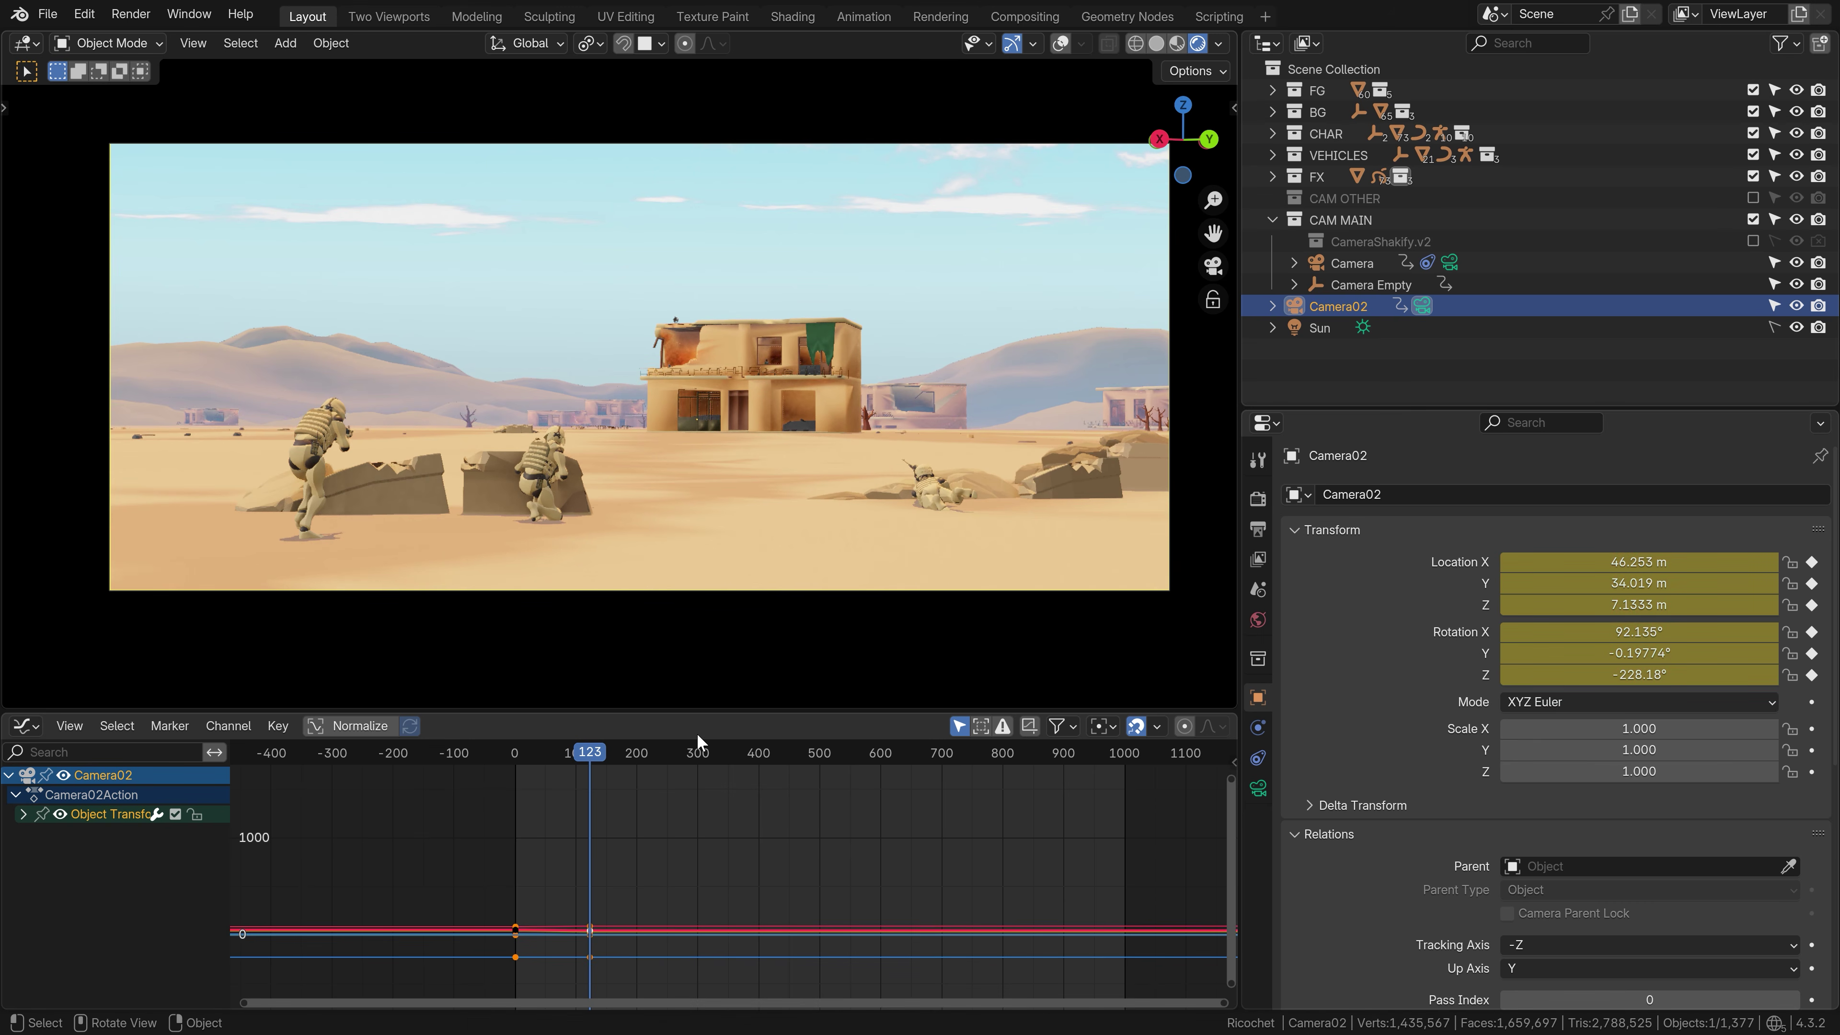
Fly Camera02 forward at frame 230 to frame the crouching soldiers from behind with the ruined house beyond
{"action": "key", "text": "shift+grave"}
{"action": "key", "text": "w"}
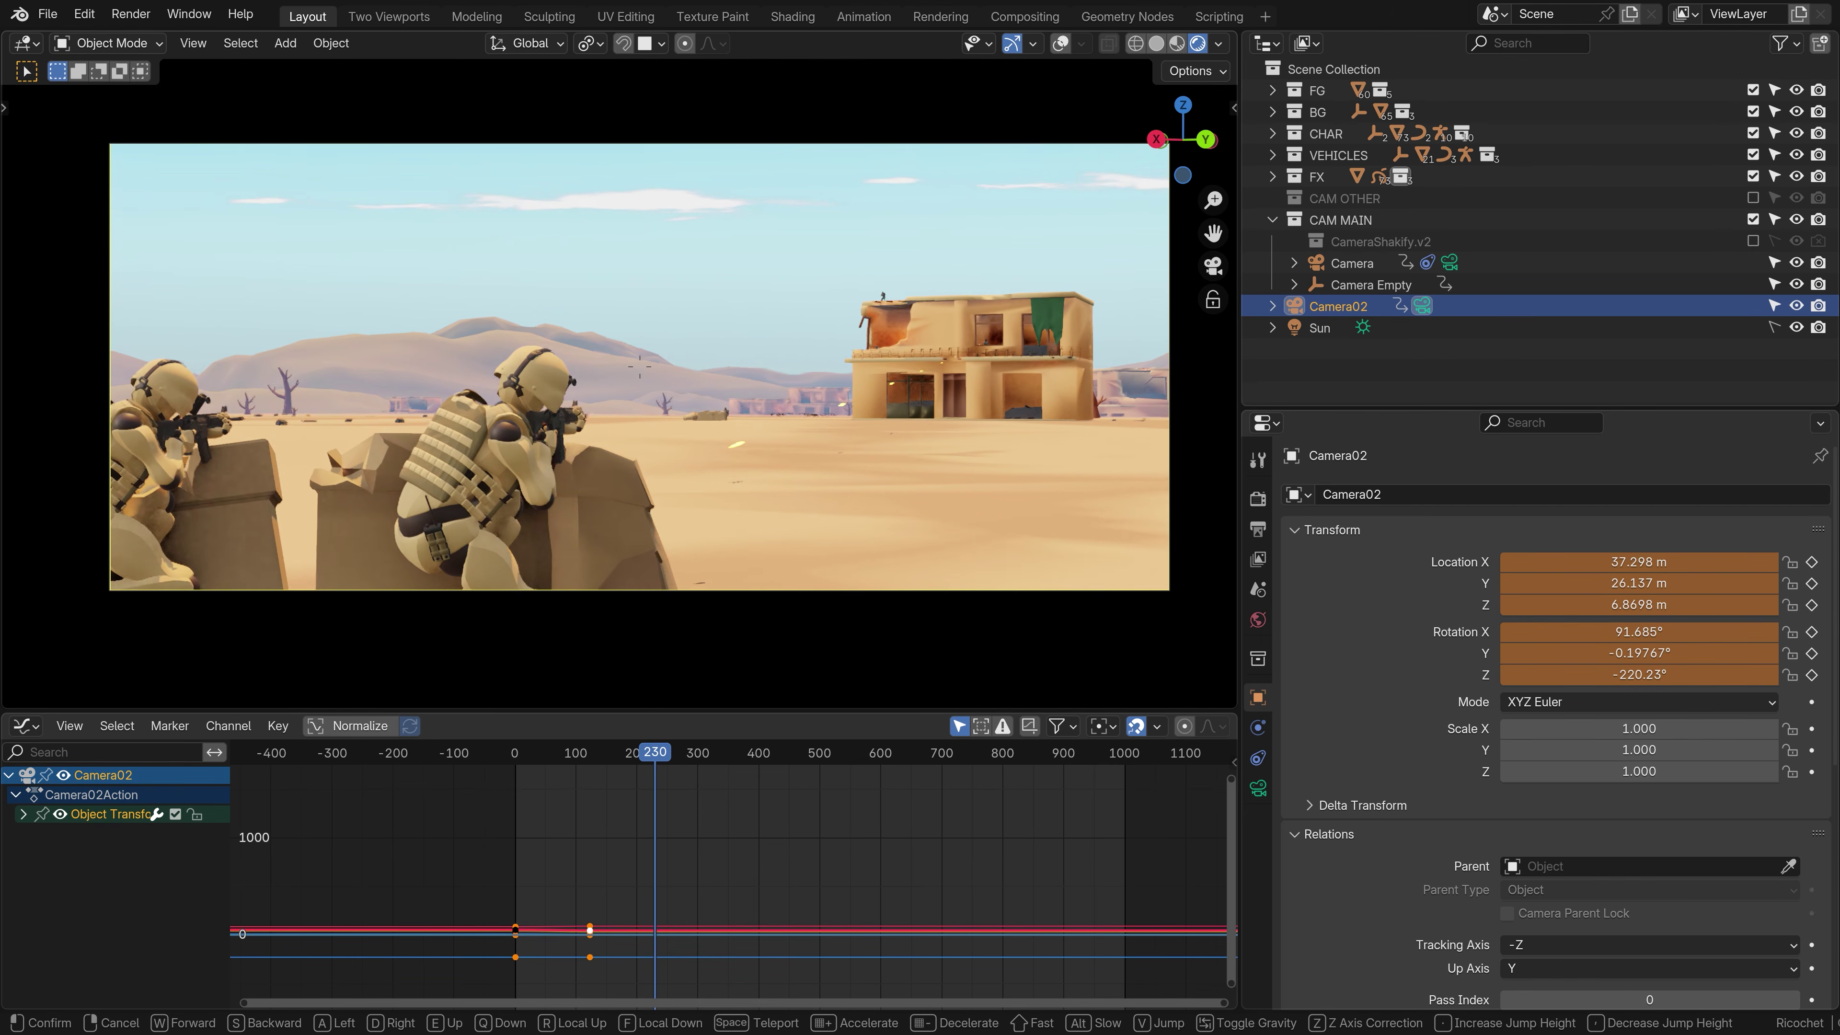
{"action": "left_click", "coordinate": [640, 366]}
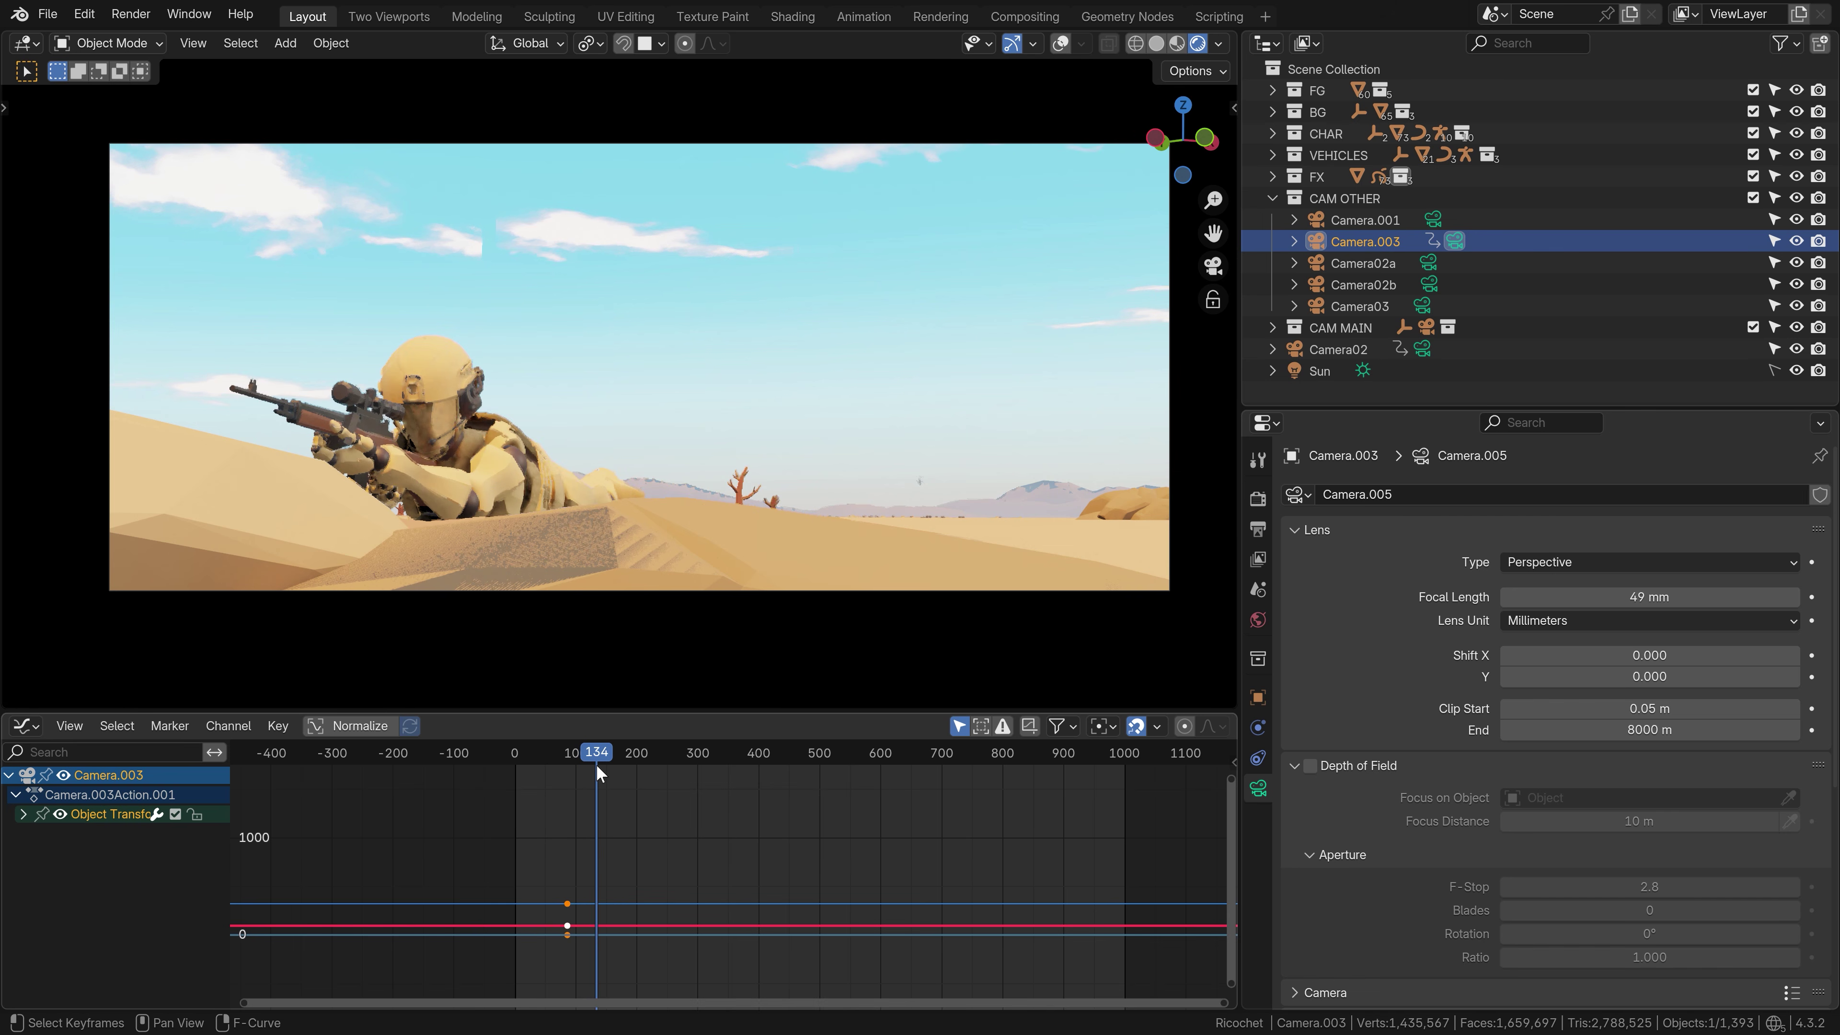
Walk Camera.003 to reframe the prone sniper around frame 133 and scrub through the camera motion
{"action": "left_click", "coordinate": [599, 774]}
{"action": "key", "text": "shift+grave"}
{"action": "key", "text": "w"}
{"action": "left_click_drag", "start_coordinate": [573, 755], "coordinate": [602, 762]}
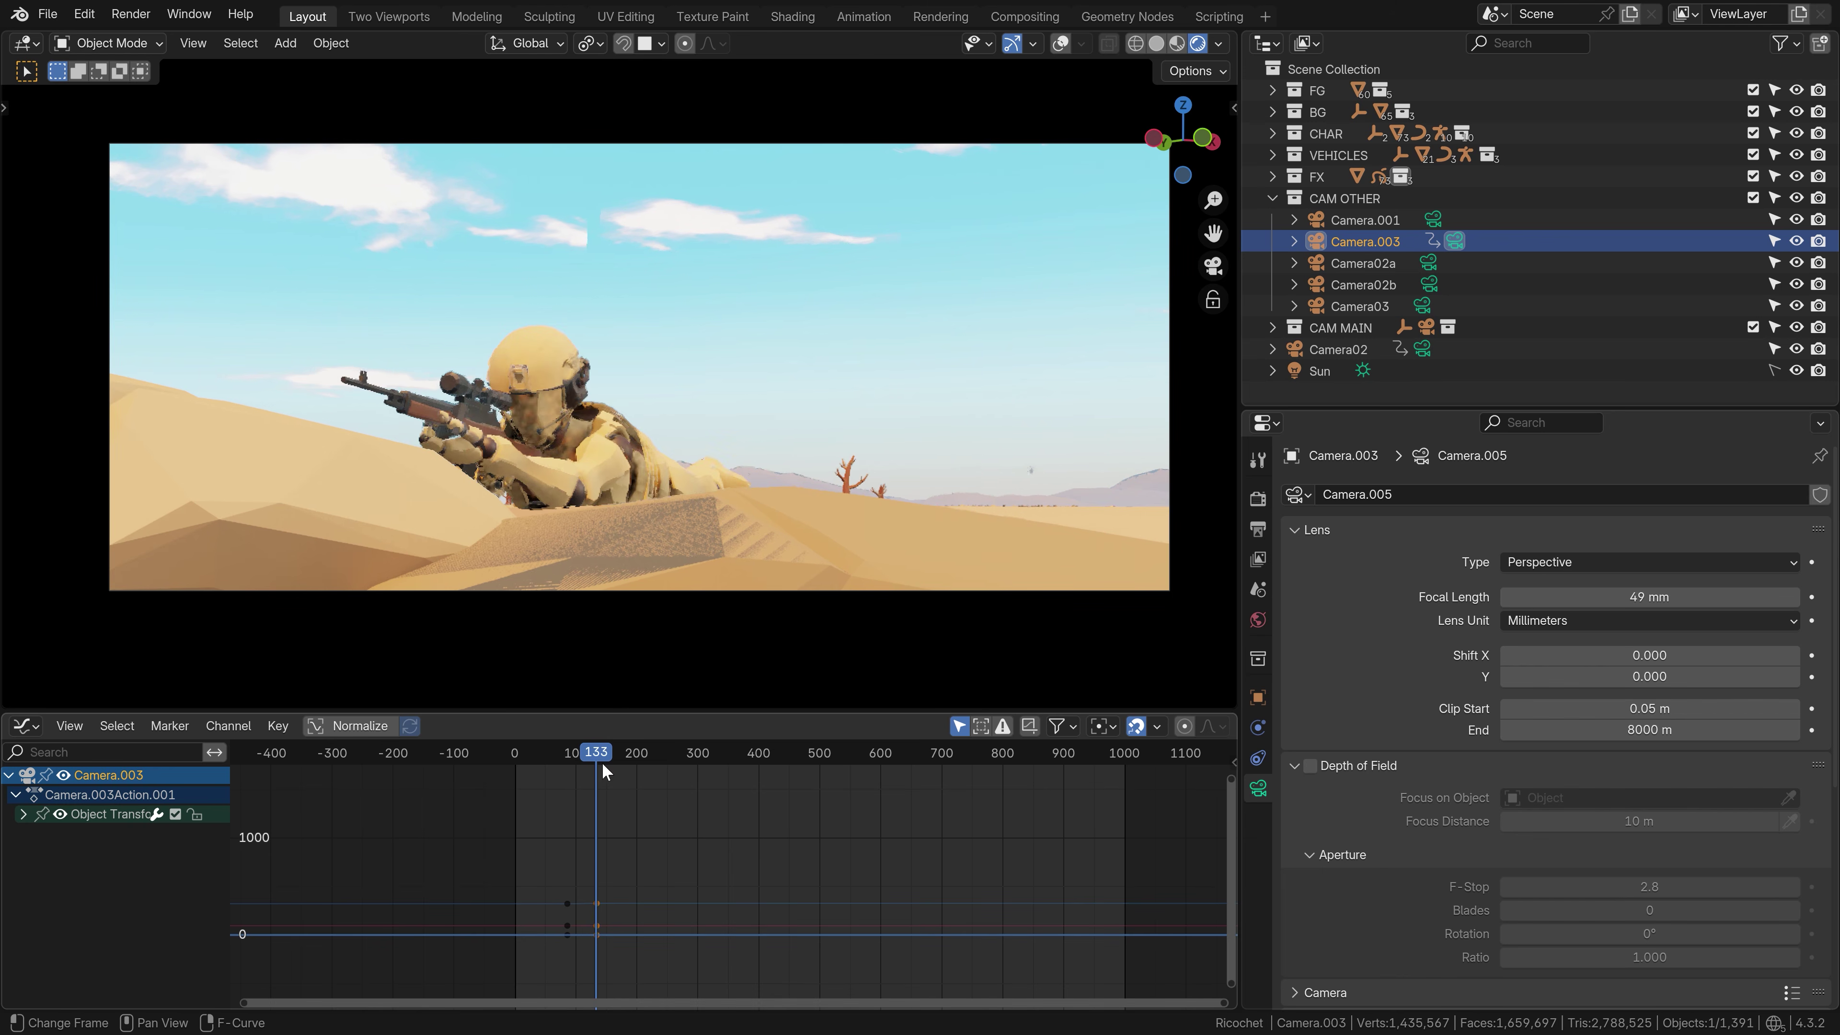
Enable depth of field for the shot camera
{"action": "left_click", "coordinate": [1310, 766]}
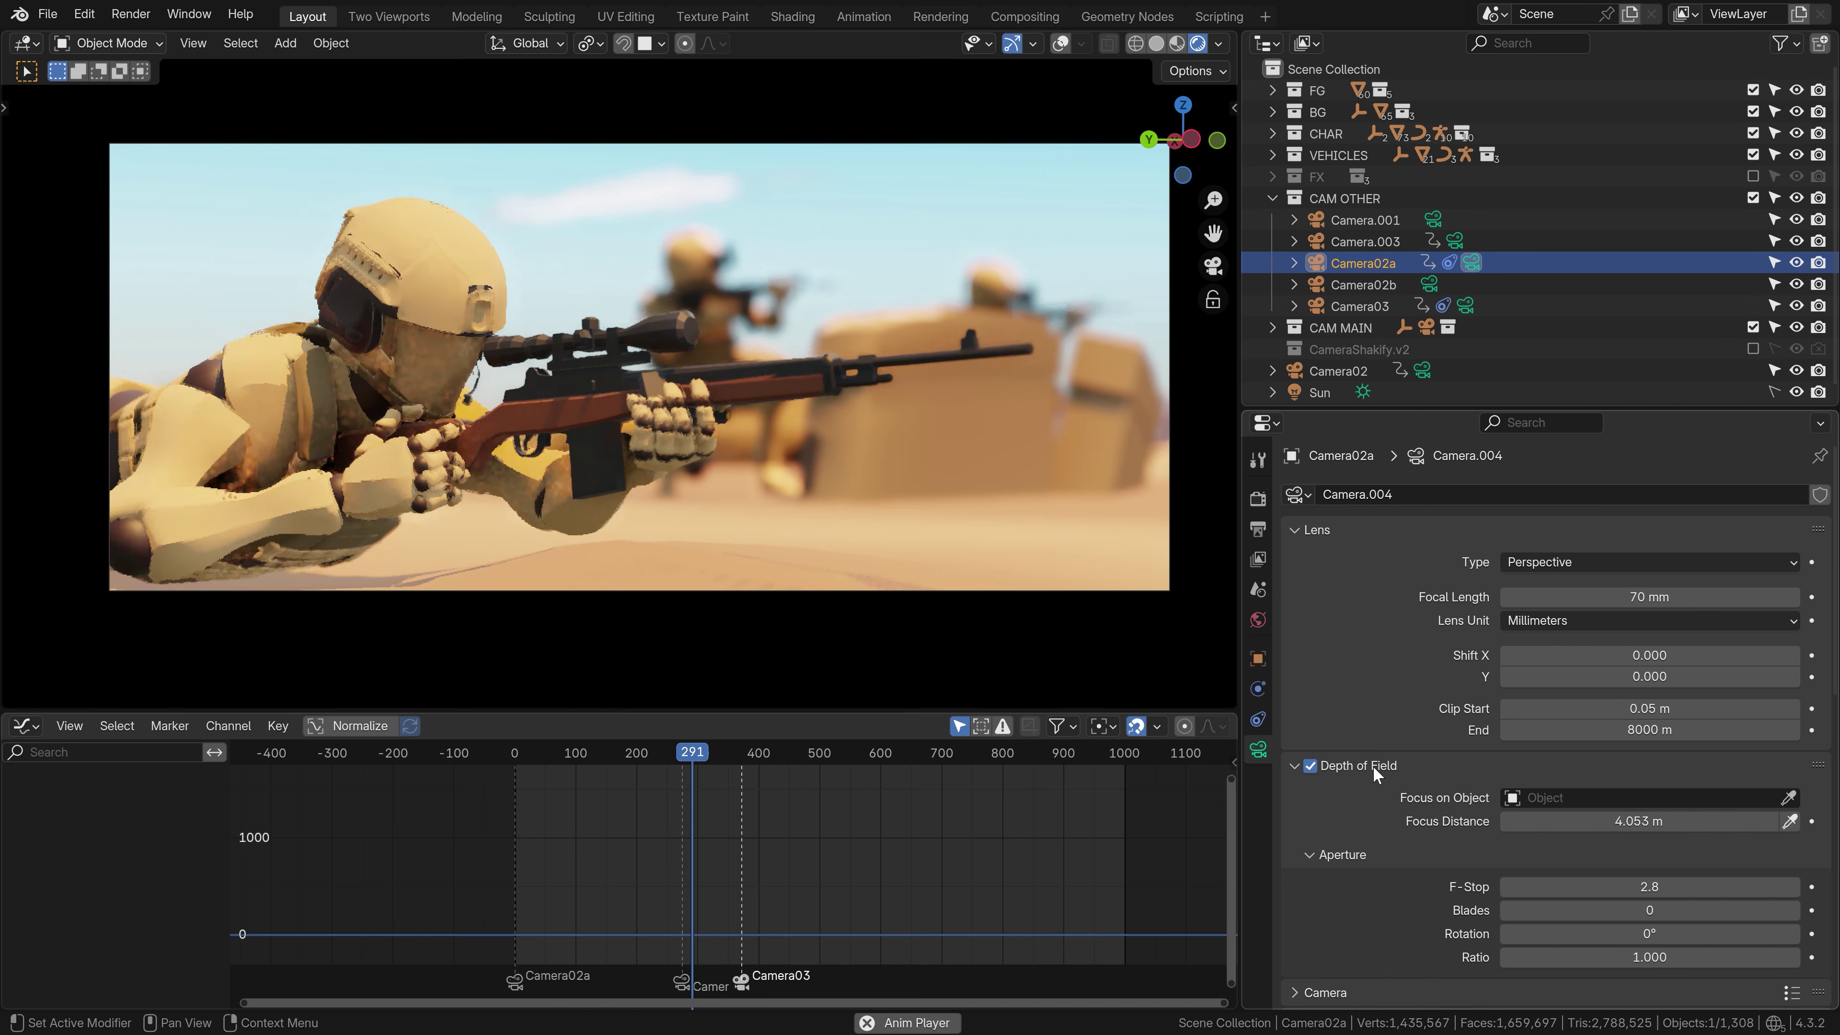
{"action": "left_click", "coordinate": [1373, 765]}
{"action": "scroll", "coordinate": [1644, 856], "scroll_direction": "down", "scroll_amount": 8}
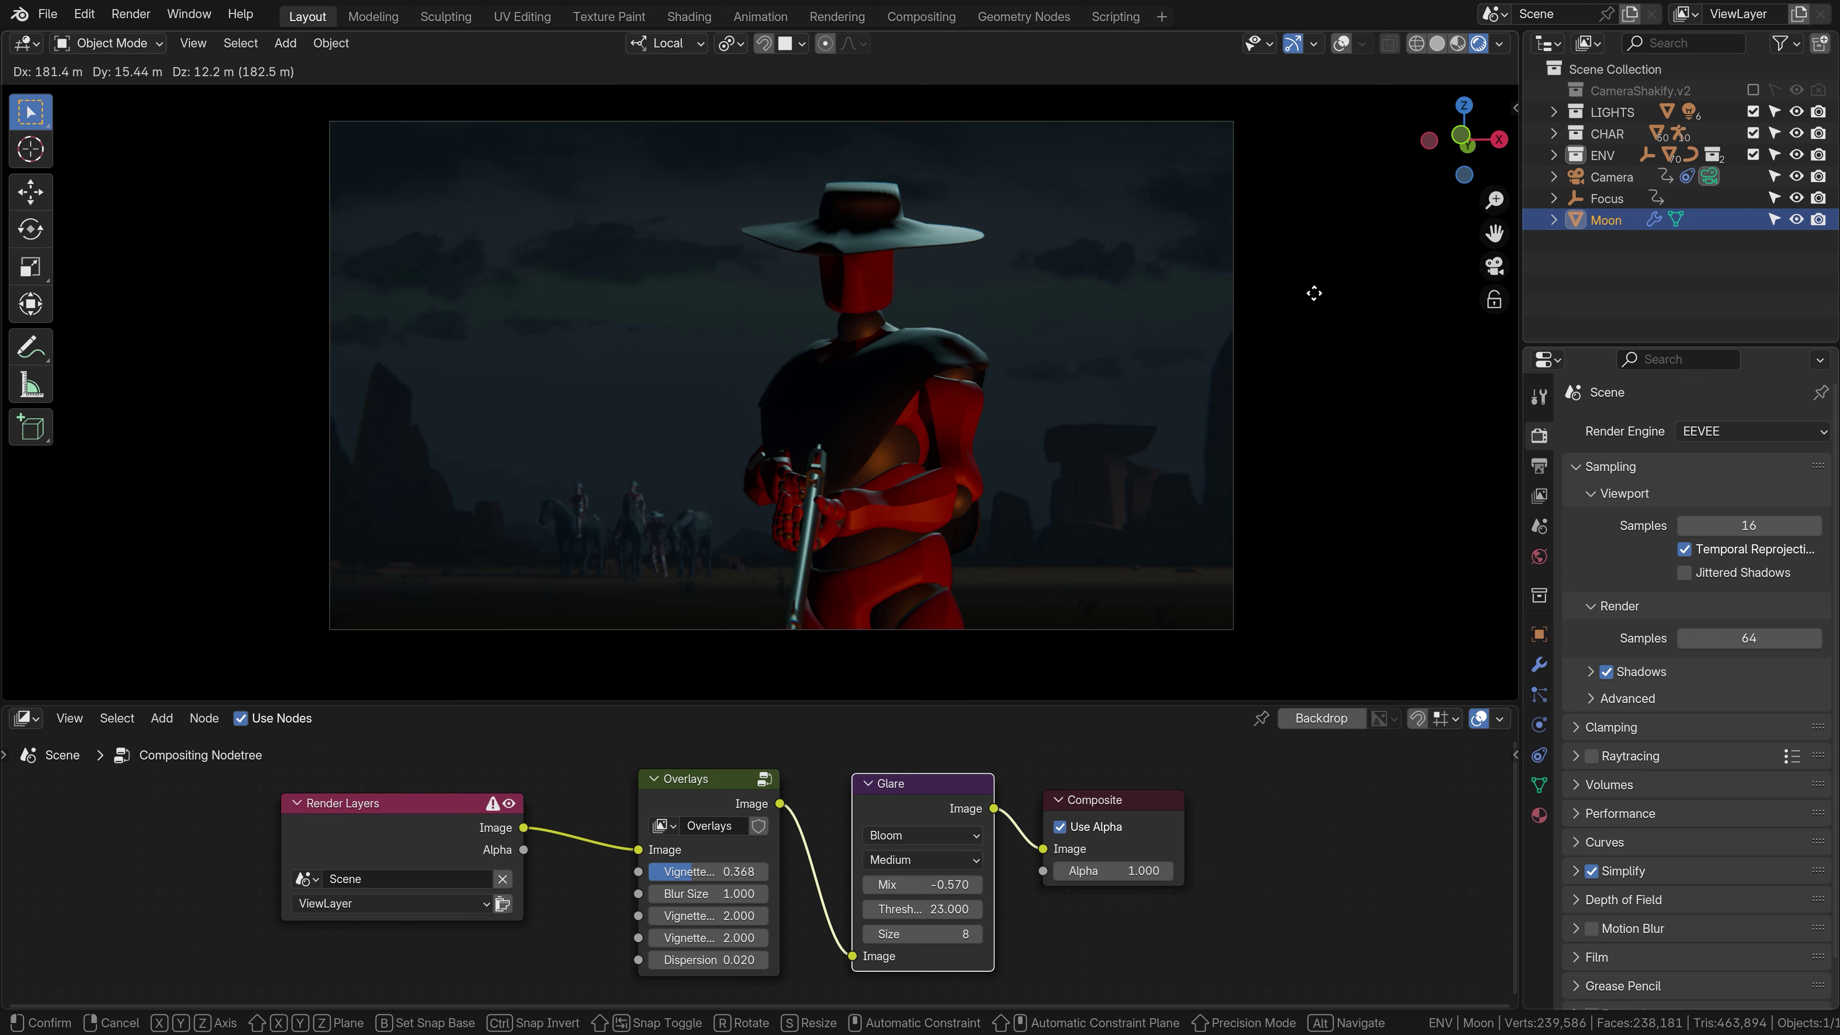
Reposition the Moon behind the hatted character and adjust the Glare node's Mix value
{"action": "left_click", "coordinate": [1087, 239]}
{"action": "left_click_drag", "start_coordinate": [934, 884], "coordinate": [916, 884]}
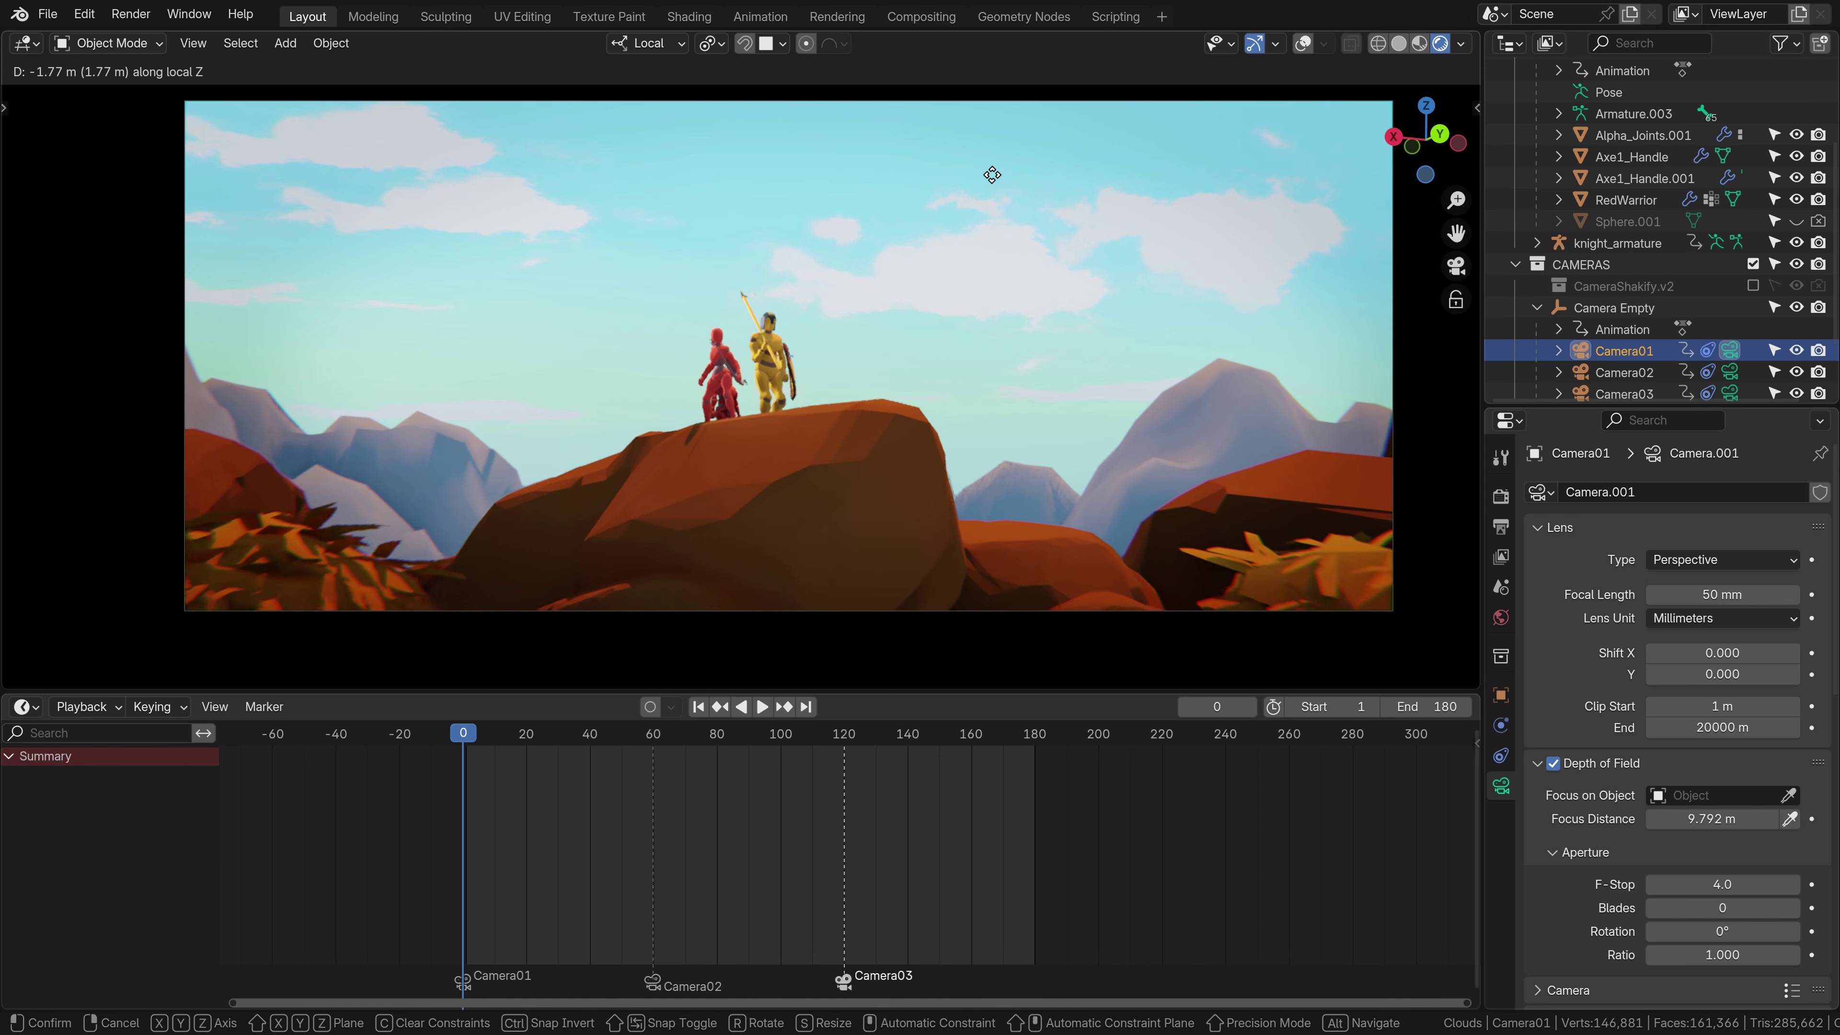
Move Camera01 about -1.77 m along its local Z axis and play the animation
{"action": "left_click", "coordinate": [992, 174]}
{"action": "key", "text": "space"}
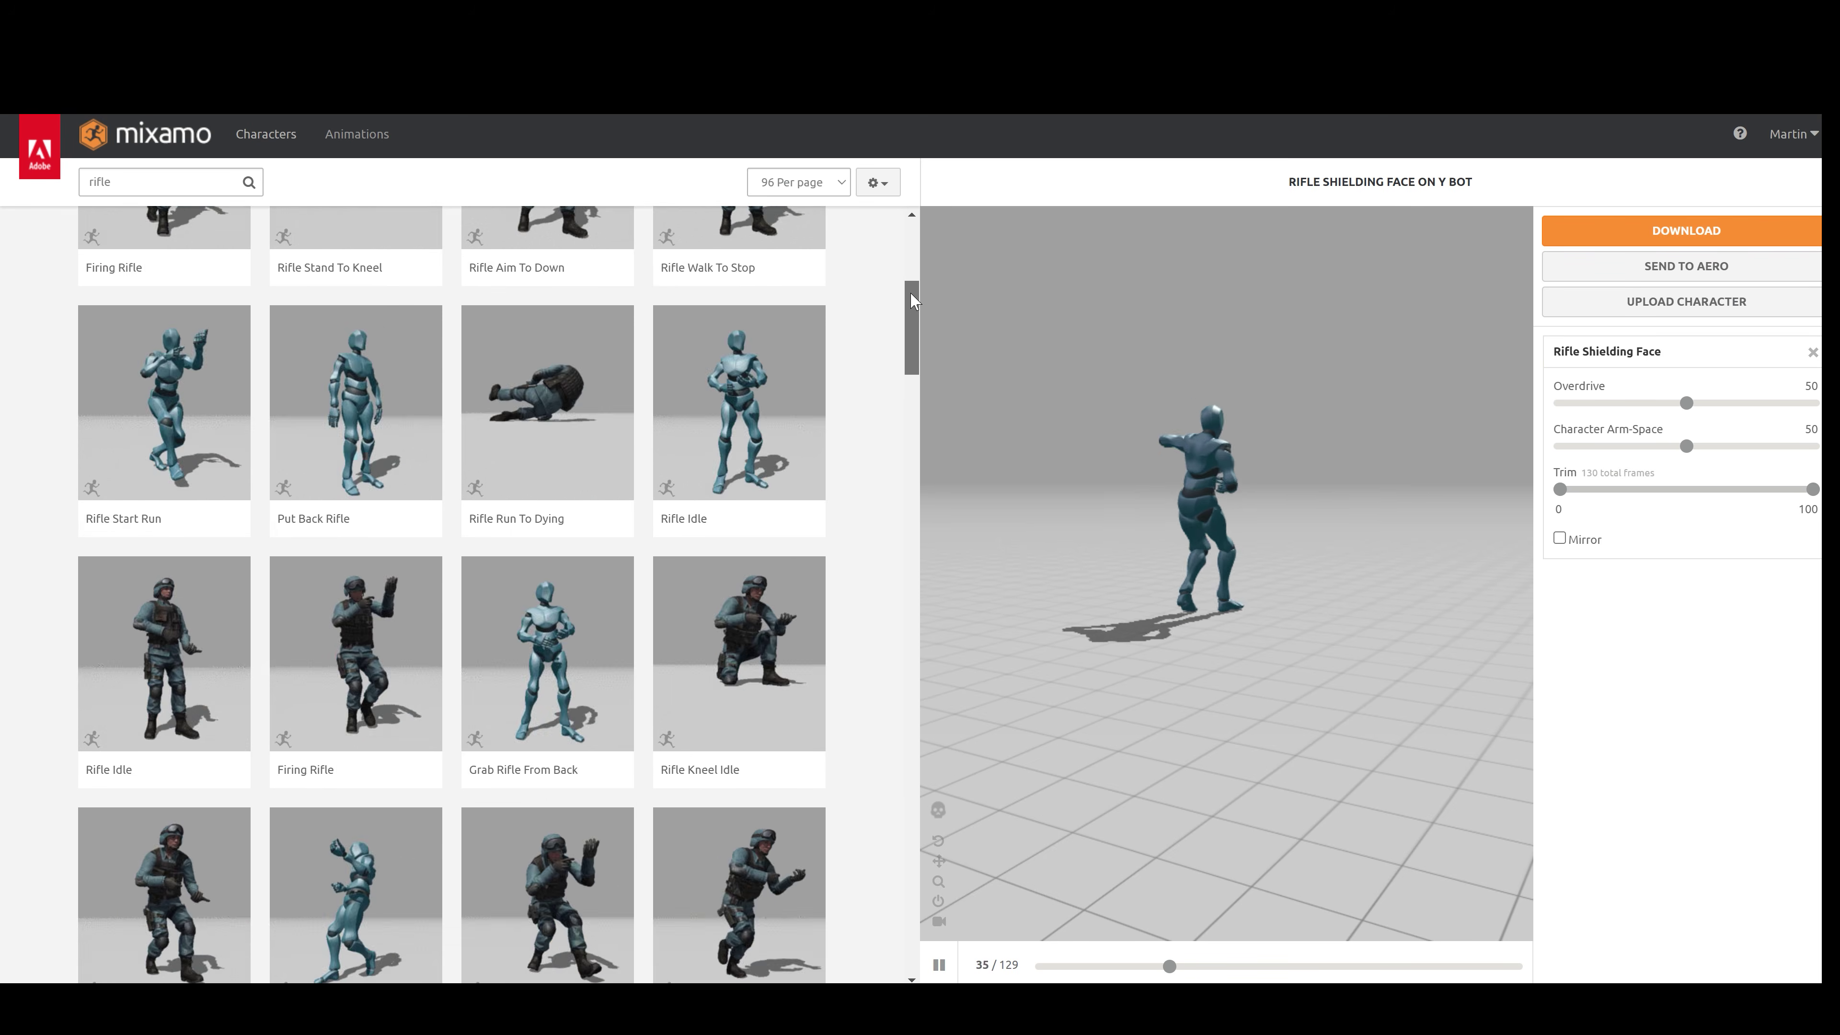
Switch to Mixamo and browse the rifle animations
{"action": "scroll", "coordinate": [908, 268], "scroll_direction": "up", "scroll_amount": 5}
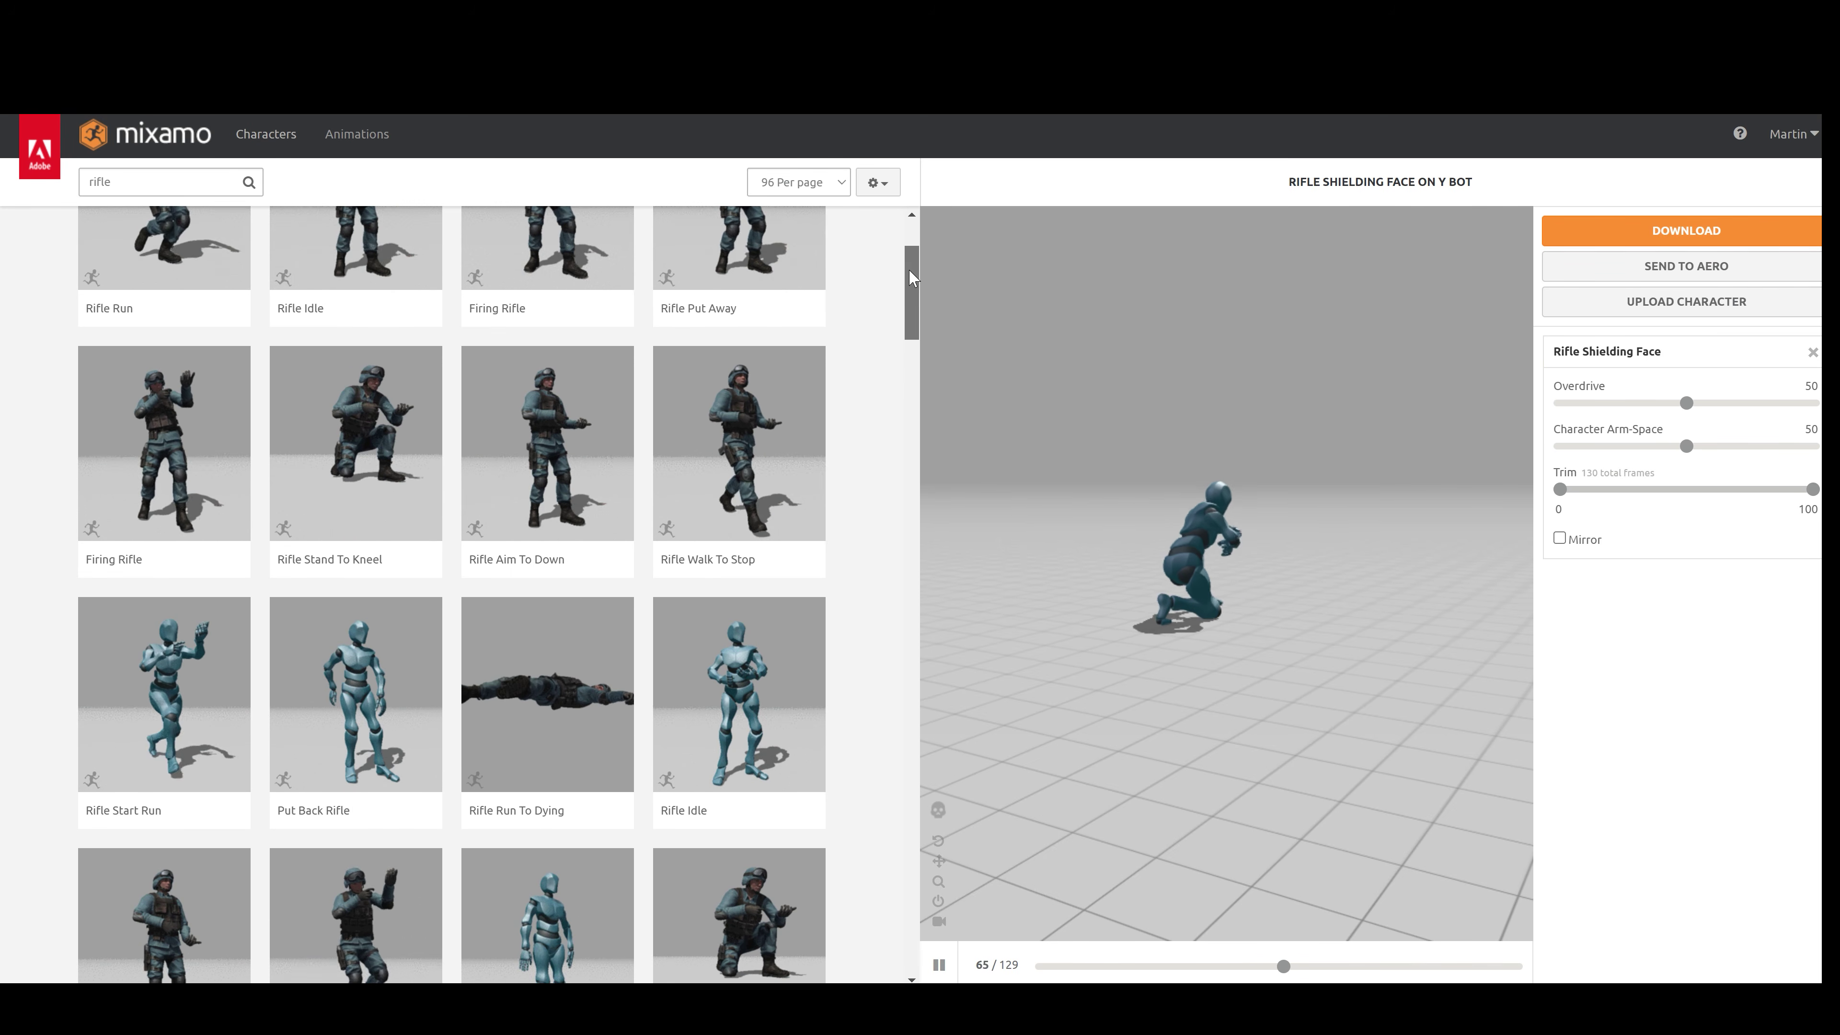
{"action": "scroll", "coordinate": [911, 277], "scroll_direction": "down", "scroll_amount": 10}
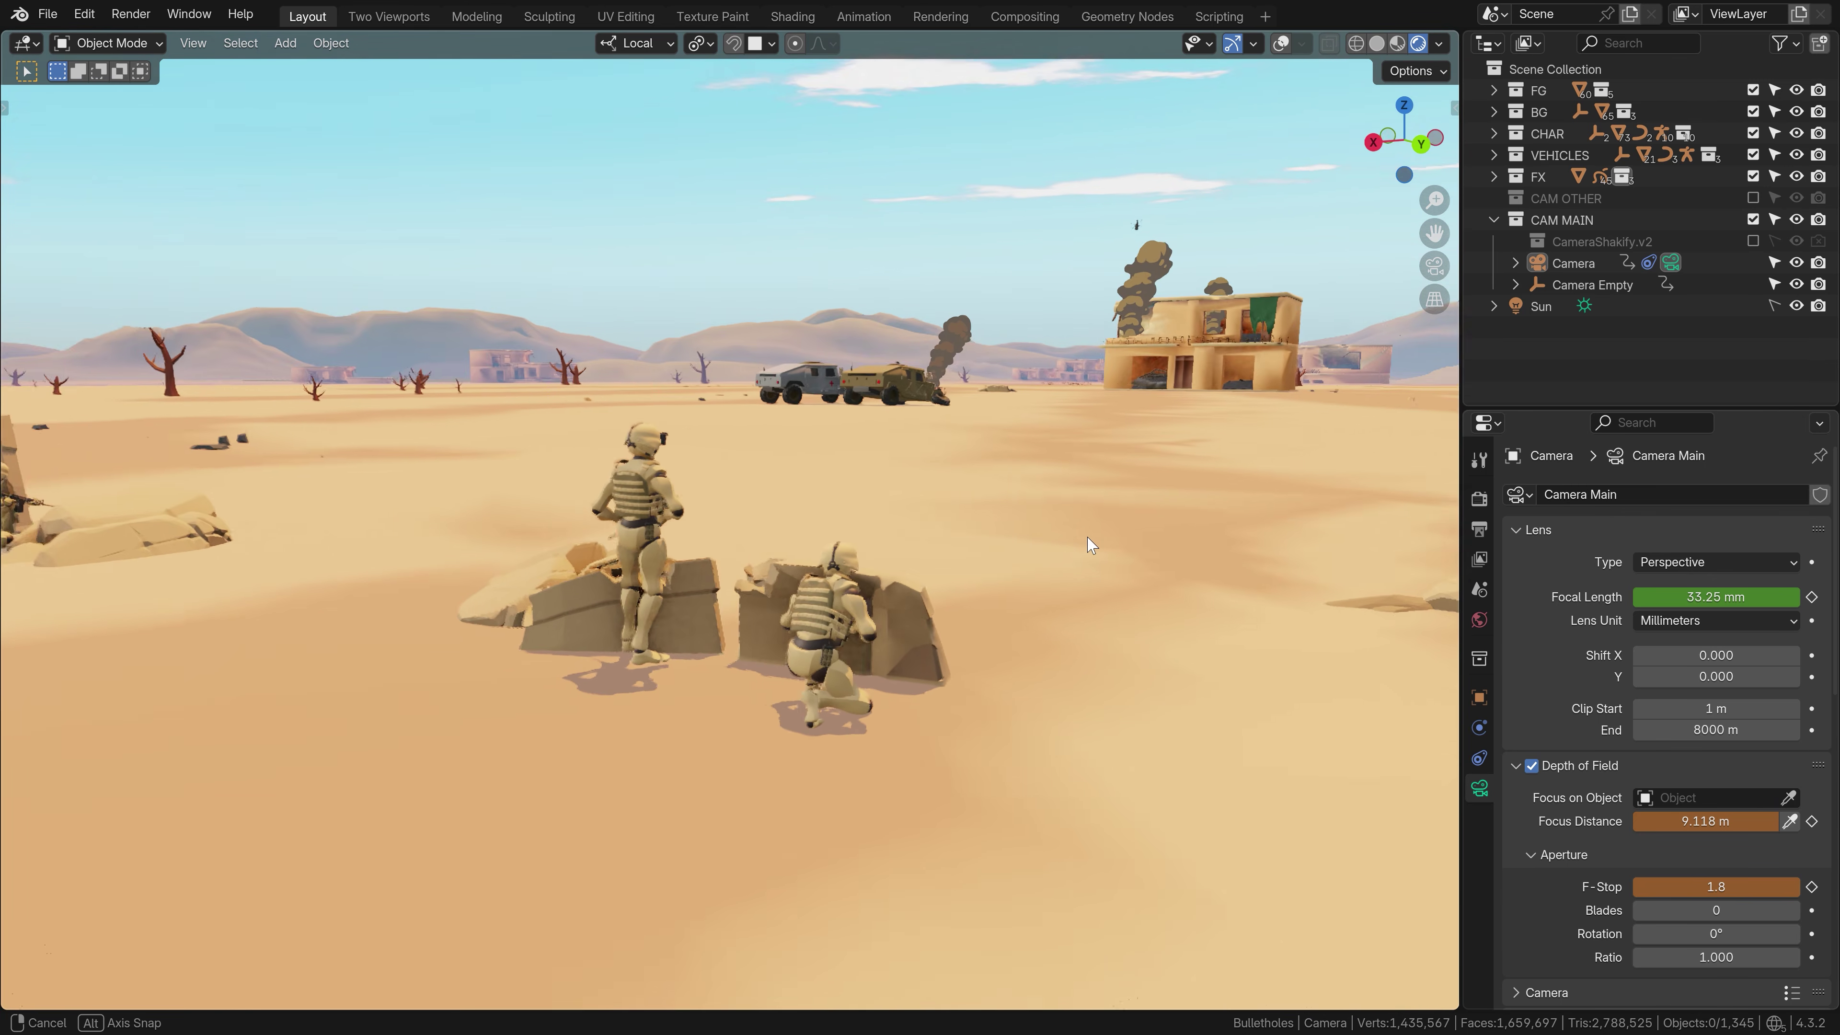
In Blender, lower the selected X Euler Rotation keyframes of Camera by about 2.67 at frame 275
{"action": "key", "text": "w"}
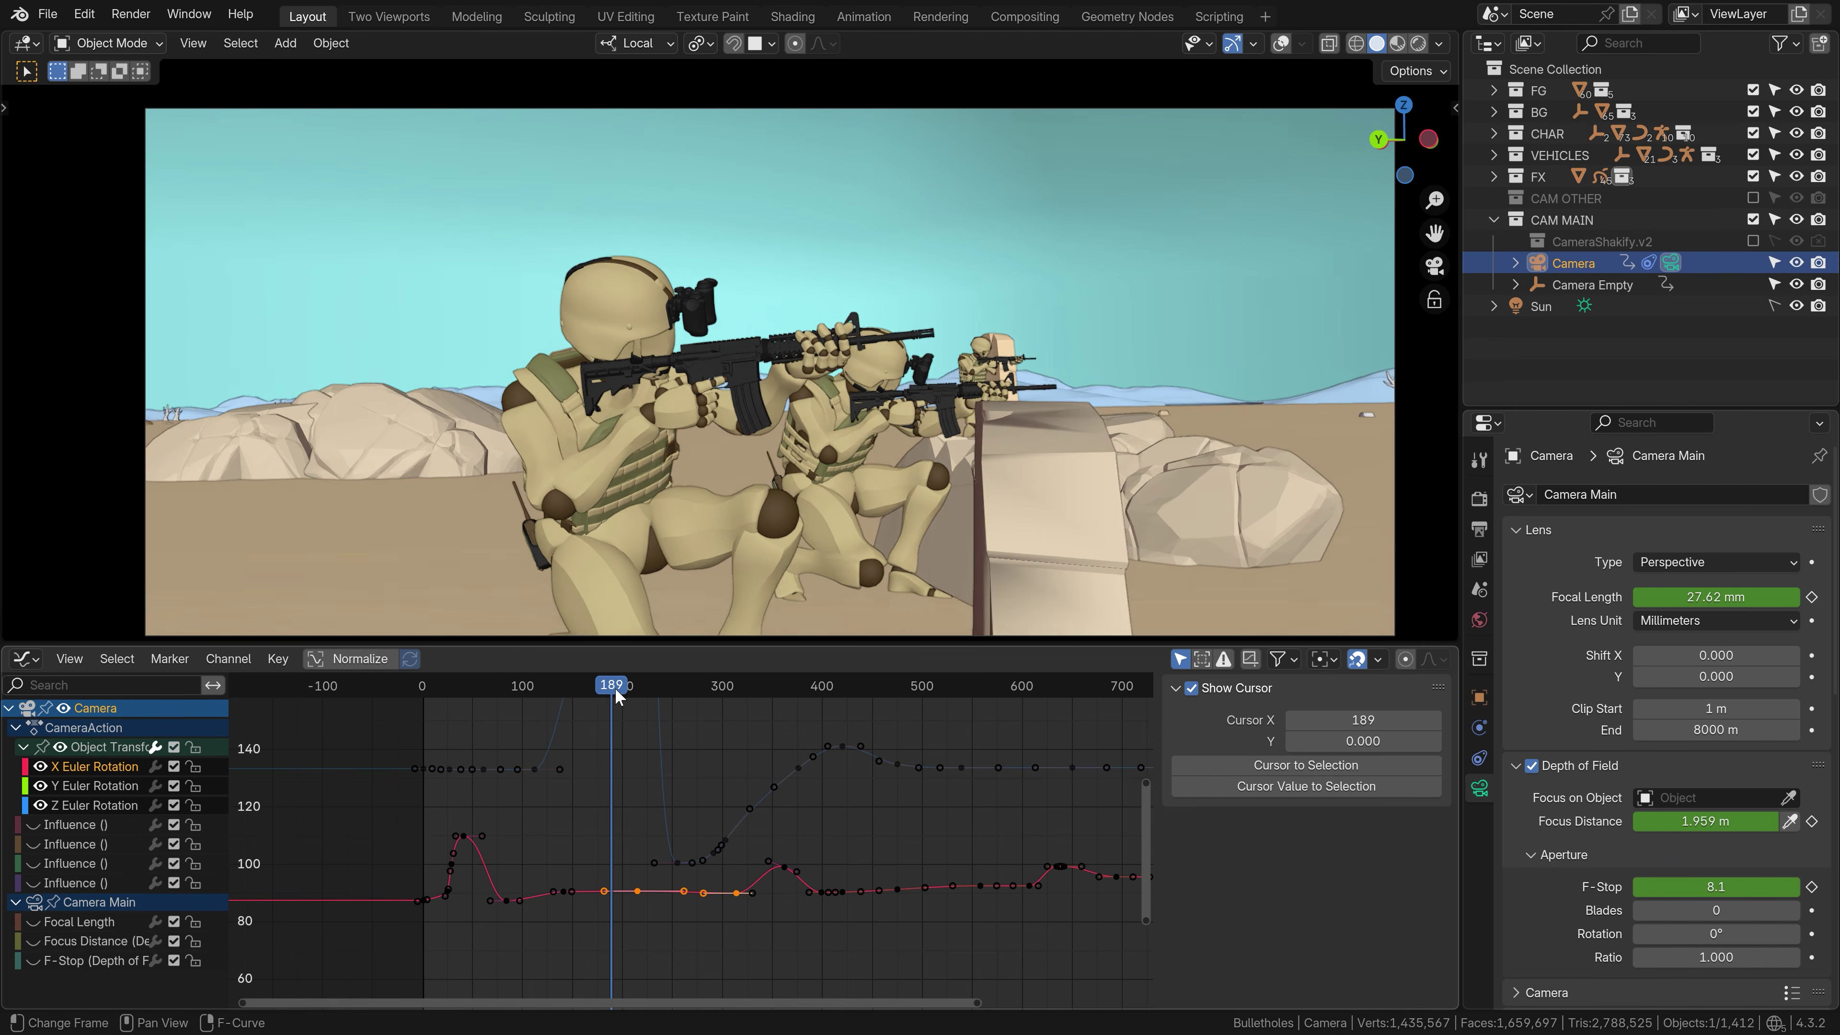
{"action": "left_click_drag", "start_coordinate": [617, 694], "coordinate": [696, 689]}
{"action": "key", "text": "g"}
{"action": "key", "text": "y"}
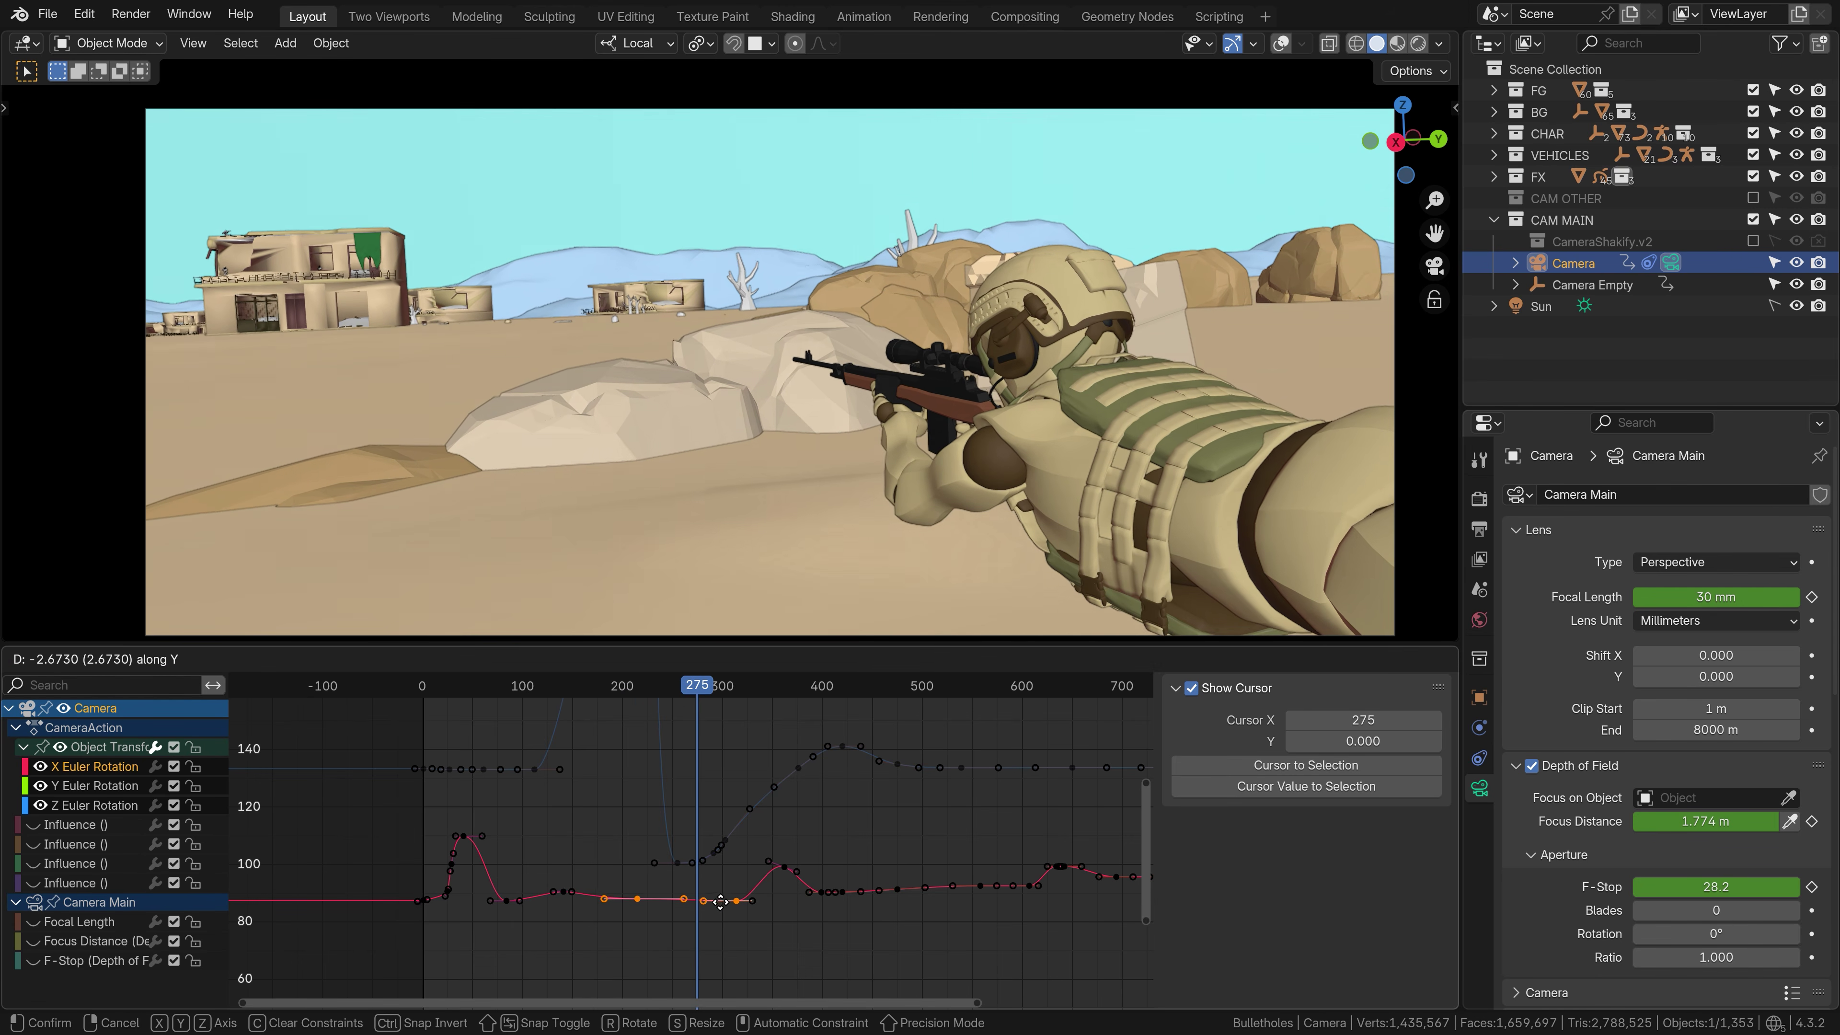
{"action": "left_click", "coordinate": [720, 898]}
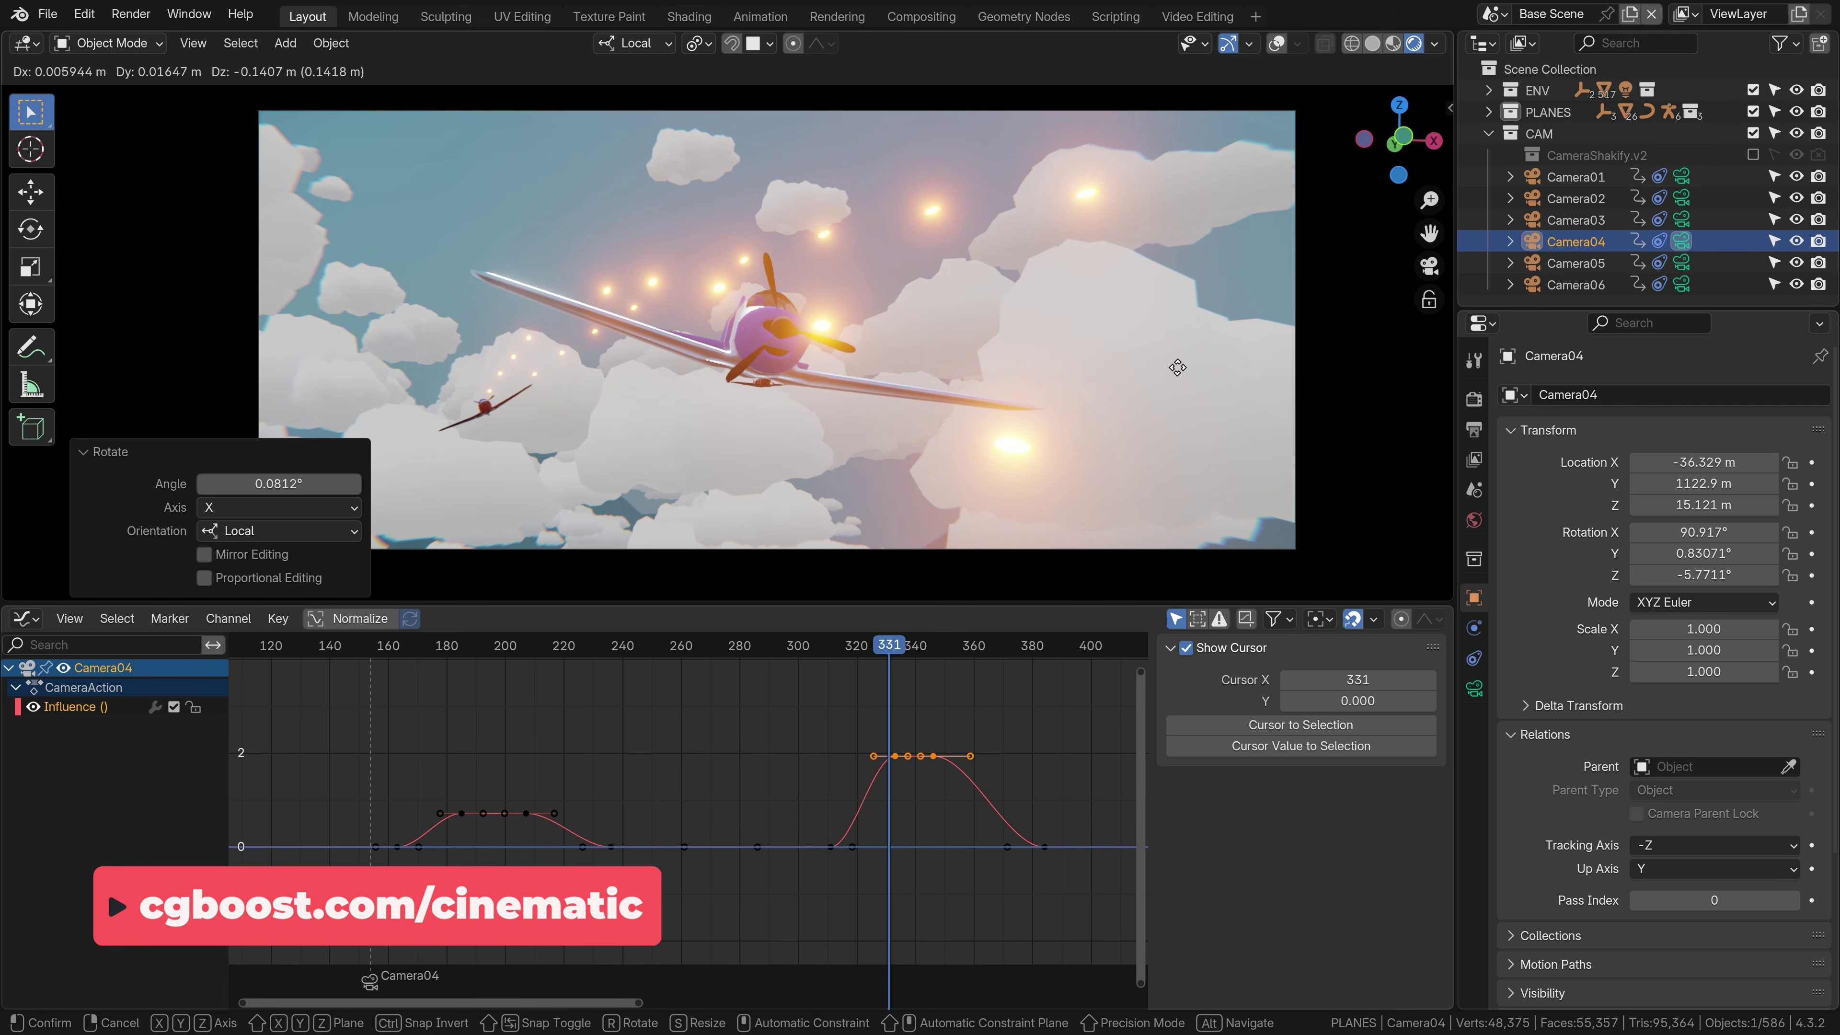
{"action": "key", "text": "g"}
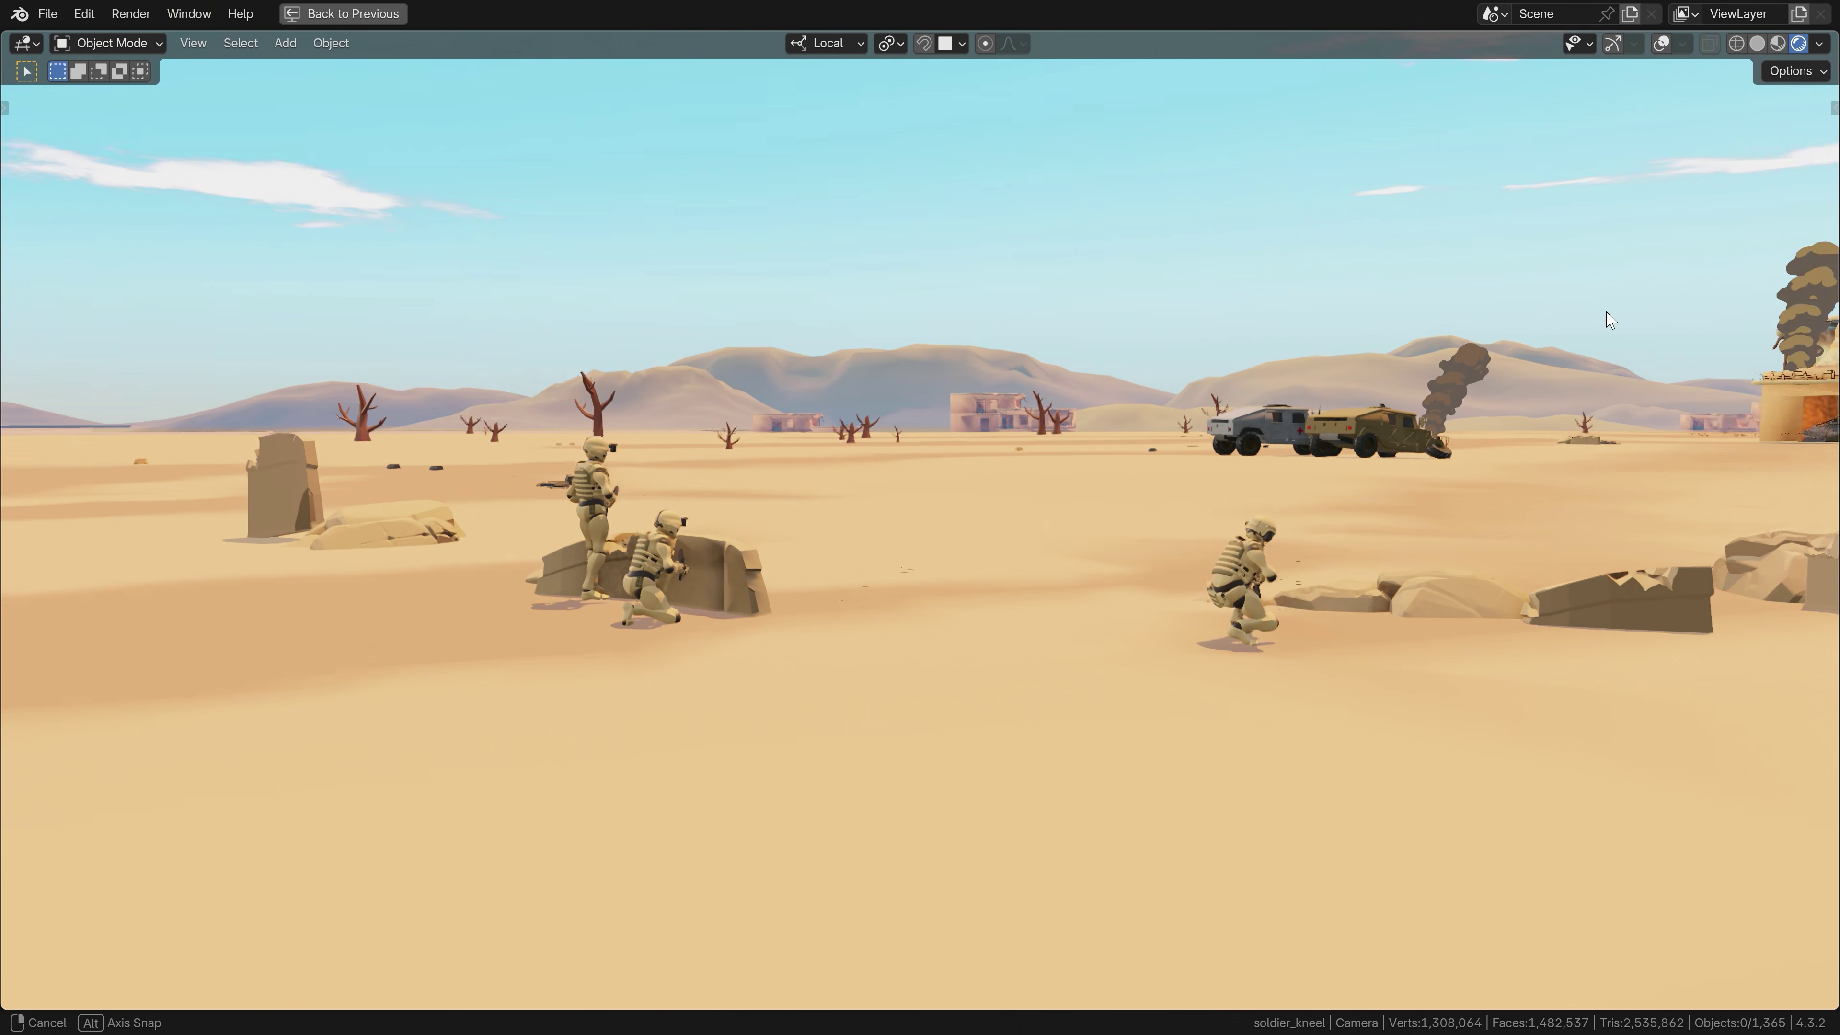
{"action": "key", "text": "s"}
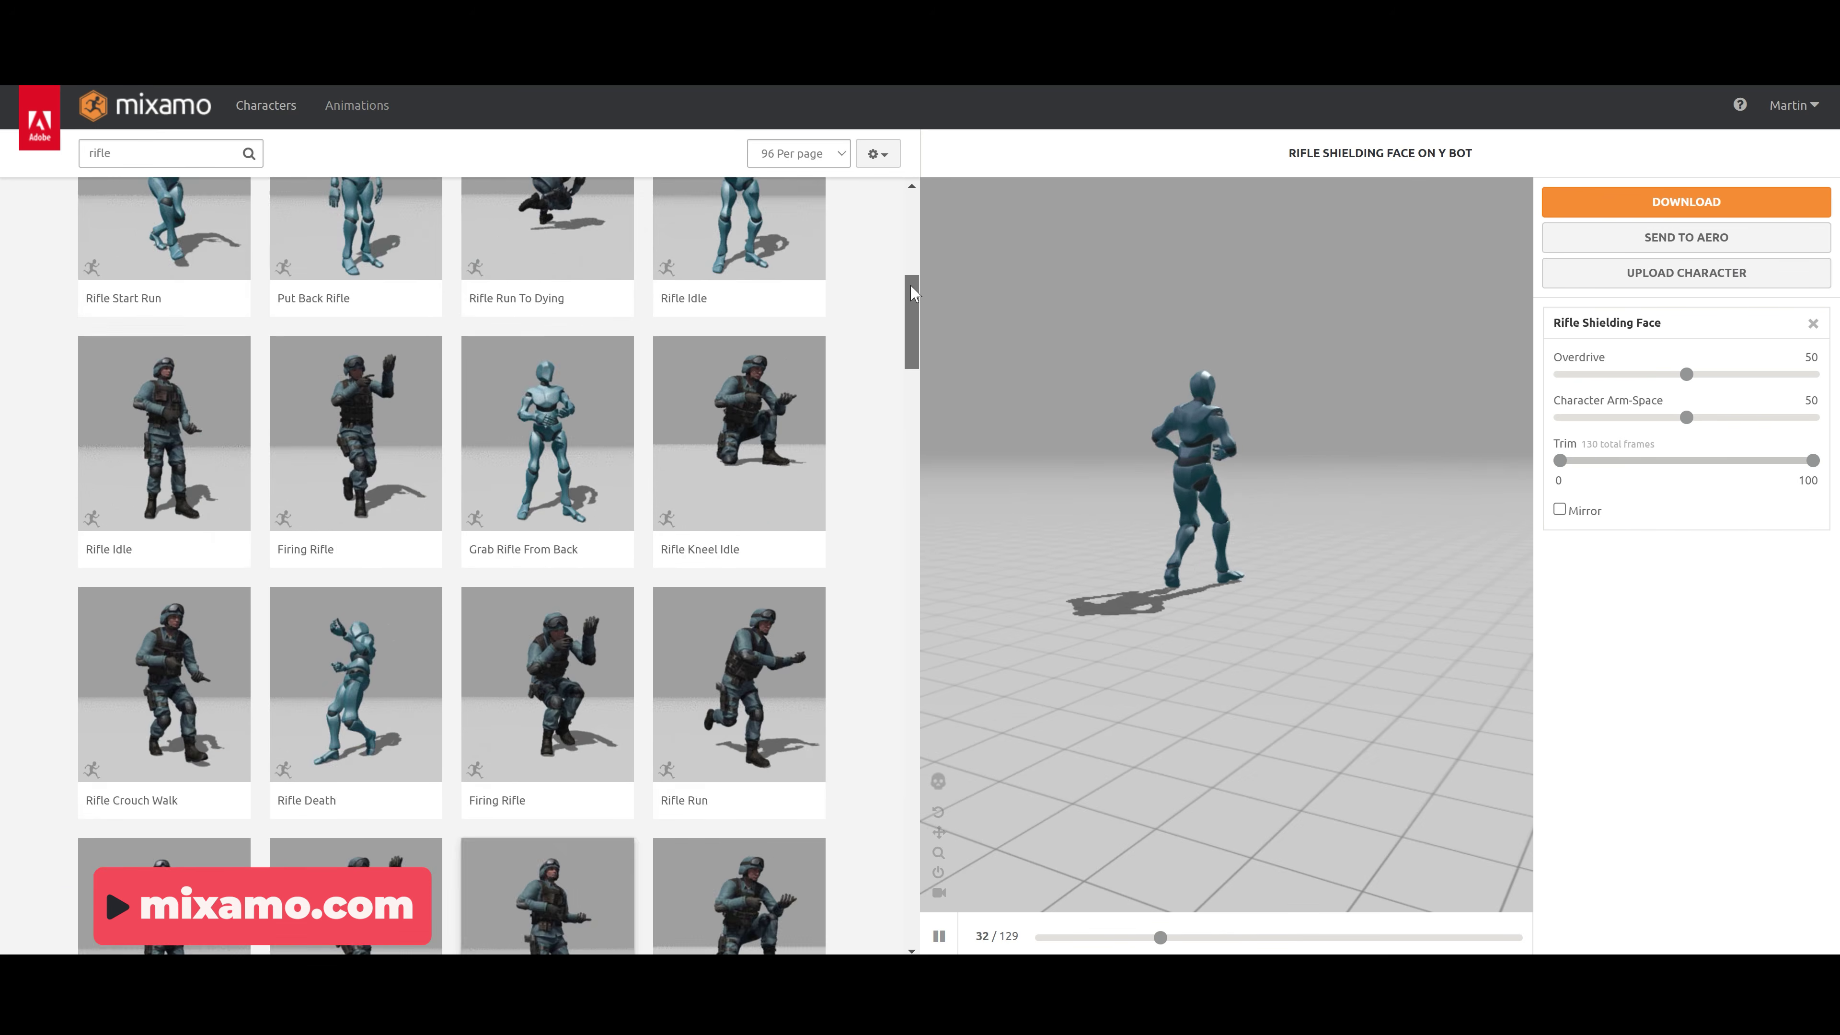
{"action": "left_click_drag", "start_coordinate": [911, 217], "coordinate": [912, 246]}
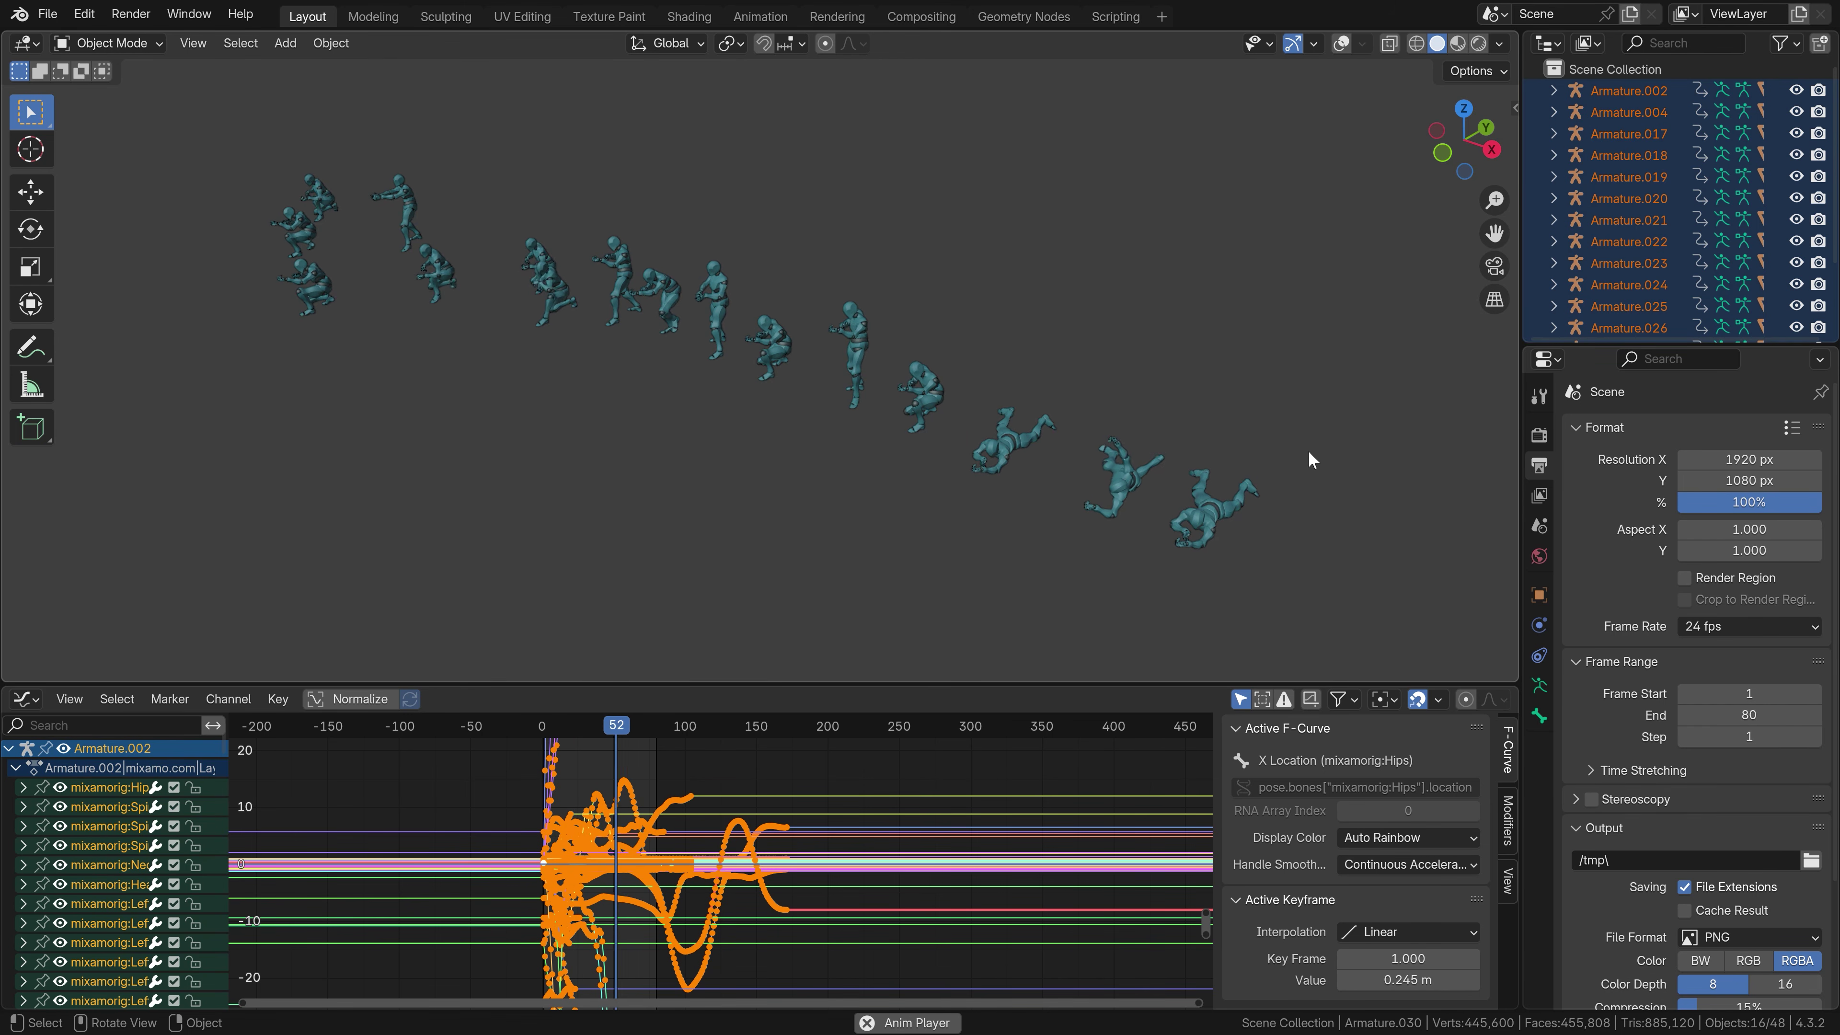
Paste the copied keyframes at frame 96 of the Run Cycle action on 01 Run Cycle Static and play it
{"action": "scroll", "coordinate": [817, 714], "scroll_direction": "up", "scroll_amount": 1}
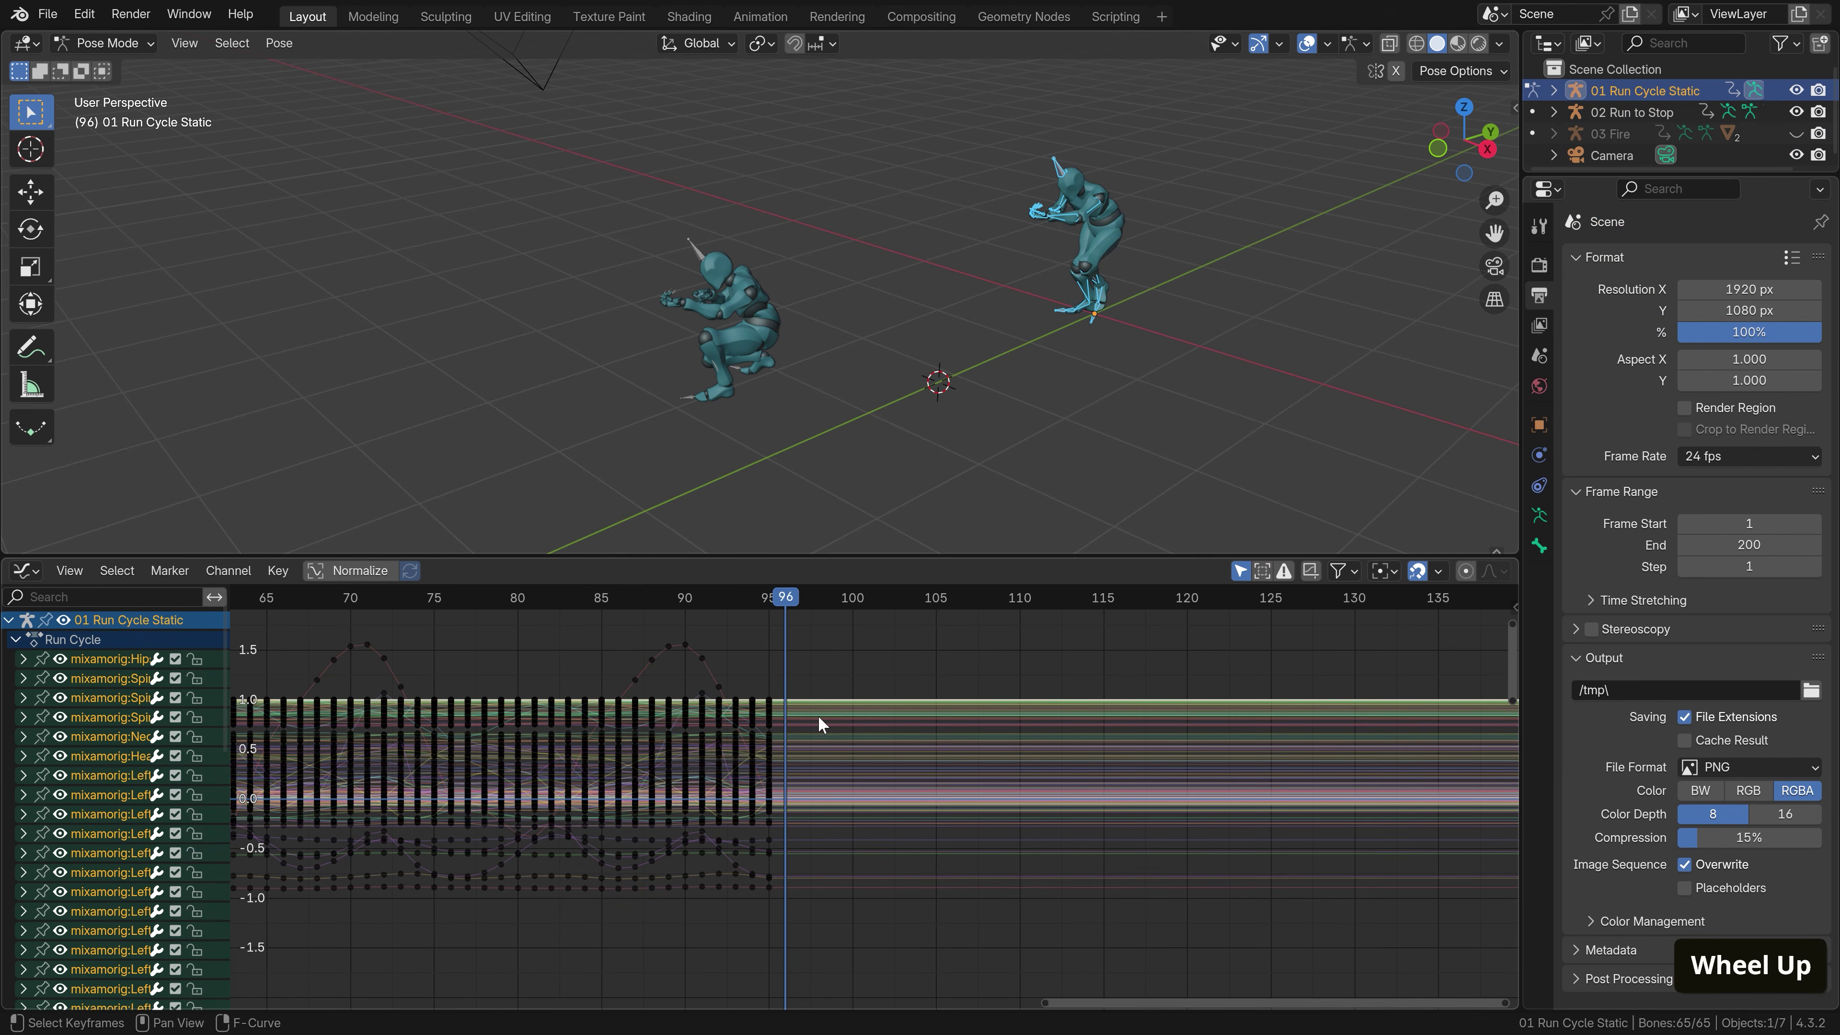
{"action": "key", "text": "ctrl+v"}
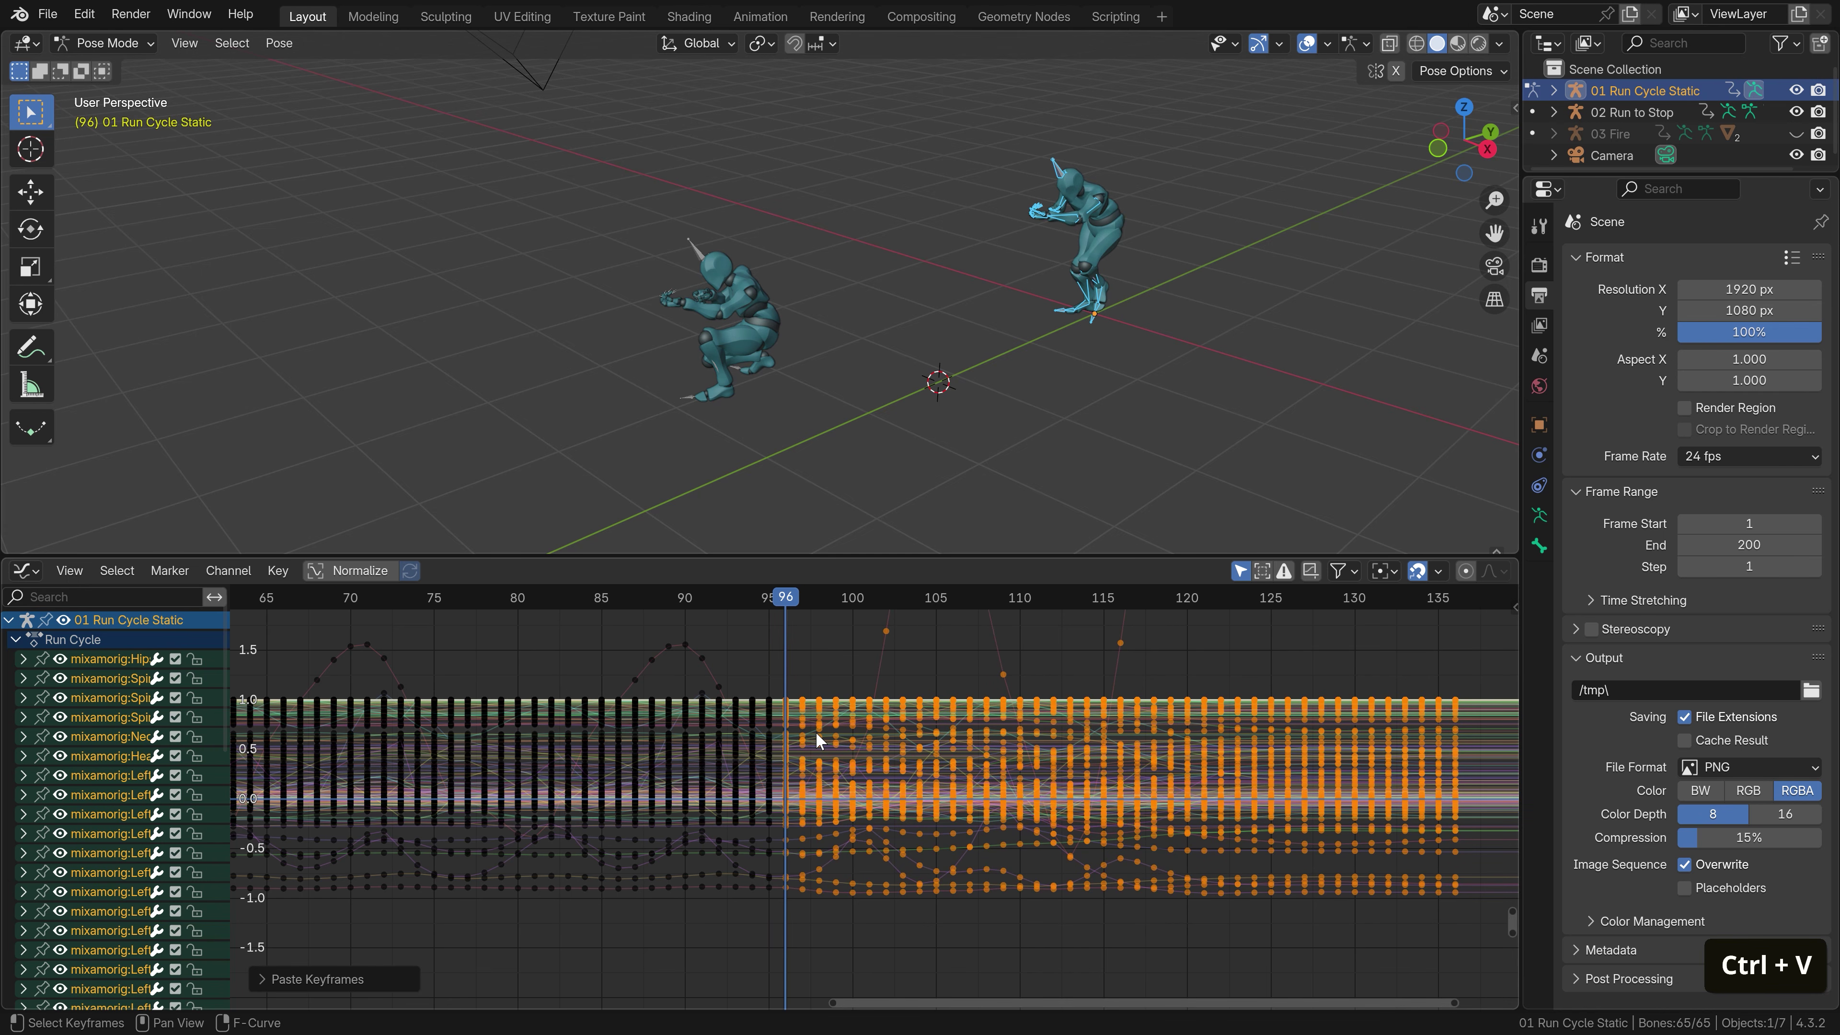
{"action": "key", "text": "space"}
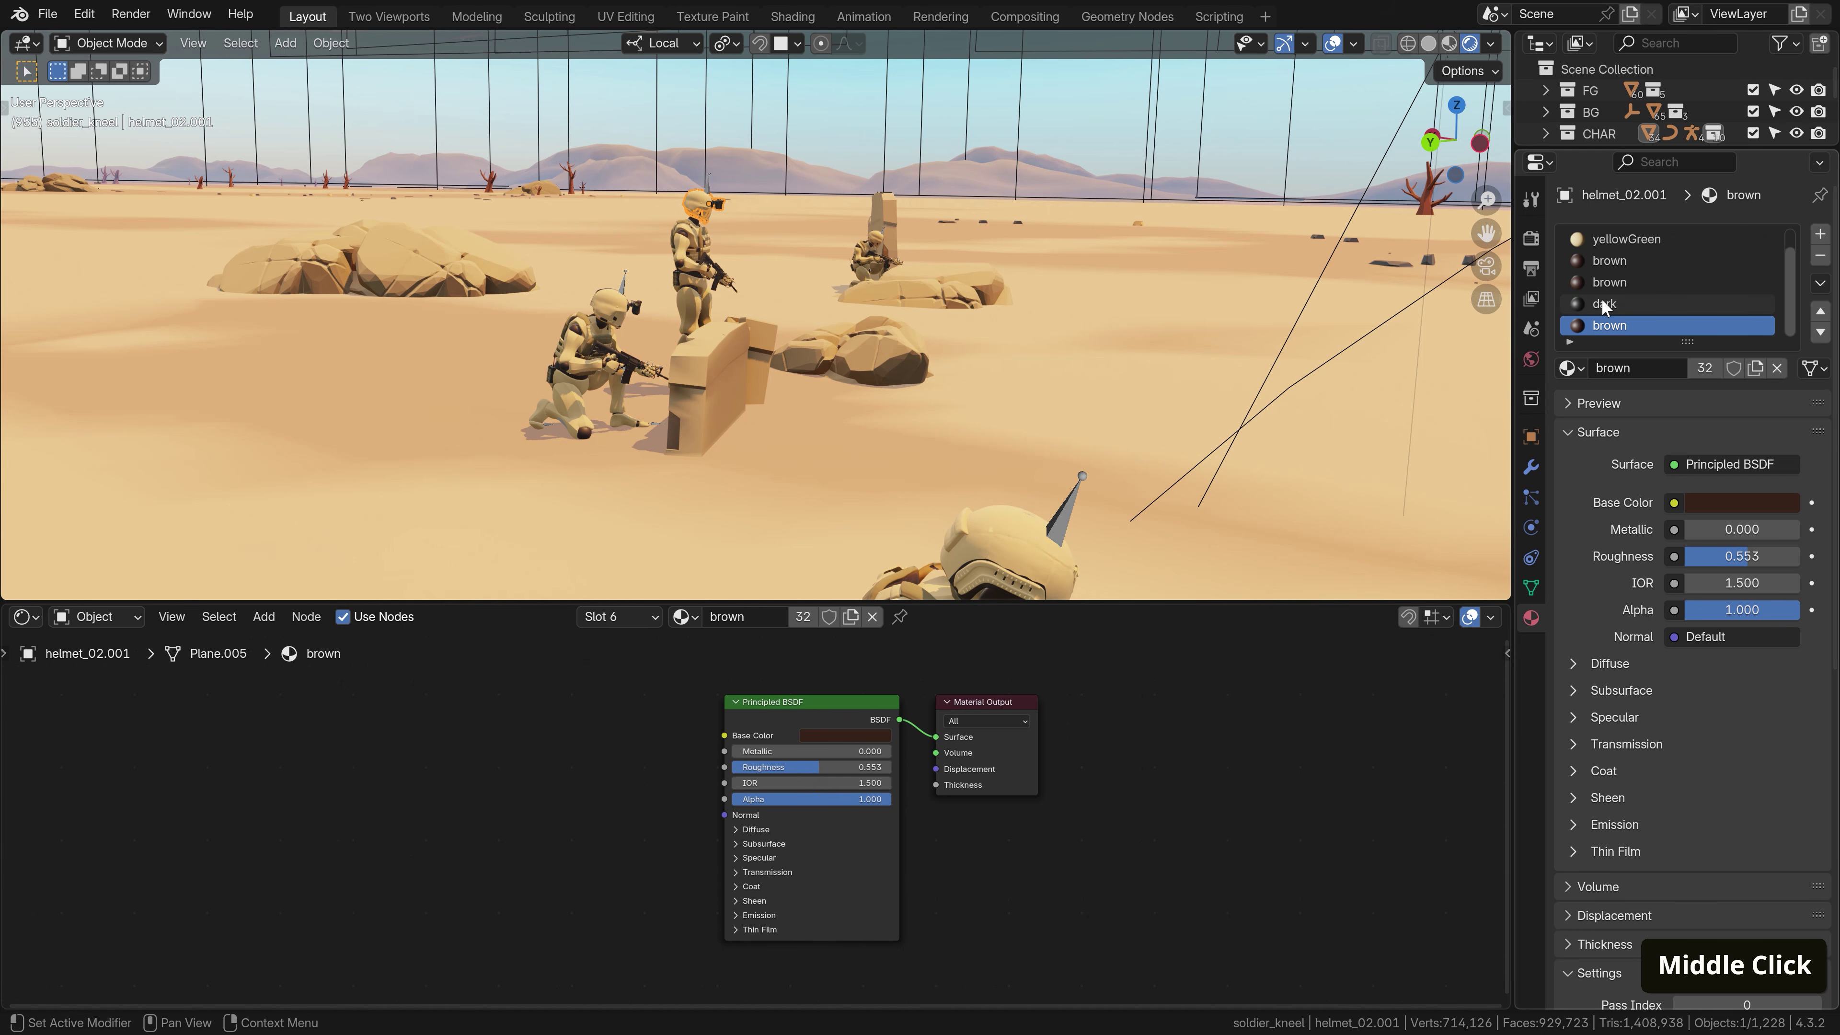
Select the dark material slot of helmet_02.001 and inspect the tree with the tree_sand material
{"action": "left_click", "coordinate": [1601, 298]}
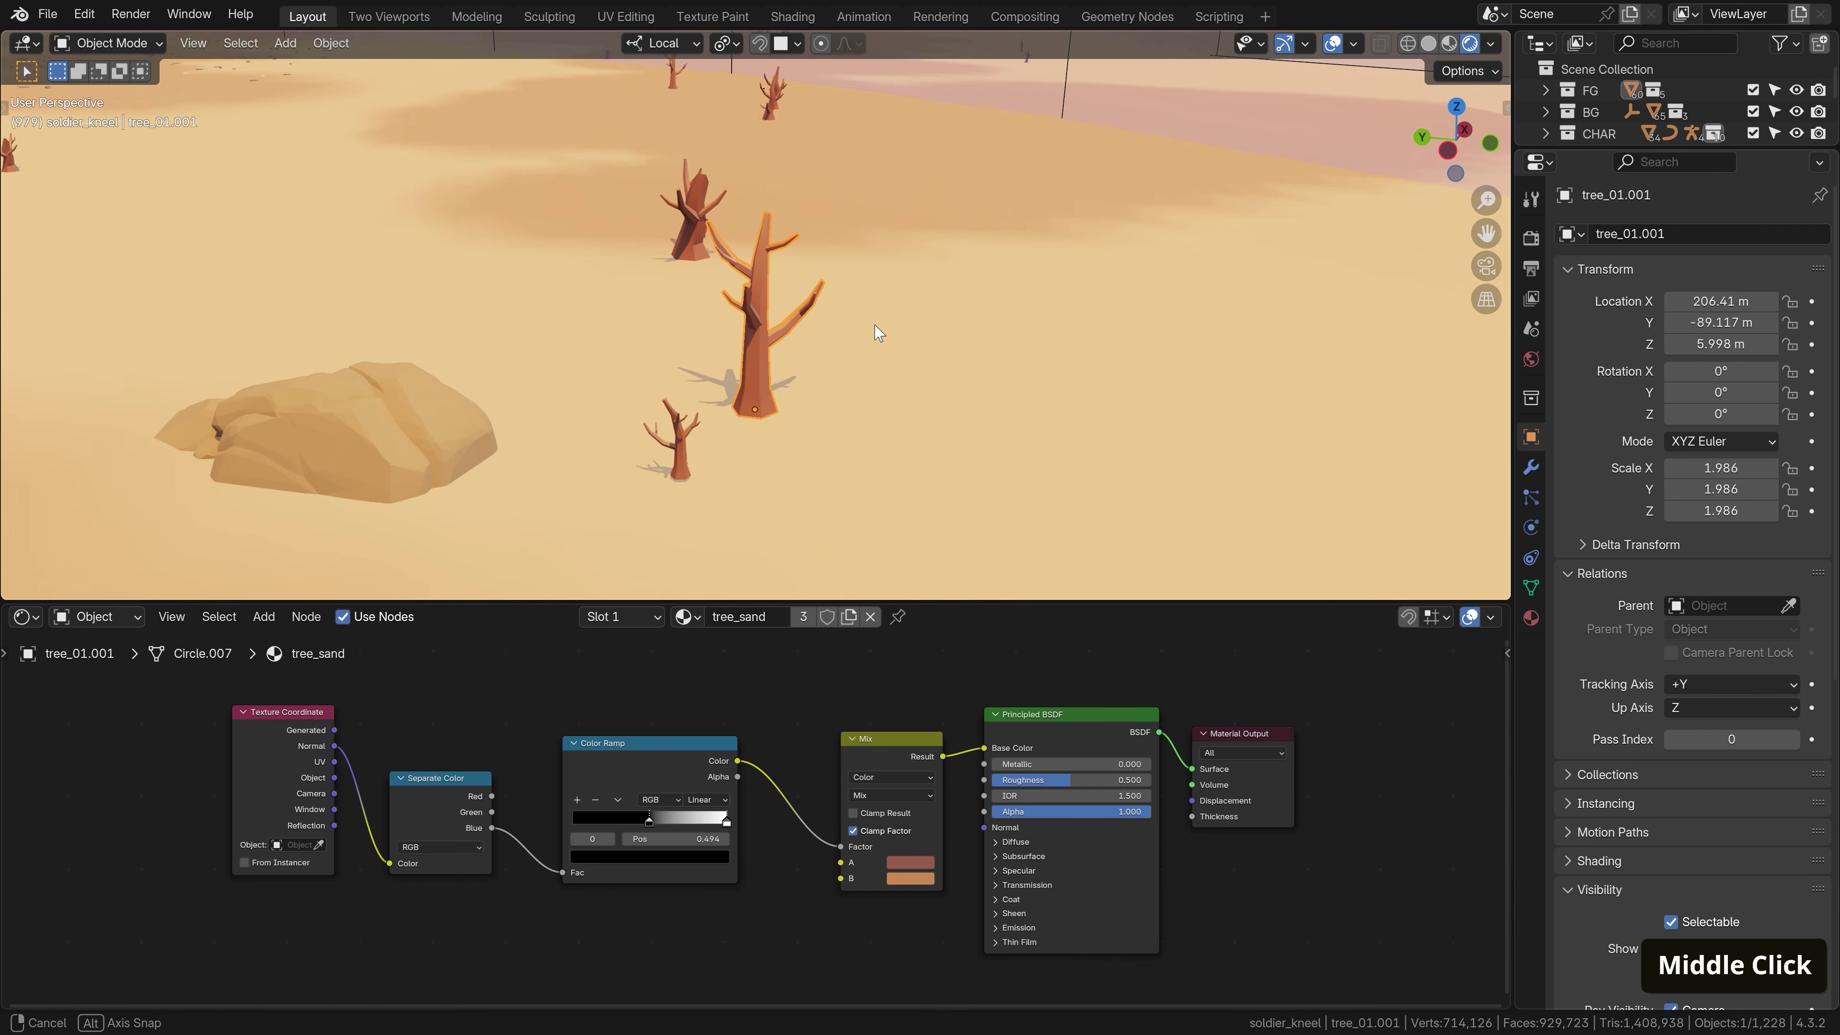
{"action": "middle_click_drag", "start_coordinate": [874, 328], "coordinate": [973, 341]}
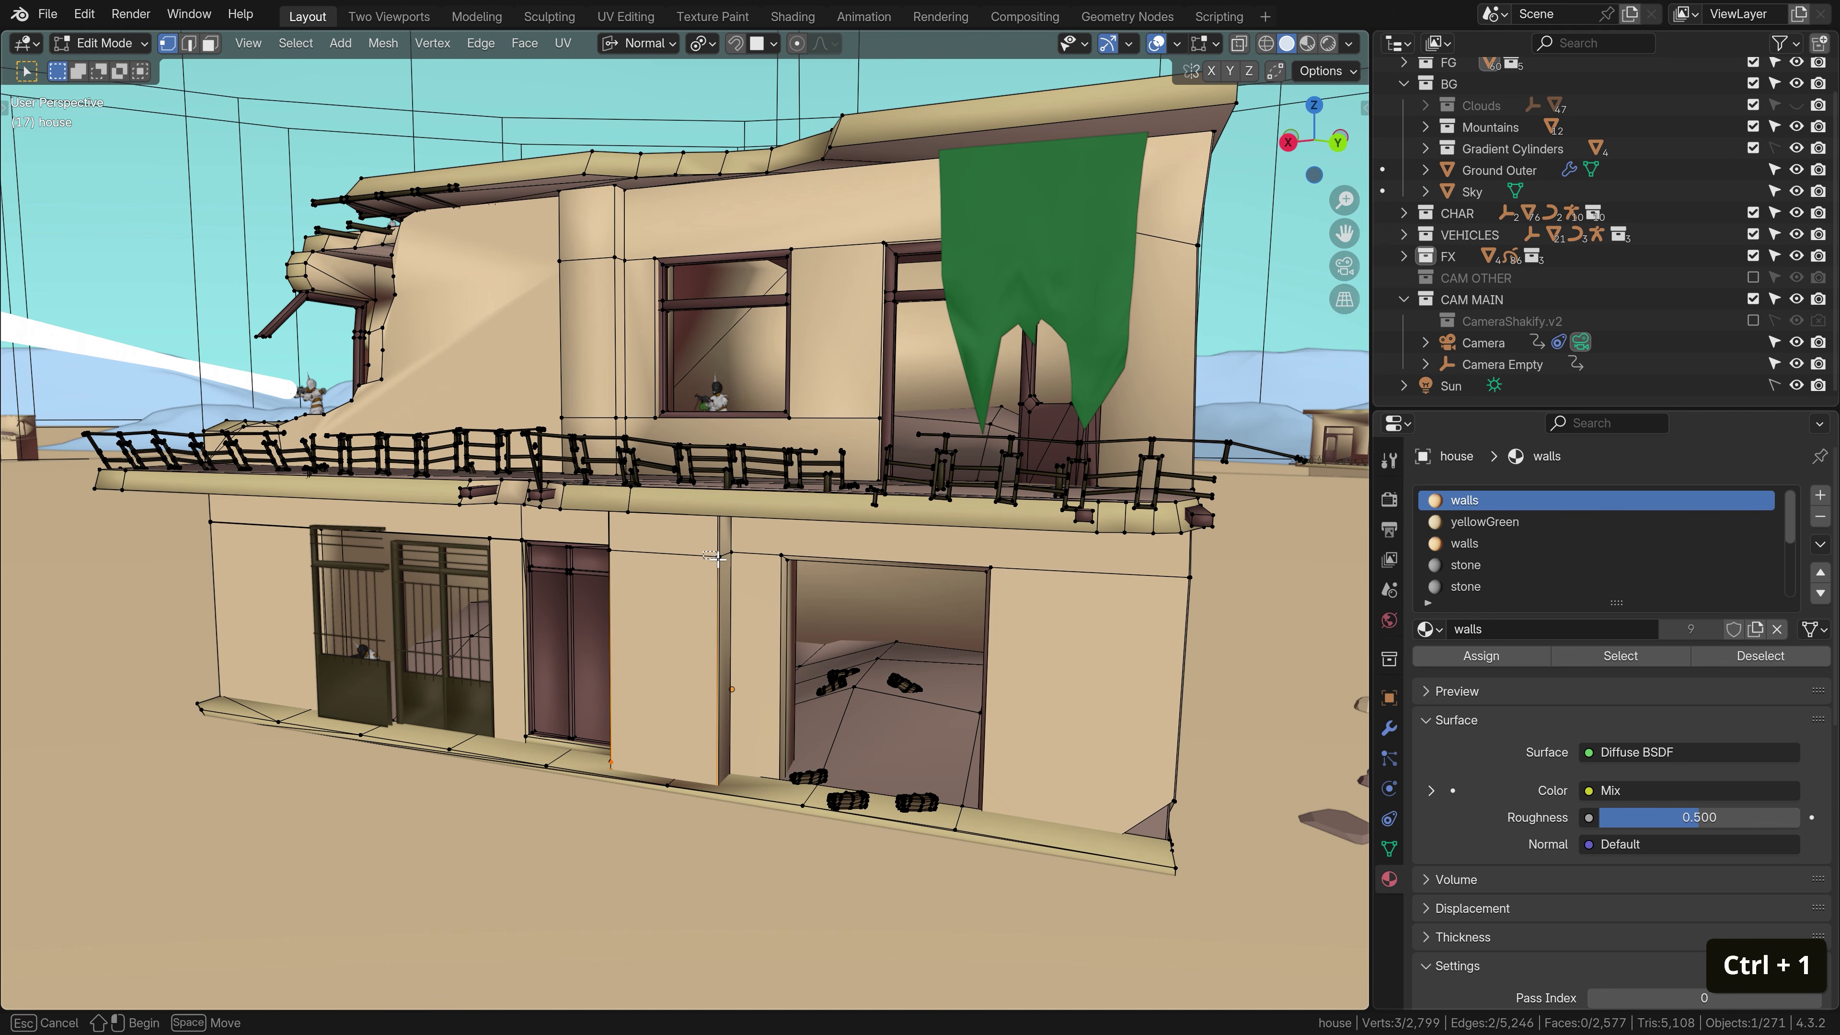
Move the selected wall vertices beside the ground-floor door of the house
{"action": "key", "text": "g"}
{"action": "left_click", "coordinate": [782, 475]}
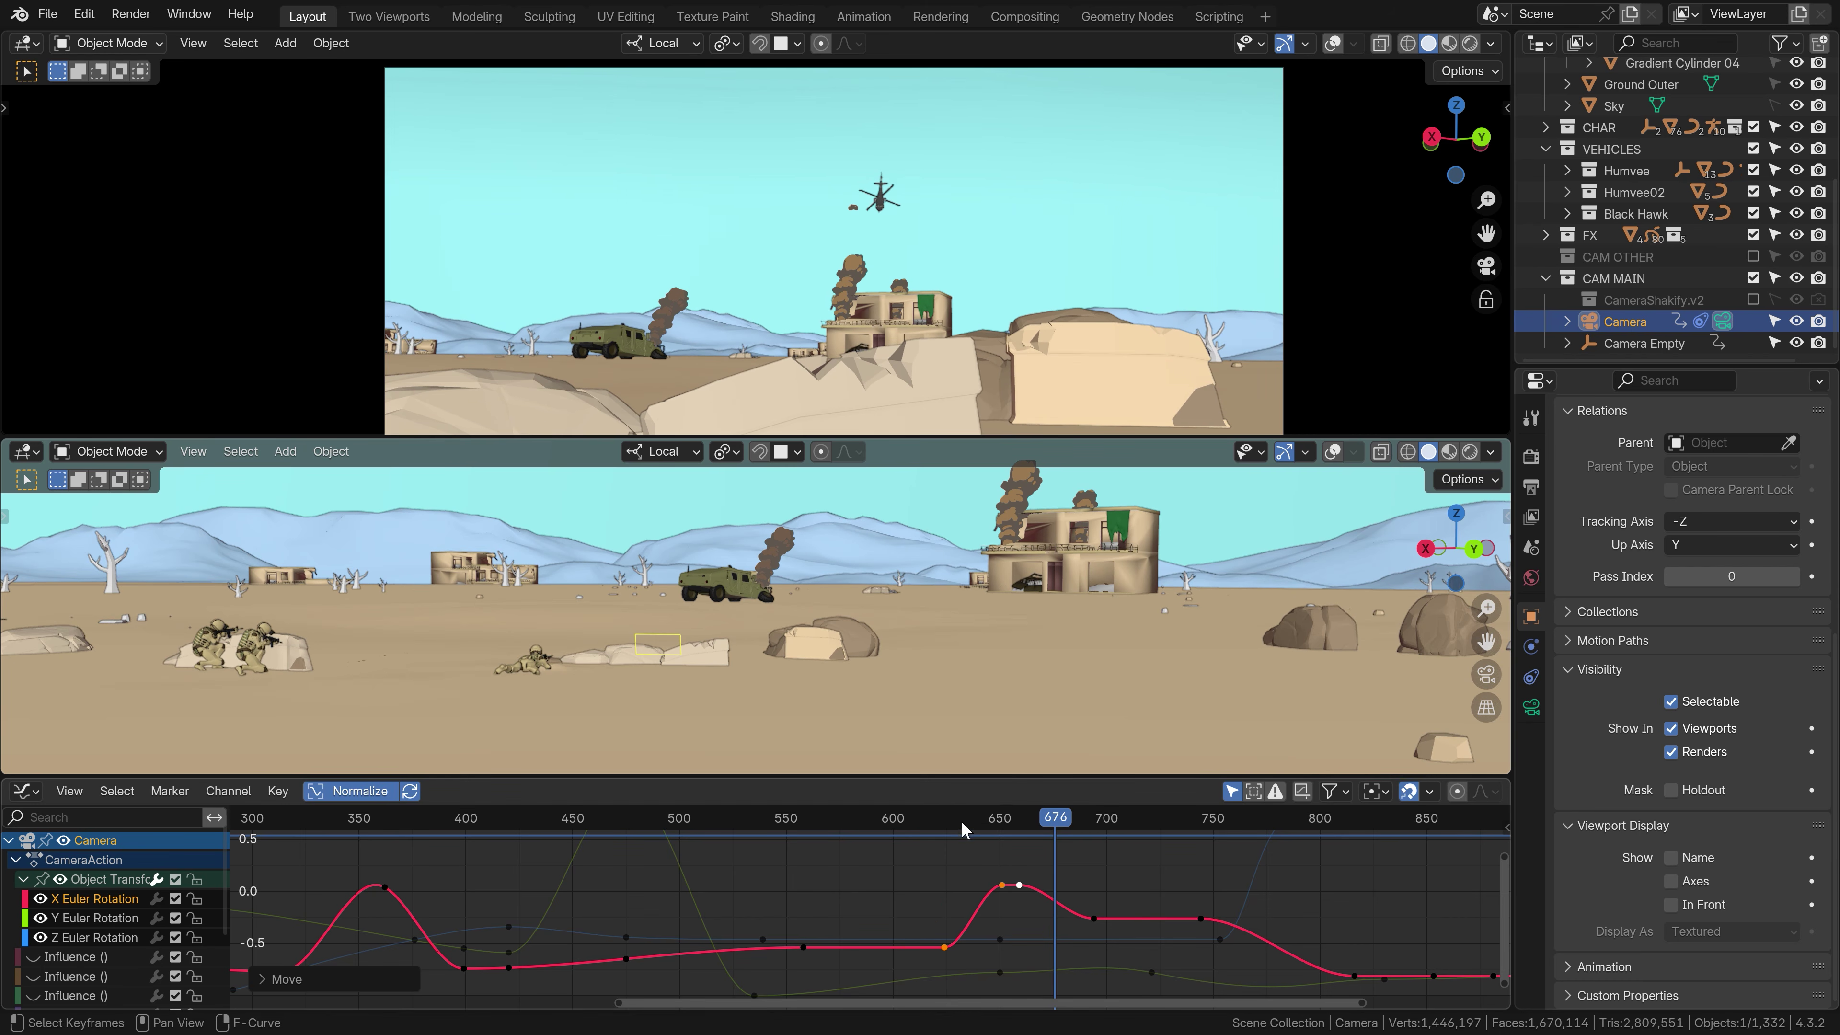
Shift the selected X Euler Rotation keyframes of Camera 16 frames earlier with the playhead at frame 617, and play the result
{"action": "left_click", "coordinate": [928, 817]}
{"action": "key", "text": "g"}
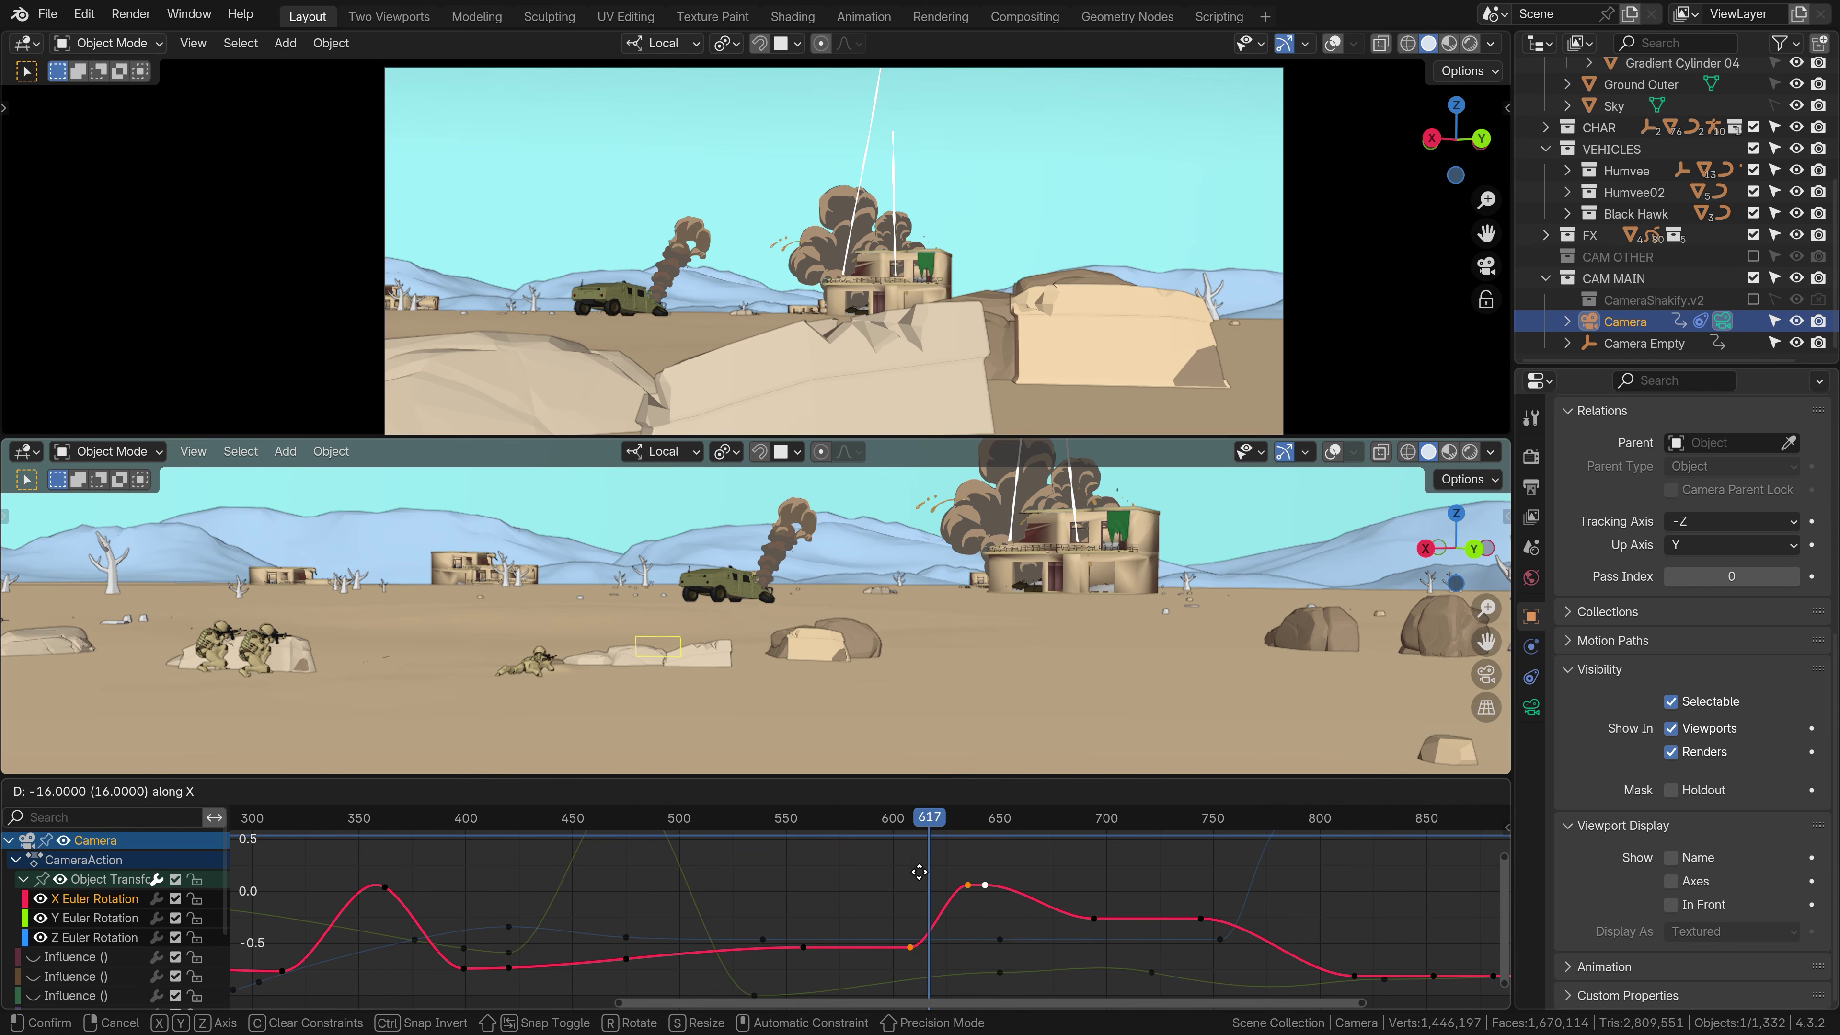
{"action": "left_click", "coordinate": [918, 872]}
{"action": "key", "text": "space"}
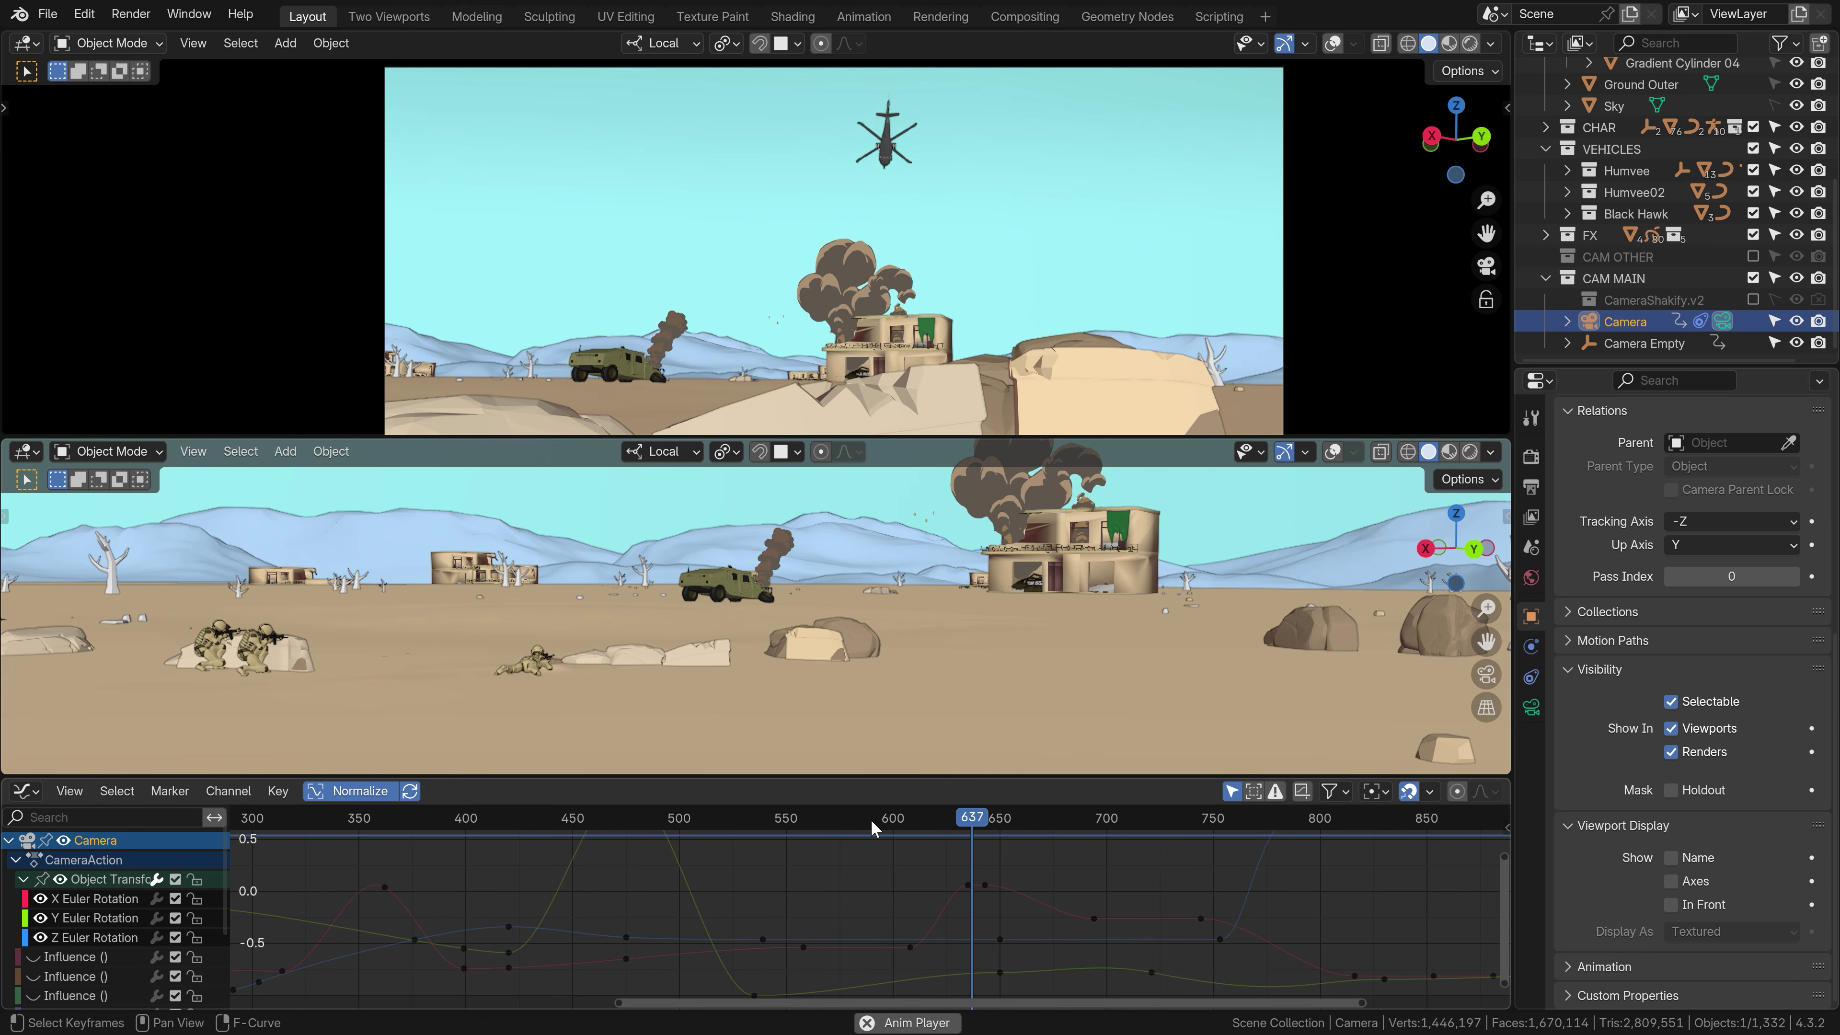
{"action": "key", "text": "g"}
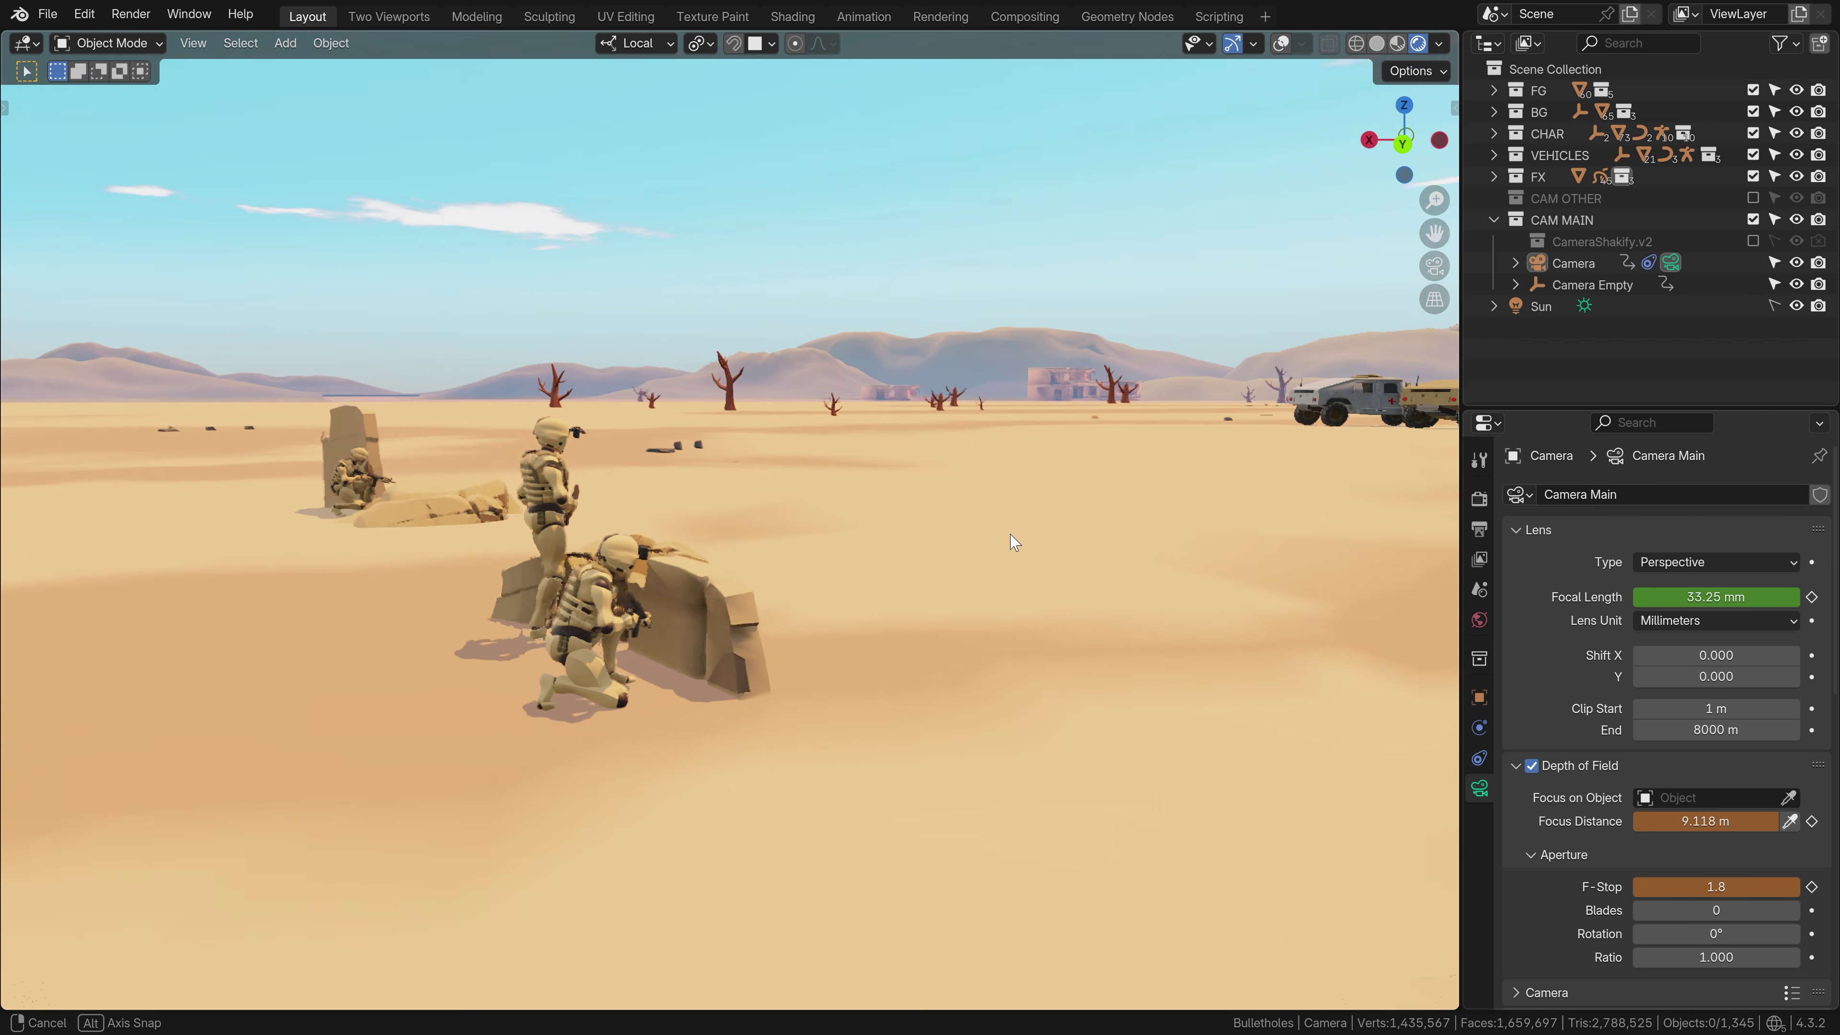
{"action": "middle_click_drag", "start_coordinate": [1013, 541], "coordinate": [1195, 550]}
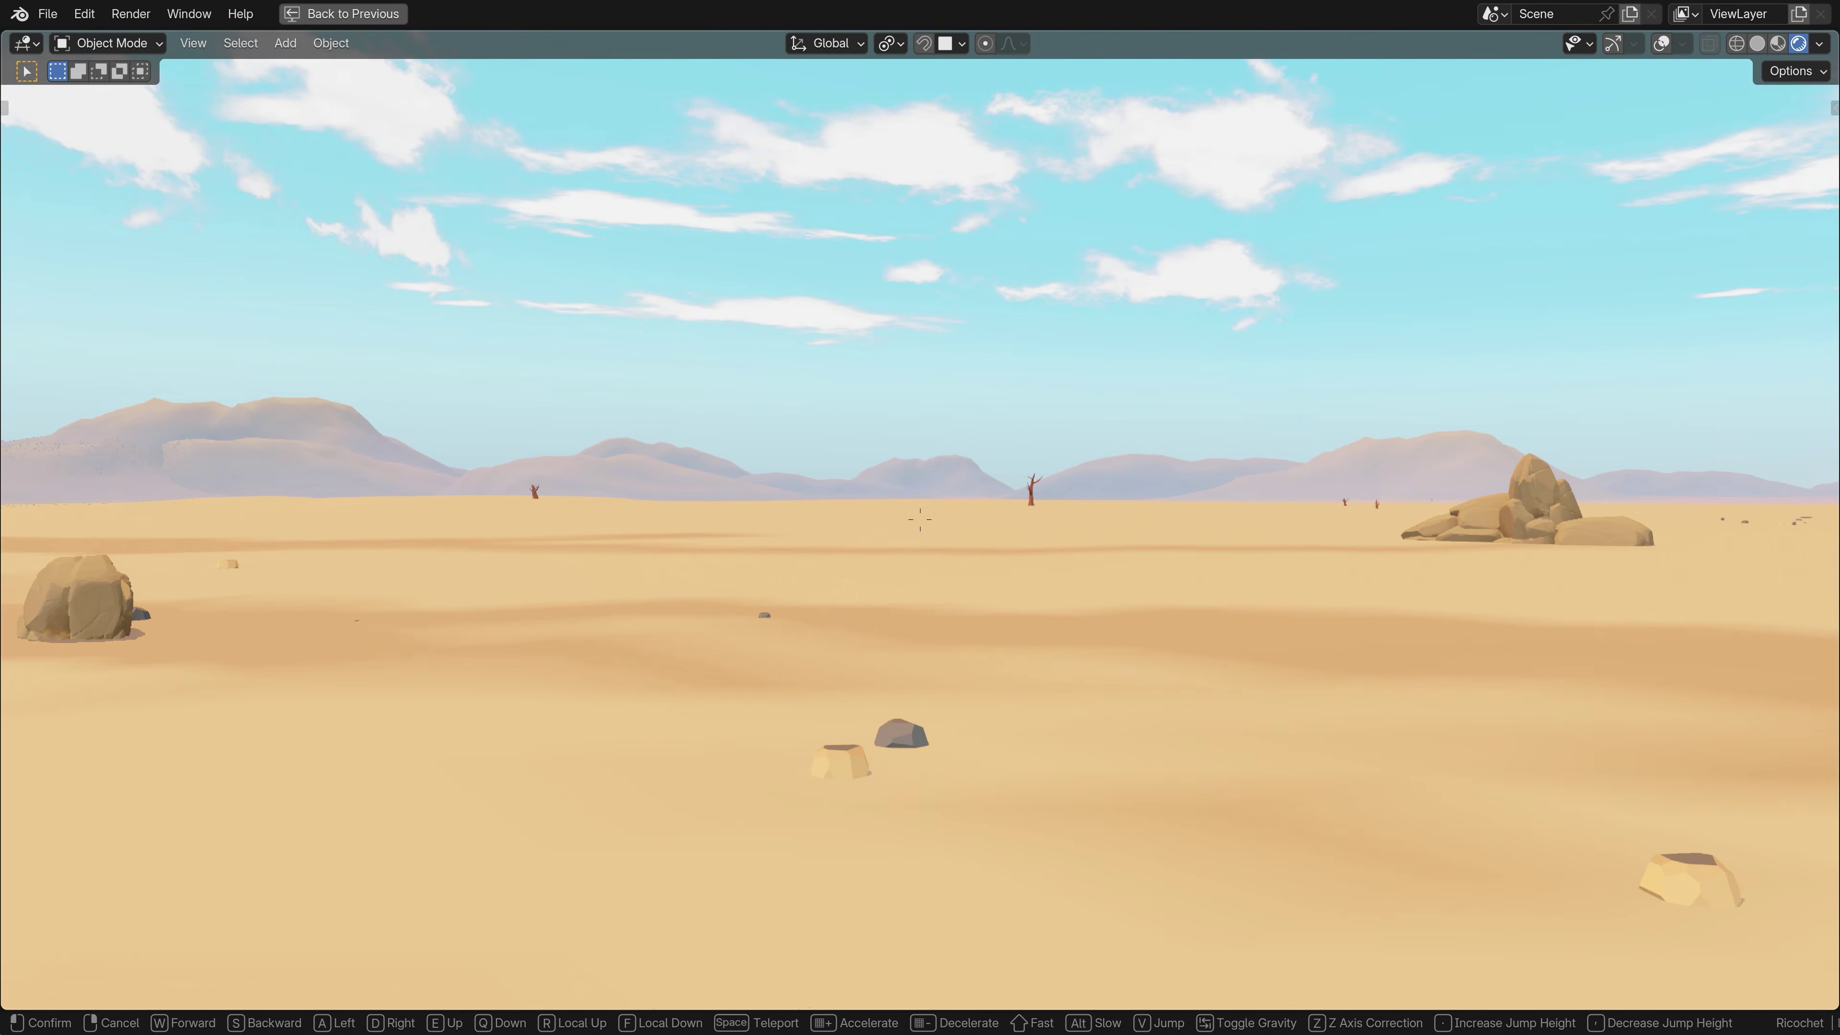
{"action": "key", "text": "w"}
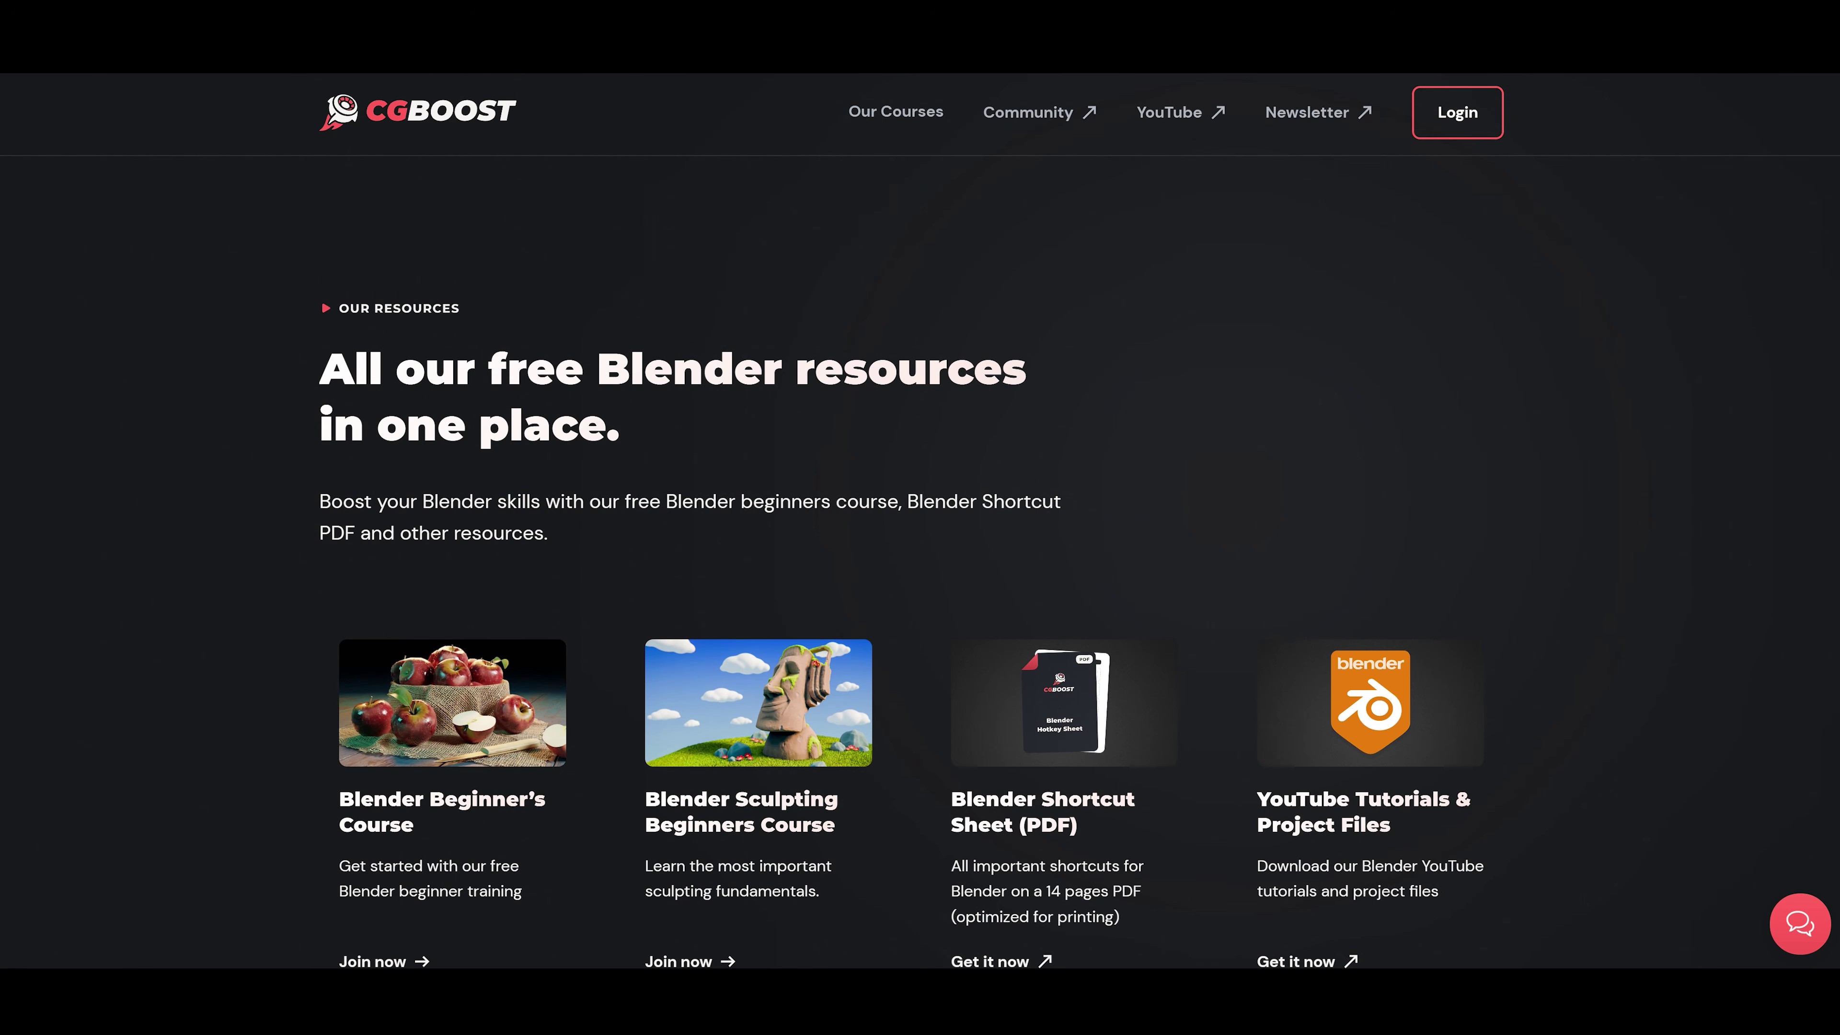
{"action": "scroll", "coordinate": [920, 561], "scroll_direction": "down", "scroll_amount": 3}
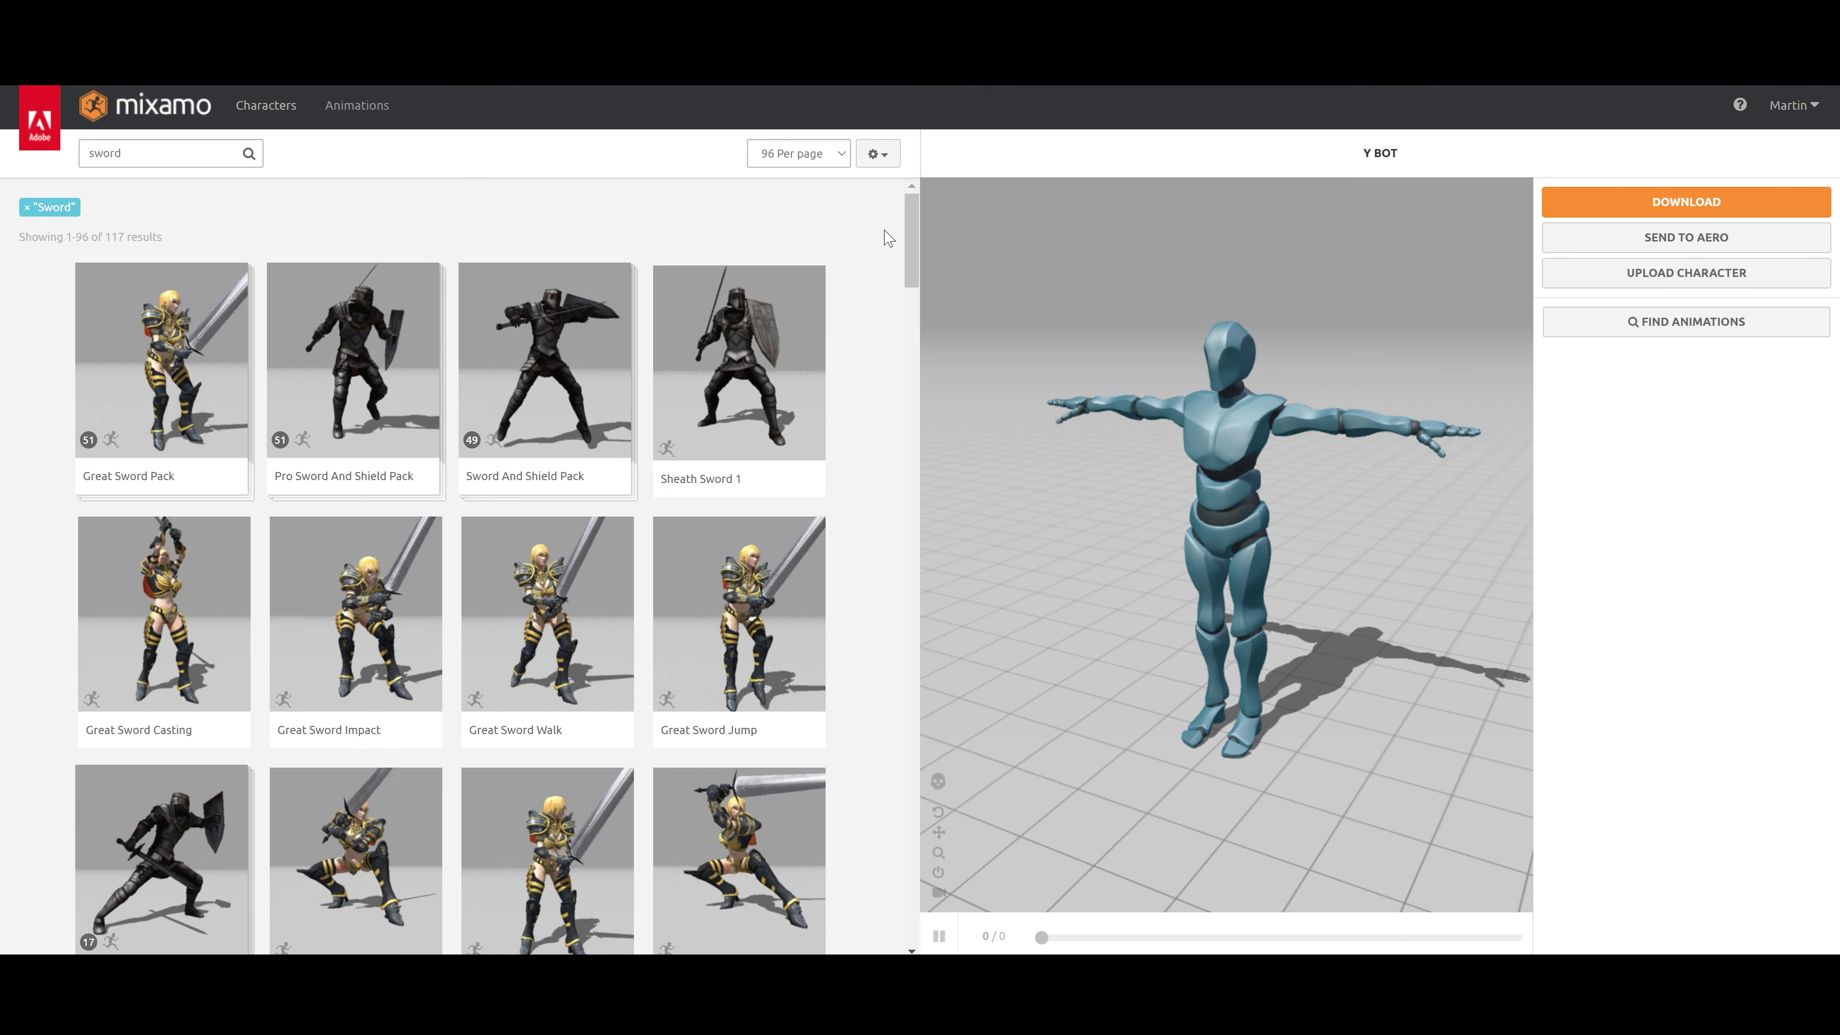
Browse the sword and soldier animations in Mixamo
{"action": "scroll", "coordinate": [887, 239], "scroll_direction": "down", "scroll_amount": 5}
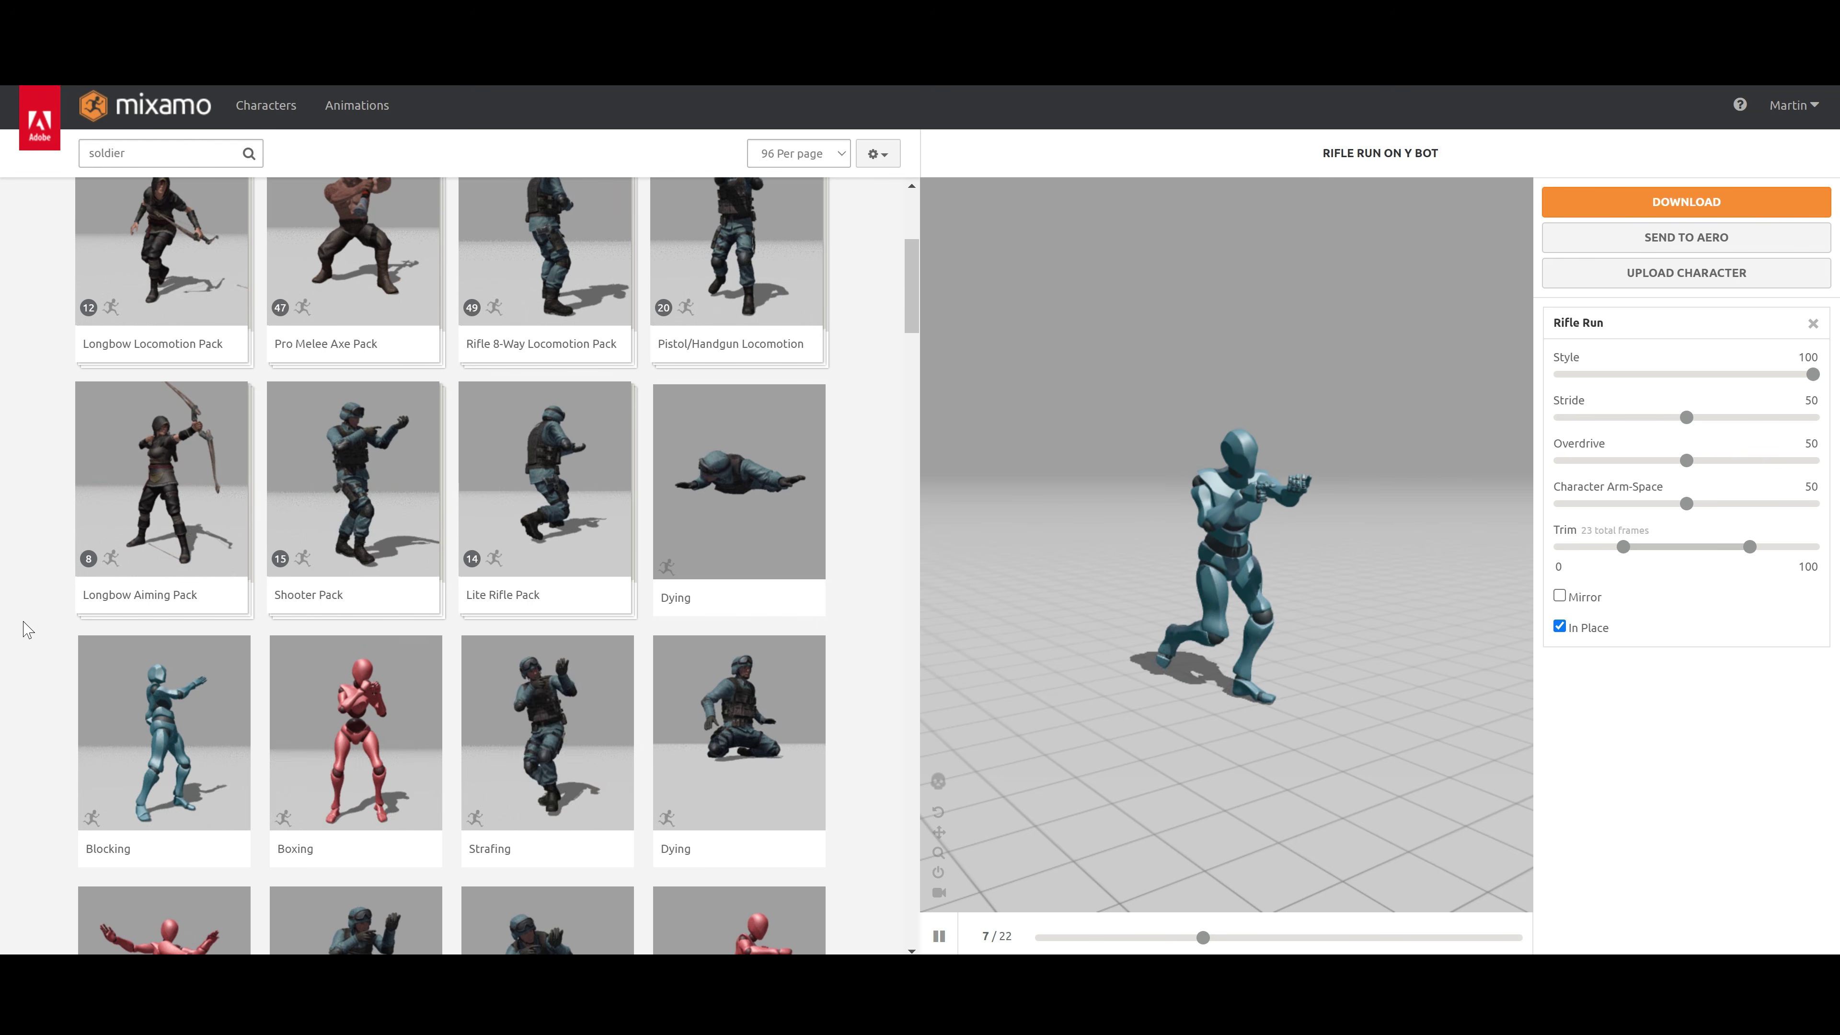
{"action": "scroll", "coordinate": [17, 628], "scroll_direction": "down", "scroll_amount": 1}
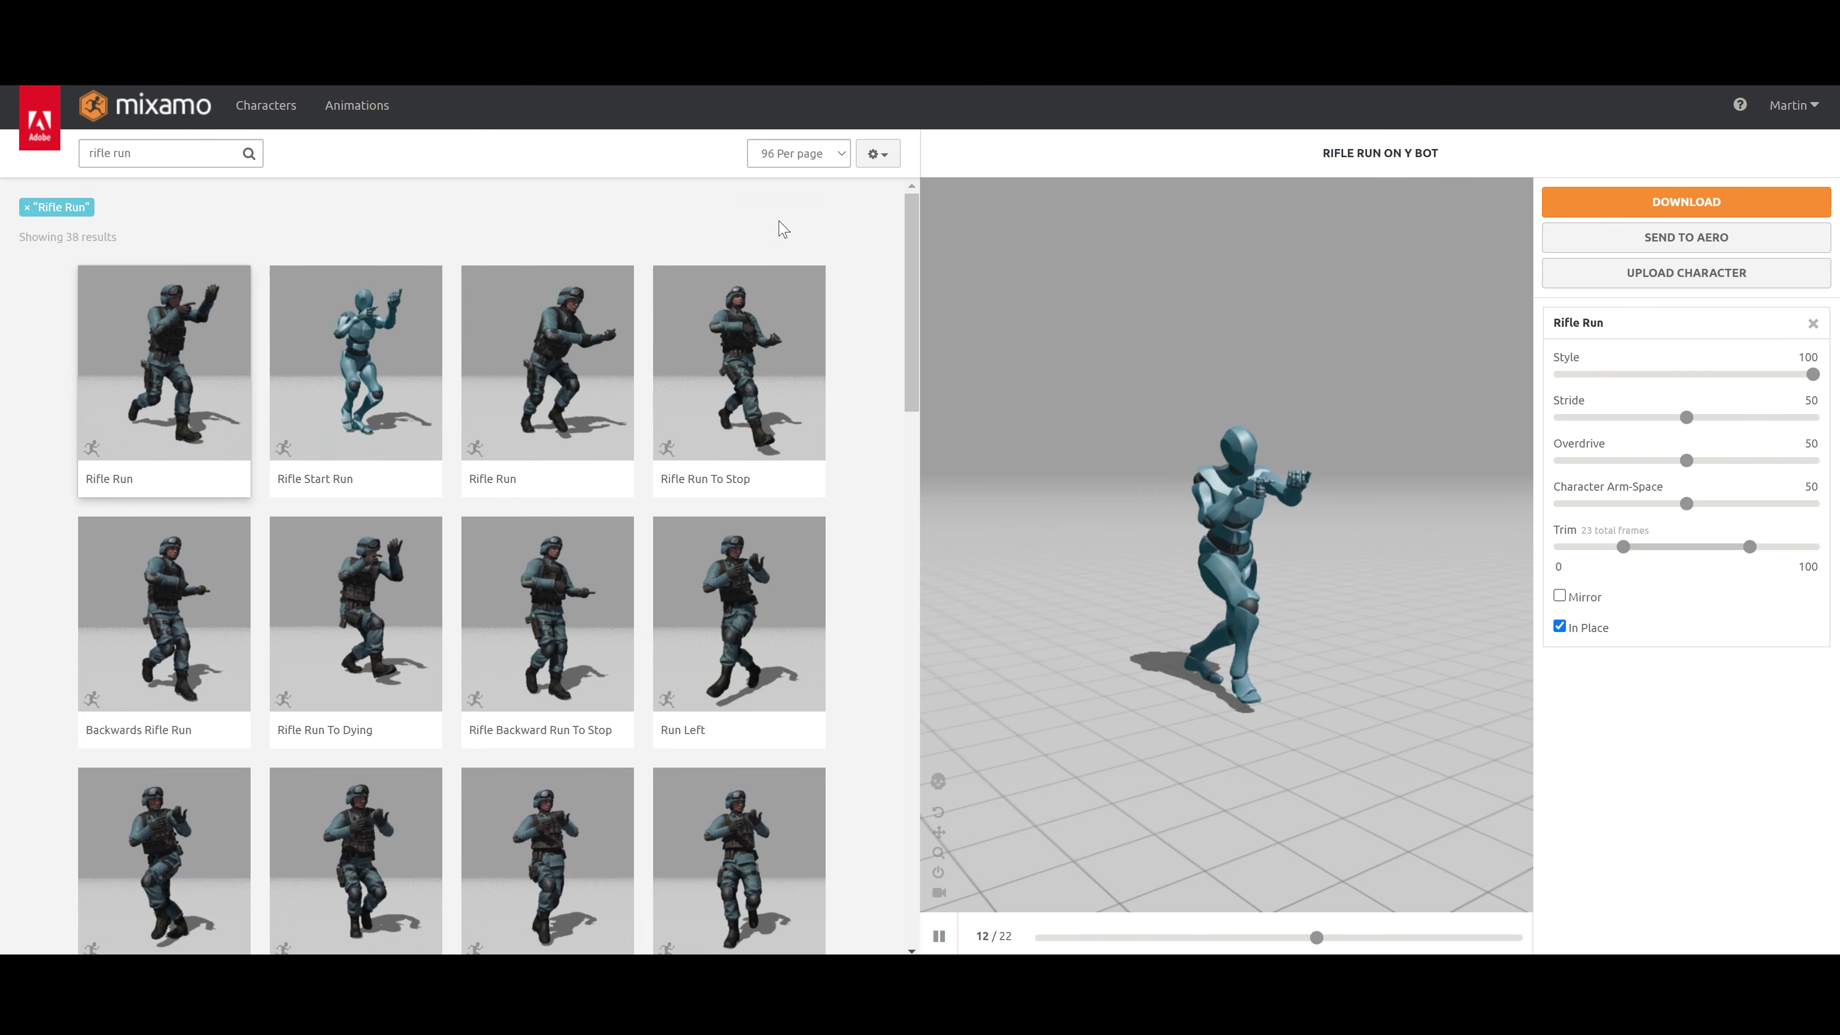
Download the Rifle Run animation as FBX Binary (.fbx) with skin at 24 frames per second
{"action": "left_click", "coordinate": [1705, 212]}
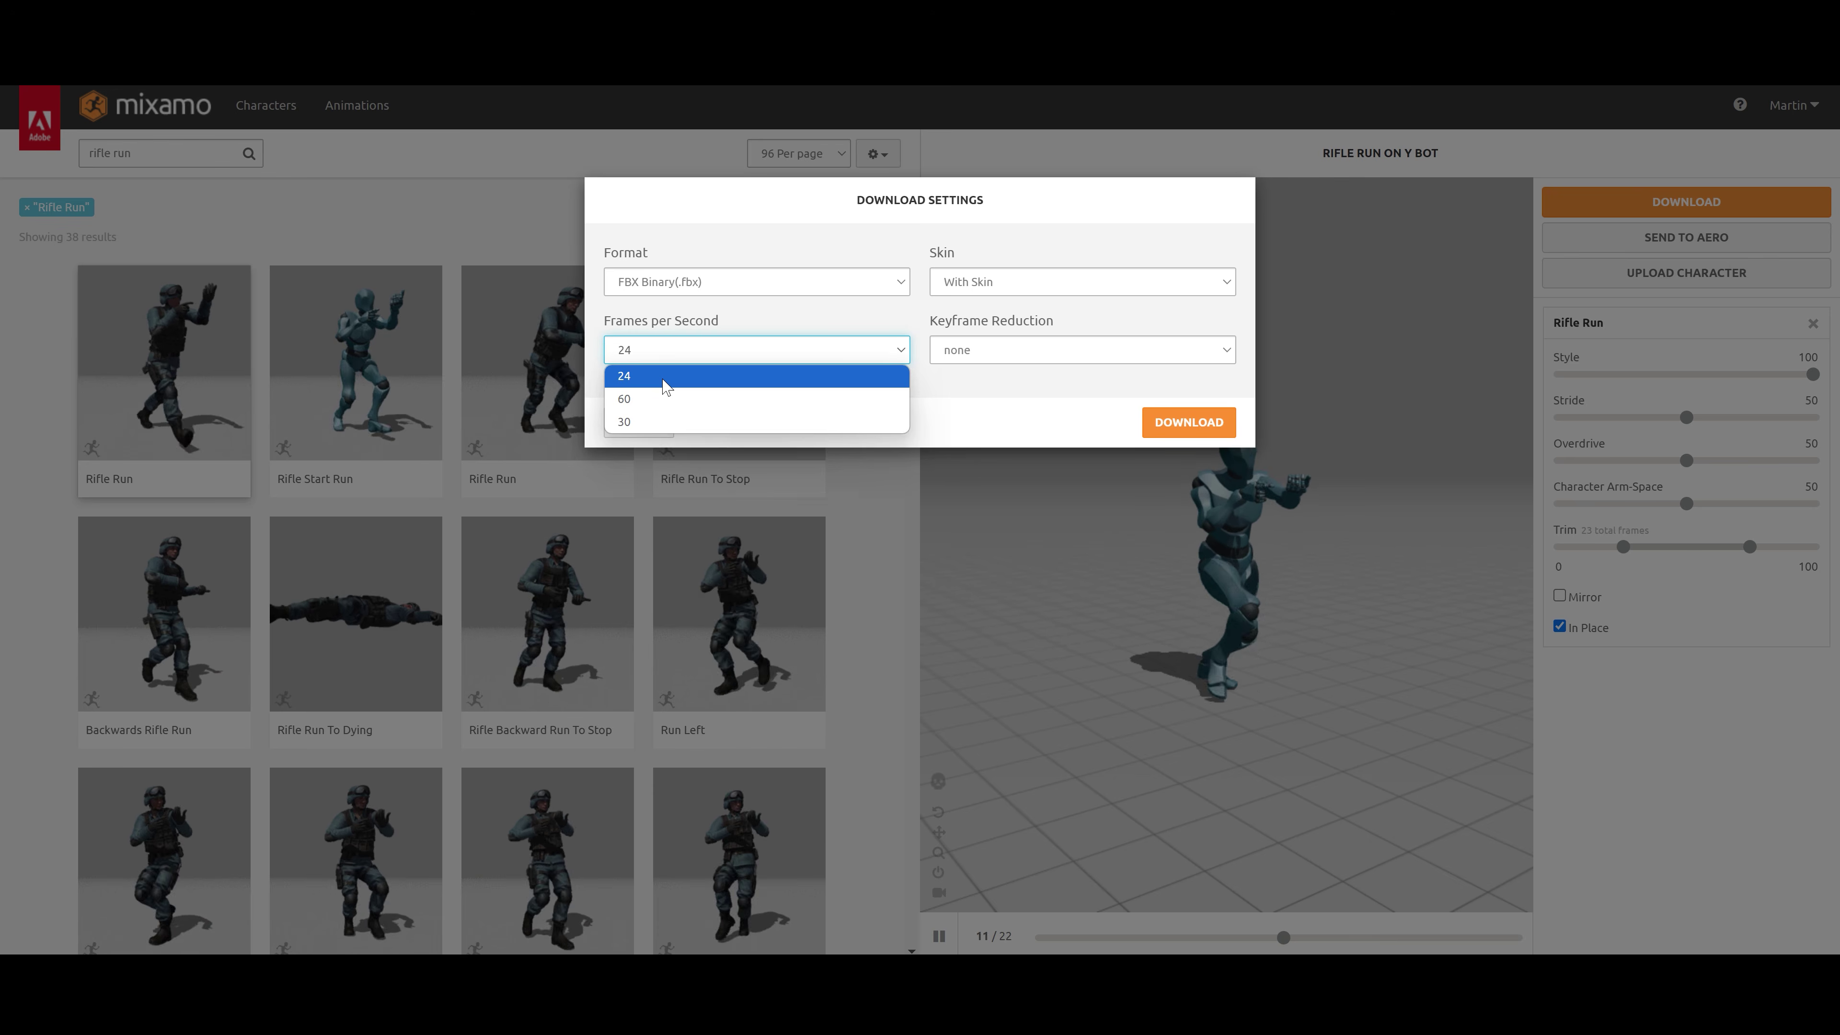
{"action": "left_click", "coordinate": [663, 377]}
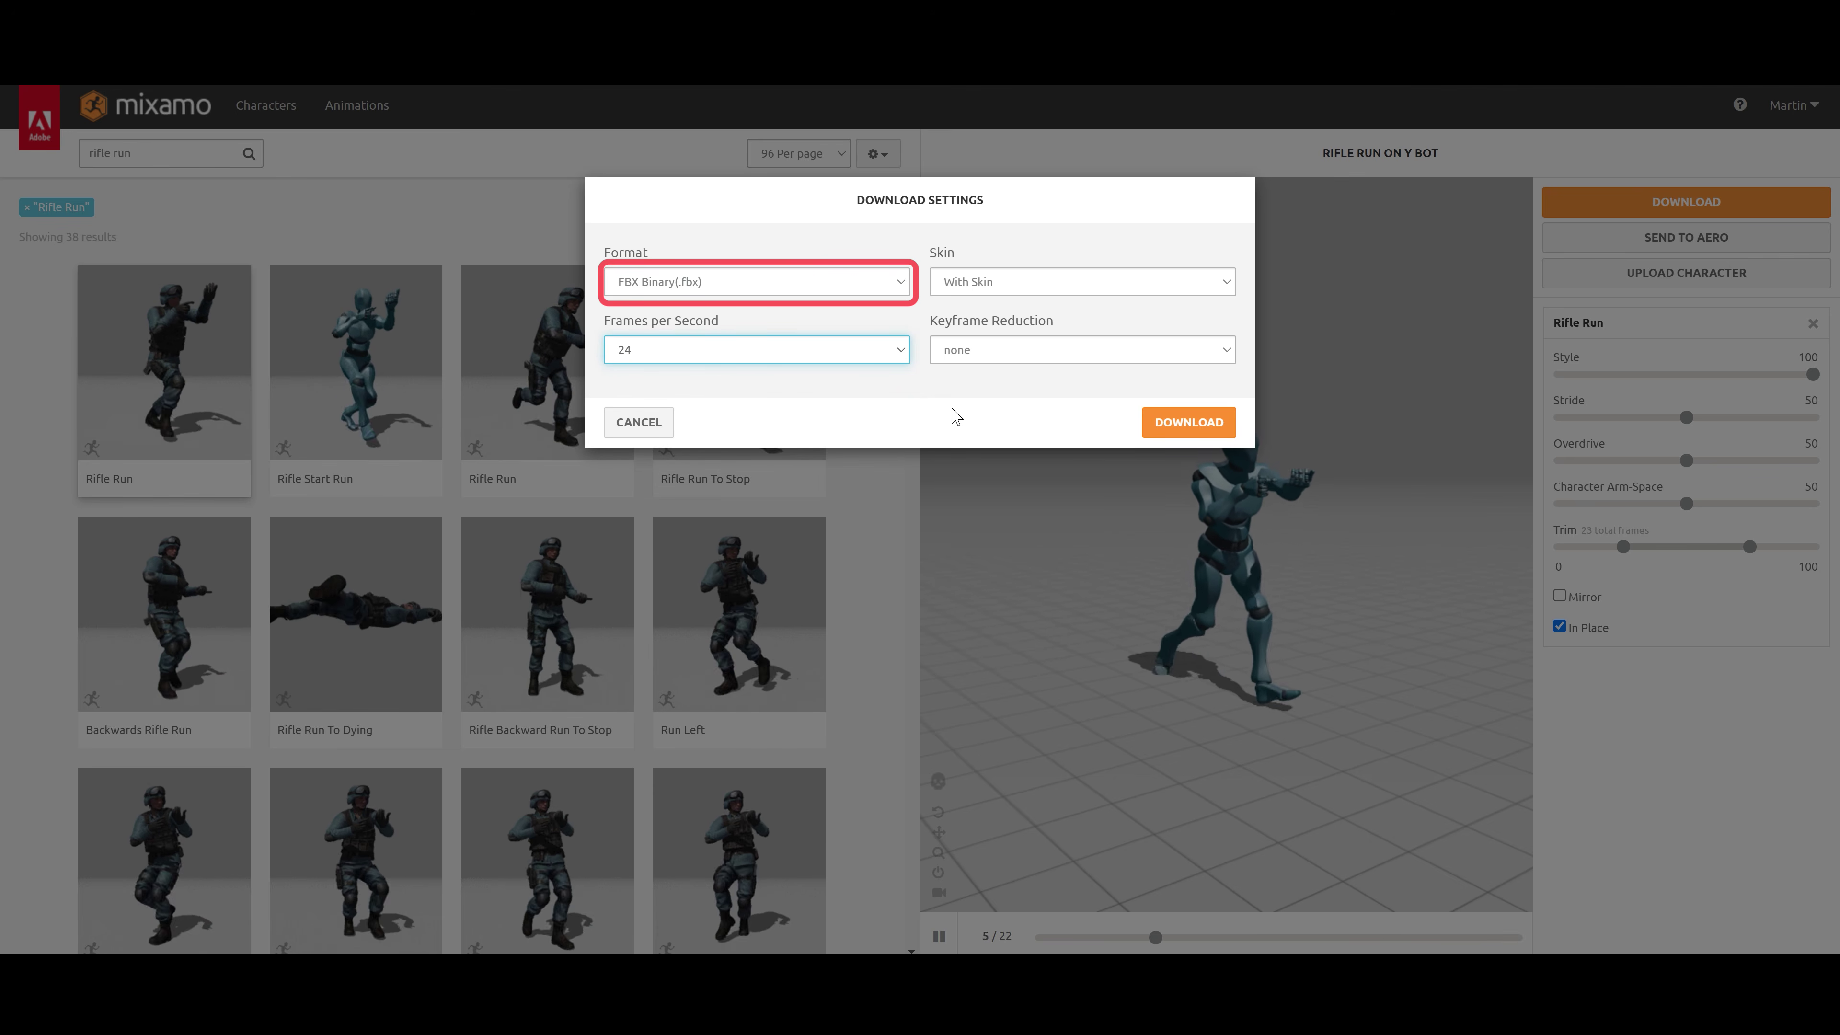
{"action": "left_click", "coordinate": [986, 282]}
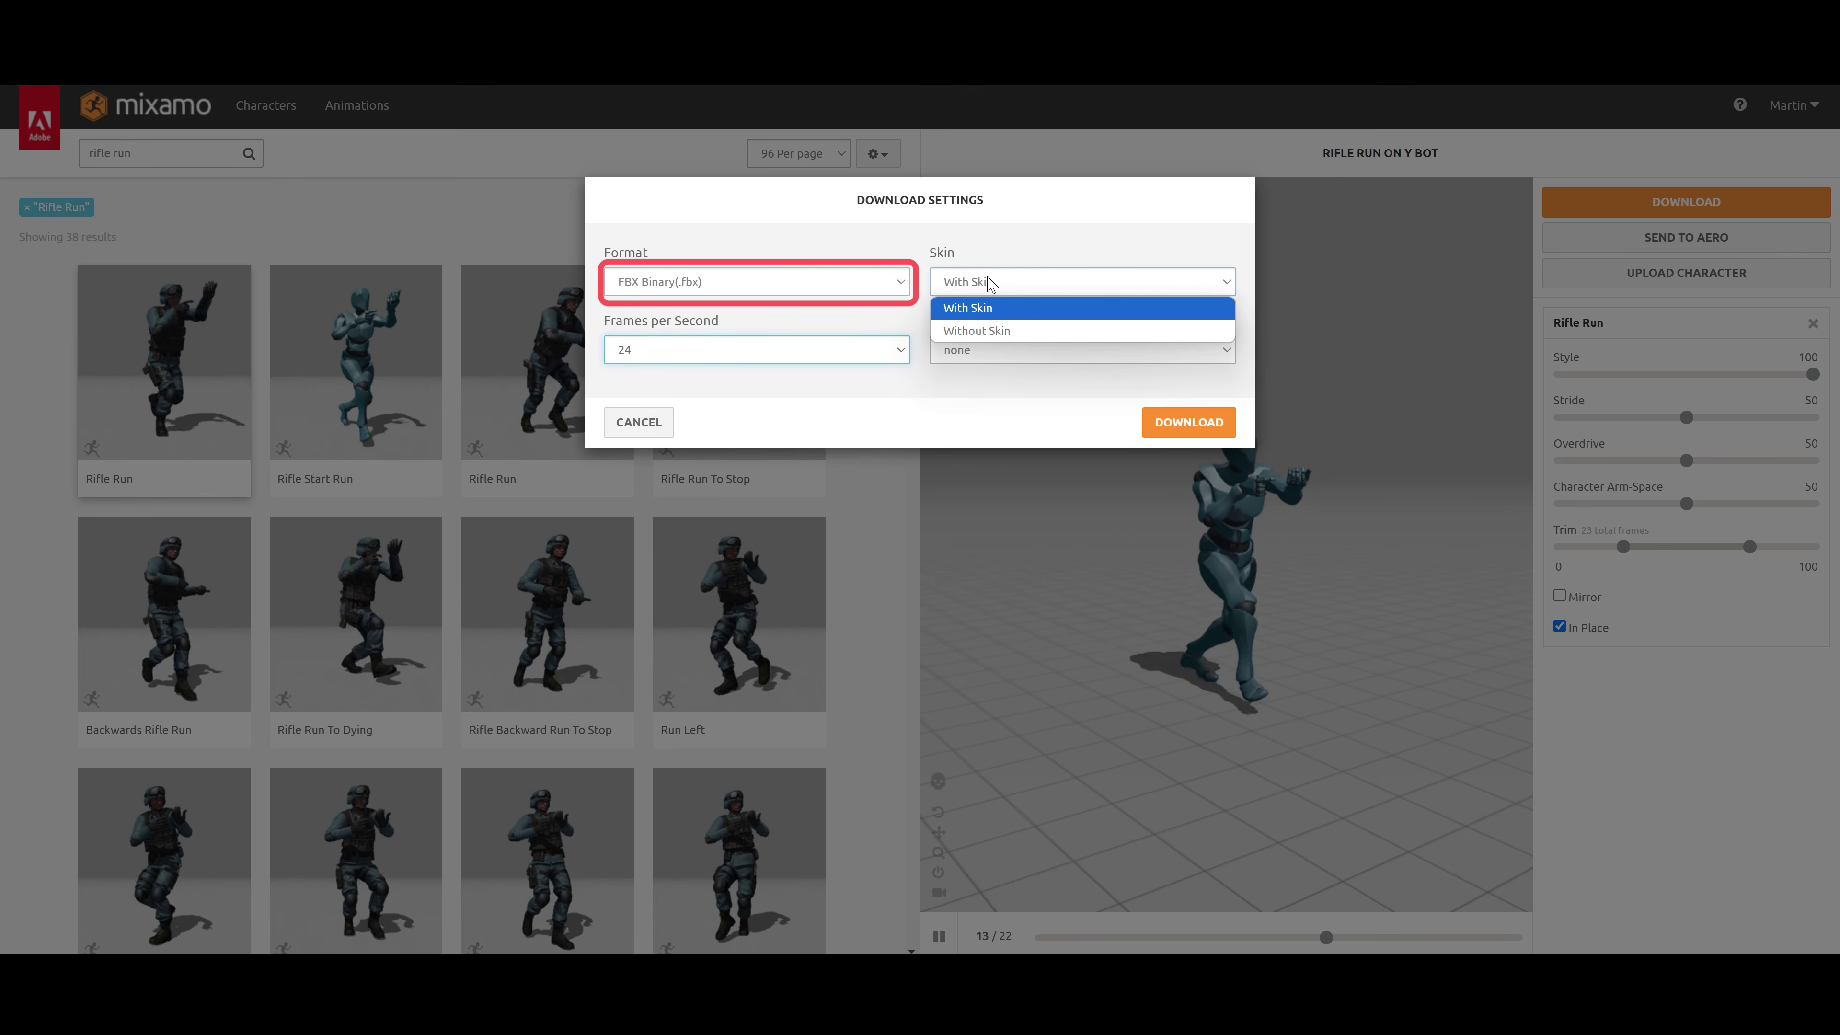
{"action": "left_click", "coordinate": [990, 310]}
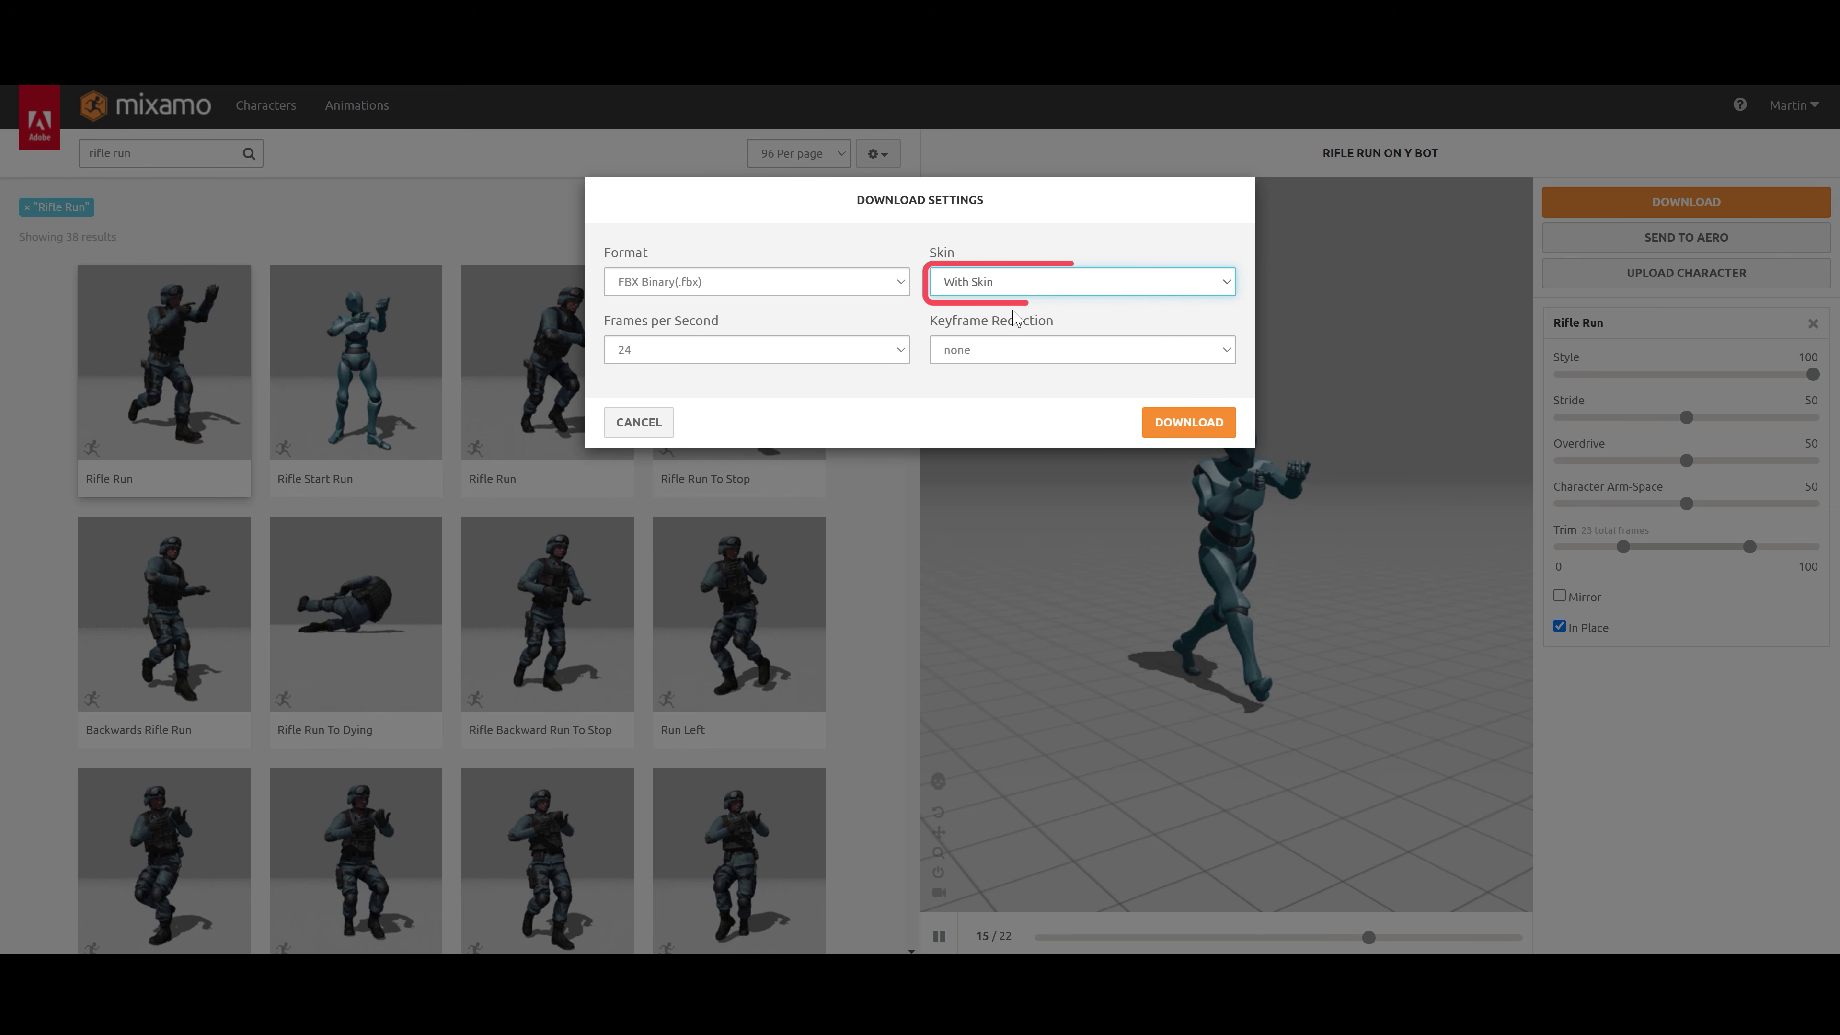
{"action": "left_click", "coordinate": [1192, 423]}
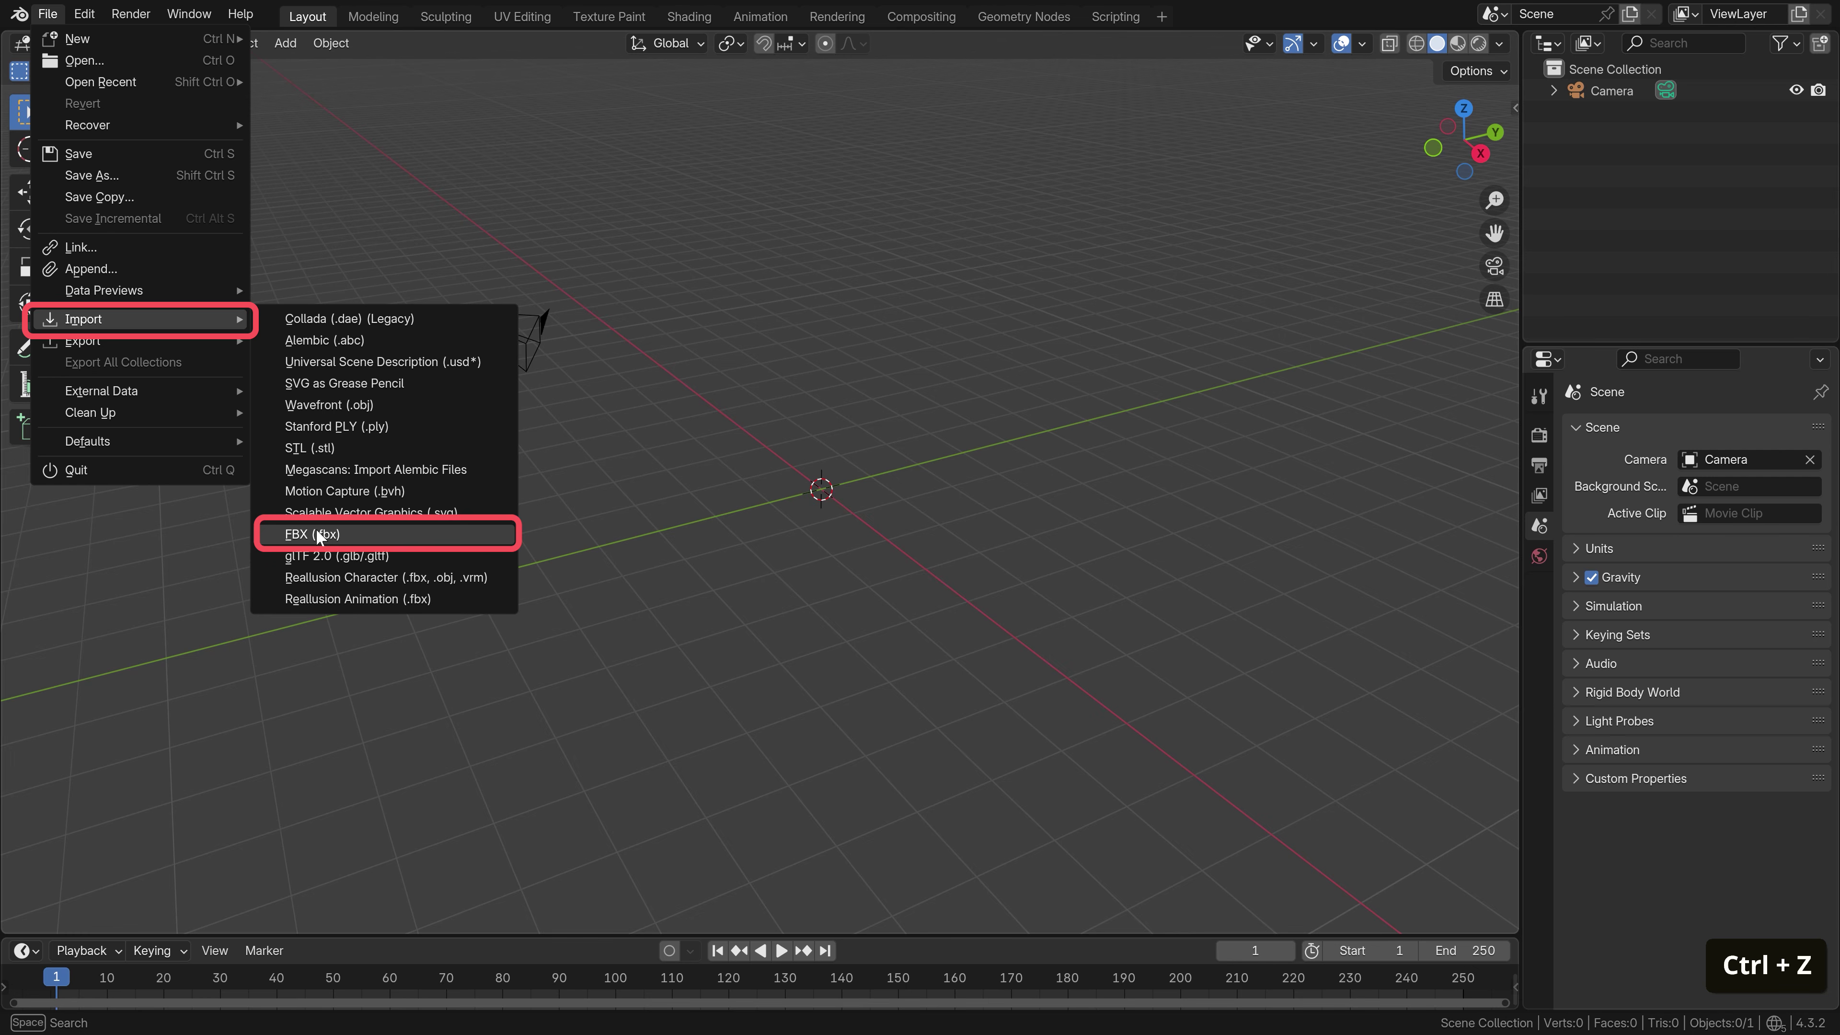
Switch to Blender and import the downloaded animation as an FBX file into the empty scene
{"action": "left_click", "coordinate": [317, 535]}
{"action": "double_click", "coordinate": [664, 492]}
{"action": "scroll", "coordinate": [740, 470], "scroll_direction": "up", "scroll_amount": 2}
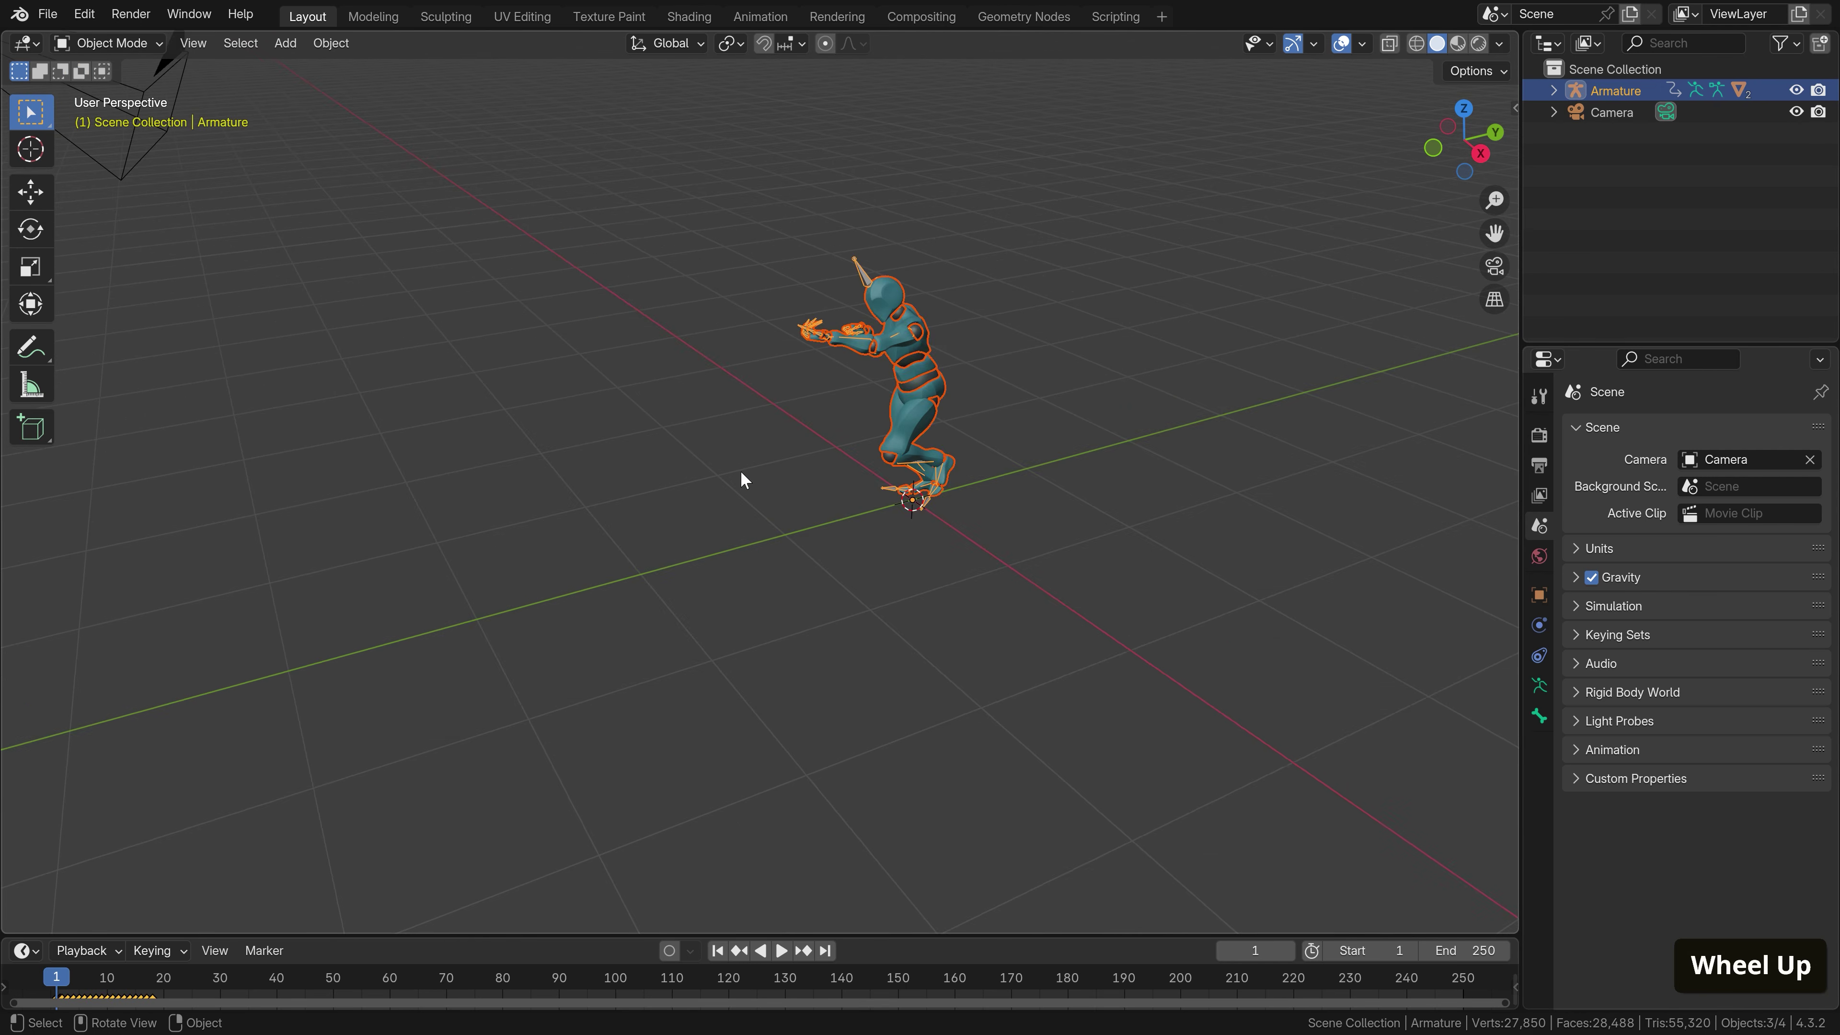
Enlarge the timeline area and play the imported run animation, scrubbing back toward the start
{"action": "left_click_drag", "start_coordinate": [116, 935], "coordinate": [116, 891]}
{"action": "key", "text": "space"}
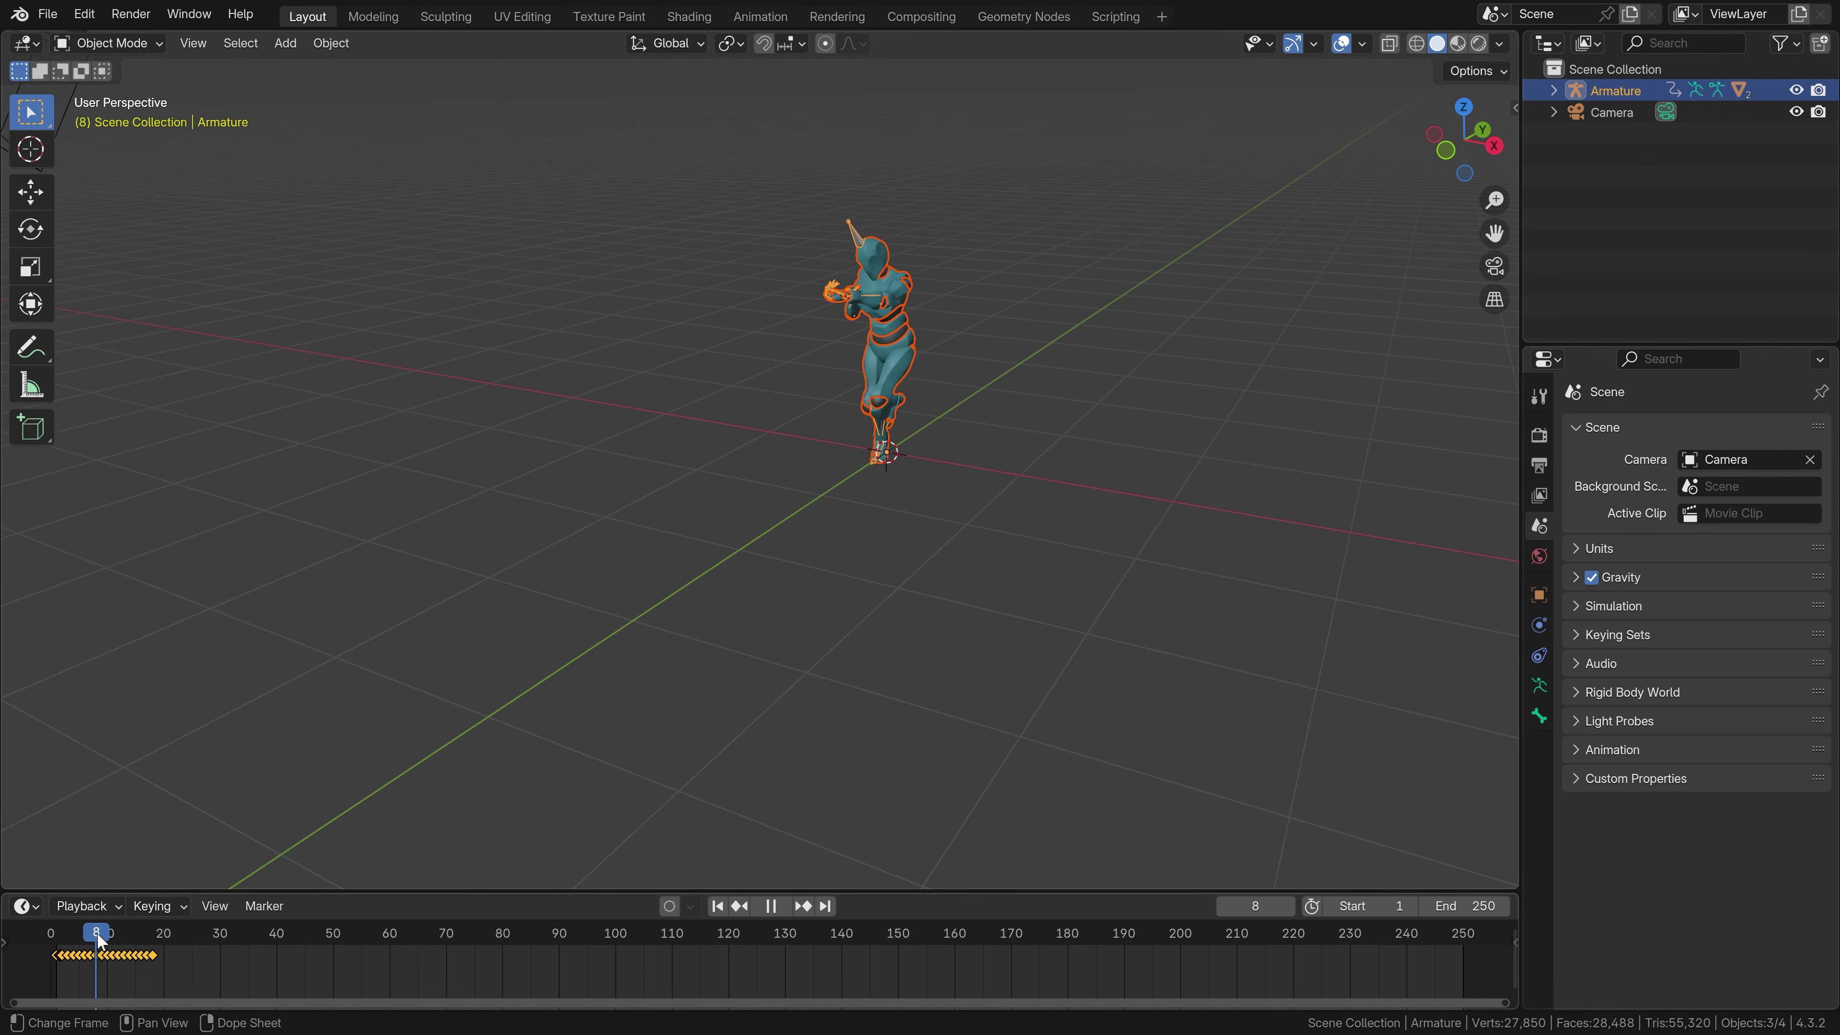
{"action": "mouse_move", "coordinate": [52, 947]}
{"action": "left_mouse_down"}
{"action": "mouse_move", "coordinate": [117, 939]}
{"action": "mouse_move", "coordinate": [65, 942]}
{"action": "left_mouse_up"}
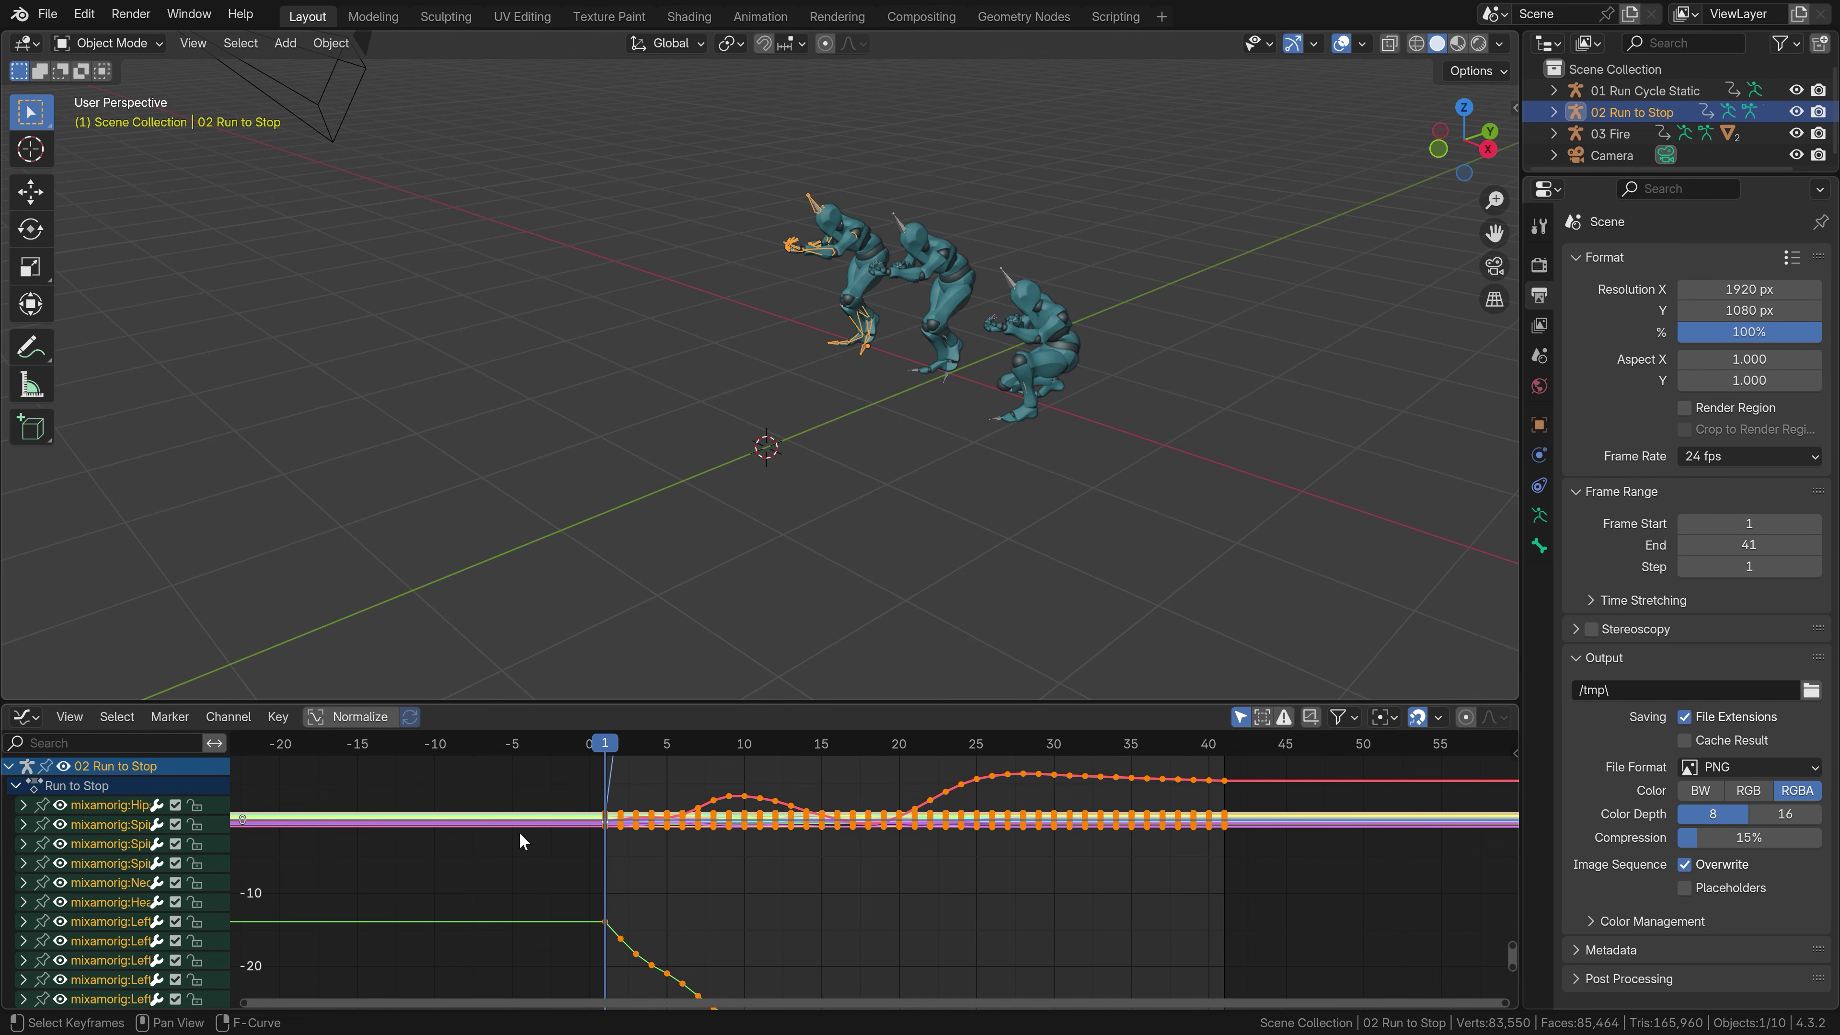
View the soldiers' strips in the Nonlinear Animation editor, and return to the Graph Editor to examine the Run to Stop curves
{"action": "left_click", "coordinate": [26, 716]}
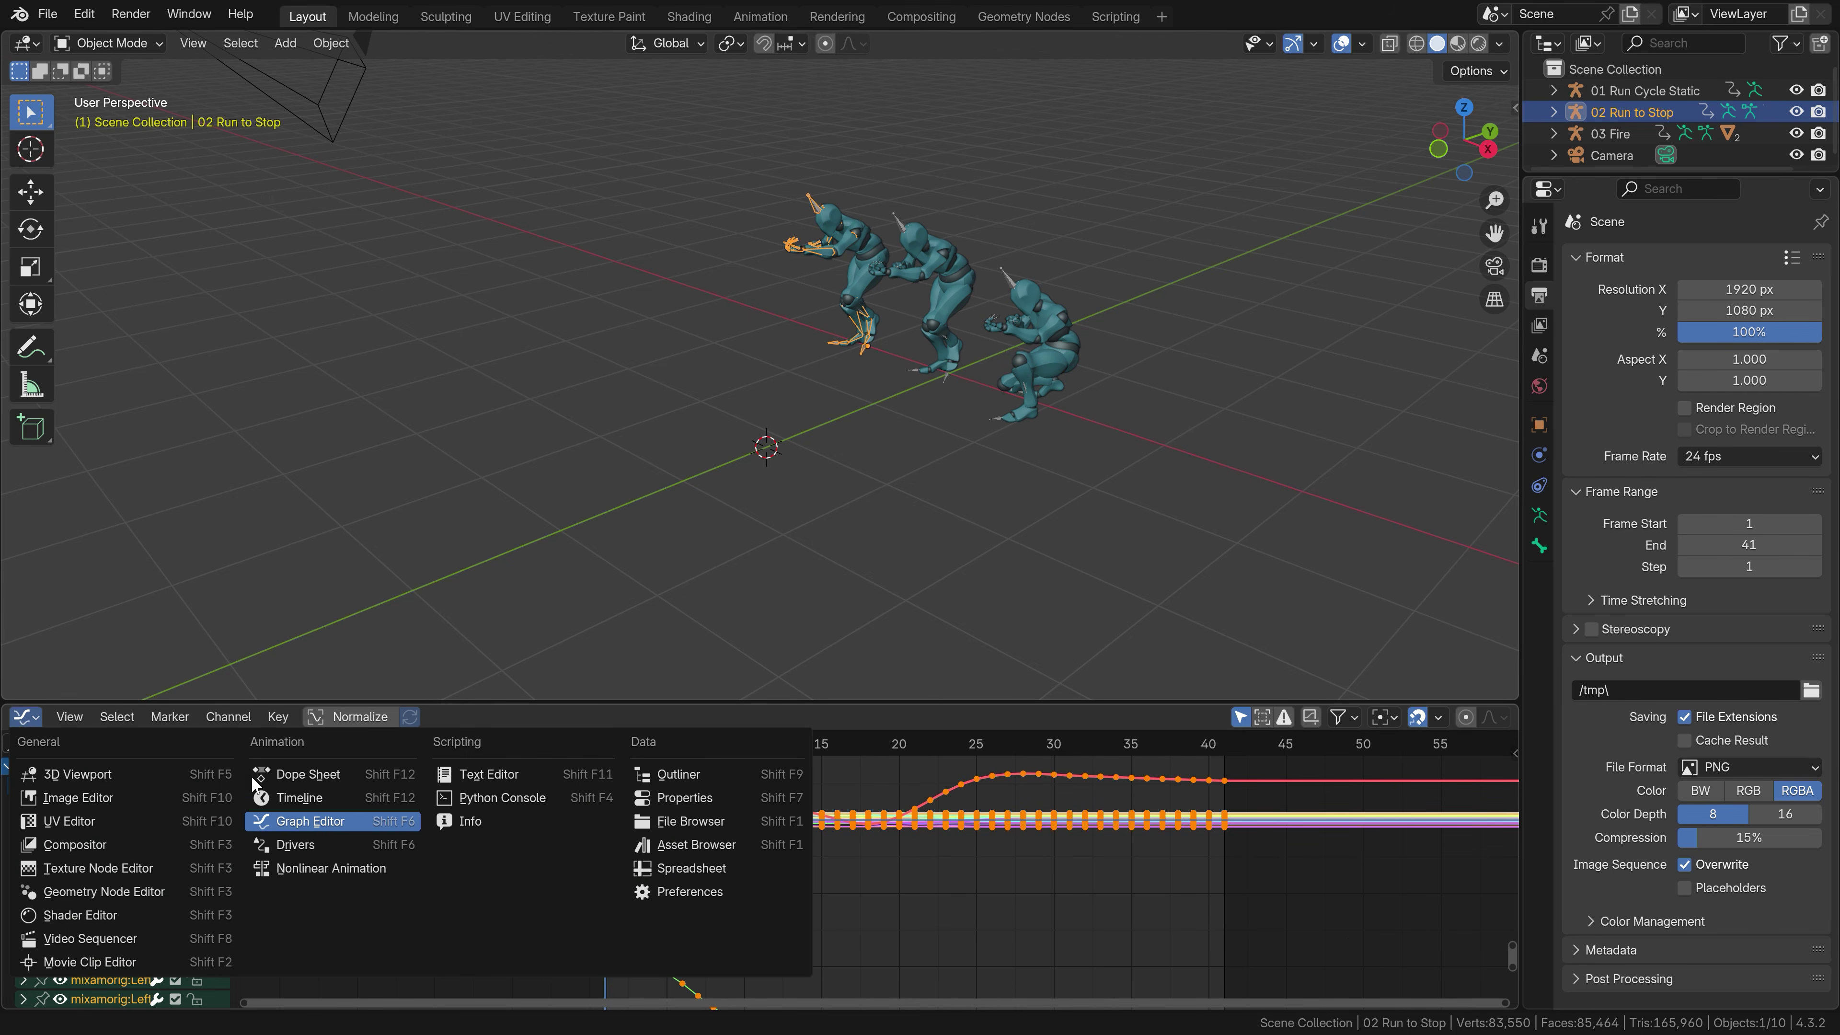
{"action": "left_click", "coordinate": [299, 873]}
{"action": "left_click", "coordinate": [290, 798]}
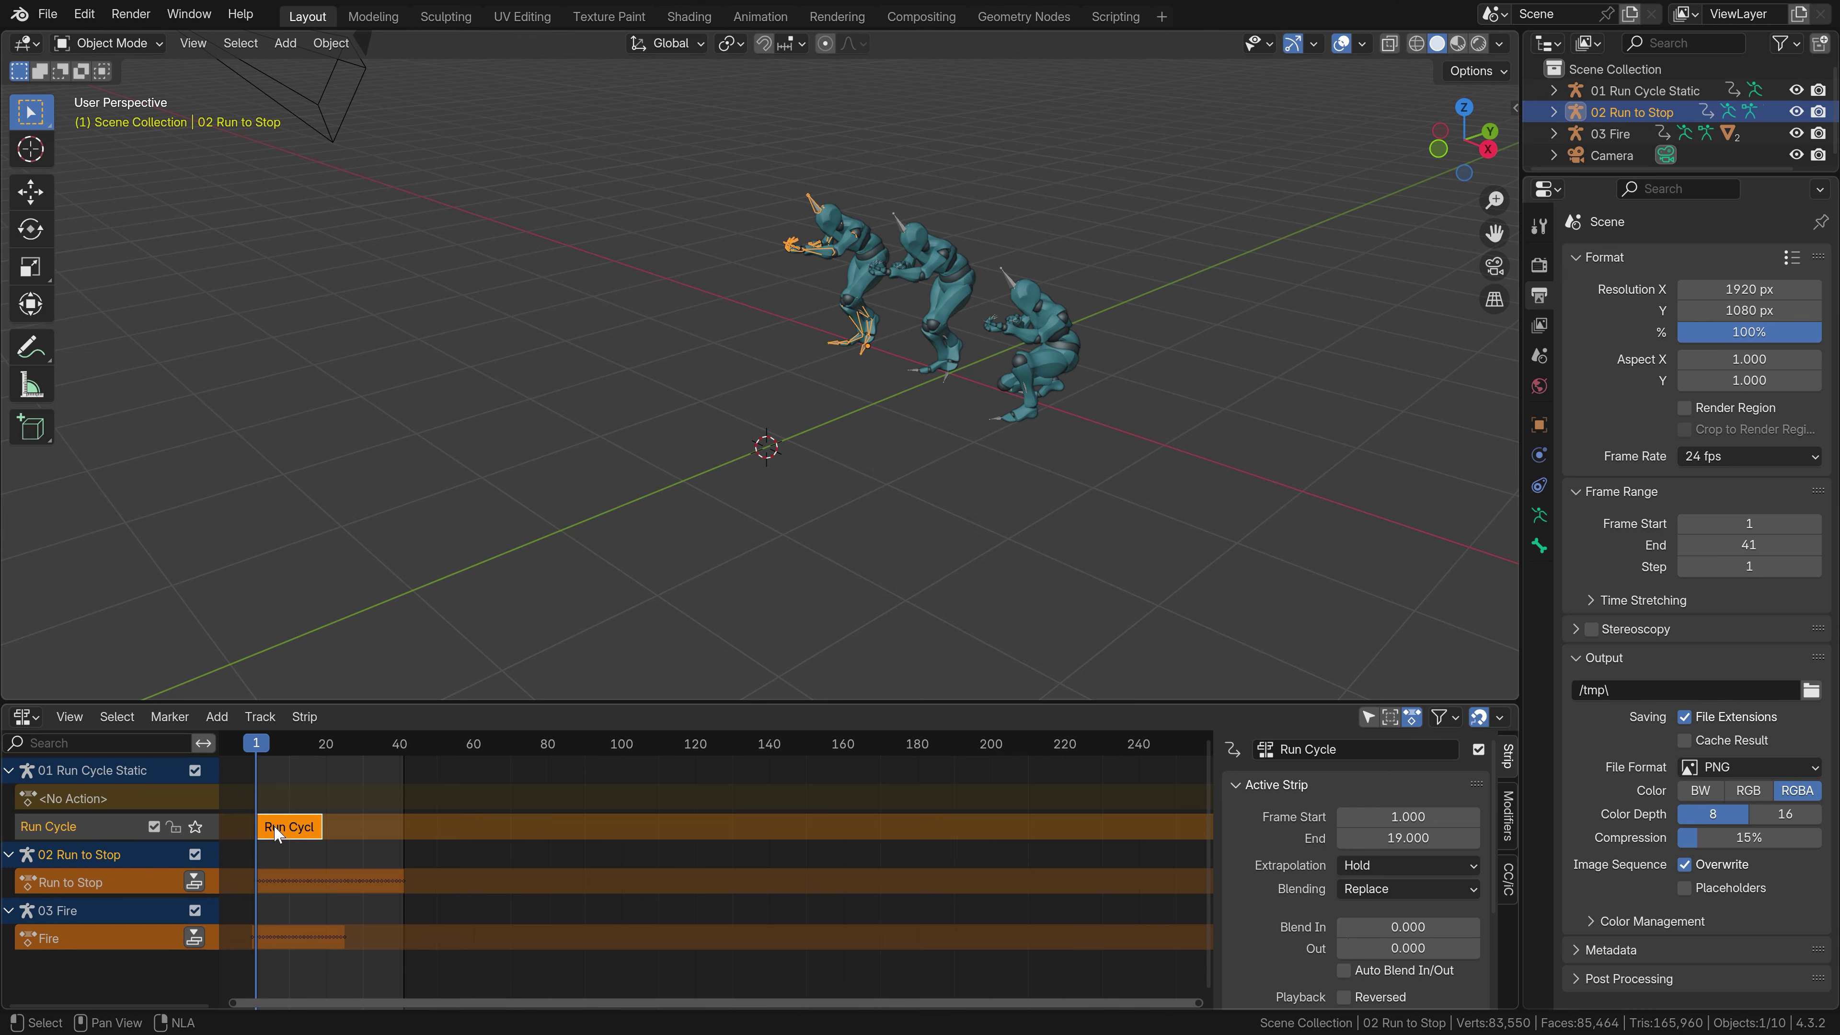
{"action": "key", "text": "Tab"}
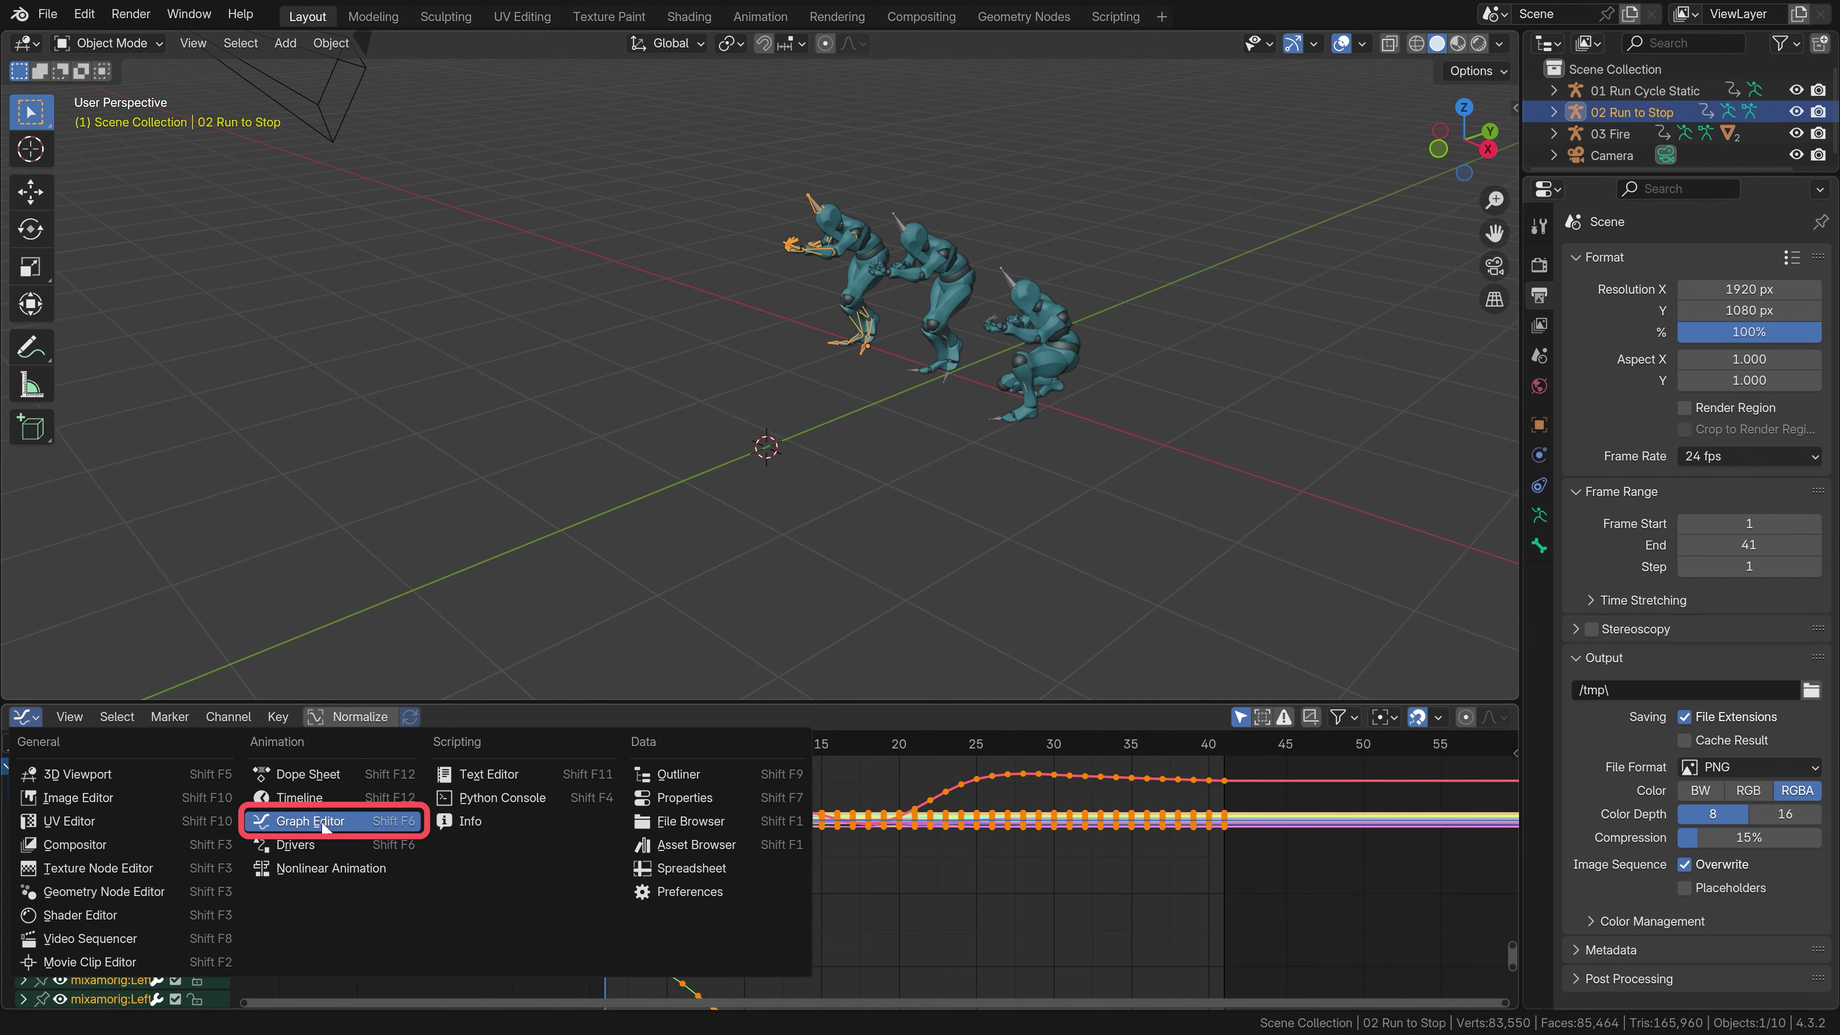
{"action": "left_click", "coordinate": [337, 824]}
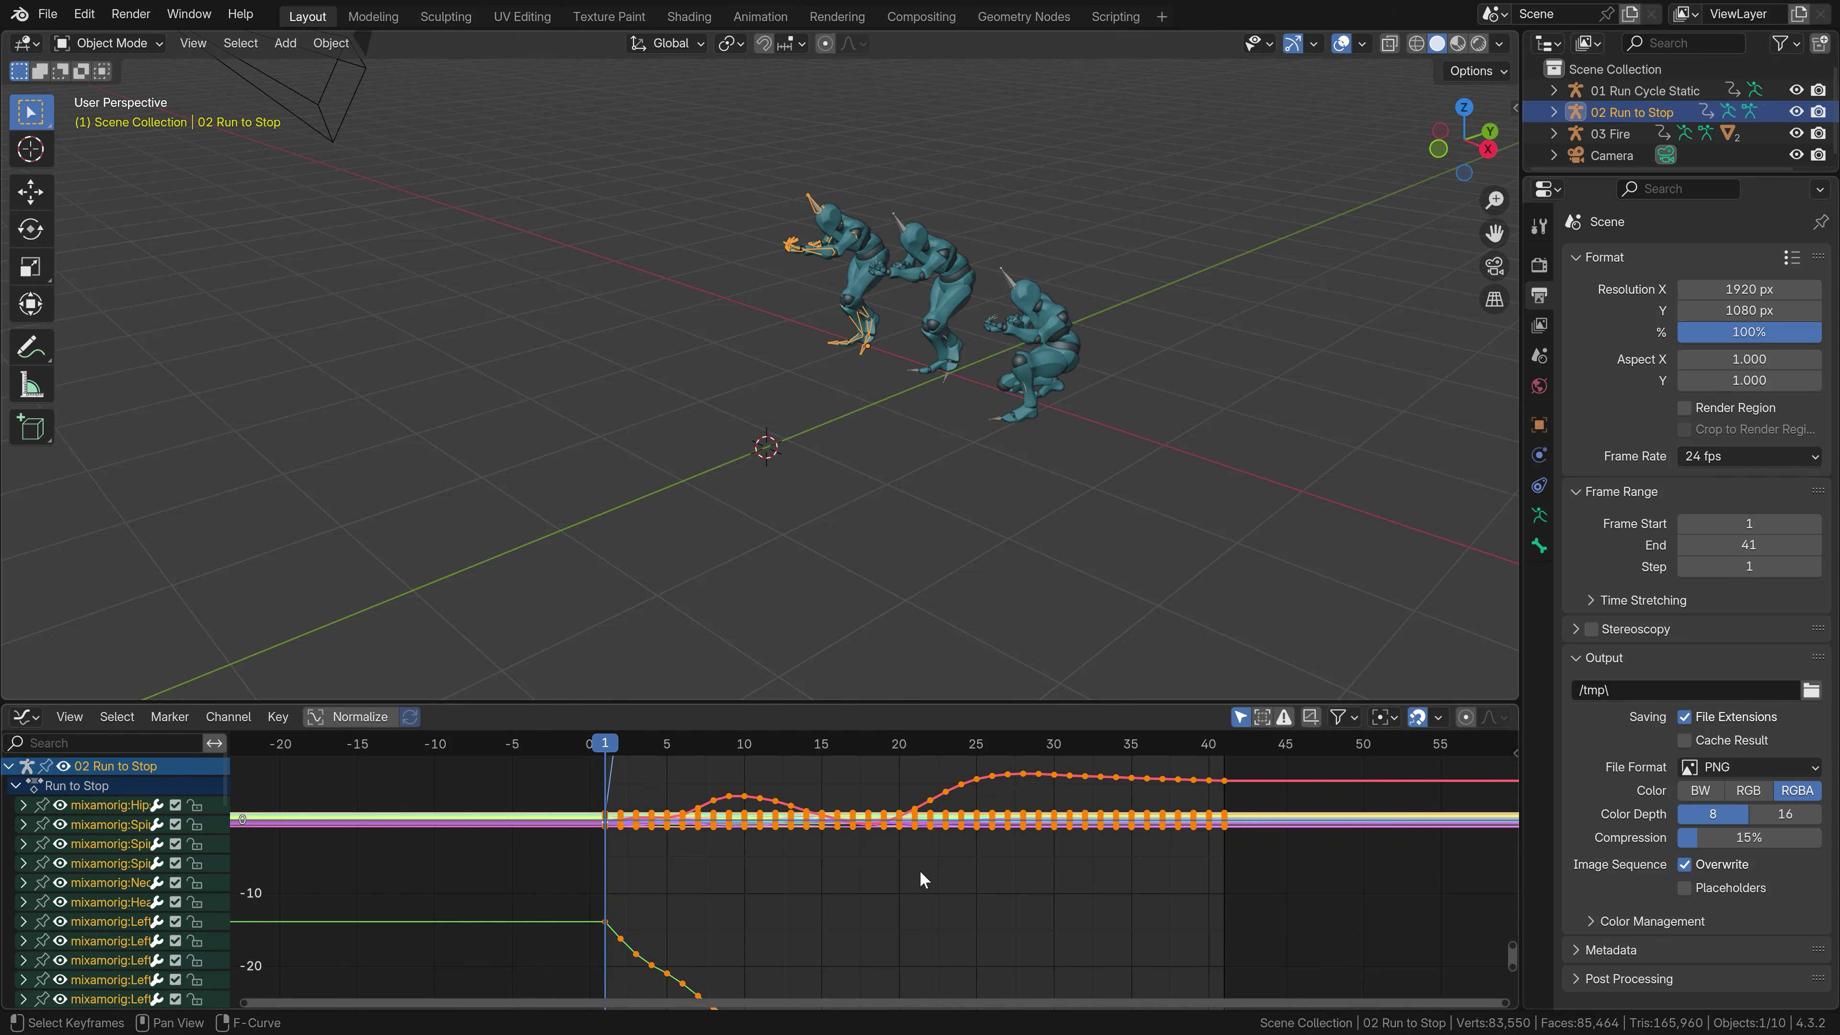
{"action": "scroll", "coordinate": [921, 878], "scroll_direction": "down", "scroll_amount": 5}
{"action": "middle_click_drag", "start_coordinate": [921, 878], "coordinate": [896, 822]}
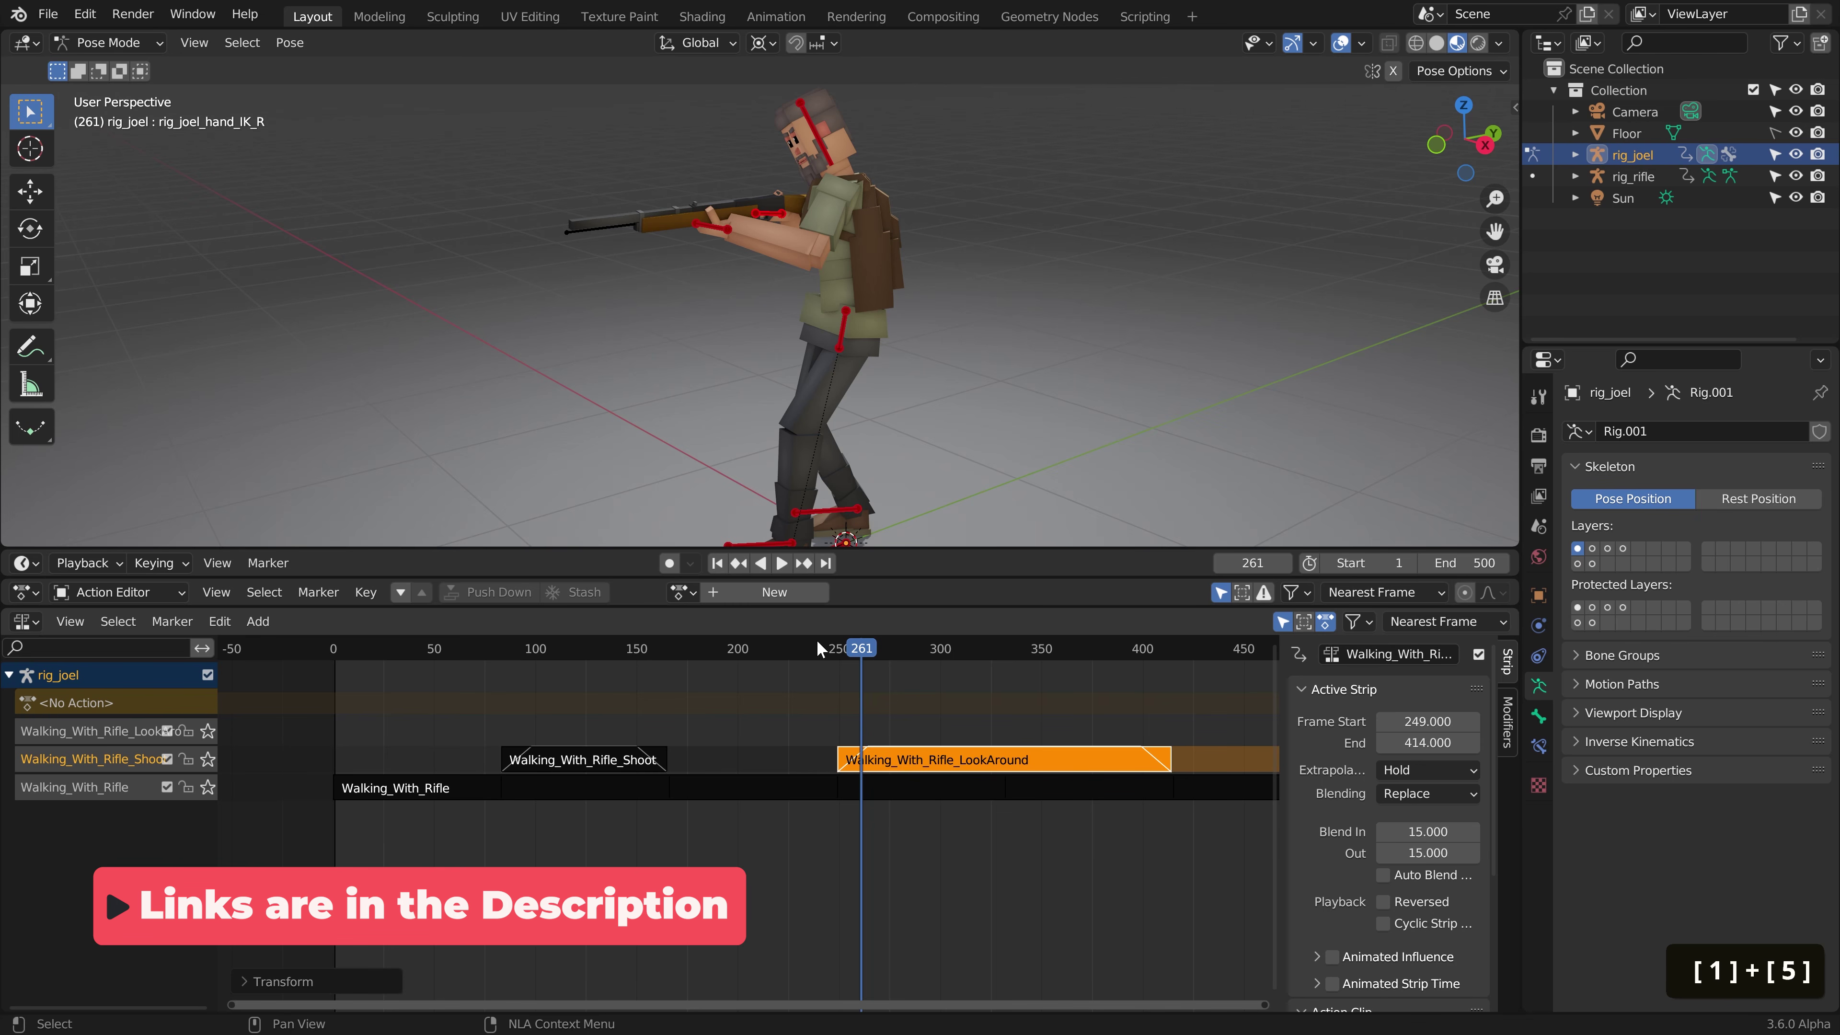
Play the rig_joel rifle-walking animation built from blended strips
{"action": "left_click", "coordinate": [781, 563]}
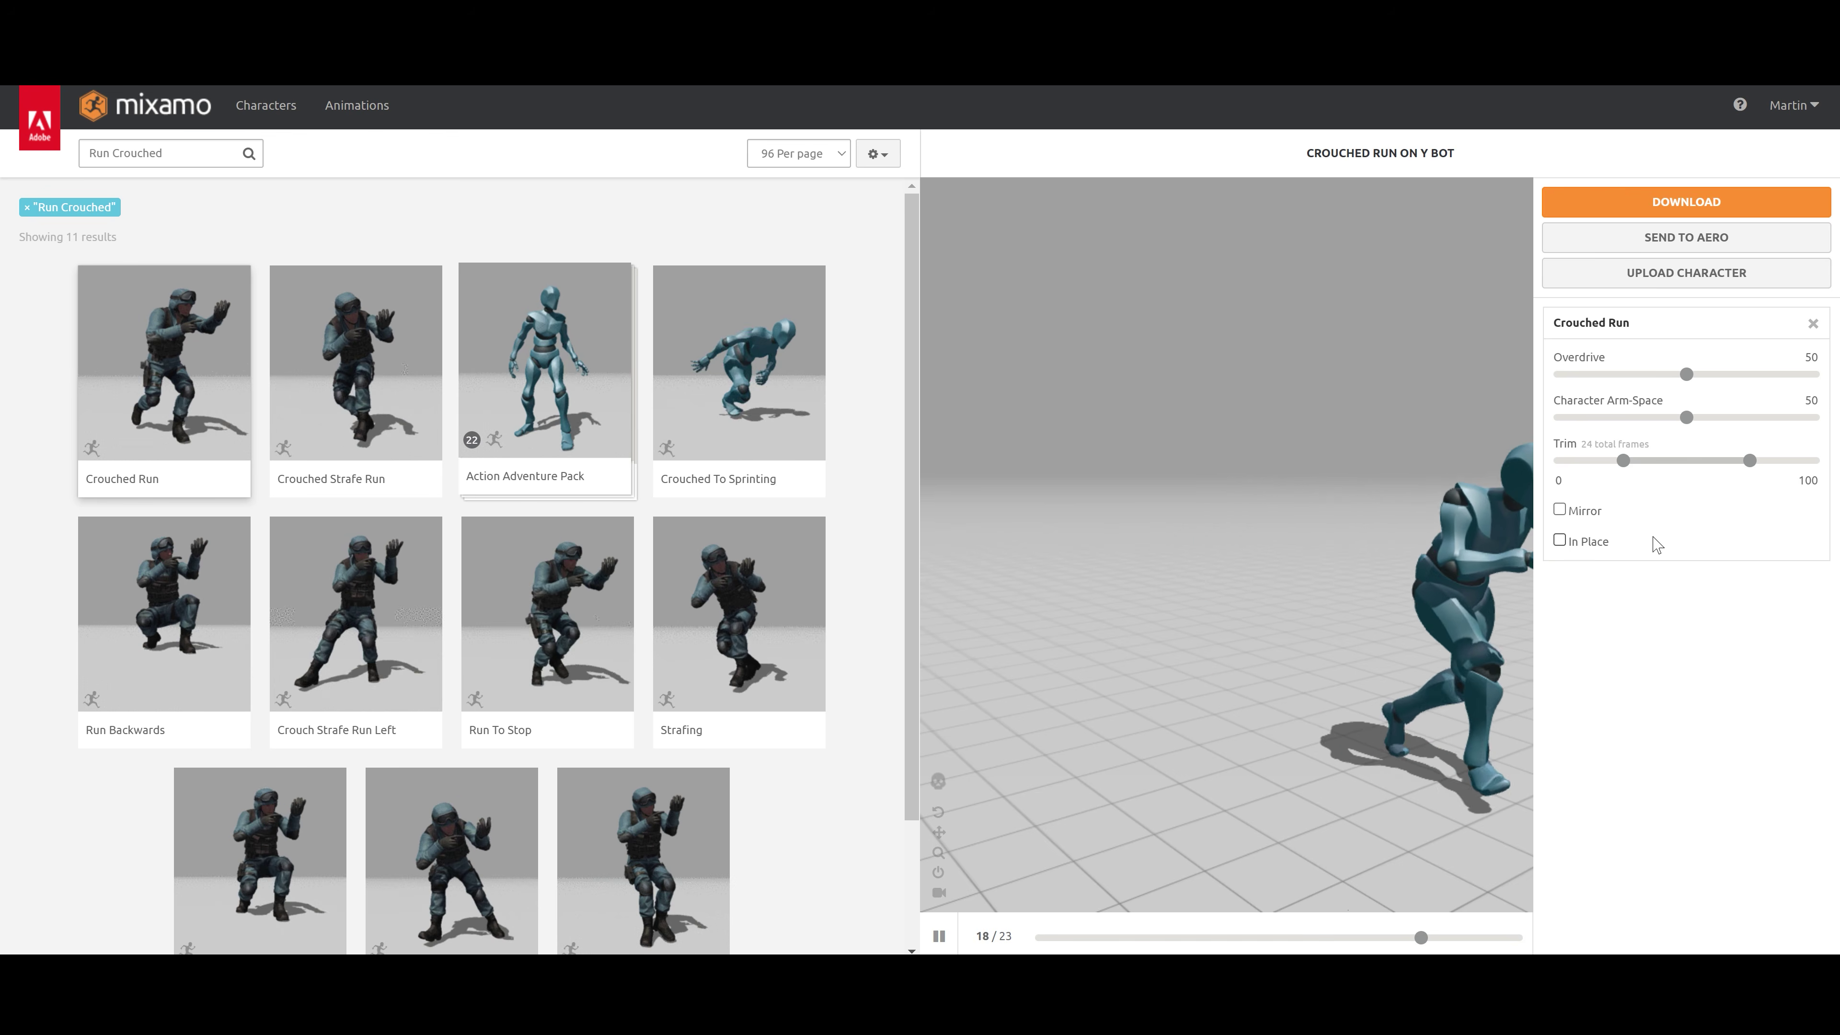
Enable In Place for the Crouched Run animation in Mixamo
{"action": "left_click", "coordinate": [1561, 540]}
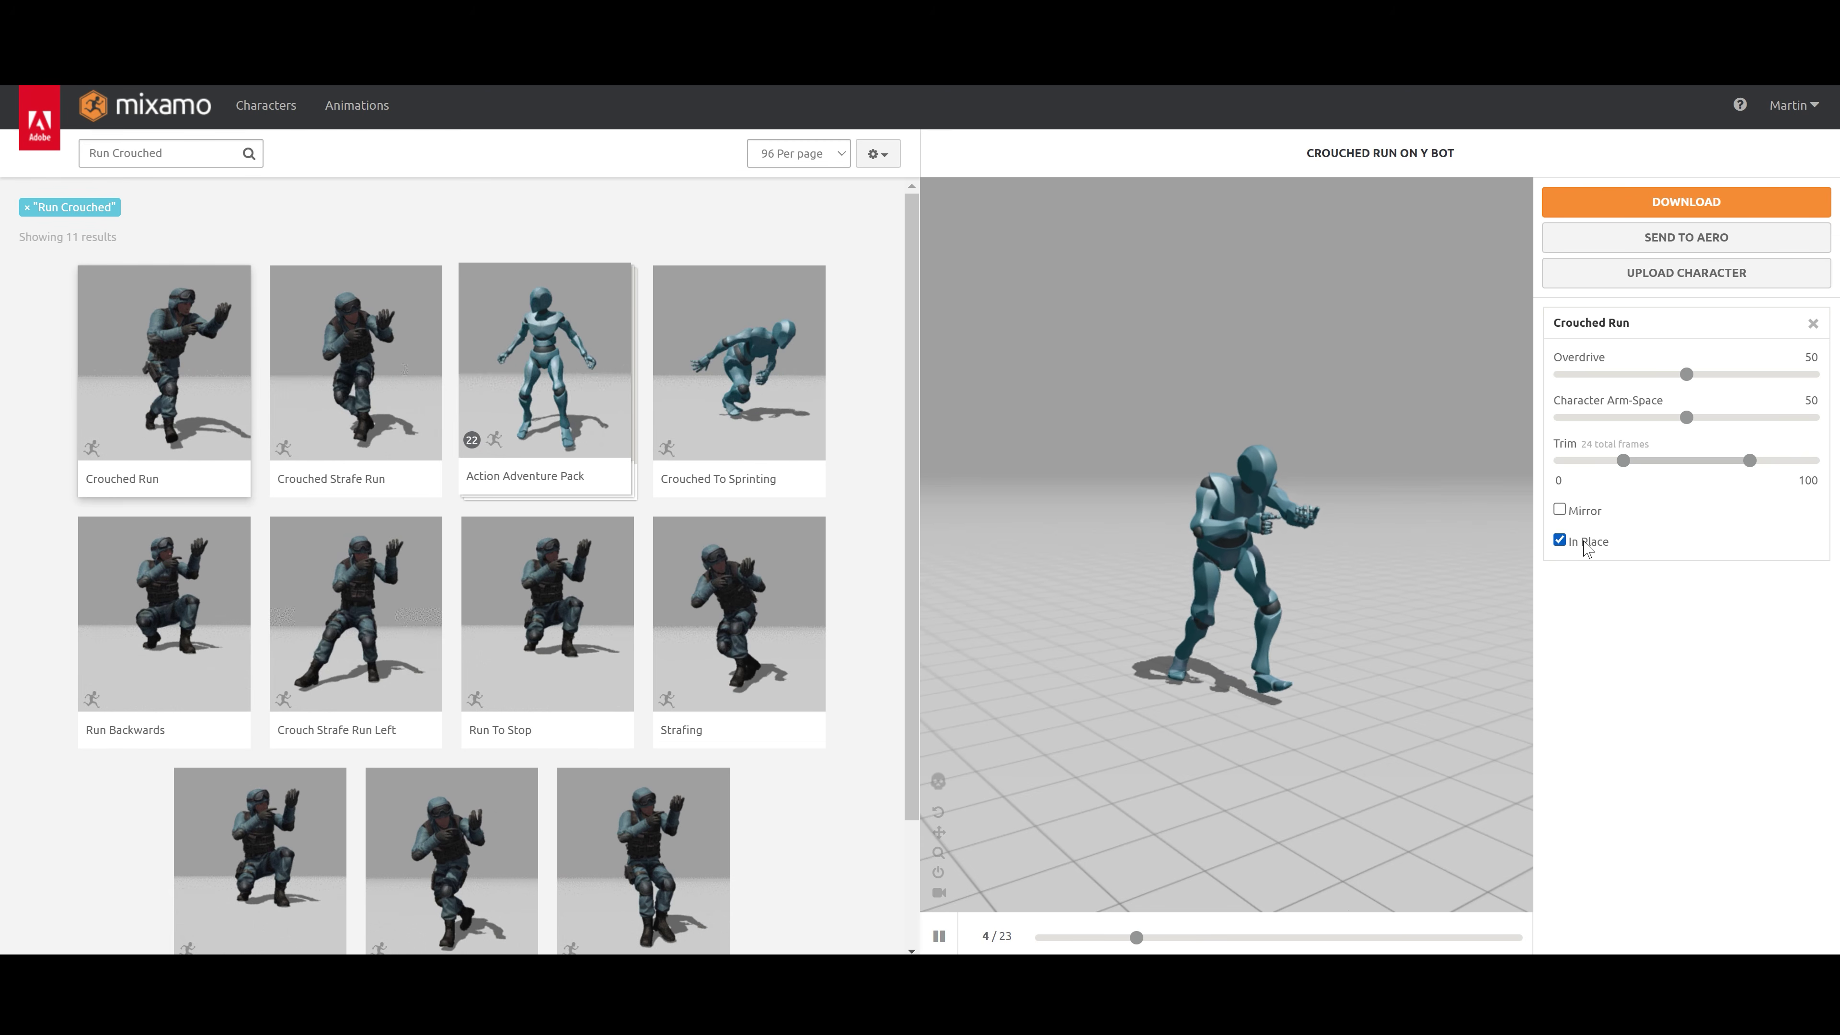
Copy all run cycle keyframes of 01 Run Cycle Static in Blender's Graph Editor and paste them at frame 20
{"action": "scroll", "coordinate": [1077, 777], "scroll_direction": "down", "scroll_amount": 2}
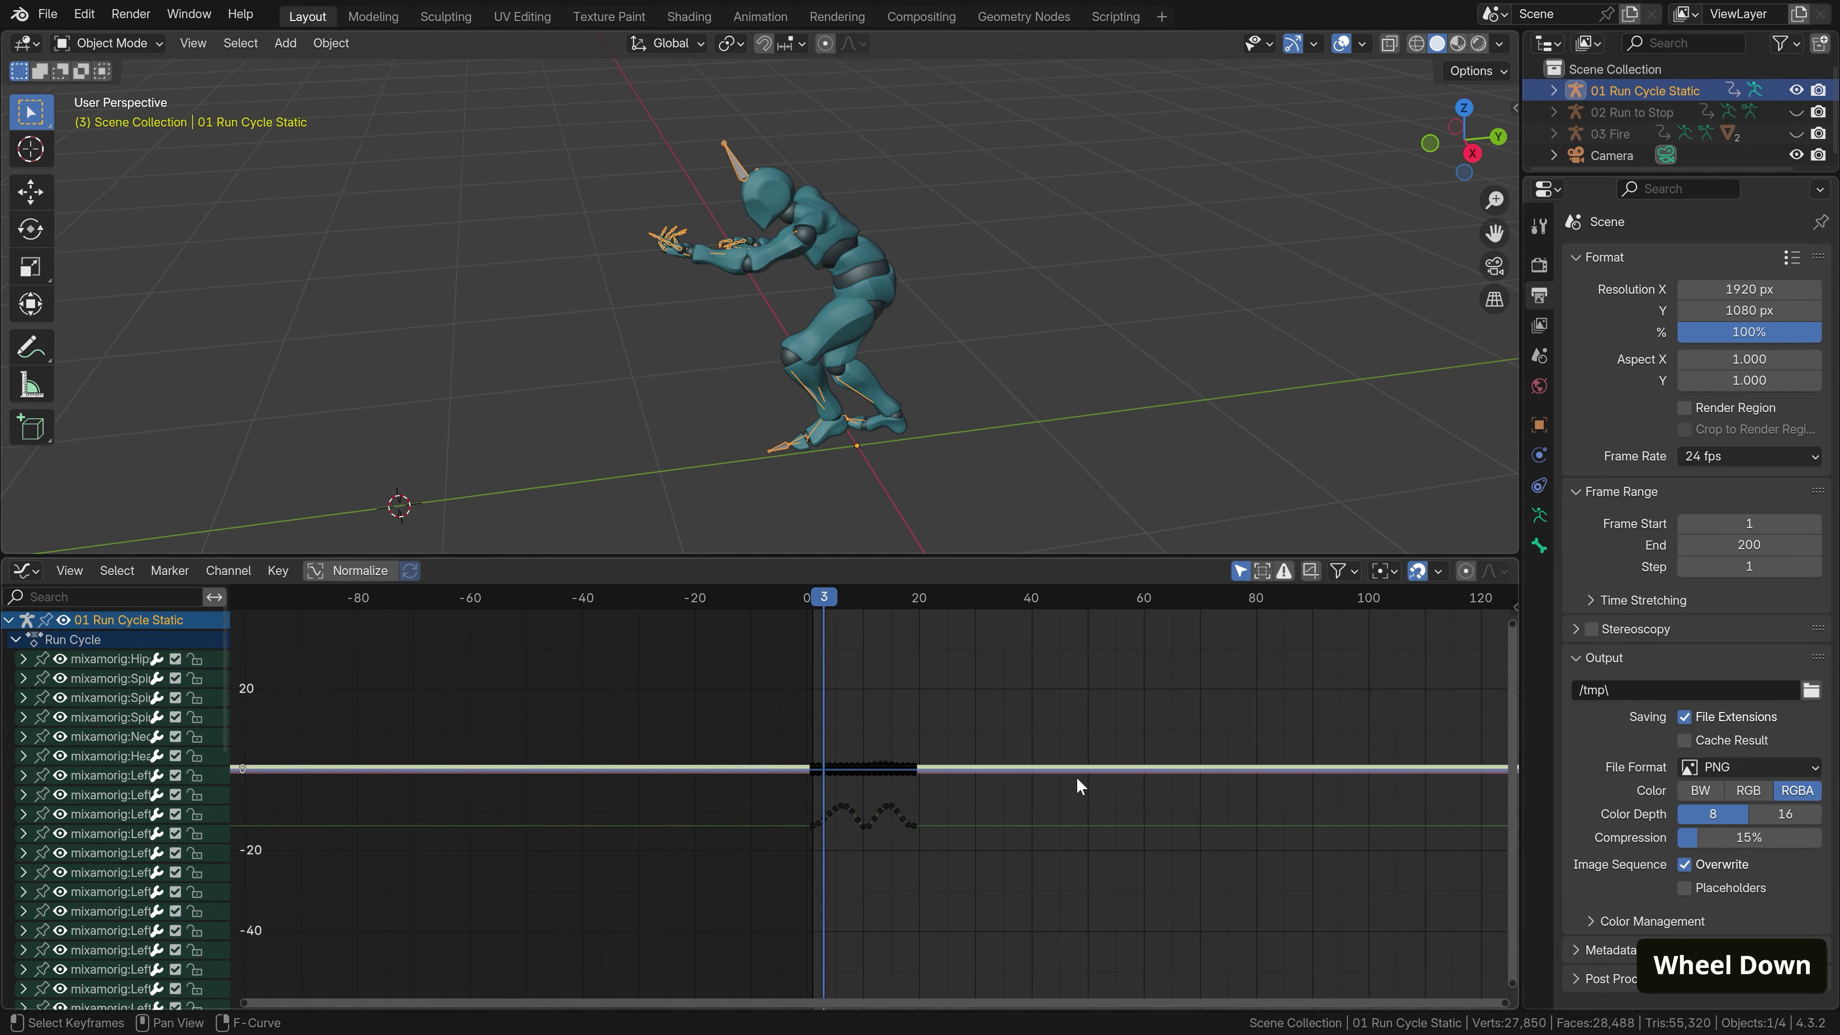
{"action": "scroll", "coordinate": [1075, 776], "scroll_direction": "up", "scroll_amount": 6}
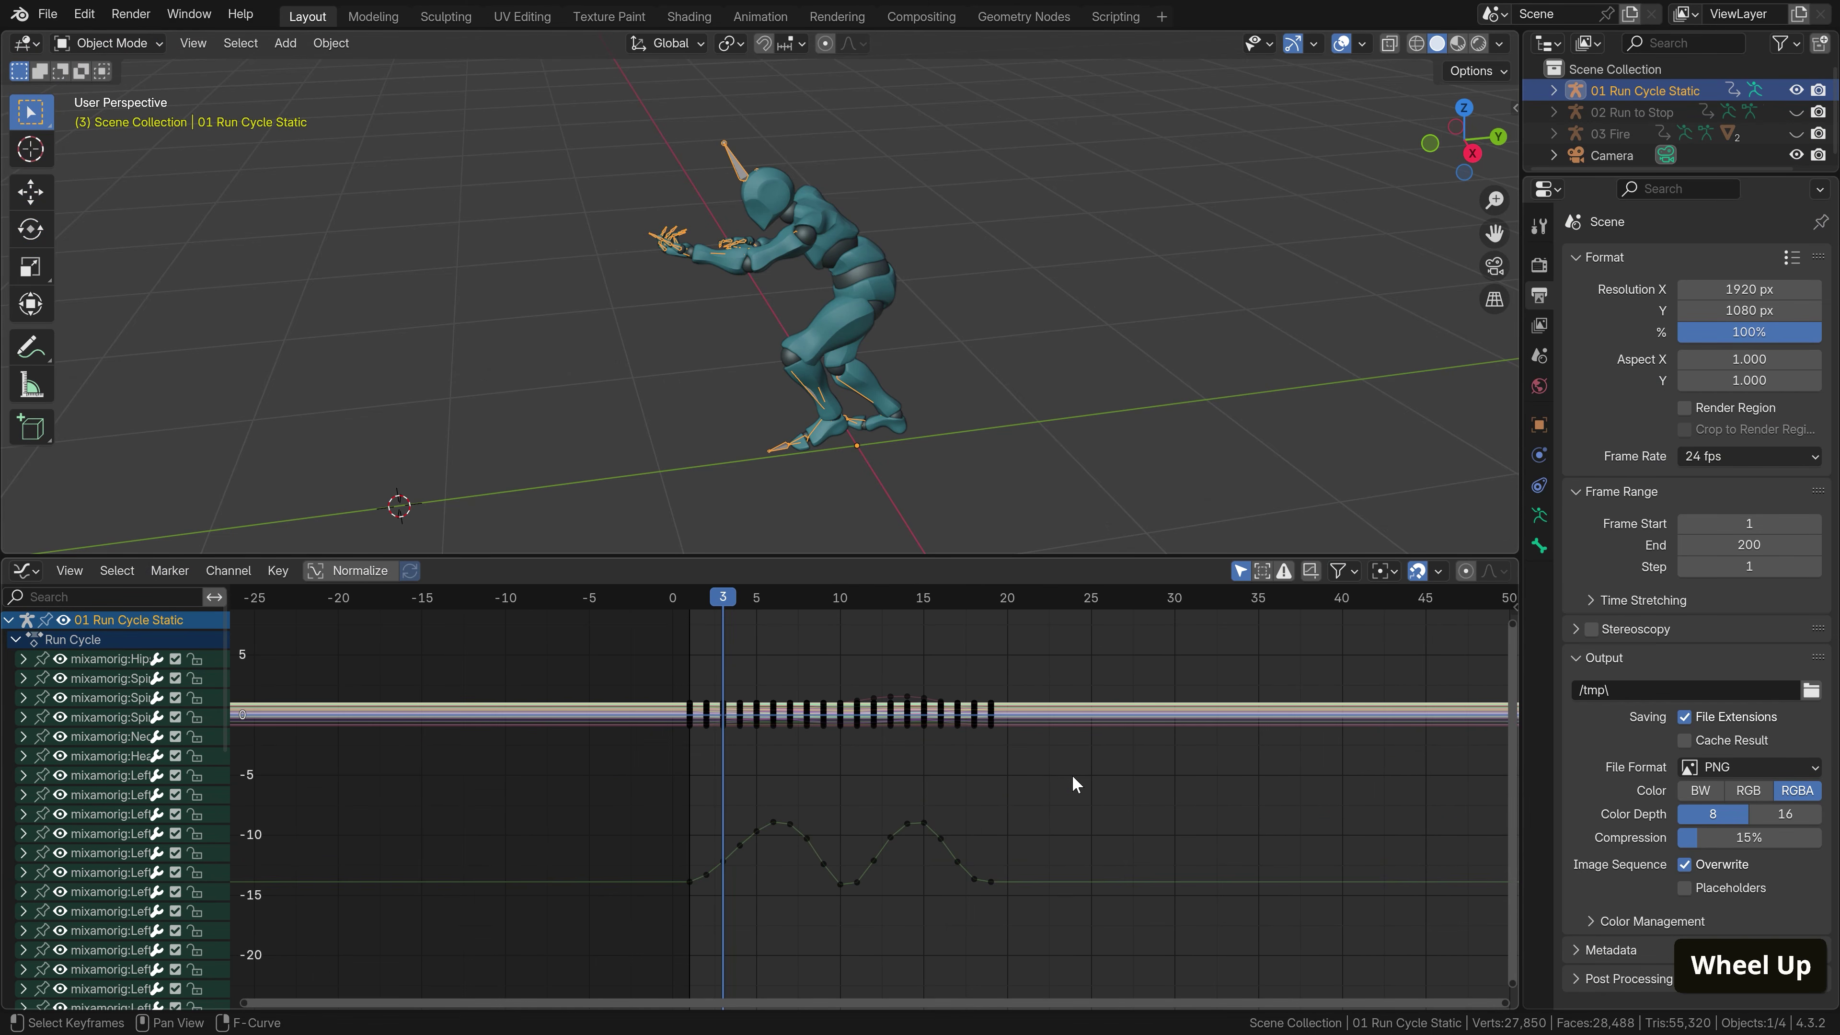
{"action": "key", "text": "a"}
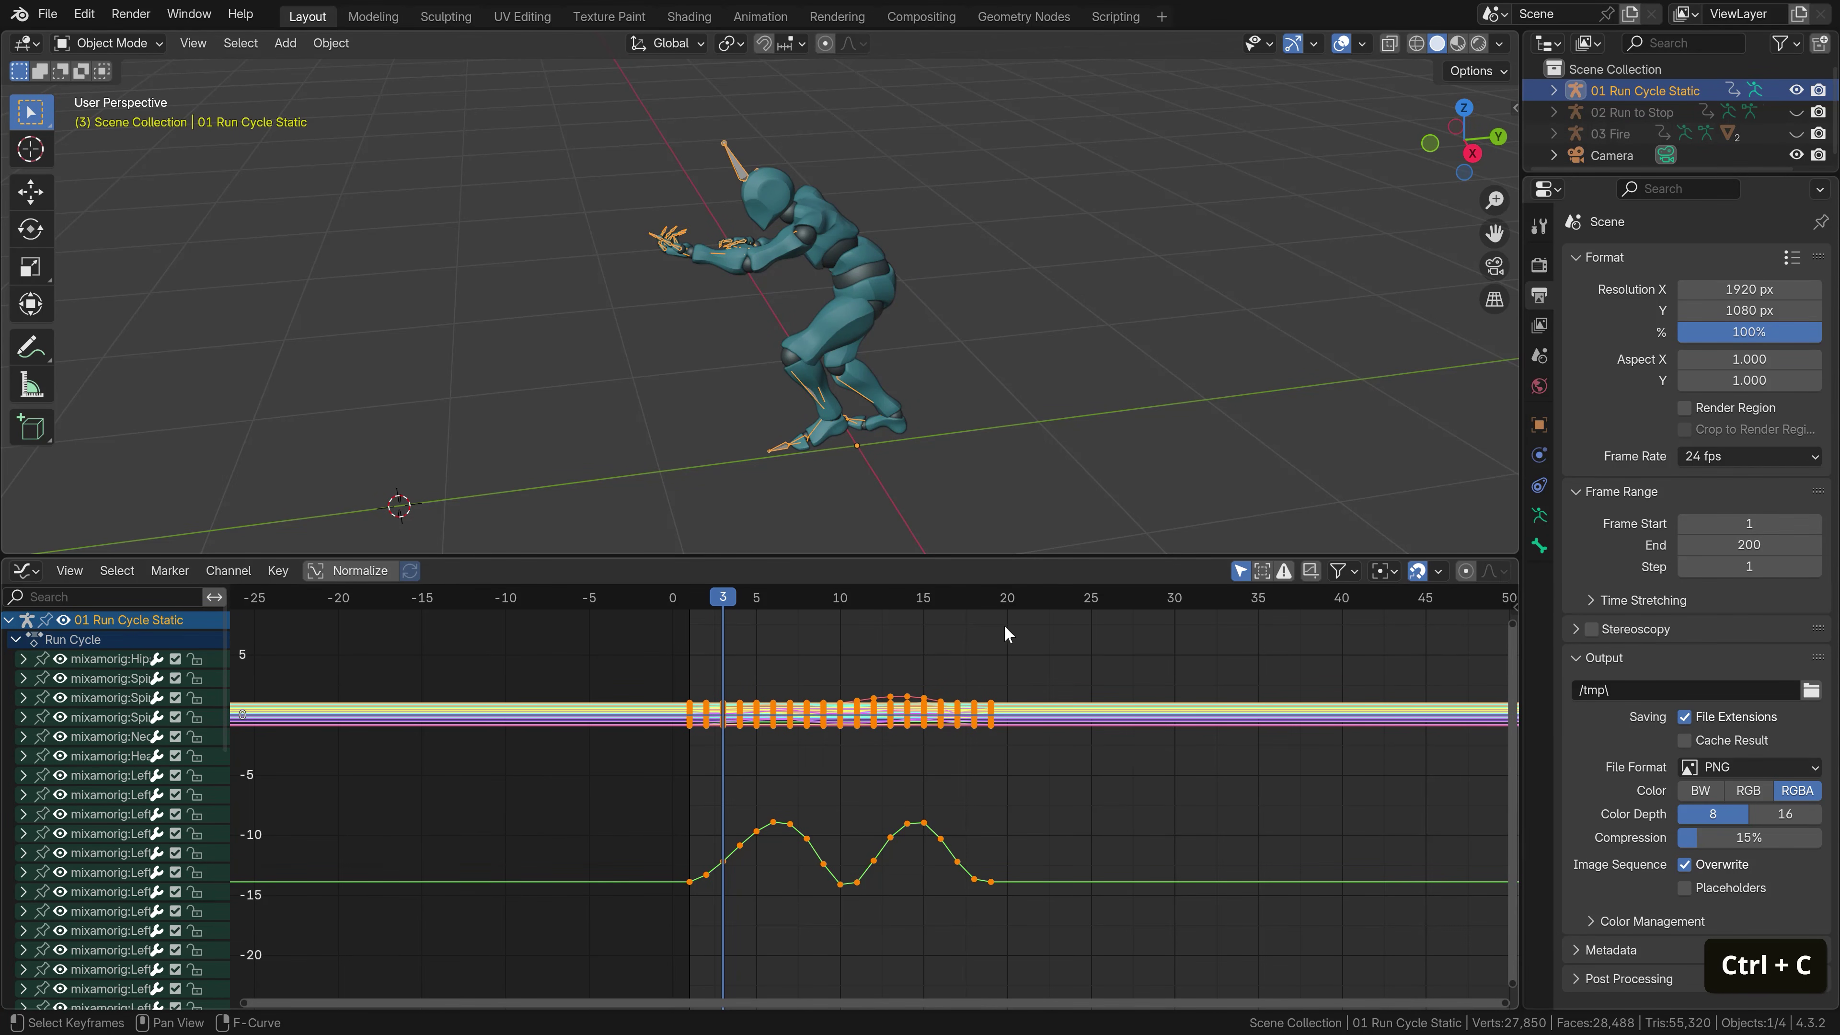
{"action": "left_click", "coordinate": [1006, 598]}
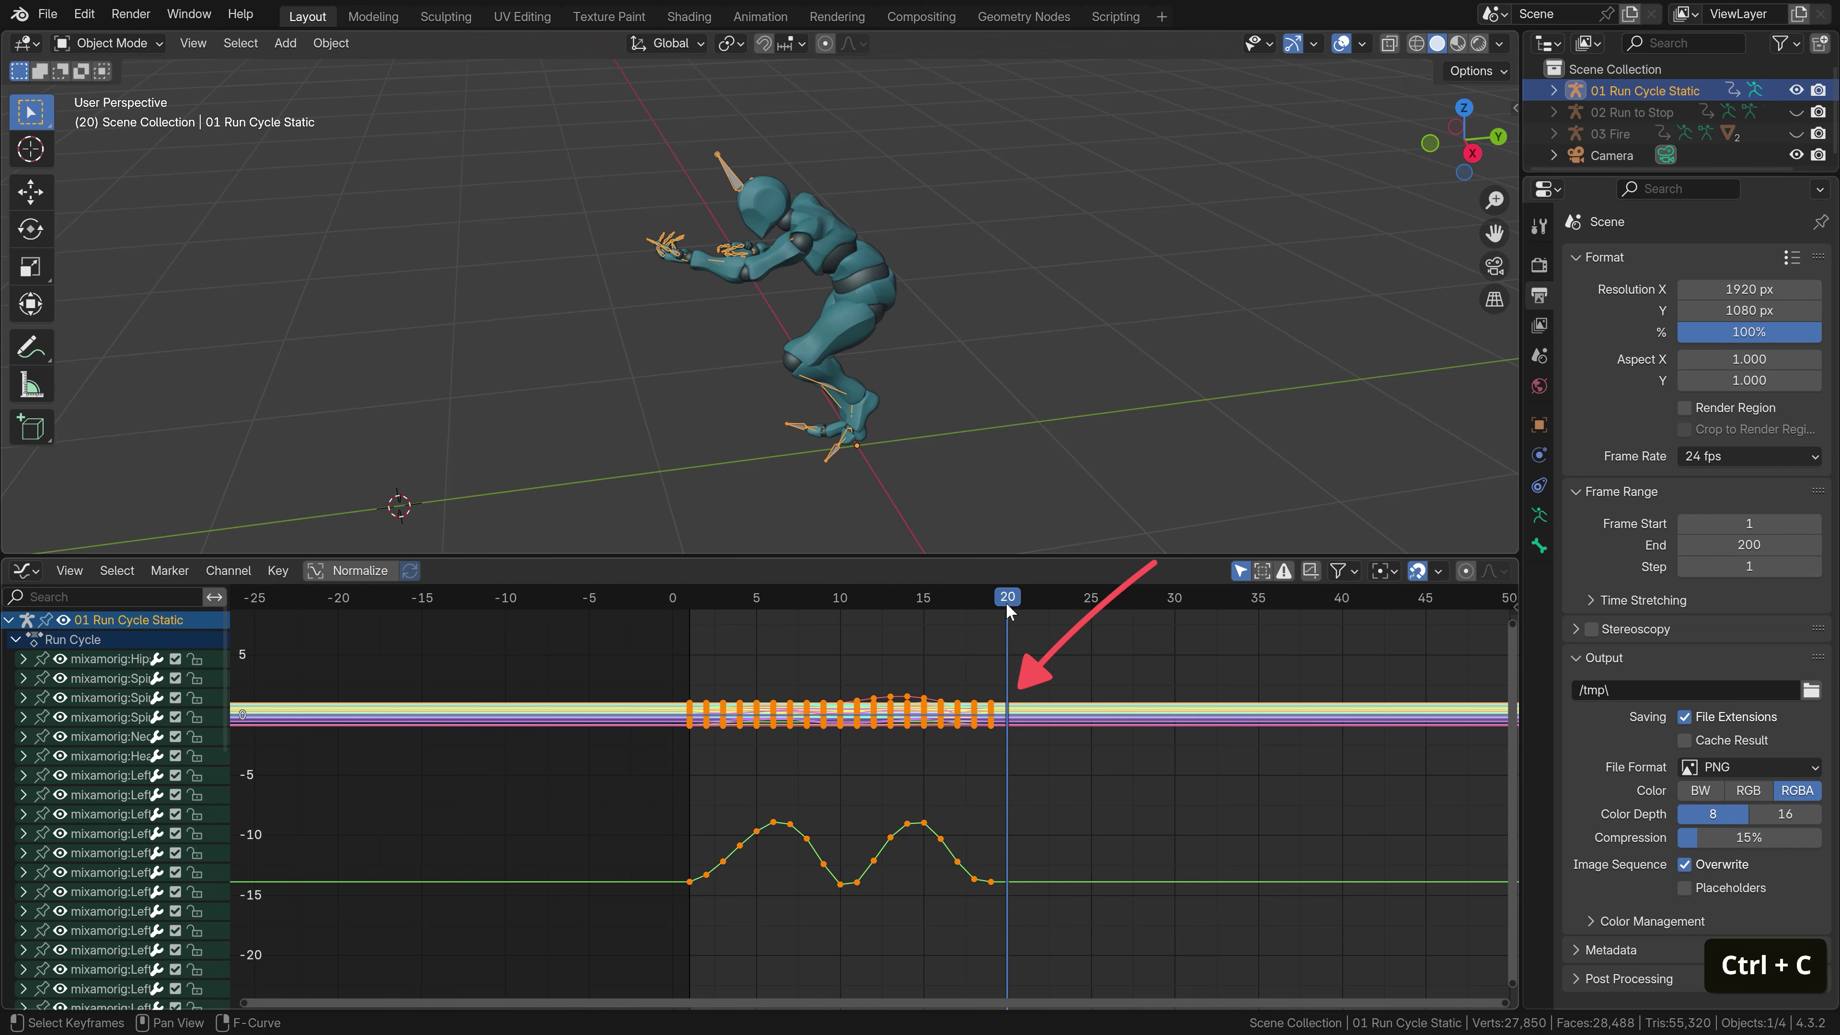
{"action": "key", "text": "ctrl+v"}
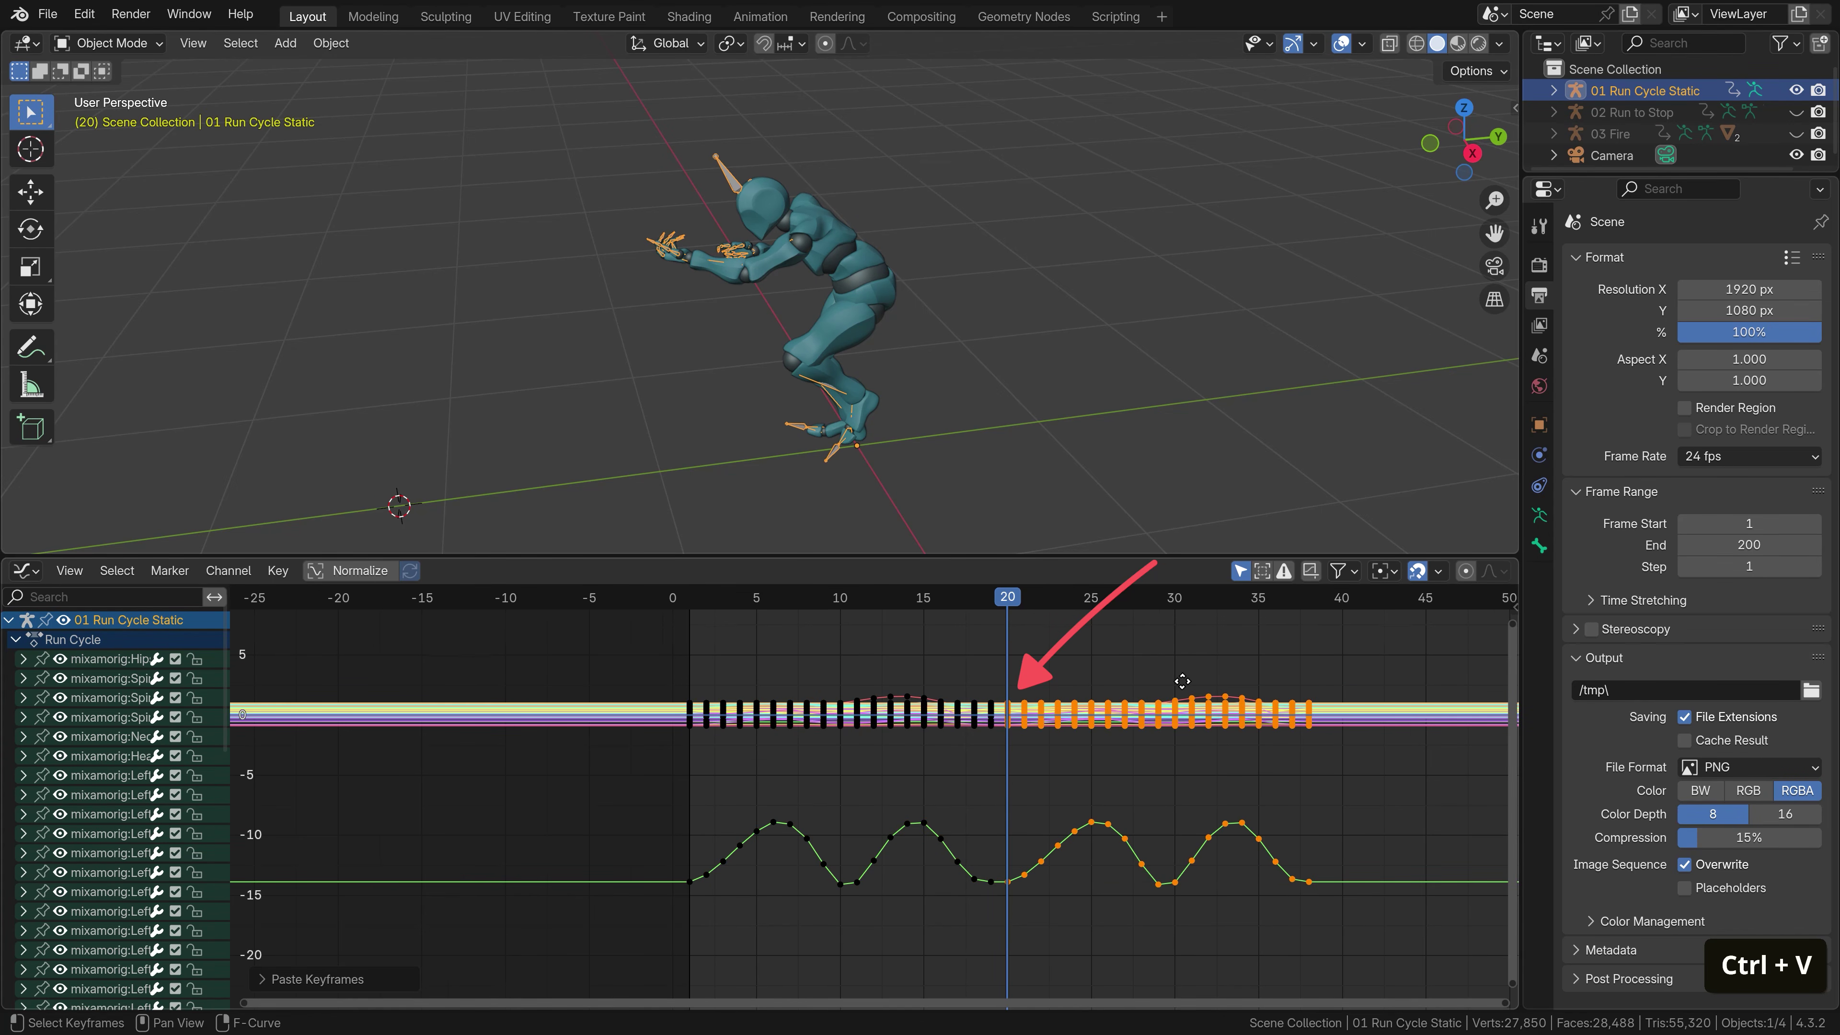
Paste the copied run cycle again at frames 39, 58 and 77, and play the looped animation
{"action": "middle_click_drag", "start_coordinate": [1057, 670], "coordinate": [829, 666]}
{"action": "left_click", "coordinate": [1095, 597]}
{"action": "key", "text": "ctrl+v"}
{"action": "middle_click_drag", "start_coordinate": [1206, 701], "coordinate": [853, 697]}
{"action": "left_click", "coordinate": [1056, 598]}
{"action": "key", "text": "ctrl+v"}
{"action": "middle_click_drag", "start_coordinate": [1319, 631], "coordinate": [1076, 631]}
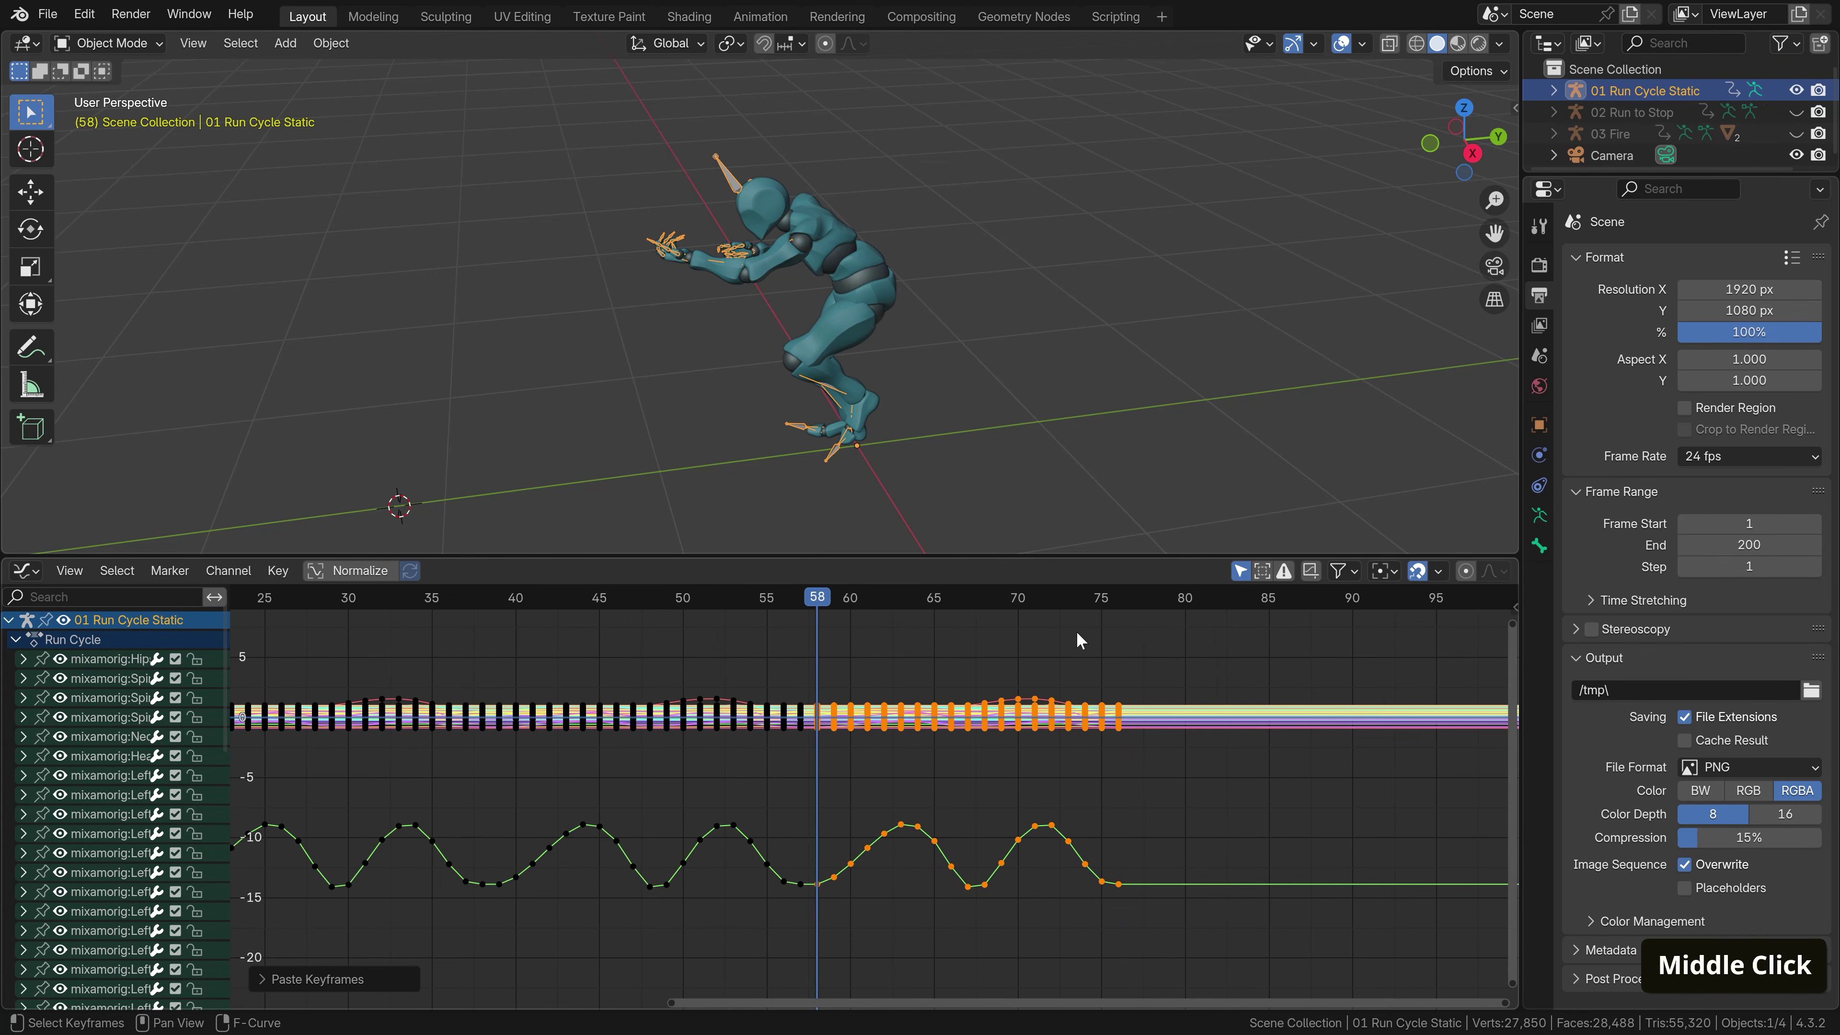
{"action": "left_click", "coordinate": [1134, 599]}
{"action": "key", "text": "ctrl+v"}
{"action": "scroll", "coordinate": [439, 642], "scroll_direction": "down", "scroll_amount": 5}
{"action": "left_click", "coordinate": [472, 596]}
{"action": "key", "text": "space"}
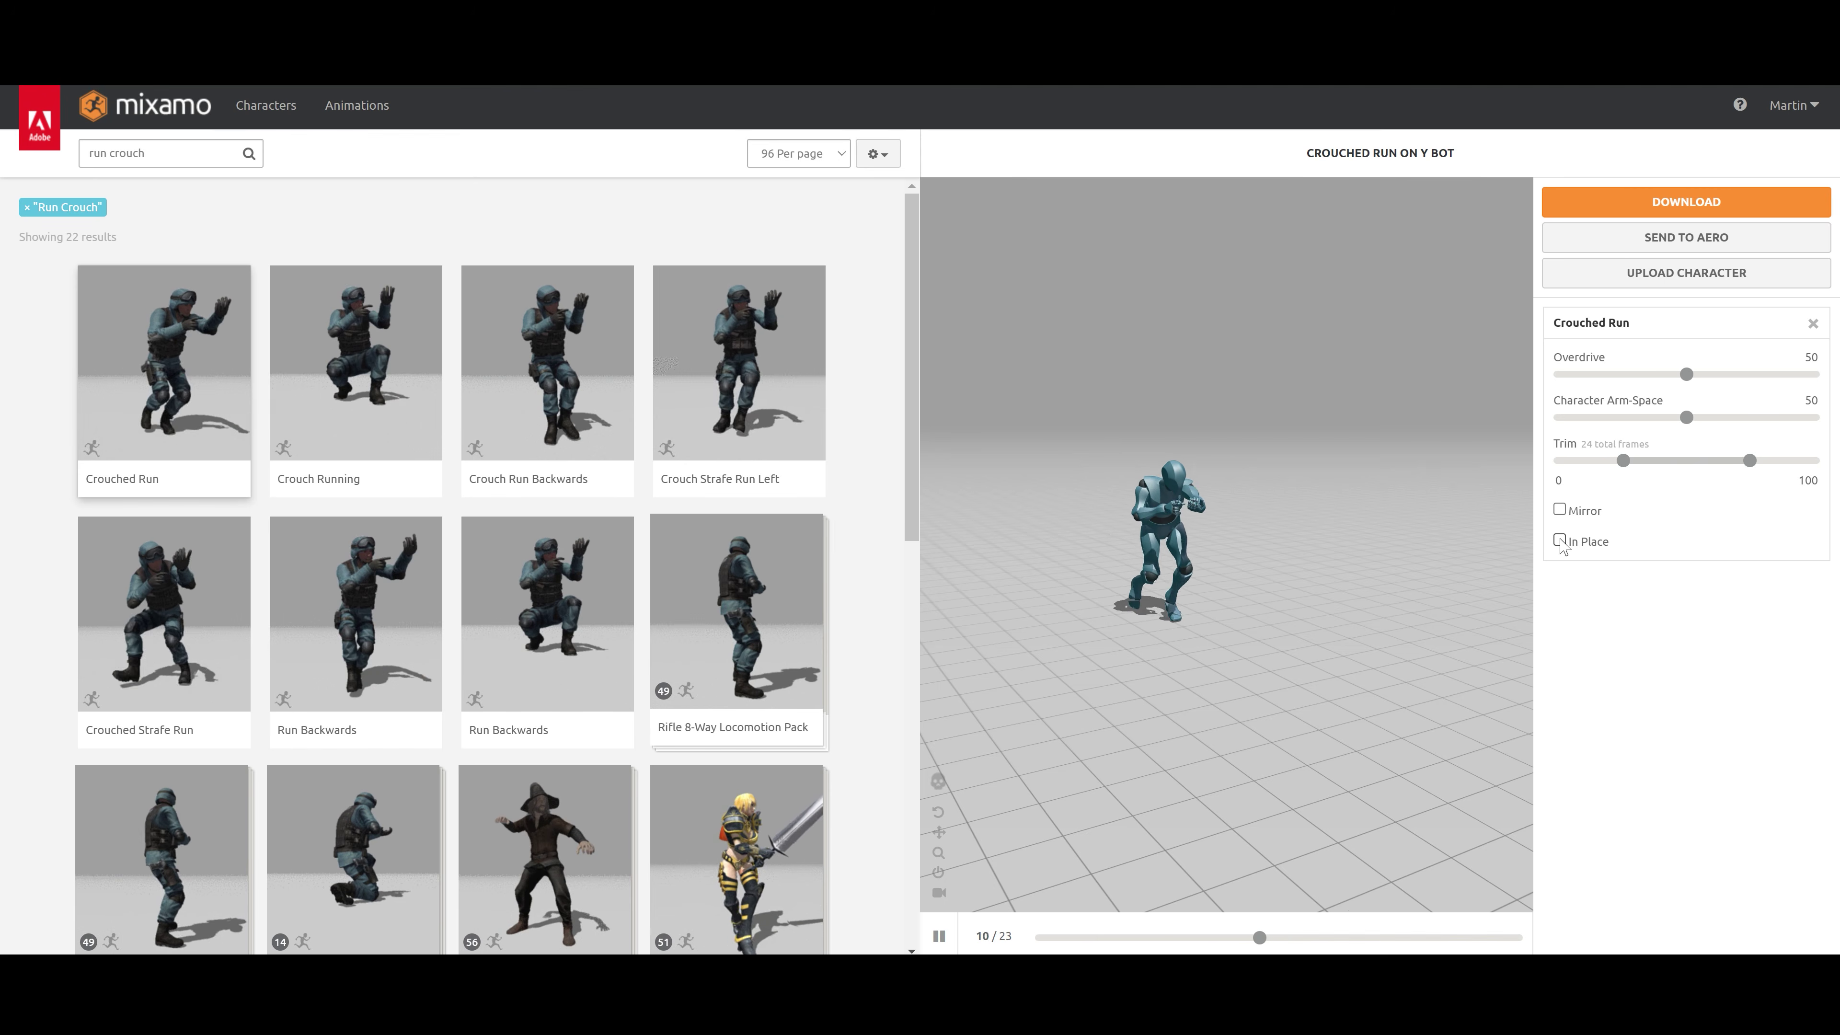
Paste another copy of the forward-moving run keyframes at frame 77 on Armature and play the result
{"action": "key", "text": "ctrl+v"}
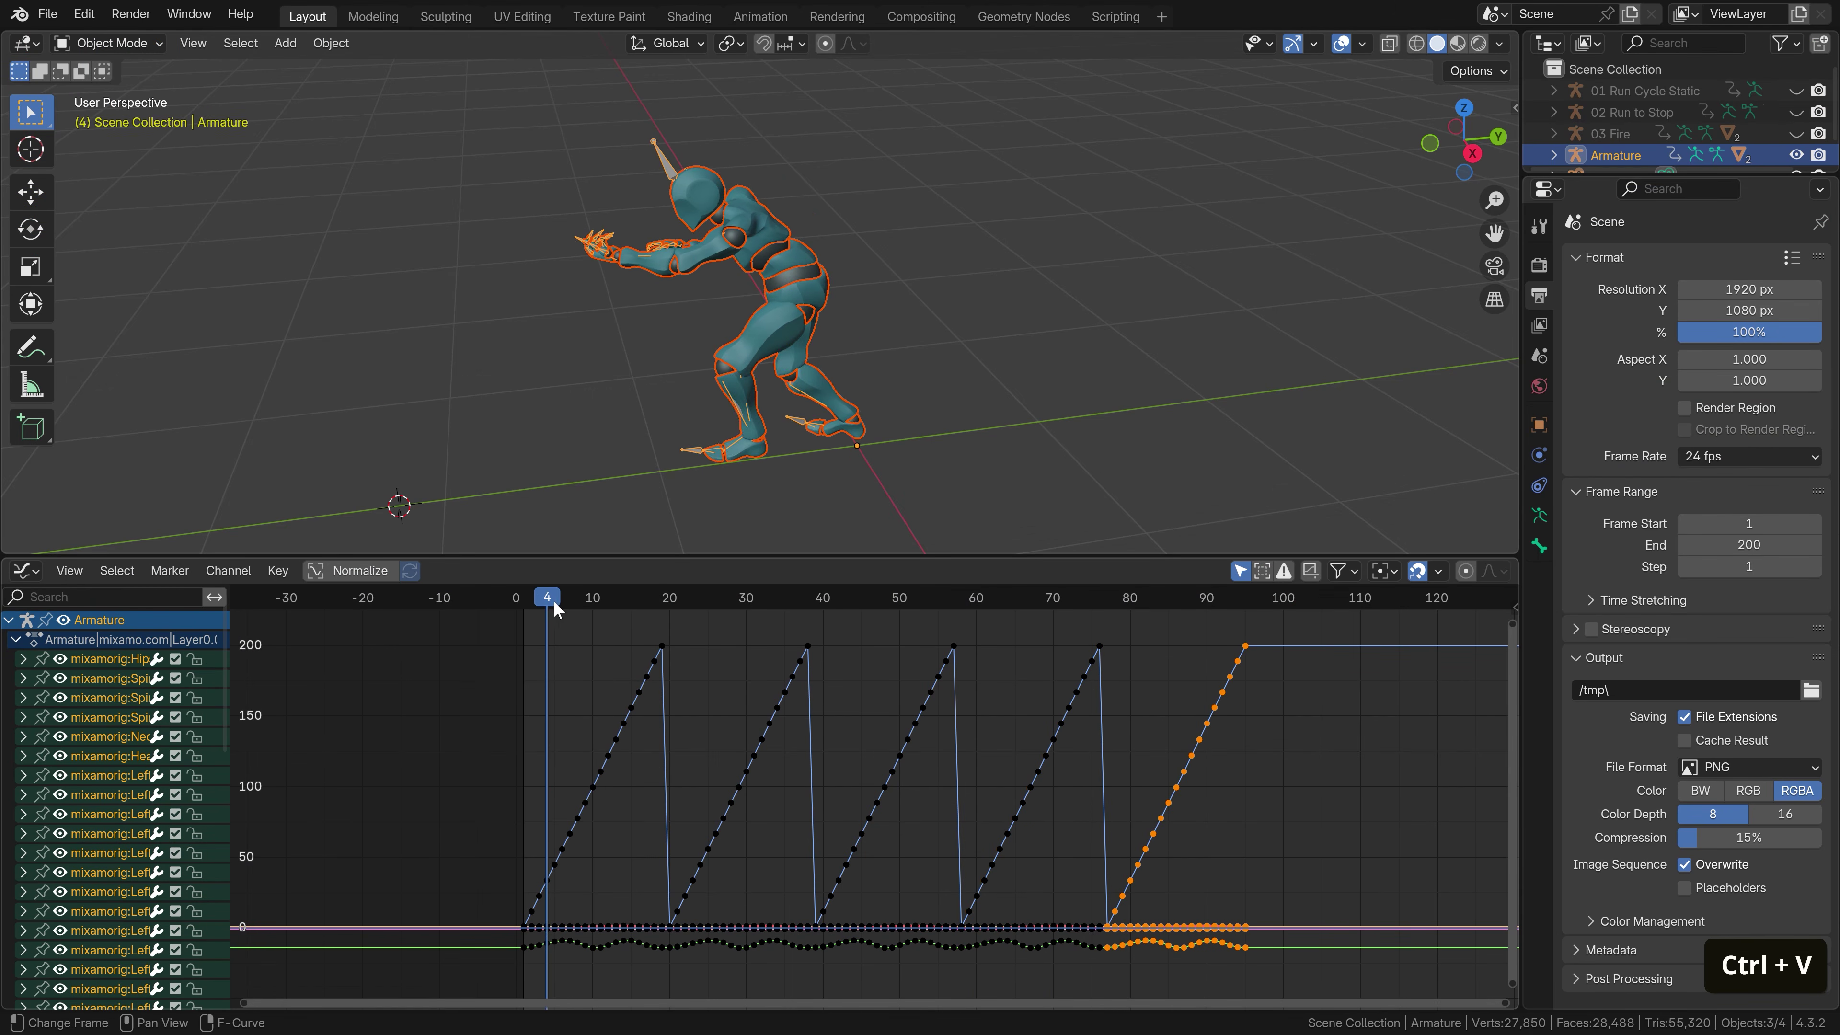
{"action": "key", "text": "space"}
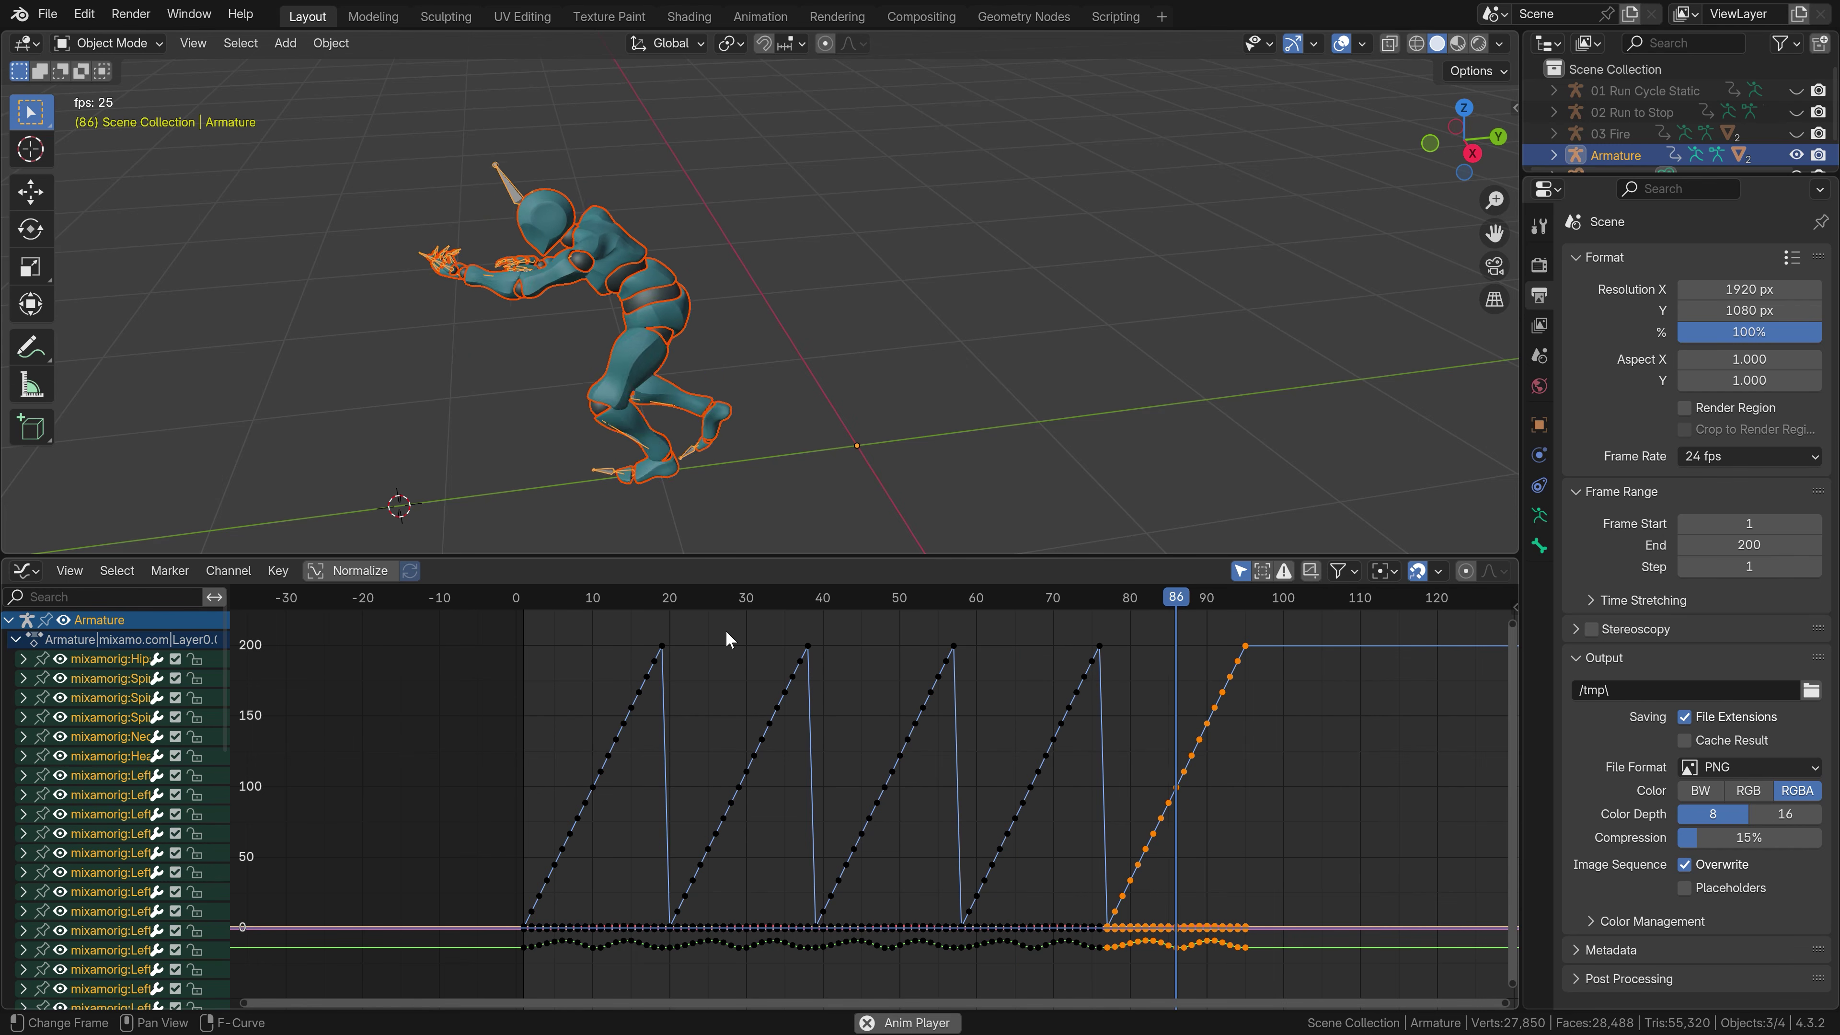
{"action": "key", "text": "space"}
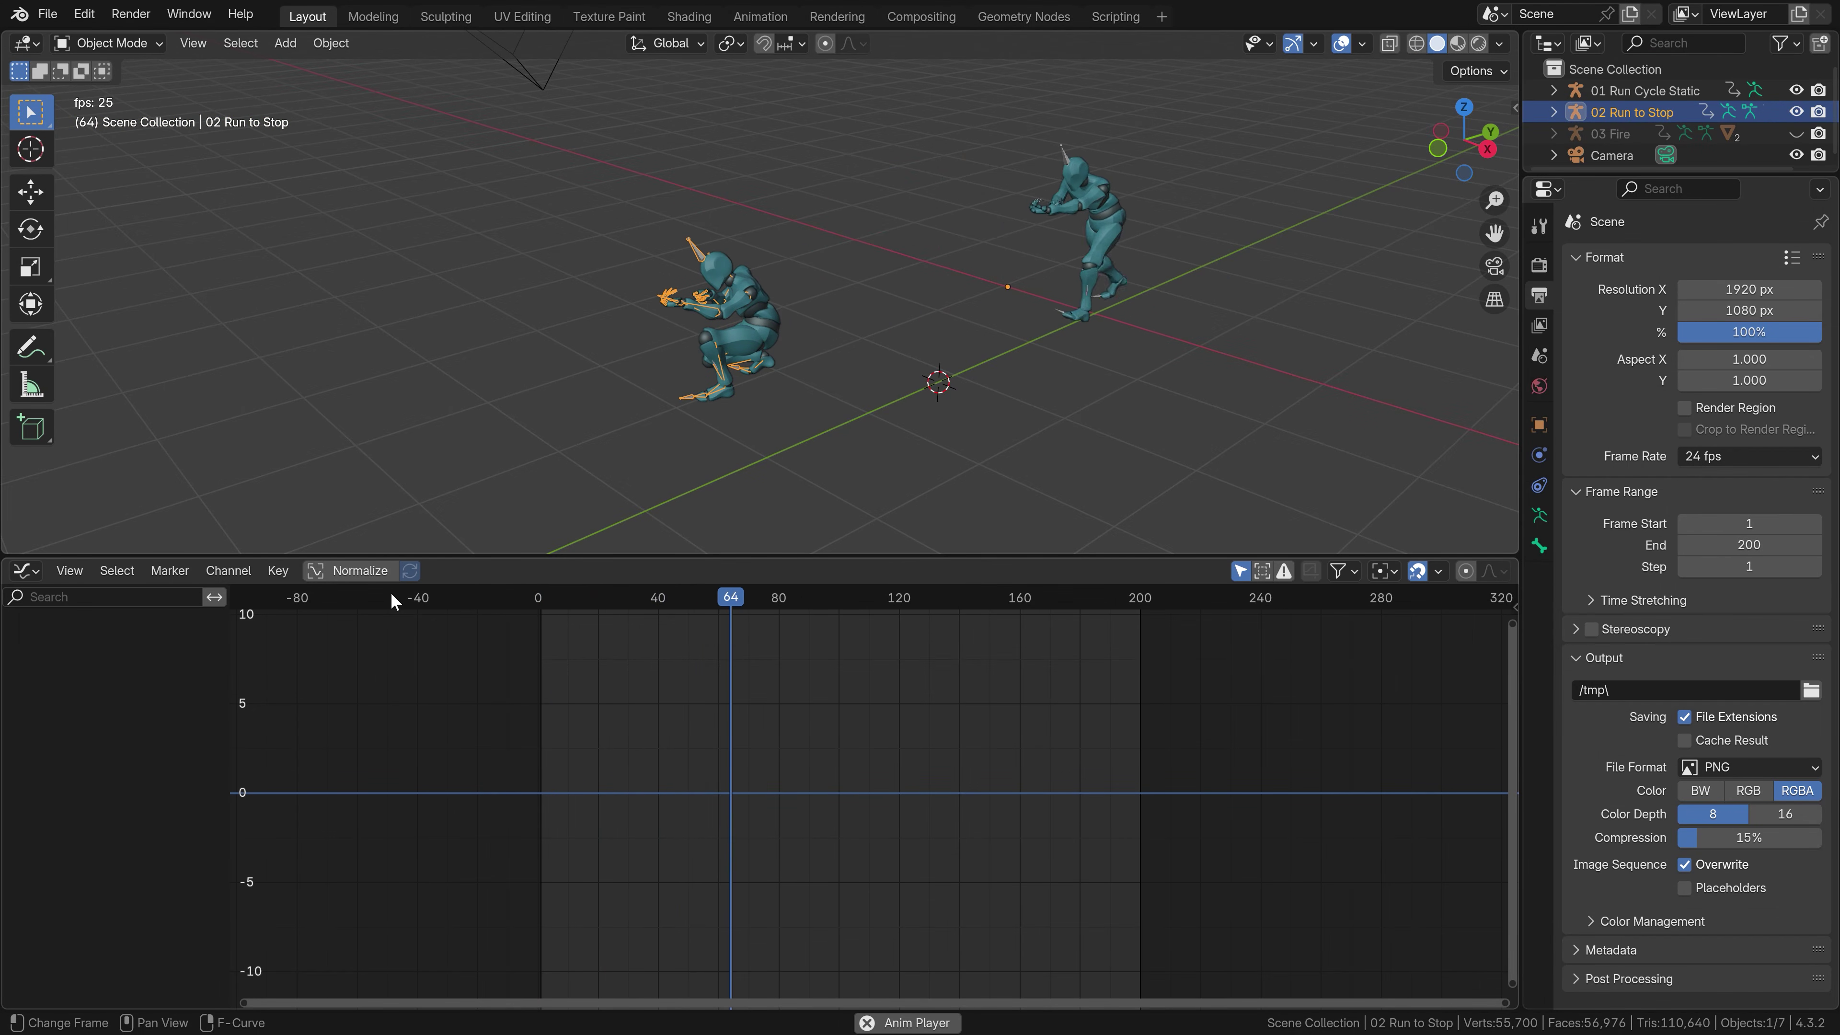
Stop playback, select all bones of 02 Run to Stop in Pose Mode, and copy their keyframes
{"action": "key", "text": "space"}
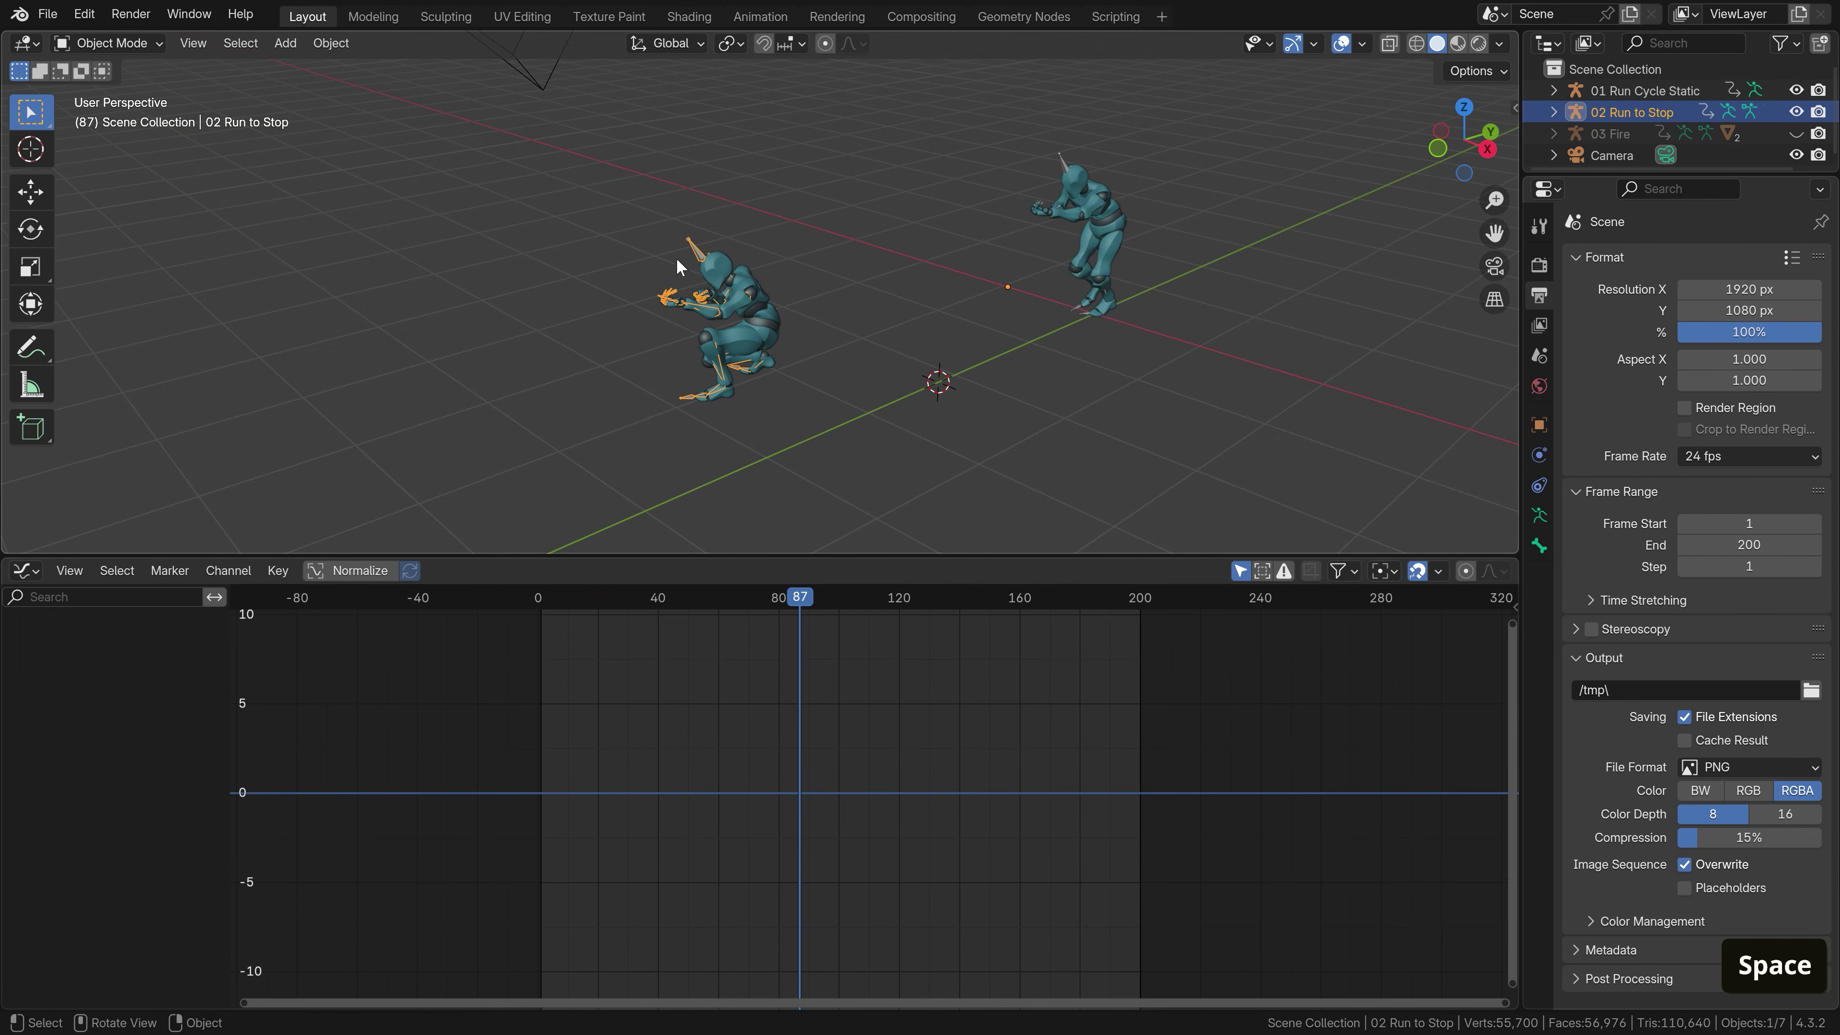
{"action": "left_click", "coordinate": [109, 42]}
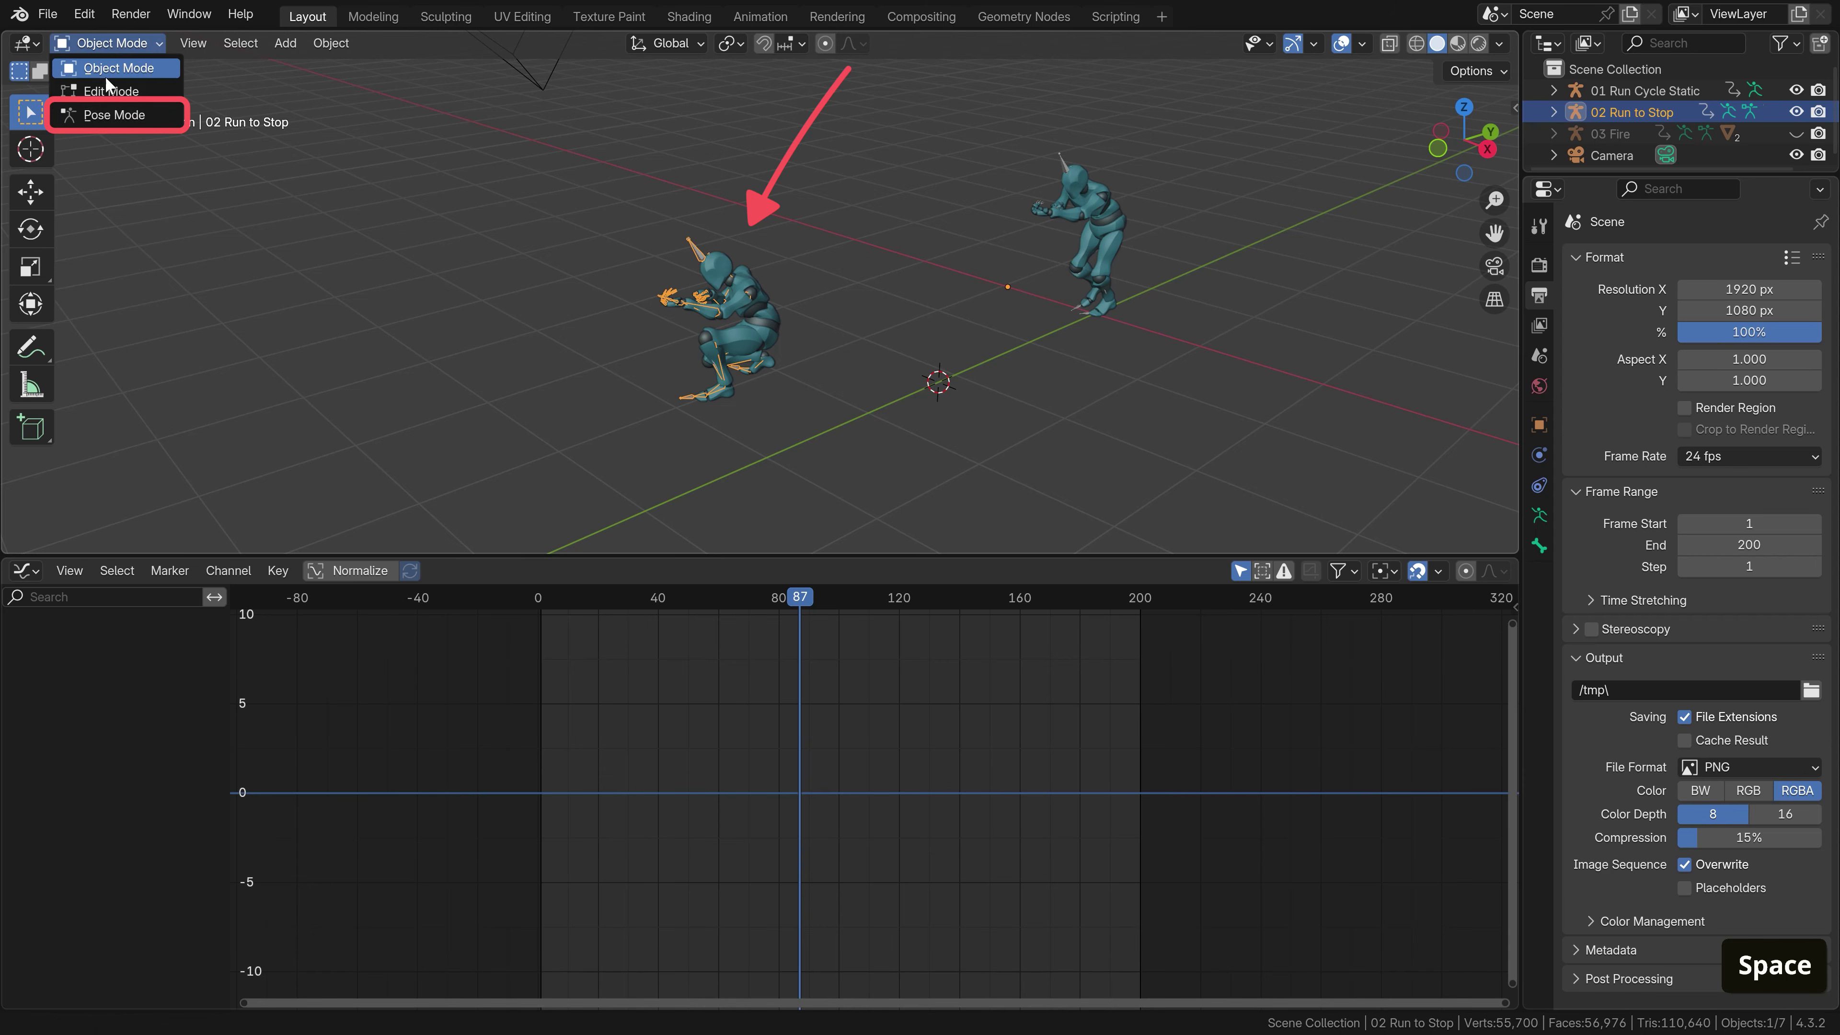
{"action": "left_click", "coordinate": [109, 116]}
{"action": "key", "text": "a"}
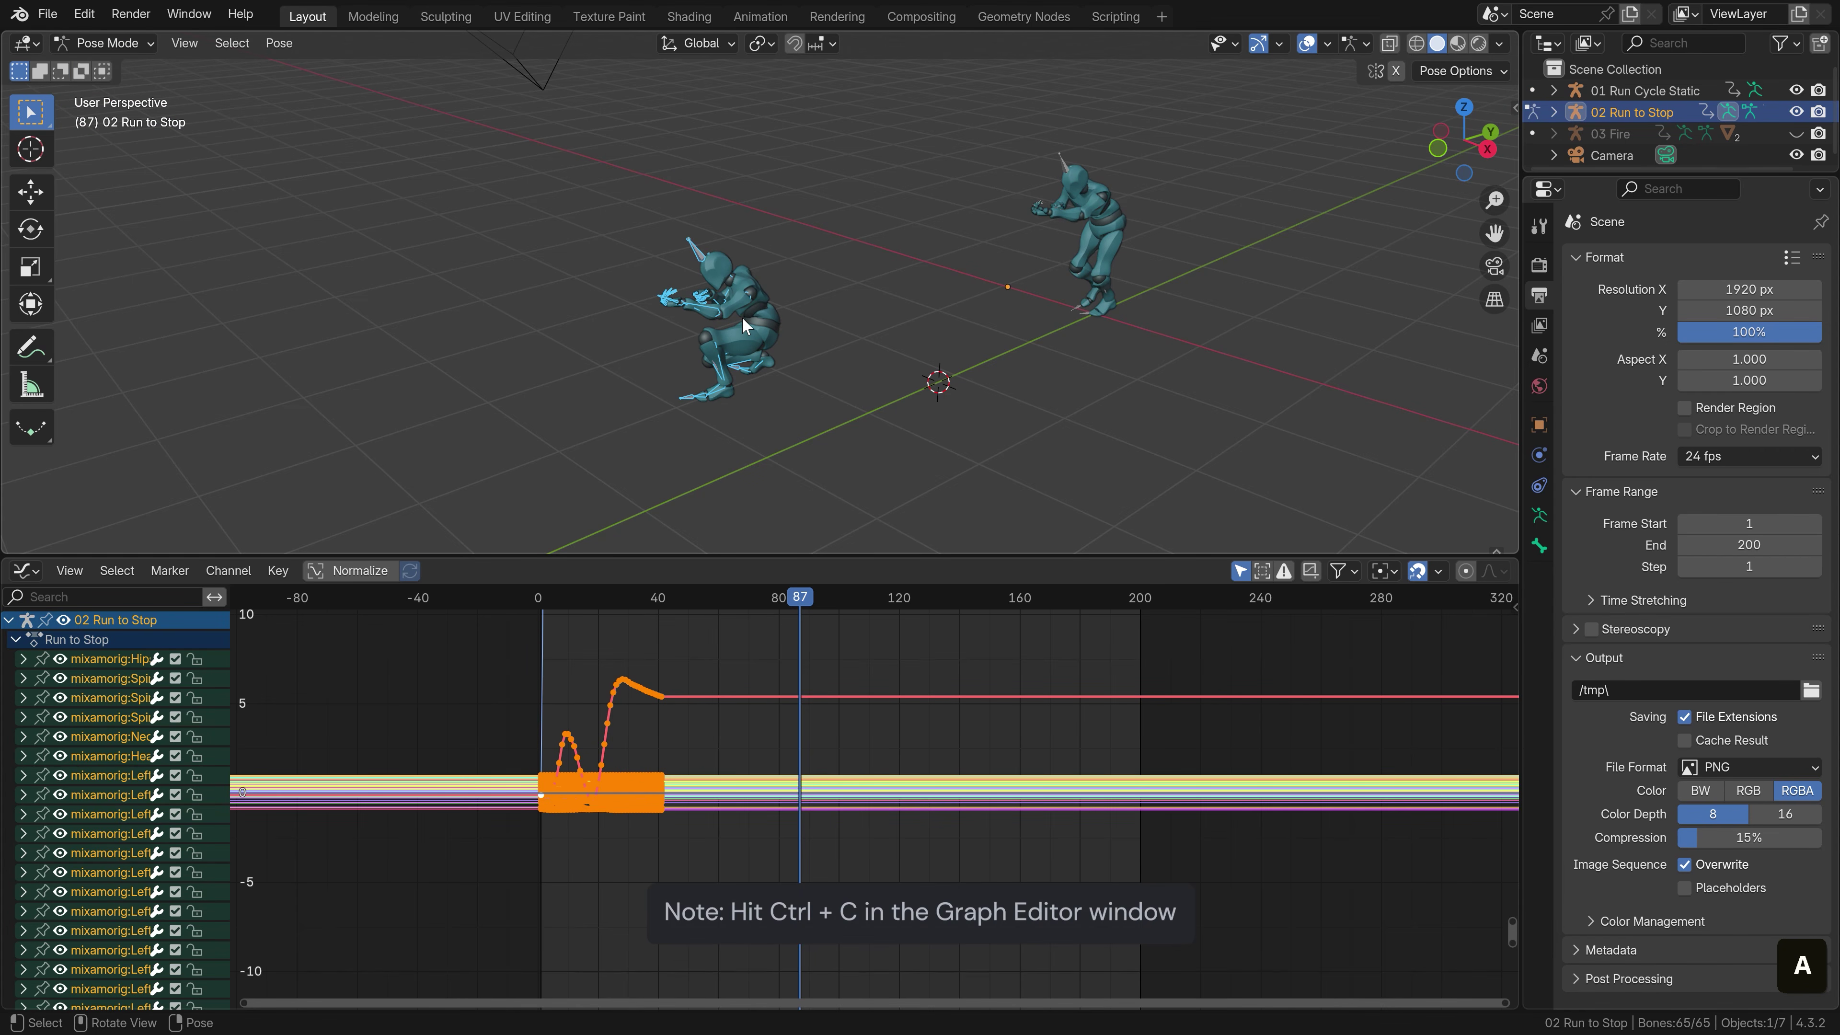
{"action": "left_click", "coordinate": [639, 596]}
{"action": "key", "text": "ctrl+c"}
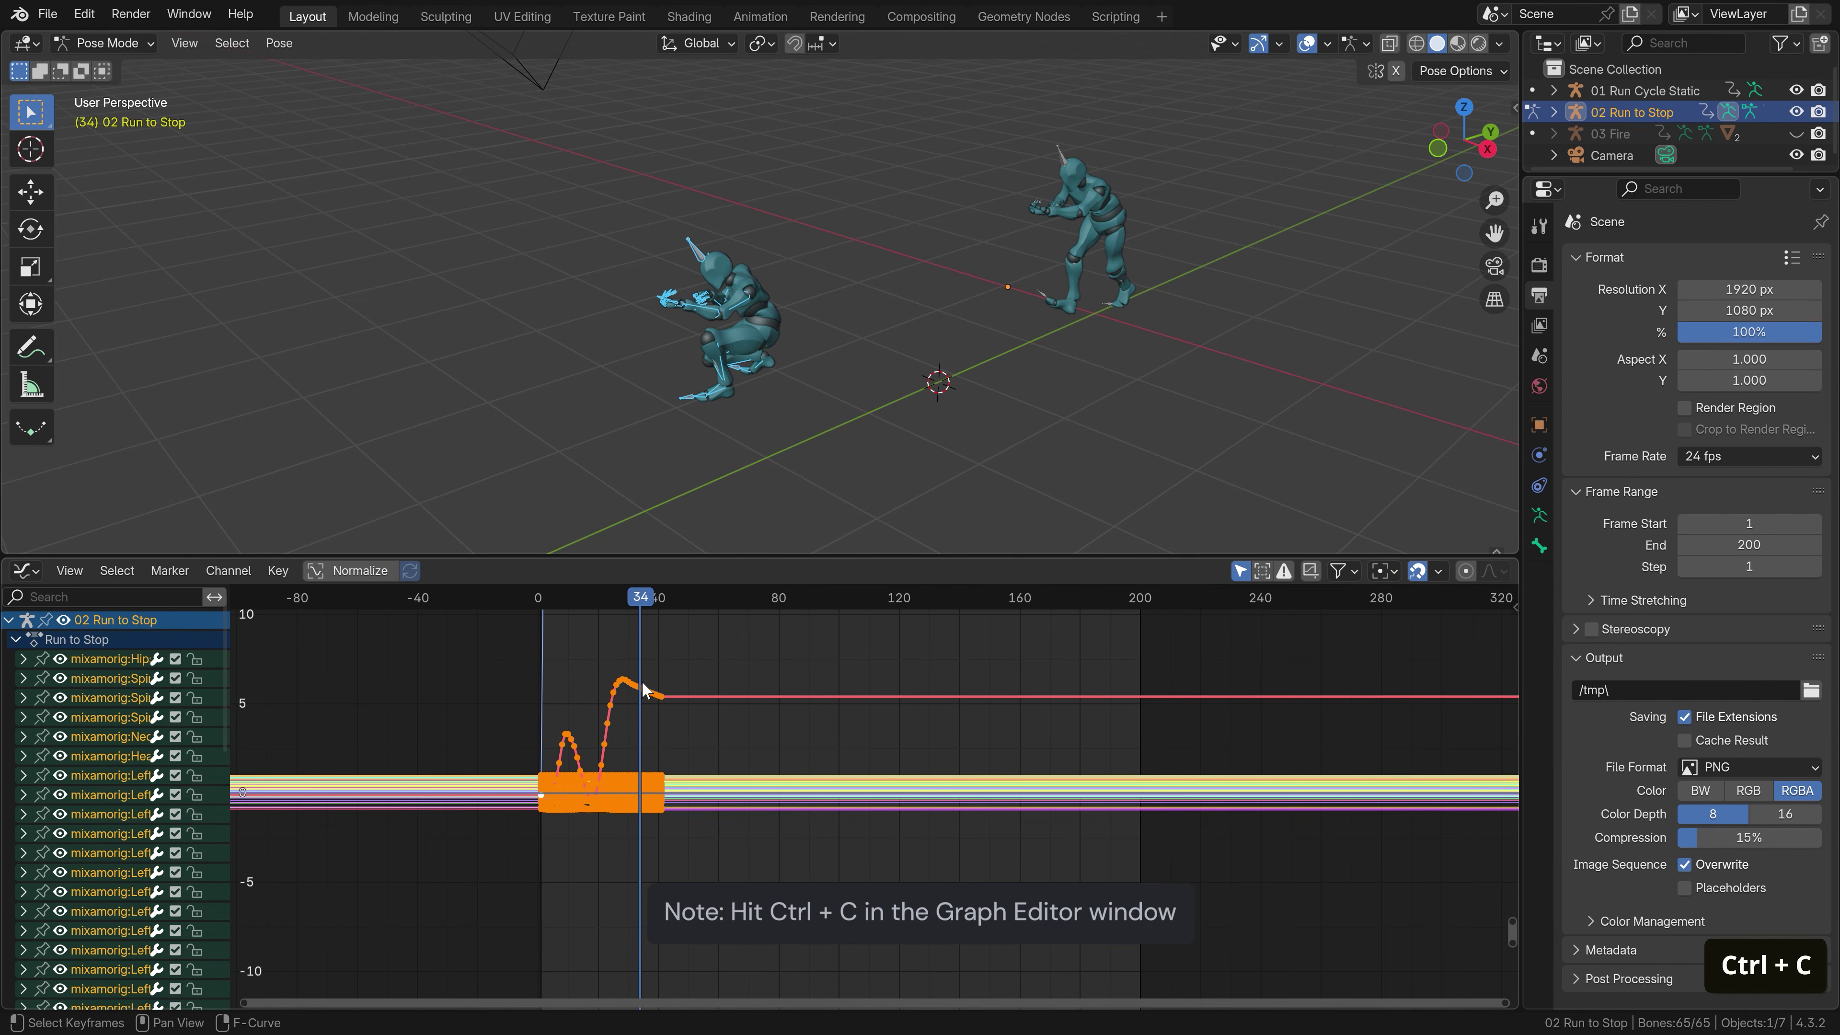
{"action": "key", "text": "ctrl+Tab"}
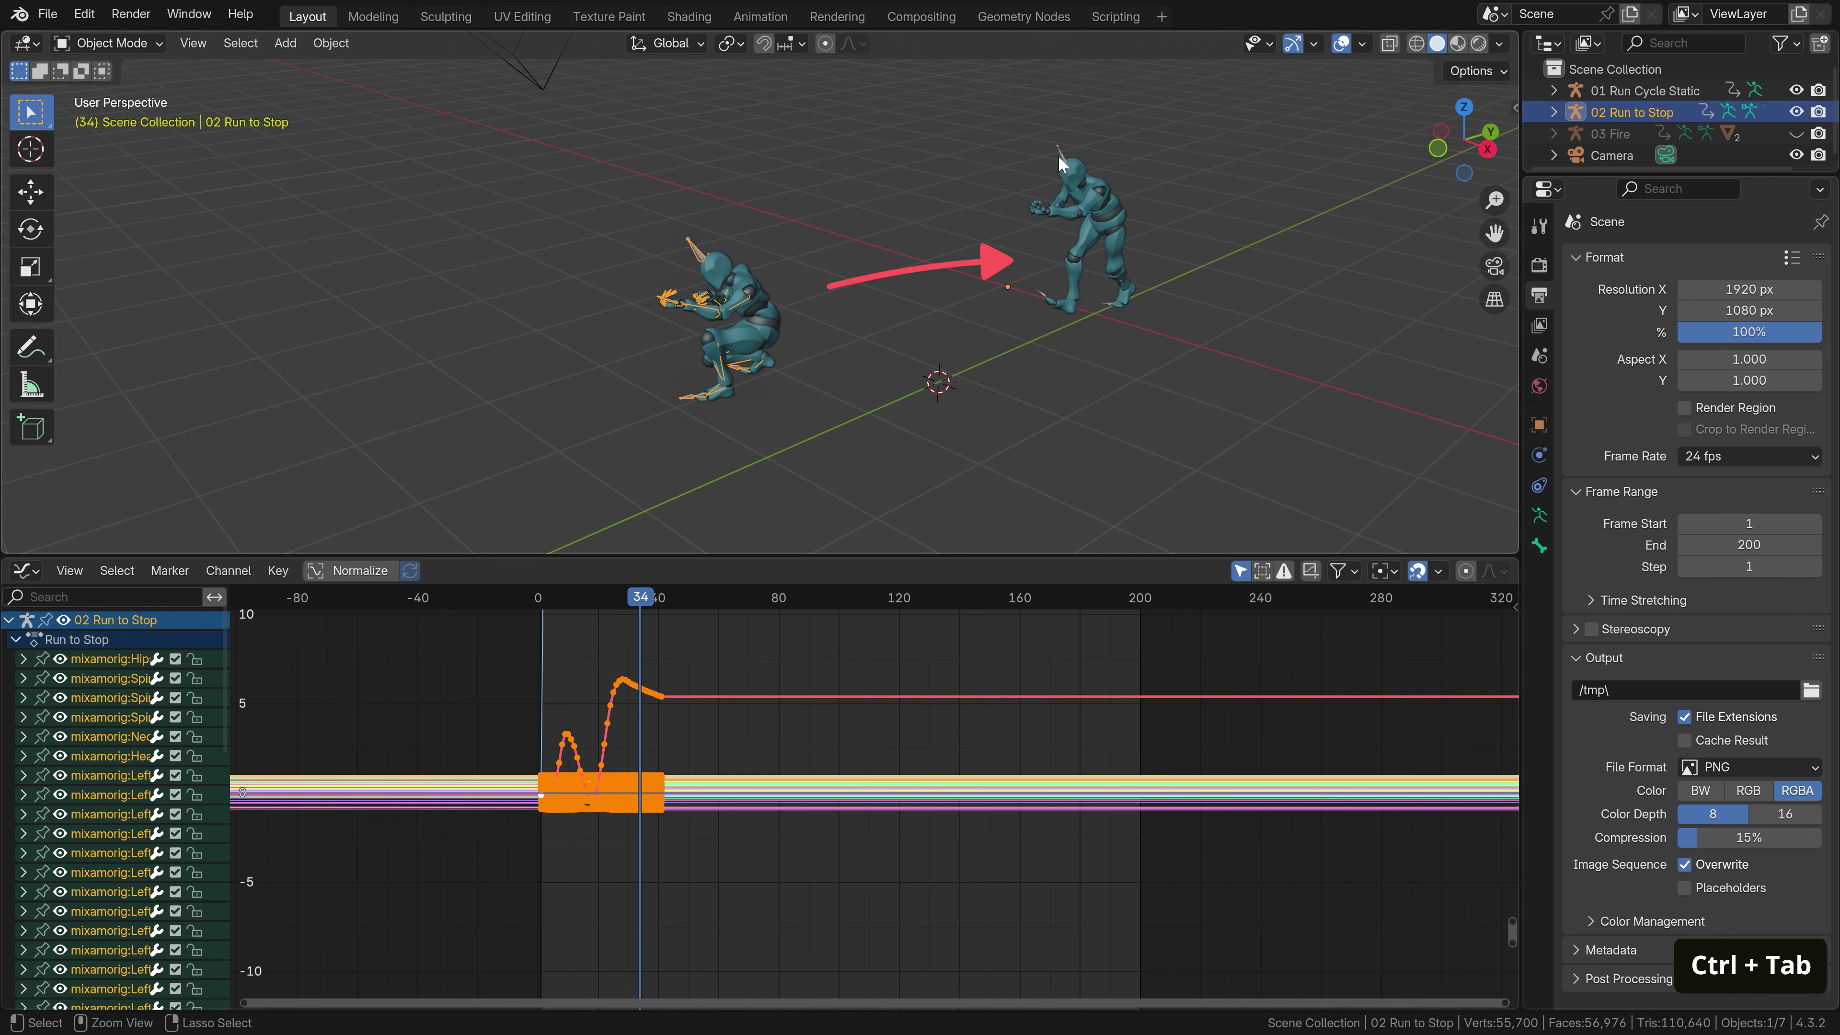
Paste the Run to Stop keyframes onto 01 Run Cycle Static in Pose Mode at frame 96
{"action": "left_click", "coordinate": [1086, 232]}
{"action": "key", "text": "ctrl+Tab"}
{"action": "scroll", "coordinate": [827, 747], "scroll_direction": "up", "scroll_amount": 3}
{"action": "scroll", "coordinate": [828, 747], "scroll_direction": "down", "scroll_amount": 2}
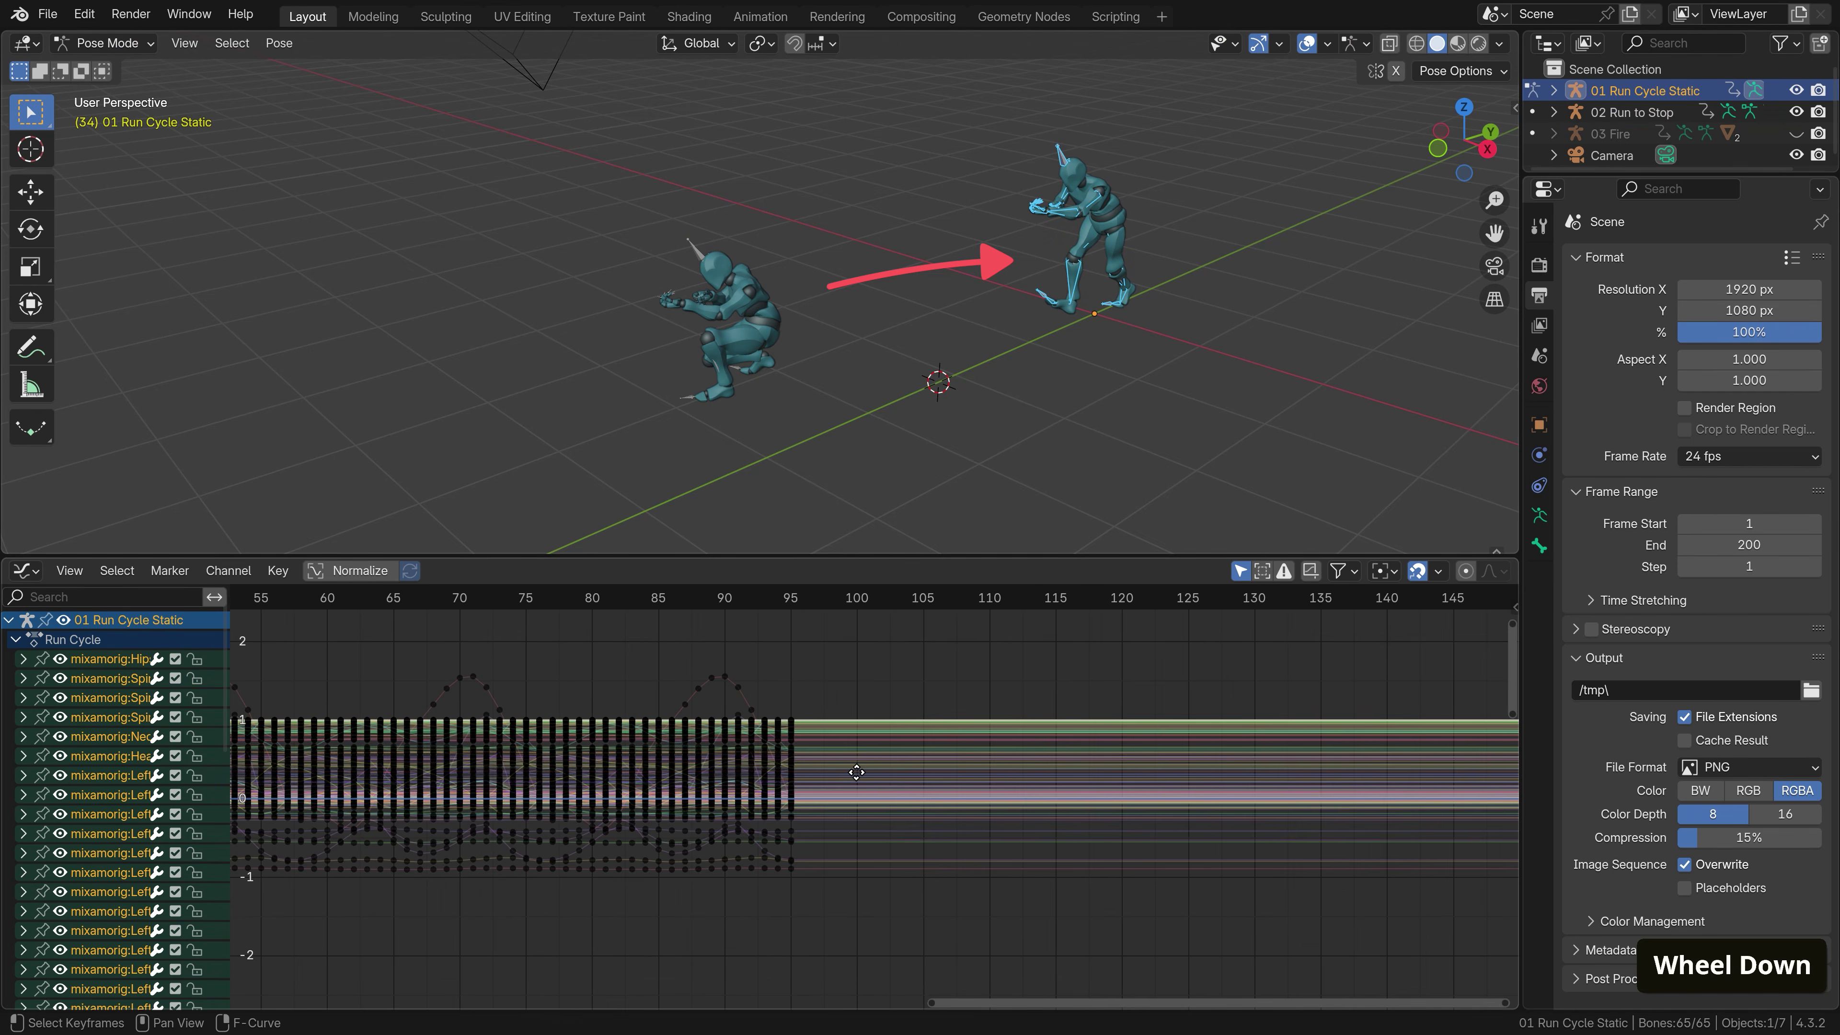
{"action": "scroll", "coordinate": [775, 652], "scroll_direction": "up", "scroll_amount": 3}
{"action": "left_click_drag", "start_coordinate": [769, 599], "coordinate": [782, 604]}
{"action": "key", "text": "ctrl+v"}
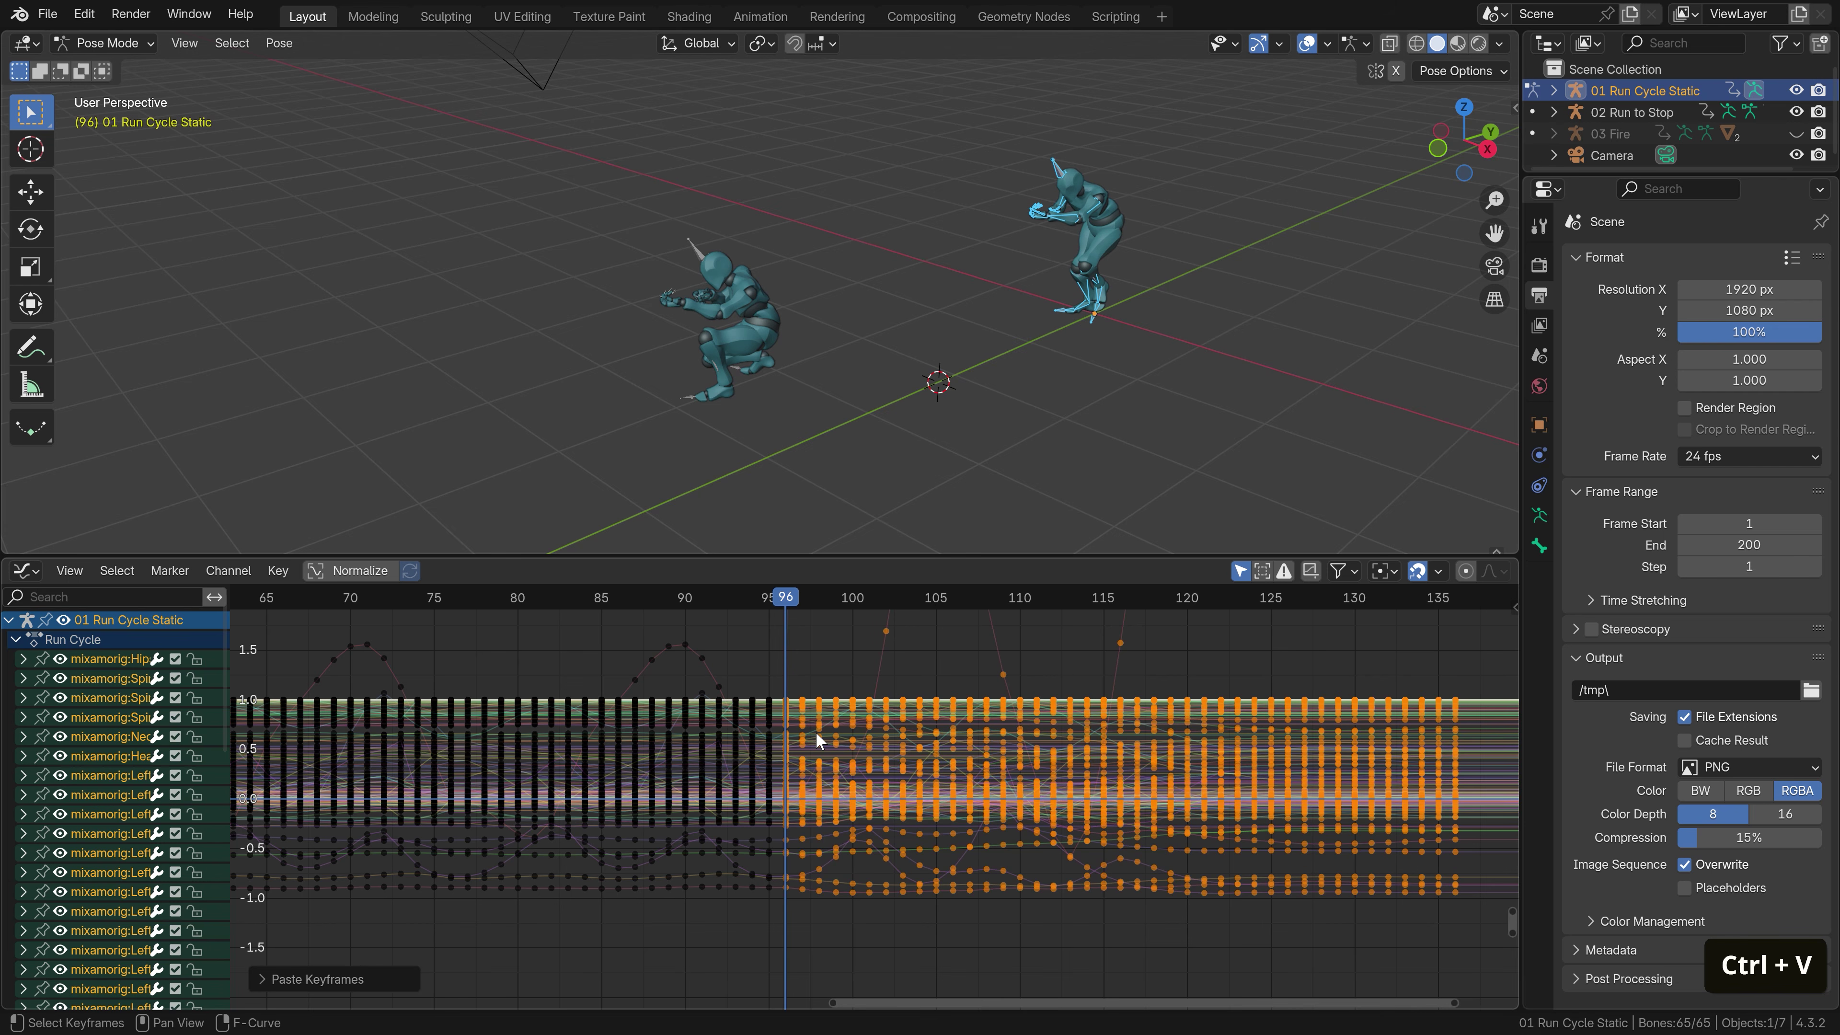
Play the combined run and stop animation, and scrub through it to frame 136
{"action": "key", "text": "space"}
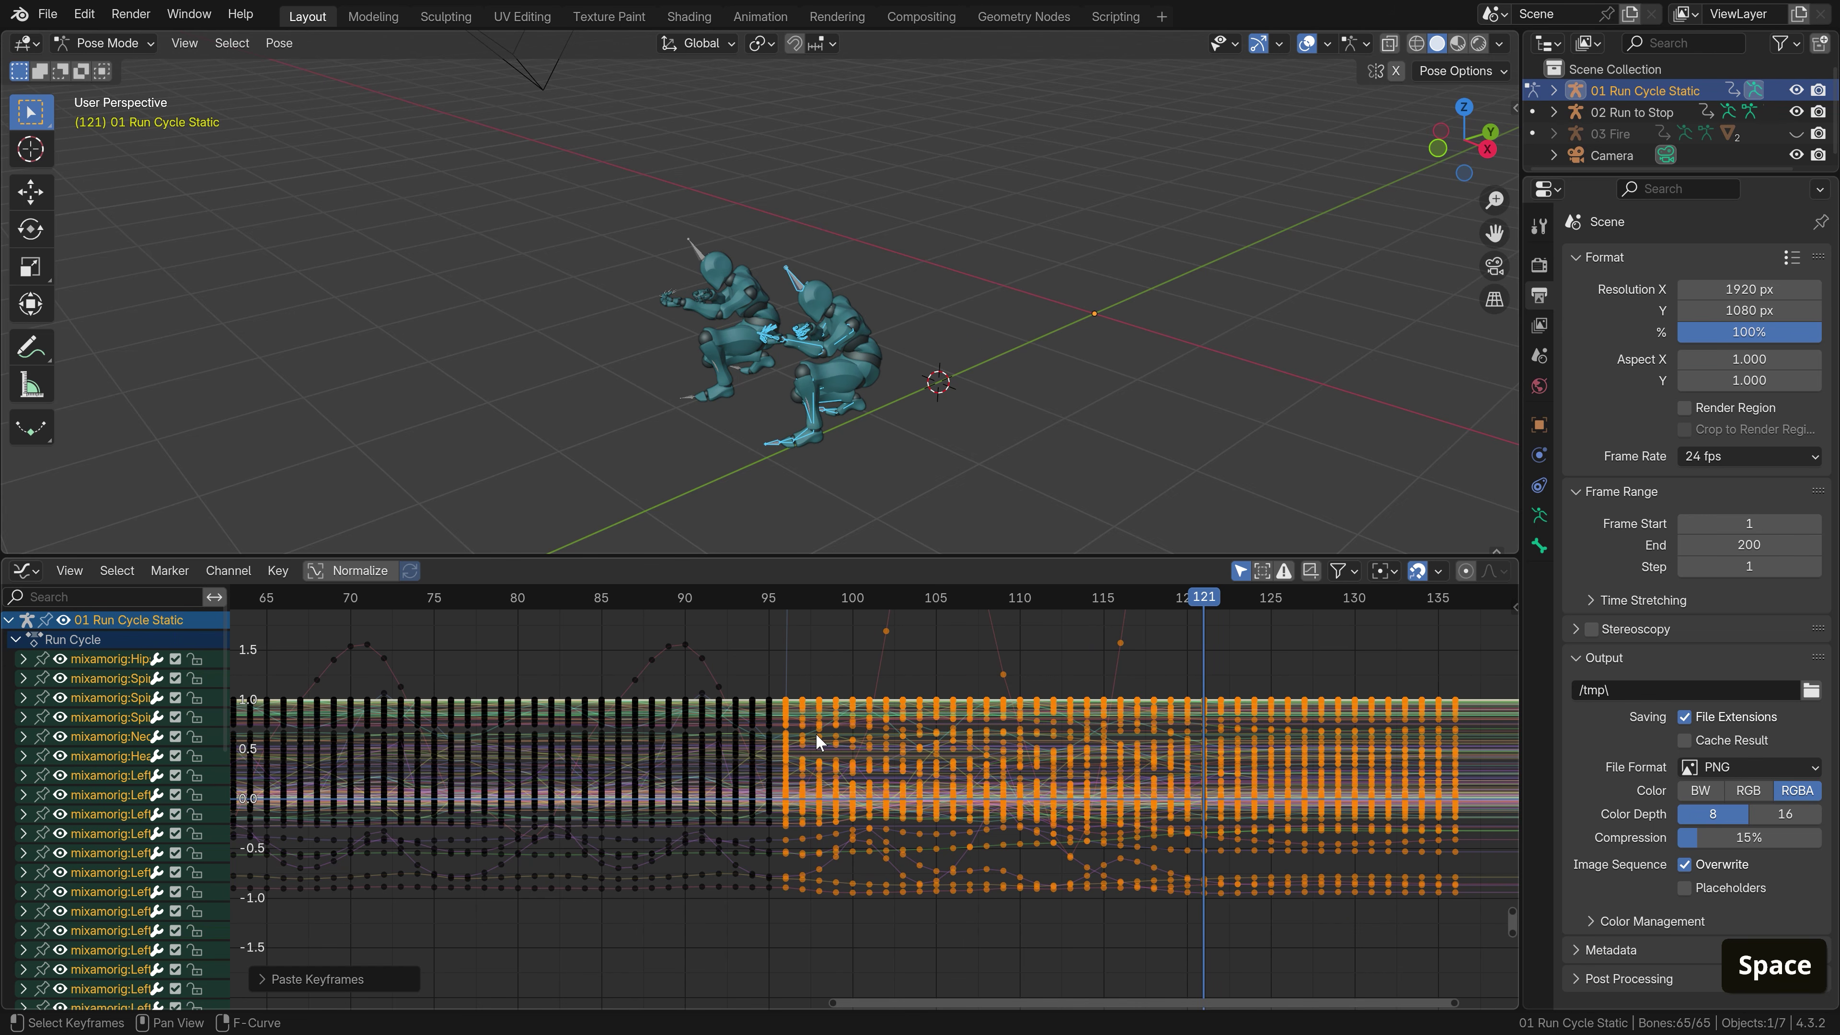
{"action": "left_click_drag", "start_coordinate": [566, 607], "coordinate": [330, 608]}
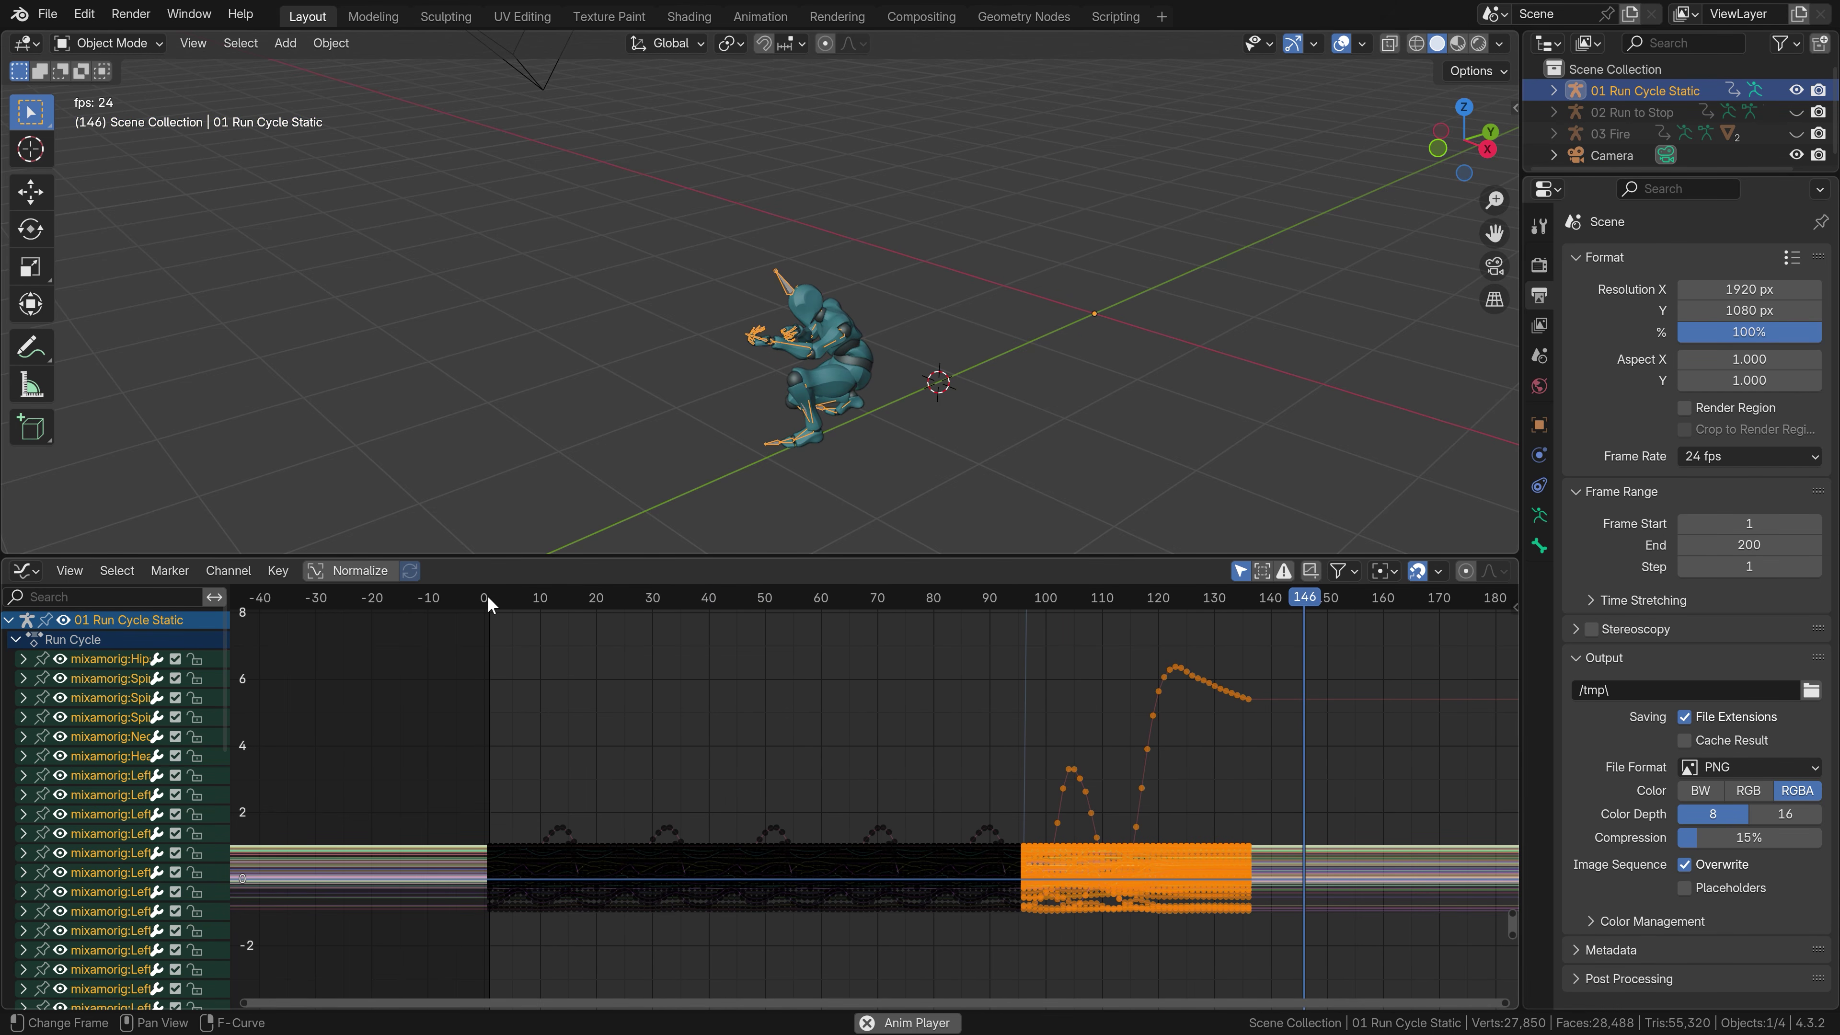
{"action": "key", "text": "space"}
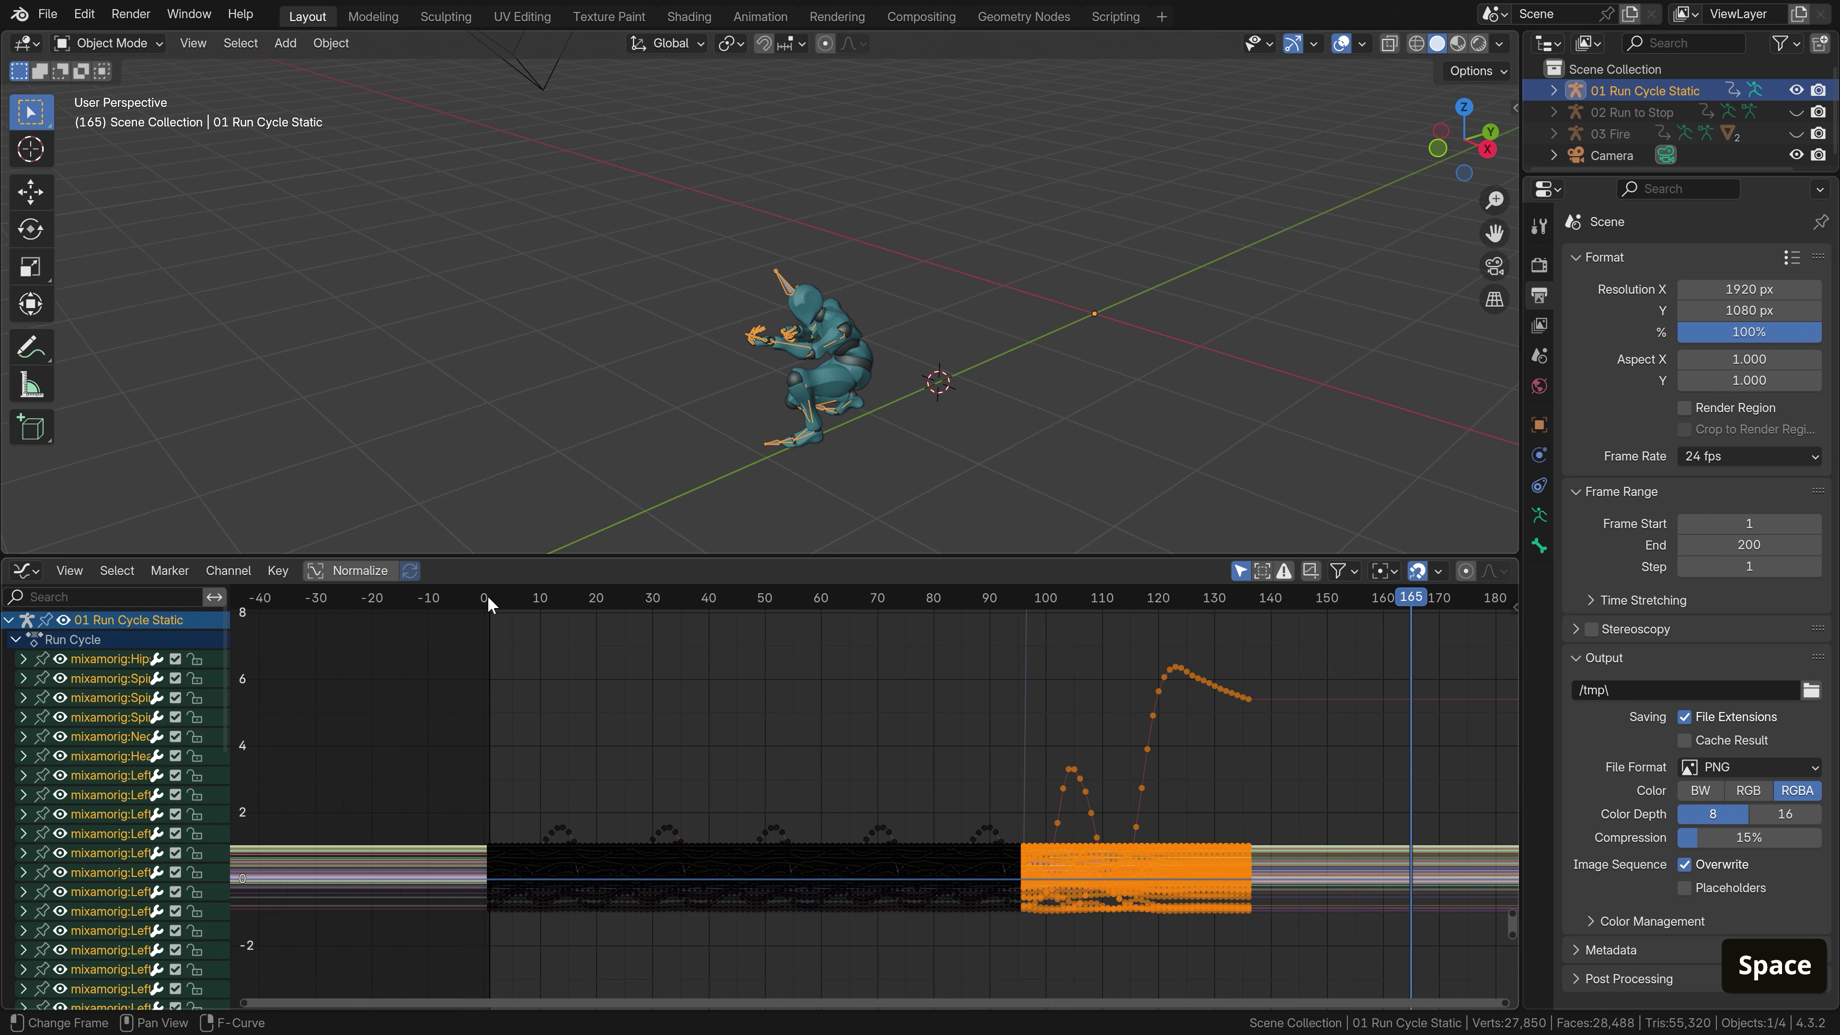
{"action": "left_click_drag", "start_coordinate": [489, 605], "coordinate": [687, 628]}
{"action": "left_click_drag", "start_coordinate": [967, 642], "coordinate": [1248, 647]}
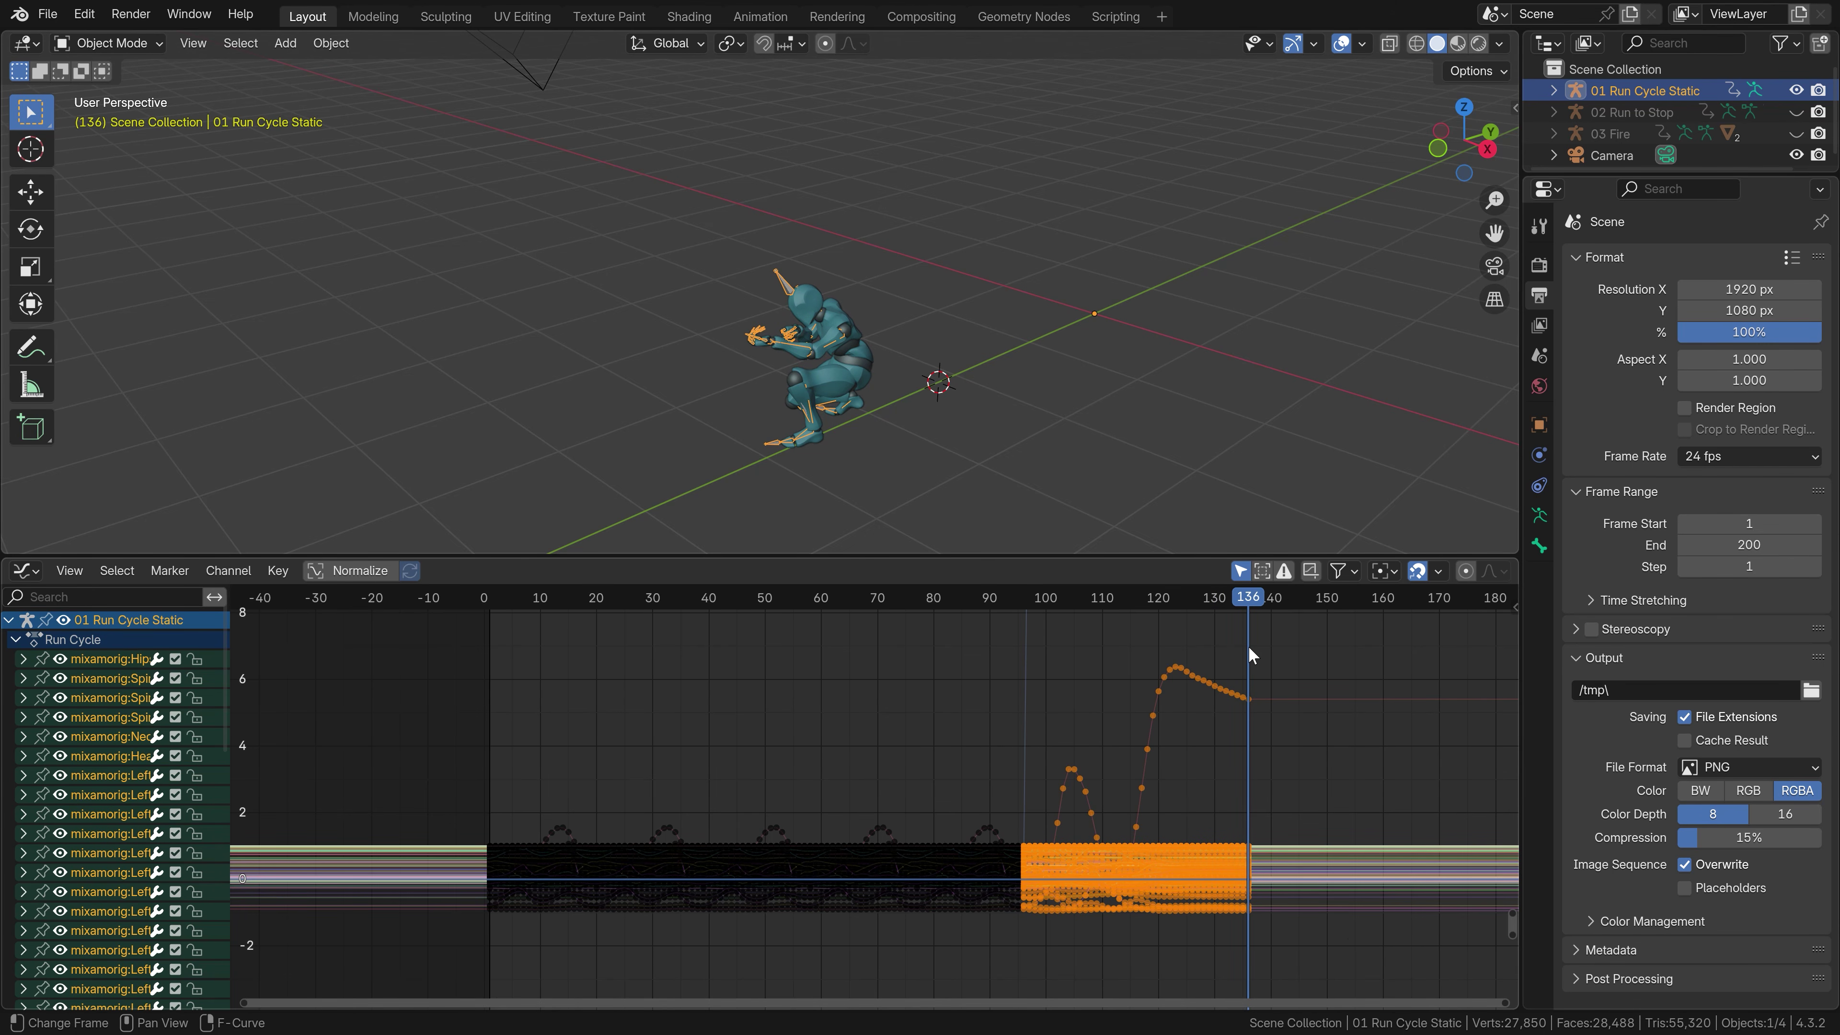
Unhide 03 Fire with its children, select it, and copy all its keyframes
{"action": "left_click", "coordinate": [1797, 133], "text": "shift"}
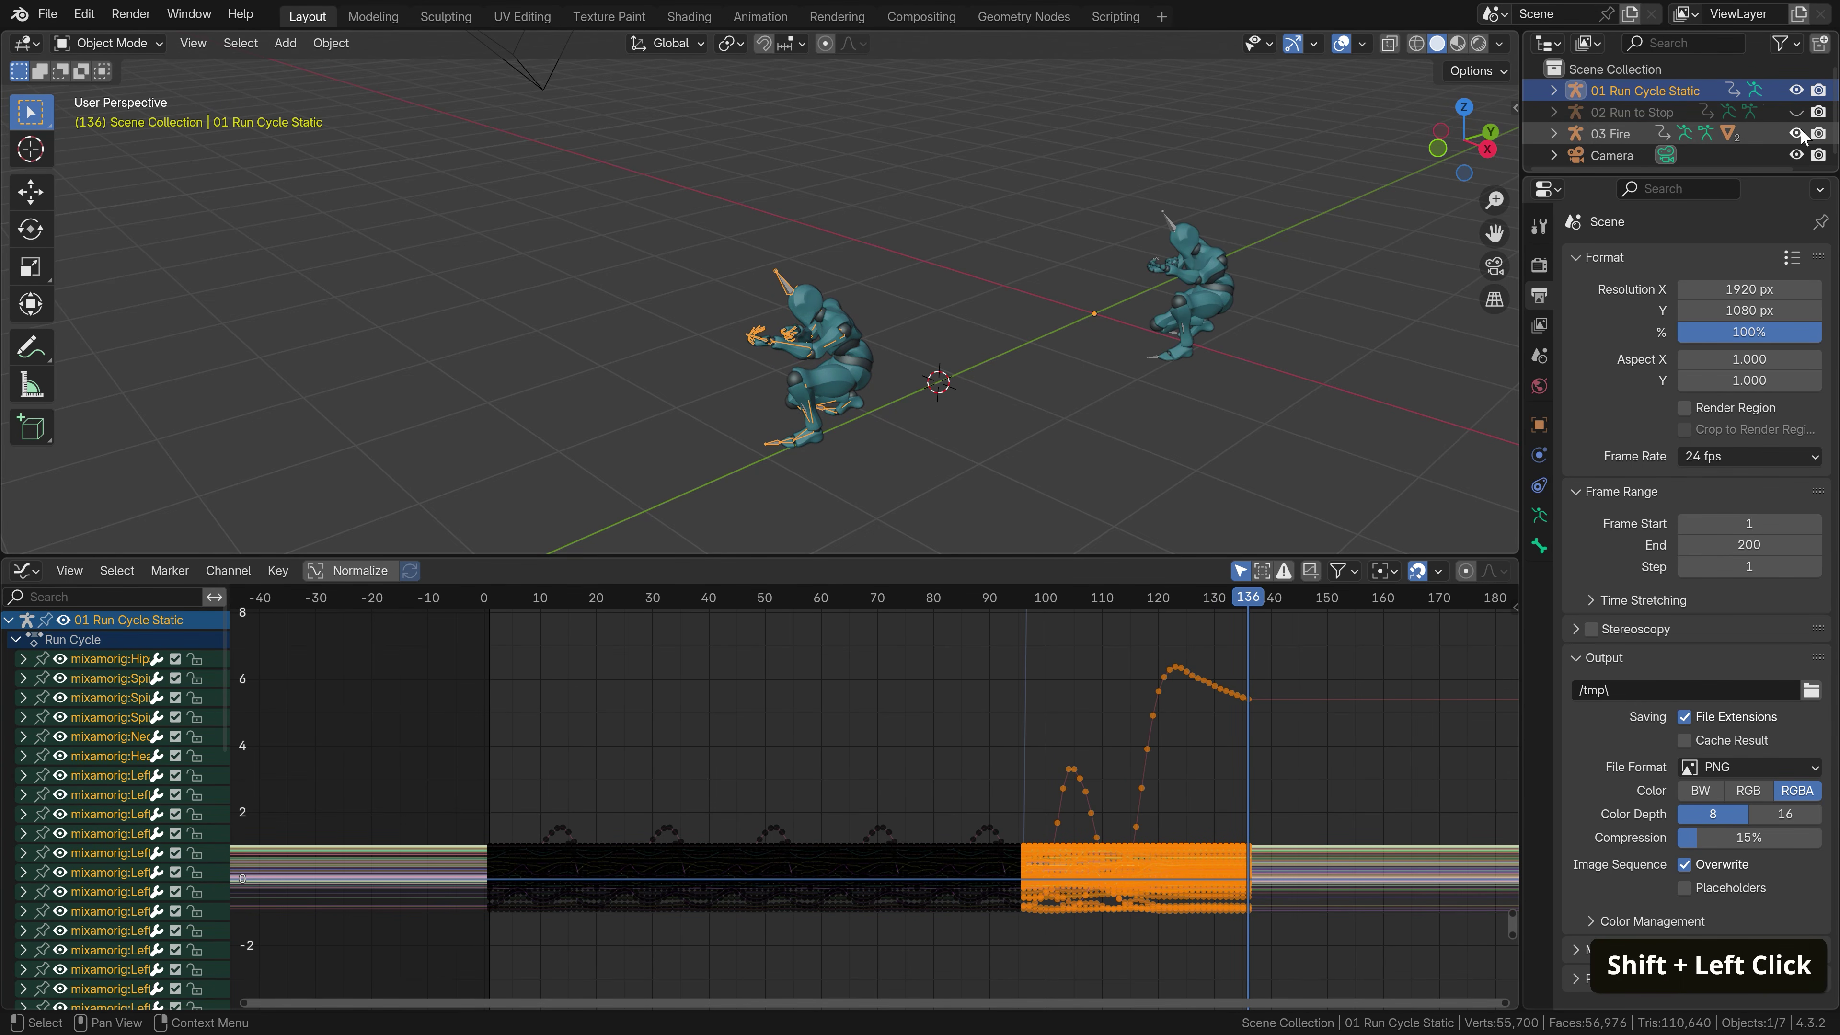
{"action": "left_click", "coordinate": [1615, 135]}
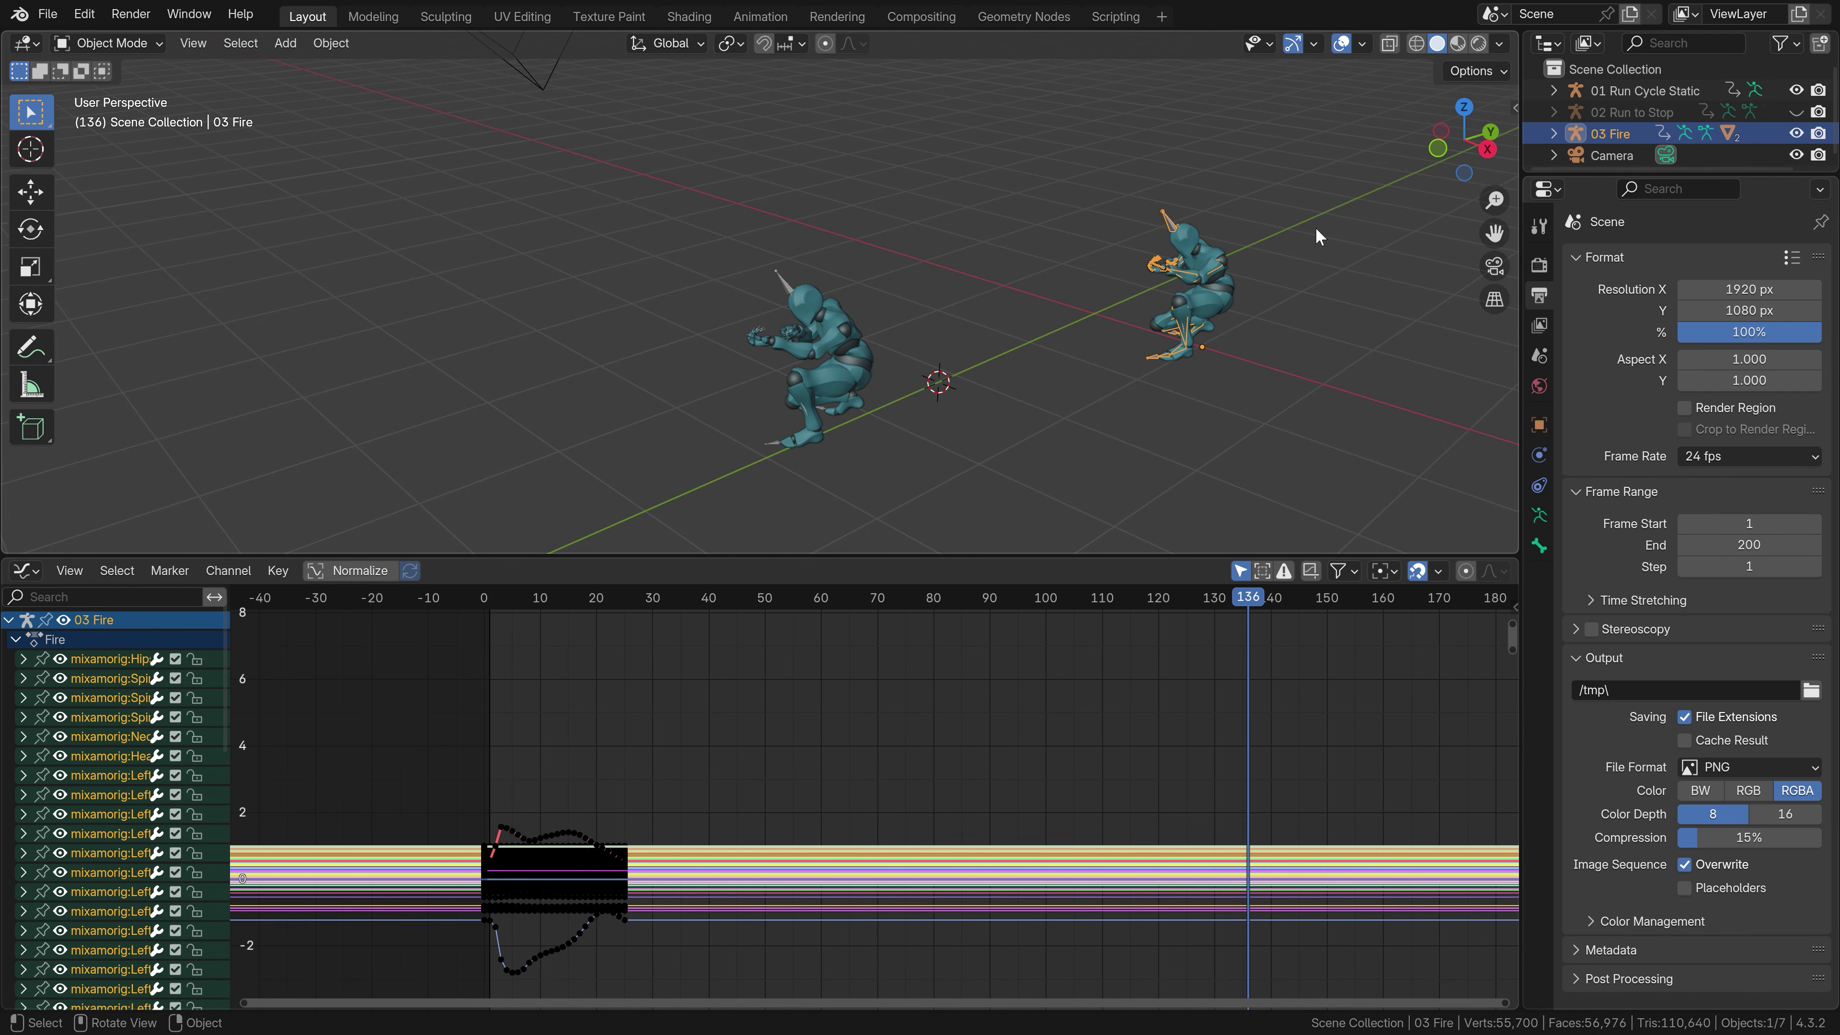
{"action": "key", "text": "a"}
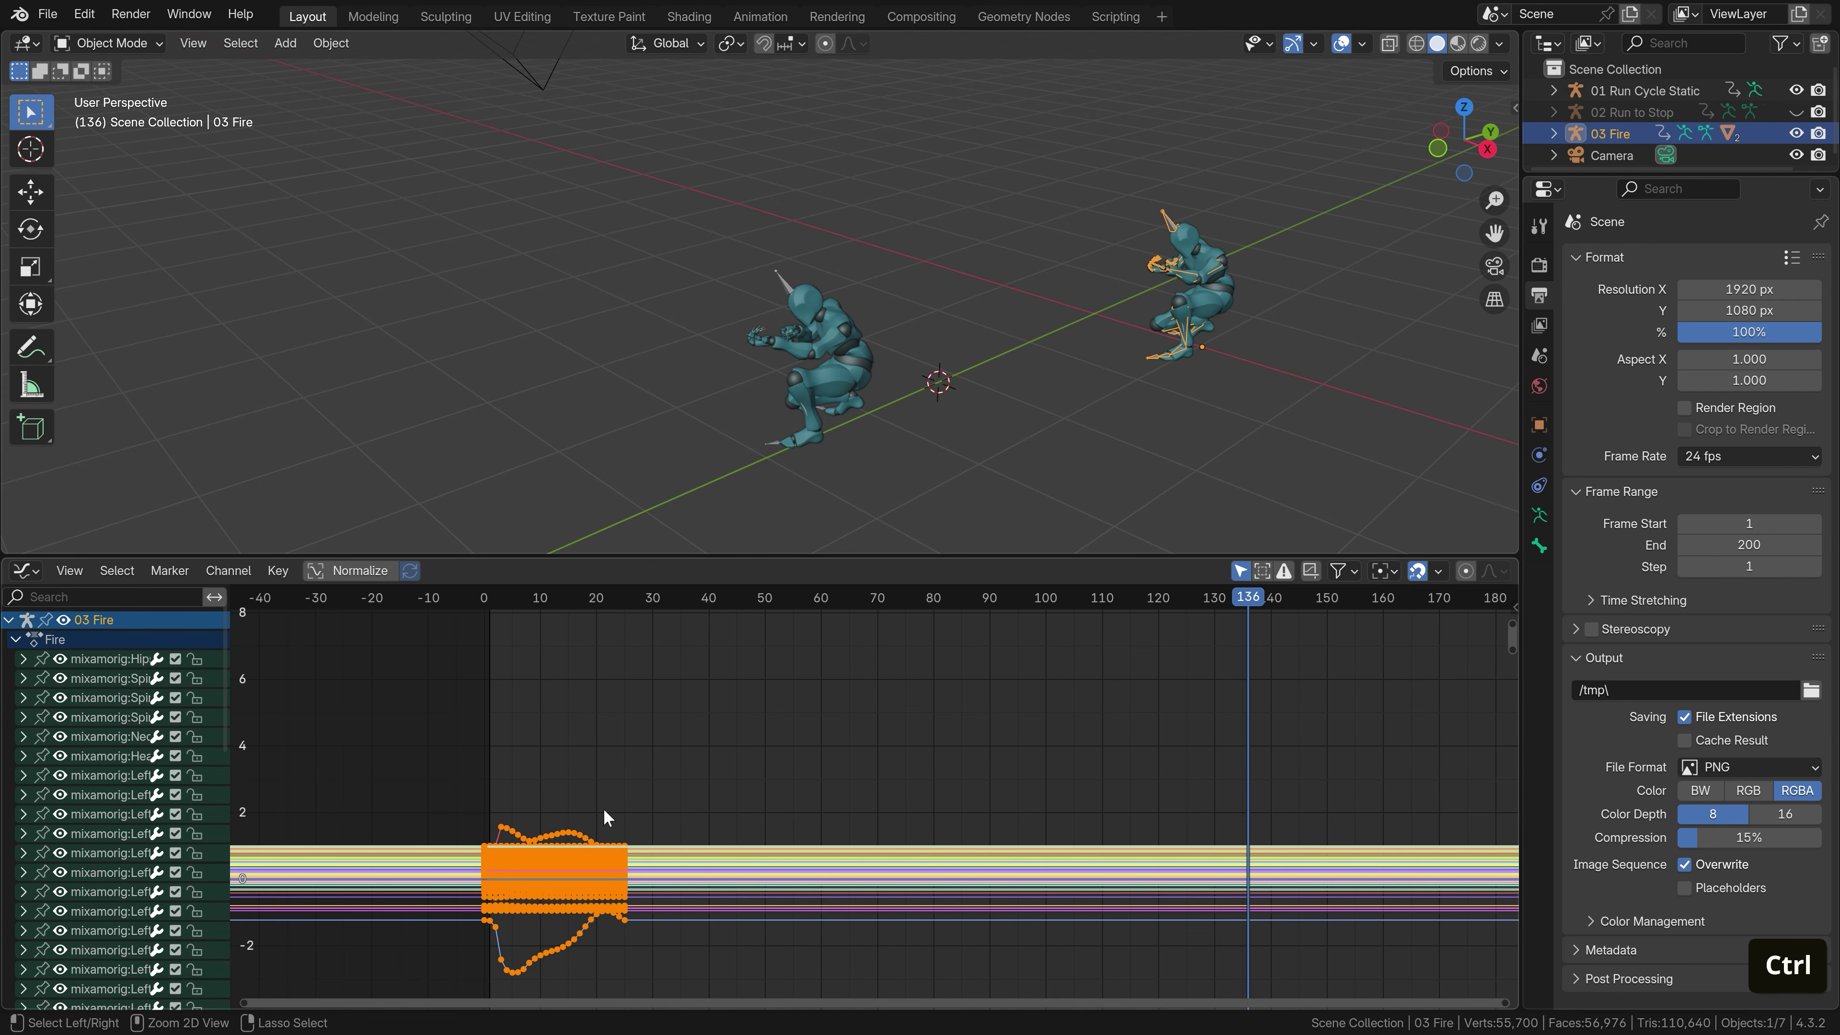
Paste the copied Fire keyframes onto all bones of 01 Run Cycle Static in Pose Mode at frame 137
{"action": "left_click", "coordinate": [780, 285]}
{"action": "key", "text": "ctrl+Tab"}
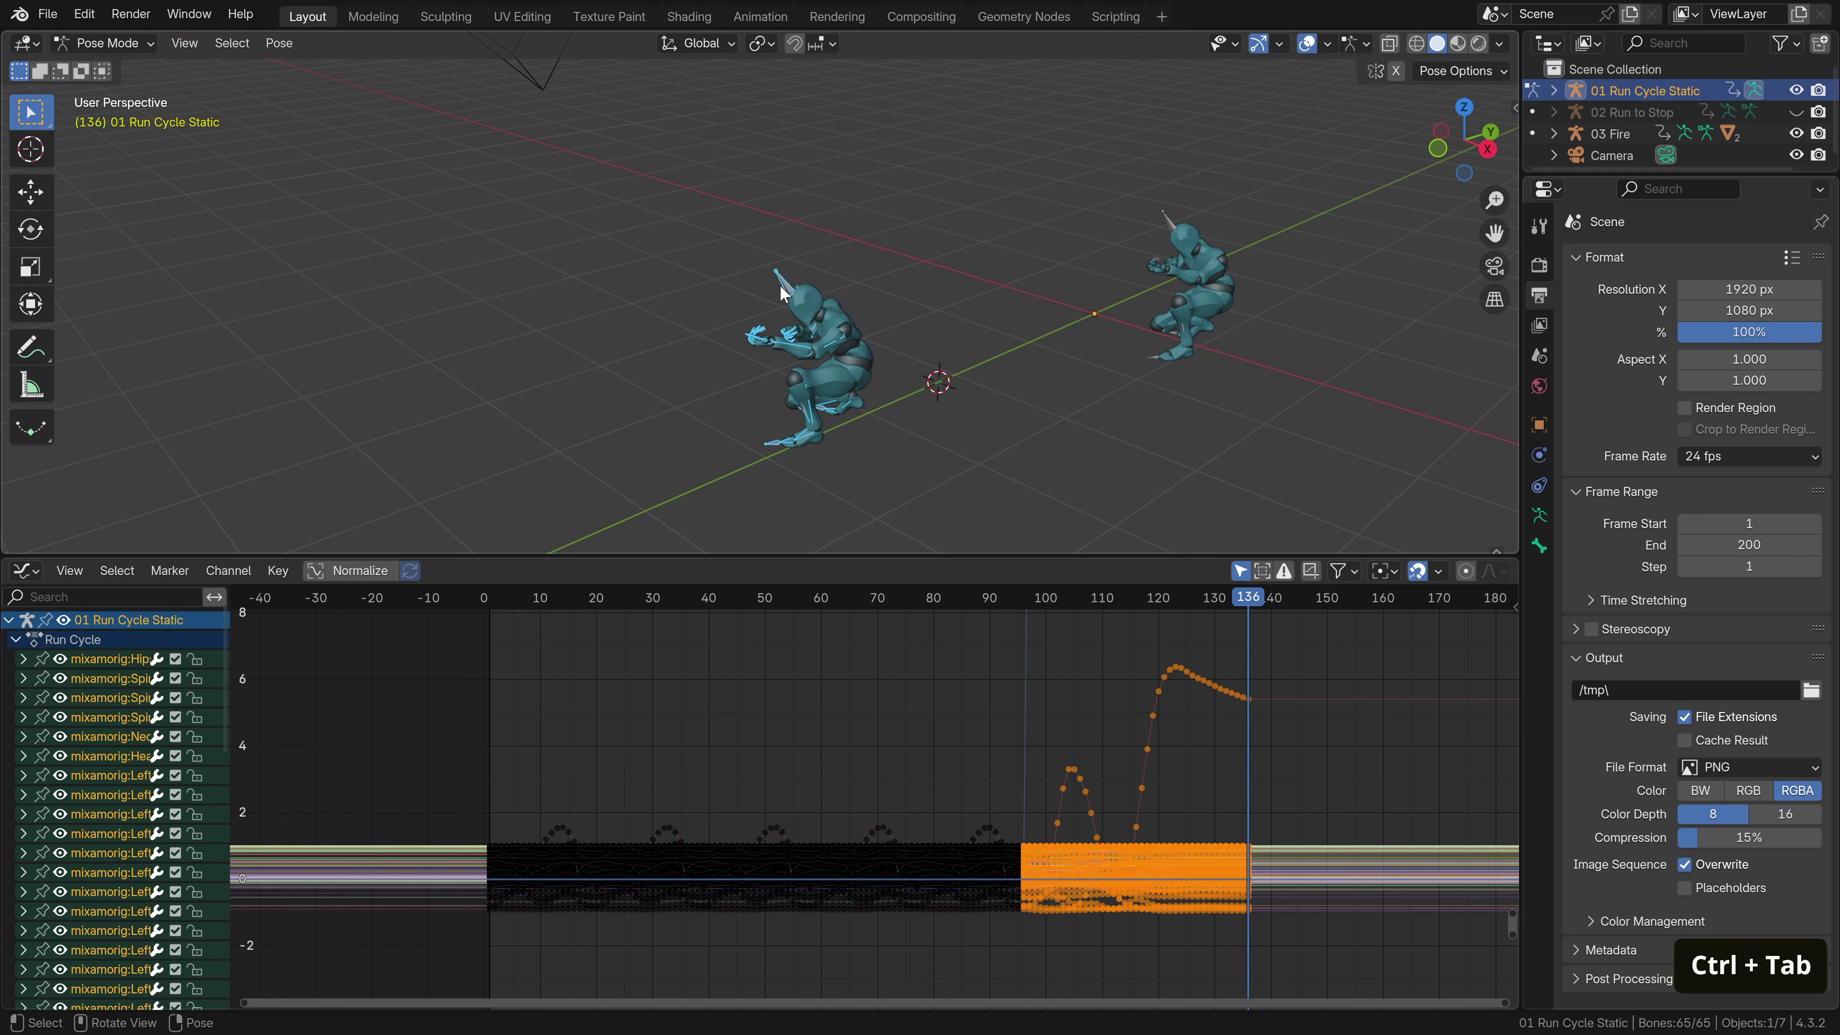
{"action": "middle_click_drag", "start_coordinate": [1260, 700], "coordinate": [915, 699]}
{"action": "scroll", "coordinate": [1144, 699], "scroll_direction": "up", "scroll_amount": 3}
{"action": "scroll", "coordinate": [1144, 699], "scroll_direction": "up", "scroll_amount": 1}
{"action": "left_click", "coordinate": [964, 600]}
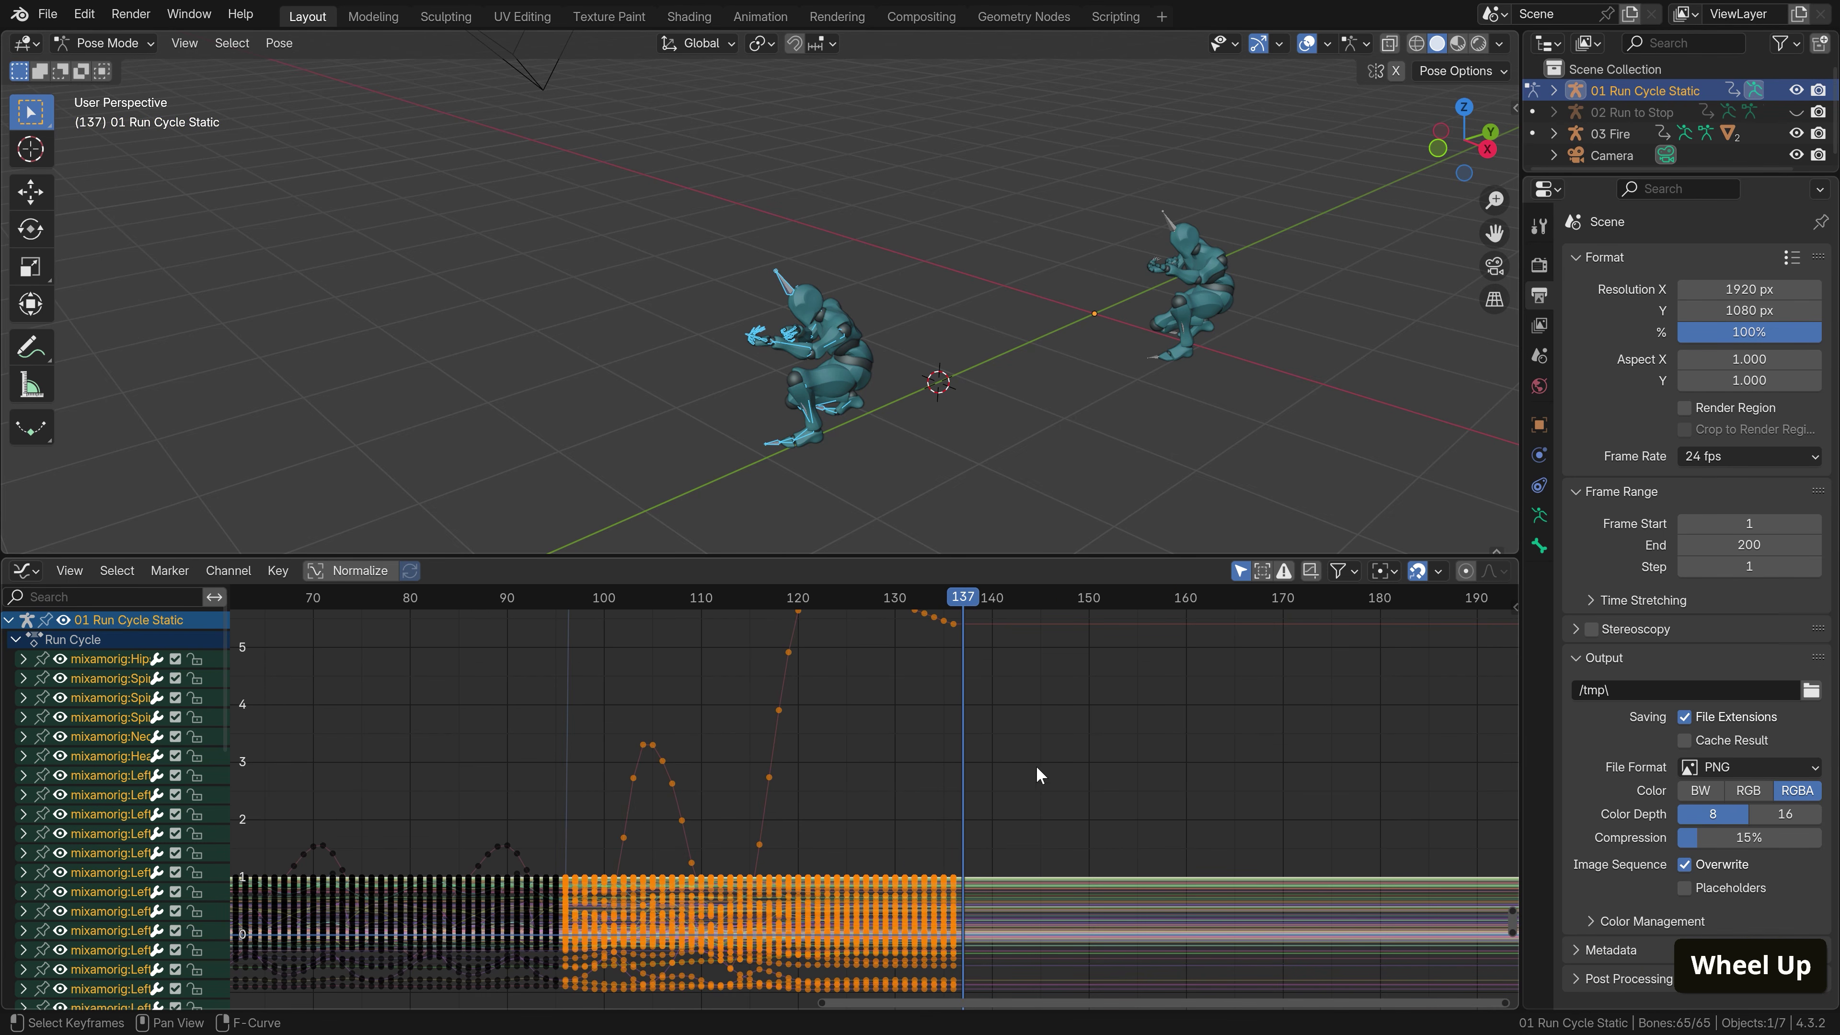
{"action": "key", "text": "ctrl+v"}
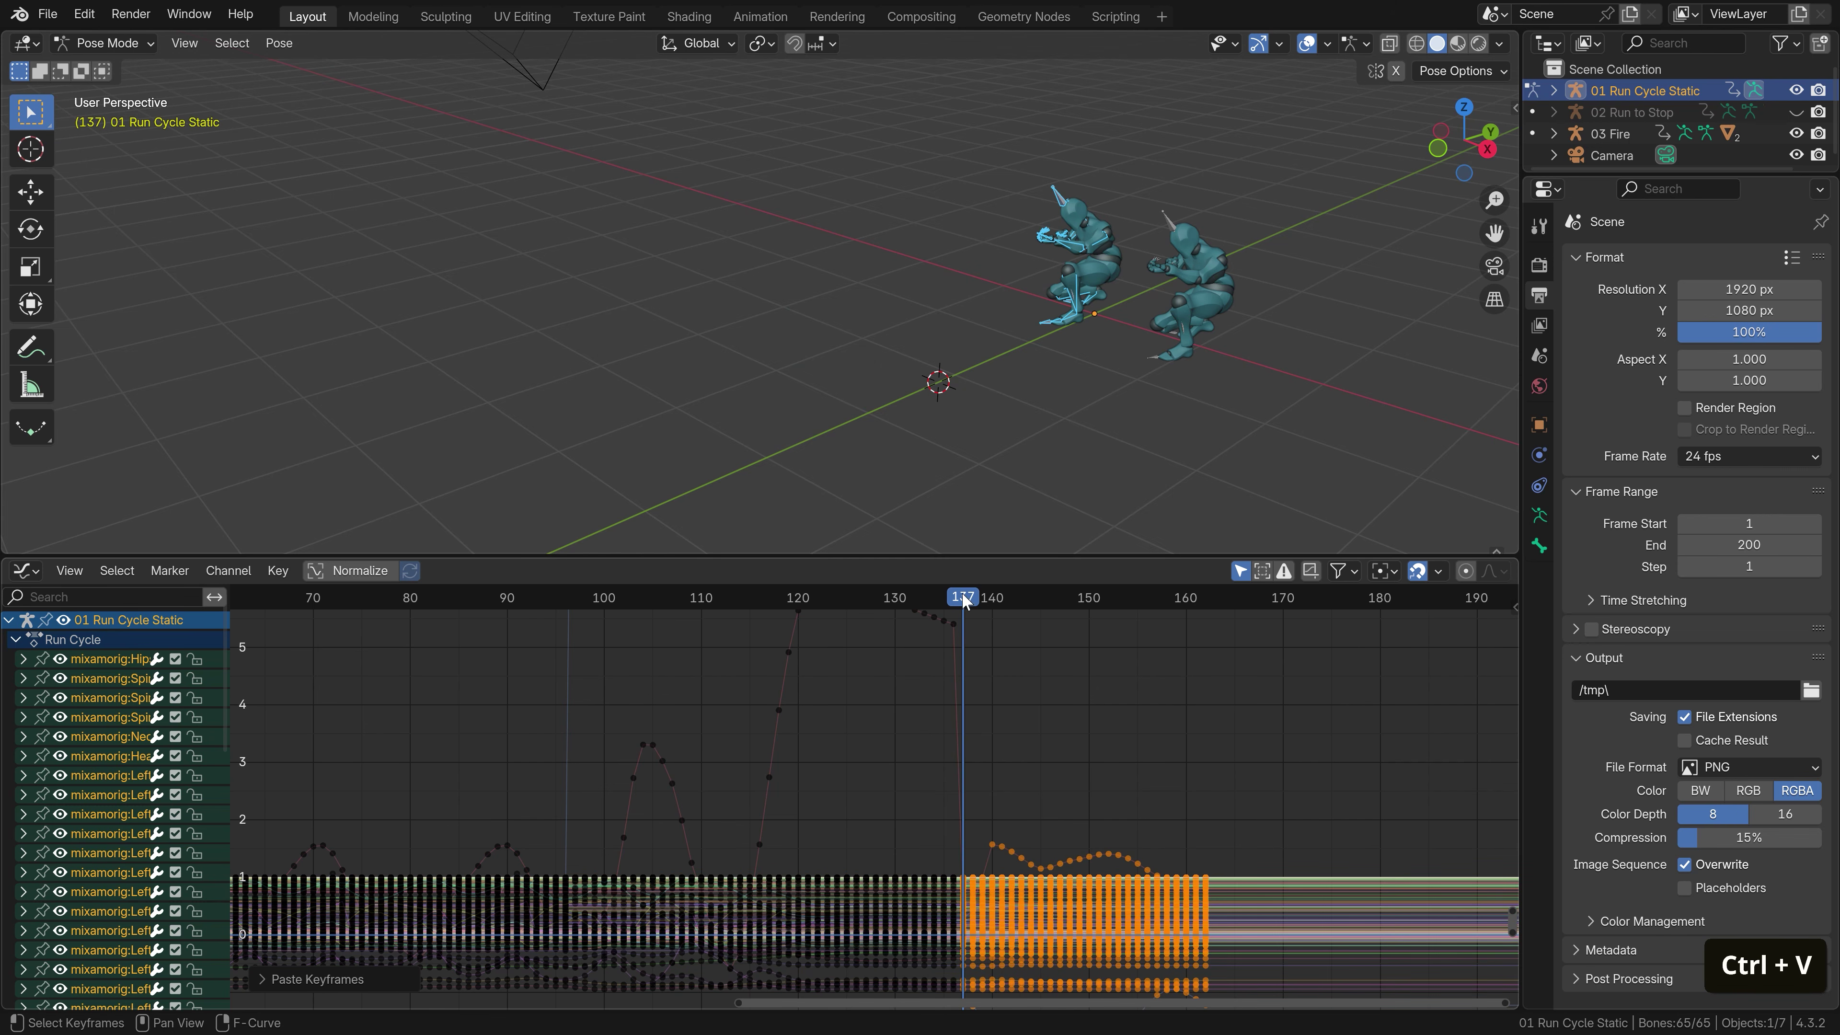
Play the combined animation across the transition from the stop section into the fire section
{"action": "left_click_drag", "start_coordinate": [963, 599], "coordinate": [783, 601]}
{"action": "key", "text": "space"}
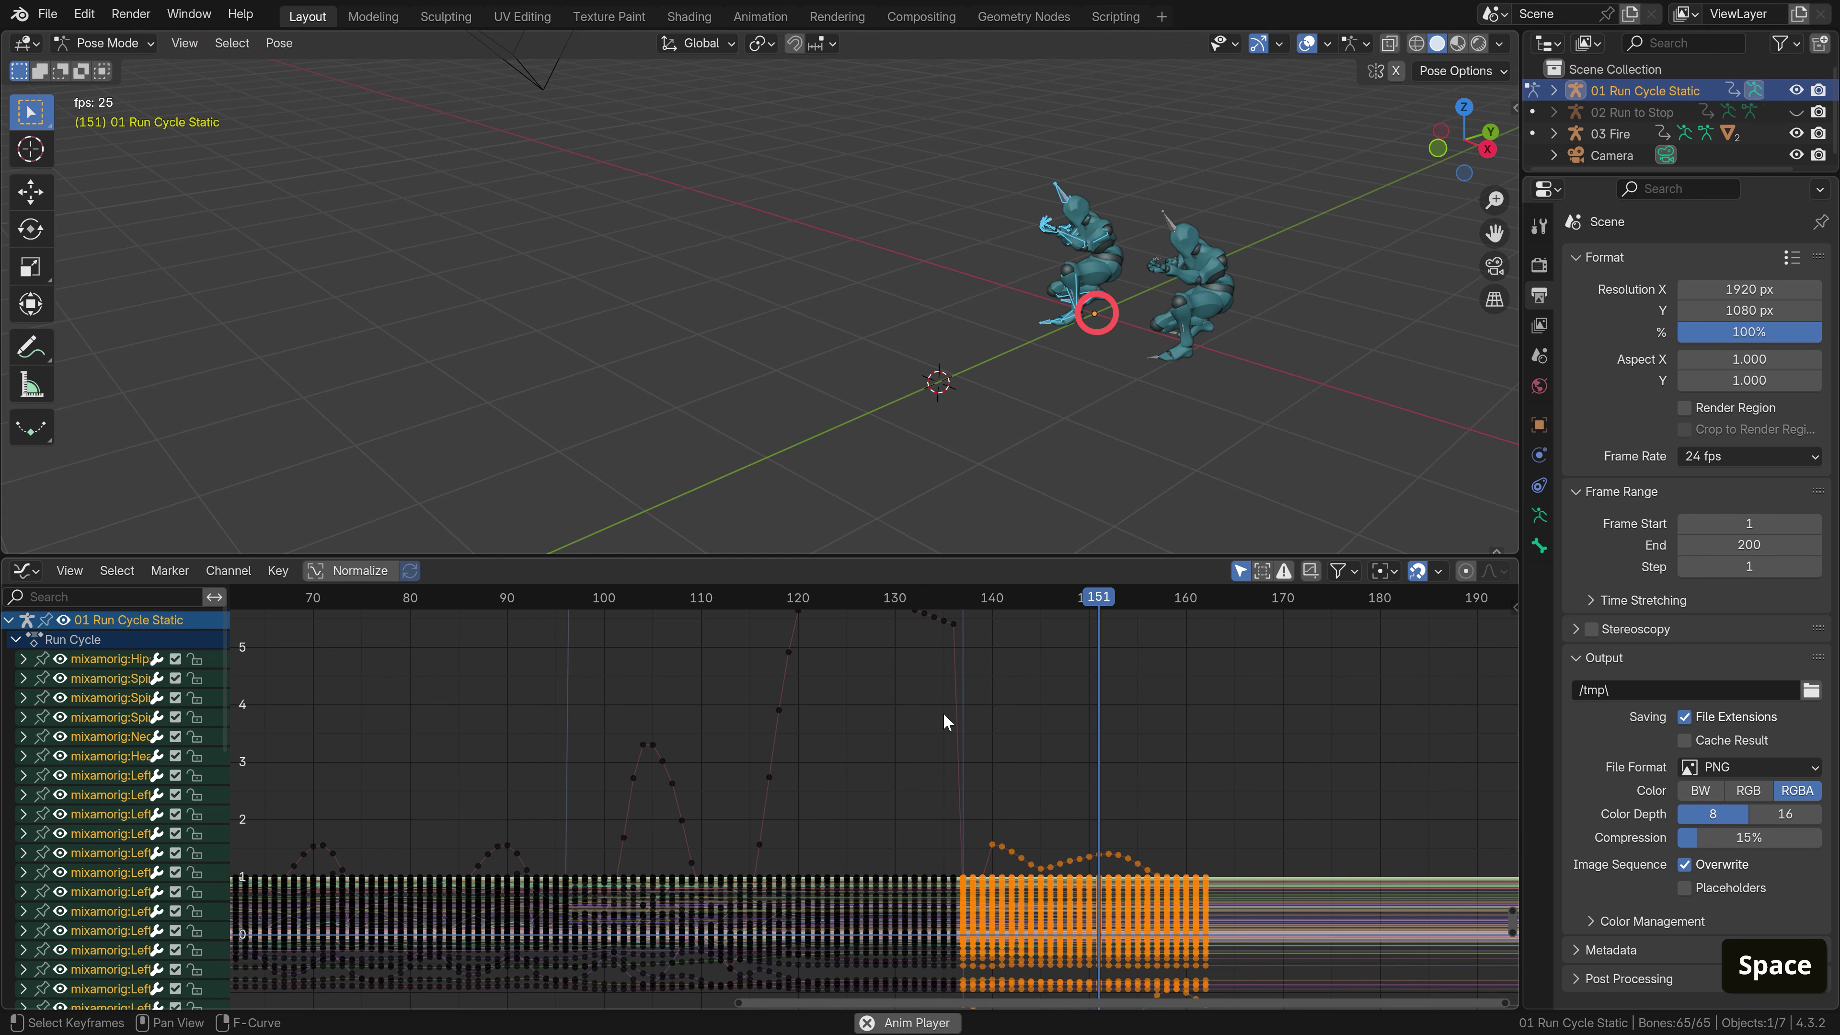
{"action": "key", "text": "space"}
{"action": "scroll", "coordinate": [943, 711], "scroll_direction": "down", "scroll_amount": 3}
{"action": "scroll", "coordinate": [978, 703], "scroll_direction": "up", "scroll_amount": 1}
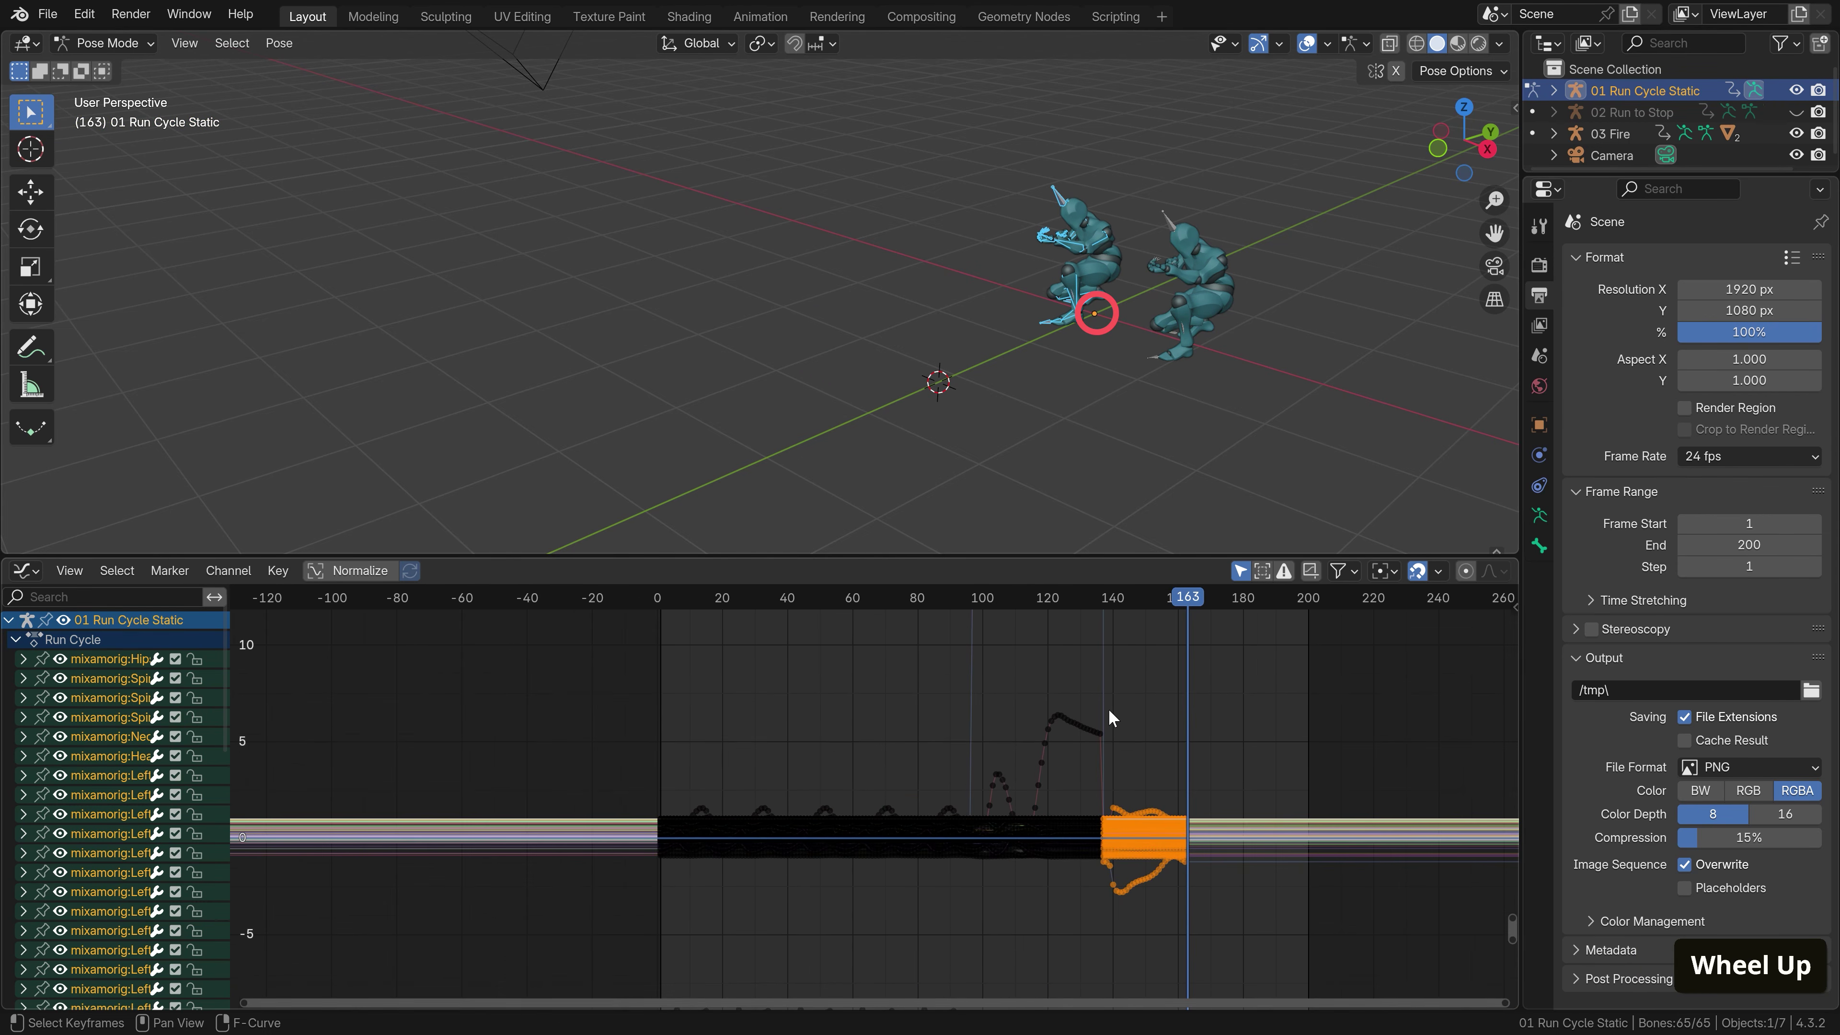
Hide 03 Fire with its children and scrub through the combined animation to frame 161
{"action": "left_click", "coordinate": [1795, 133], "text": "shift"}
{"action": "left_click_drag", "start_coordinate": [1177, 597], "coordinate": [782, 626]}
{"action": "left_click_drag", "start_coordinate": [935, 631], "coordinate": [1143, 637]}
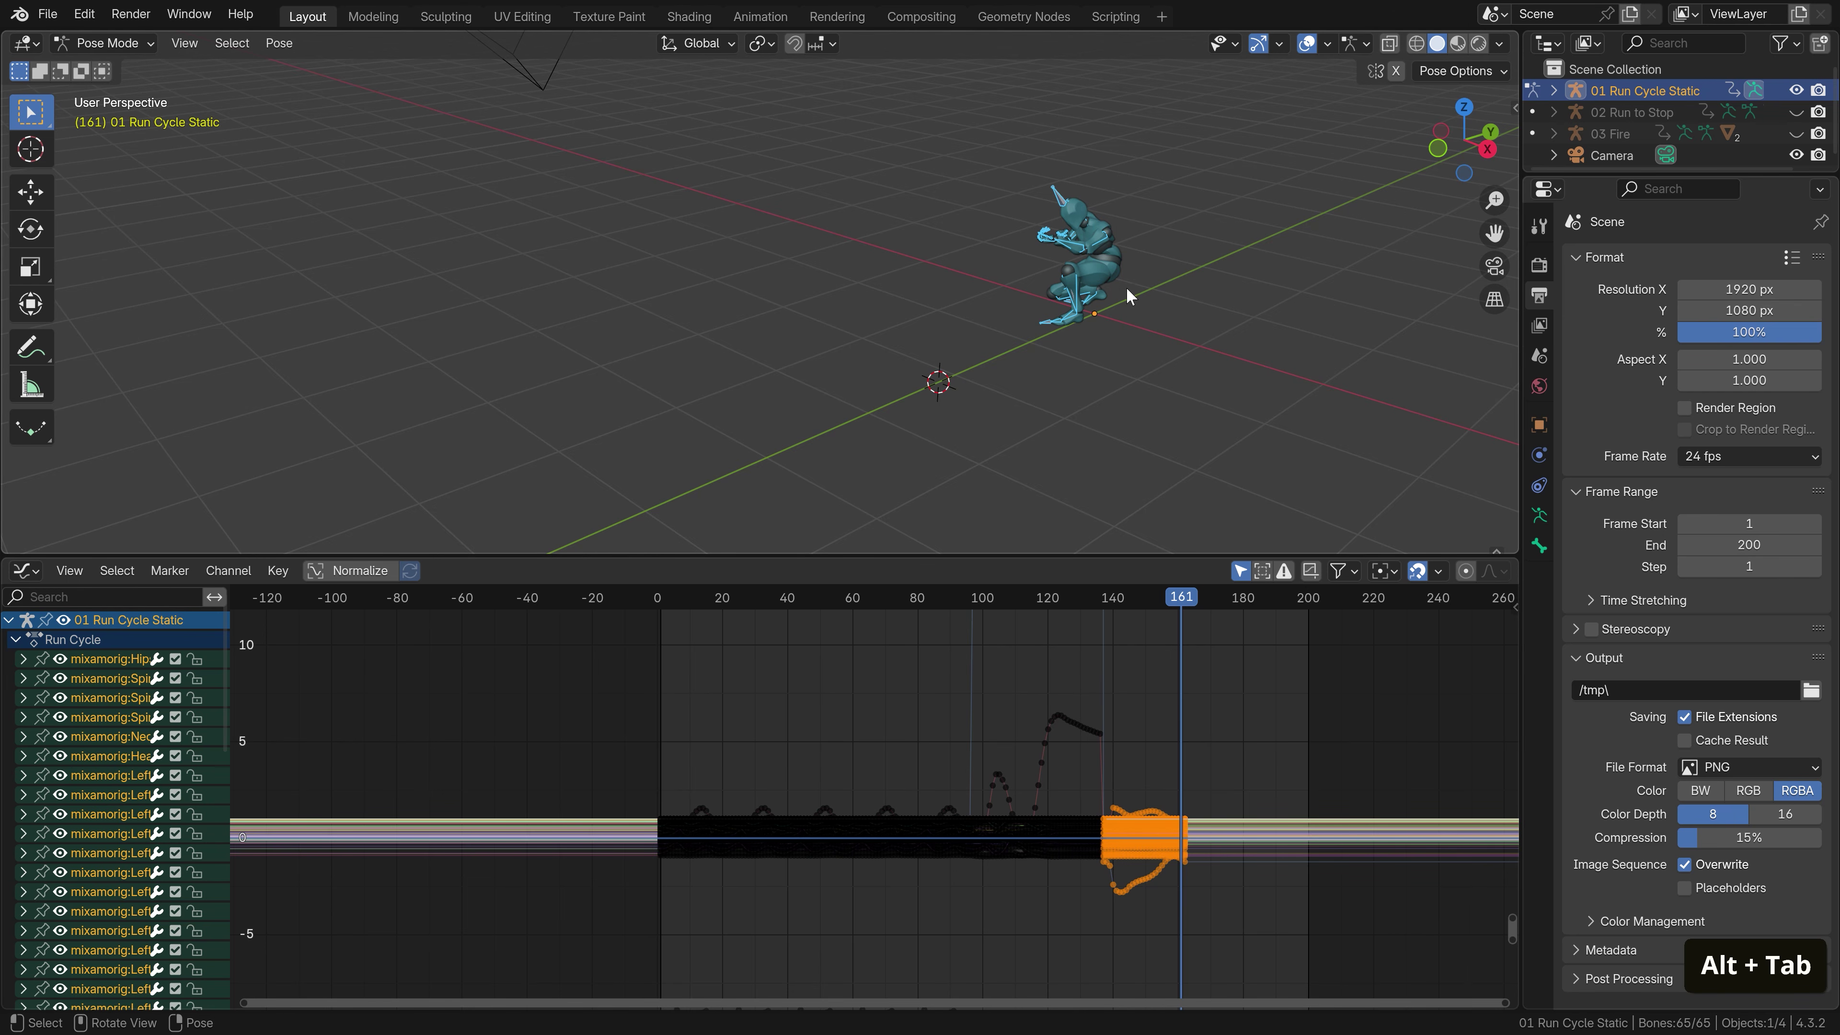
Frame the crouching soldier in the viewport and turn on the Fade Geometry armature overlay
{"action": "middle_click", "coordinate": [1128, 256]}
{"action": "key", "text": "KP_Decimal"}
{"action": "middle_click_drag", "start_coordinate": [1128, 256], "coordinate": [1088, 213]}
{"action": "left_click", "coordinate": [1365, 45]}
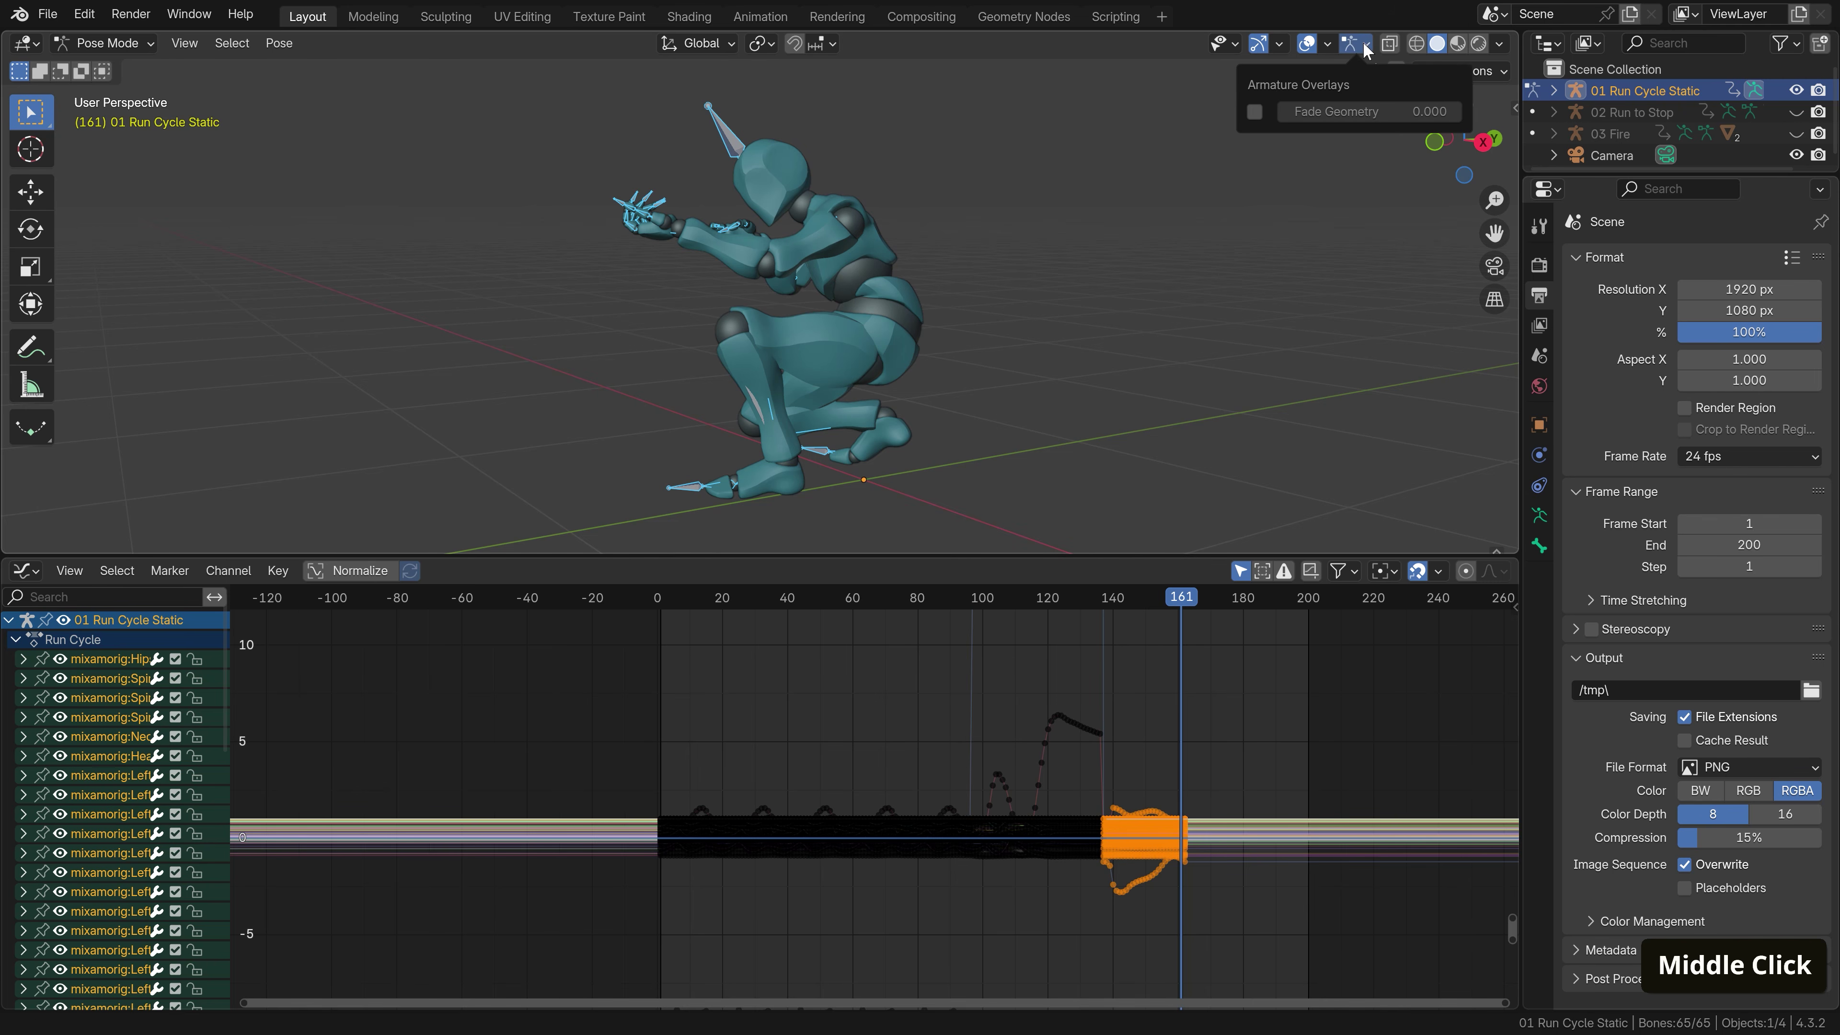
{"action": "left_click", "coordinate": [1256, 111]}
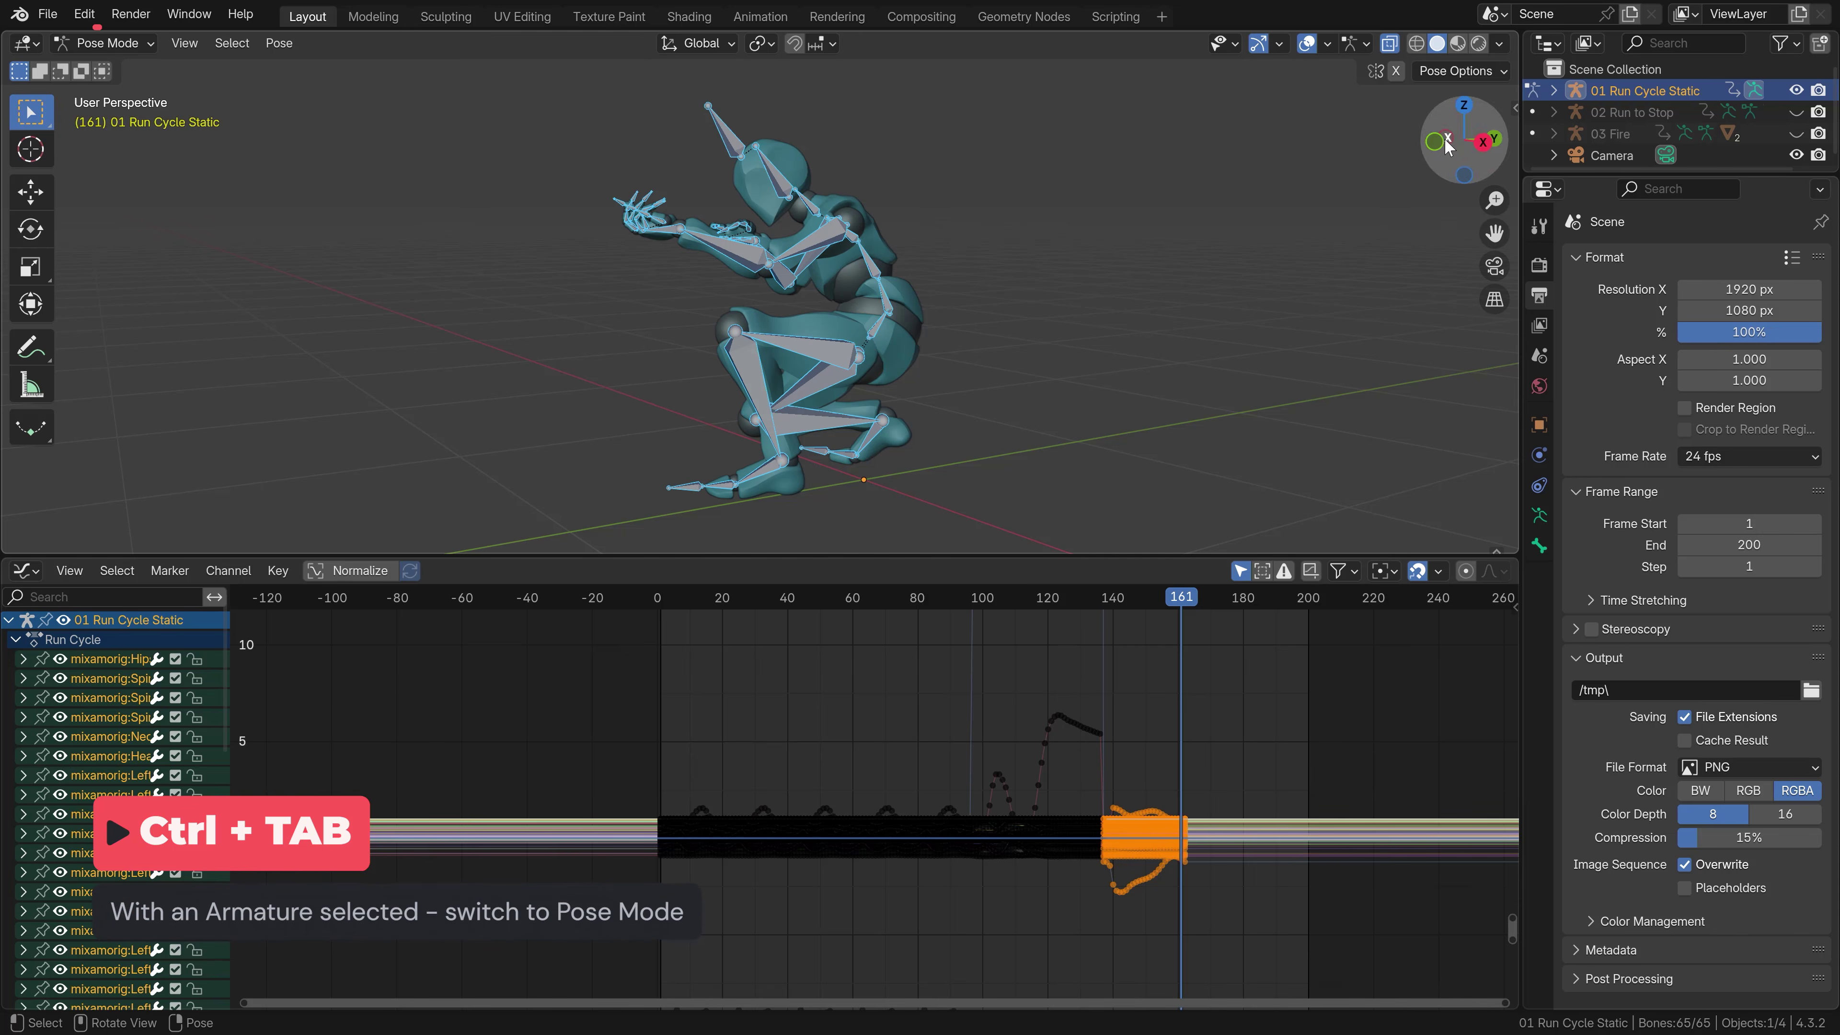
Select the mixamorig:Hips bone from the armature's pose hierarchy, inspect it on the model, and expand its animation channels
{"action": "left_click", "coordinate": [1552, 91]}
{"action": "scroll", "coordinate": [1557, 93], "scroll_direction": "down", "scroll_amount": 3}
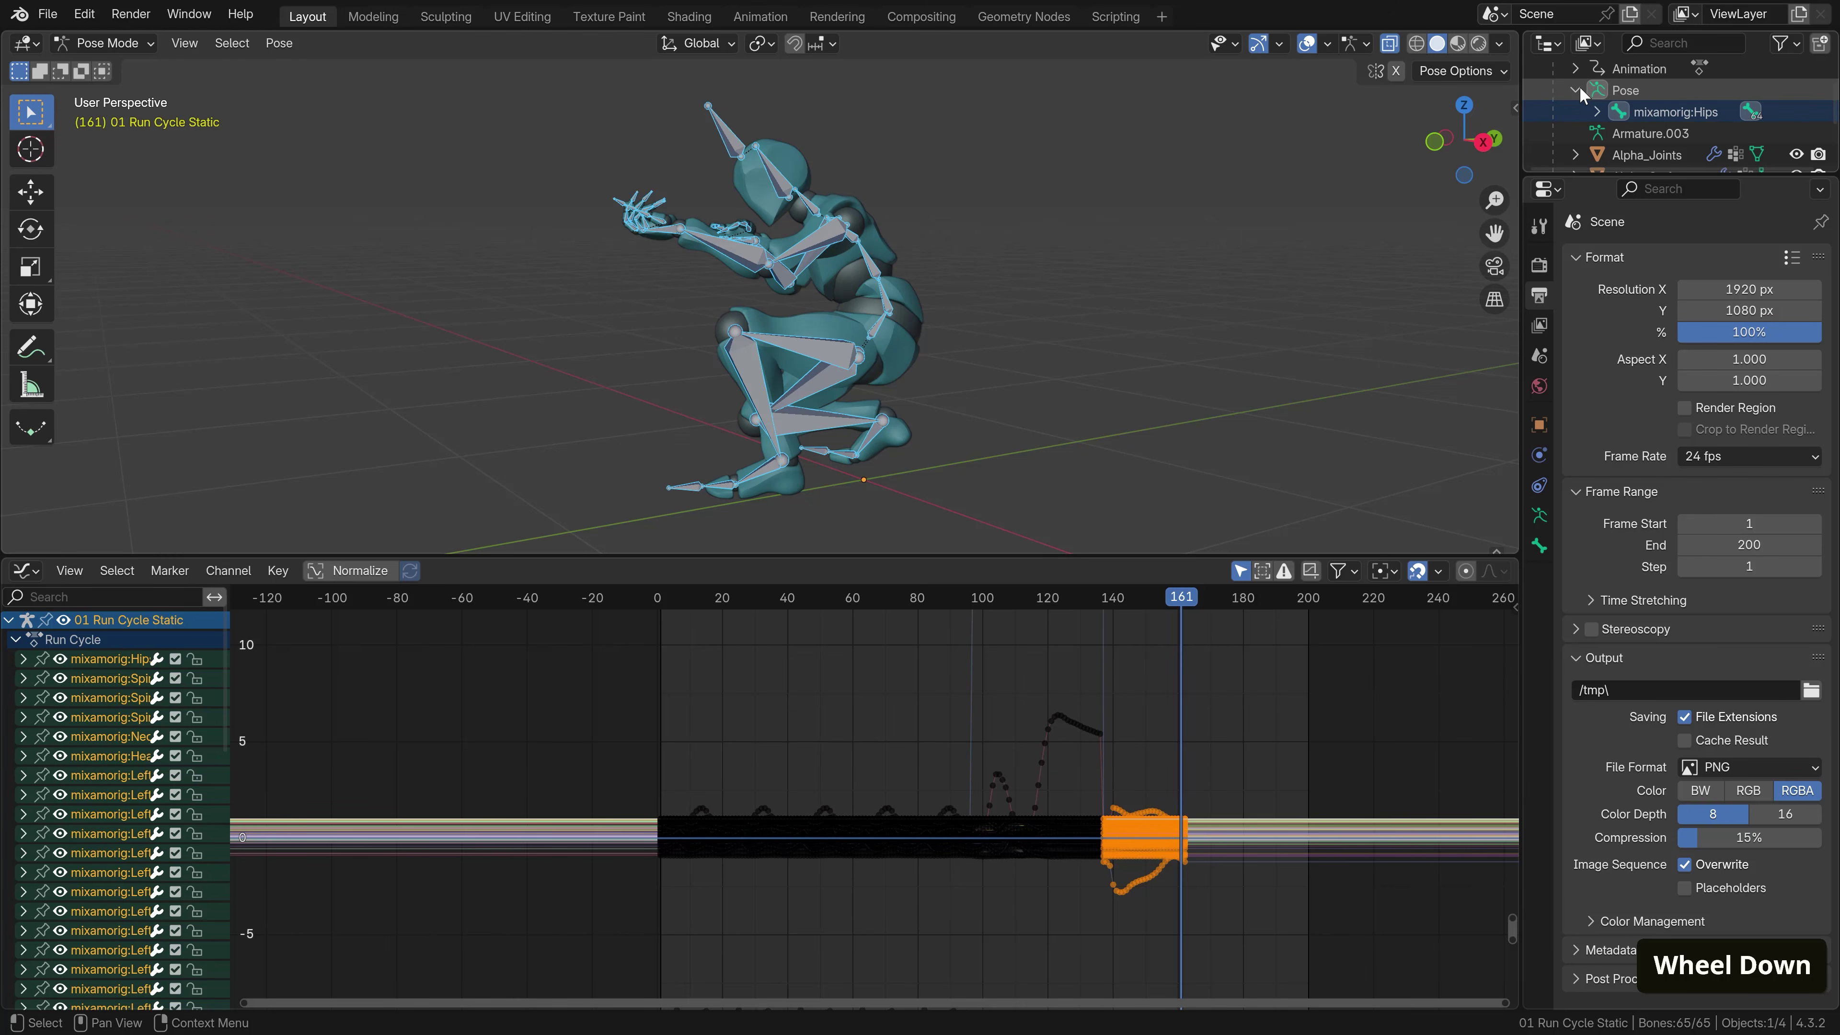
{"action": "left_click", "coordinate": [1742, 113]}
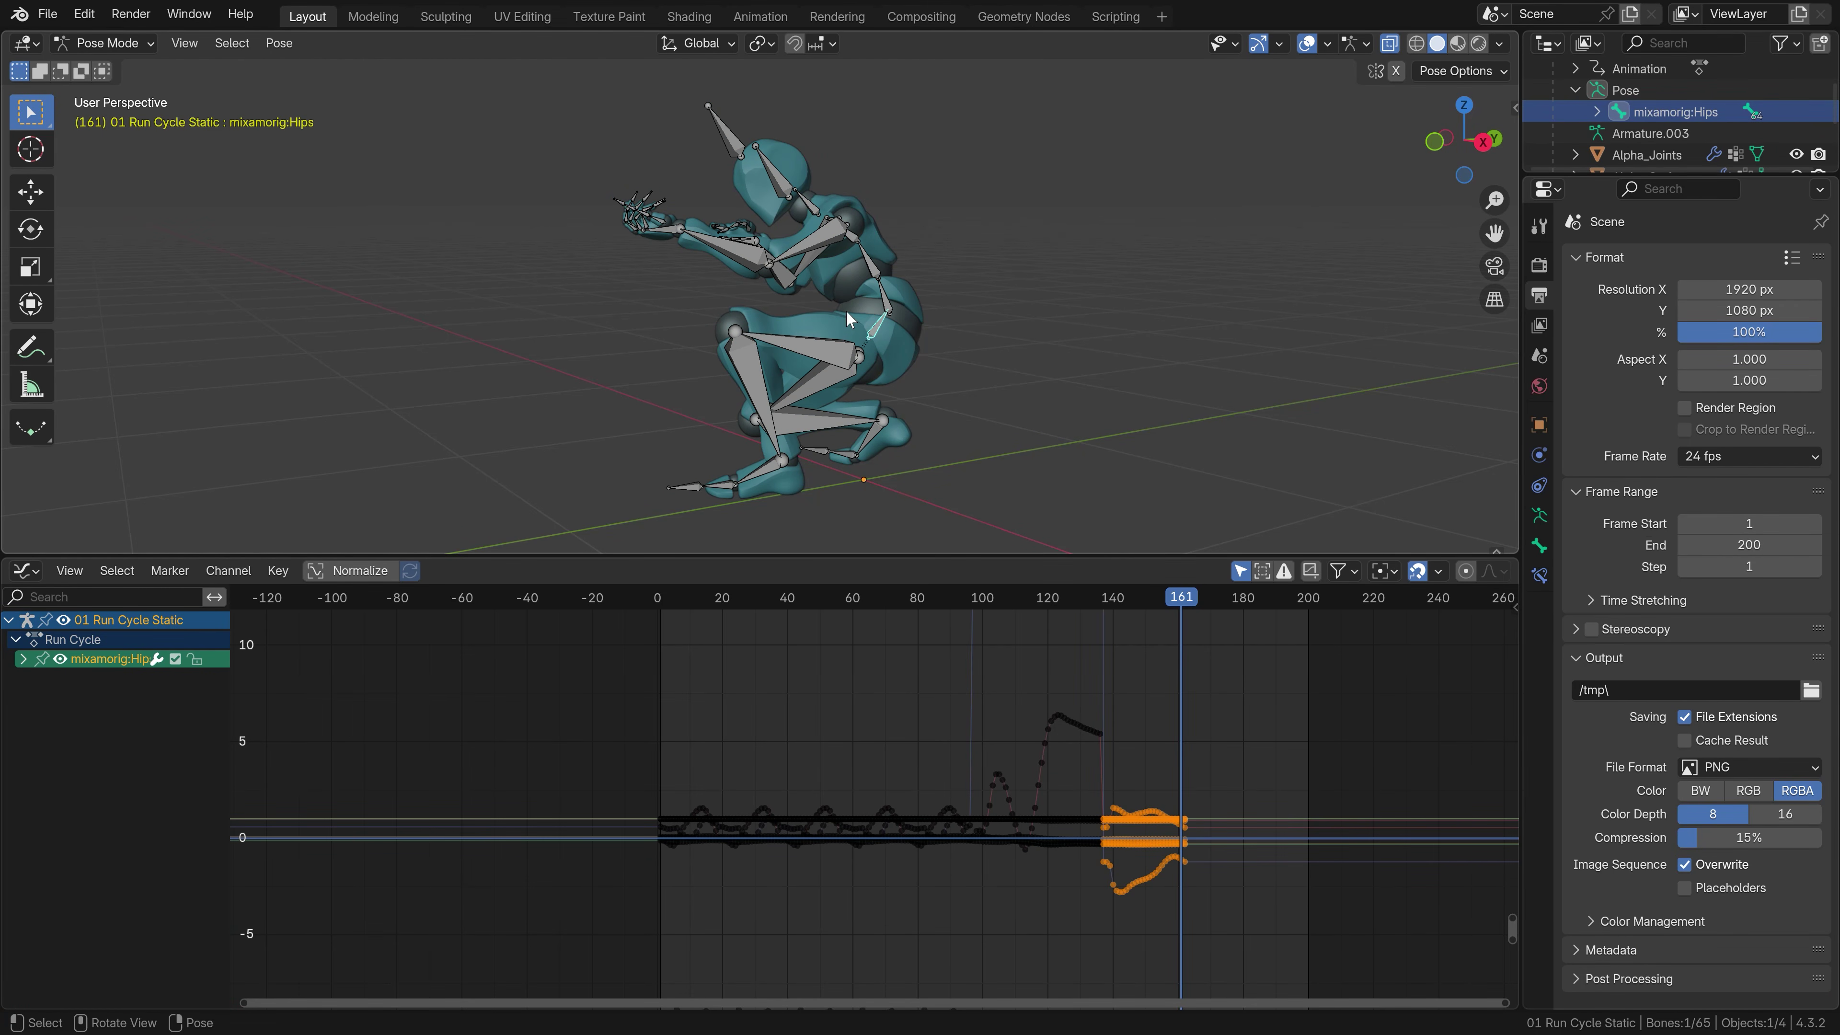
{"action": "key", "text": "KP_Decimal"}
{"action": "middle_click_drag", "start_coordinate": [983, 337], "coordinate": [792, 345]}
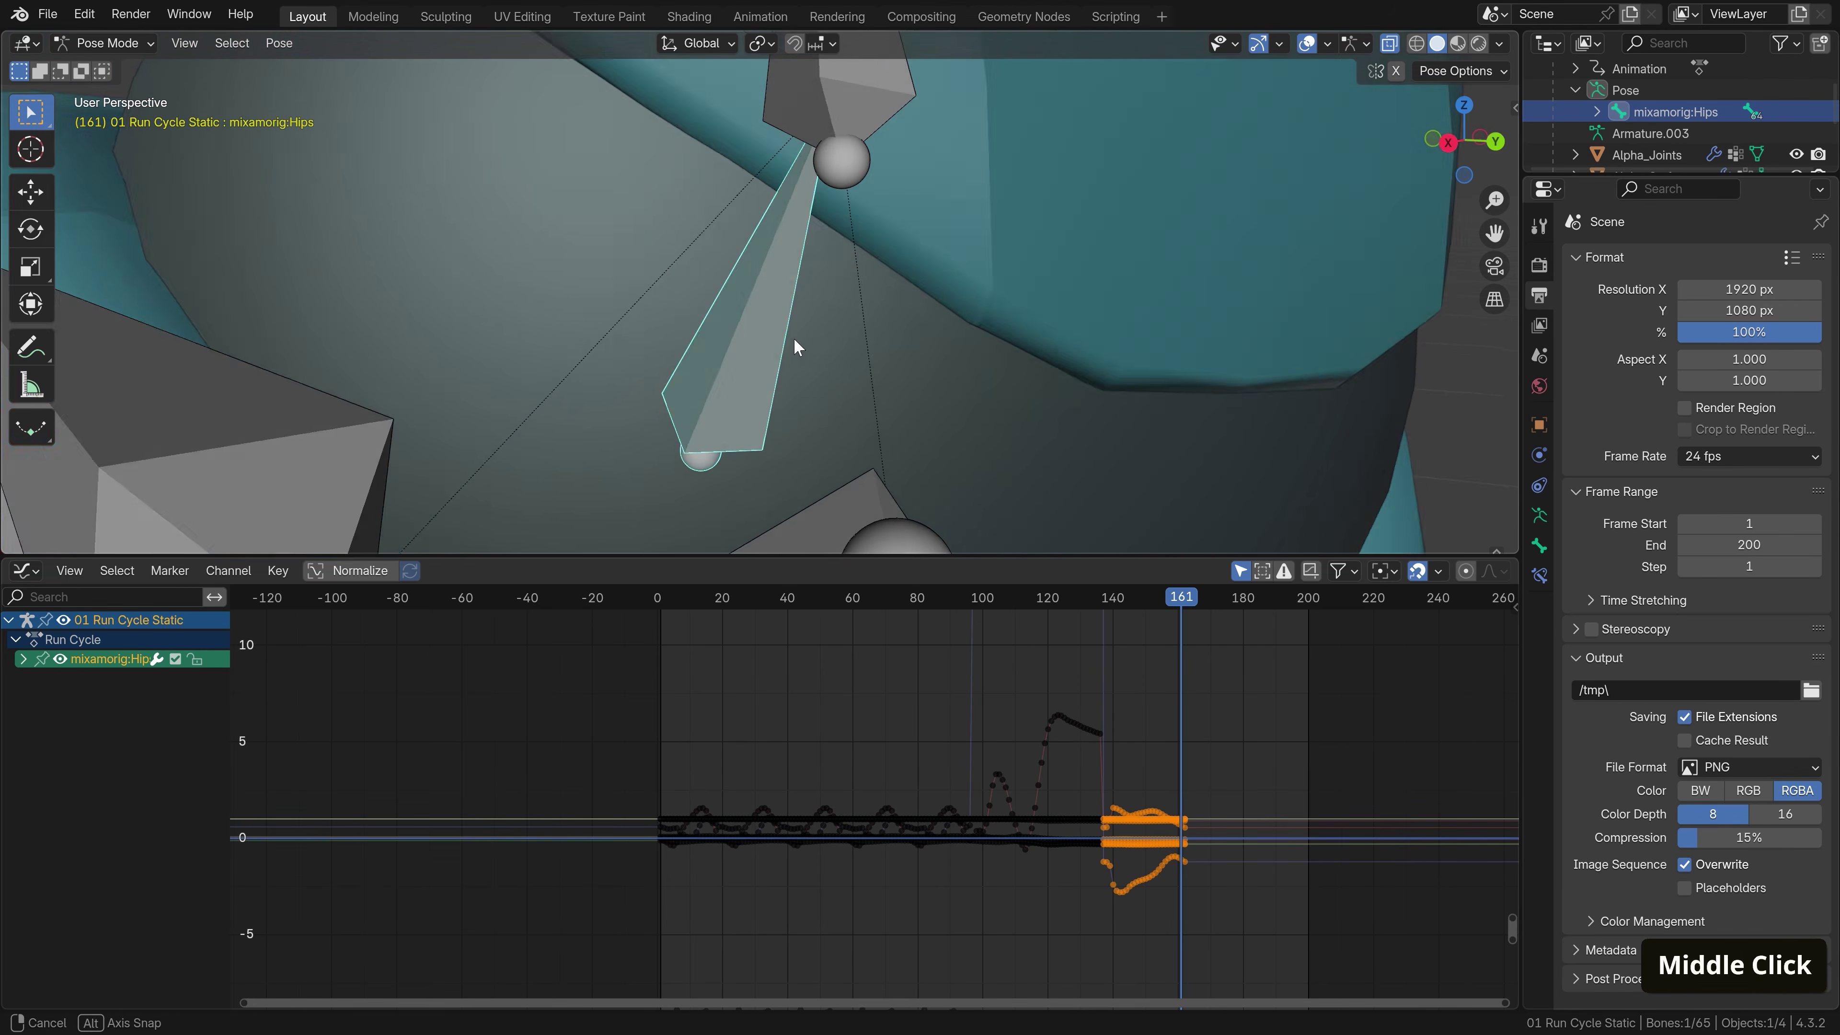
{"action": "scroll", "coordinate": [624, 328], "scroll_direction": "down", "scroll_amount": 2}
{"action": "scroll", "coordinate": [625, 331], "scroll_direction": "down", "scroll_amount": 5}
{"action": "mouse_move", "coordinate": [626, 331]}
{"action": "middle_mouse_down"}
{"action": "mouse_move", "coordinate": [563, 300]}
{"action": "mouse_move", "coordinate": [486, 316]}
{"action": "middle_mouse_up"}
{"action": "scroll", "coordinate": [484, 297], "scroll_direction": "down", "scroll_amount": 3}
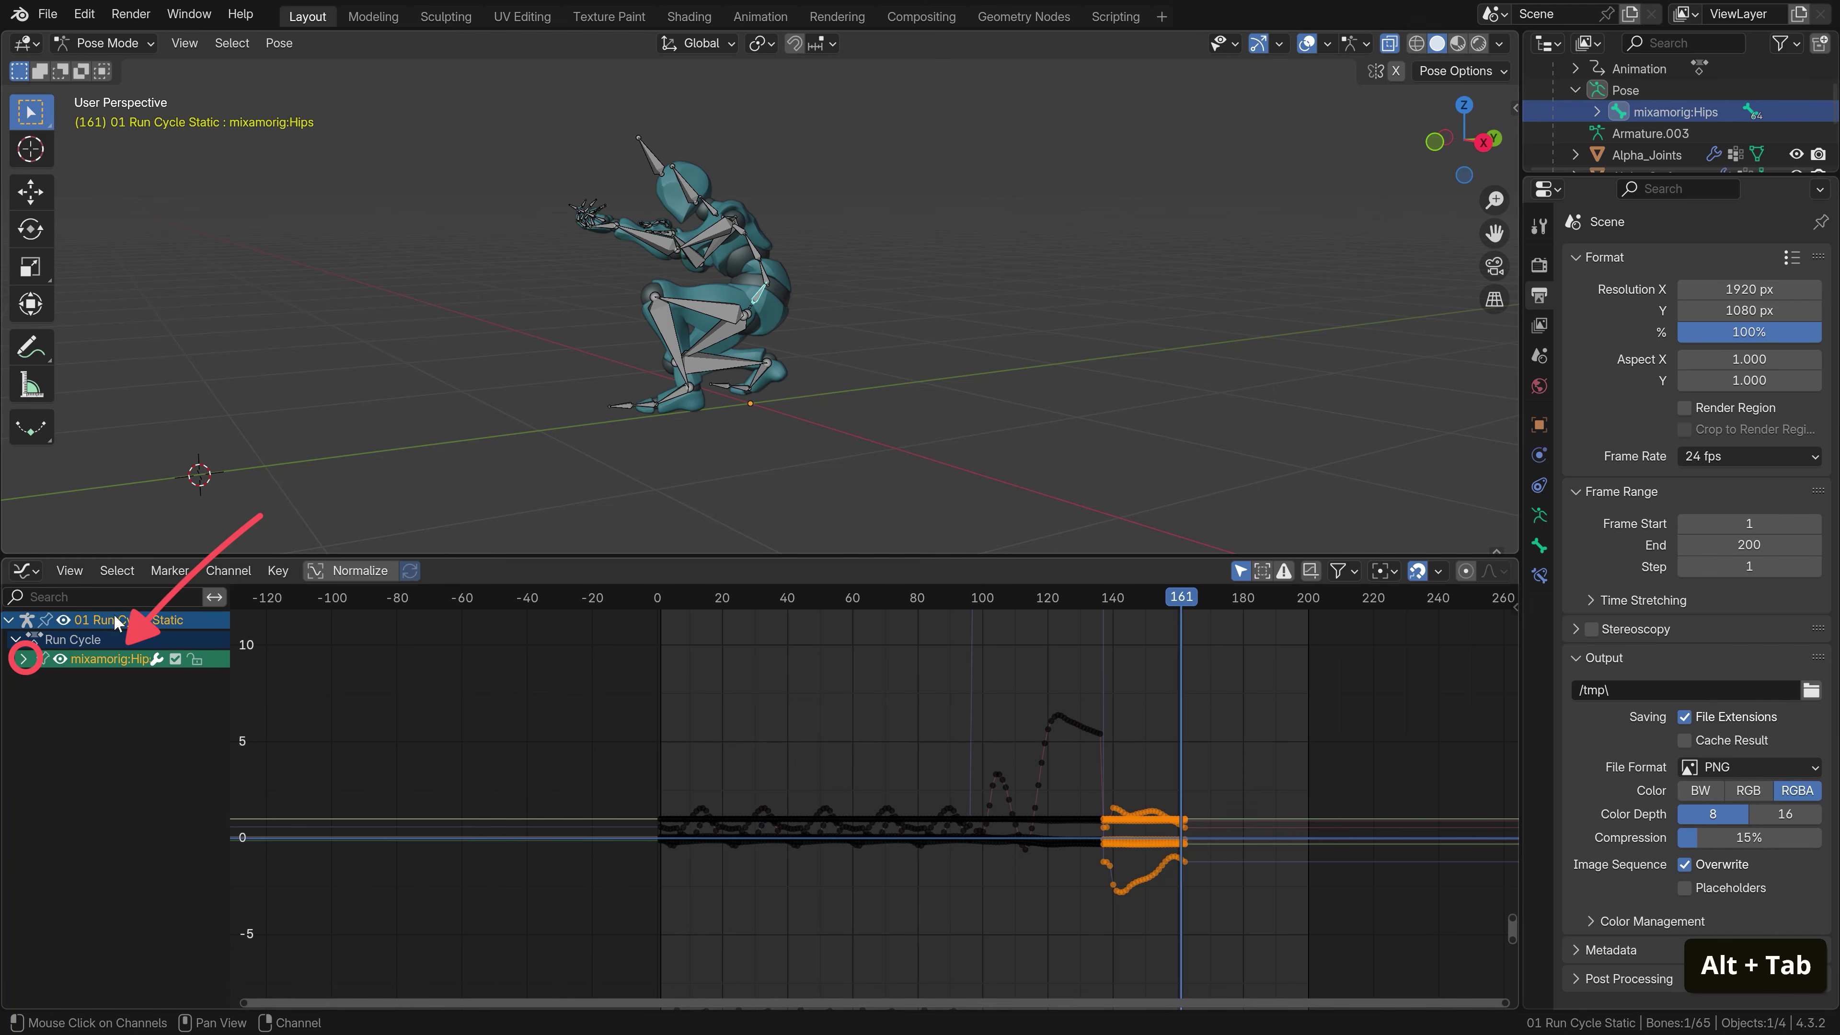
{"action": "left_click", "coordinate": [24, 659]}
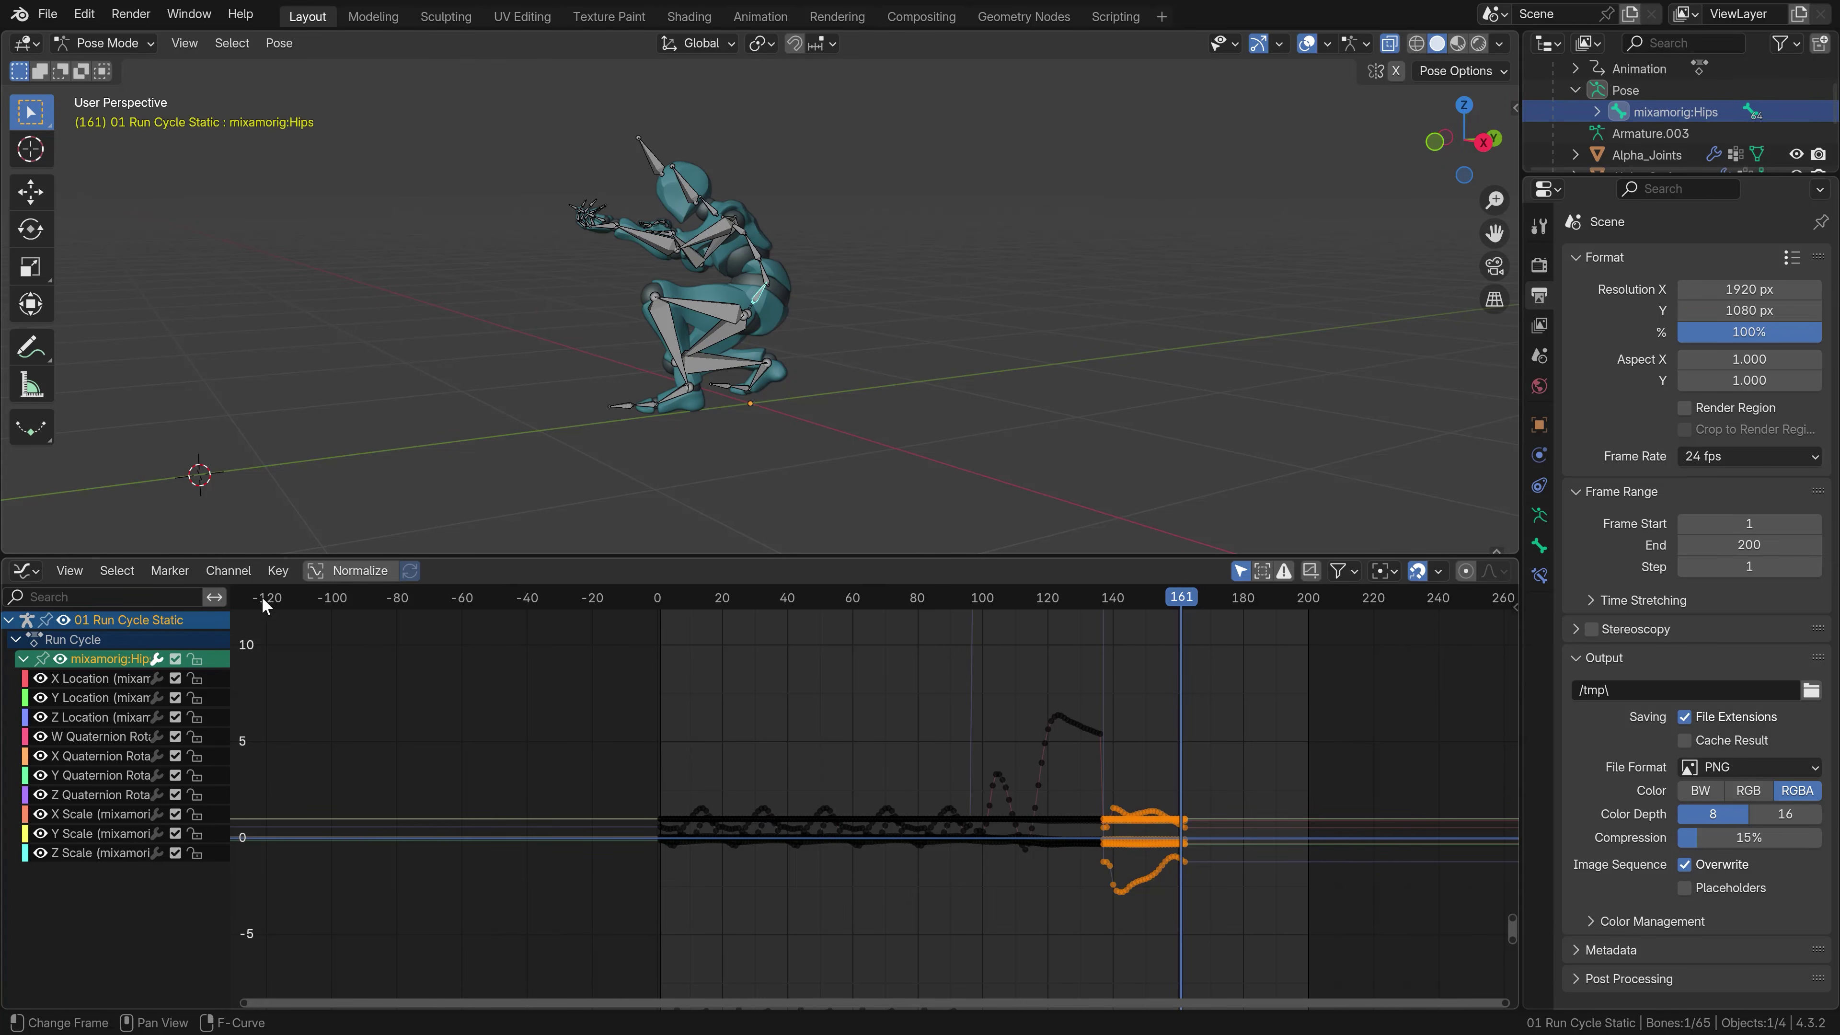
Select all bones, filter the animation channels by "Scale", and delete every scale keyframe
{"action": "key", "text": "a"}
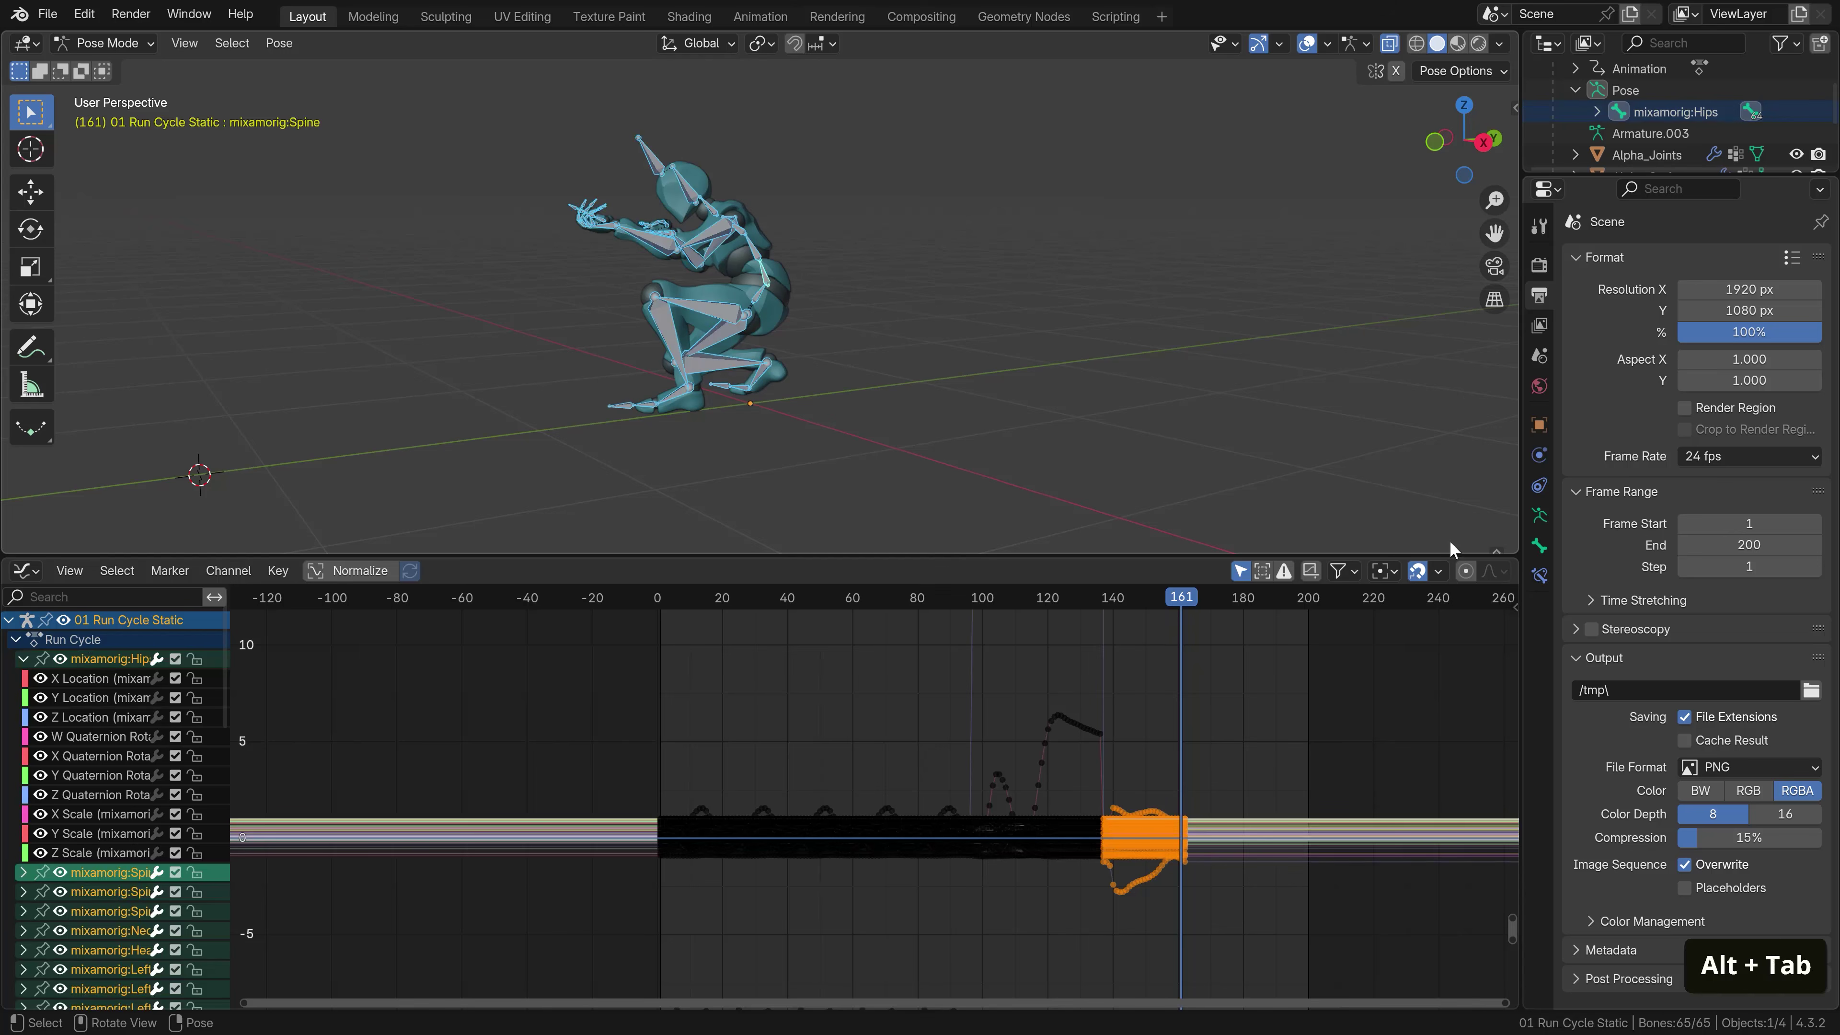
{"action": "left_click", "coordinate": [1539, 547]}
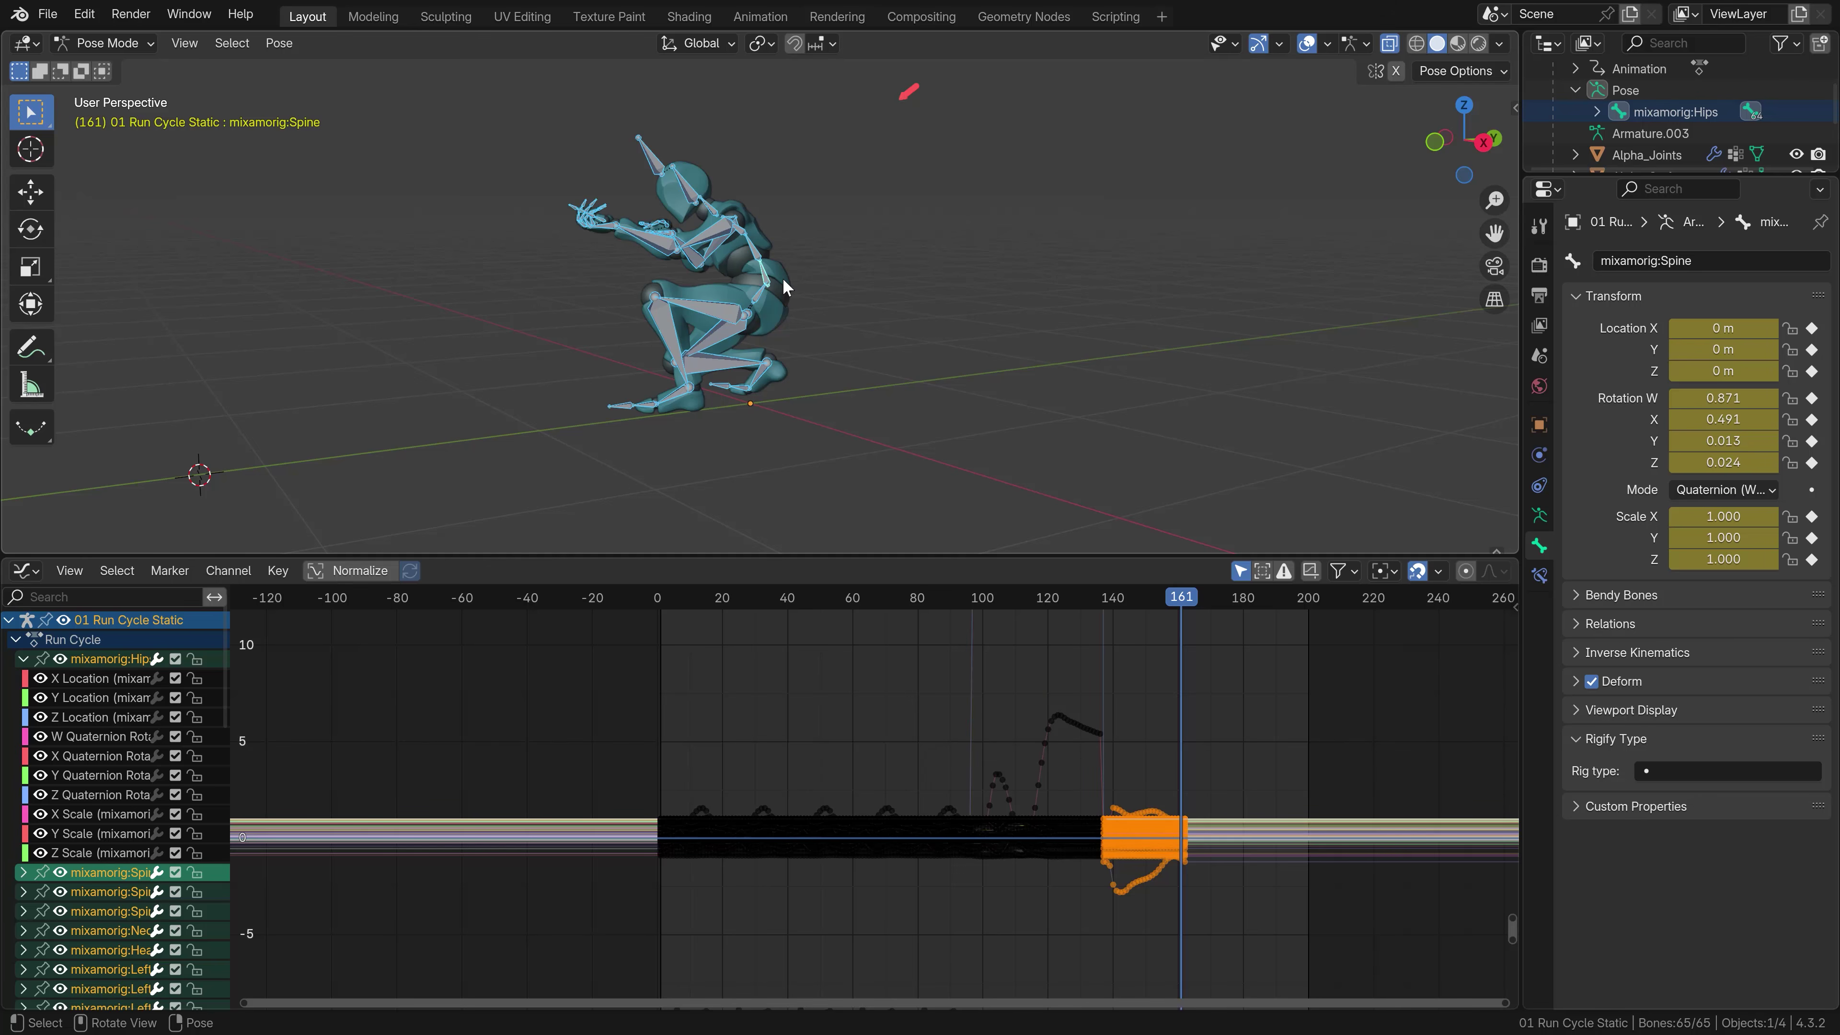
{"action": "left_click", "coordinate": [145, 596]}
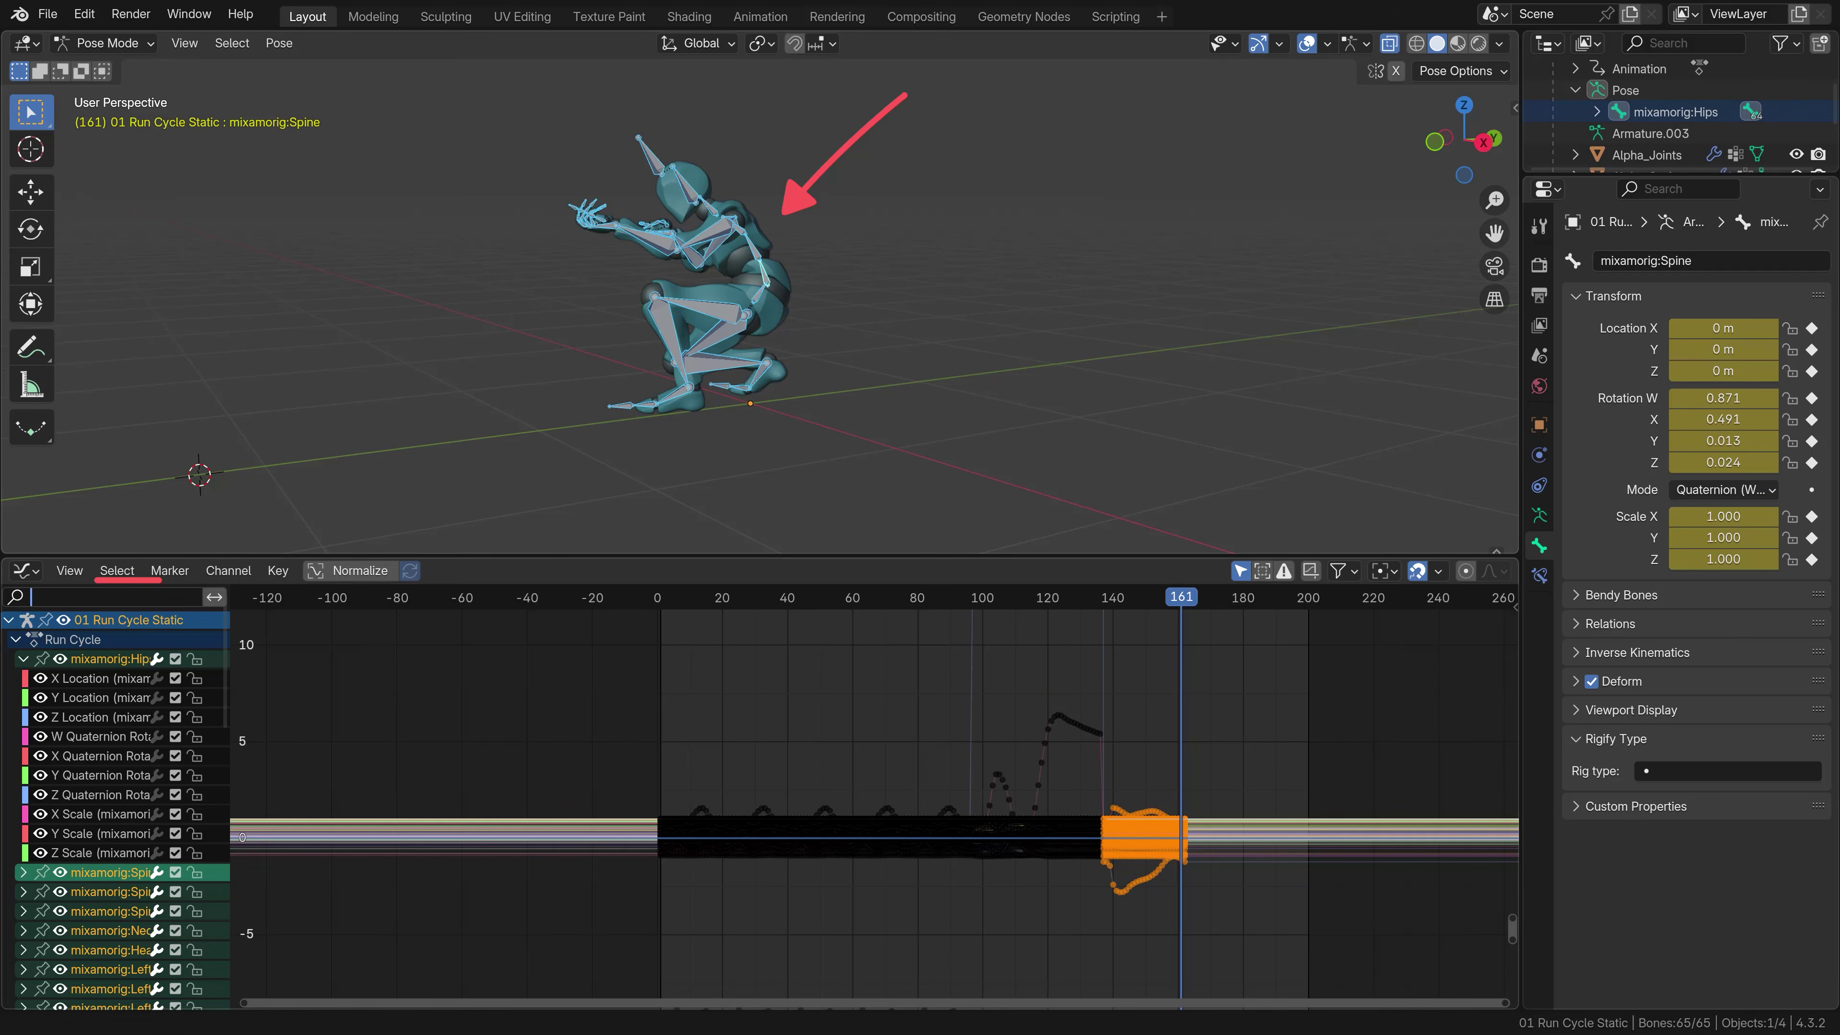
{"action": "type", "text": "Scale"}
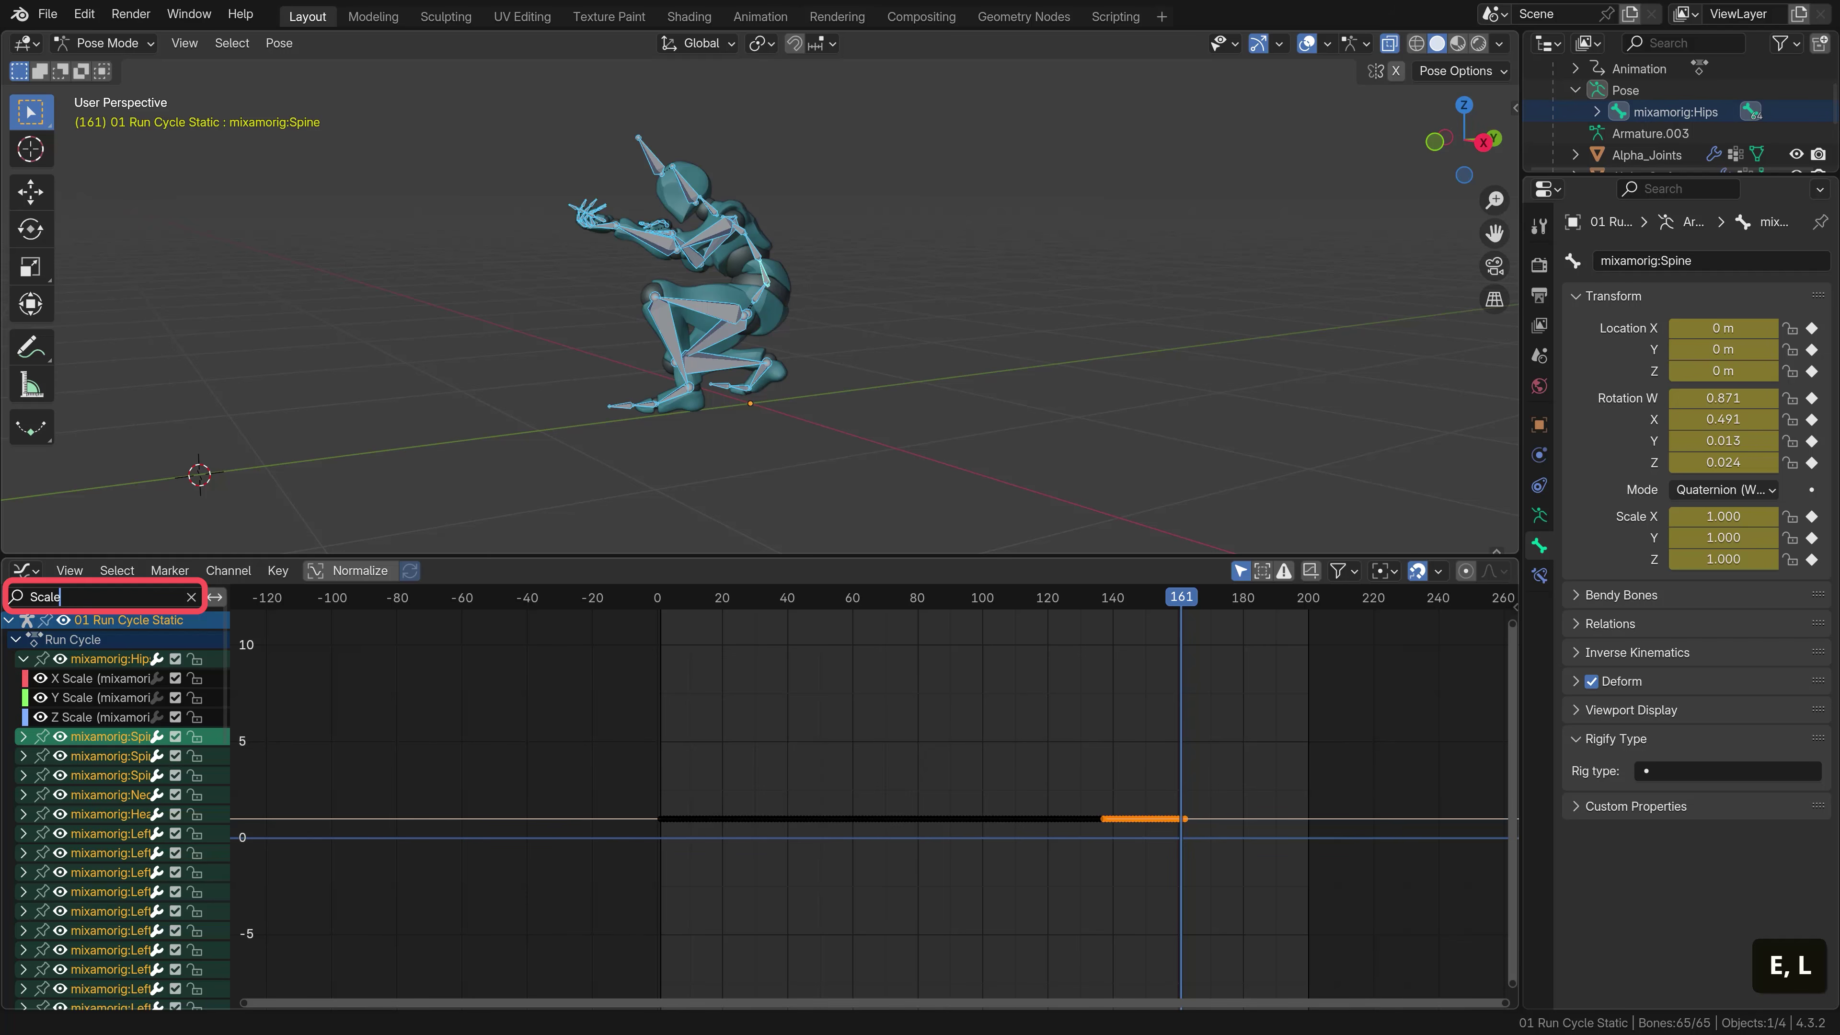
{"action": "type", "text": "a"}
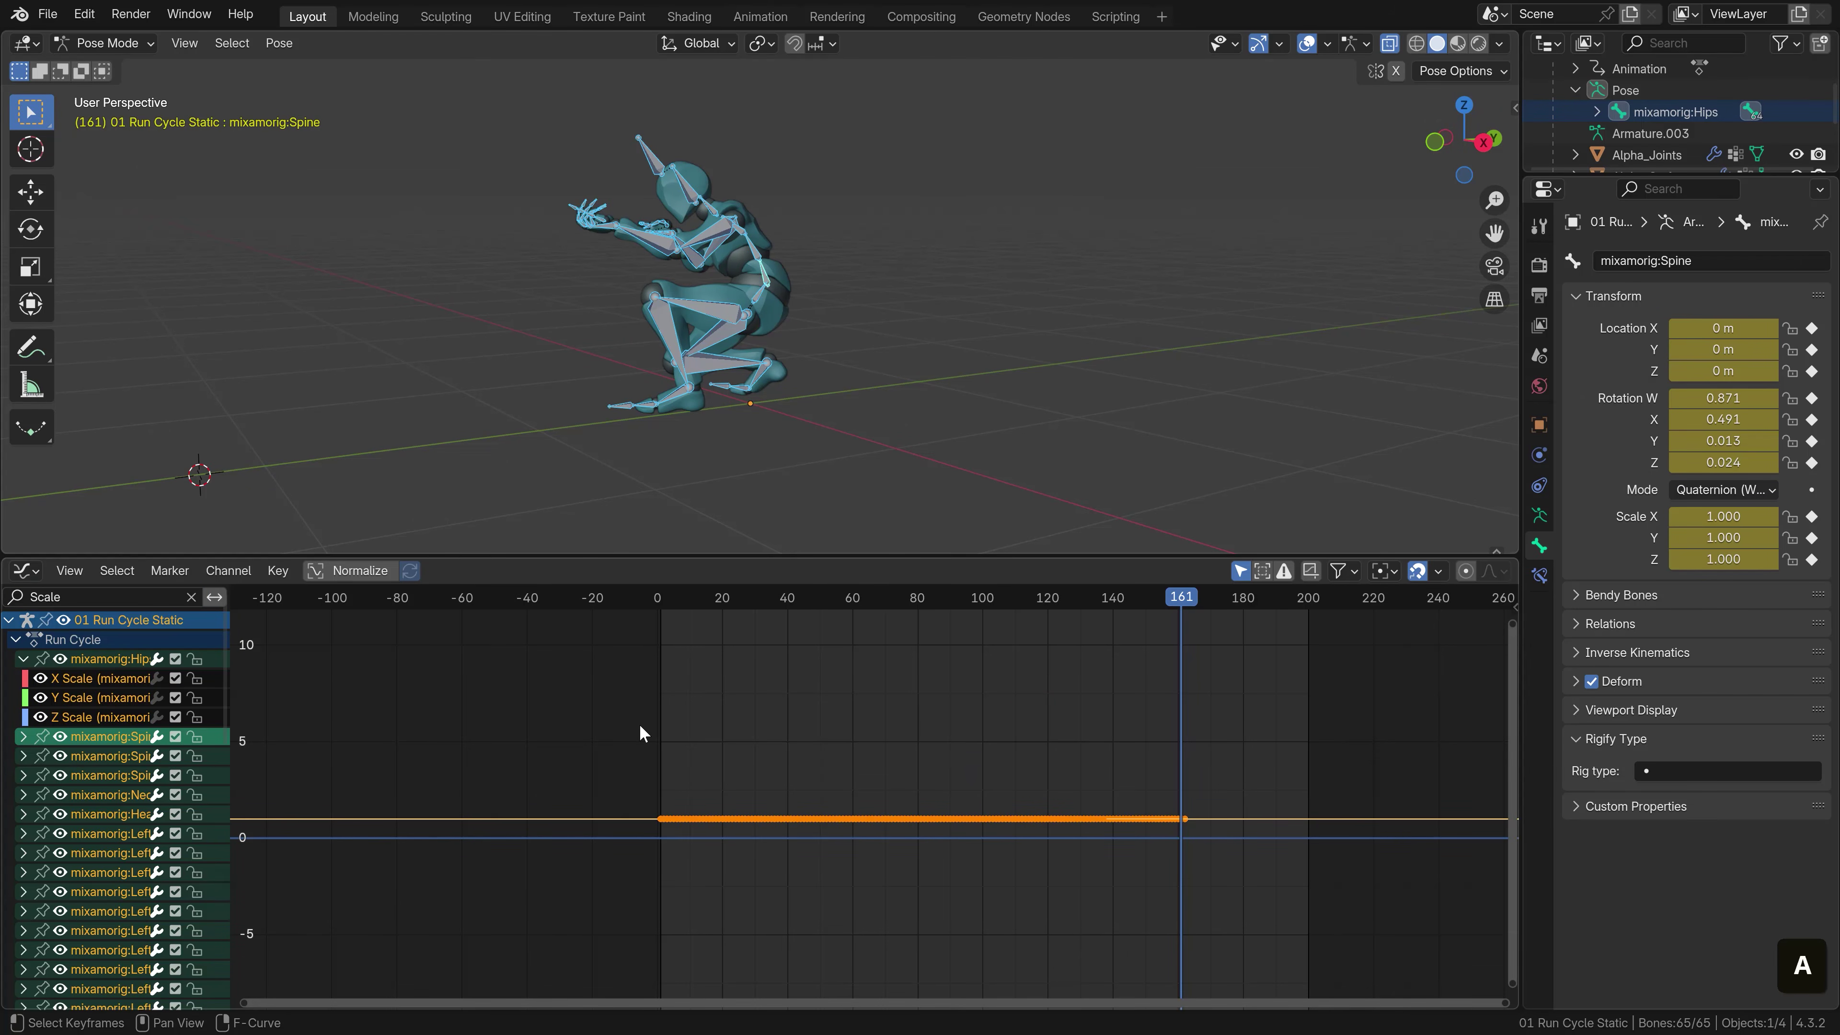
{"action": "key", "text": "Delete"}
Select the hips bone, clear the Scale channel filter, and widen the channel list to pick out its Z Location curve
{"action": "left_click", "coordinate": [758, 297]}
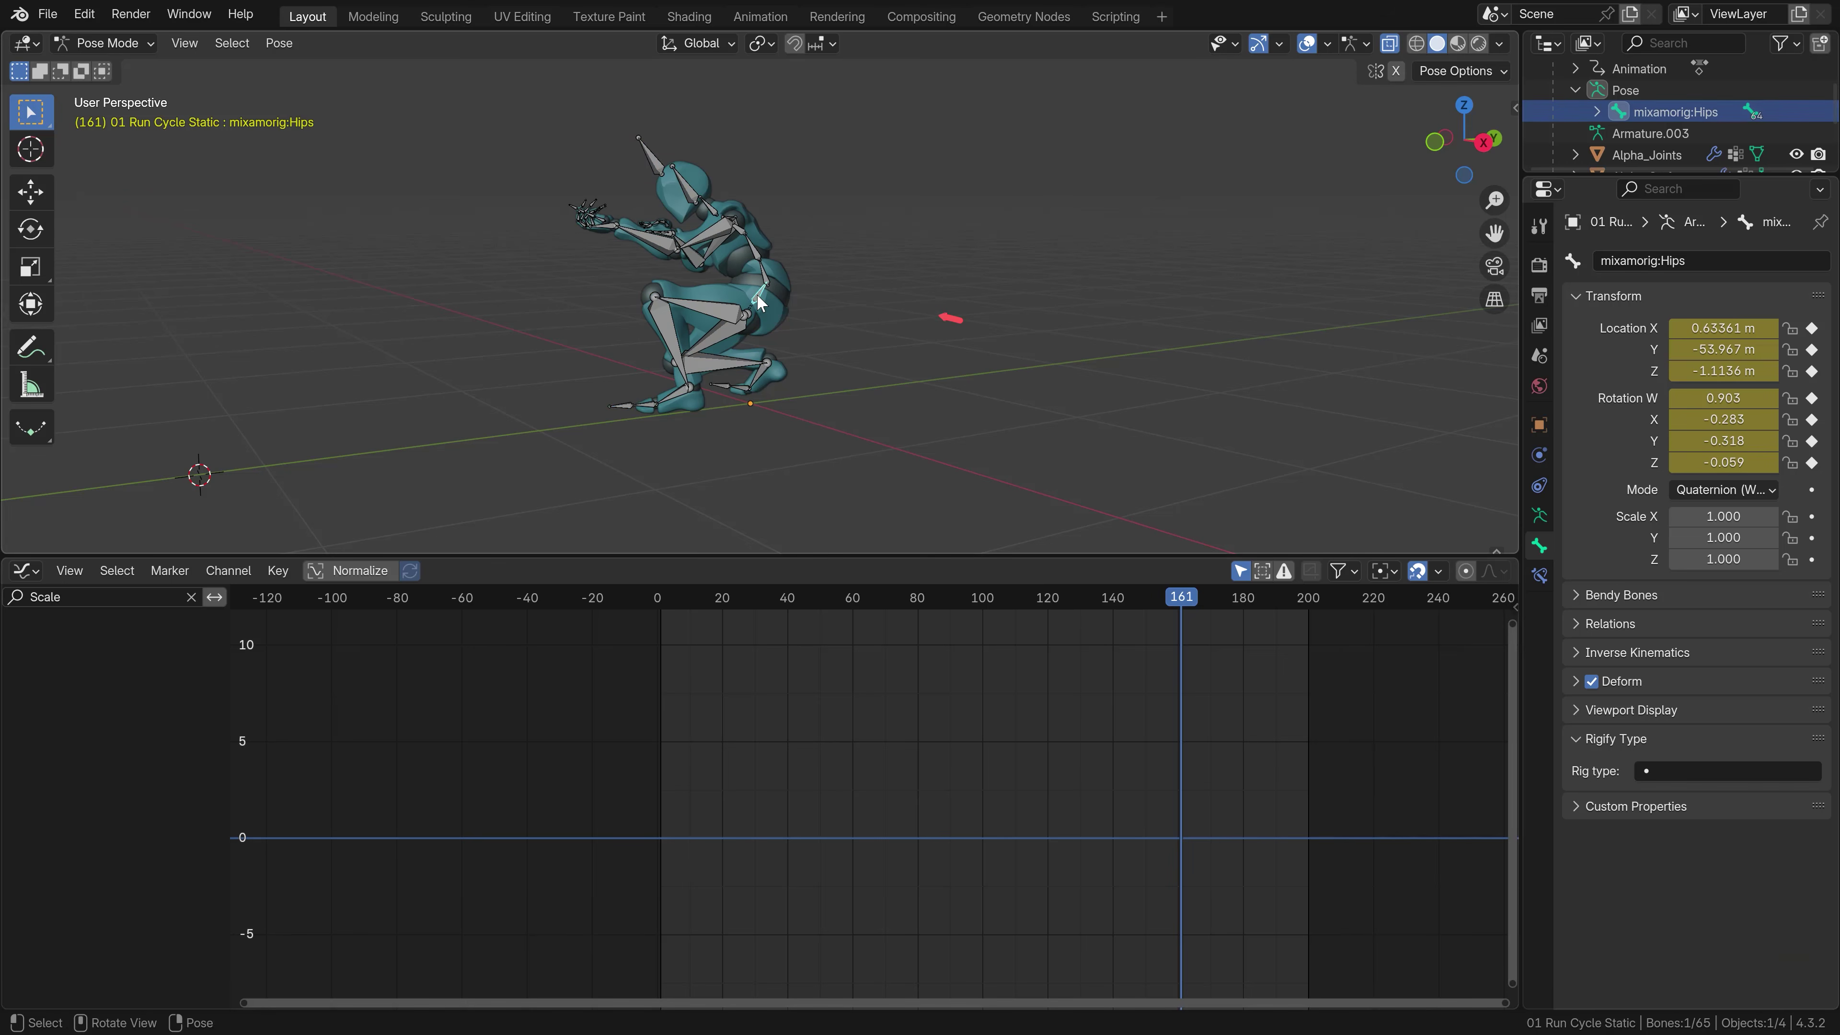
{"action": "left_click", "coordinate": [191, 598]}
{"action": "left_click_drag", "start_coordinate": [229, 690], "coordinate": [467, 692]}
{"action": "left_click", "coordinate": [85, 676]}
{"action": "left_click", "coordinate": [85, 695]}
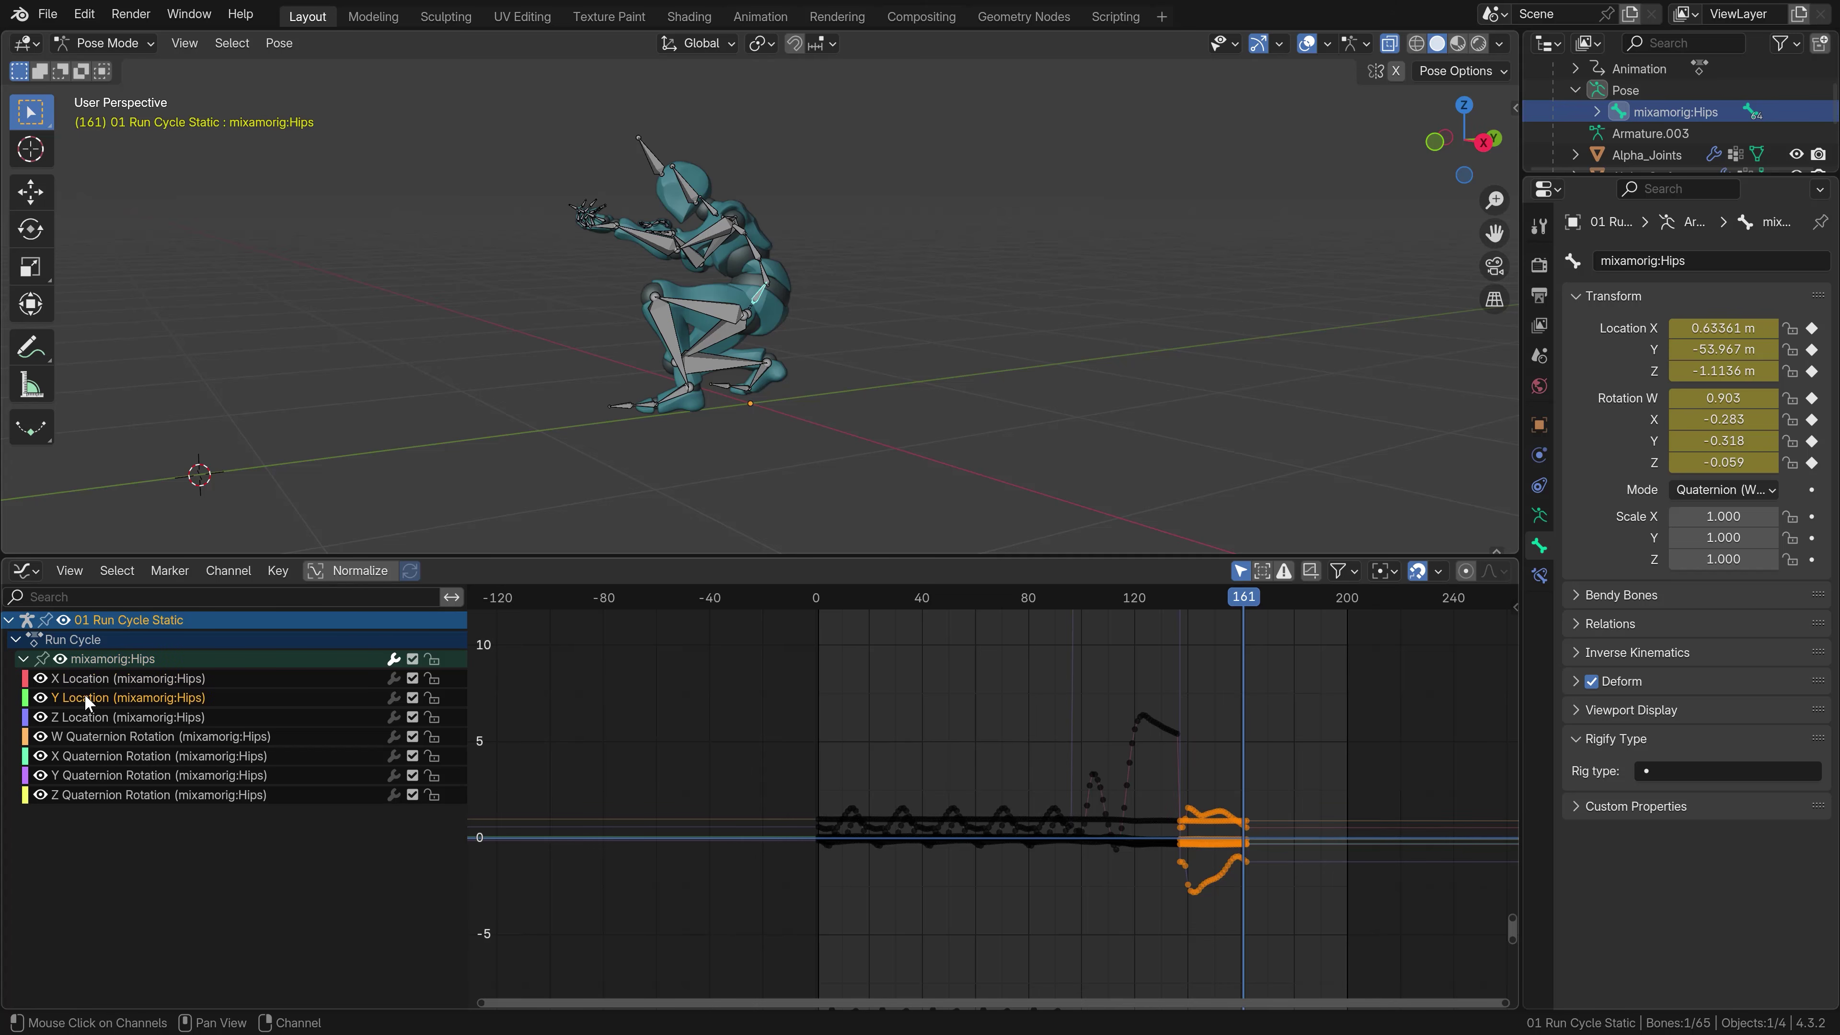
{"action": "left_click", "coordinate": [87, 714]}
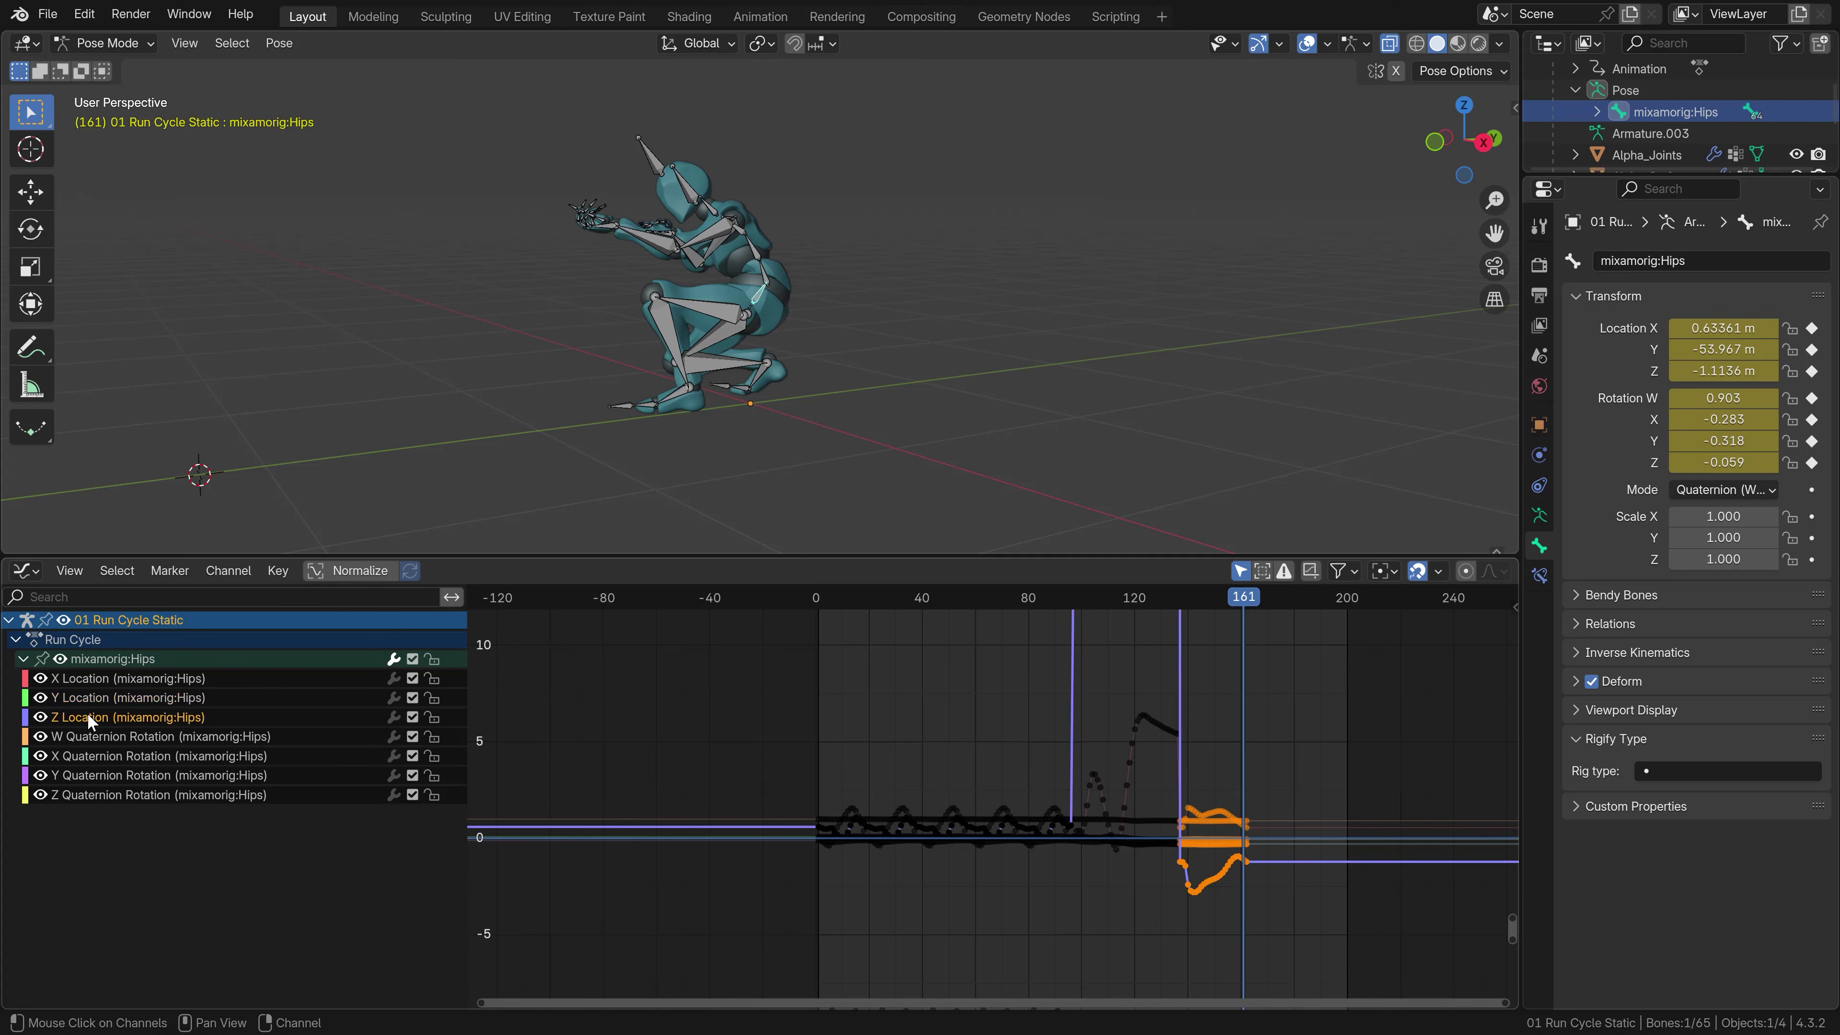
Normalize the hips curves and hide every channel except Z Location
{"action": "left_click", "coordinate": [356, 571]}
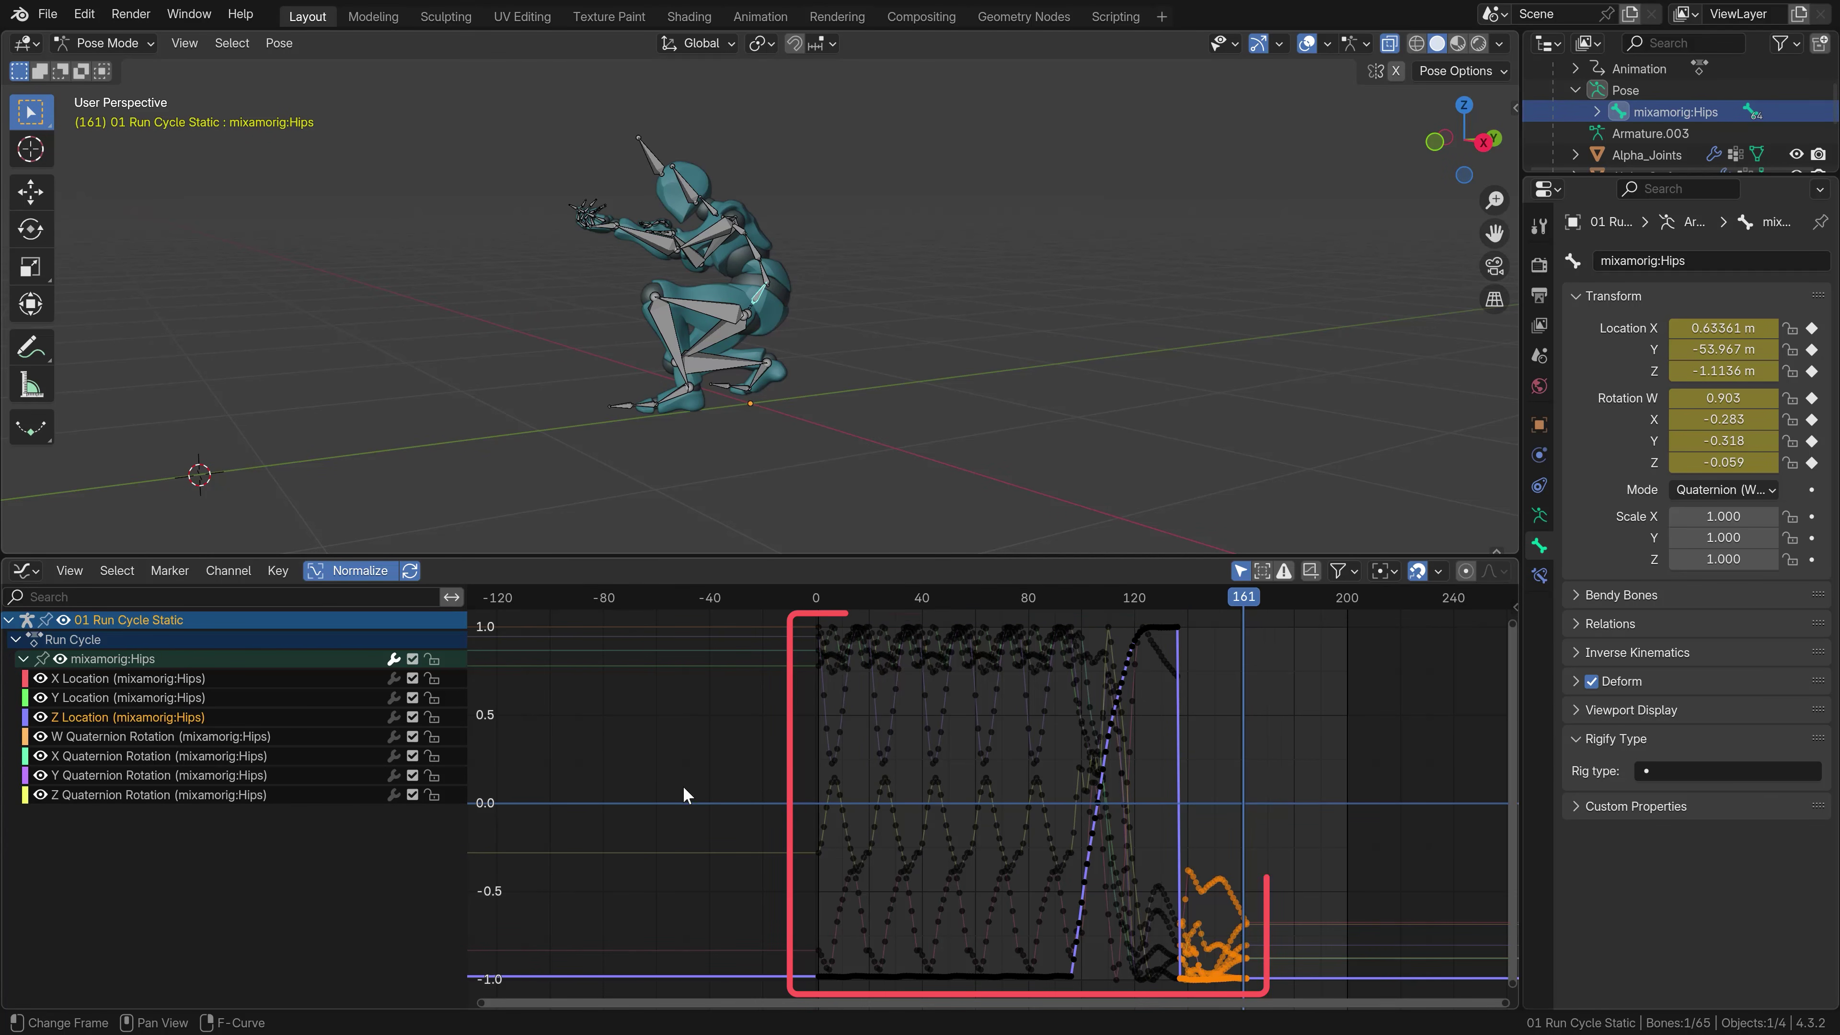
{"action": "key", "text": "a"}
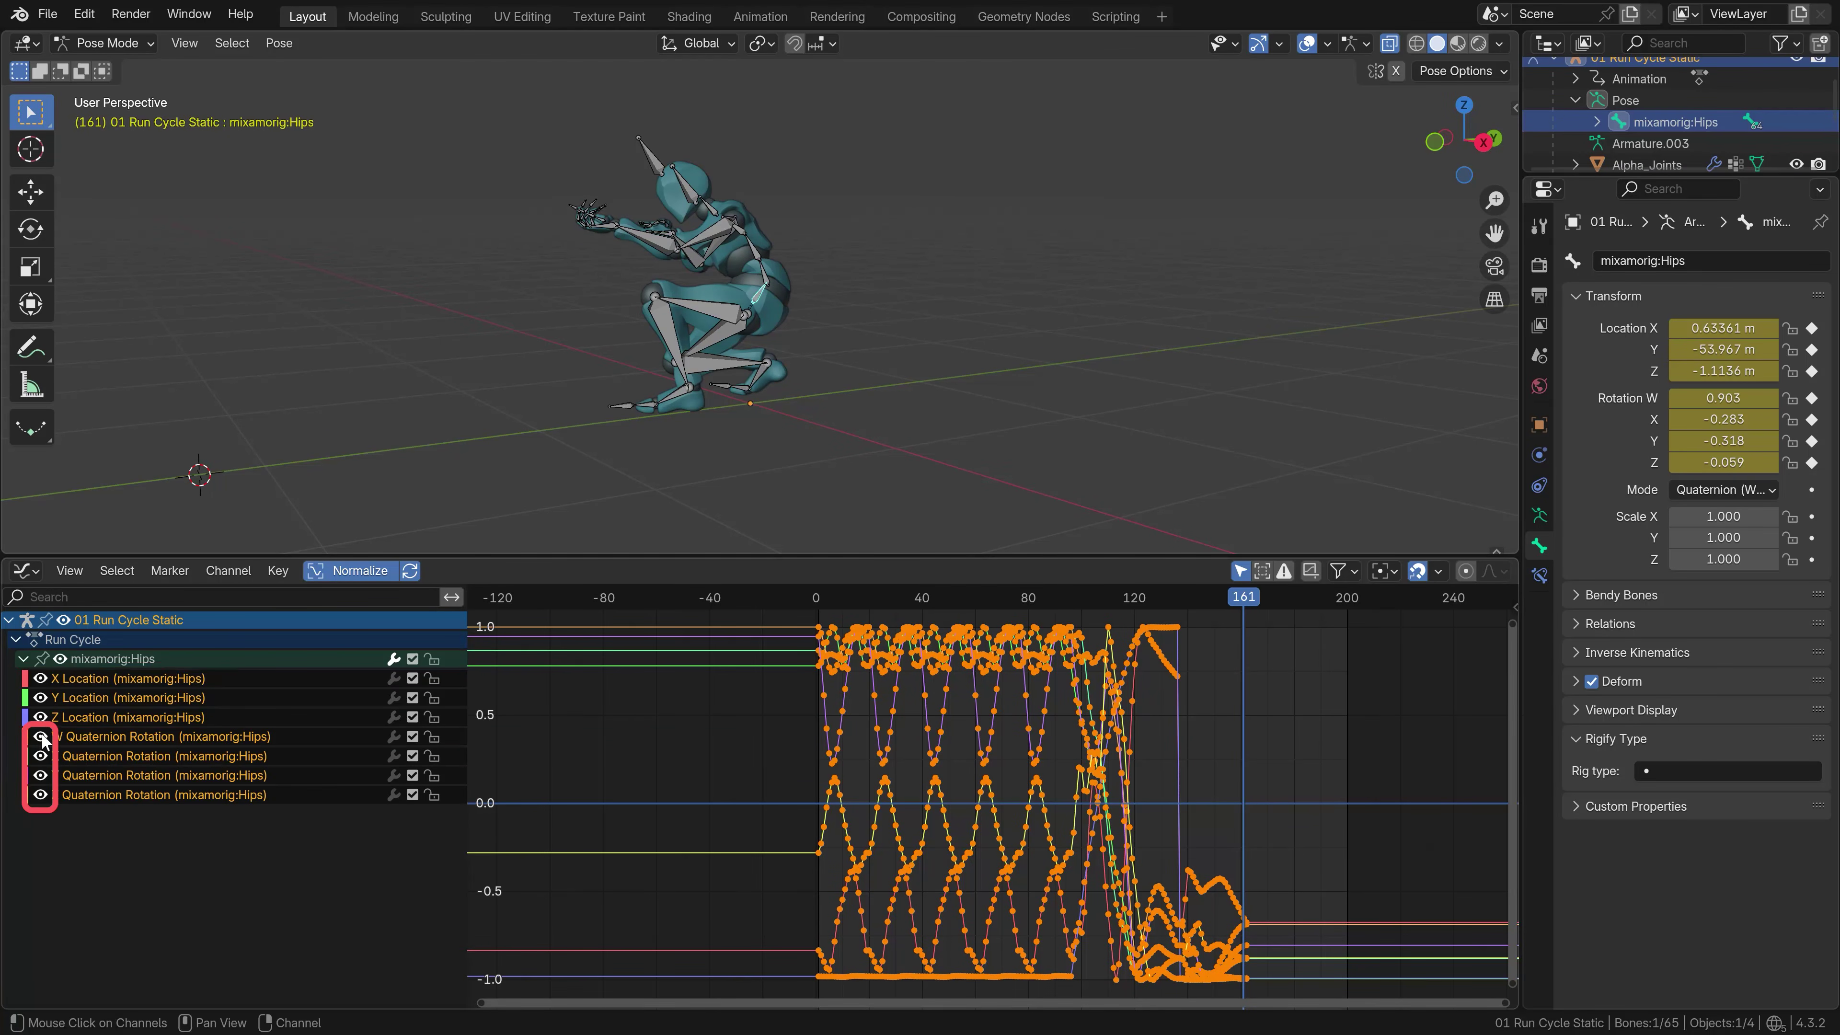
{"action": "left_click_drag", "start_coordinate": [40, 735], "coordinate": [42, 796]}
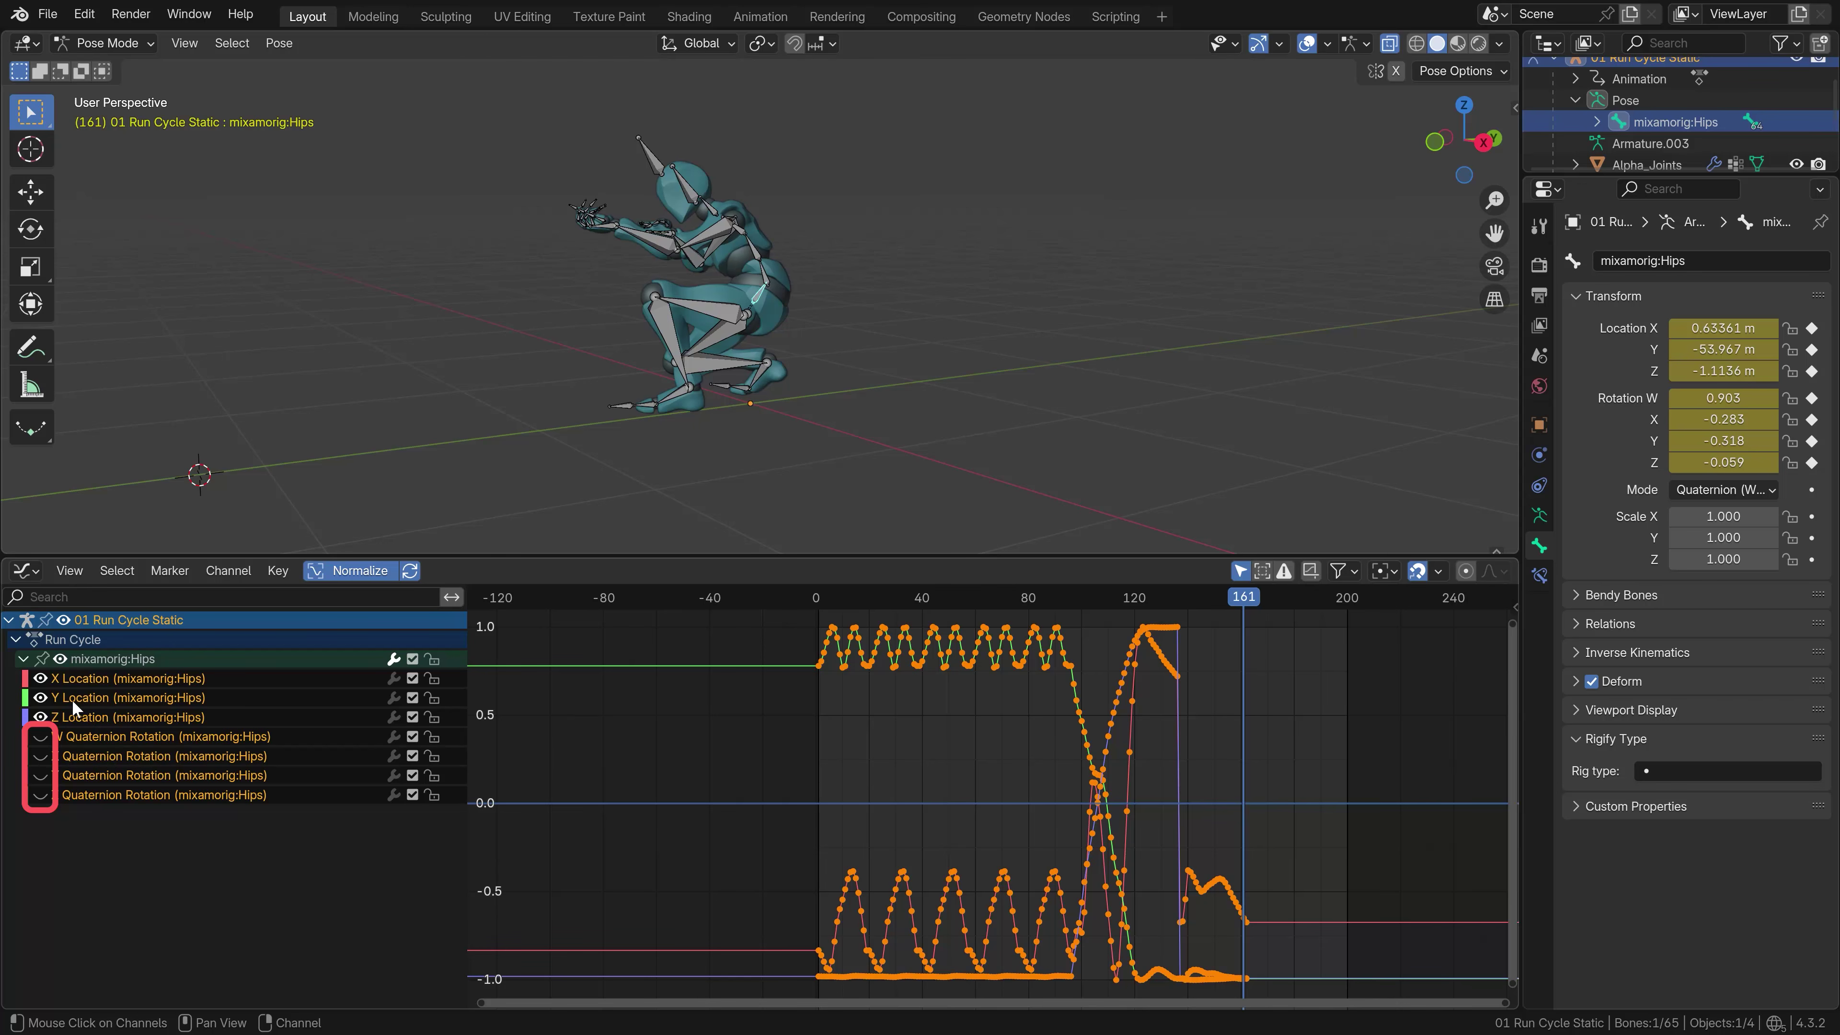
{"action": "left_click", "coordinate": [77, 712]}
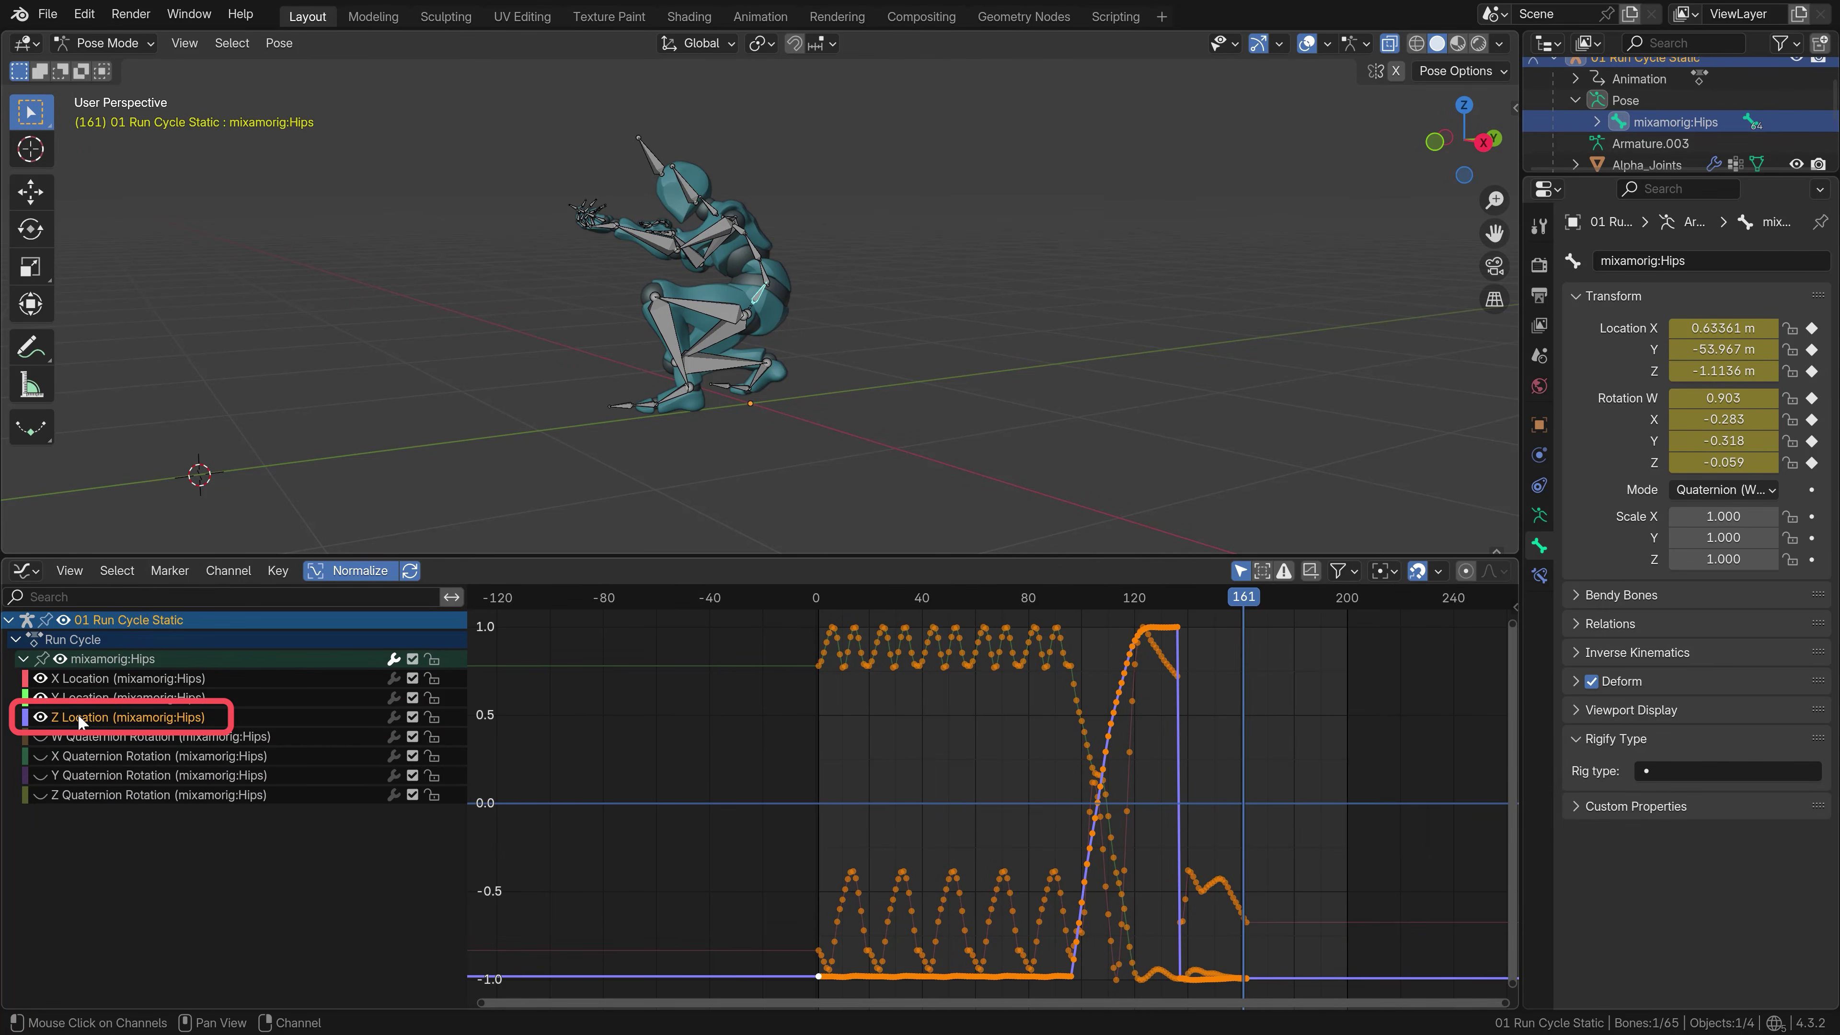
{"action": "key", "text": "shift+h"}
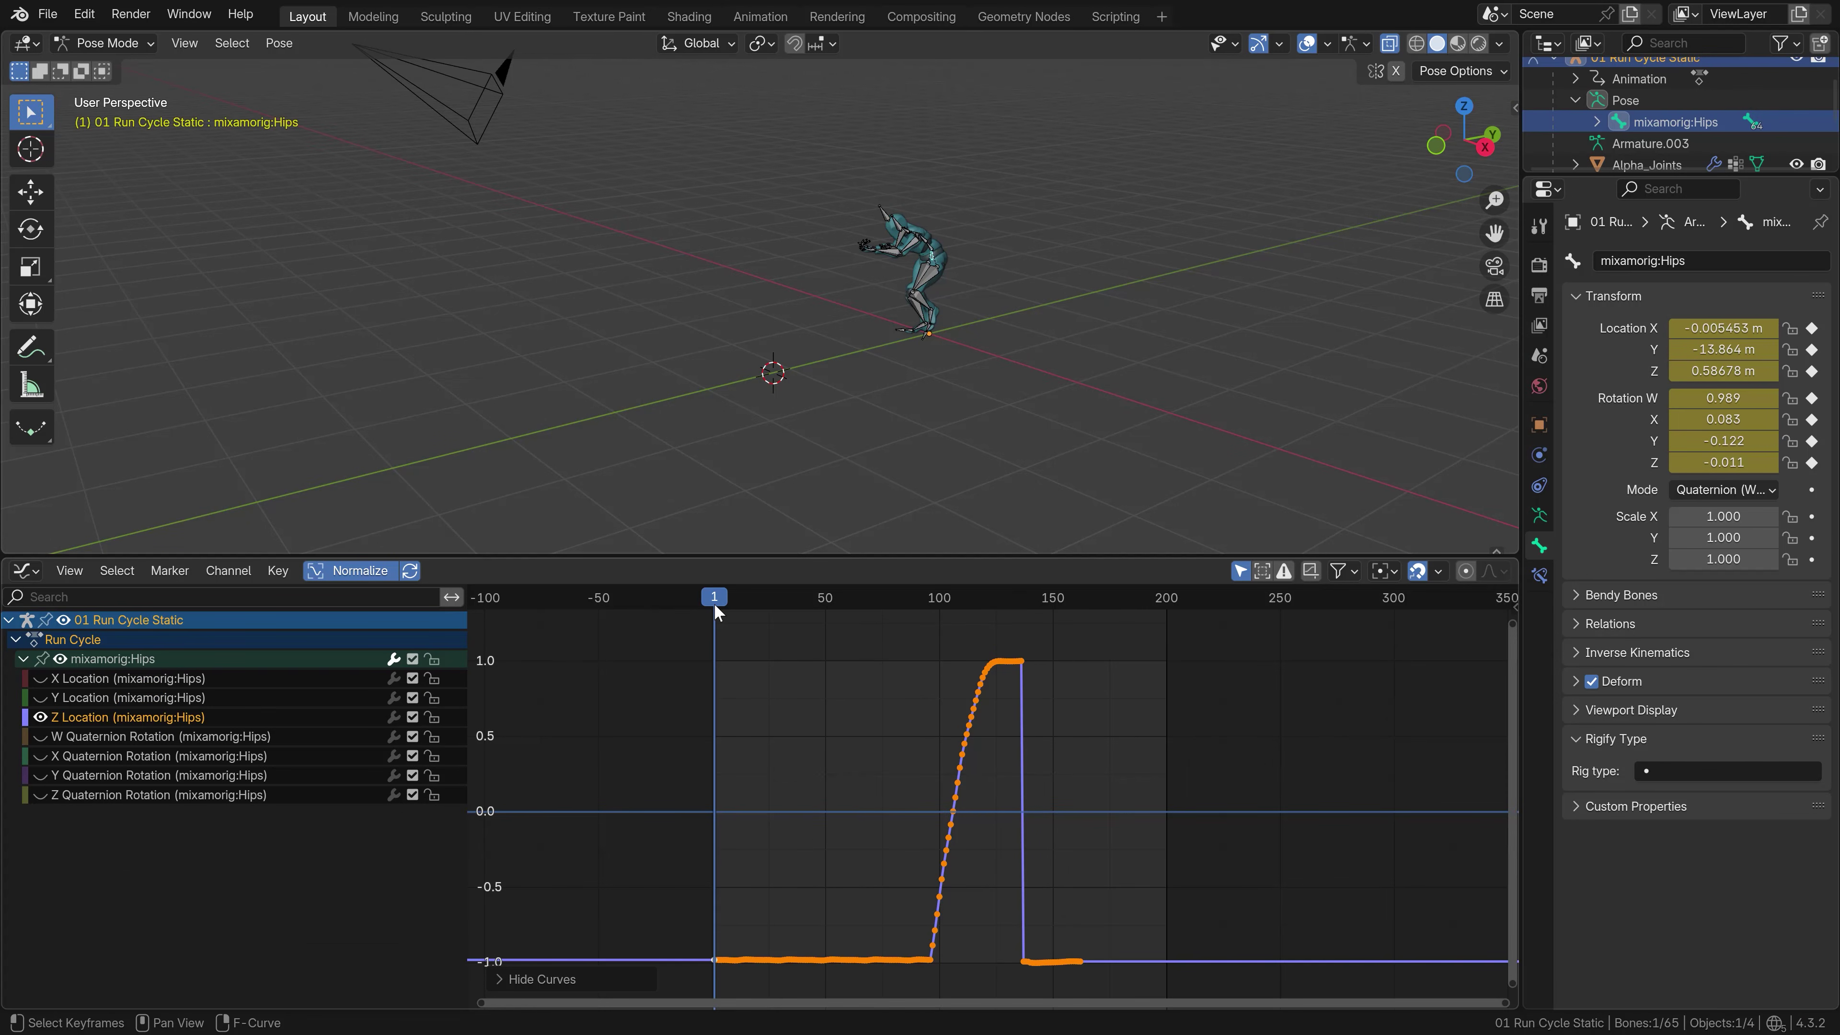
Select the hips Z Location keyframes from frame 137 onward and move them up vertically to the level of the preceding keyframes
{"action": "left_click_drag", "start_coordinate": [714, 602], "coordinate": [1022, 612]}
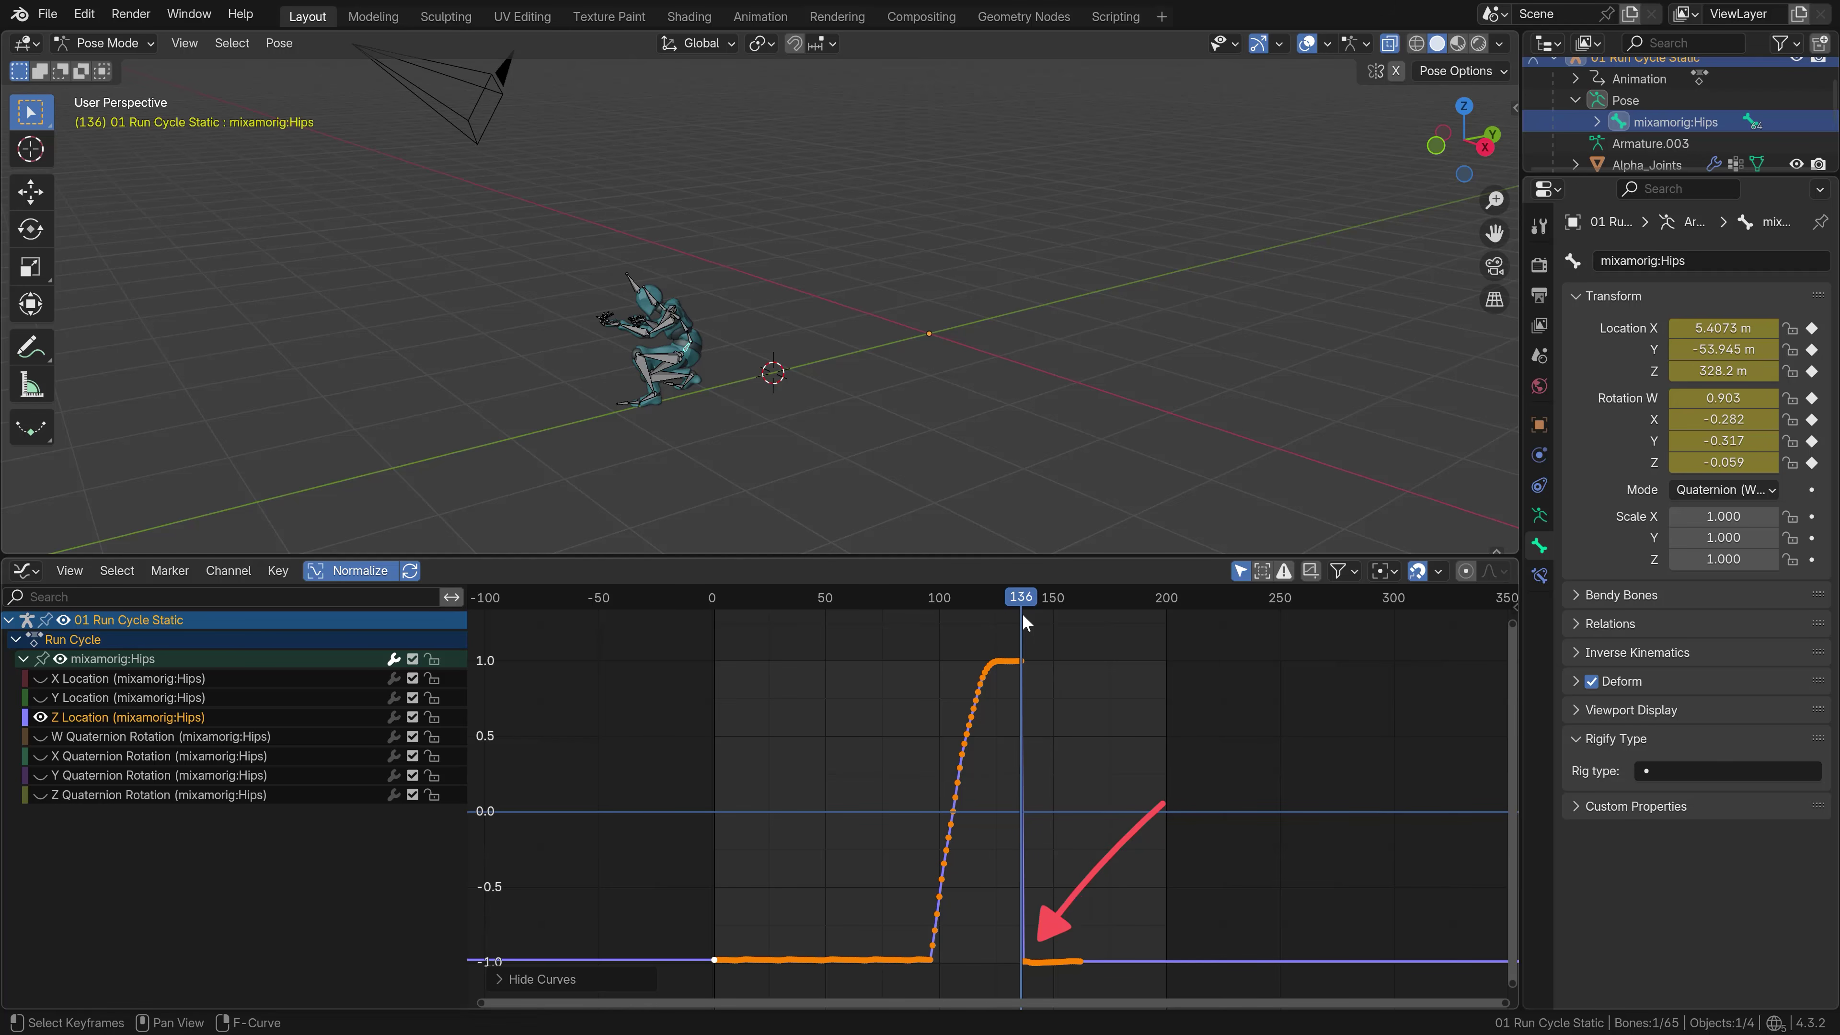
{"action": "left_click_drag", "start_coordinate": [1022, 612], "coordinate": [1028, 612]}
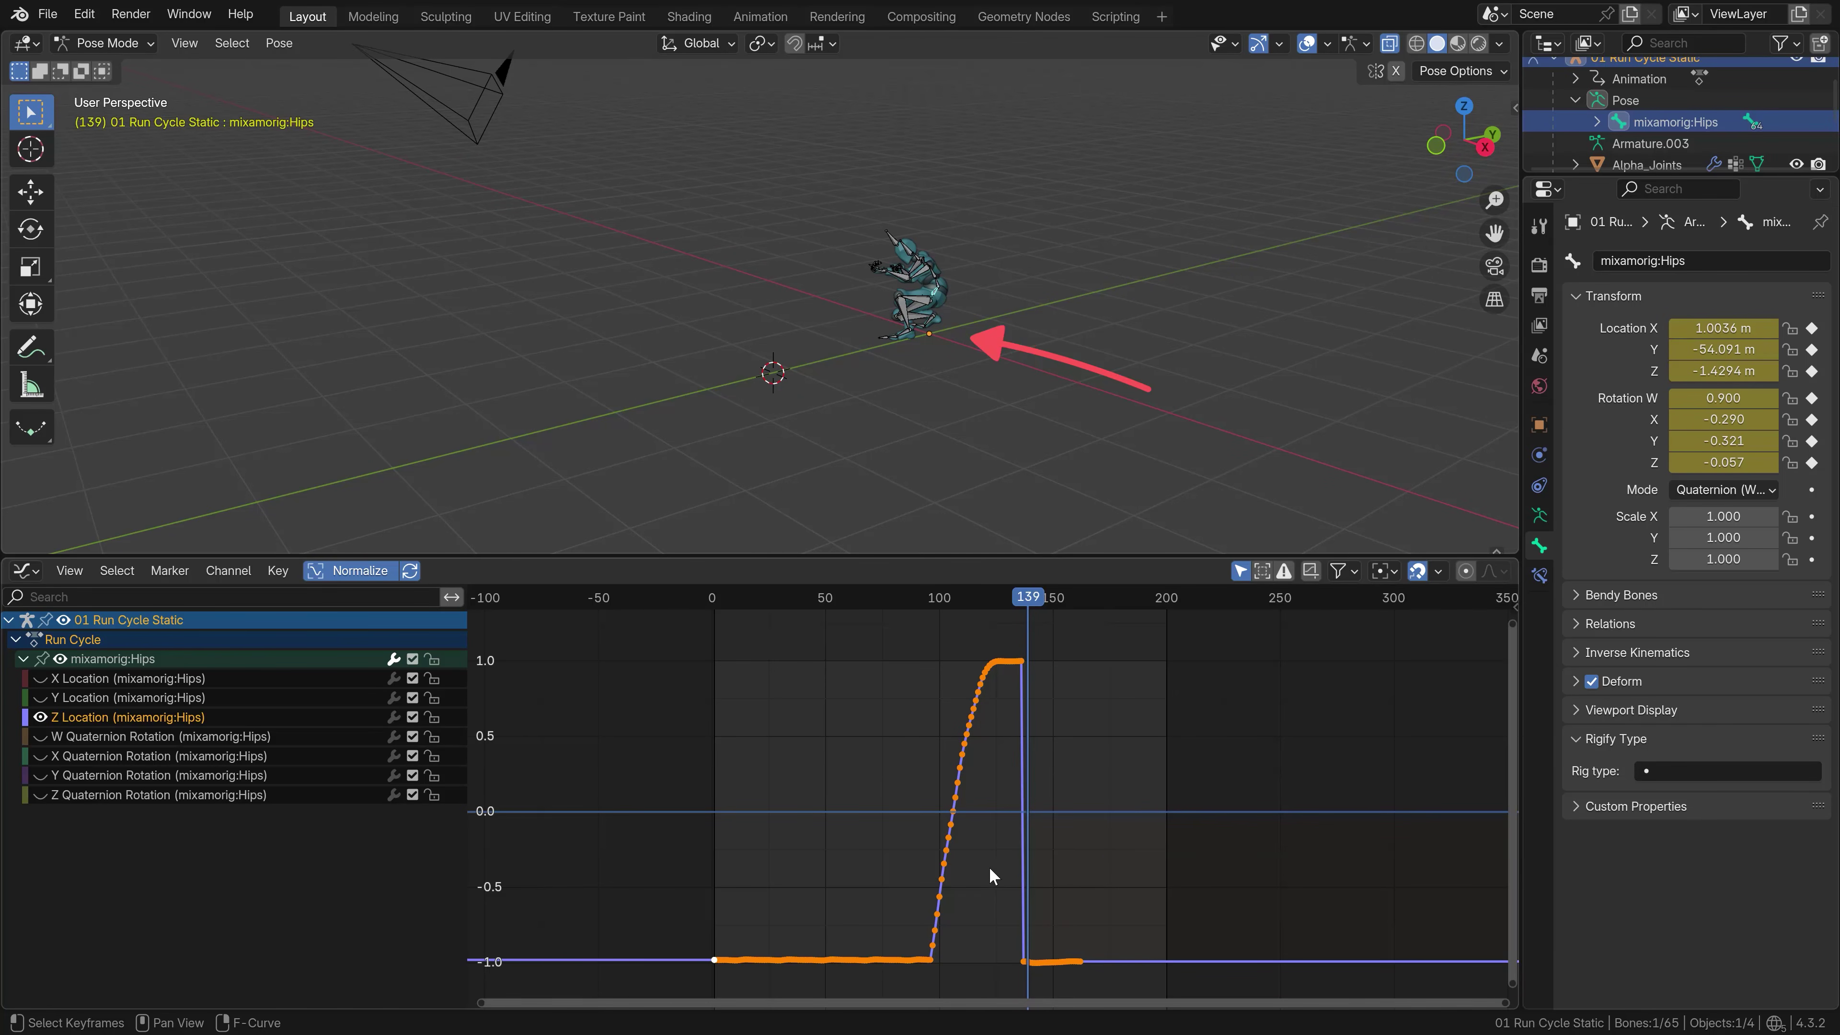
{"action": "left_click_drag", "start_coordinate": [986, 895], "coordinate": [1160, 976]}
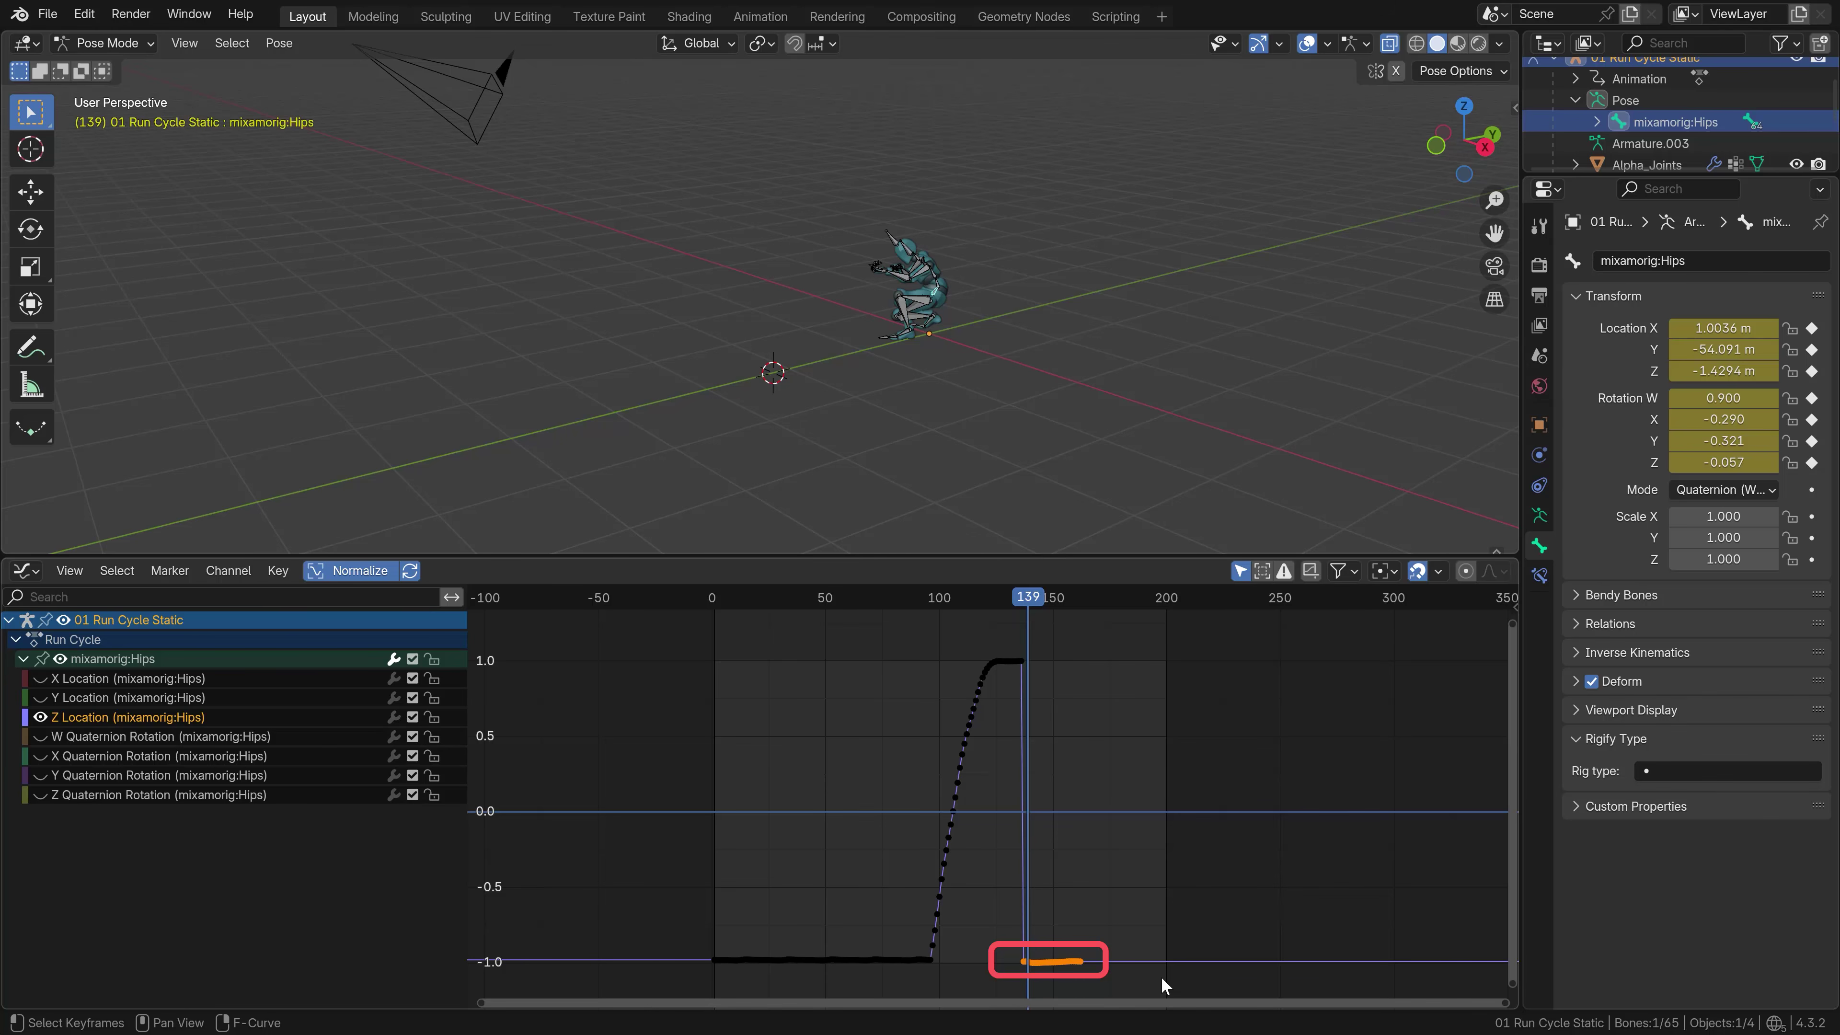
{"action": "key", "text": "g"}
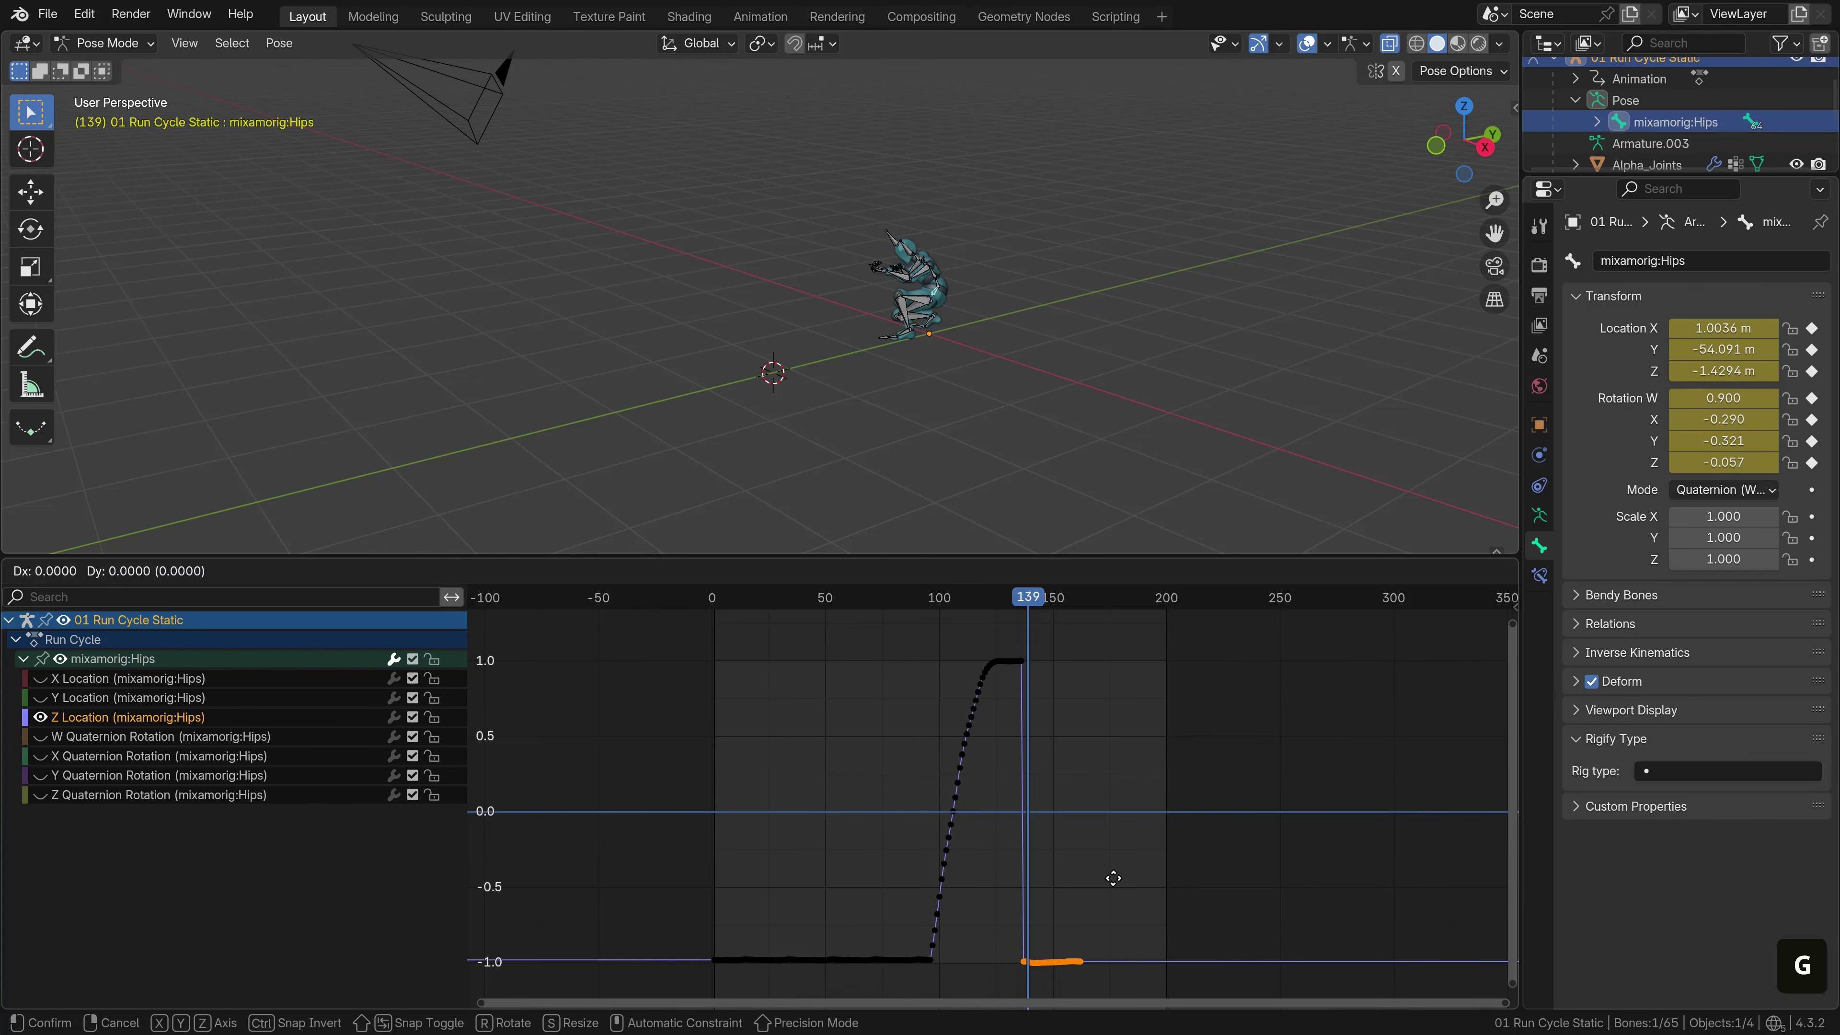
{"action": "key", "text": "y"}
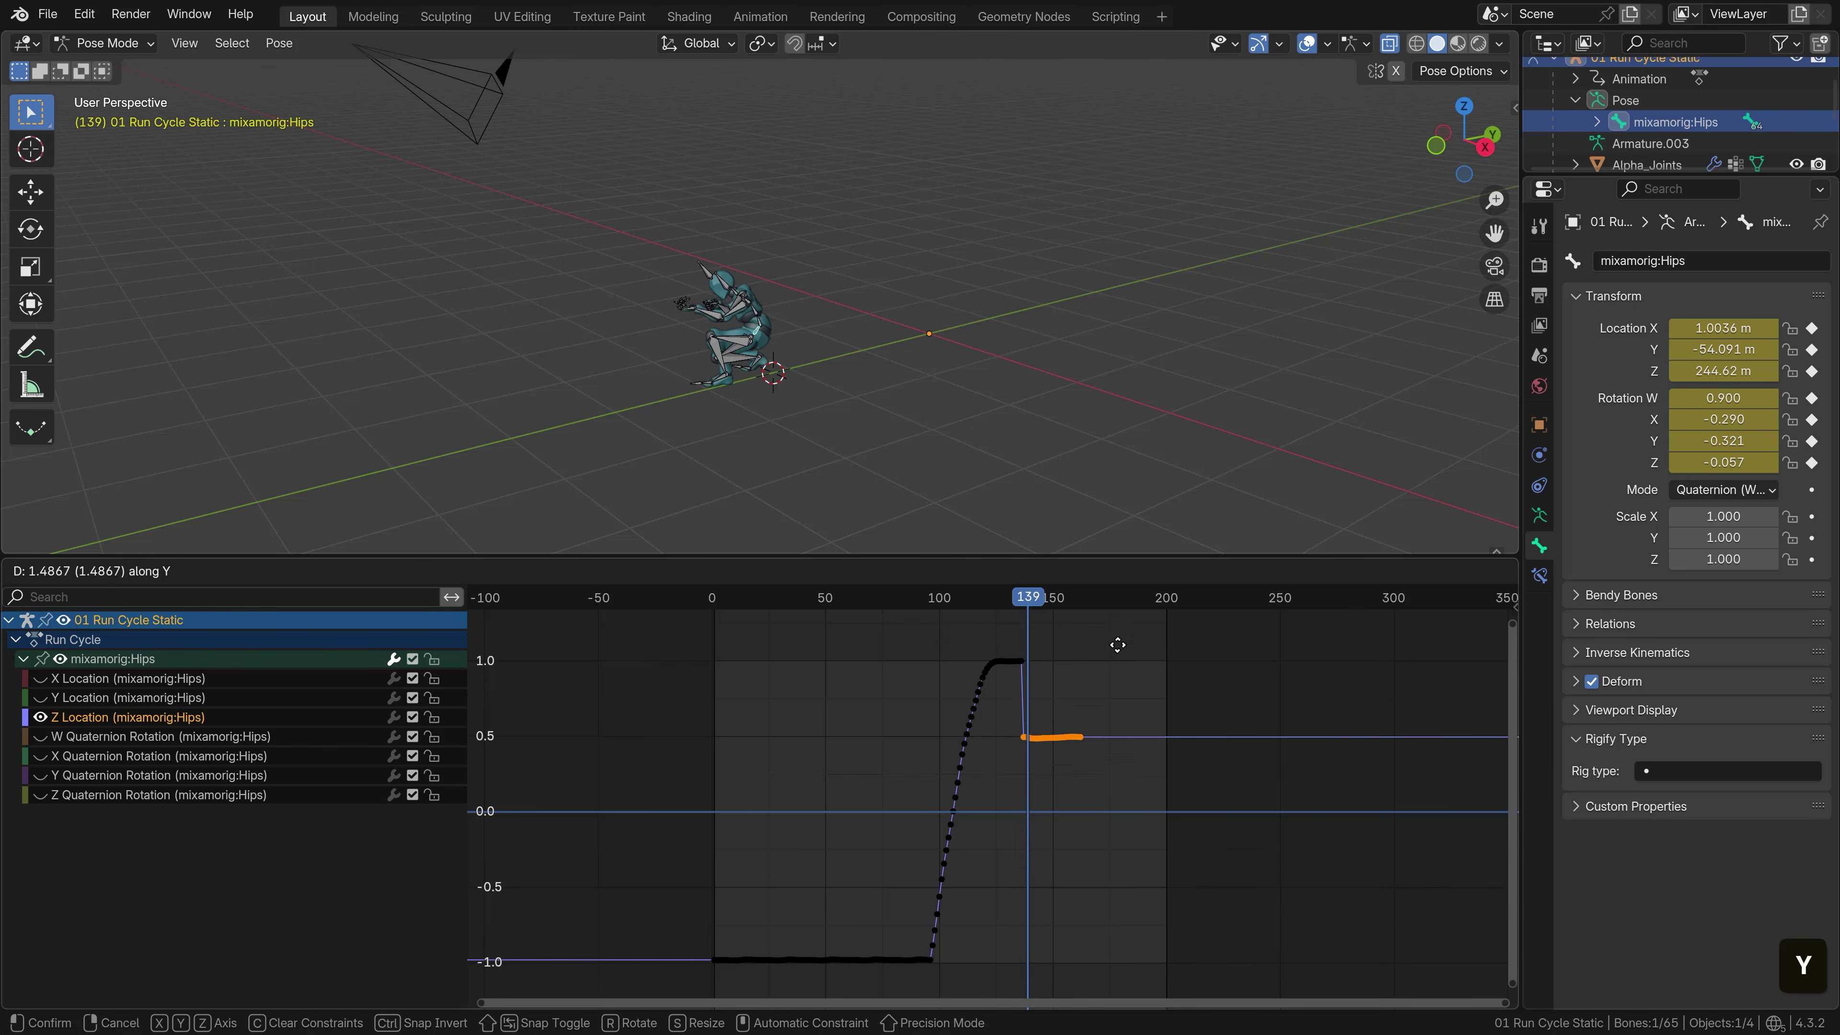
{"action": "left_click", "coordinate": [1116, 580]}
Fine-tune the vertical position of the fire section's Z Location keyframes so frame 137 lines up smoothly with frame 136
{"action": "scroll", "coordinate": [898, 735], "scroll_direction": "up", "scroll_amount": 6}
{"action": "scroll", "coordinate": [1026, 862], "scroll_direction": "up", "scroll_amount": 6}
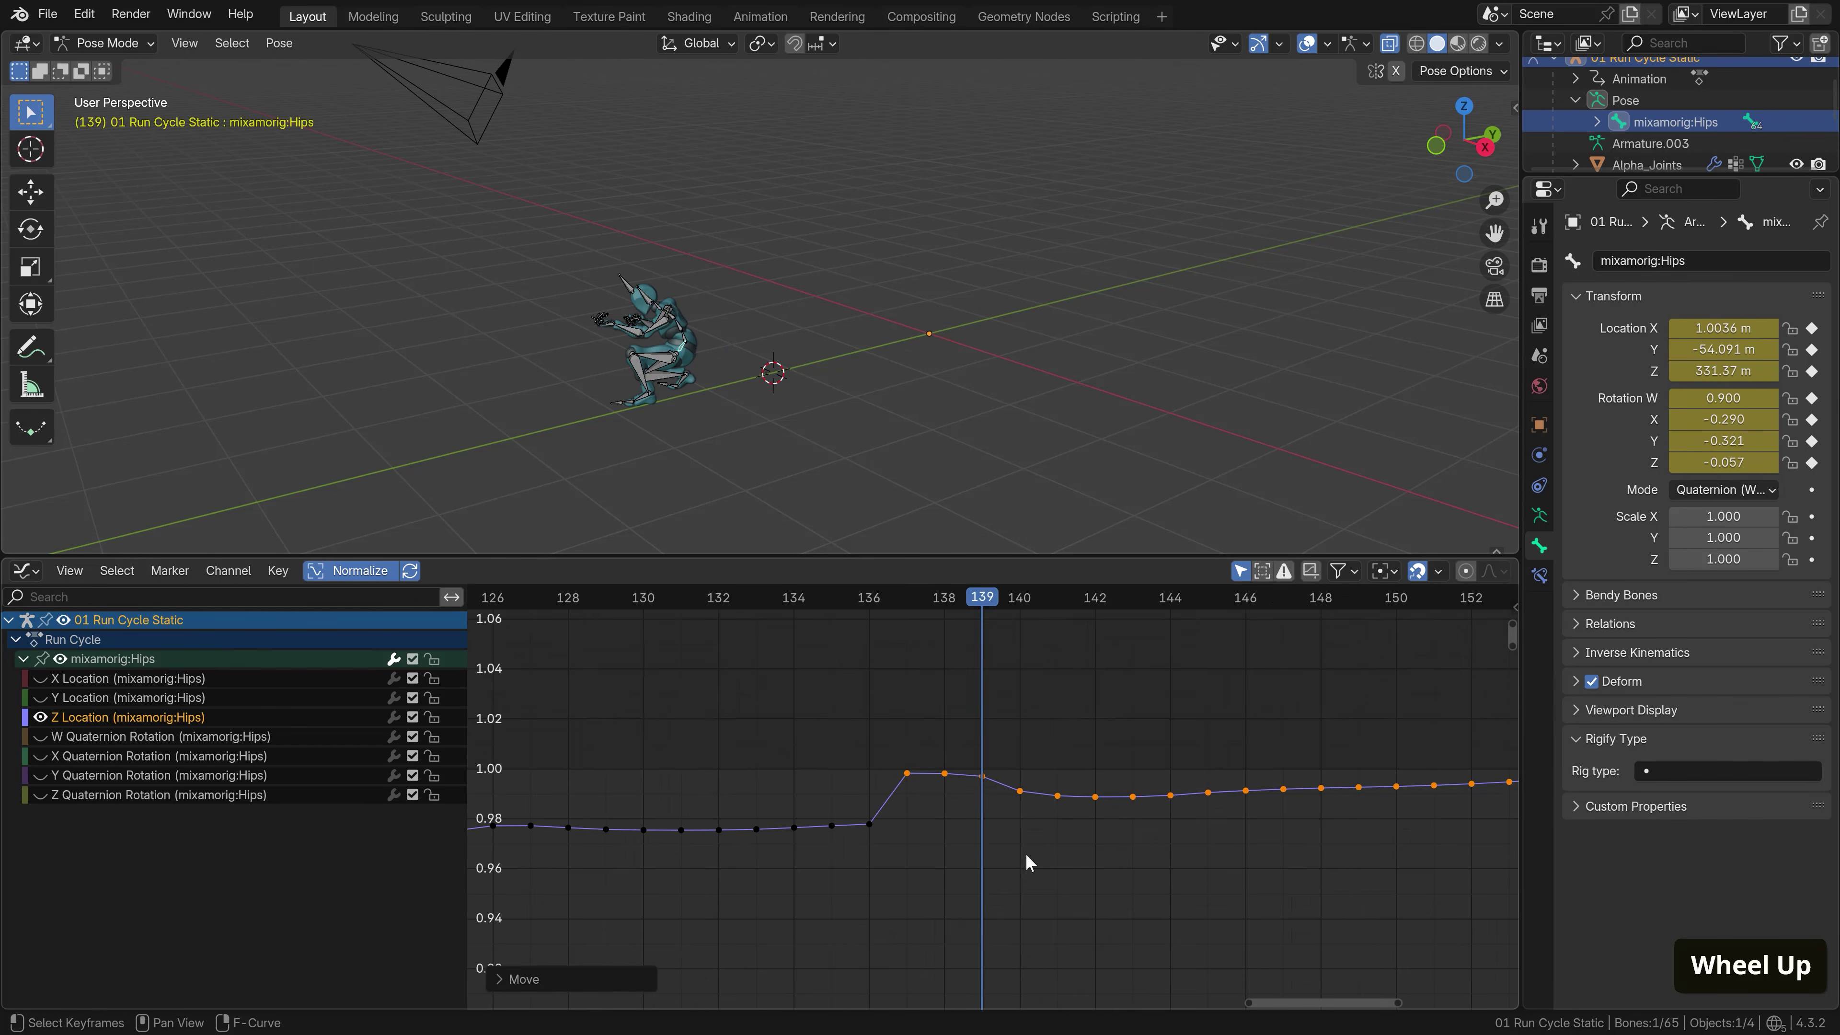
{"action": "key", "text": "g"}
{"action": "key", "text": "y"}
{"action": "left_click", "coordinate": [1022, 912]}
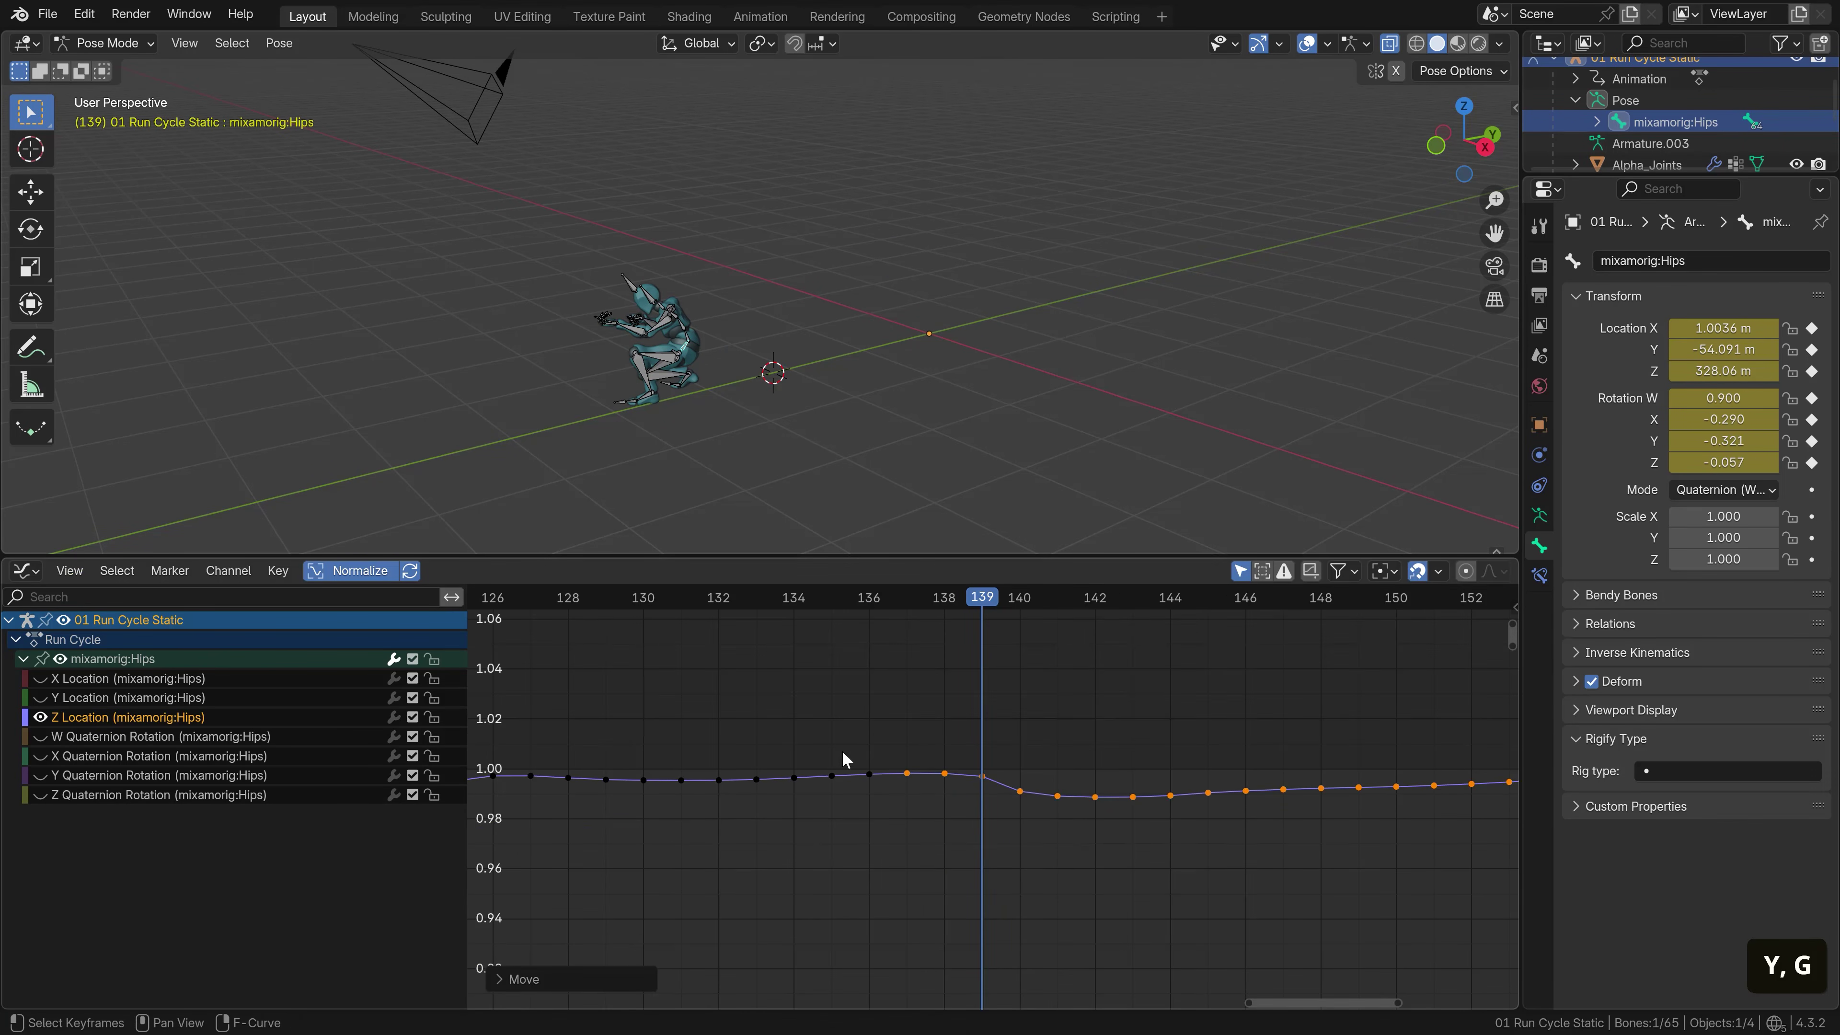
Play the animation from frame 102 to check the hips movement across the stop-to-fire join
{"action": "scroll", "coordinate": [844, 759], "scroll_direction": "down", "scroll_amount": 8}
{"action": "middle_click", "coordinate": [917, 613]}
{"action": "left_click", "coordinate": [785, 624]}
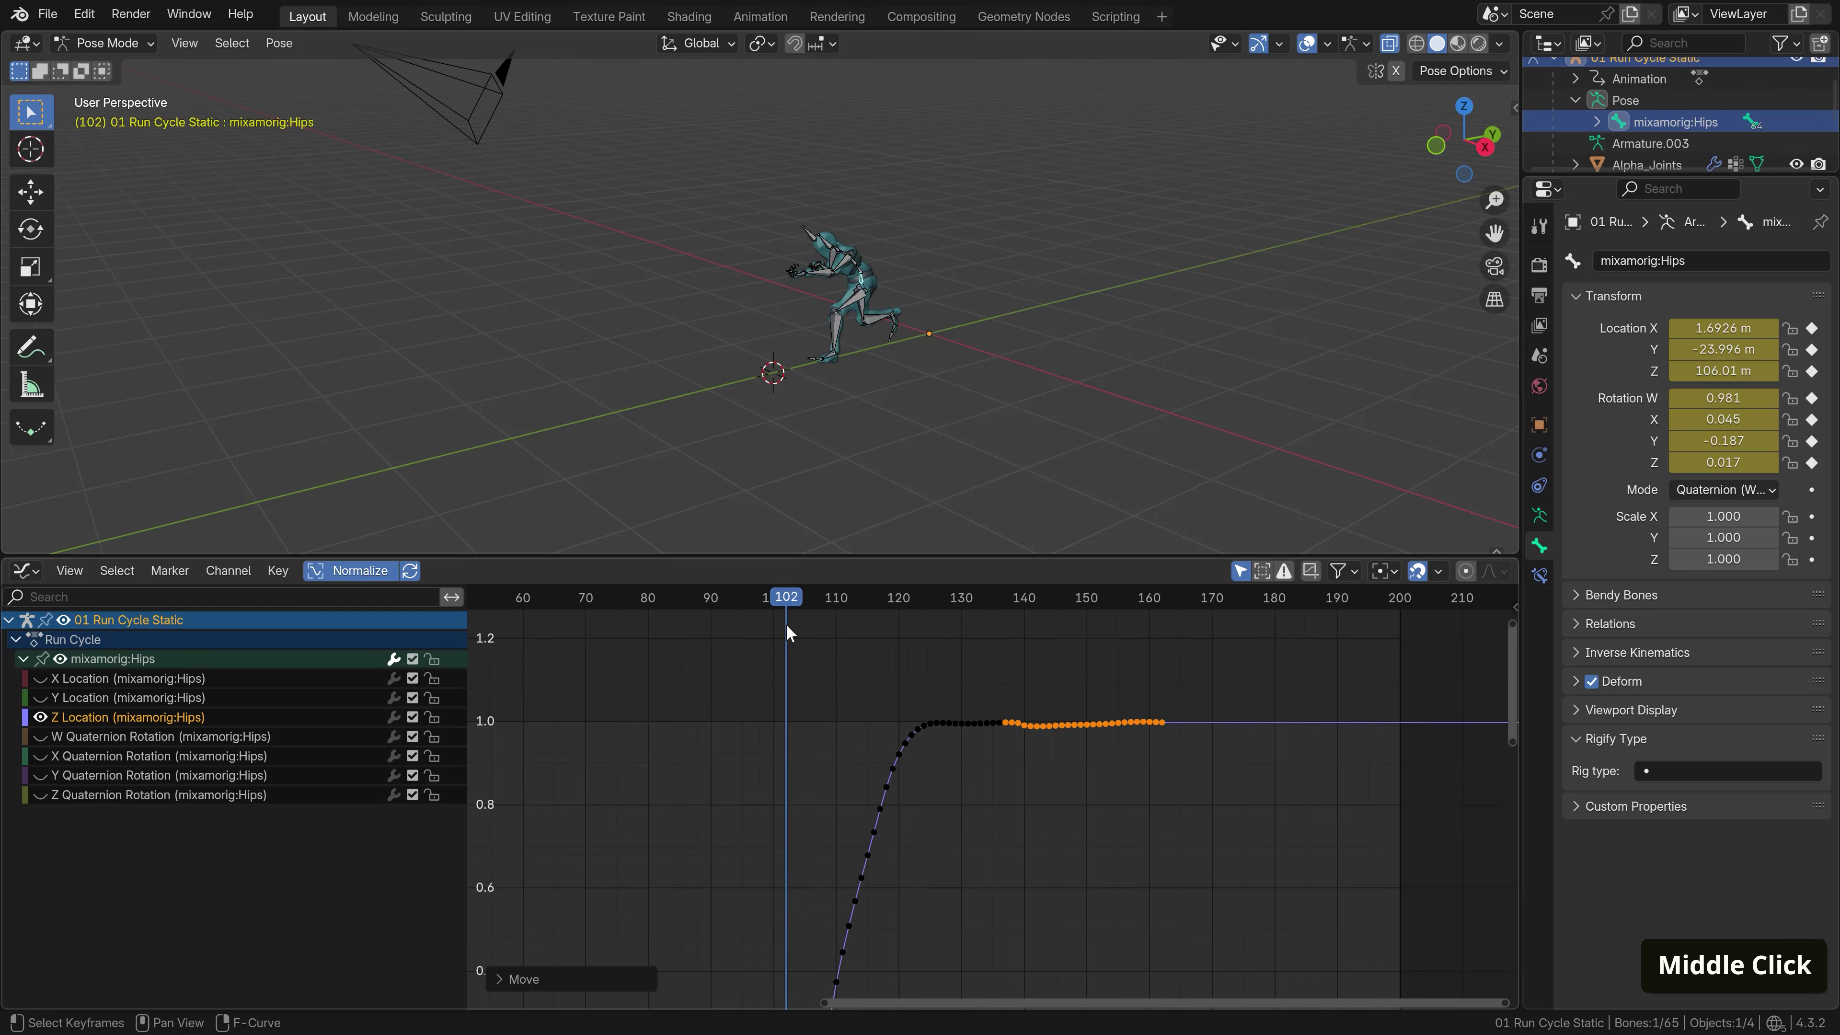
{"action": "key", "text": "space"}
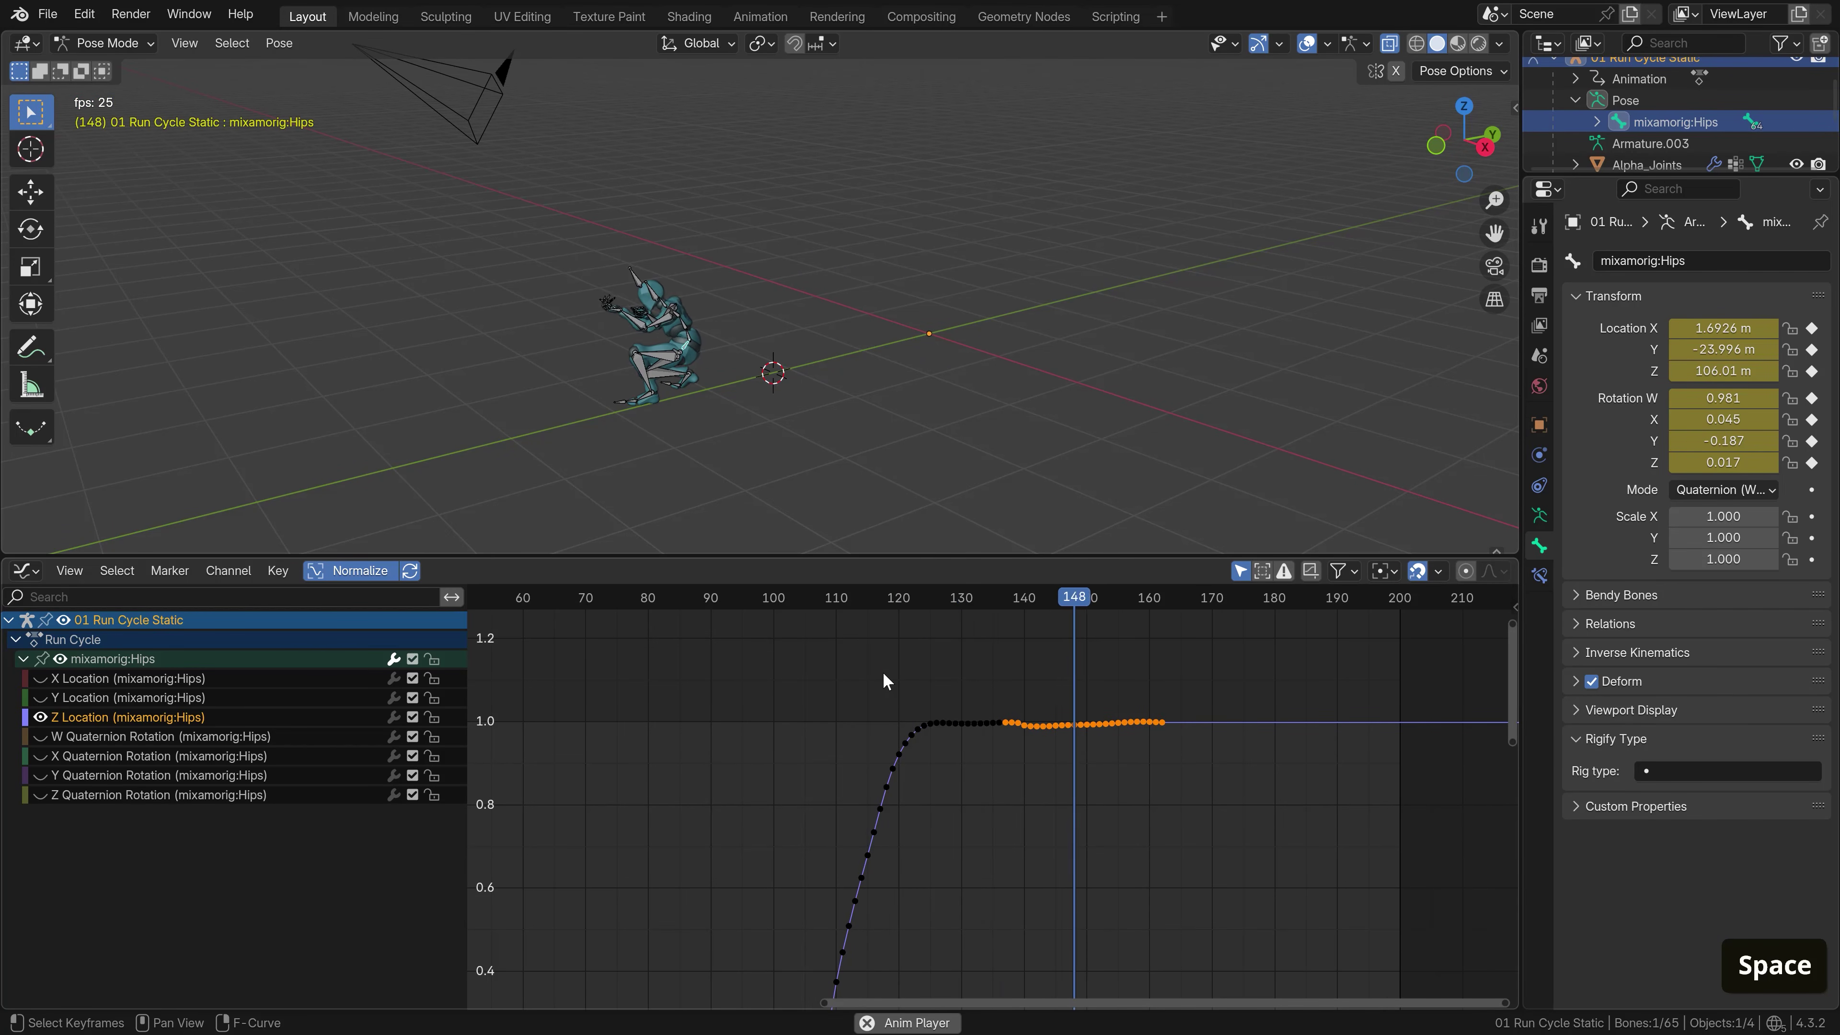
Show only the hips X Location curve and move the fire section's keyframes vertically toward the level of the preceding keyframes
{"action": "key", "text": "space"}
{"action": "left_click", "coordinate": [40, 716]}
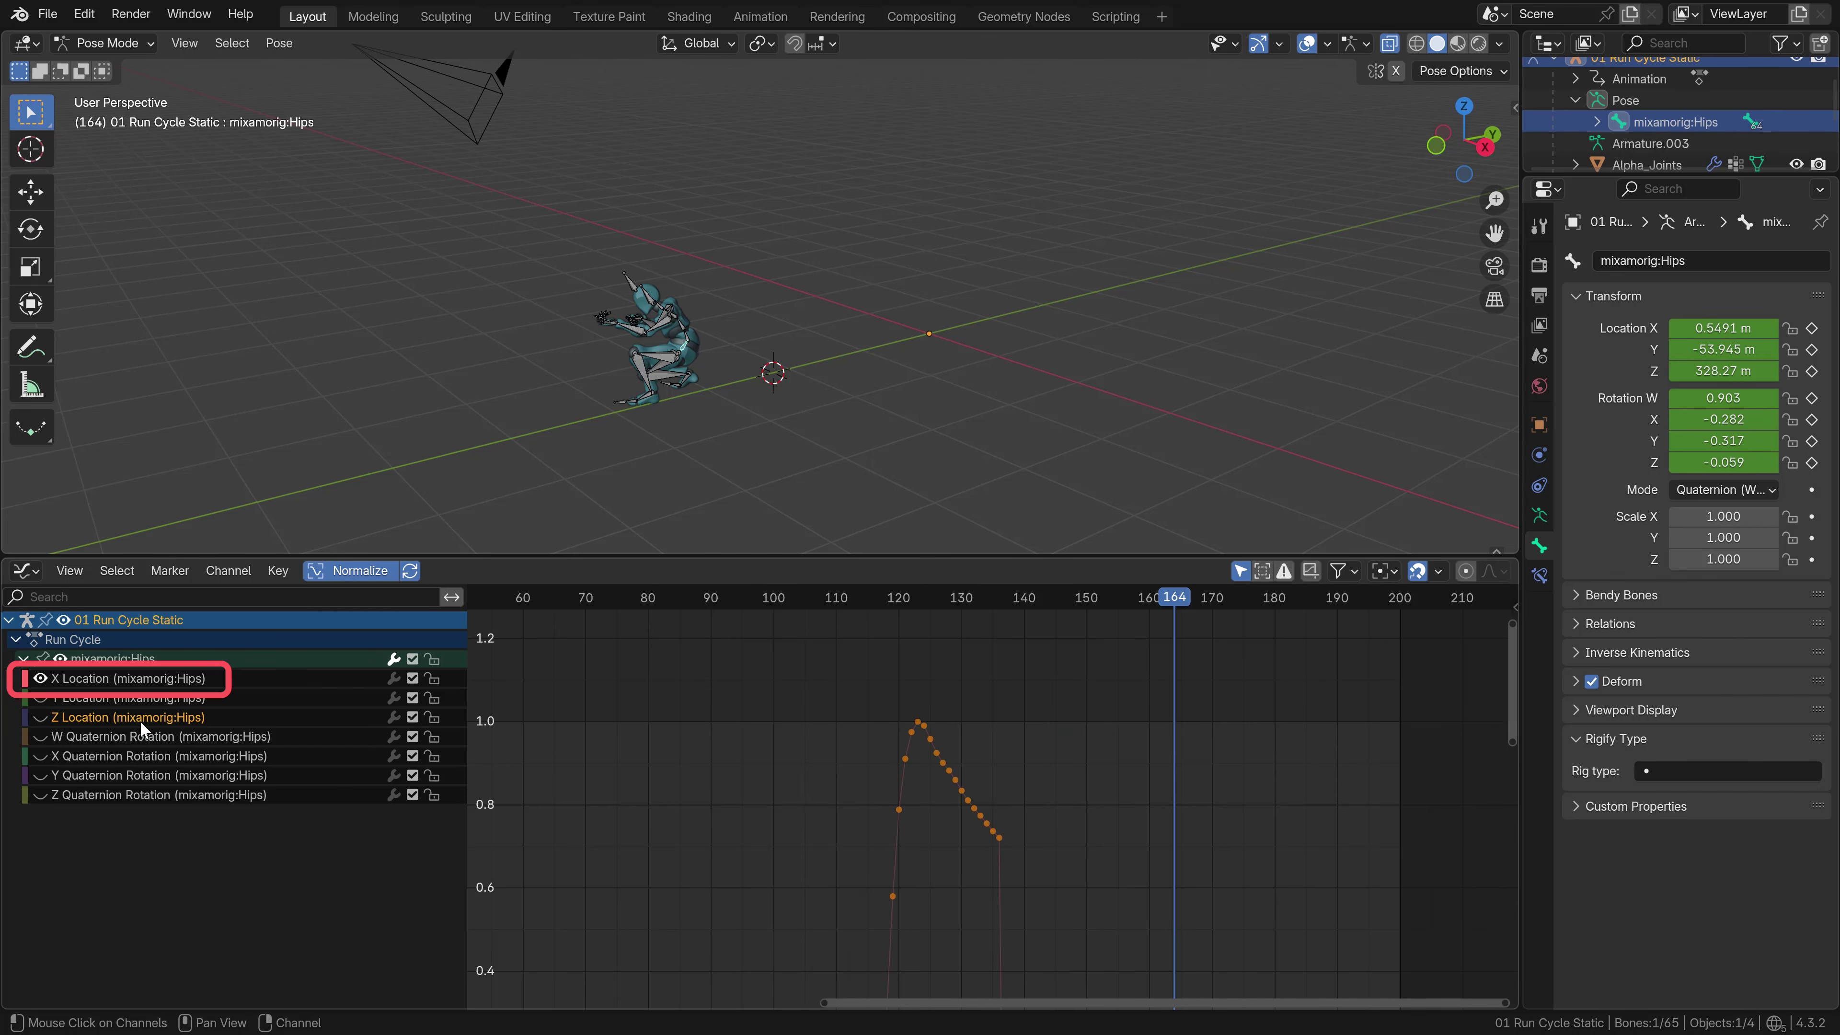
{"action": "left_click", "coordinate": [1000, 839]}
{"action": "middle_click_drag", "start_coordinate": [1002, 844], "coordinate": [999, 624]}
{"action": "scroll", "coordinate": [1005, 863], "scroll_direction": "down", "scroll_amount": 7}
{"action": "left_click_drag", "start_coordinate": [976, 915], "coordinate": [1104, 770]}
{"action": "middle_click_drag", "start_coordinate": [1083, 771], "coordinate": [1089, 922]}
{"action": "key", "text": "g"}
{"action": "key", "text": "y"}
{"action": "left_click", "coordinate": [1126, 612]}
Fine-tune the height of the fire section's X Location keyframes to meet the preceding curve, and play the animation across the join
{"action": "scroll", "coordinate": [1127, 652], "scroll_direction": "up", "scroll_amount": 3}
{"action": "key", "text": "g"}
{"action": "key", "text": "y"}
{"action": "left_click", "coordinate": [1086, 652]}
{"action": "scroll", "coordinate": [1087, 652], "scroll_direction": "down", "scroll_amount": 3}
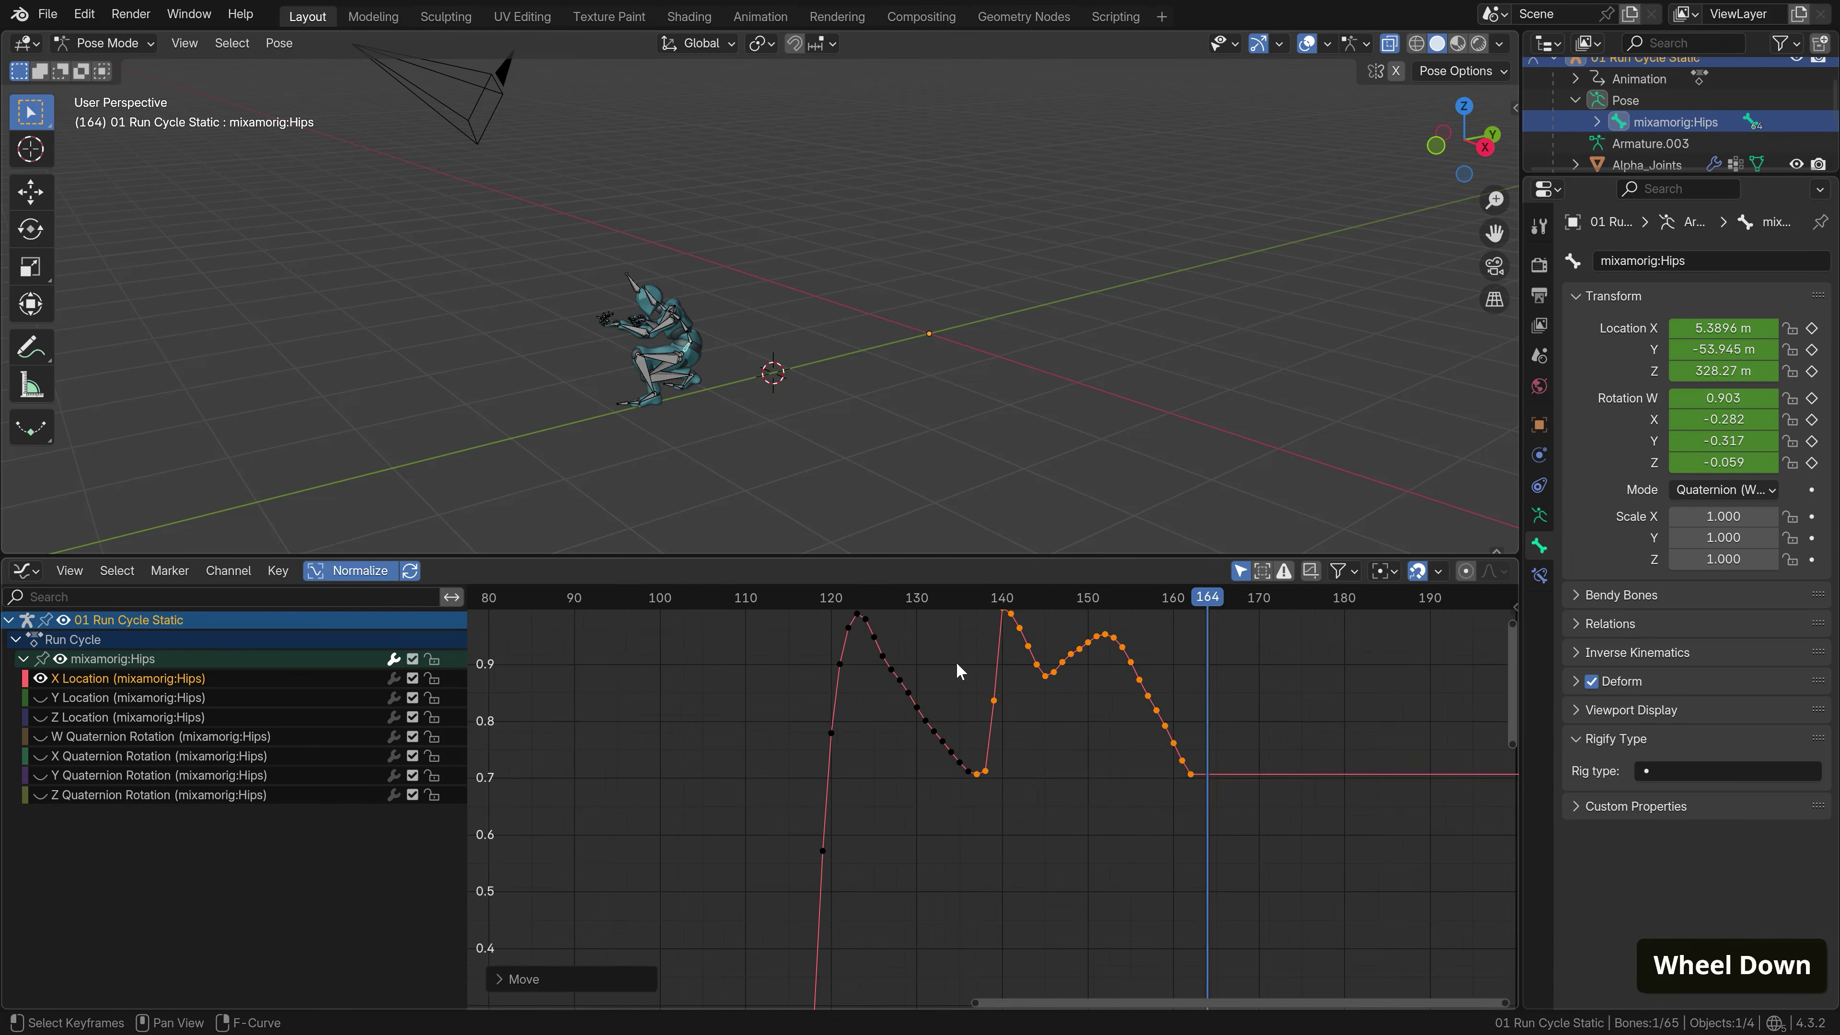
{"action": "left_click", "coordinate": [940, 612]}
{"action": "key", "text": "space"}
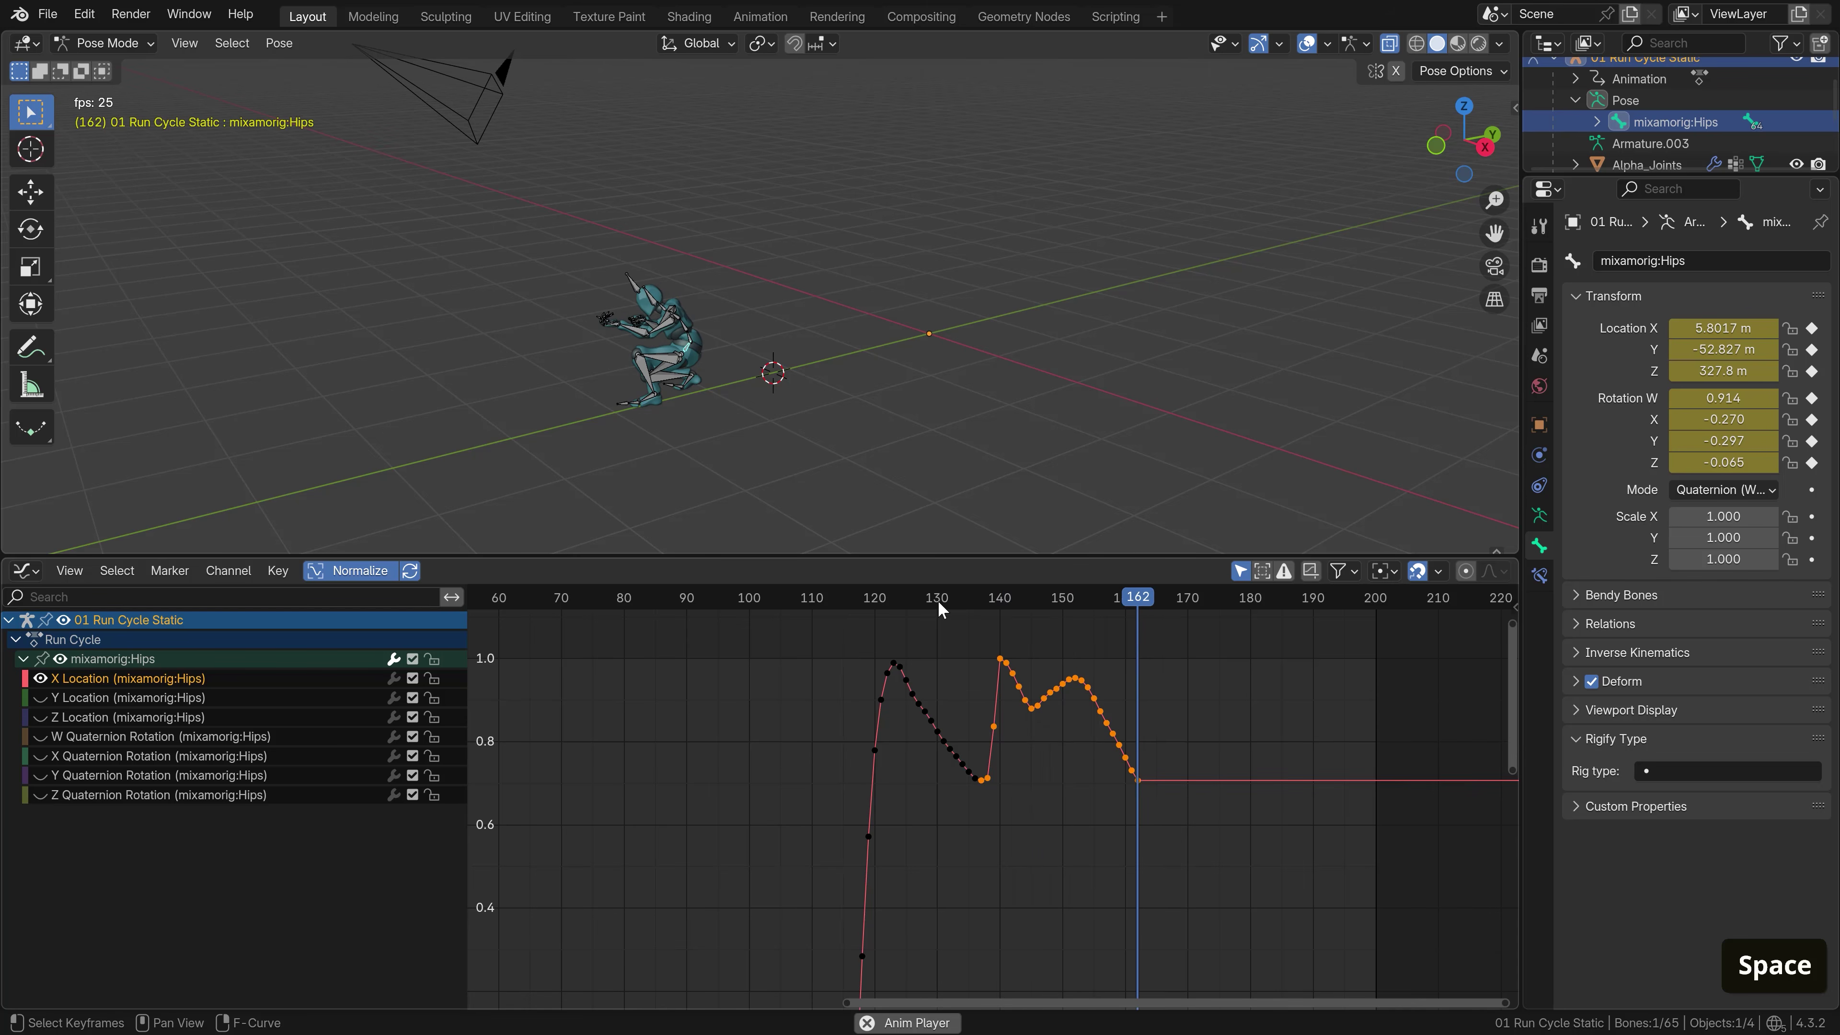
Show only the hips Y Location curve and lower the keyframes from frame 140 onward so they follow the preceding section smoothly
{"action": "left_click", "coordinate": [128, 697]}
{"action": "middle_click_drag", "start_coordinate": [1015, 725], "coordinate": [1030, 761]}
{"action": "scroll", "coordinate": [1029, 761], "scroll_direction": "up", "scroll_amount": 3}
{"action": "left_click_drag", "start_coordinate": [1030, 761], "coordinate": [1305, 833]}
{"action": "left_click", "coordinate": [945, 605]}
{"action": "key", "text": "space"}
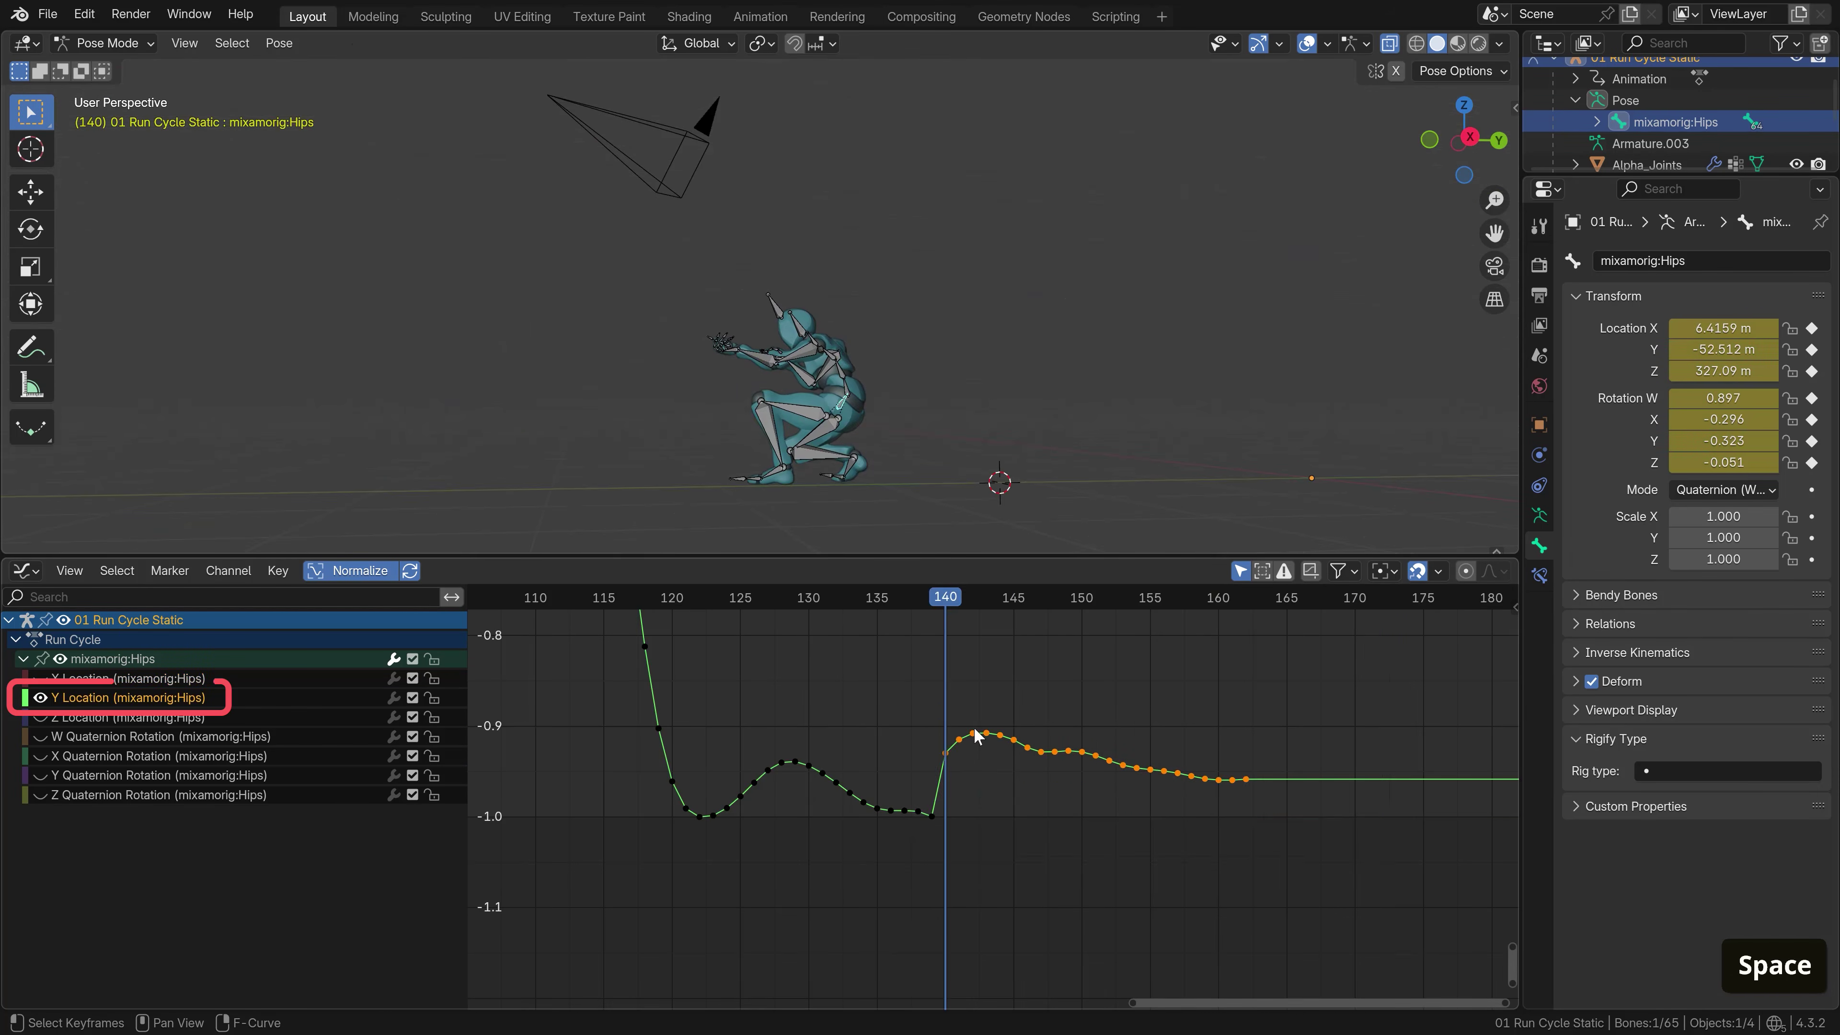
{"action": "left_click", "coordinate": [951, 605]}
{"action": "key", "text": "g"}
{"action": "key", "text": "y"}
{"action": "left_click", "coordinate": [948, 598]}
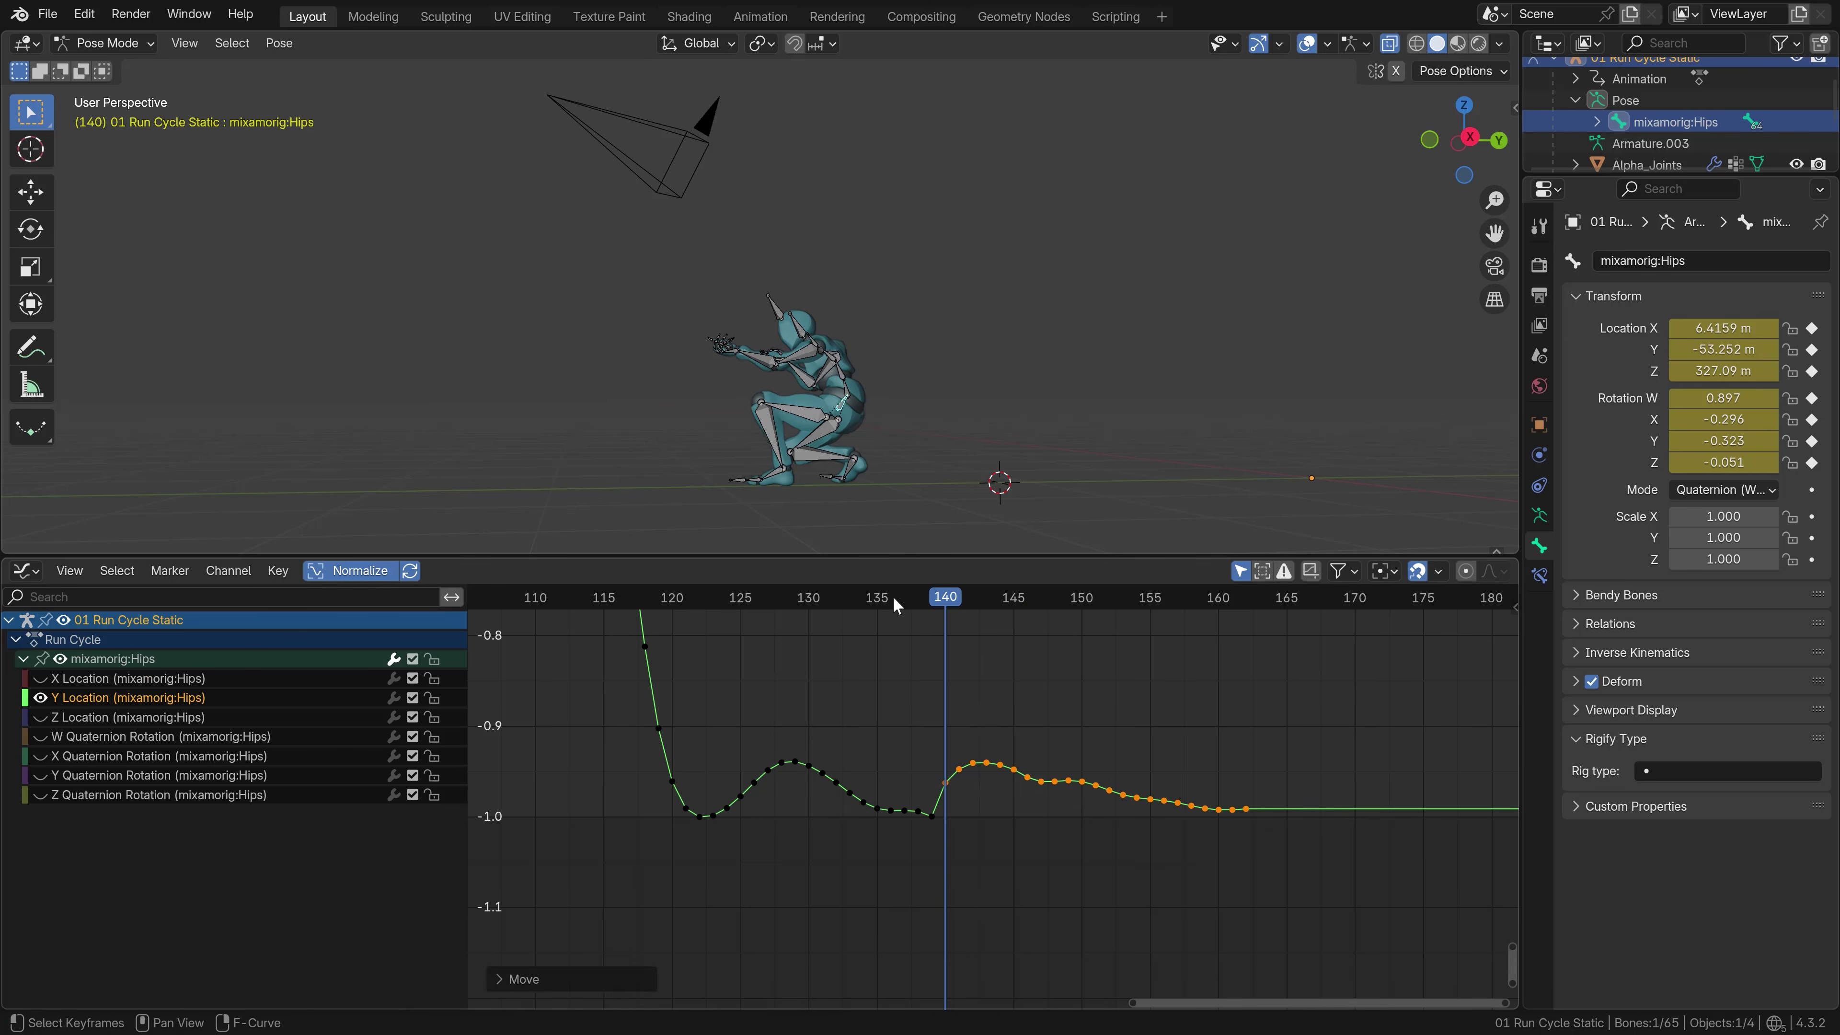
Play the animation across the stop-to-fire join and display the X and Z Location curves alongside Y to review them
{"action": "key", "text": "space"}
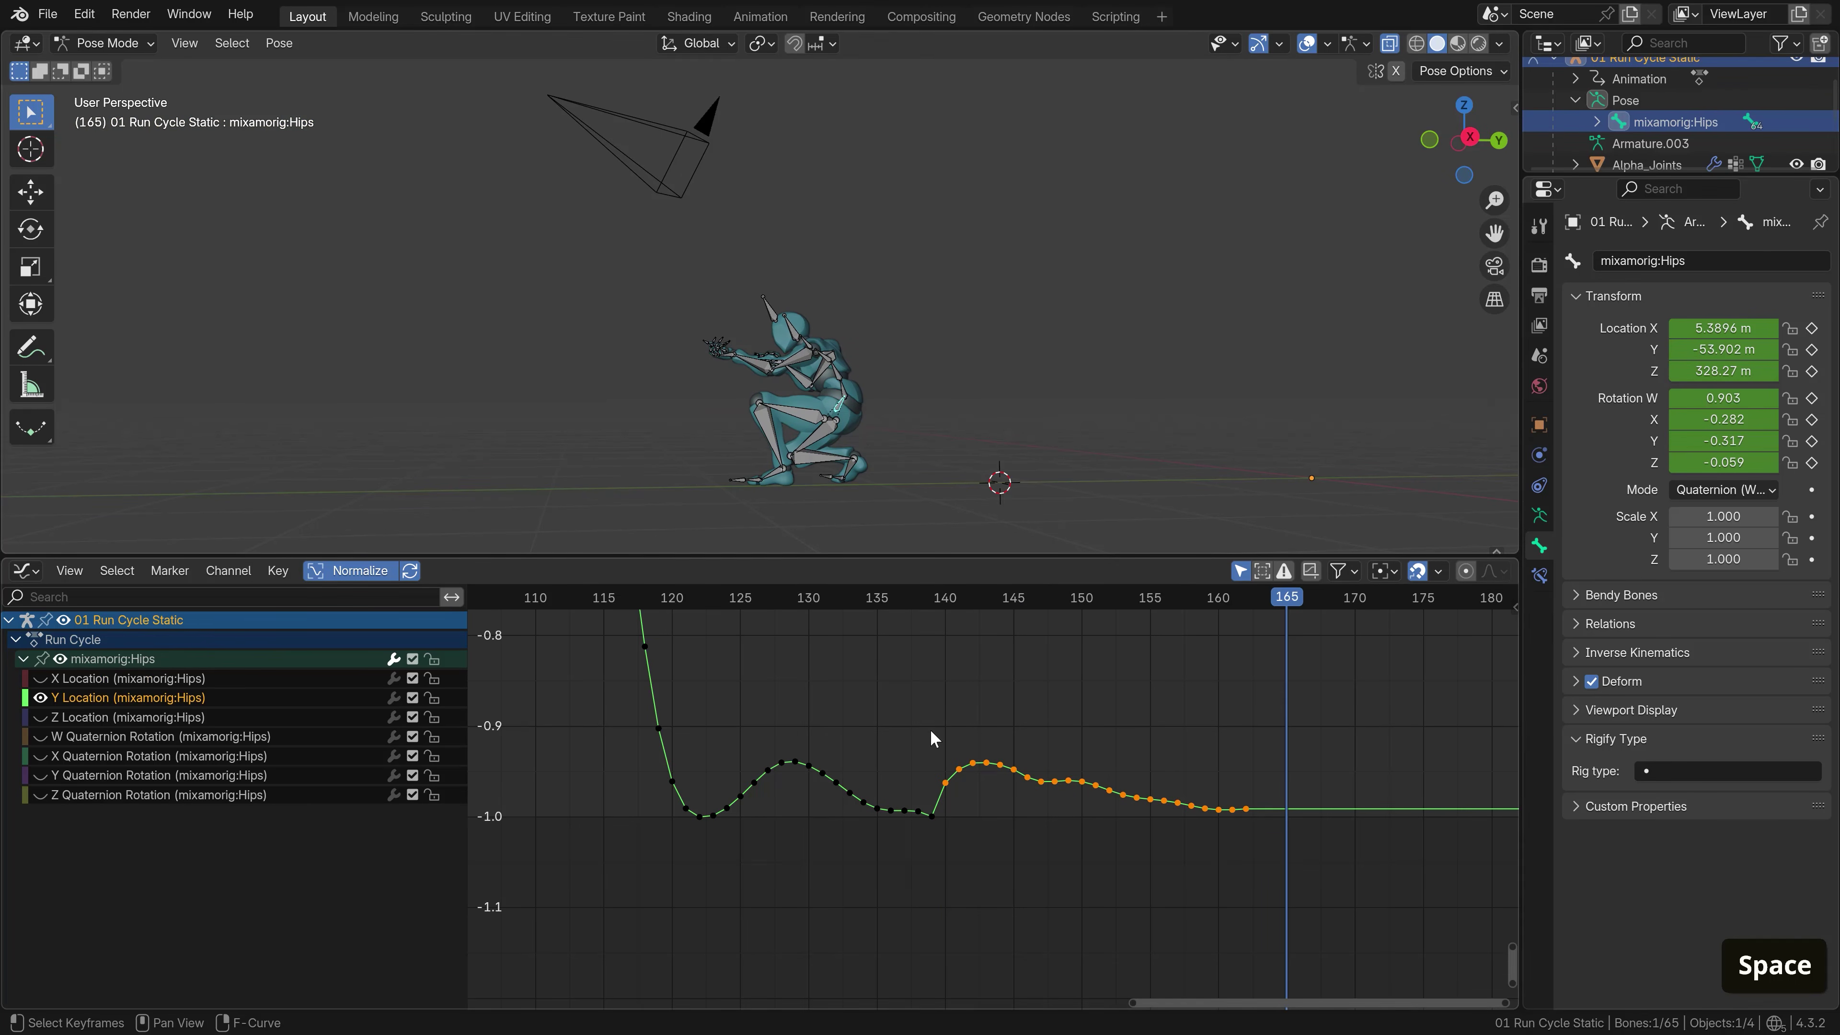
{"action": "scroll", "coordinate": [934, 732], "scroll_direction": "down", "scroll_amount": 5}
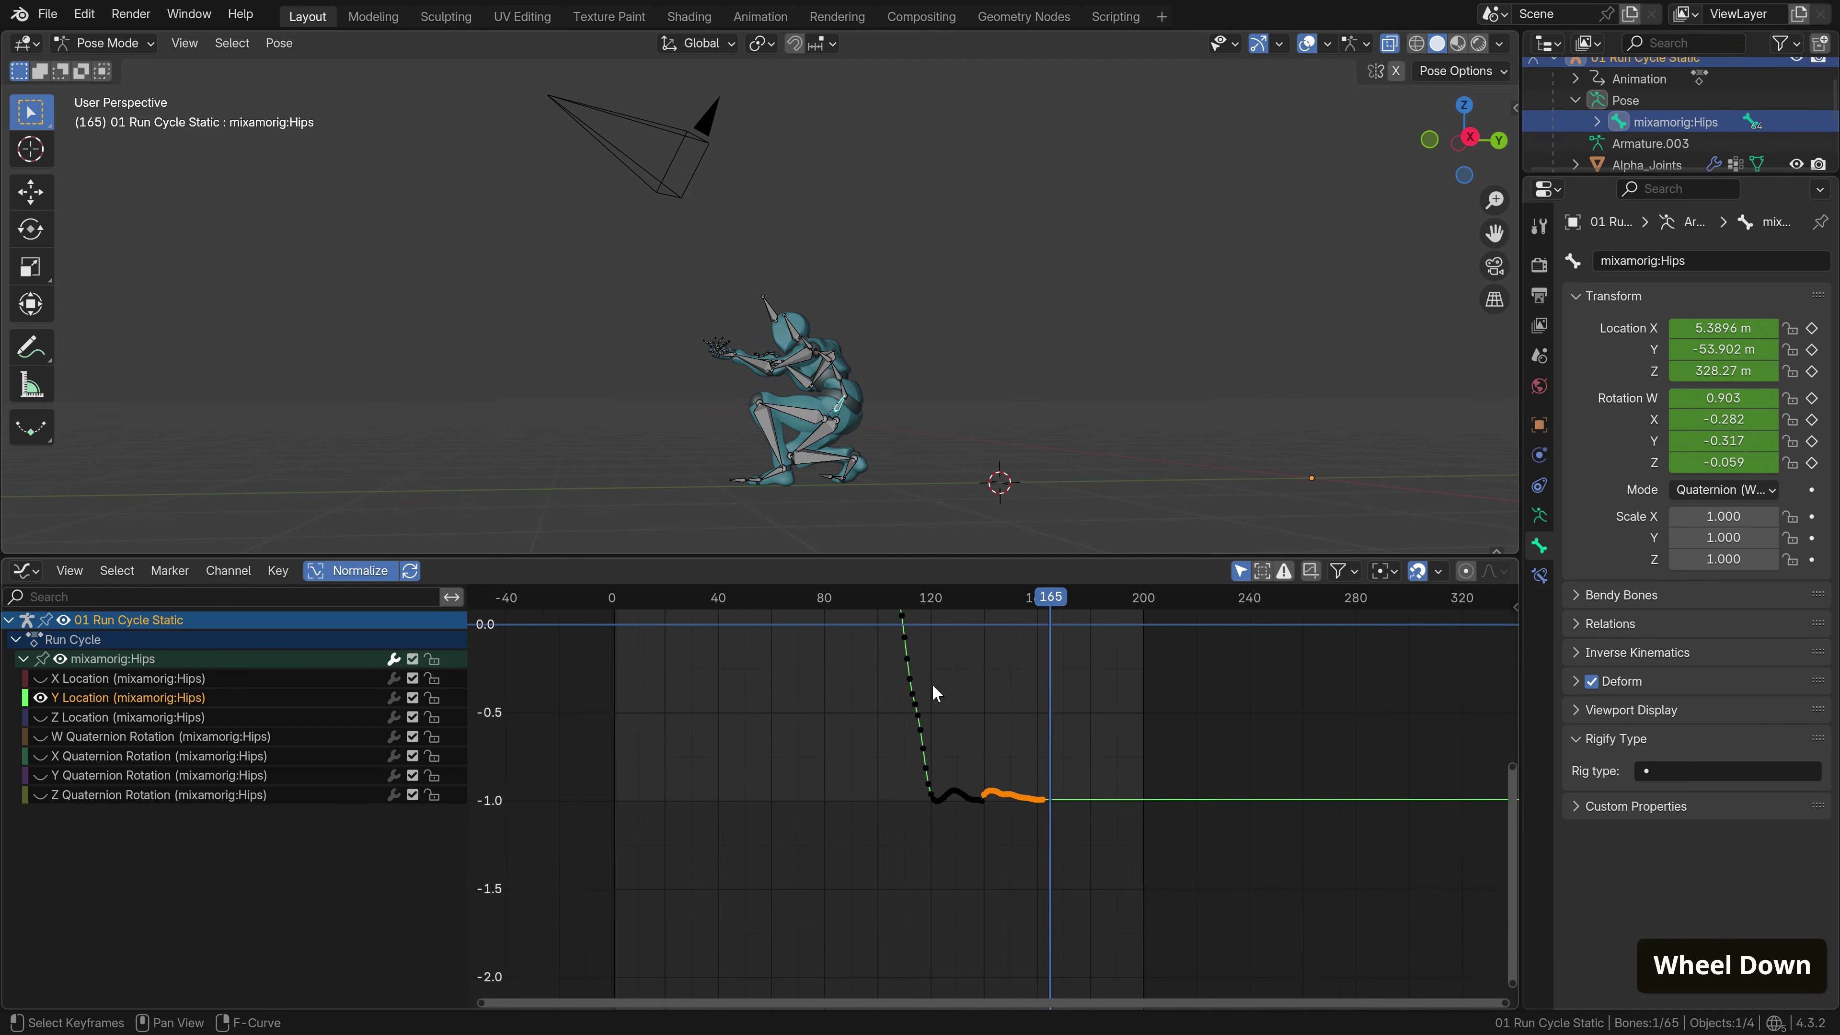
{"action": "middle_click_drag", "start_coordinate": [937, 793], "coordinate": [973, 850]}
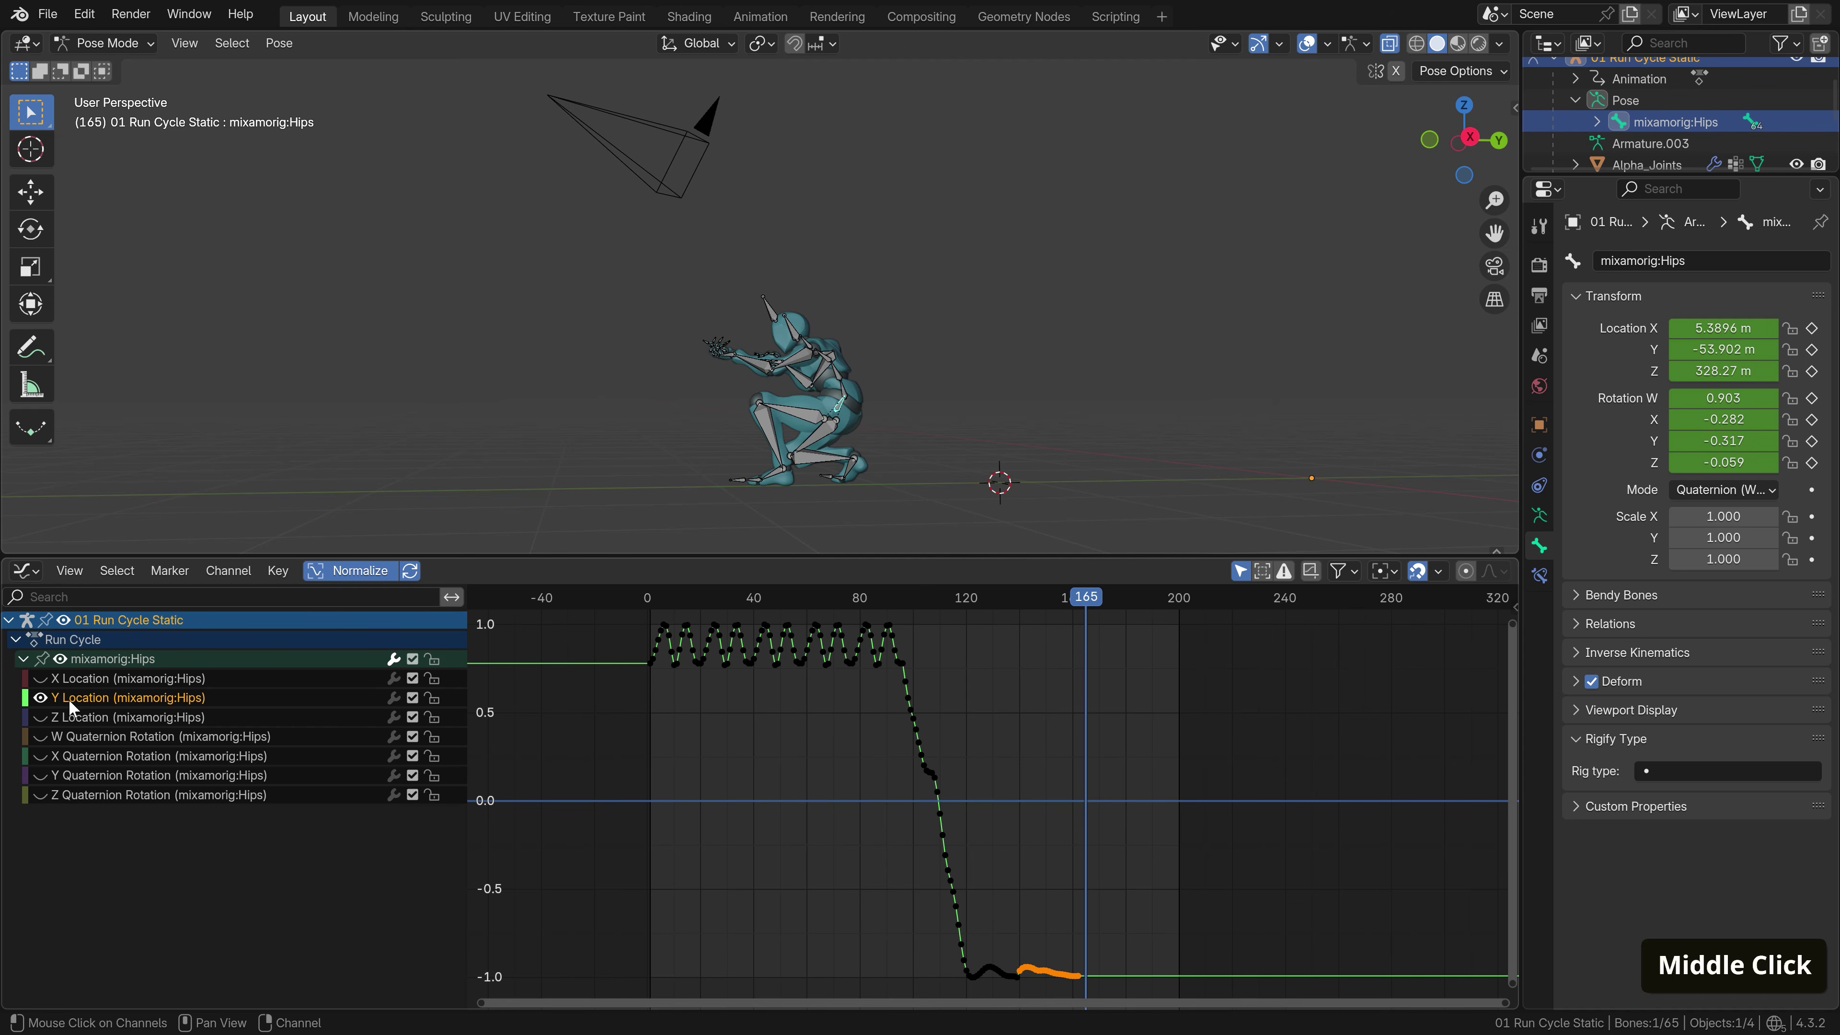
{"action": "left_click", "coordinate": [41, 717]}
{"action": "left_click", "coordinate": [41, 678]}
{"action": "left_click", "coordinate": [1229, 823]}
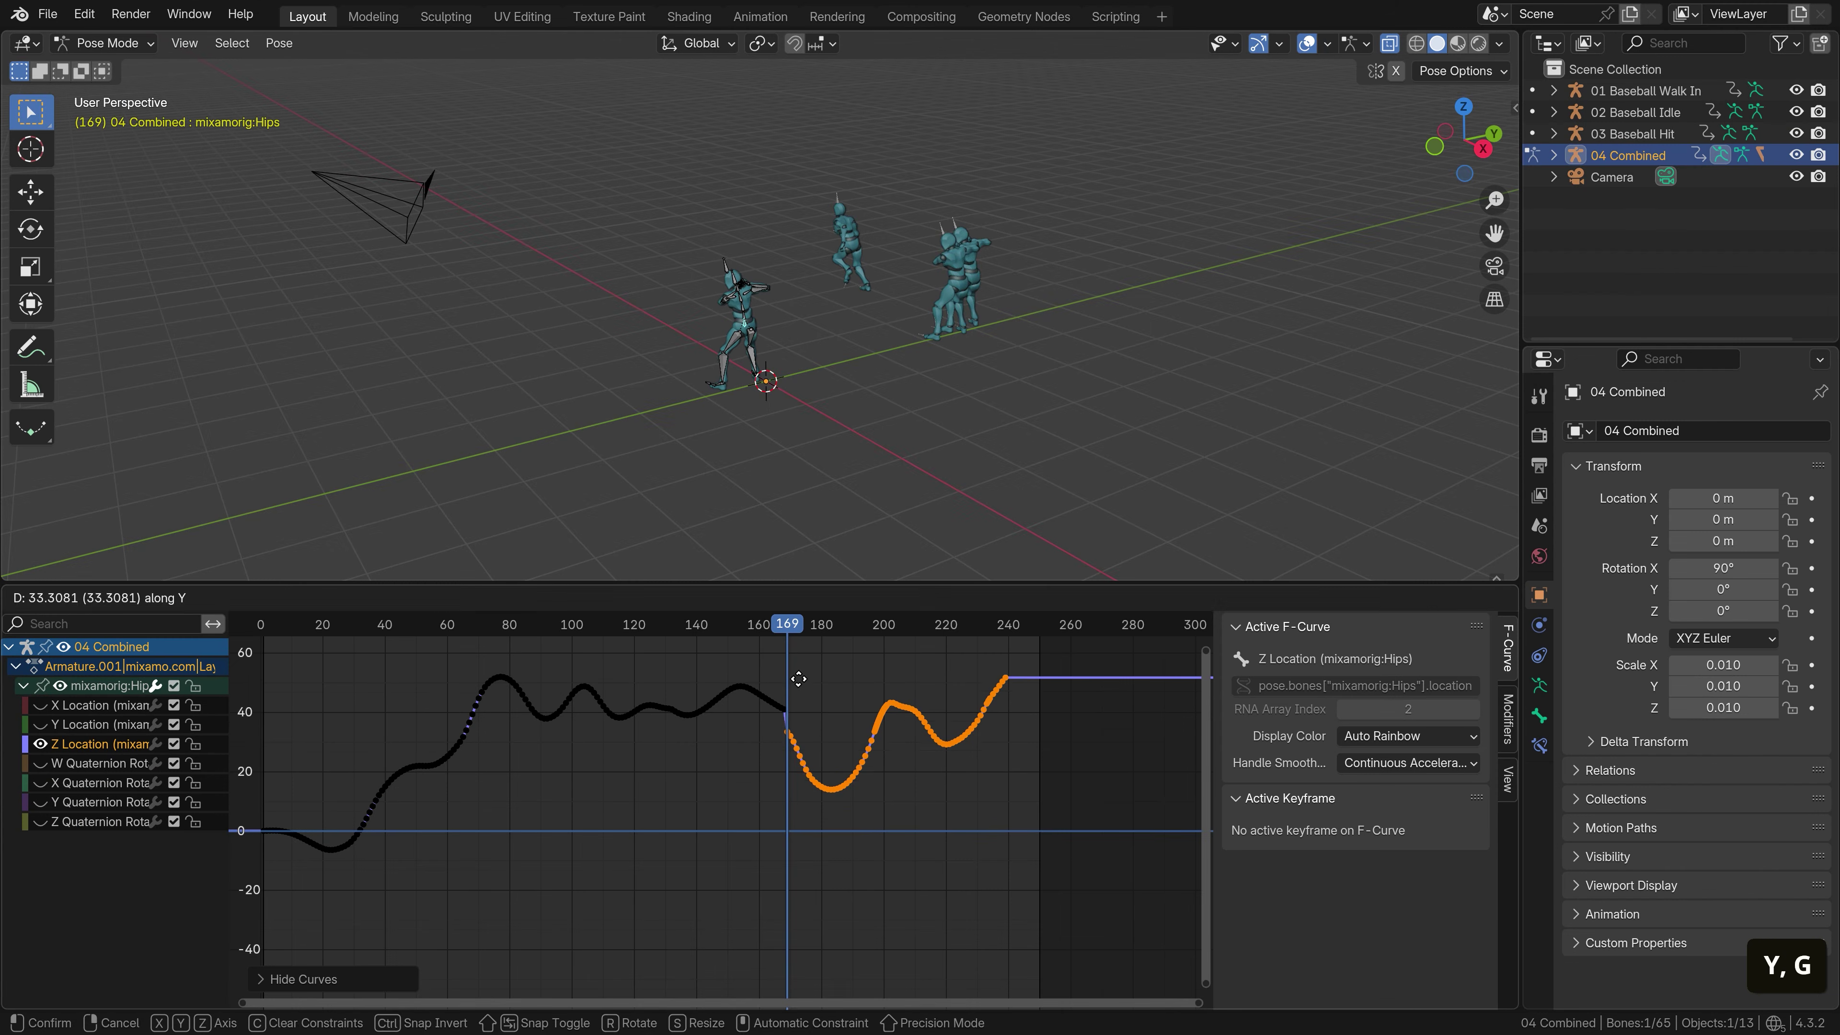
{"action": "scroll", "coordinate": [960, 719], "scroll_direction": "up", "scroll_amount": 2}
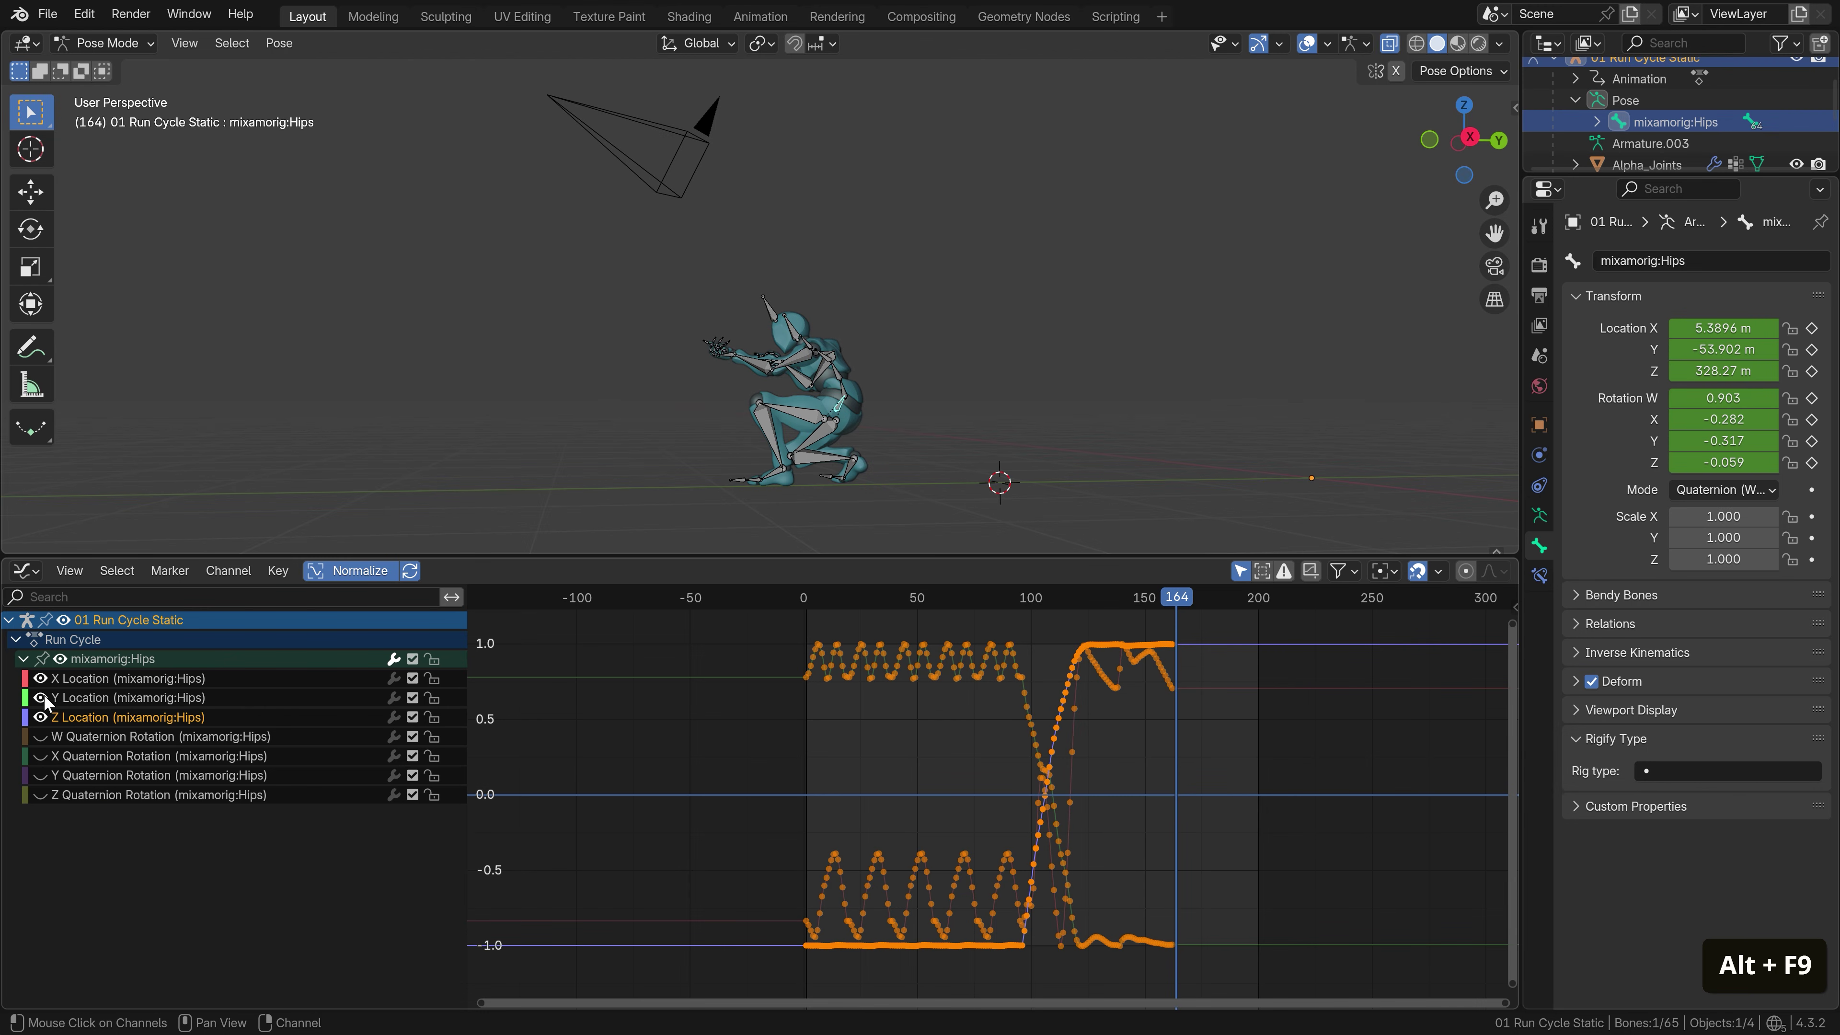
Show only the hips Z Location curve and play the animation from frame 0 to review the run section
{"action": "left_click", "coordinate": [39, 697]}
{"action": "left_click", "coordinate": [40, 678]}
{"action": "left_click_drag", "start_coordinate": [1173, 598], "coordinate": [737, 643]}
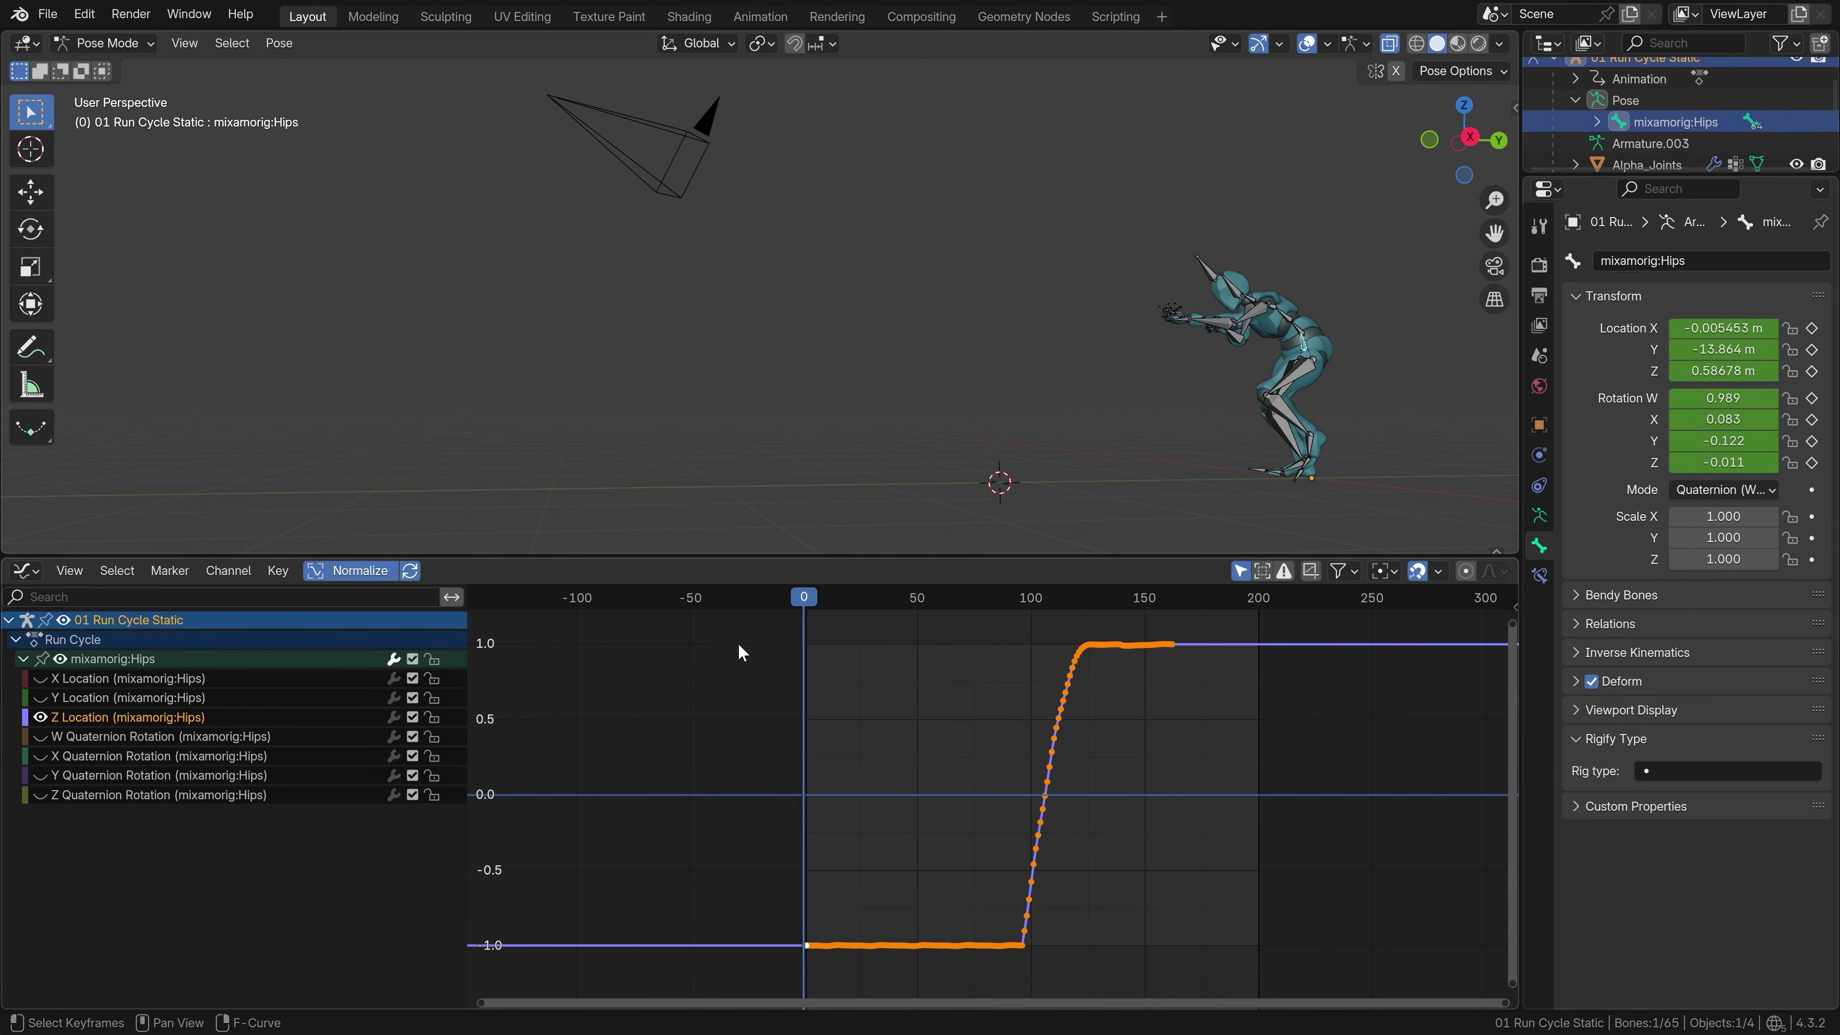
{"action": "key", "text": "space"}
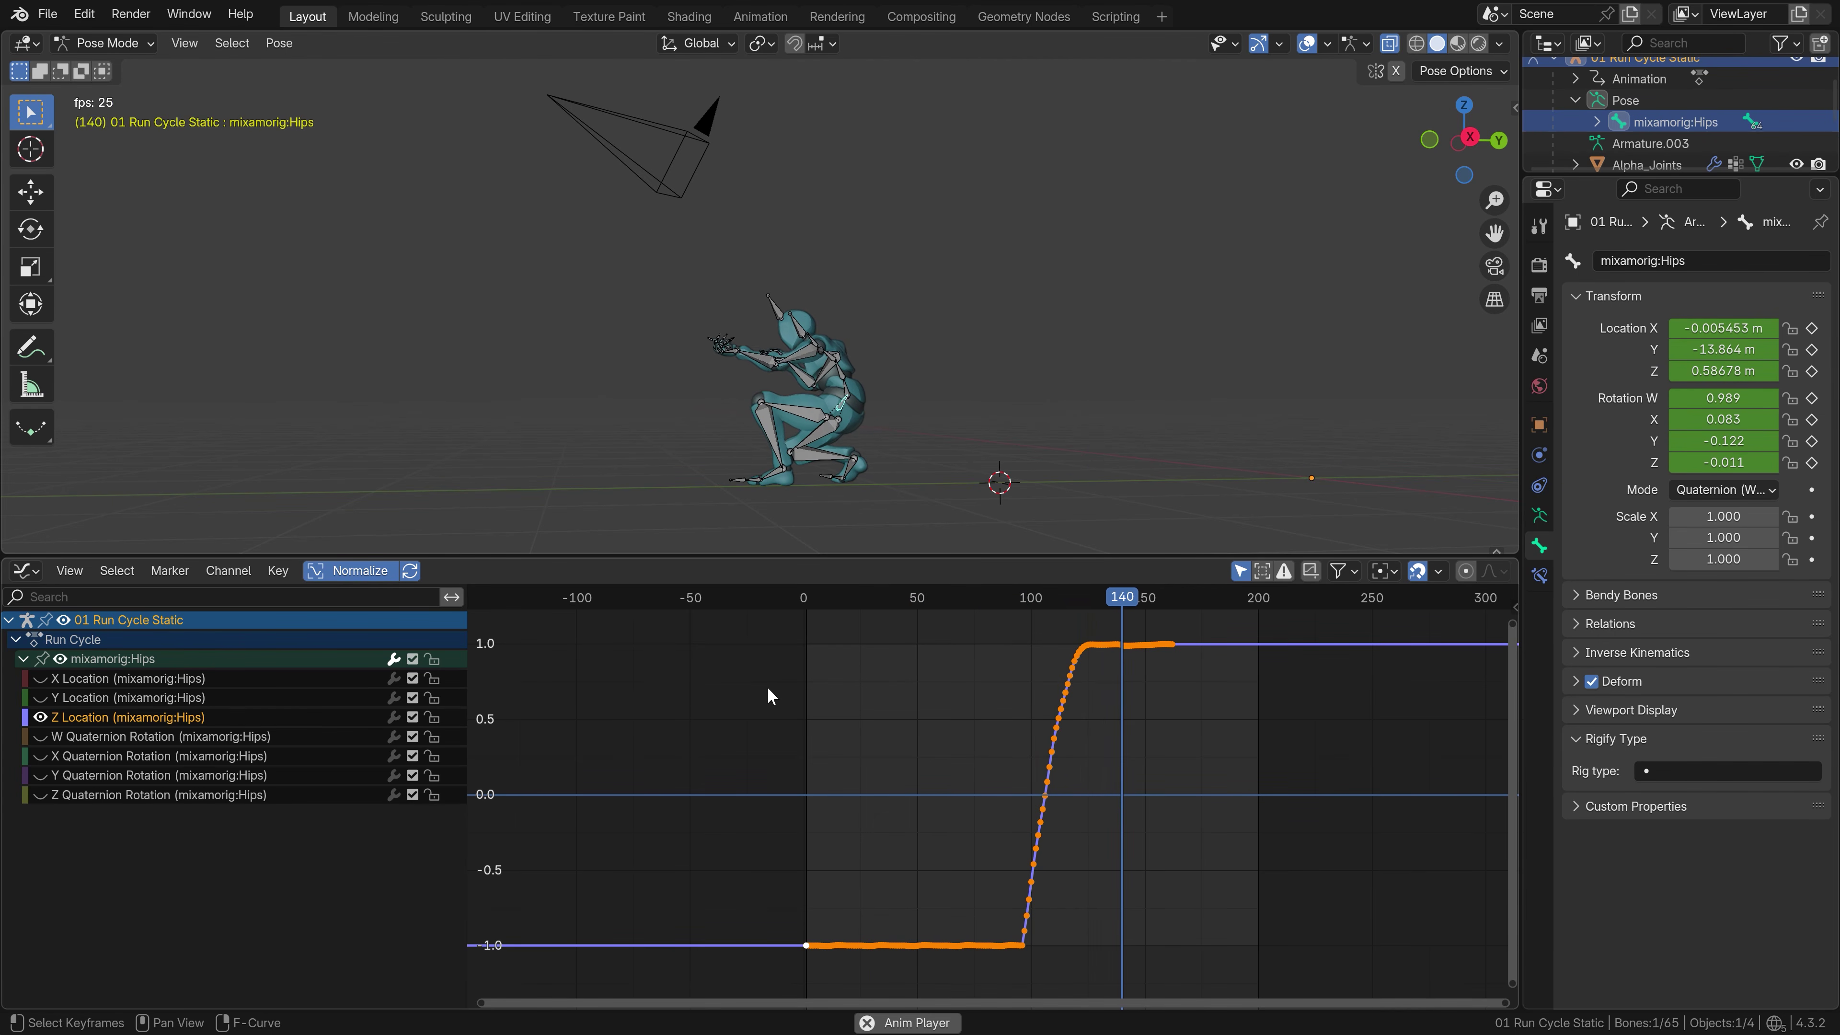
{"action": "key", "text": "space"}
Delete the run section's Z Location keyframes between the first keyframe and frame 95
{"action": "left_click", "coordinate": [1020, 611]}
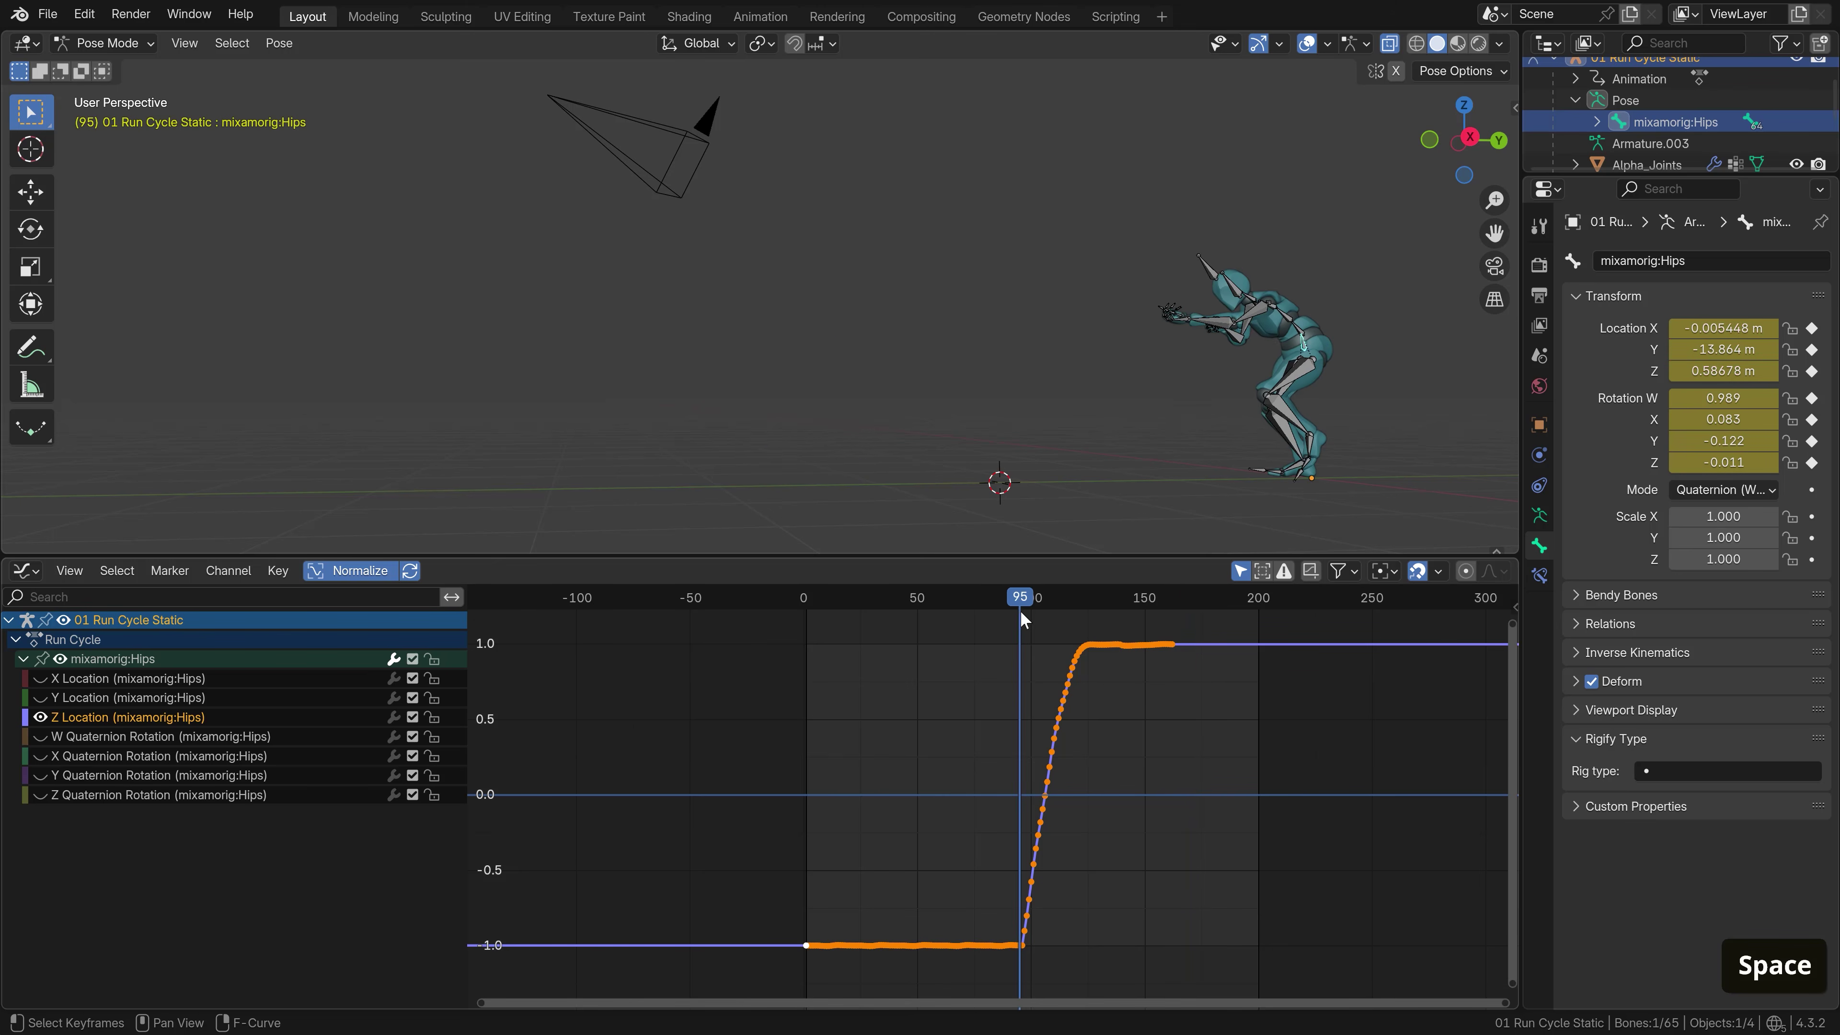
{"action": "left_click_drag", "start_coordinate": [1021, 609], "coordinate": [1023, 611]}
{"action": "scroll", "coordinate": [1056, 855], "scroll_direction": "up", "scroll_amount": 8}
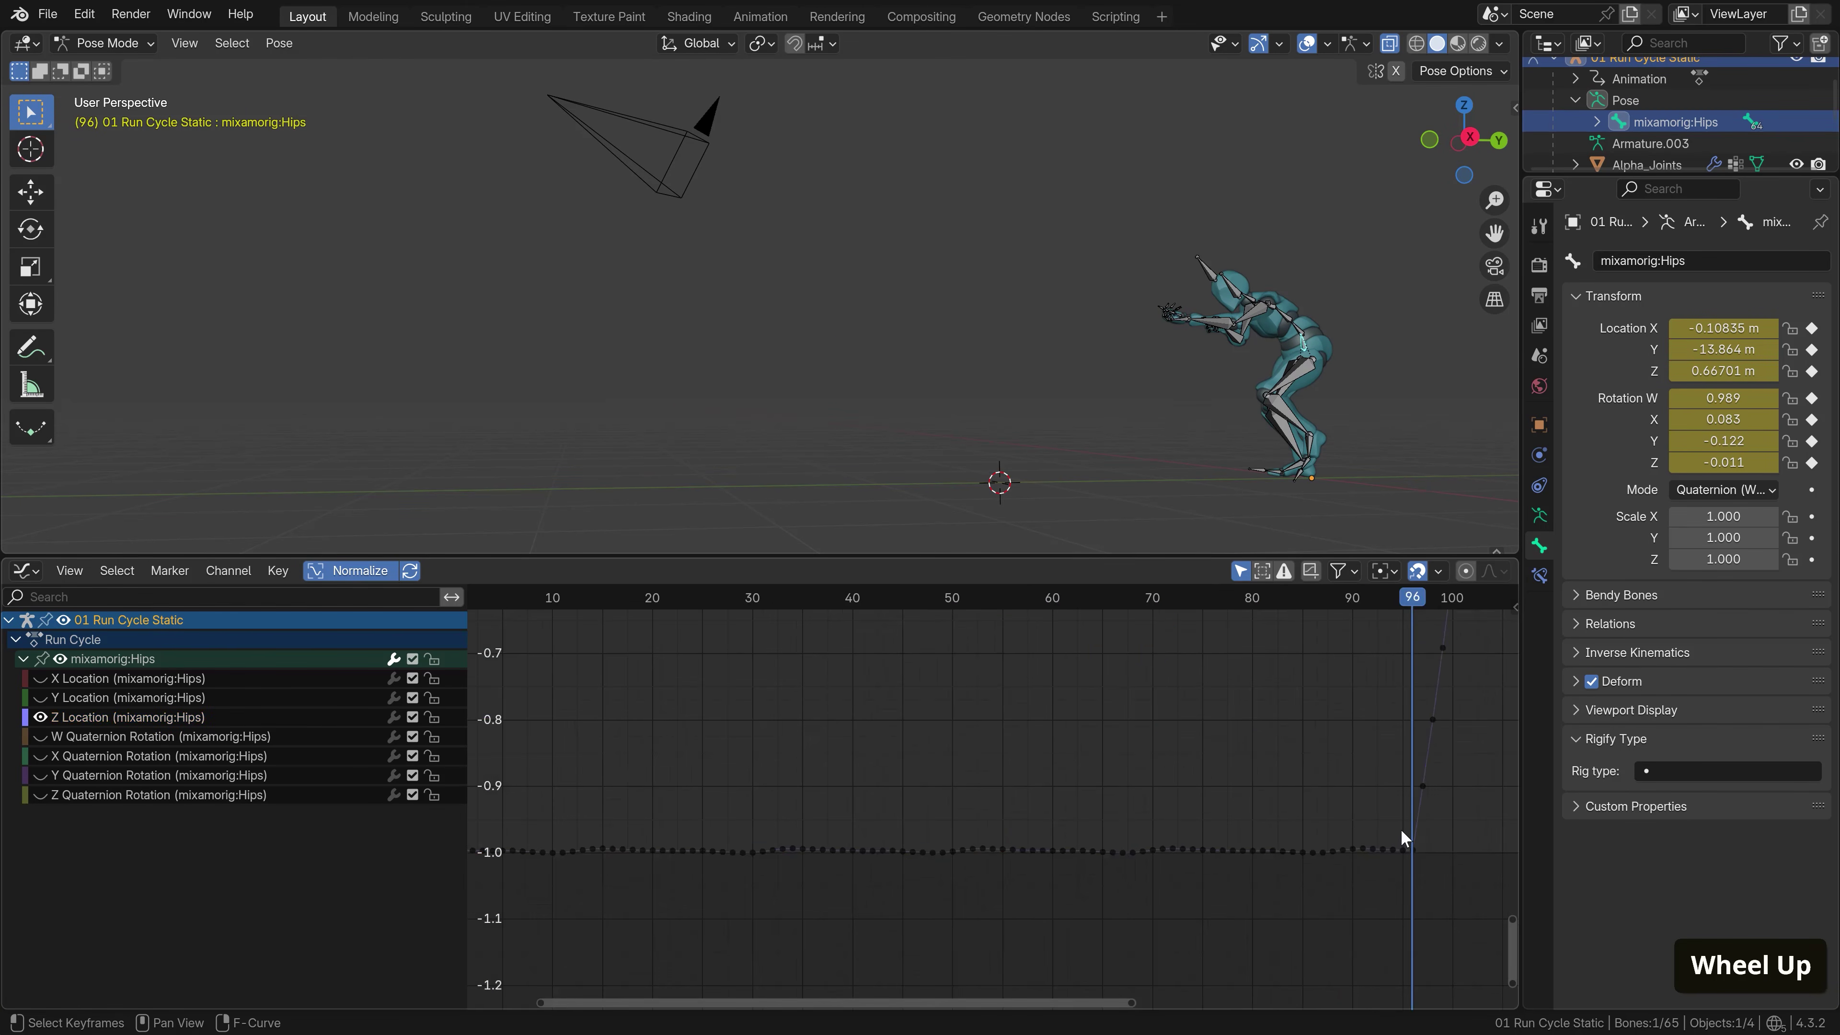
{"action": "left_click_drag", "start_coordinate": [1400, 833], "coordinate": [572, 878]}
{"action": "key", "text": "Delete"}
Move the first Z Location keyframe straight down to create a forward run, and play the animation to check the speed
{"action": "left_click", "coordinate": [664, 836]}
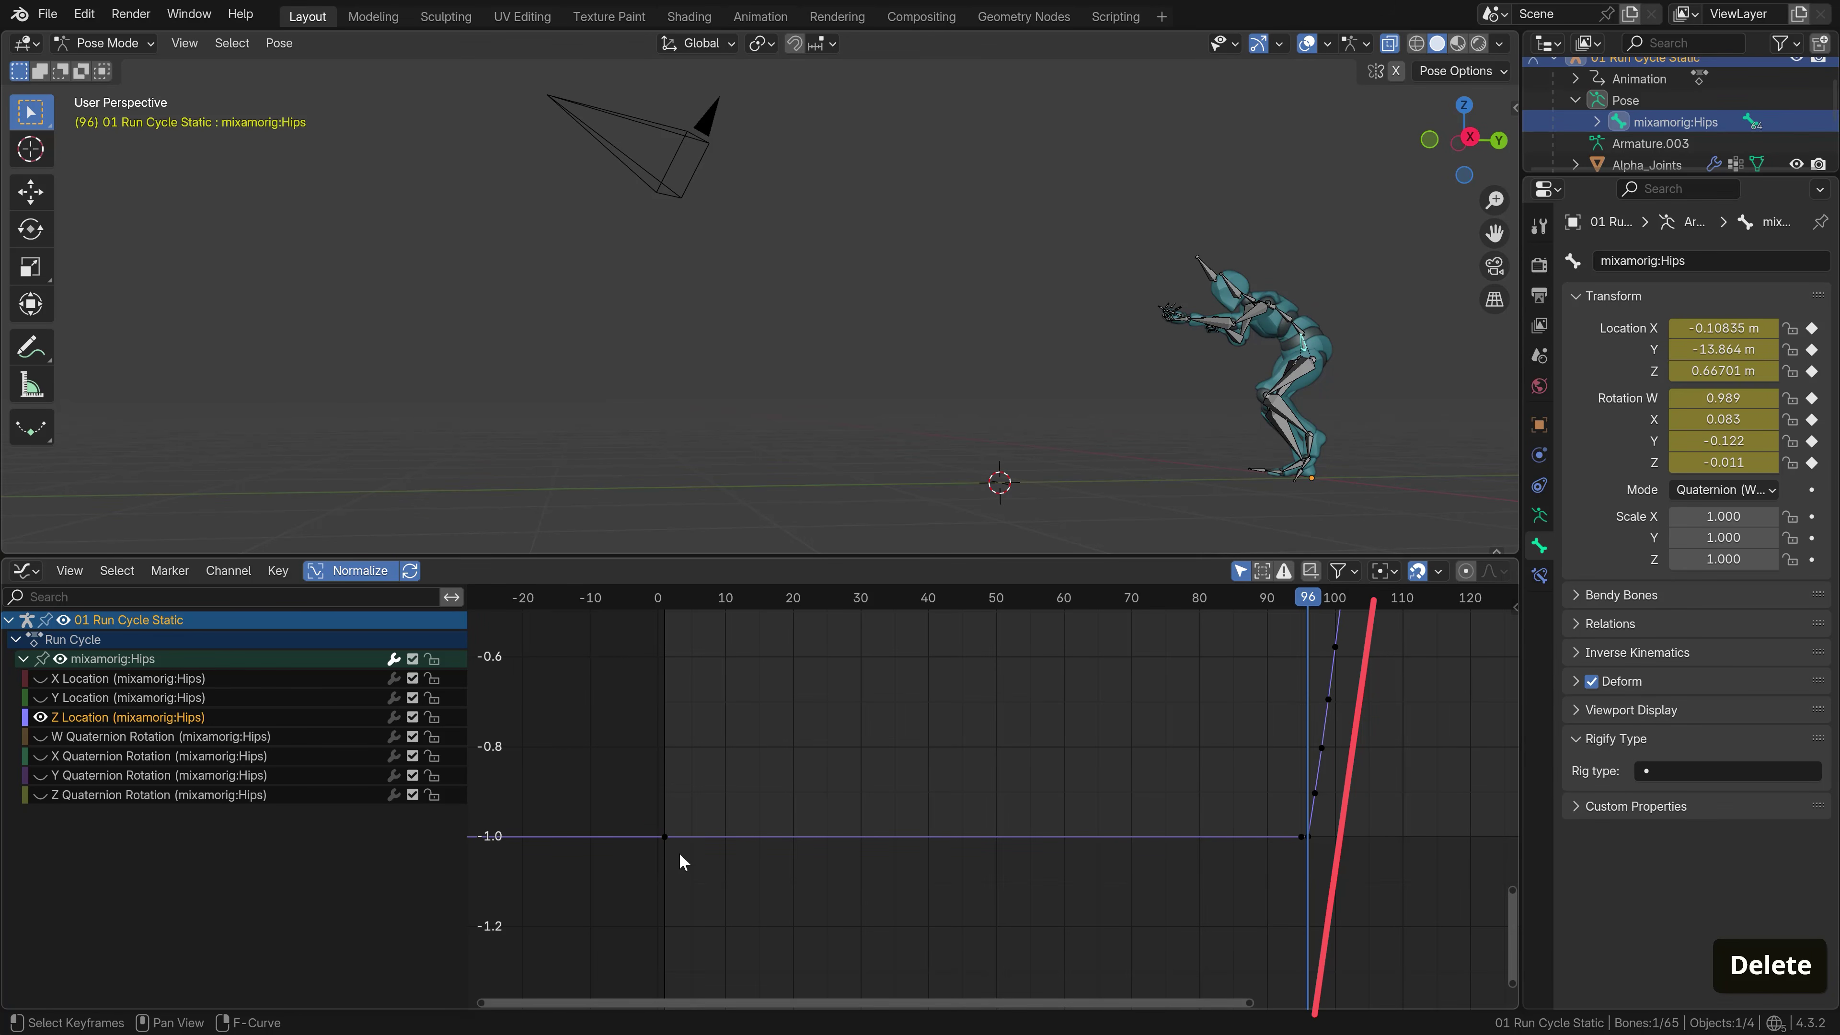
{"action": "scroll", "coordinate": [1030, 850], "scroll_direction": "down", "scroll_amount": 5}
{"action": "key", "text": "g"}
{"action": "key", "text": "y"}
{"action": "left_click", "coordinate": [957, 934]}
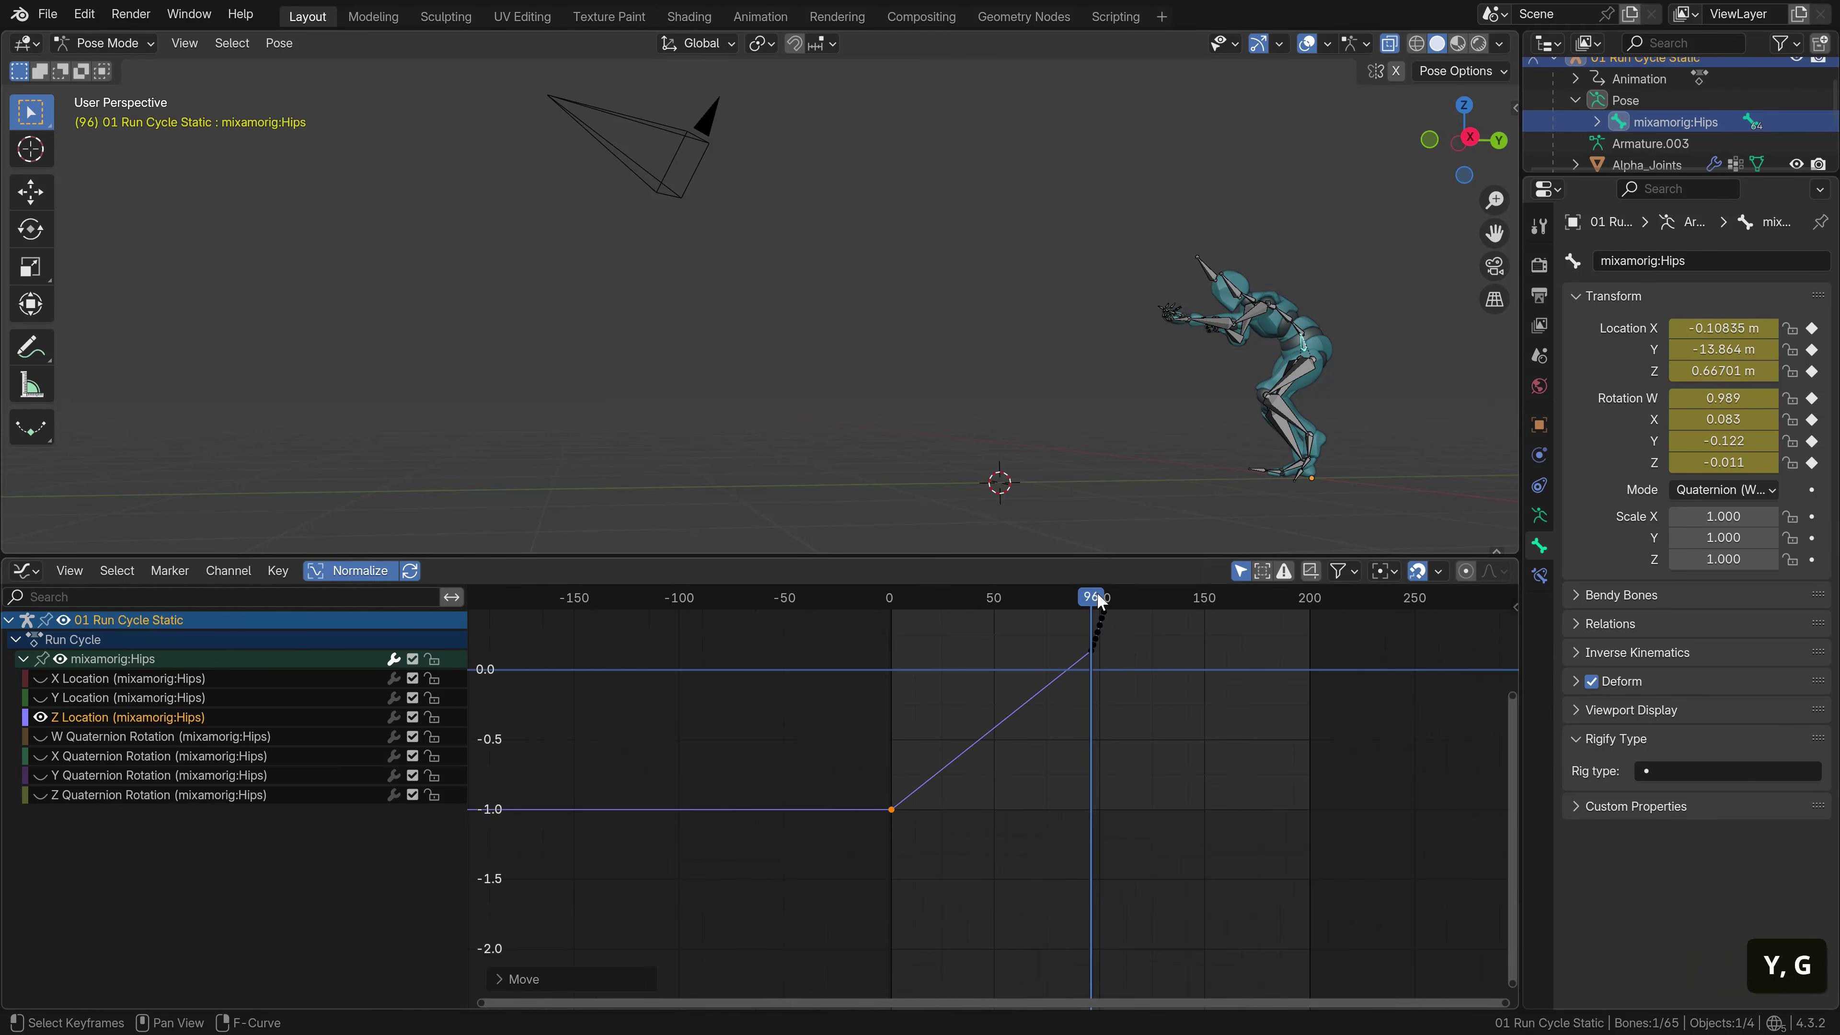
{"action": "left_click_drag", "start_coordinate": [1092, 603], "coordinate": [1003, 613]}
{"action": "scroll", "coordinate": [1223, 364], "scroll_direction": "down", "scroll_amount": 5}
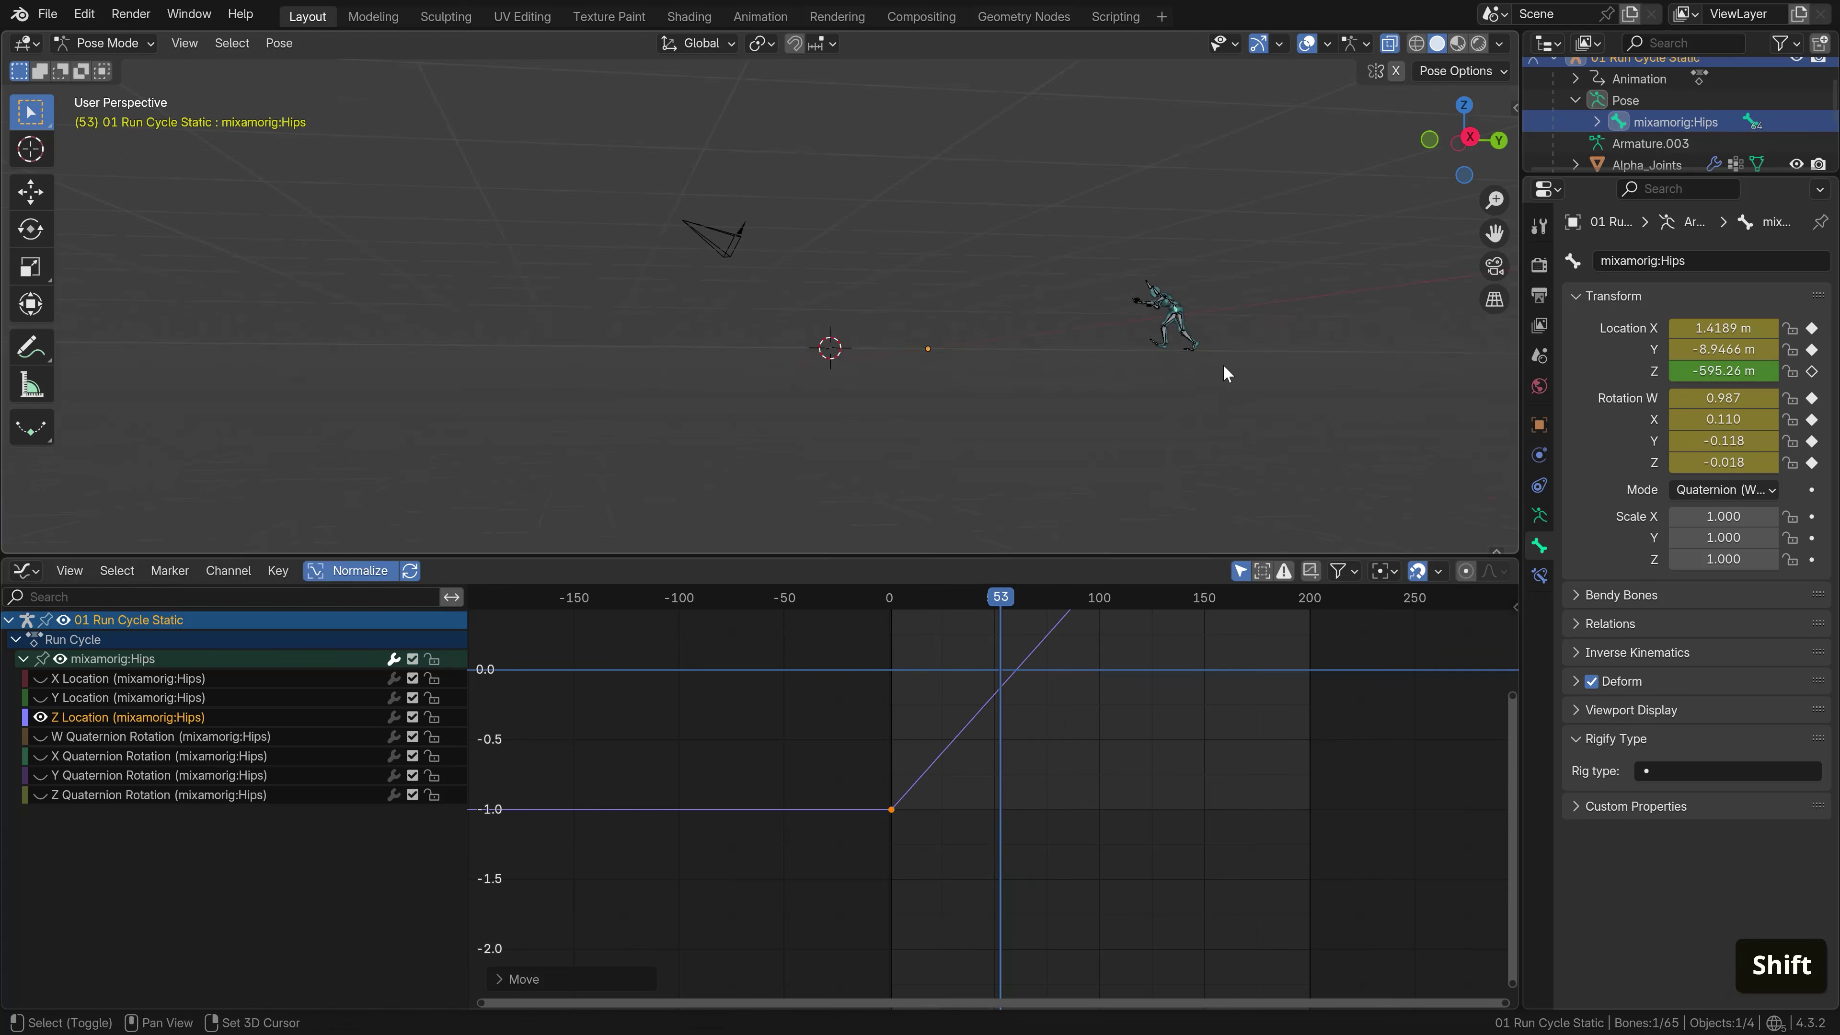
{"action": "key", "text": "space"}
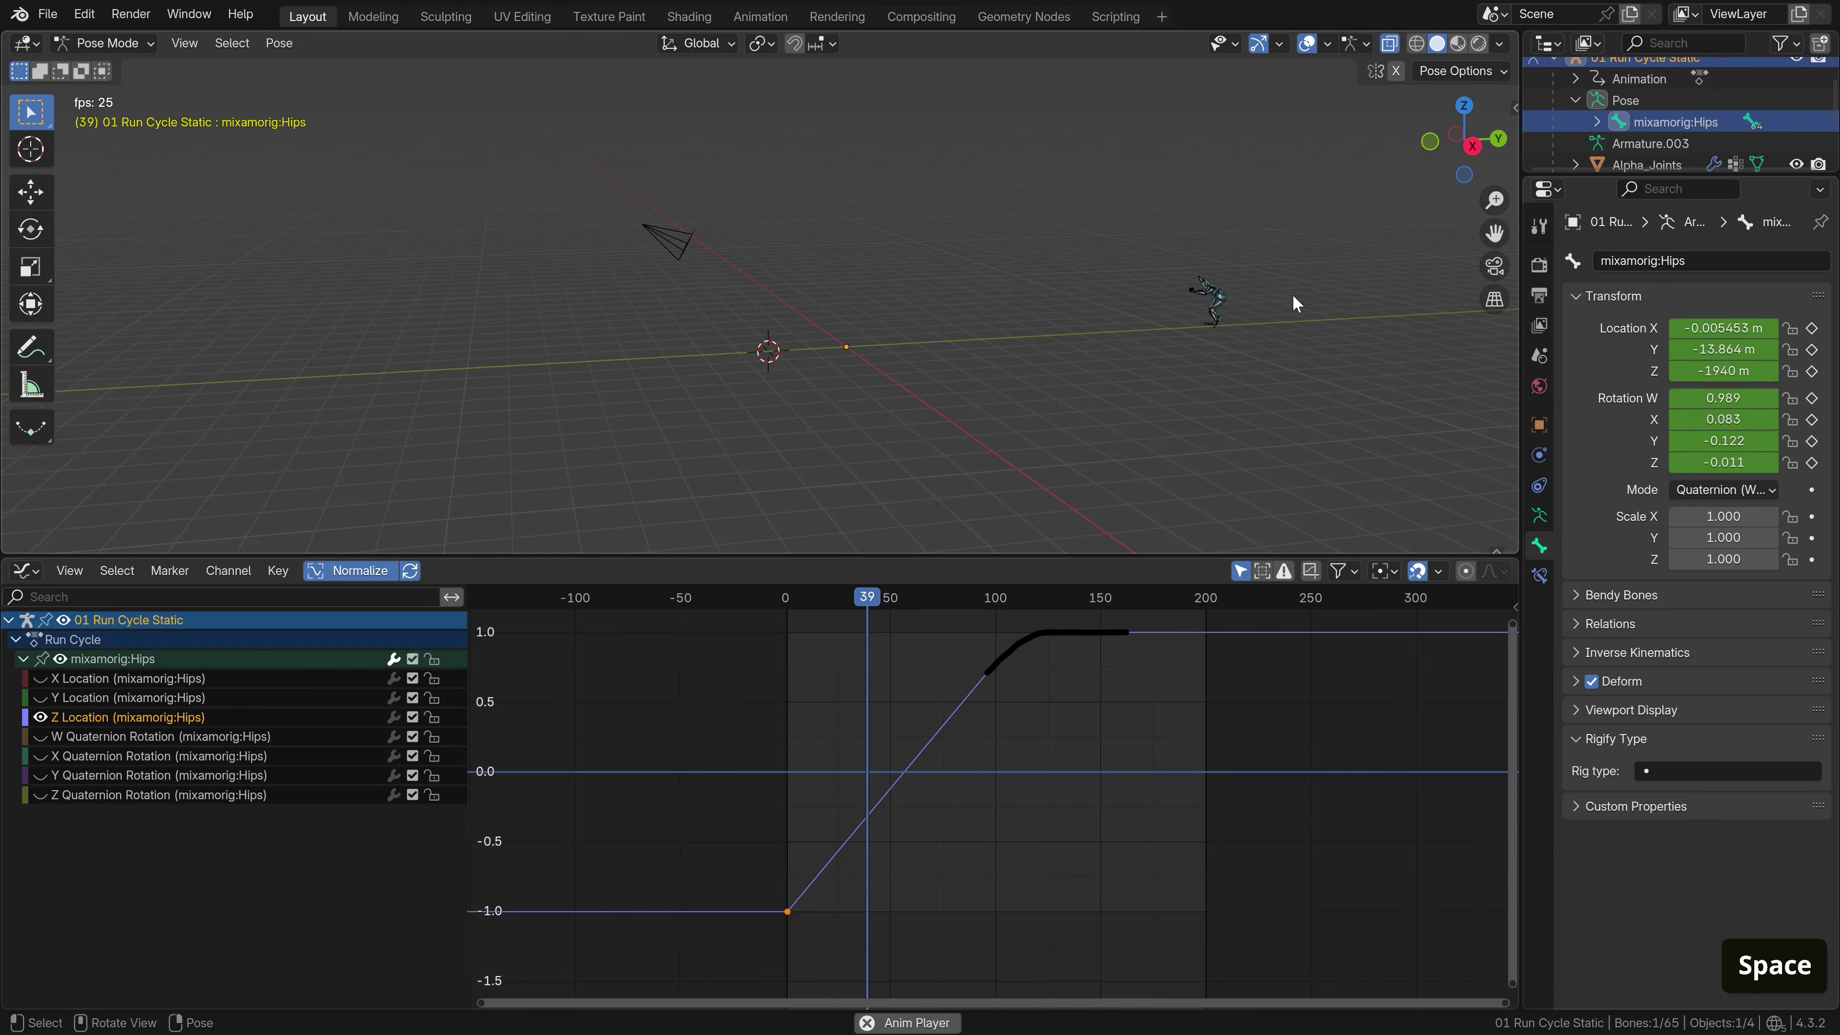
{"action": "key", "text": "space"}
Raise the first Z Location keyframe to slow the forward run, and play the animation again
{"action": "key", "text": "g"}
{"action": "key", "text": "y"}
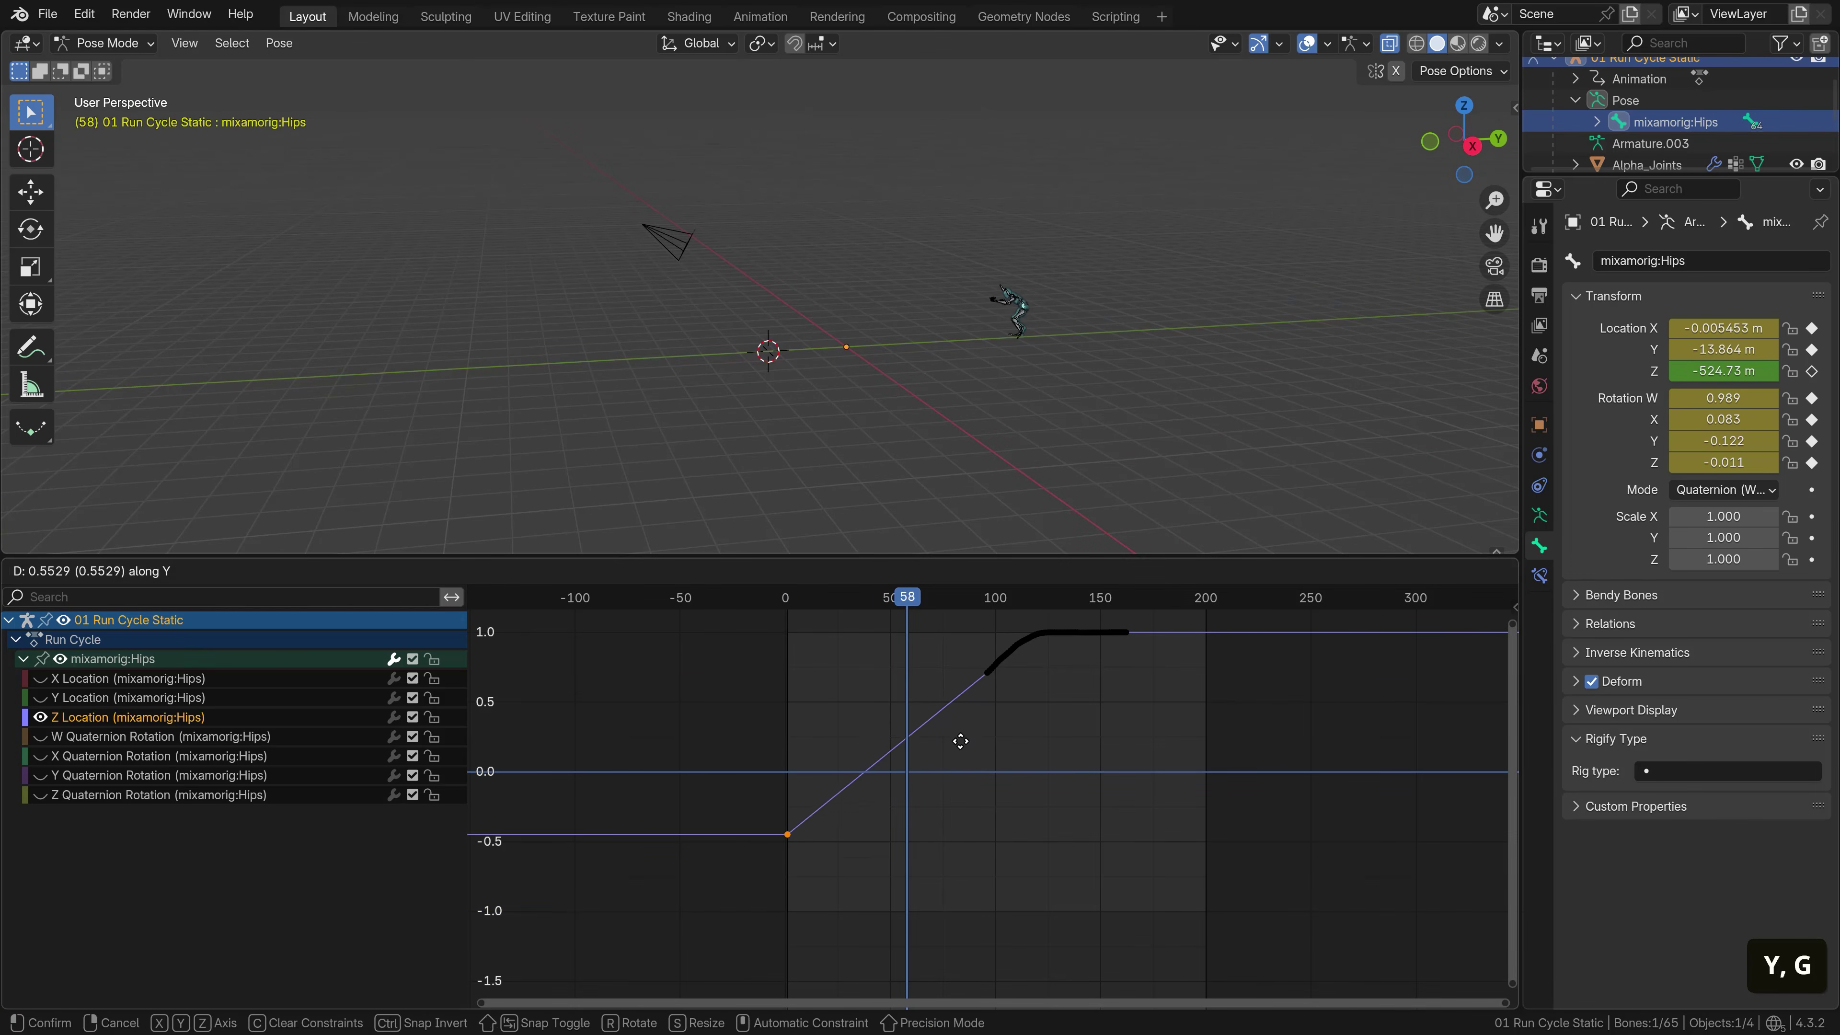
{"action": "left_click", "coordinate": [965, 622]}
{"action": "key", "text": "space"}
{"action": "key", "text": "space"}
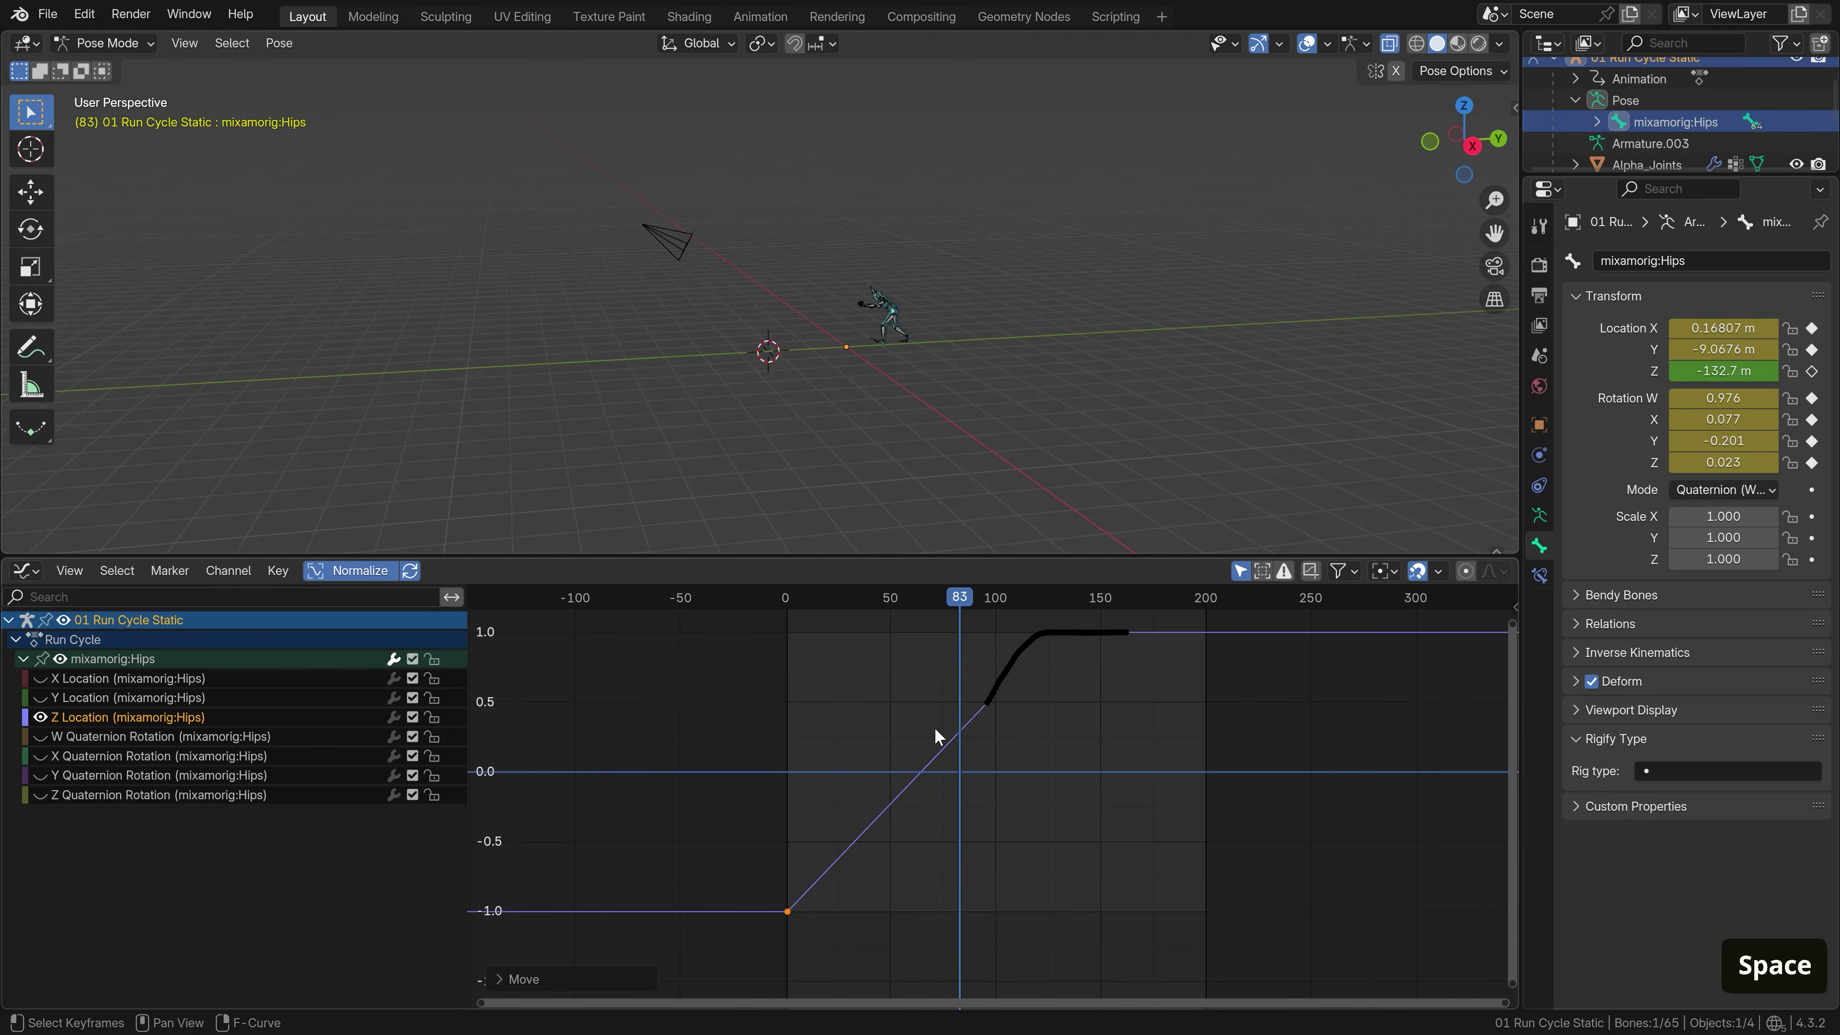
Fine-tune the height of the first Z Location keyframe and play the full run, stop and fire sequence
{"action": "key", "text": "g"}
{"action": "key", "text": "y"}
{"action": "left_click", "coordinate": [931, 684]}
{"action": "key", "text": "space"}
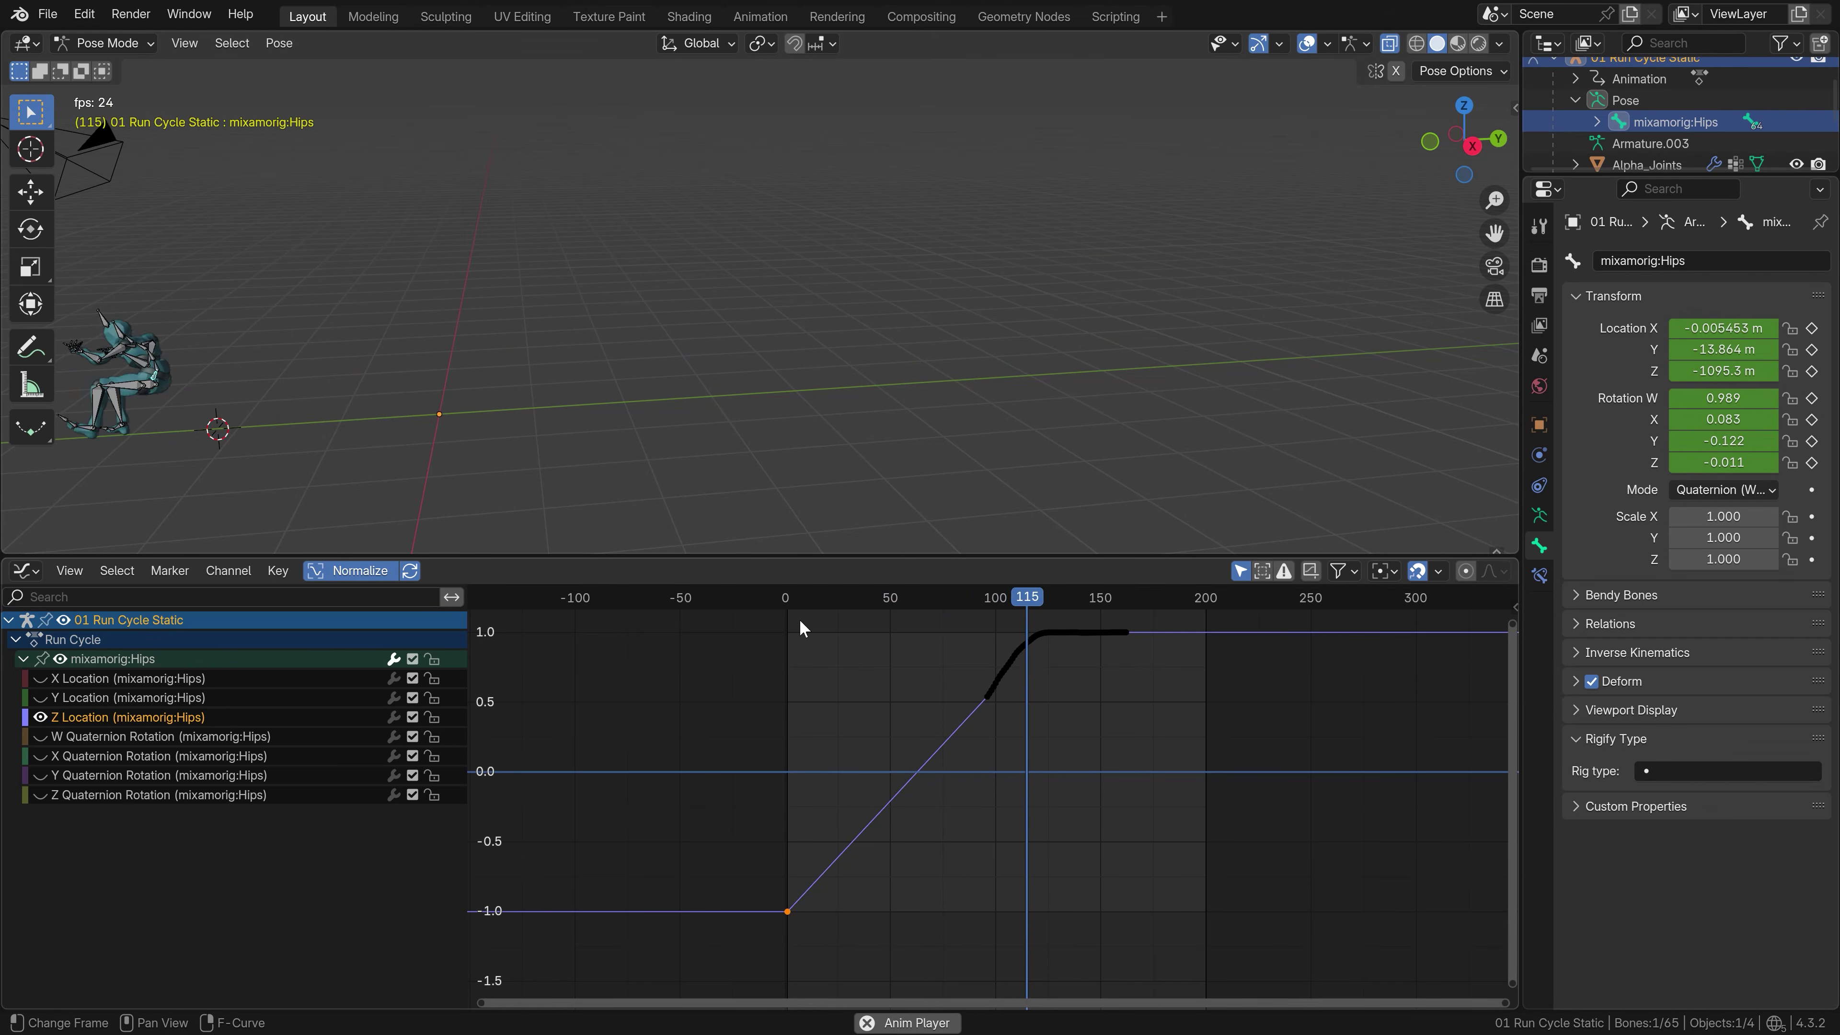
{"action": "key", "text": "space"}
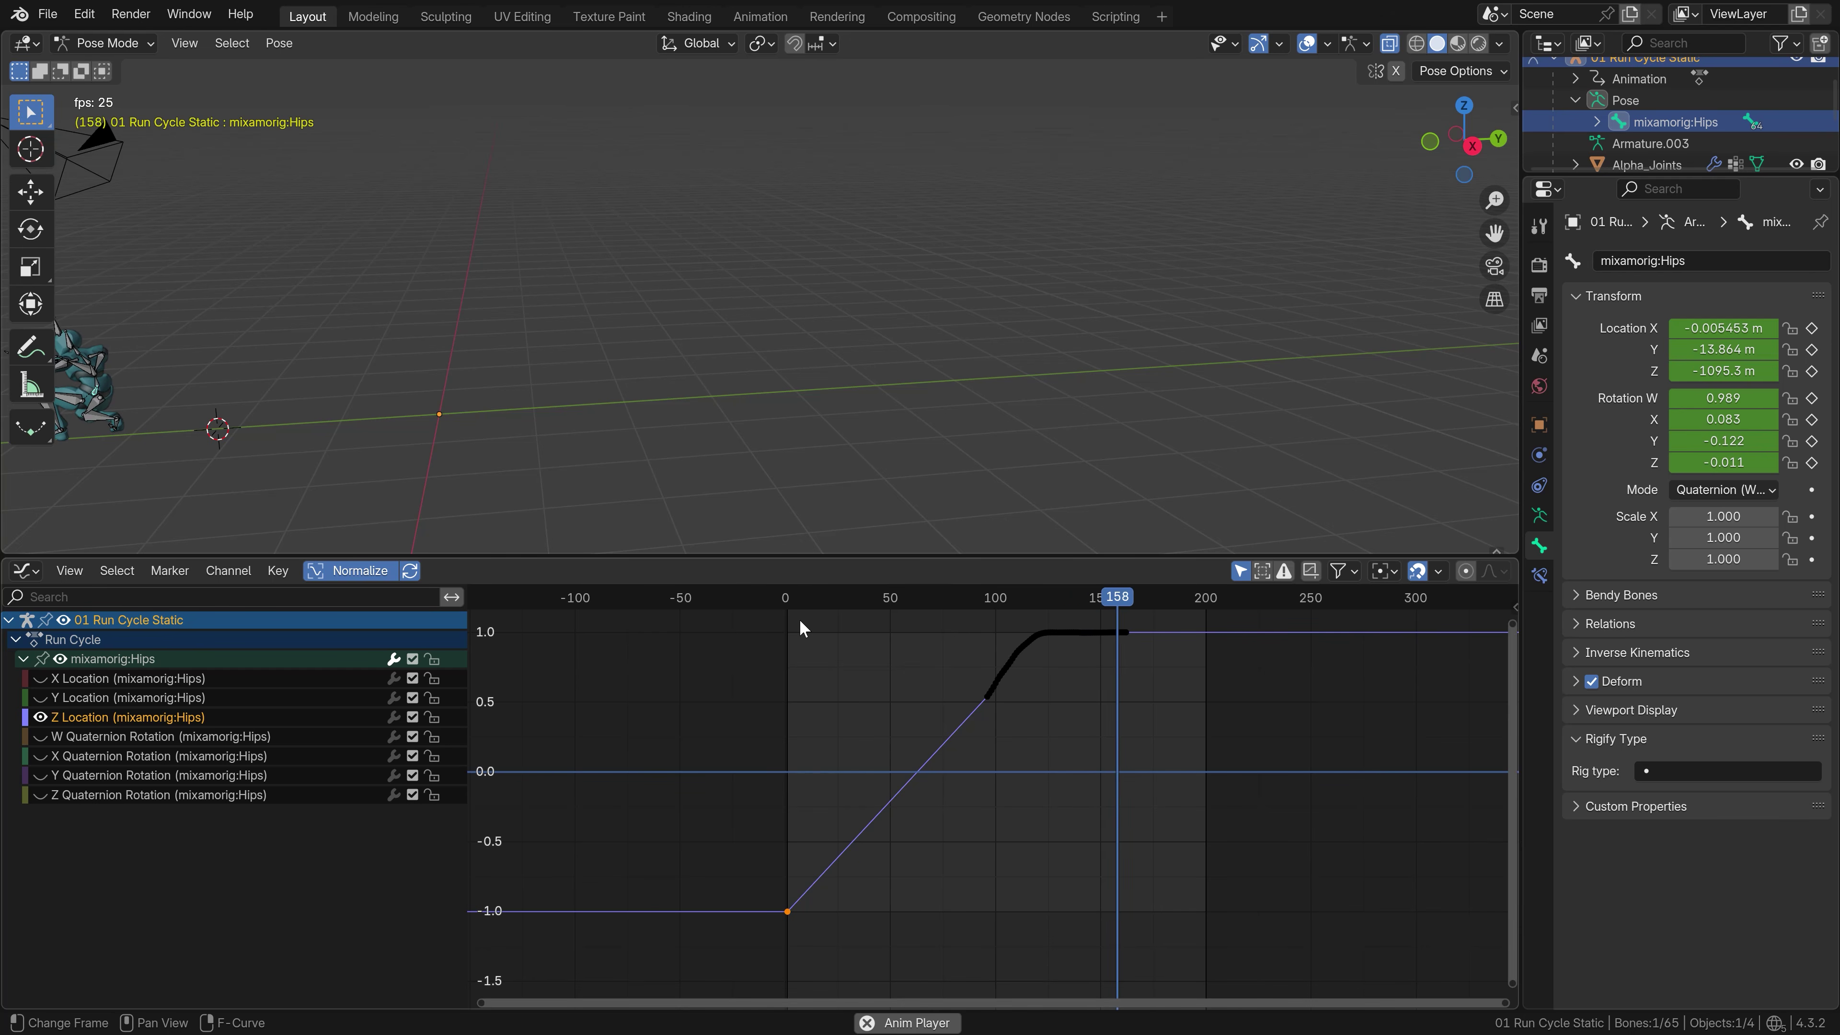
{"action": "key", "text": "space"}
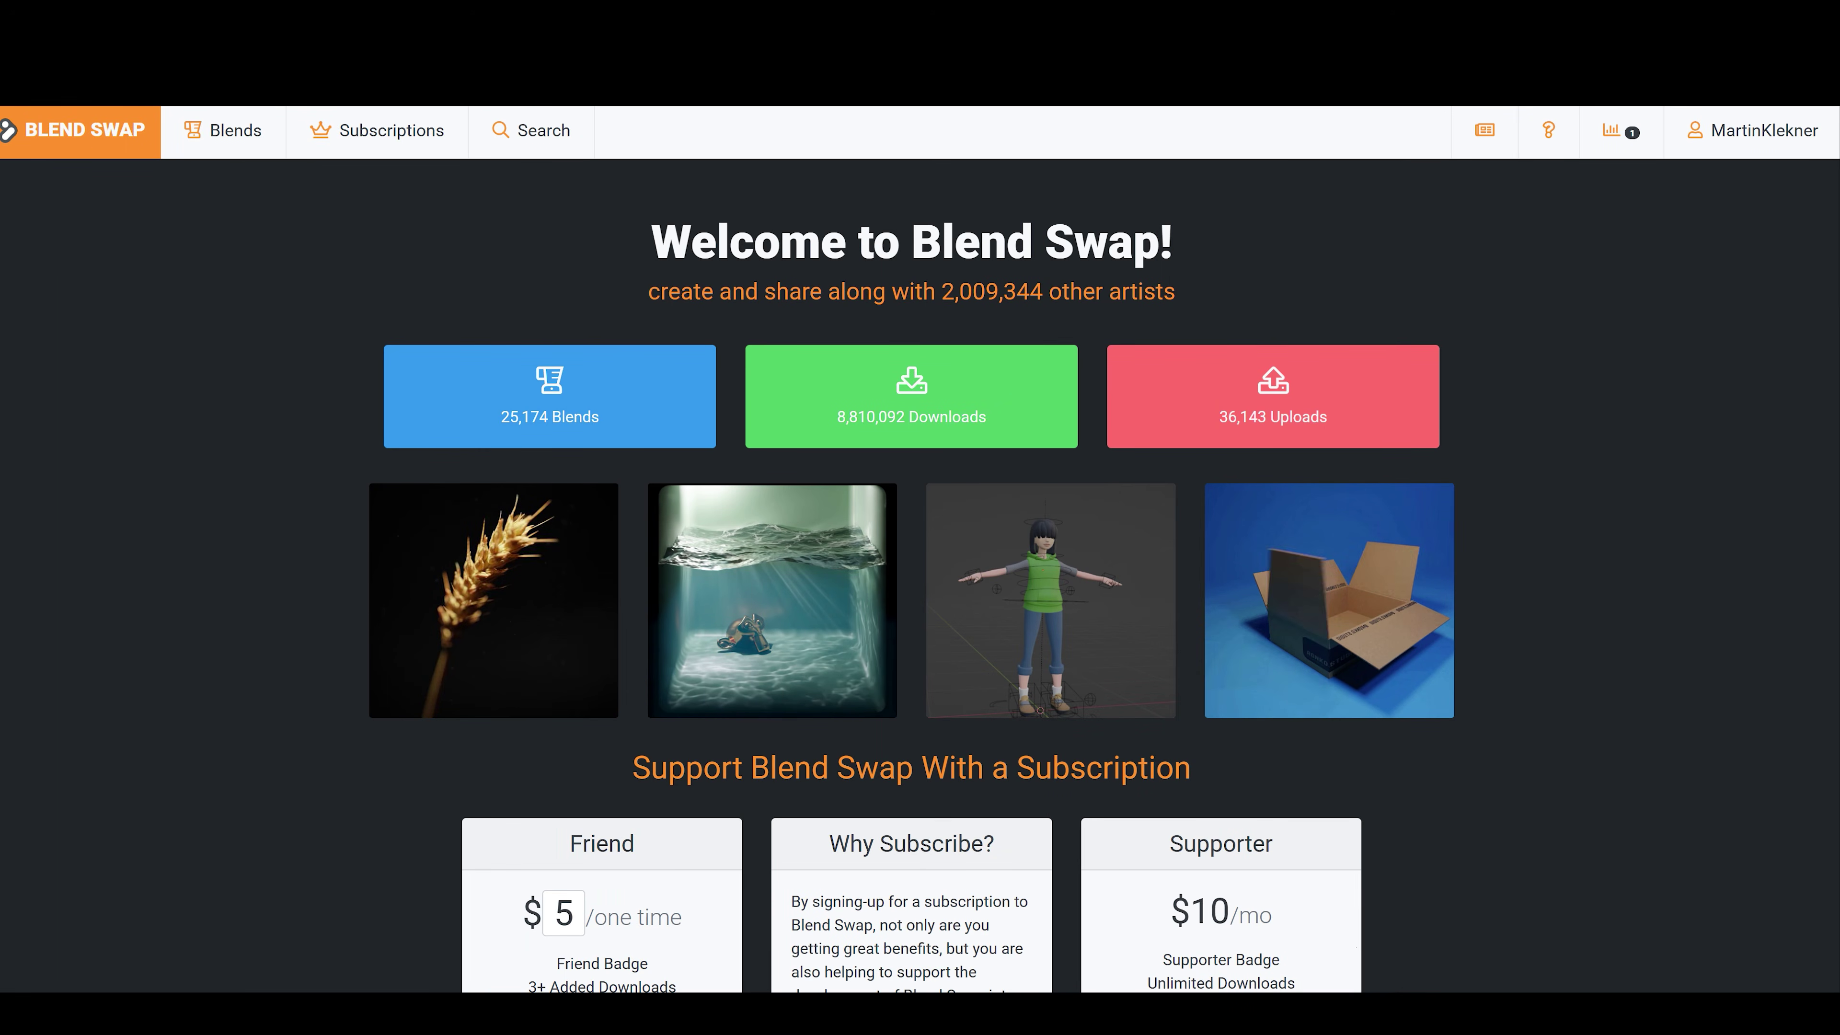
Switch to Blend Swap and examine the military search results and the pages for military_character_kit_1.1, Weapons Pack and M2 .50cal machinegun
{"action": "scroll", "coordinate": [1810, 476], "scroll_direction": "down", "scroll_amount": 2}
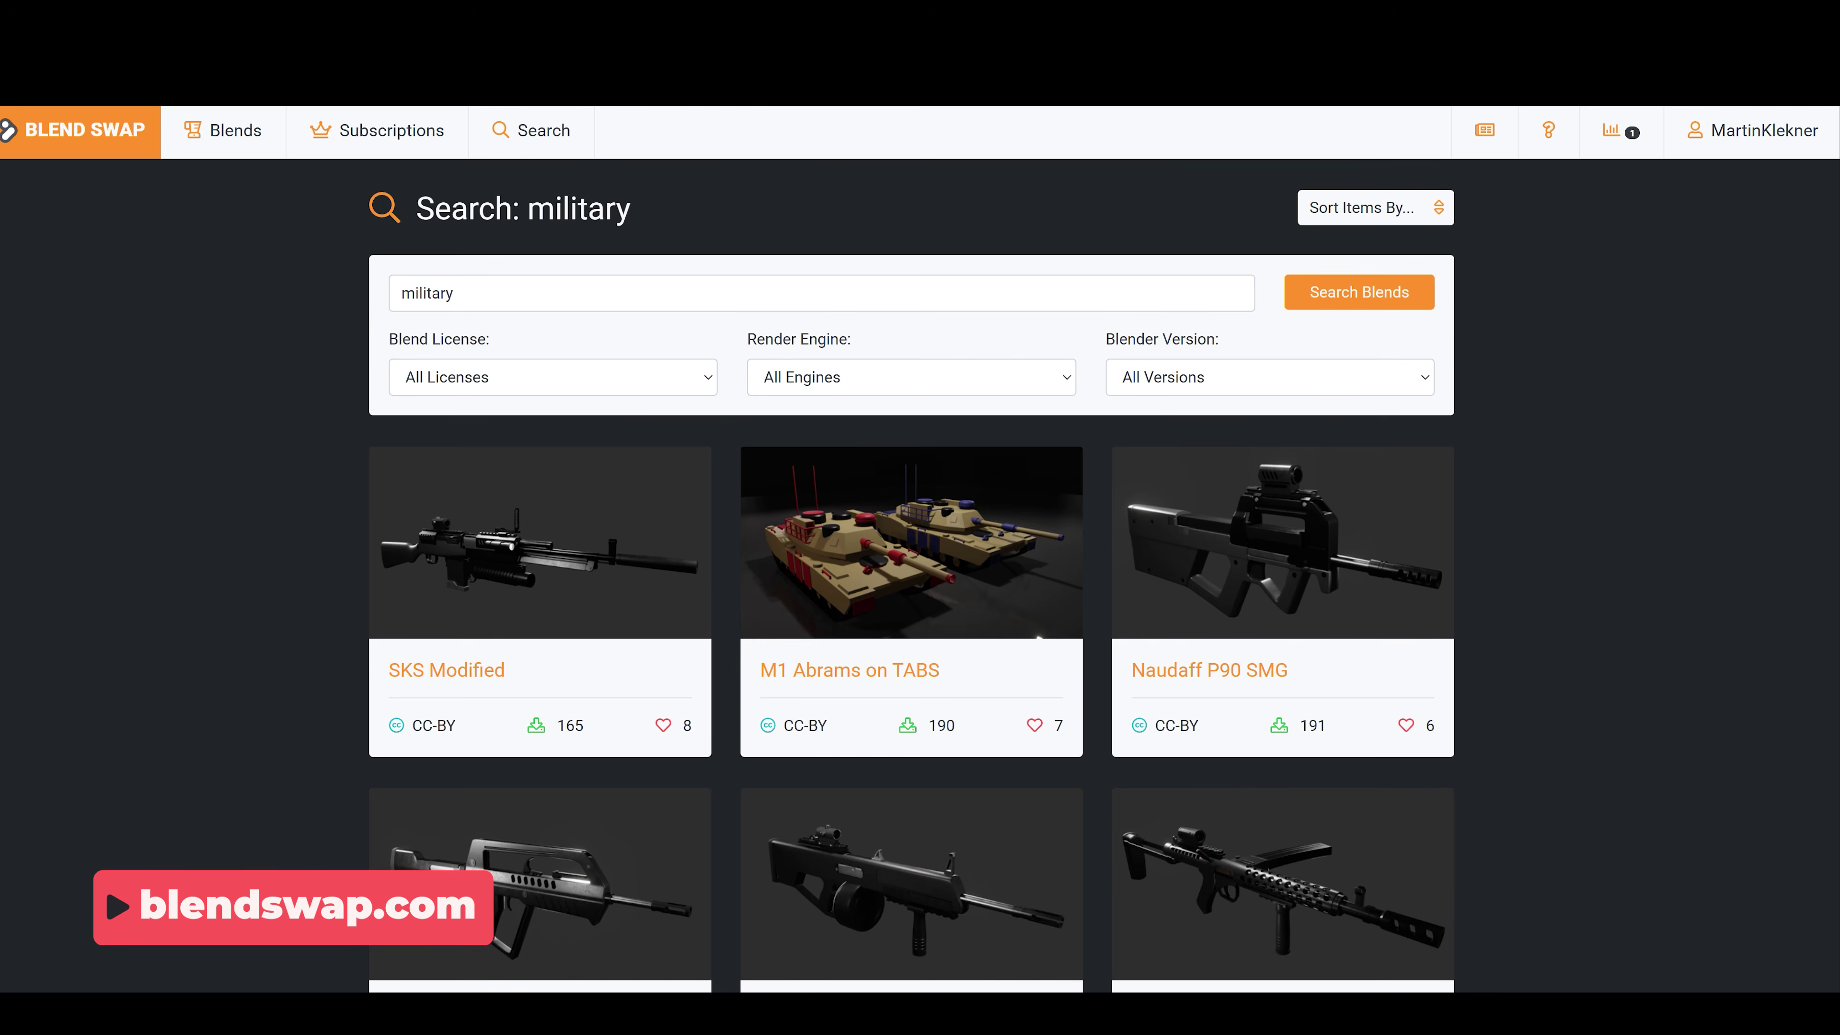
{"action": "scroll", "coordinate": [911, 580], "scroll_direction": "down", "scroll_amount": 3}
{"action": "scroll", "coordinate": [1832, 566], "scroll_direction": "down", "scroll_amount": 10}
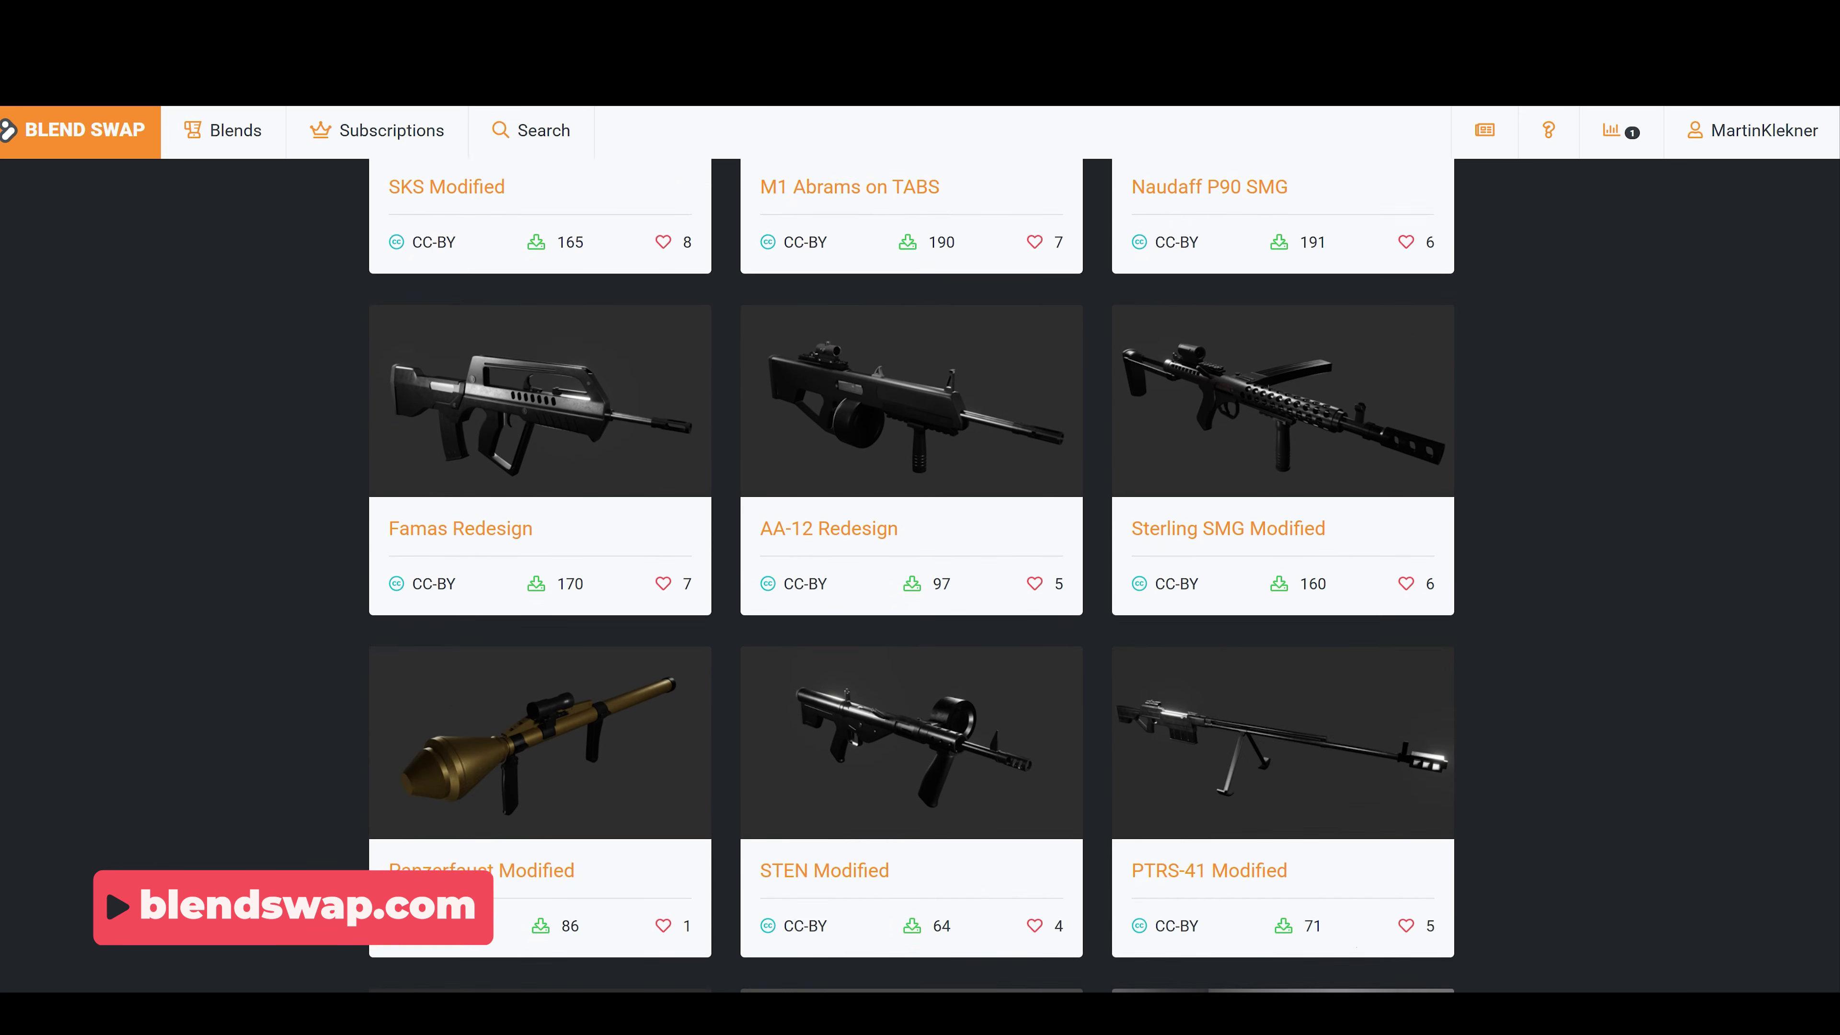
{"action": "scroll", "coordinate": [1832, 565], "scroll_direction": "down", "scroll_amount": 7}
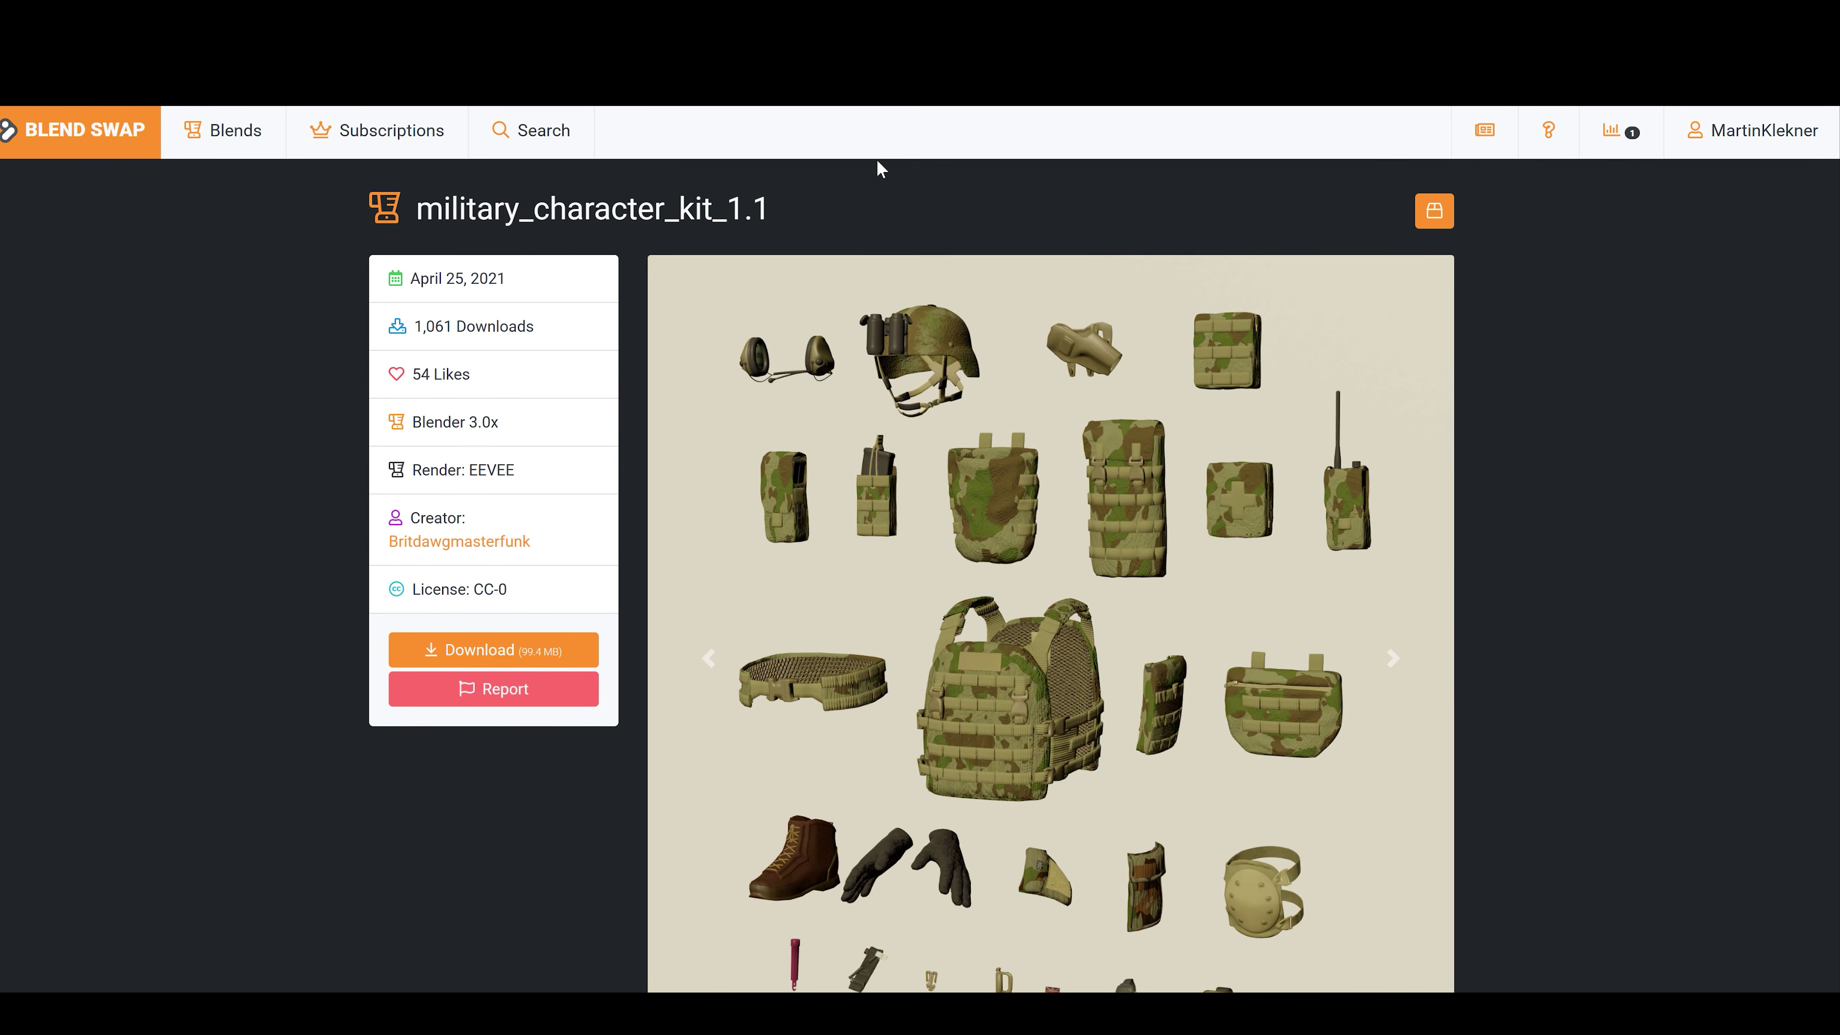
{"action": "scroll", "coordinate": [808, 315], "scroll_direction": "down", "scroll_amount": 3}
{"action": "scroll", "coordinate": [808, 316], "scroll_direction": "up", "scroll_amount": 3}
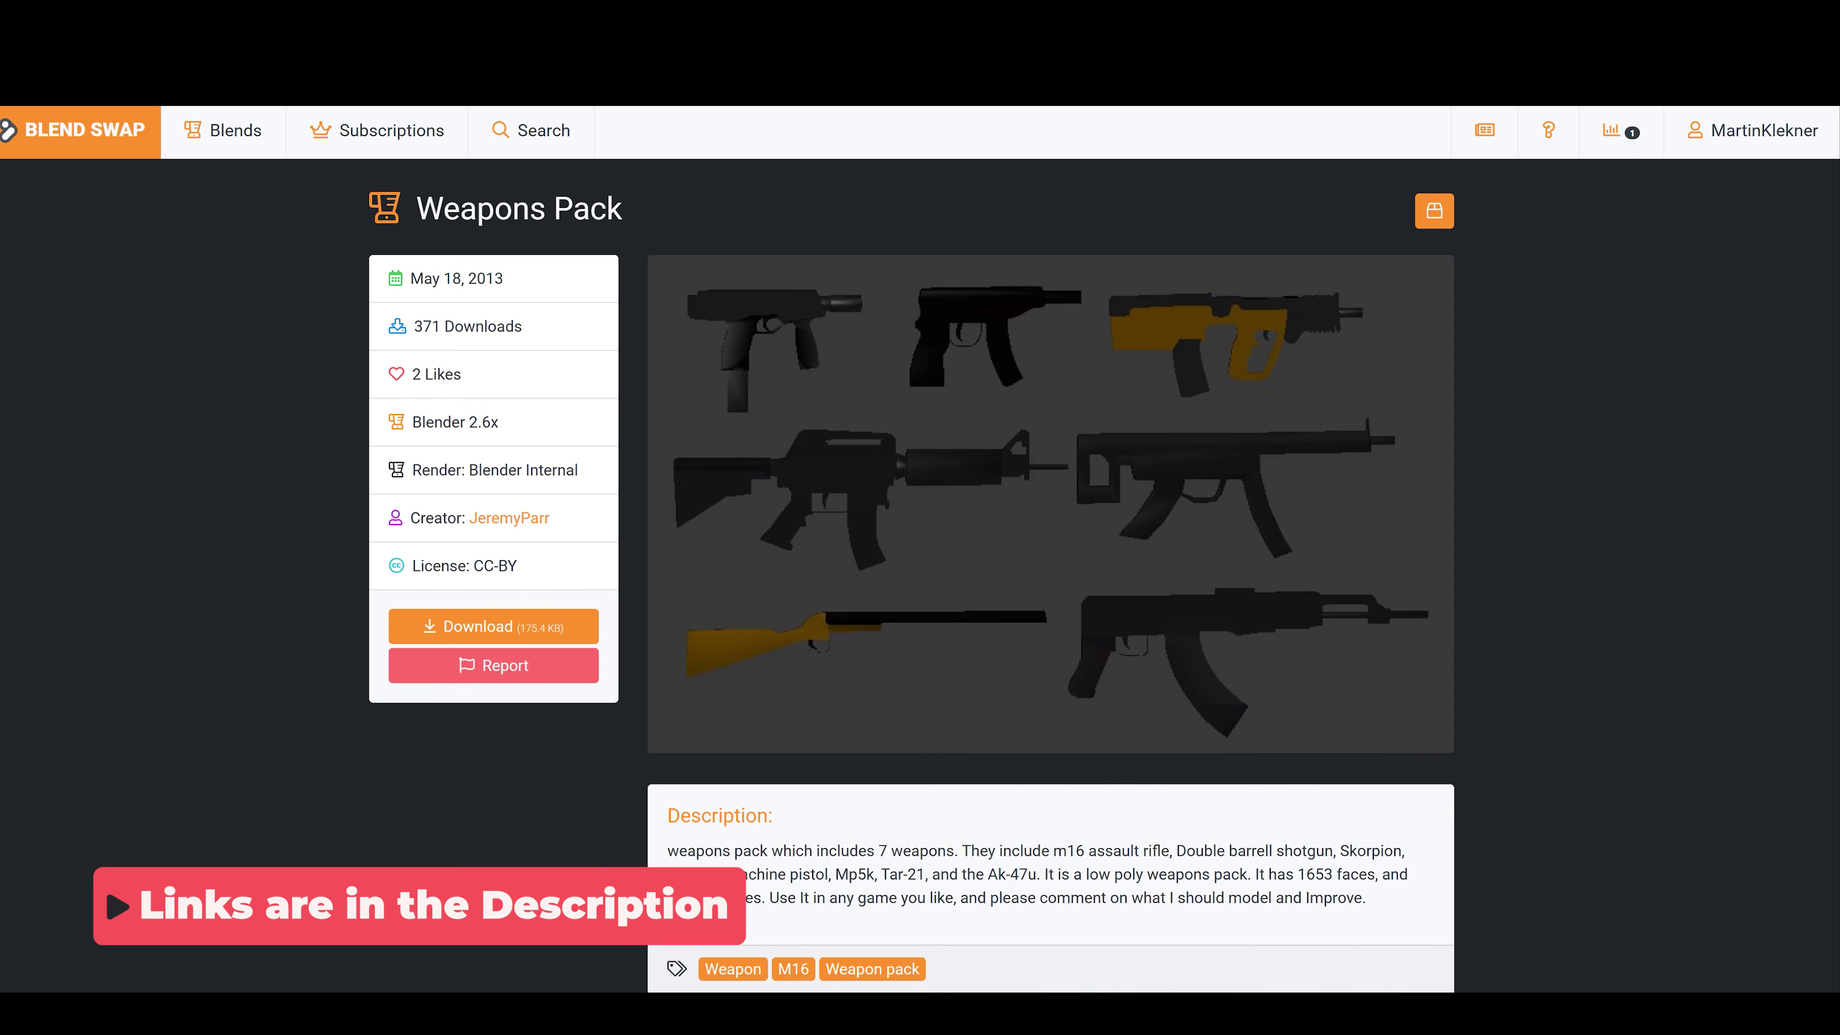
{"action": "scroll", "coordinate": [511, 557], "scroll_direction": "down", "scroll_amount": 4}
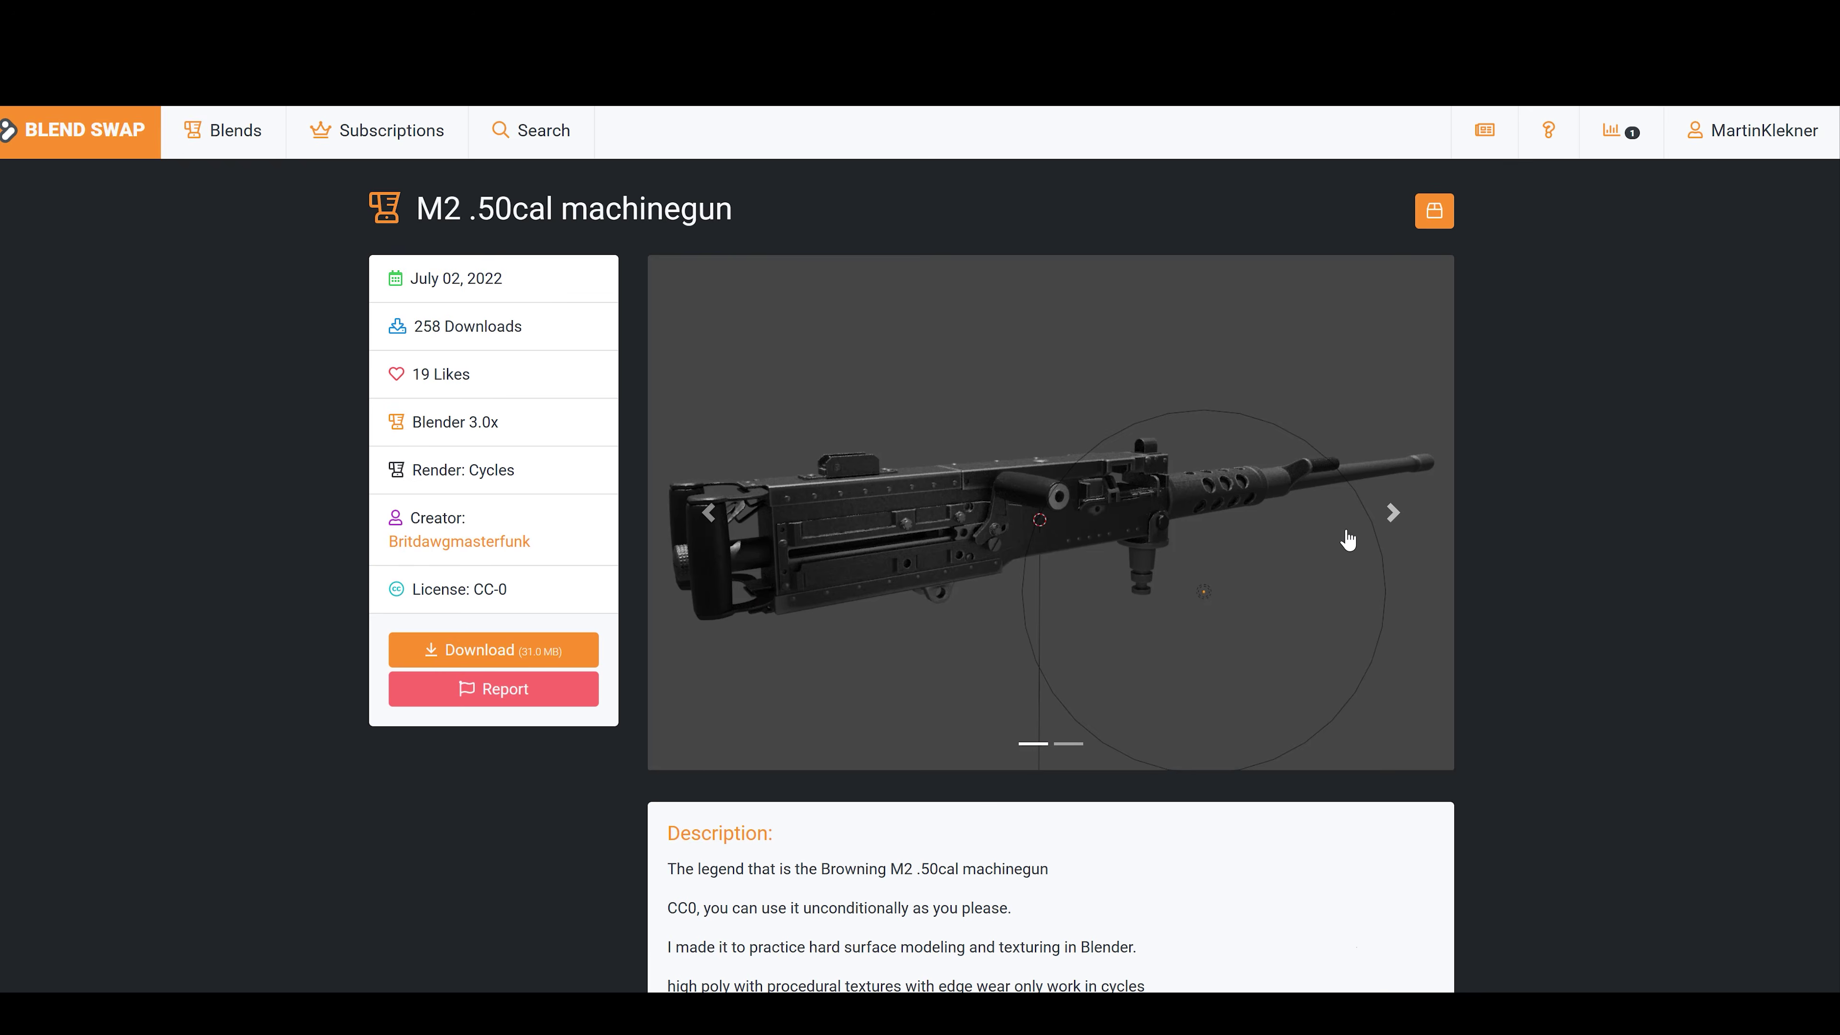
{"action": "left_click", "coordinate": [1392, 528]}
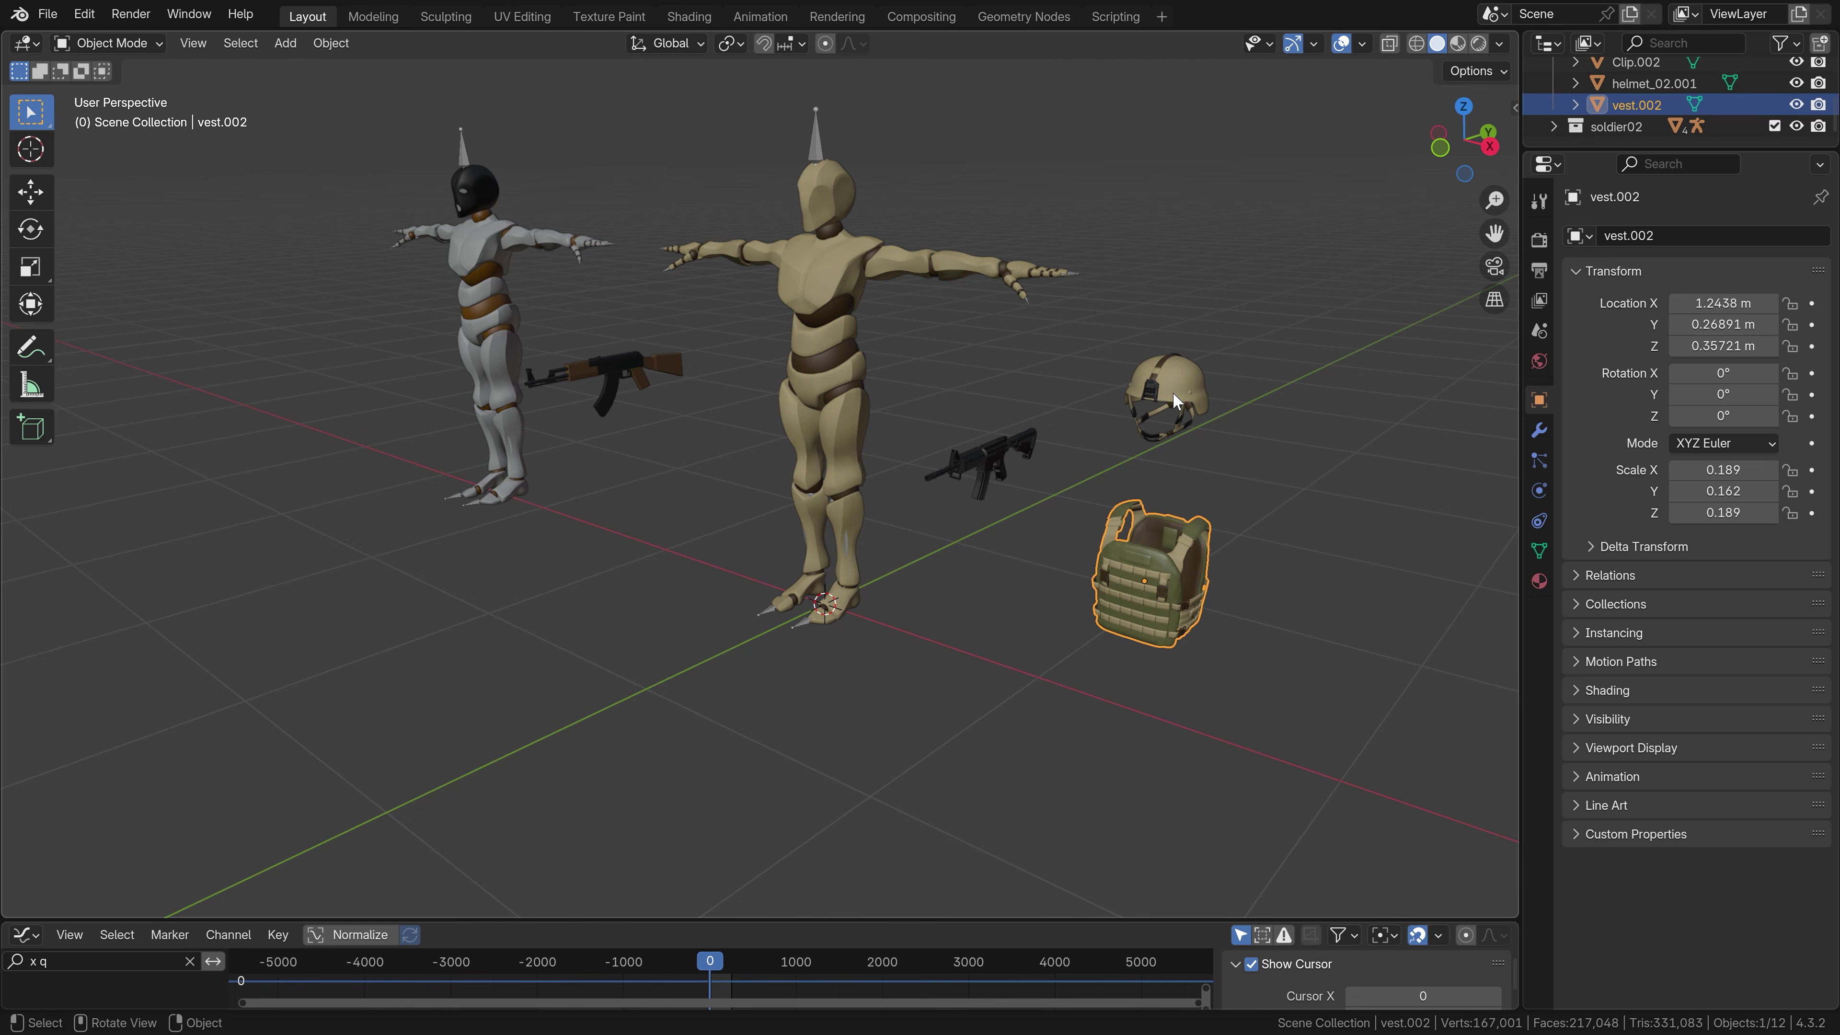
Switch back to Blender and set the origin of the helmet_02.001 object to its geometry
{"action": "left_click", "coordinate": [1173, 391]}
{"action": "key", "text": "KP_Decimal"}
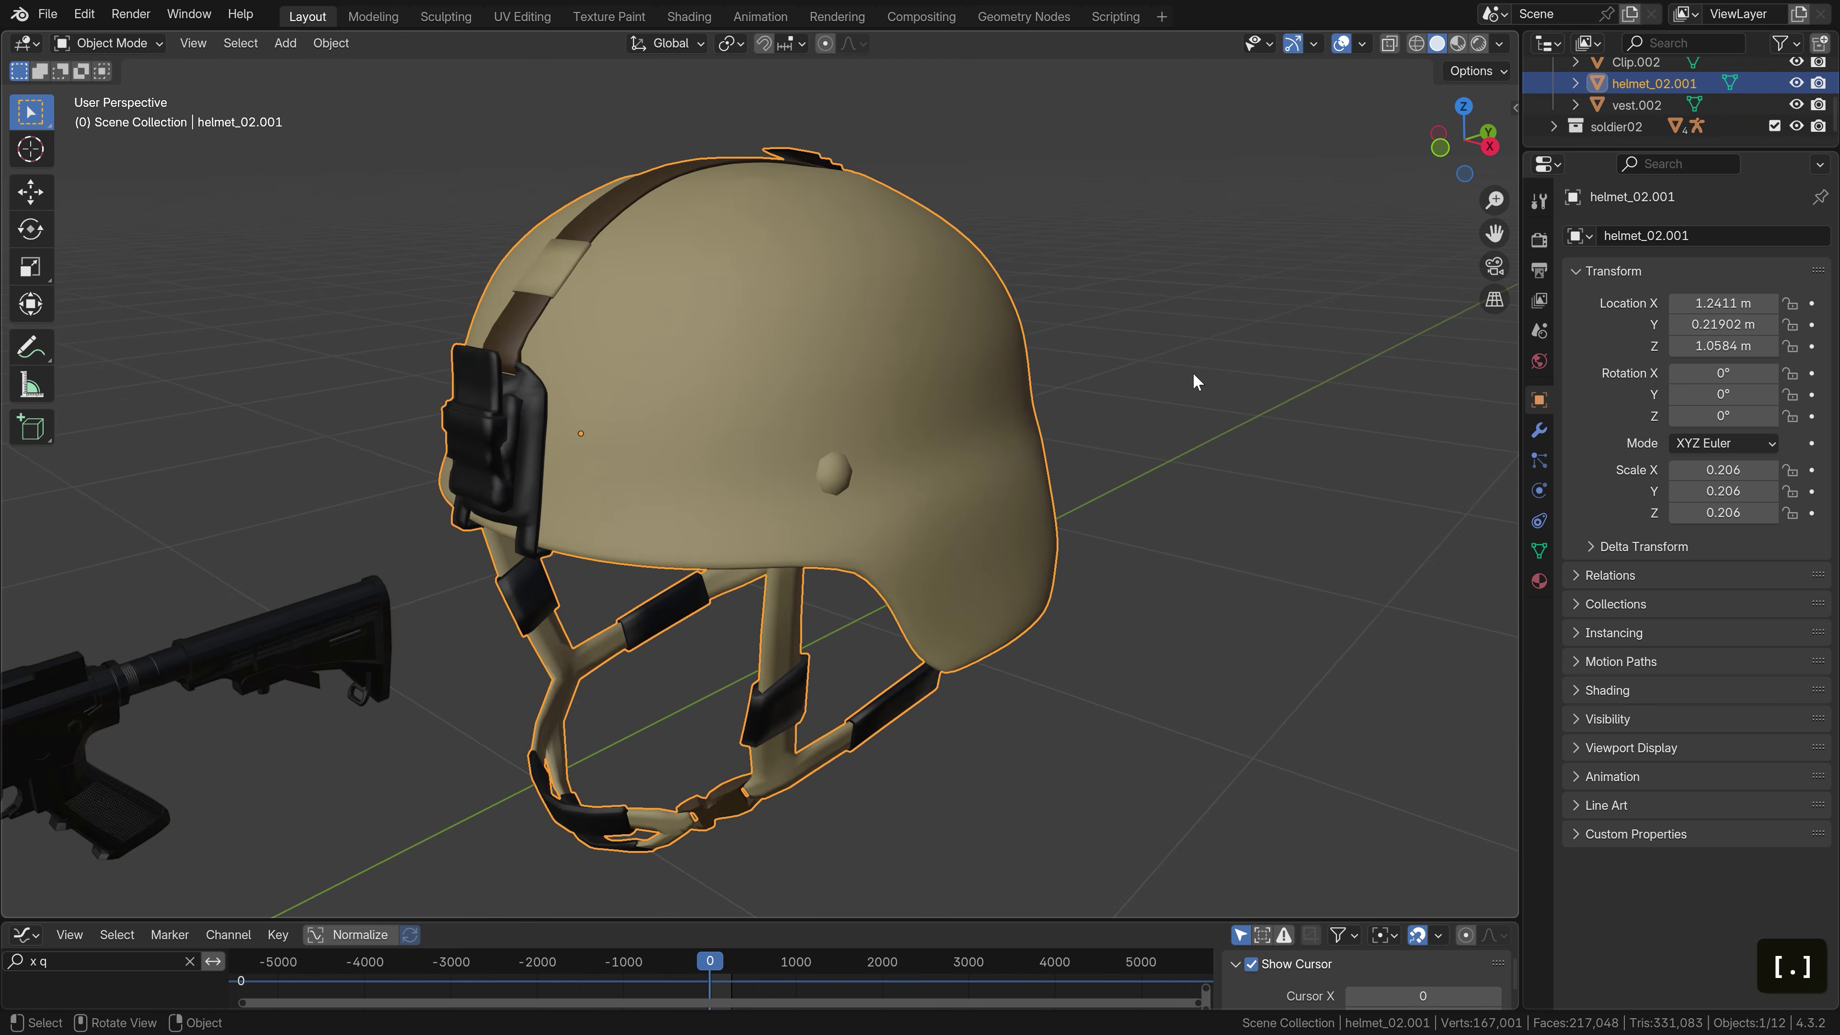
{"action": "scroll", "coordinate": [1193, 373], "scroll_direction": "down", "scroll_amount": 2}
{"action": "middle_click_drag", "start_coordinate": [1193, 372], "coordinate": [1060, 319]}
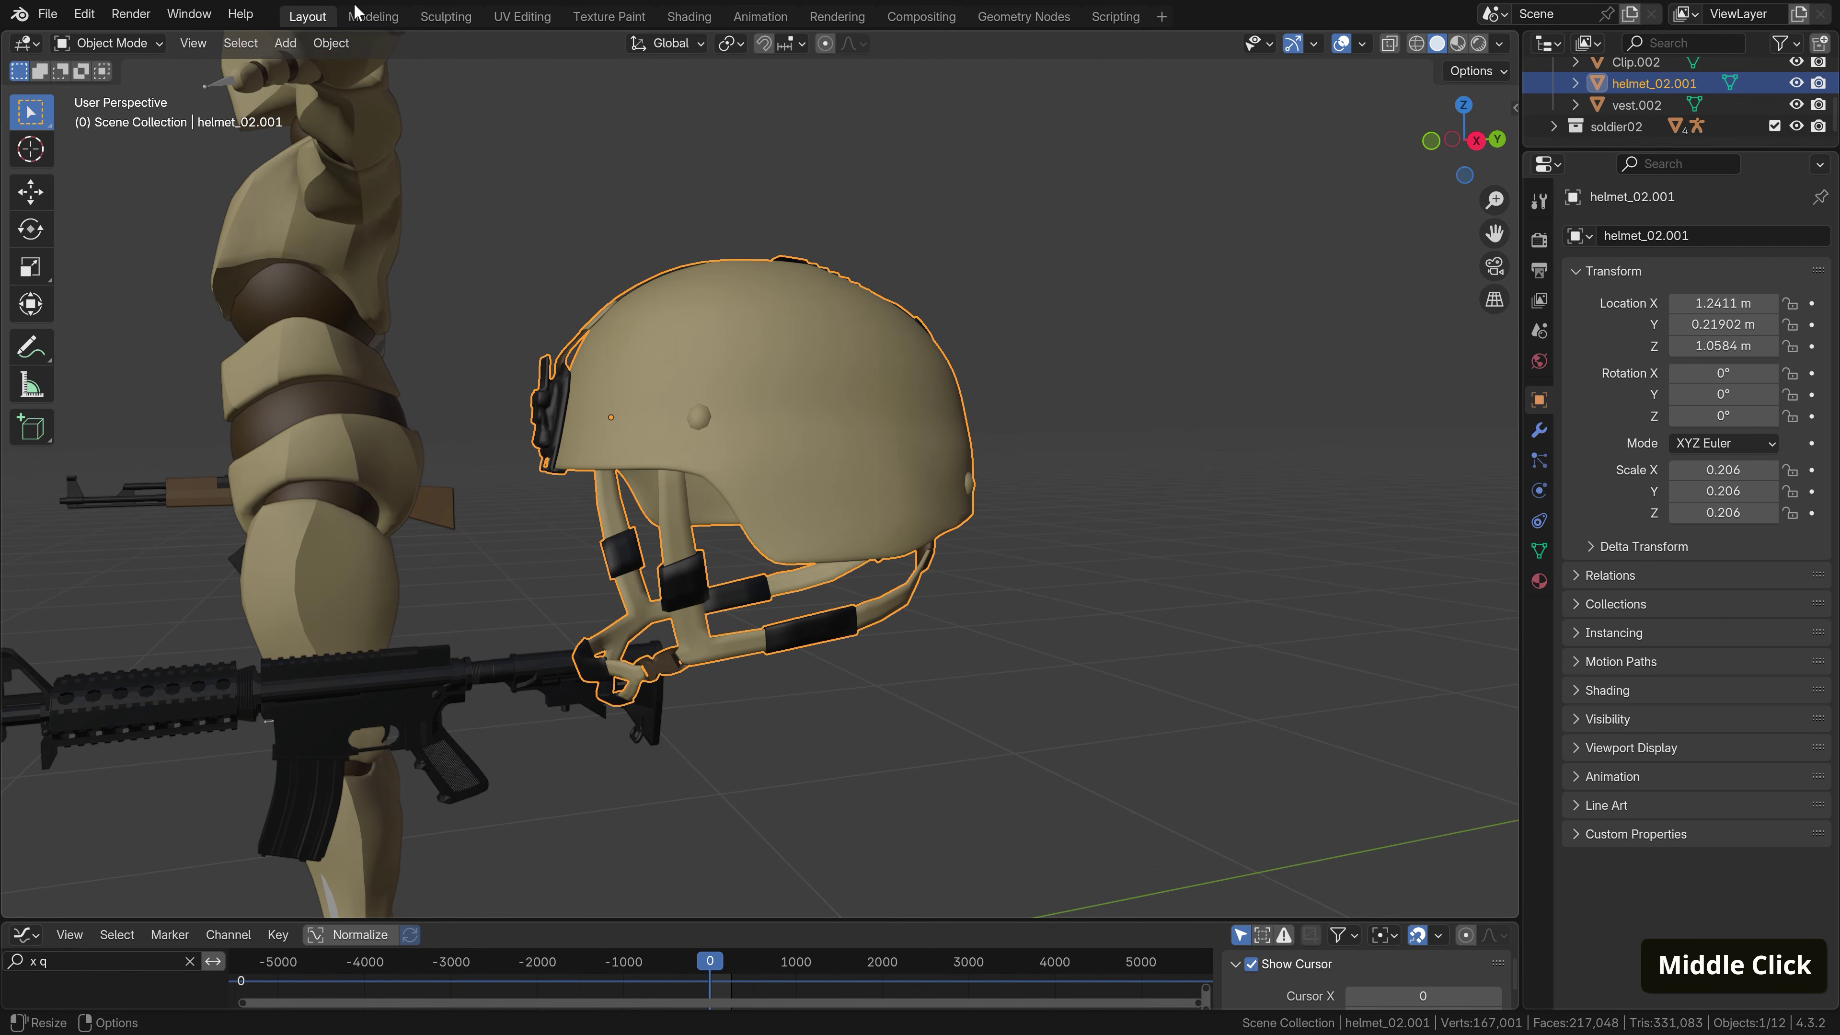
{"action": "left_click", "coordinate": [330, 43]}
{"action": "mouse_move", "coordinate": [405, 89]}
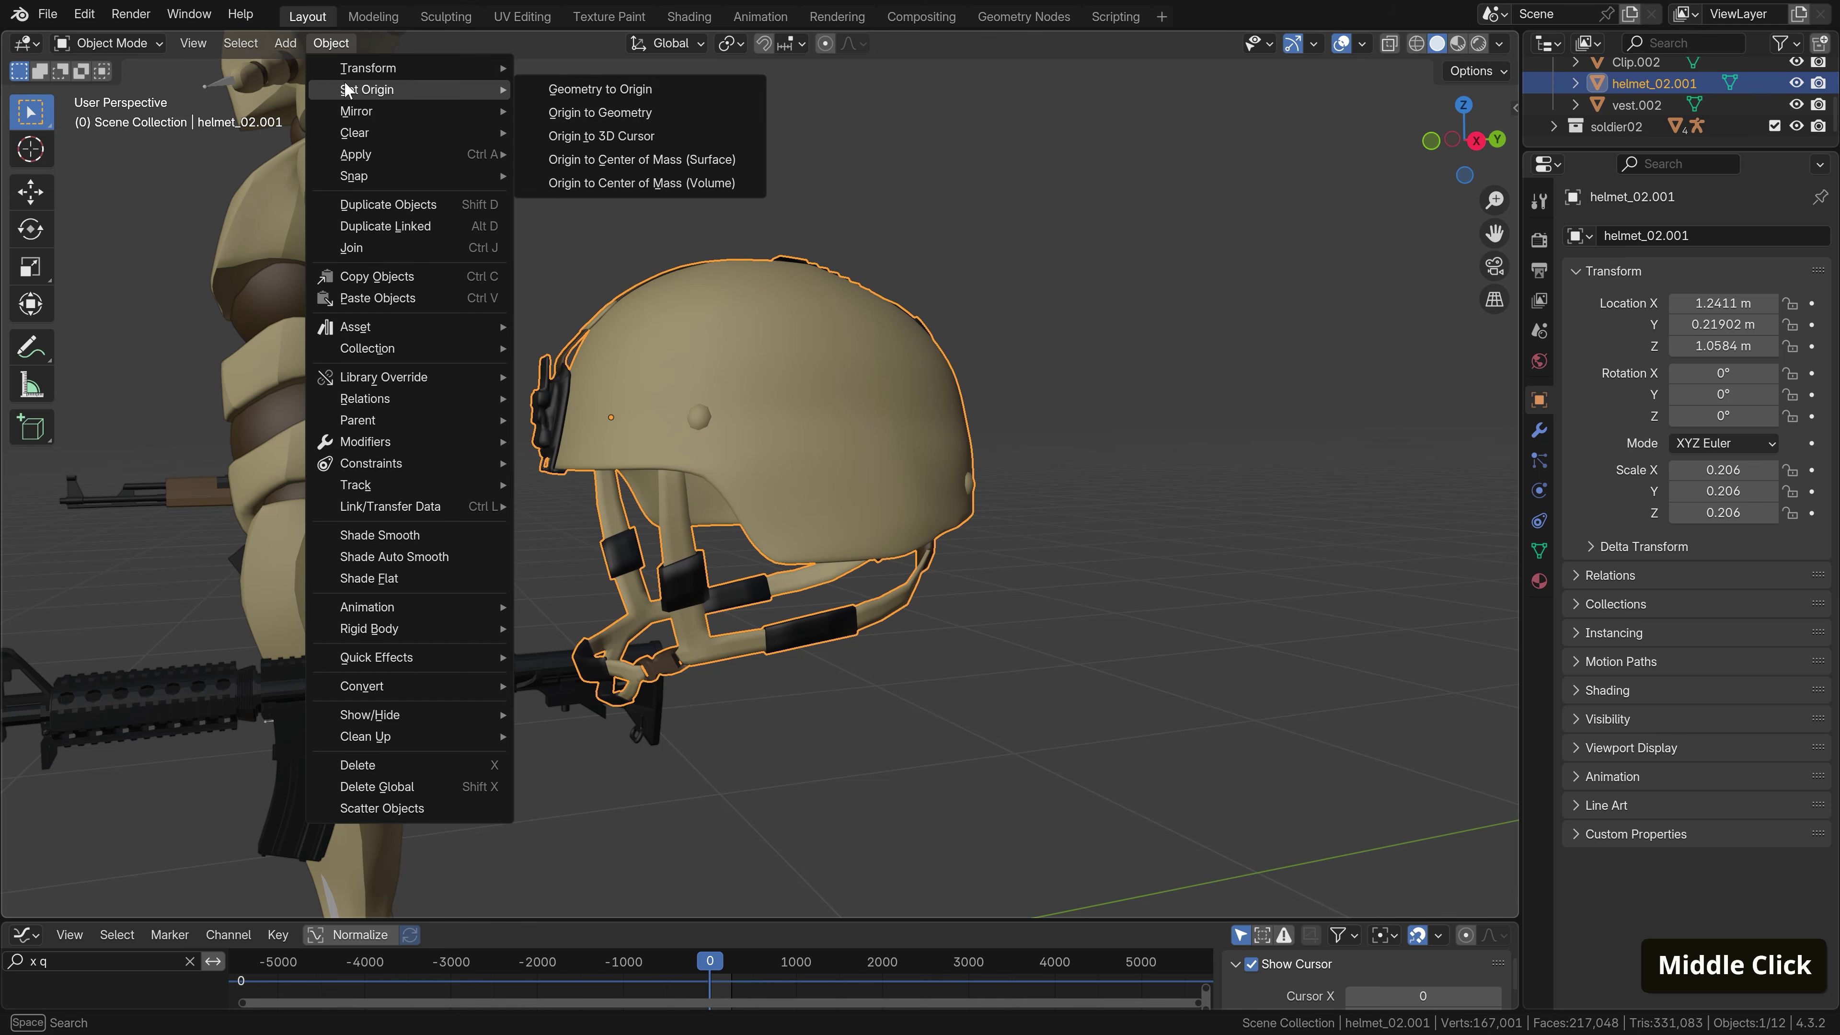
{"action": "left_click", "coordinate": [662, 112]}
Set the origin of the vest.002 object to its geometry
{"action": "left_click", "coordinate": [1015, 532]}
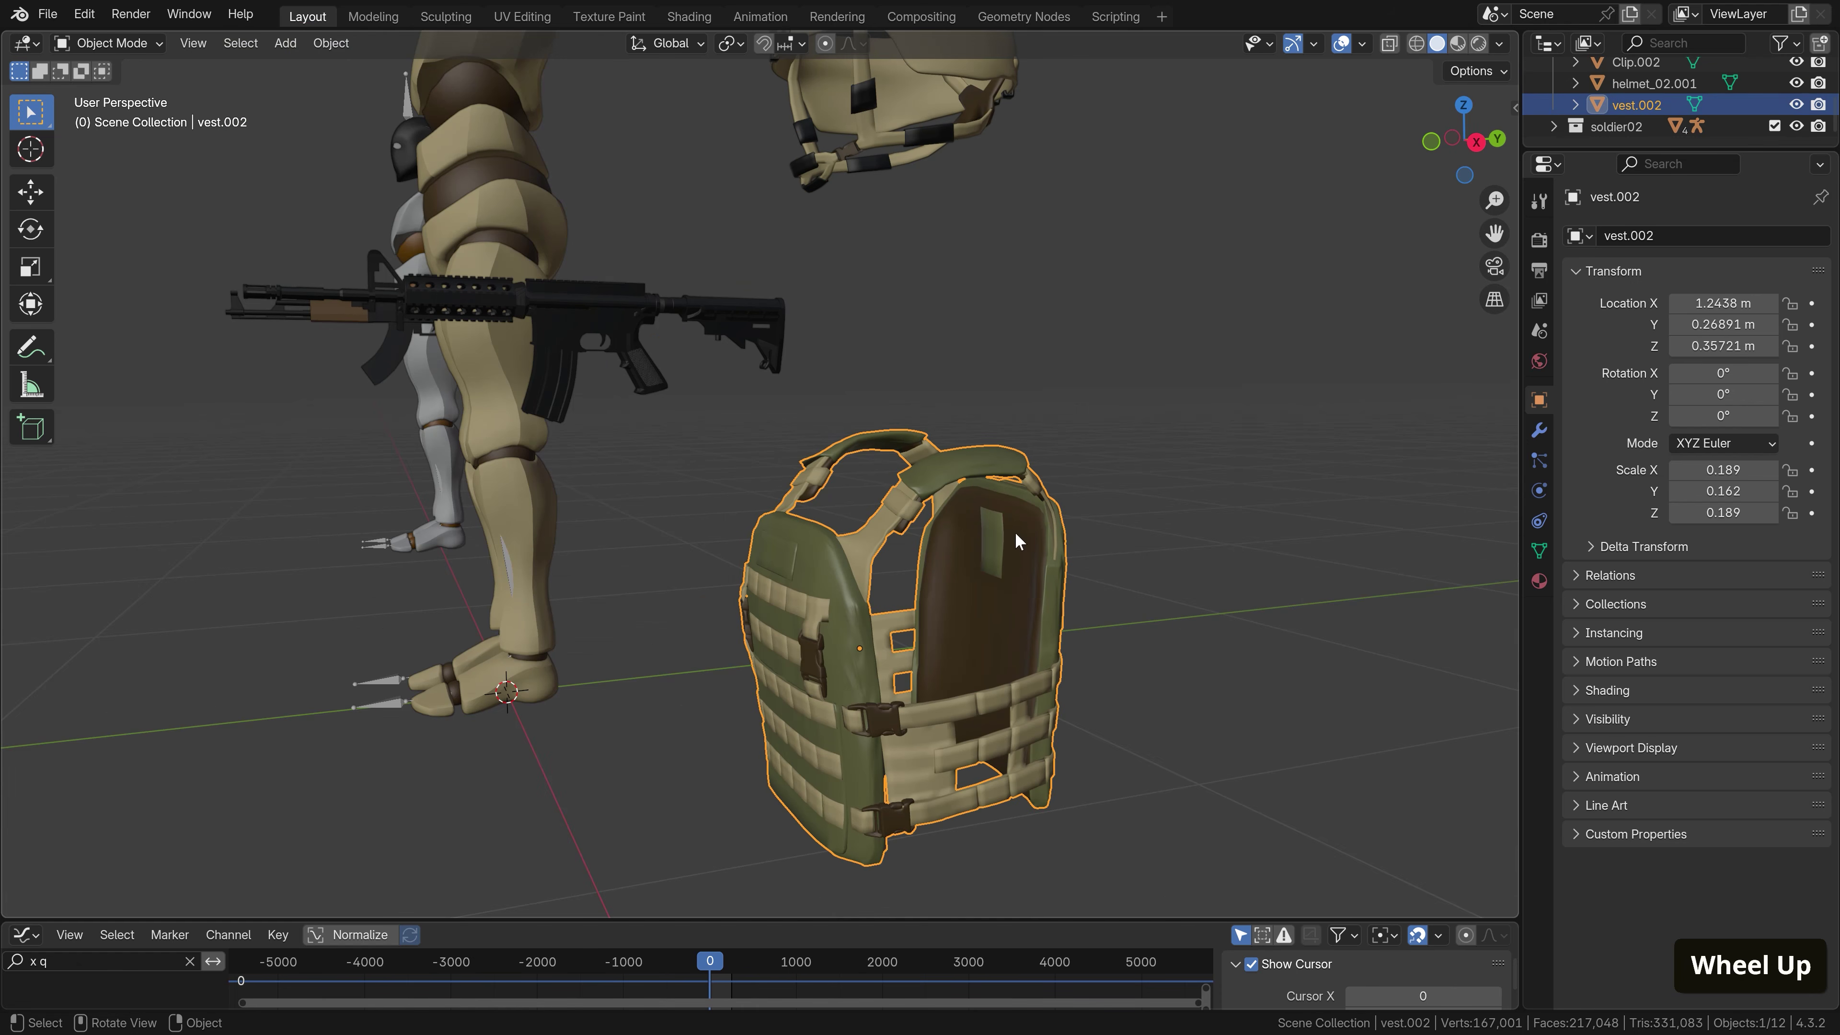
{"action": "left_click", "coordinate": [323, 43]}
{"action": "mouse_move", "coordinate": [390, 89]}
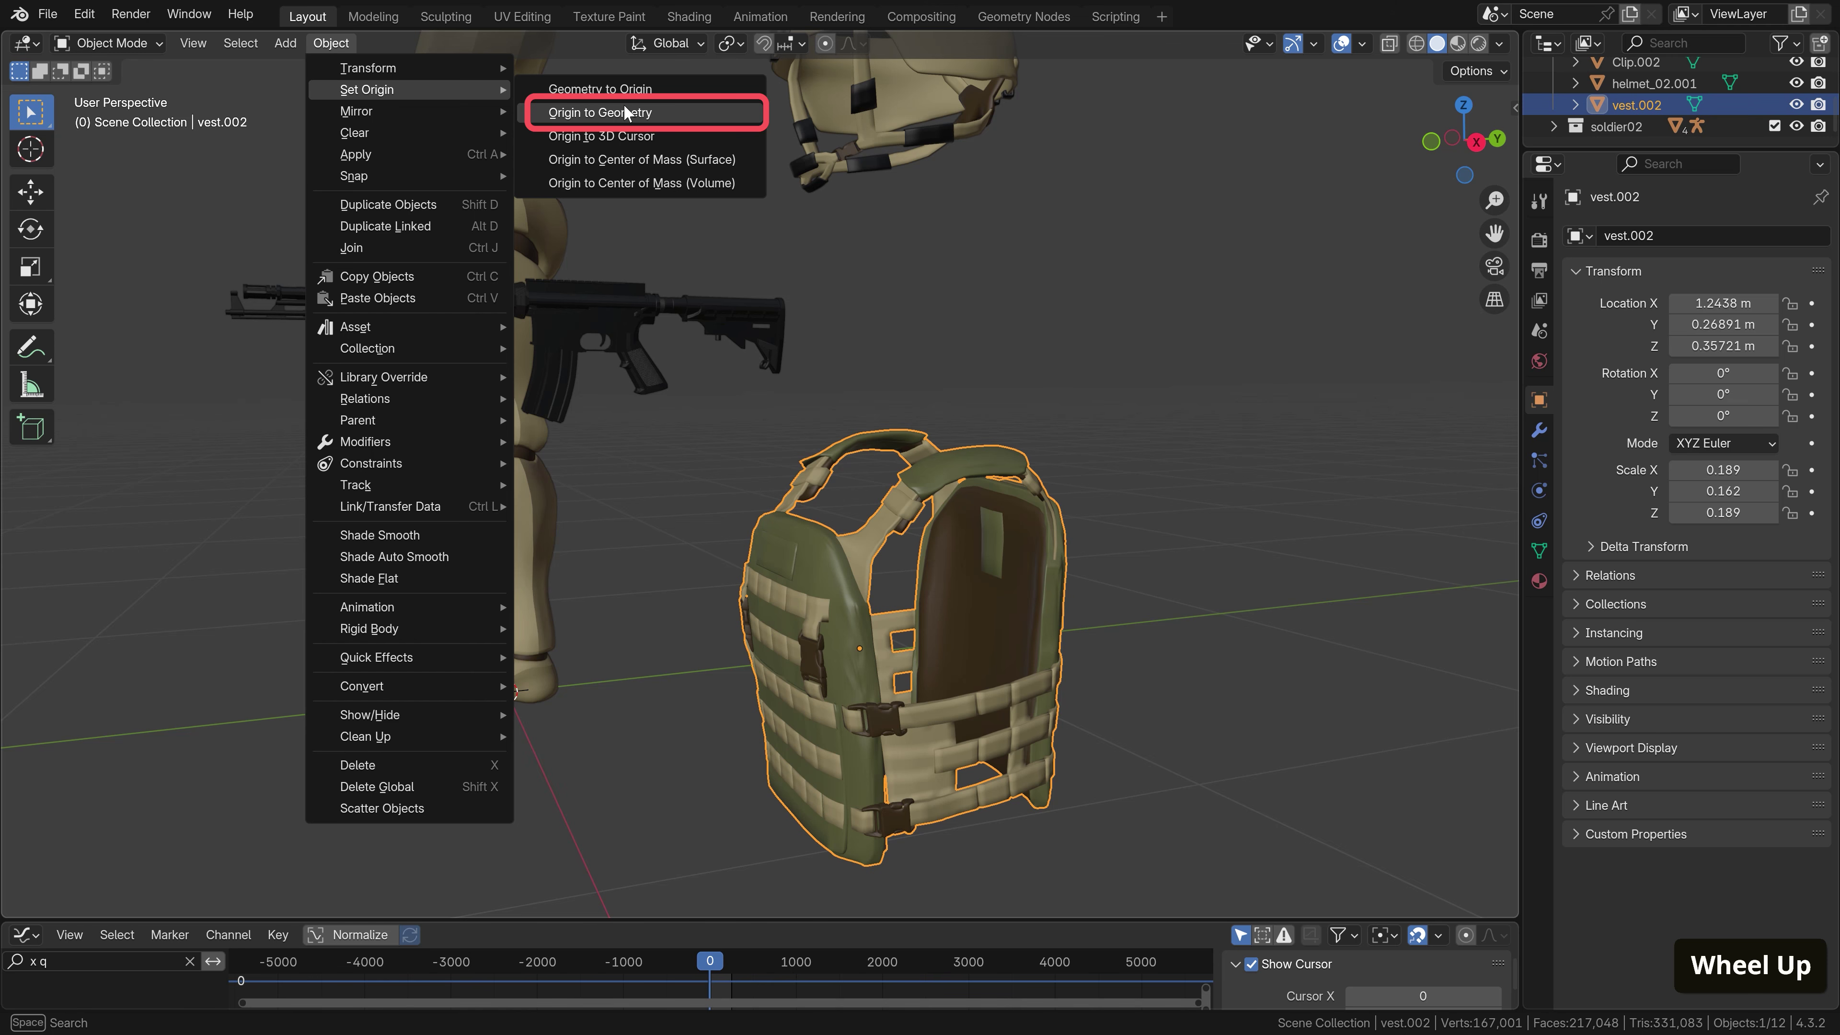
{"action": "left_click", "coordinate": [642, 114]}
{"action": "middle_click_drag", "start_coordinate": [895, 630], "coordinate": [1022, 523]}
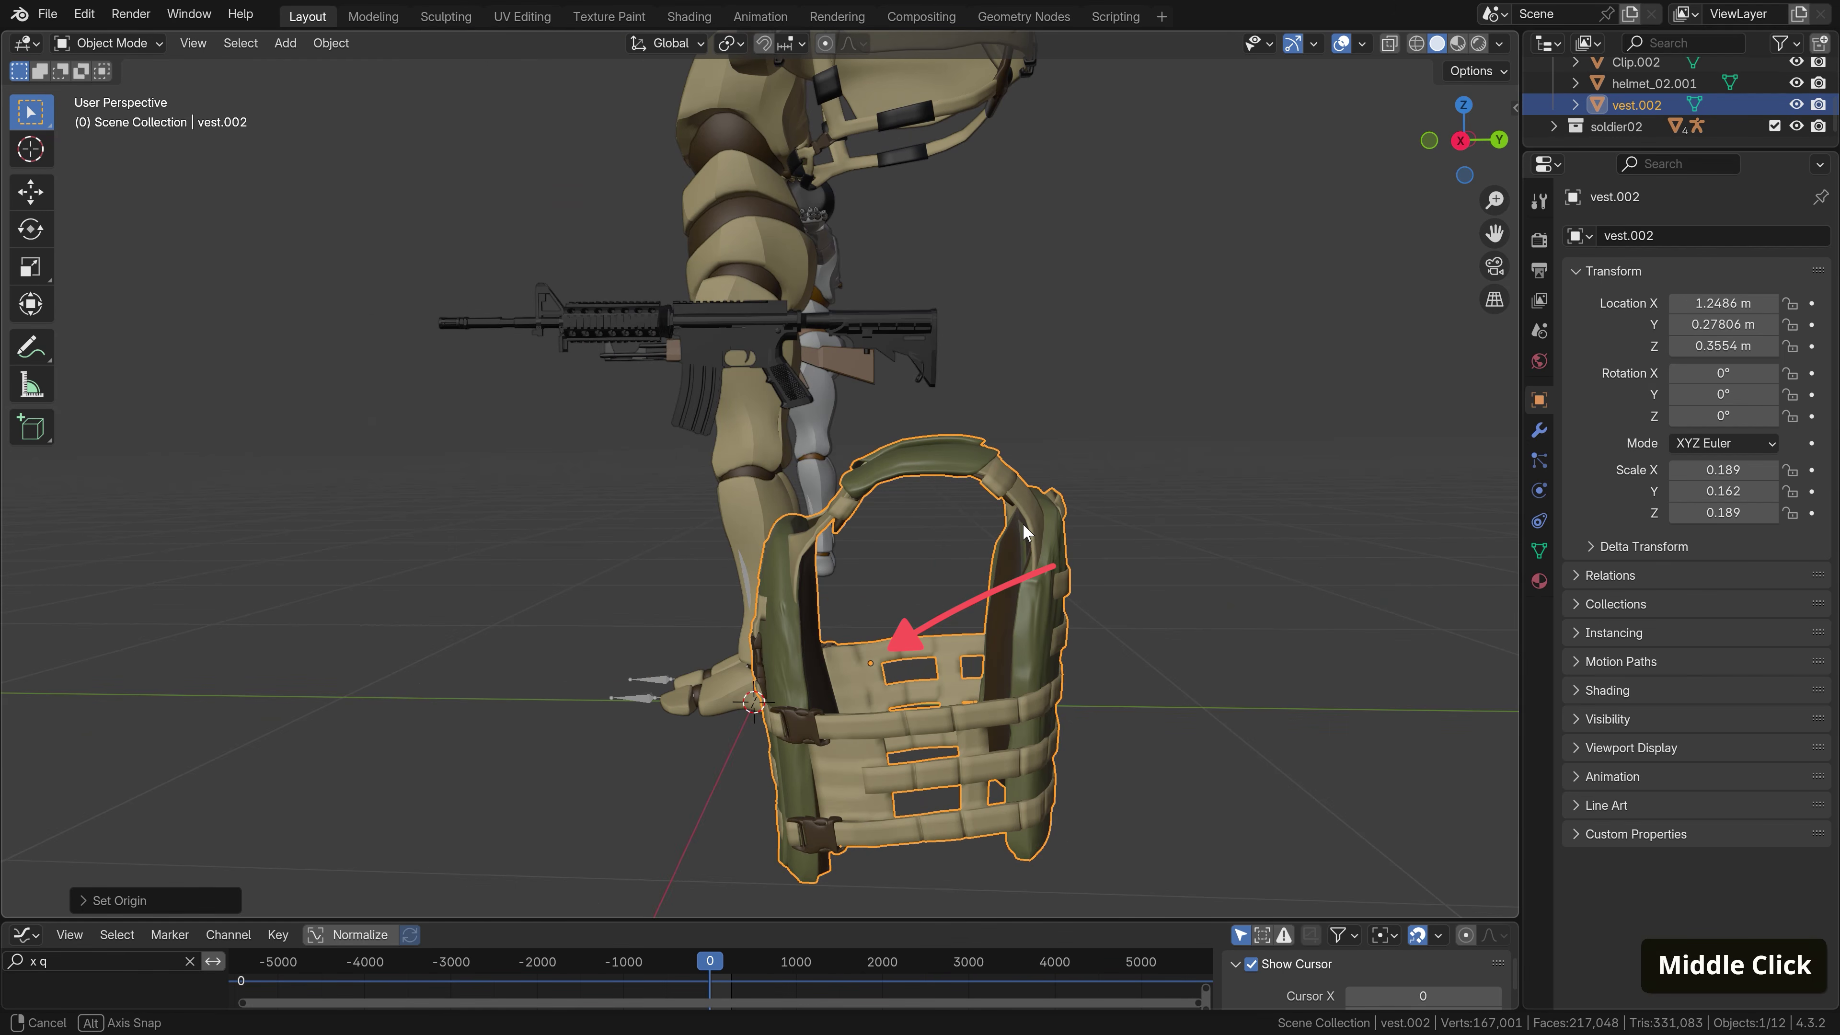
Move the vest.002 object onto the tan soldier's chest in front view
{"action": "key", "text": "KP_1"}
{"action": "key", "text": "g"}
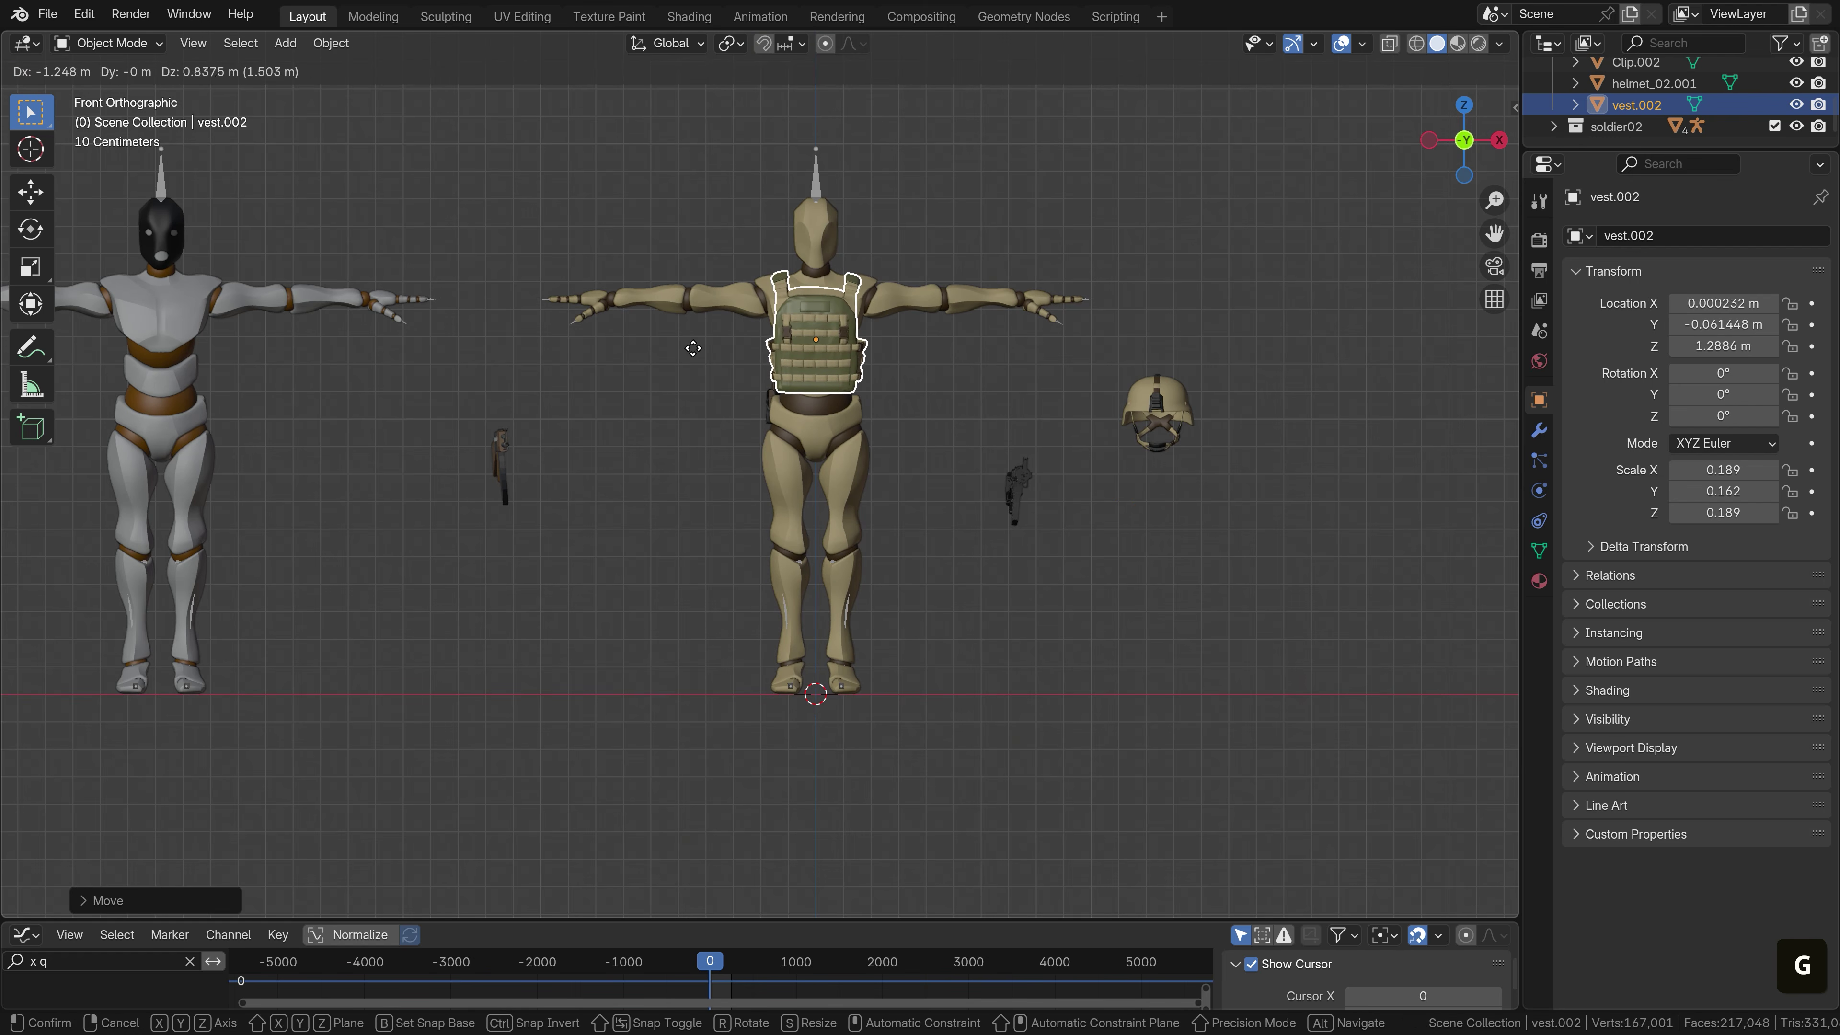
{"action": "left_click", "coordinate": [694, 347]}
Parent the vest to the mixamorig:Spine2 bone of armature_kneeling.001 using the Bone option
{"action": "left_click", "coordinate": [817, 156], "text": "shift"}
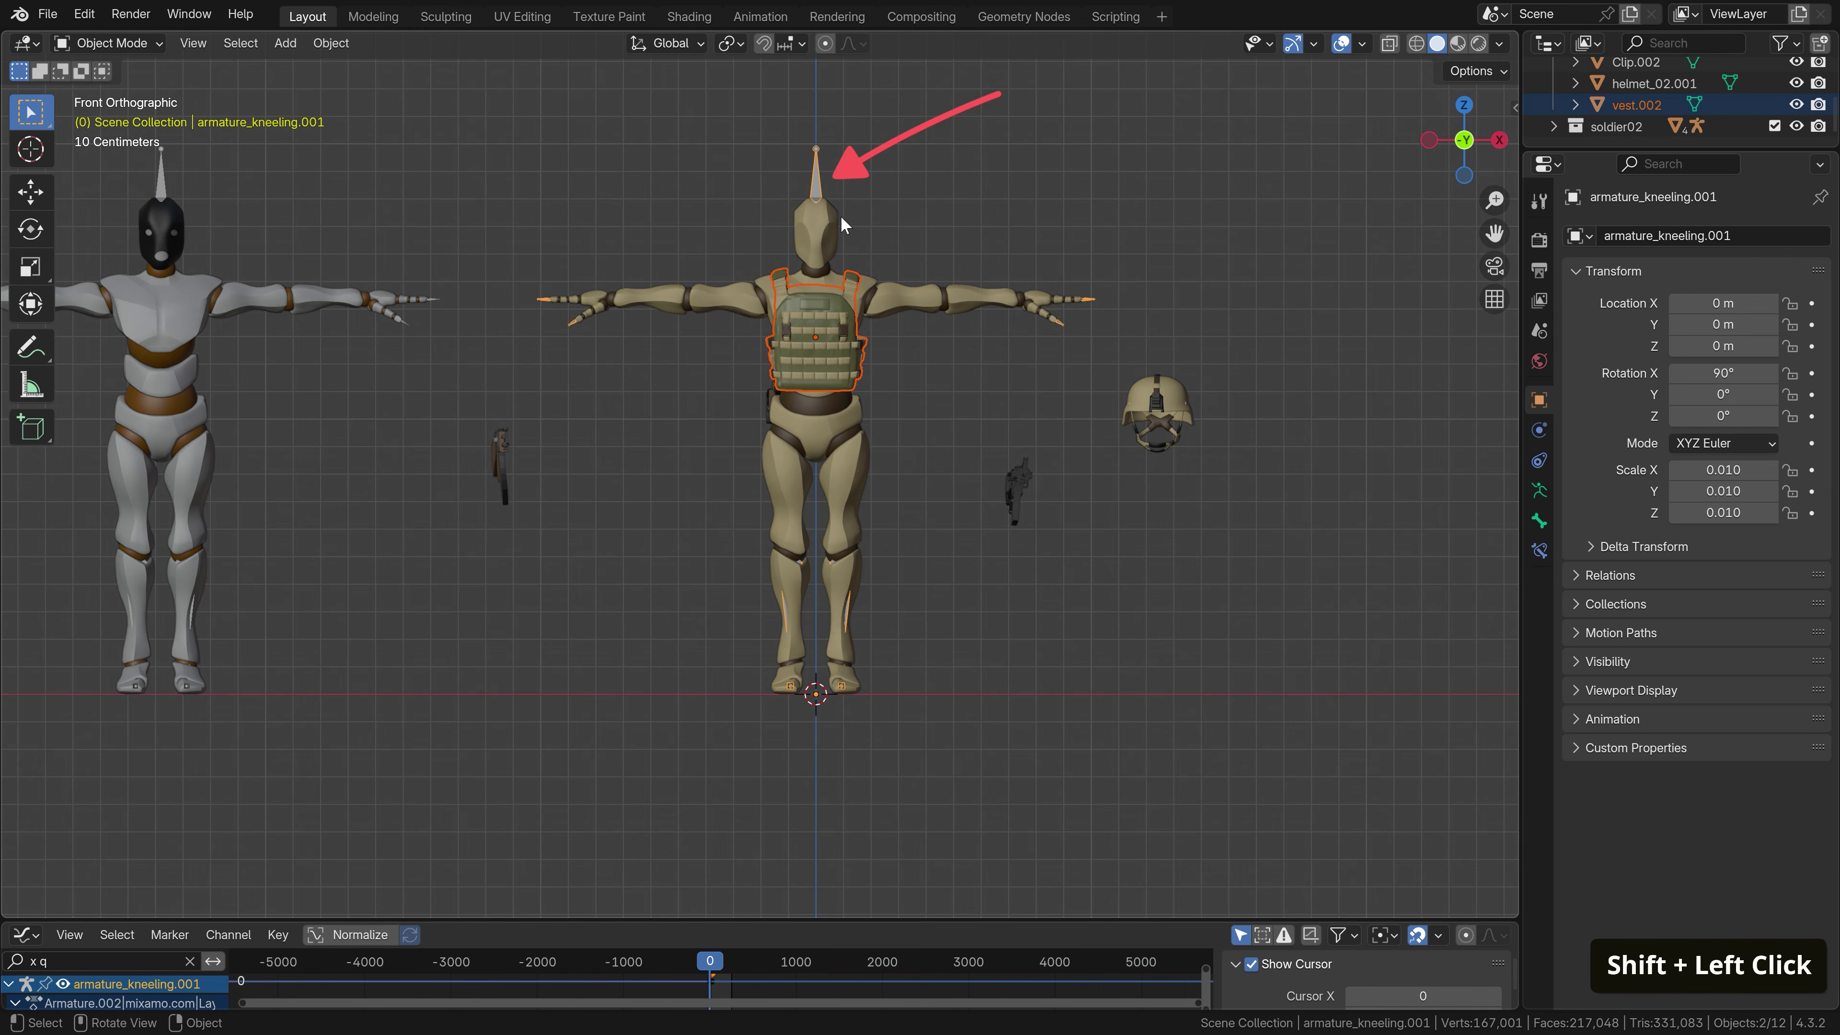
{"action": "key", "text": "ctrl+Tab"}
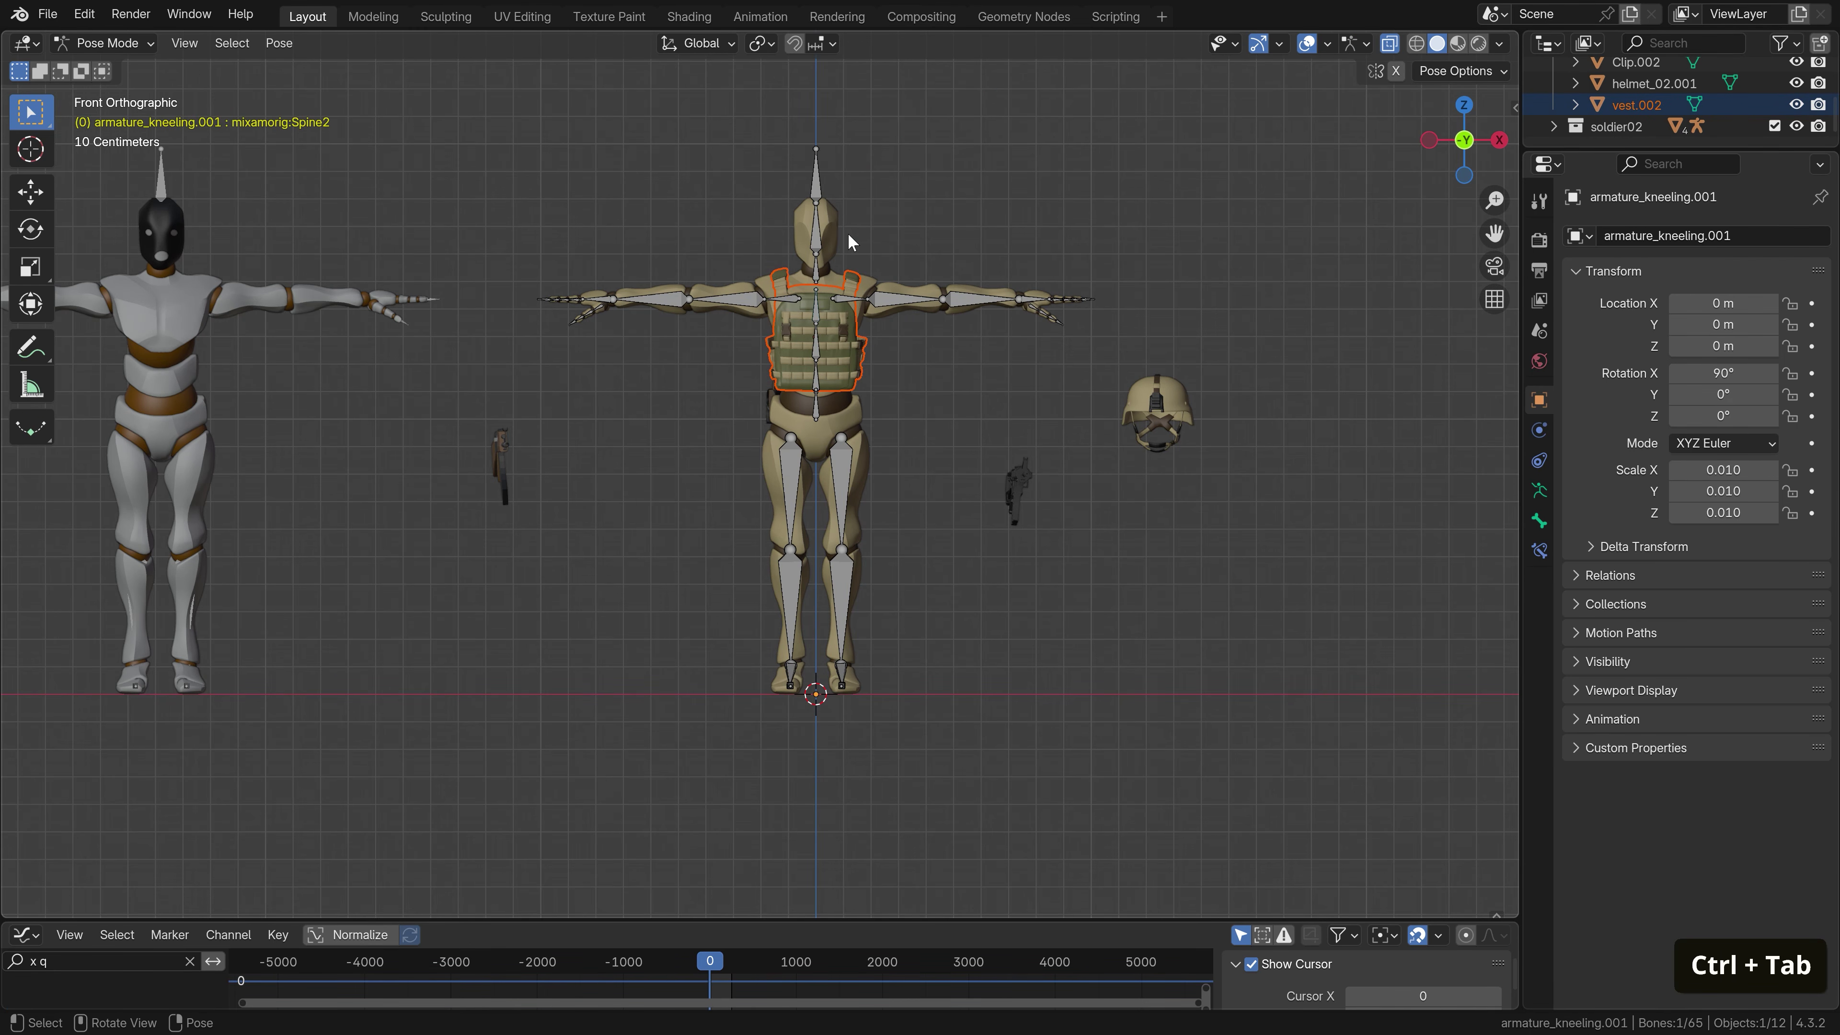
{"action": "left_click", "coordinate": [817, 304]}
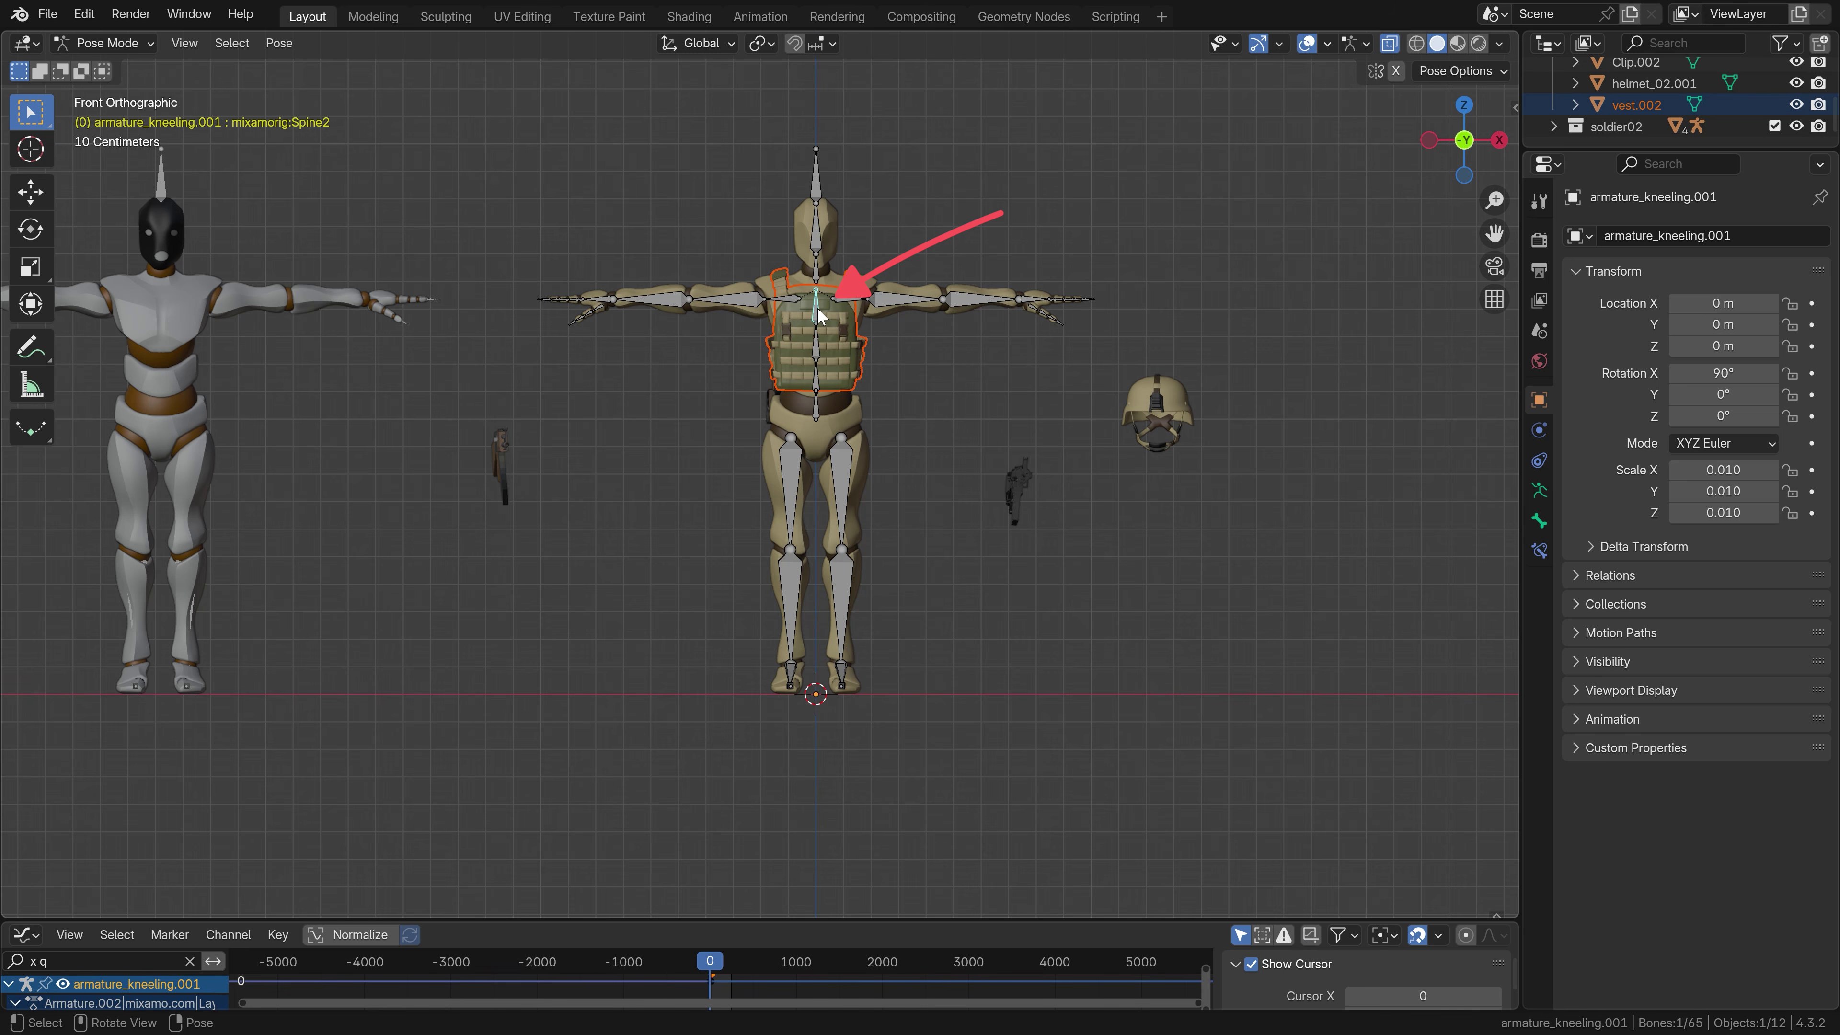
{"action": "key", "text": "ctrl+p"}
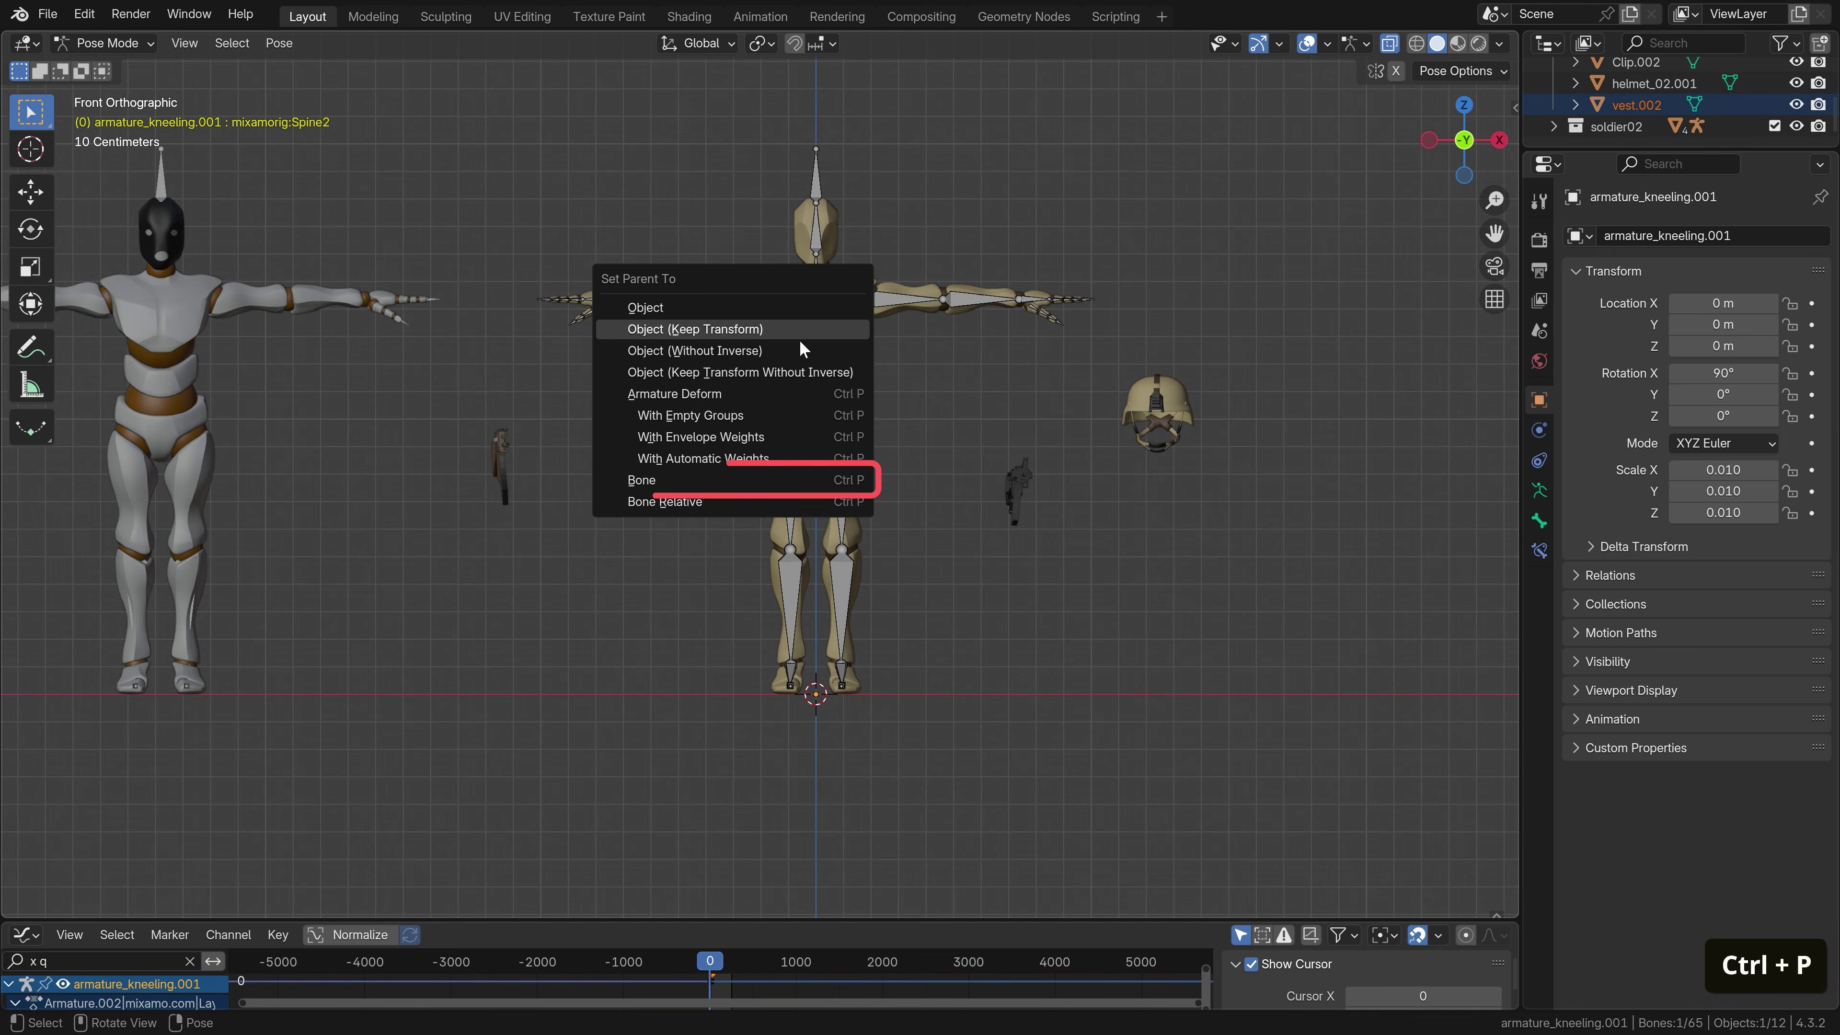
{"action": "left_click", "coordinate": [760, 480]}
Leave Pose Mode and inspect the vest on the kneeling soldier at frame 82
{"action": "scroll", "coordinate": [680, 964], "scroll_direction": "up", "scroll_amount": 5}
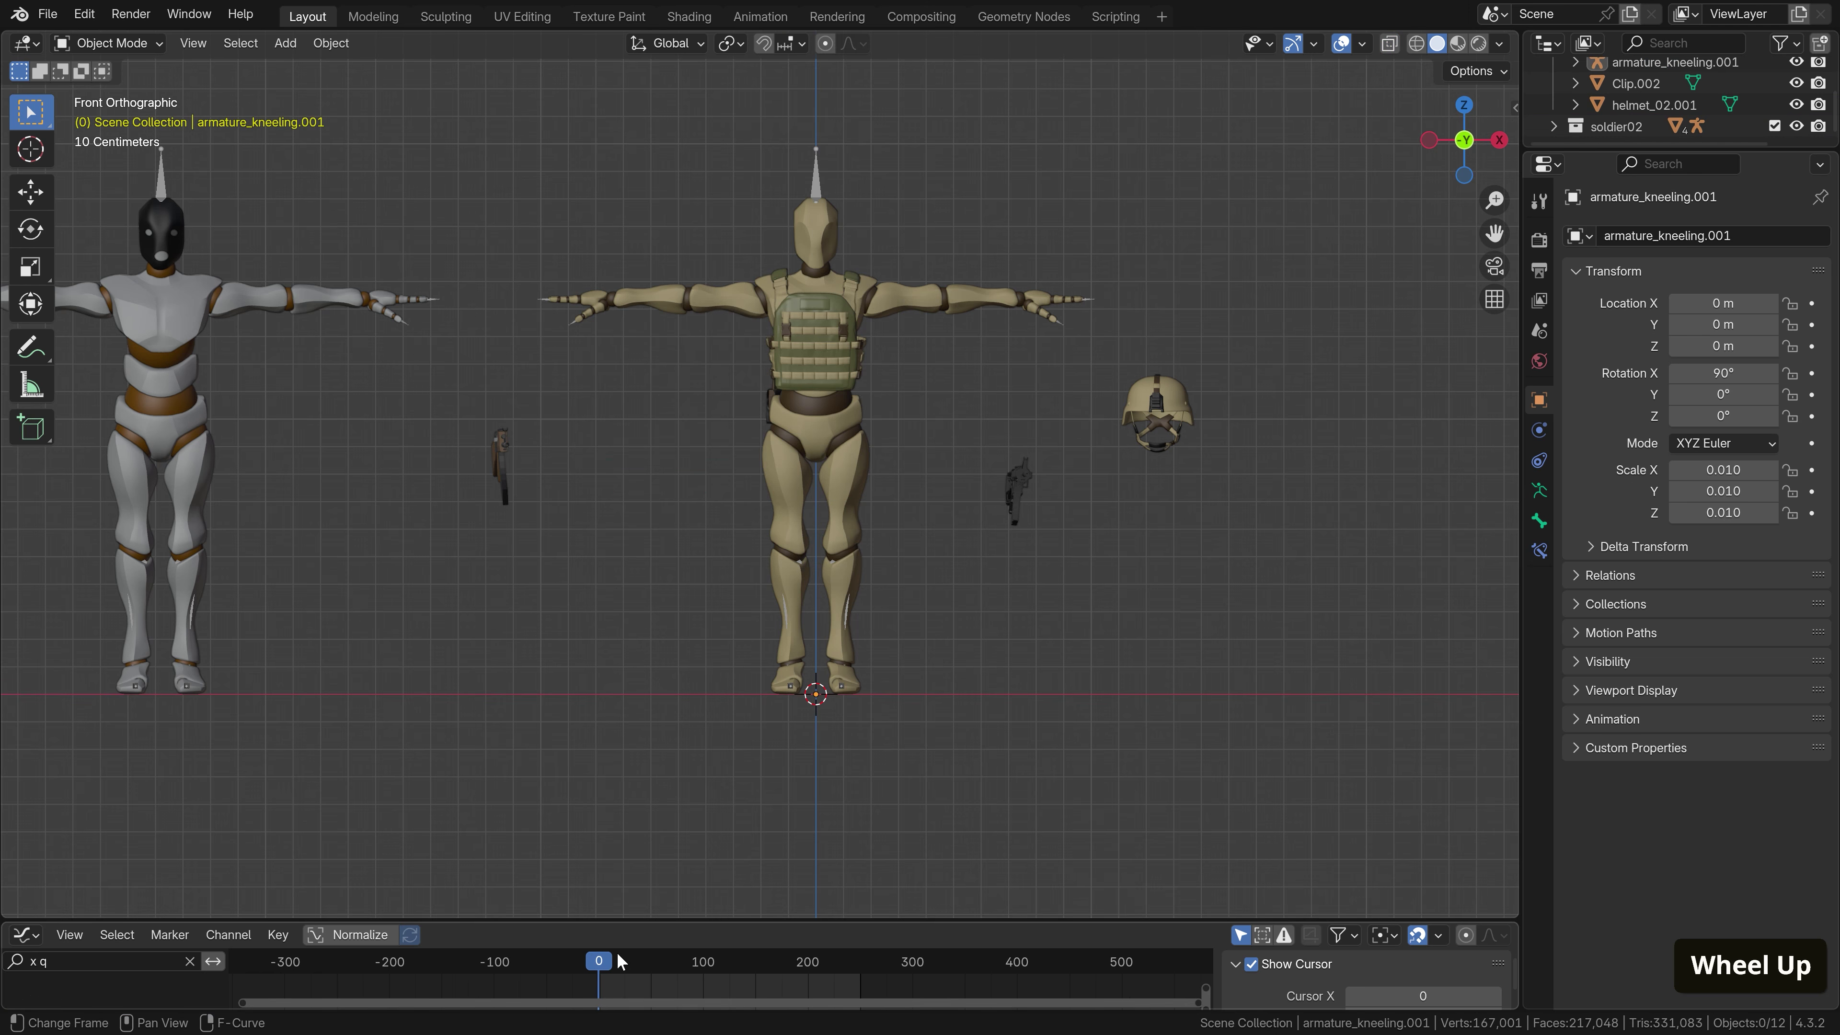
{"action": "key", "text": "ctrl+Tab"}
{"action": "left_click", "coordinate": [677, 962]}
{"action": "middle_click_drag", "start_coordinate": [973, 489], "coordinate": [838, 517]}
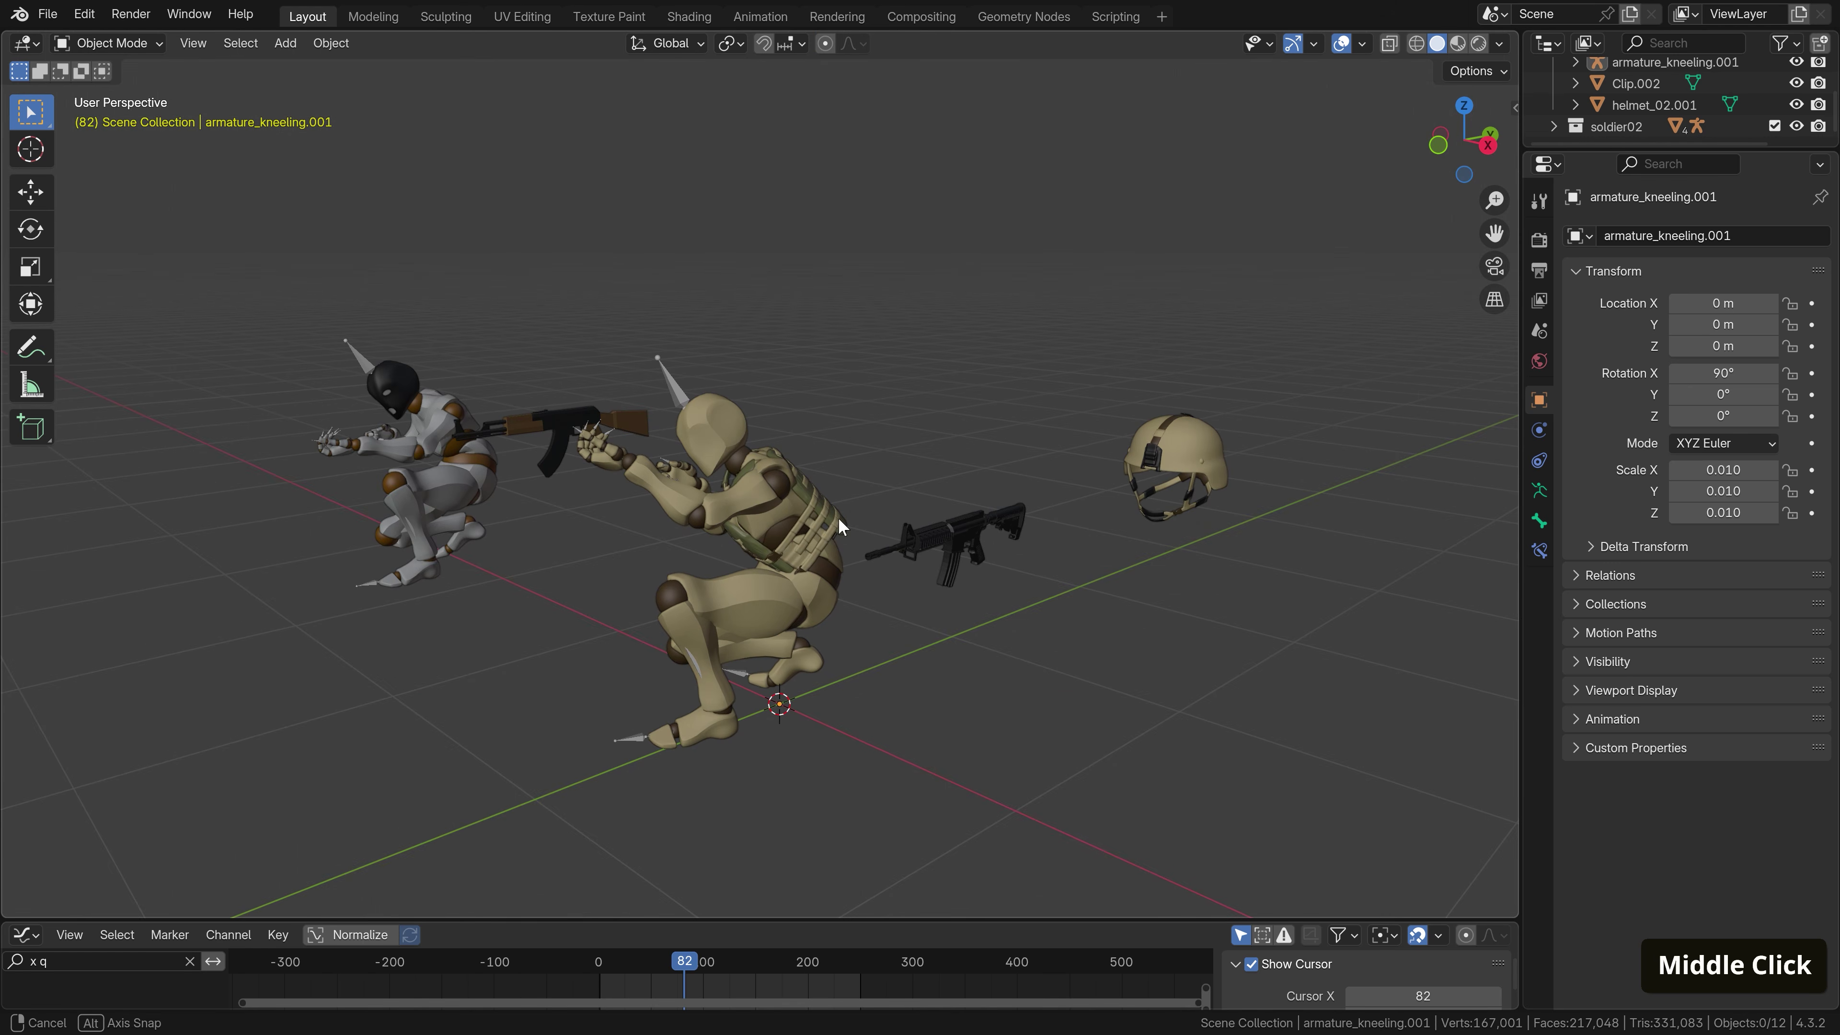
At frame 53, position and rotate the AK47 so it sits in the black-headed soldier's hands
{"action": "mouse_move", "coordinate": [692, 971]}
{"action": "left_mouse_down"}
{"action": "mouse_move", "coordinate": [627, 960]}
{"action": "mouse_move", "coordinate": [665, 962]}
{"action": "left_mouse_up"}
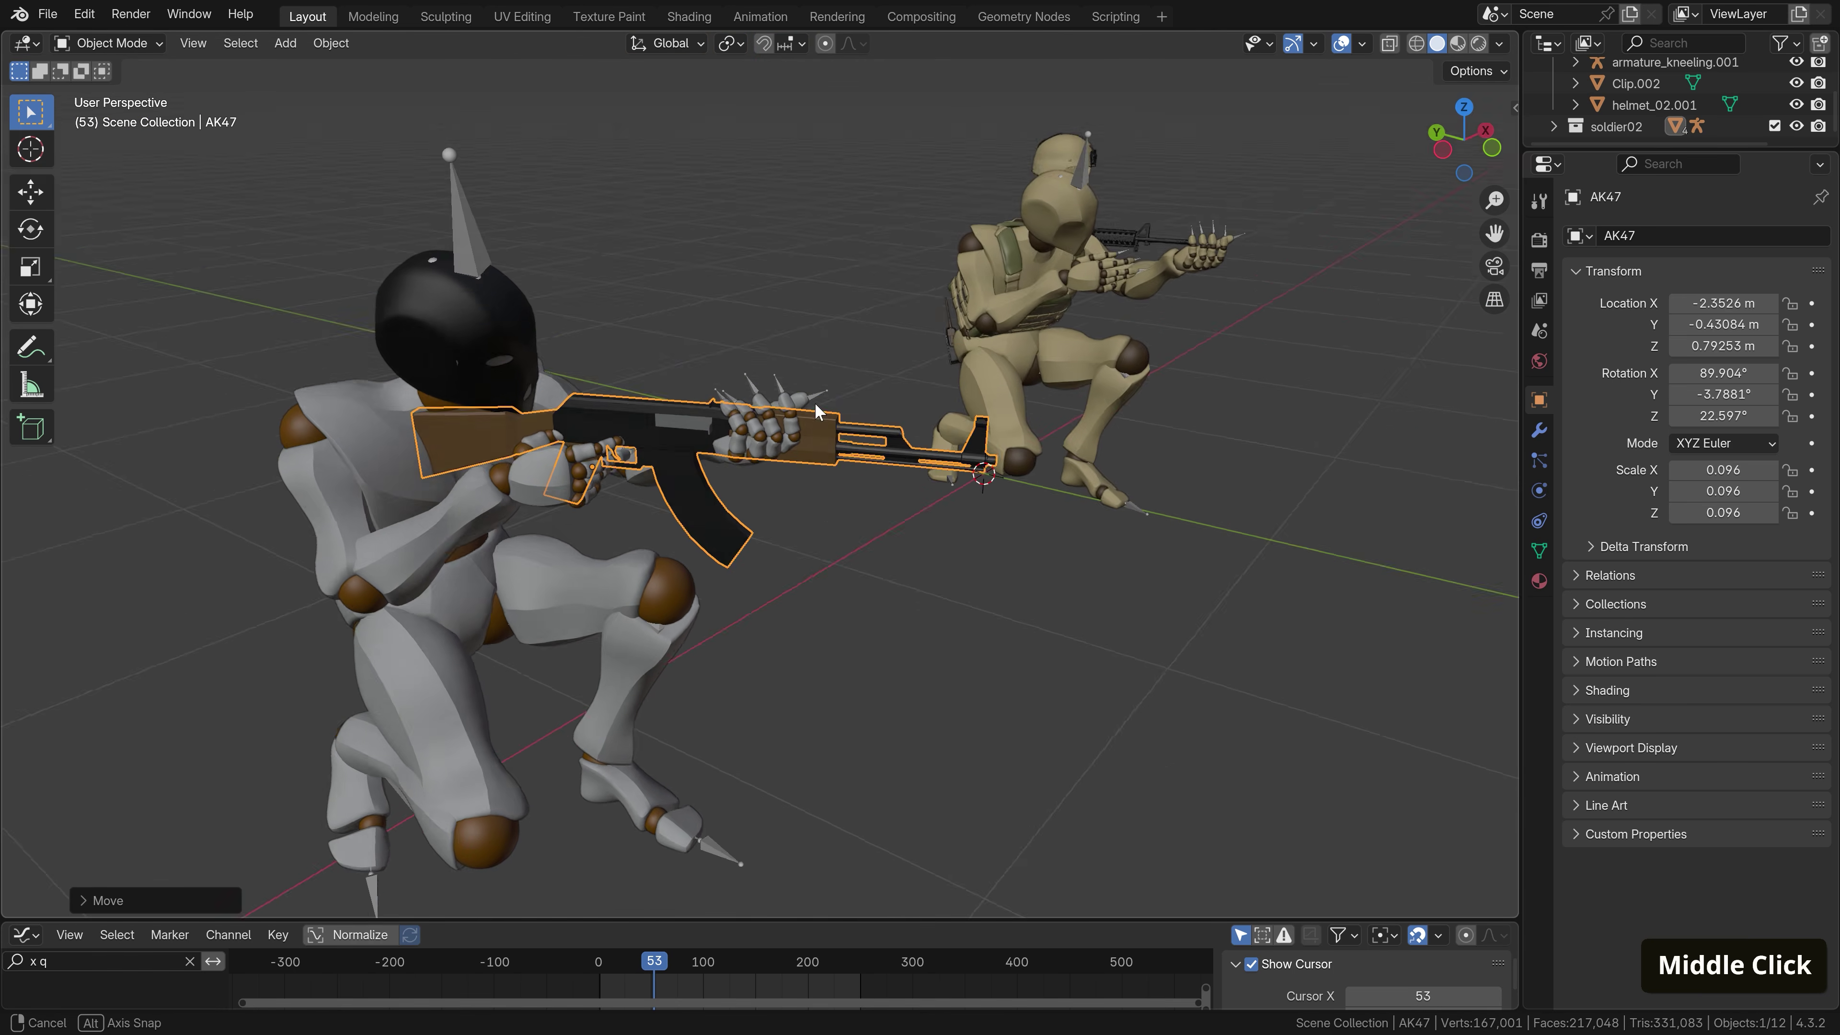
{"action": "middle_click_drag", "start_coordinate": [815, 410], "coordinate": [797, 464]}
{"action": "key", "text": "g"}
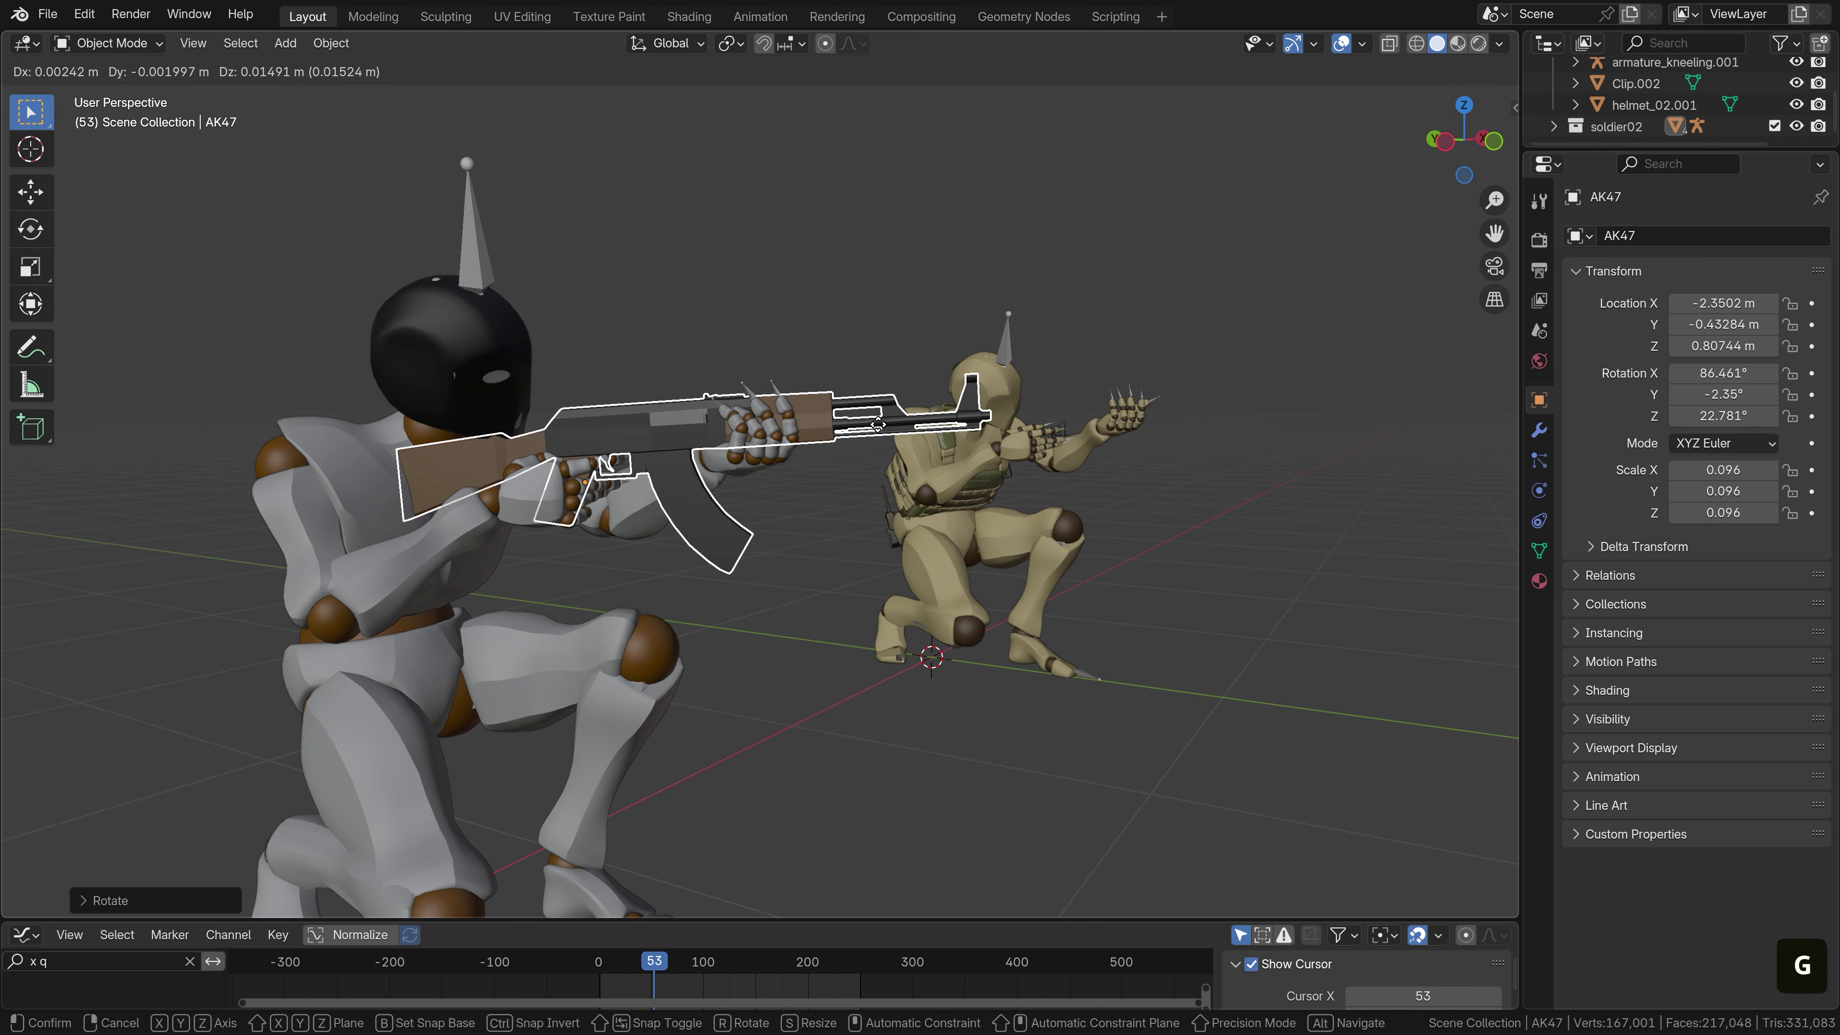
{"action": "left_click", "coordinate": [801, 475]}
Parent the AK47 to the mixamorig:RightHand bone of armature_terorist_die.001 and return to Object Mode
{"action": "left_click", "coordinate": [478, 374], "text": "shift"}
{"action": "key", "text": "ctrl+Tab"}
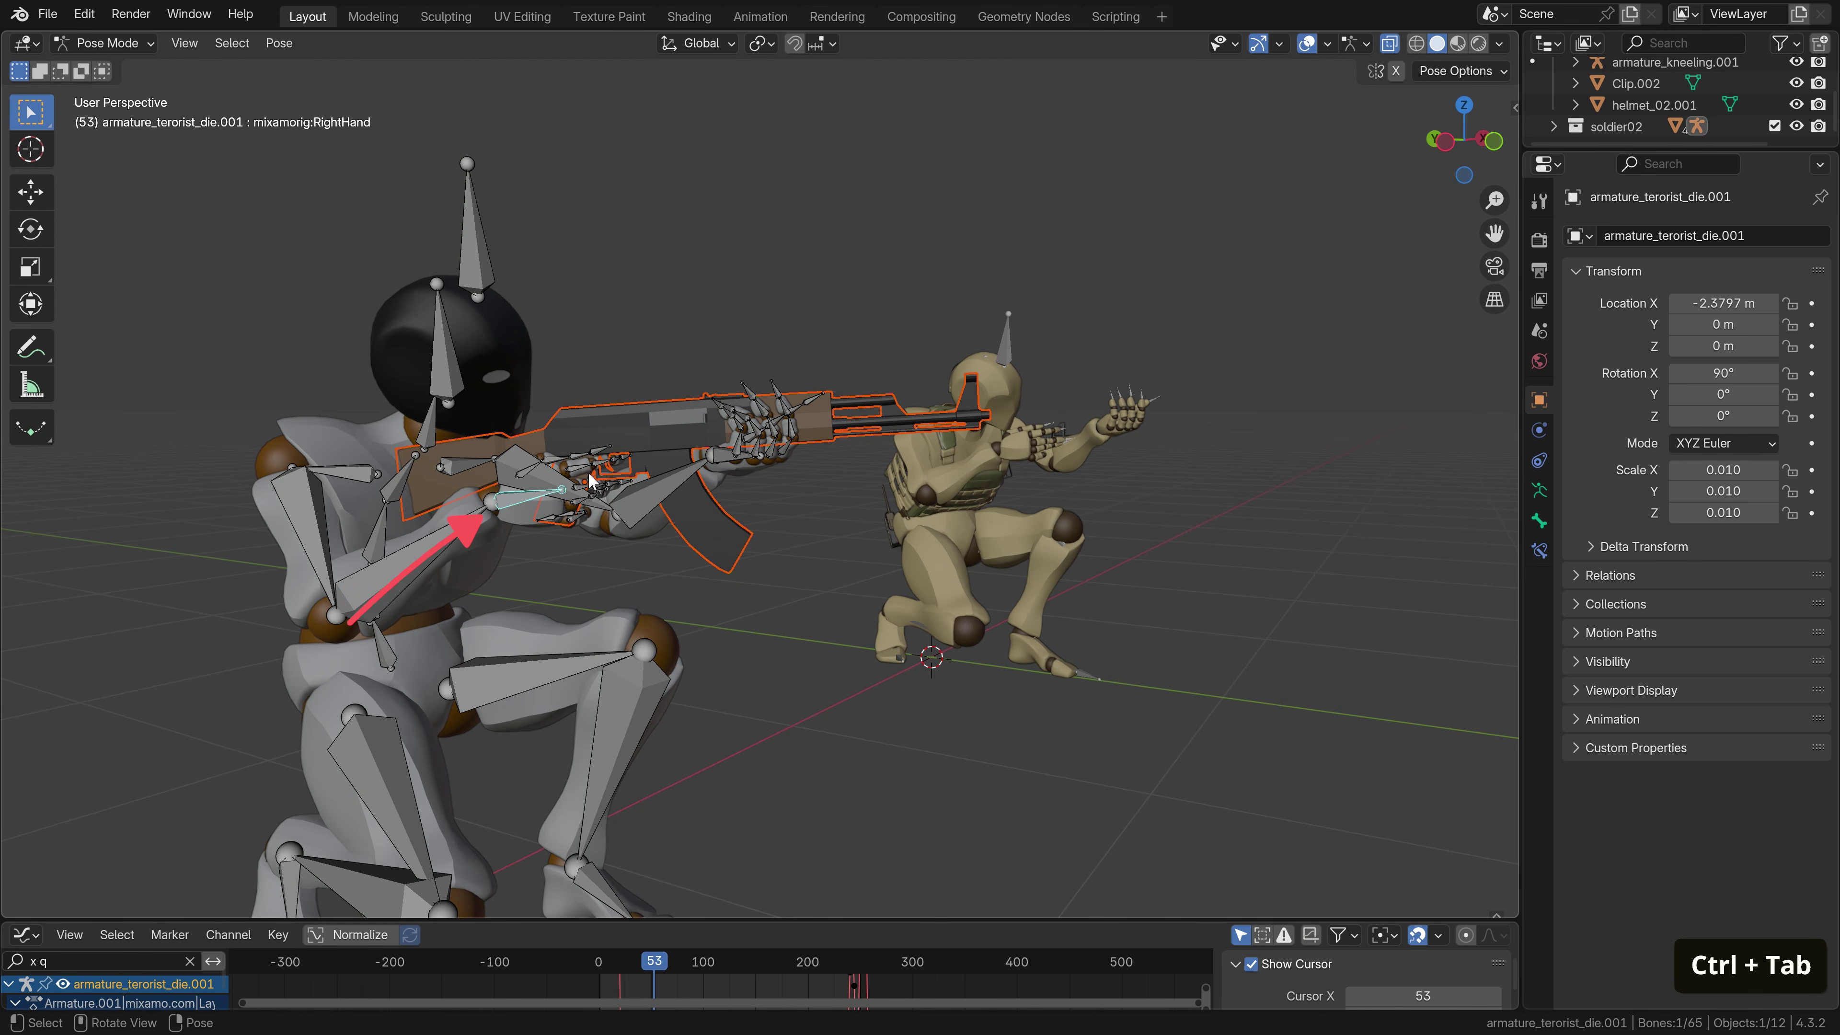
{"action": "middle_click_drag", "start_coordinate": [590, 480], "coordinate": [545, 571]}
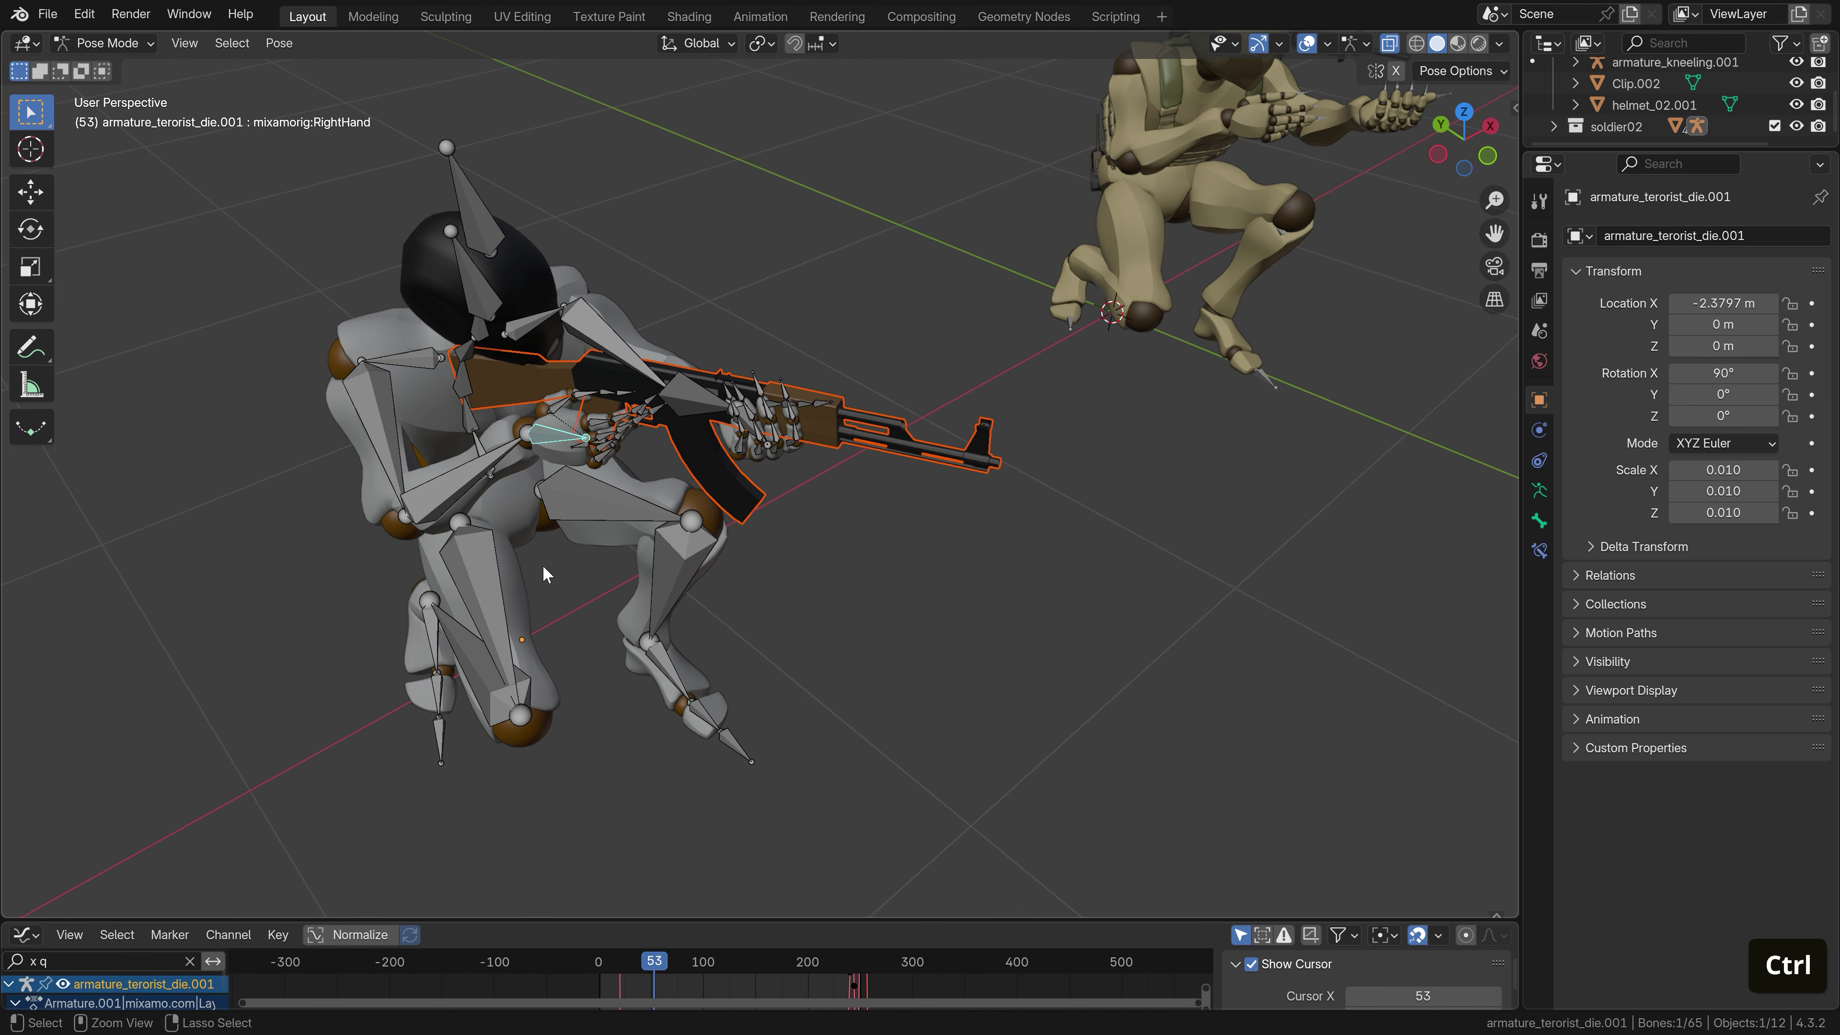
{"action": "key", "text": "ctrl+p"}
{"action": "left_click", "coordinate": [545, 574]}
{"action": "key", "text": "ctrl+Tab"}
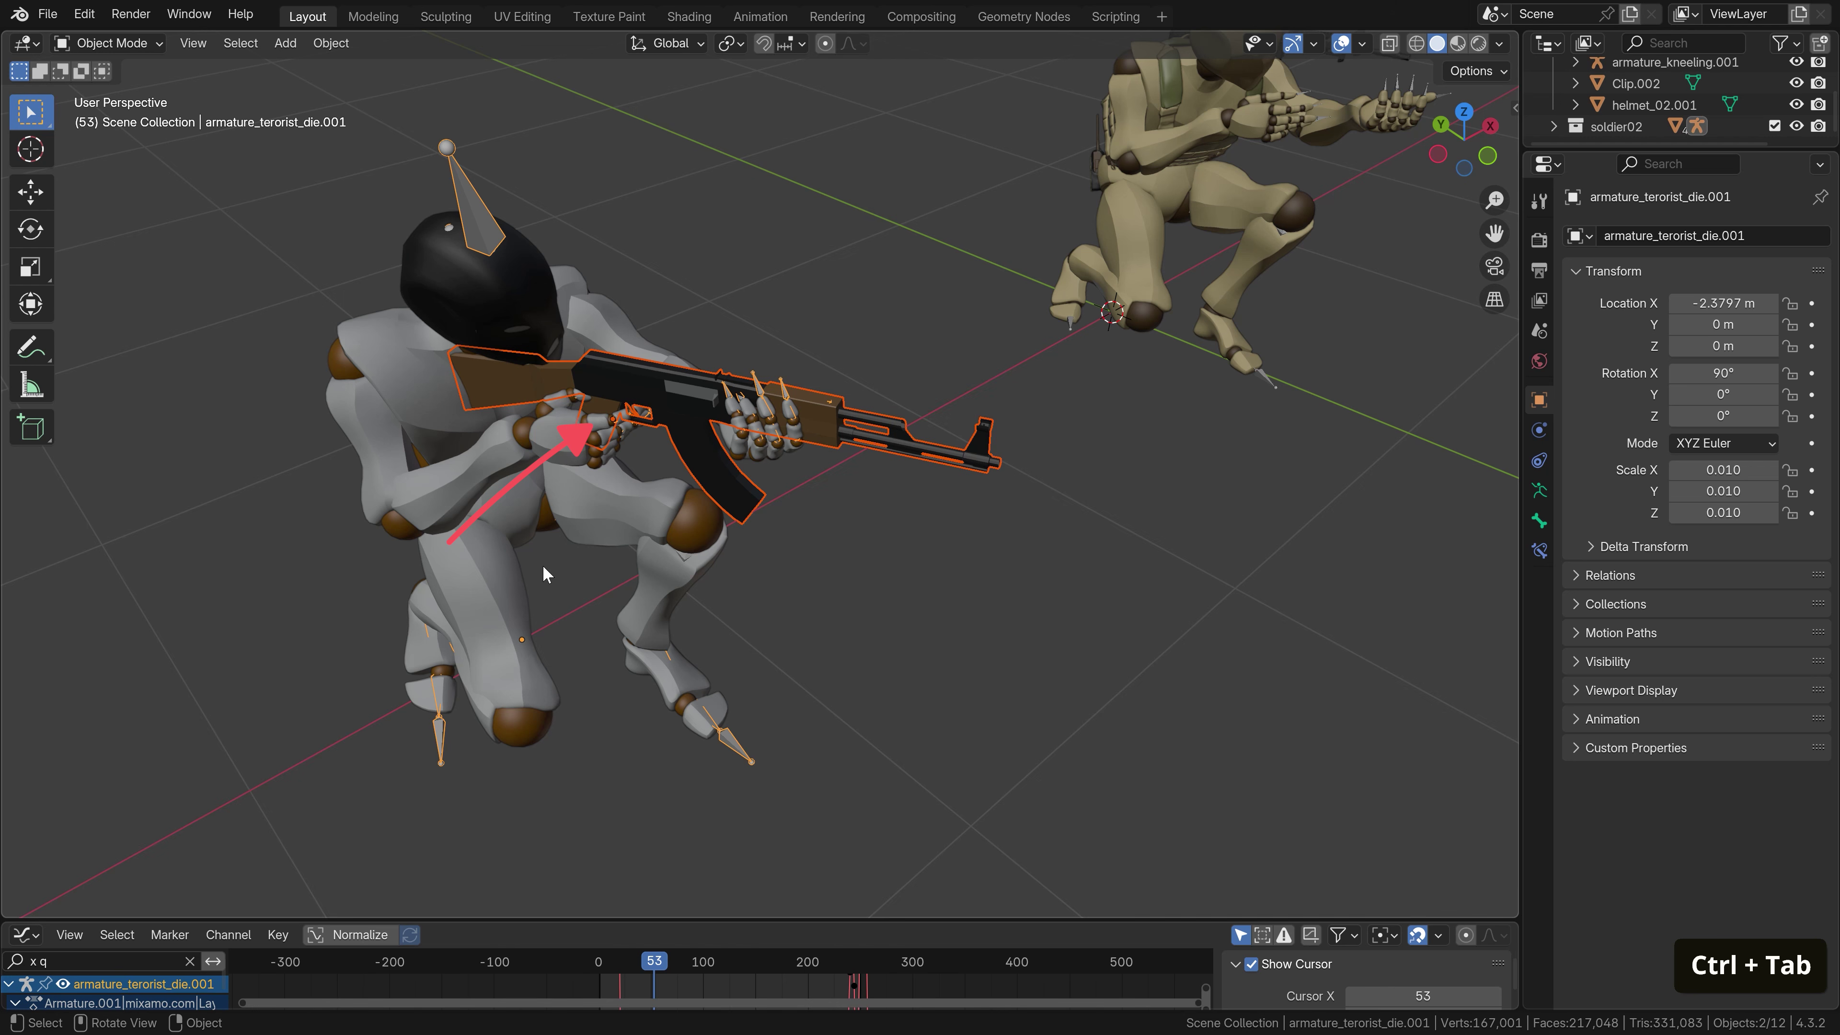
Fit the helmet onto the tan soldier's head and position the Clip.002 rifle in his hands at frame 56
{"action": "key", "text": "g"}
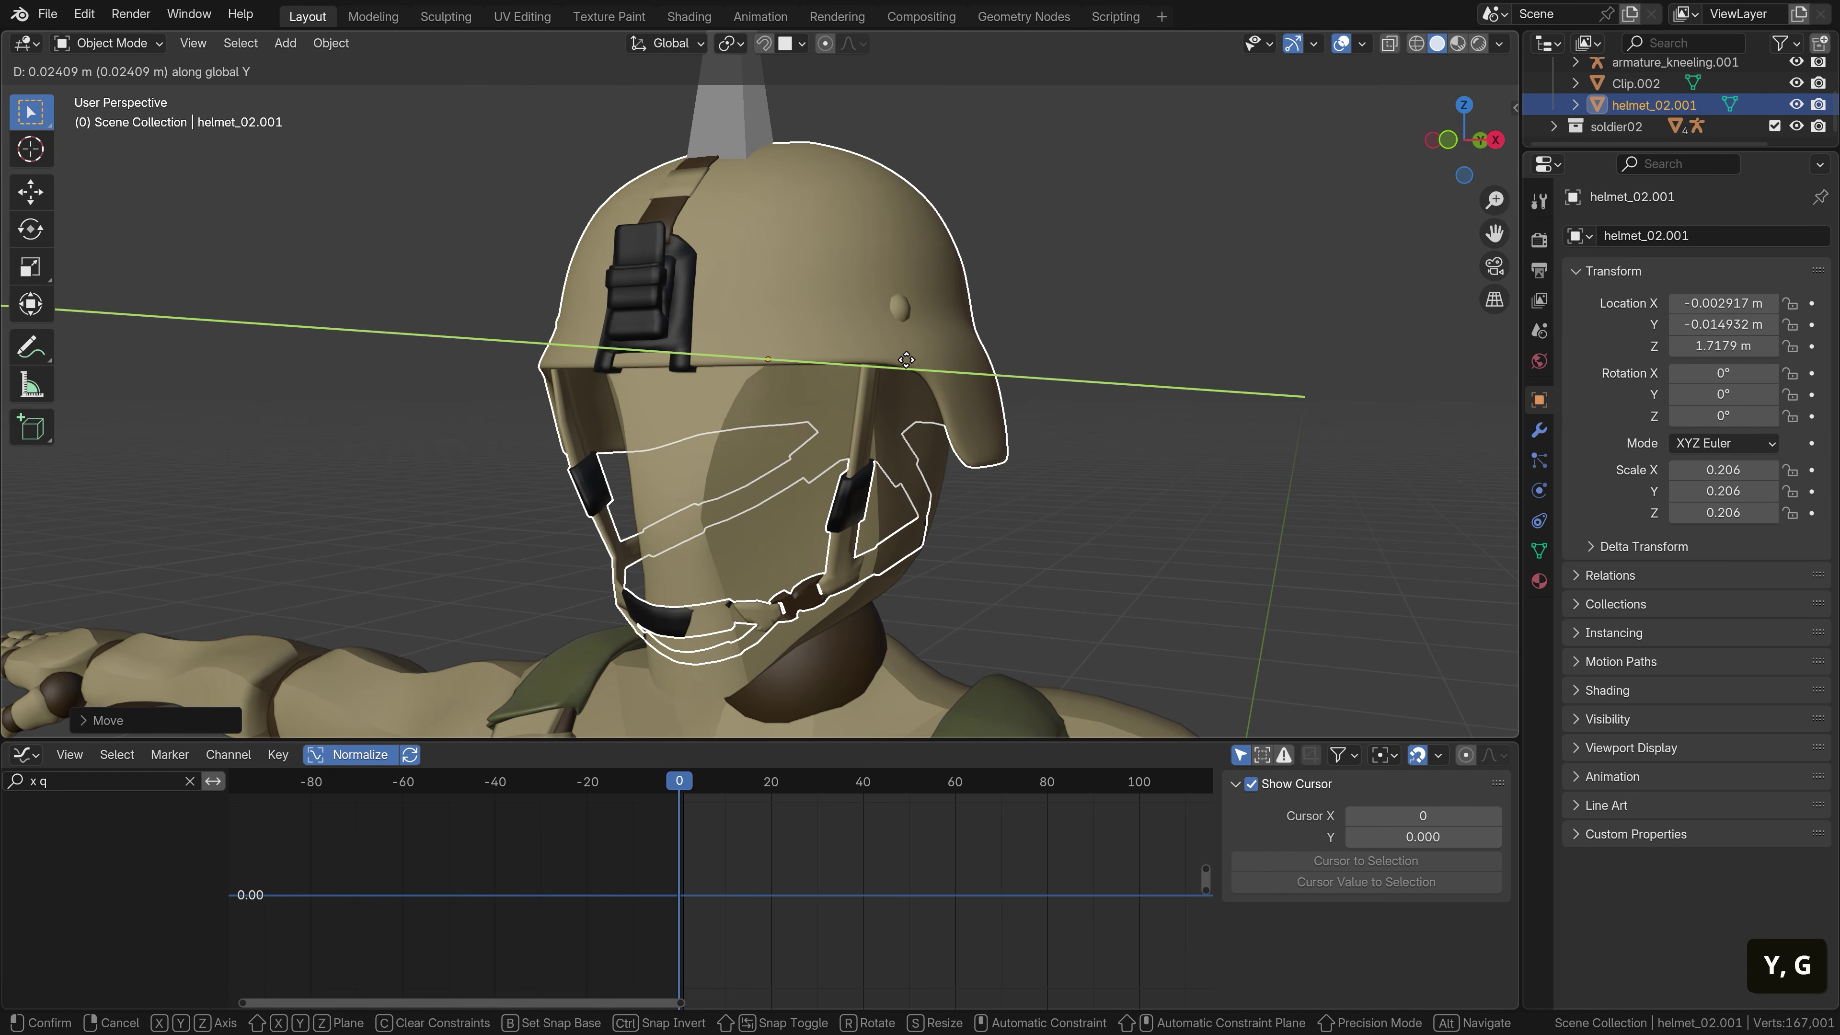
{"action": "left_click", "coordinate": [796, 377]}
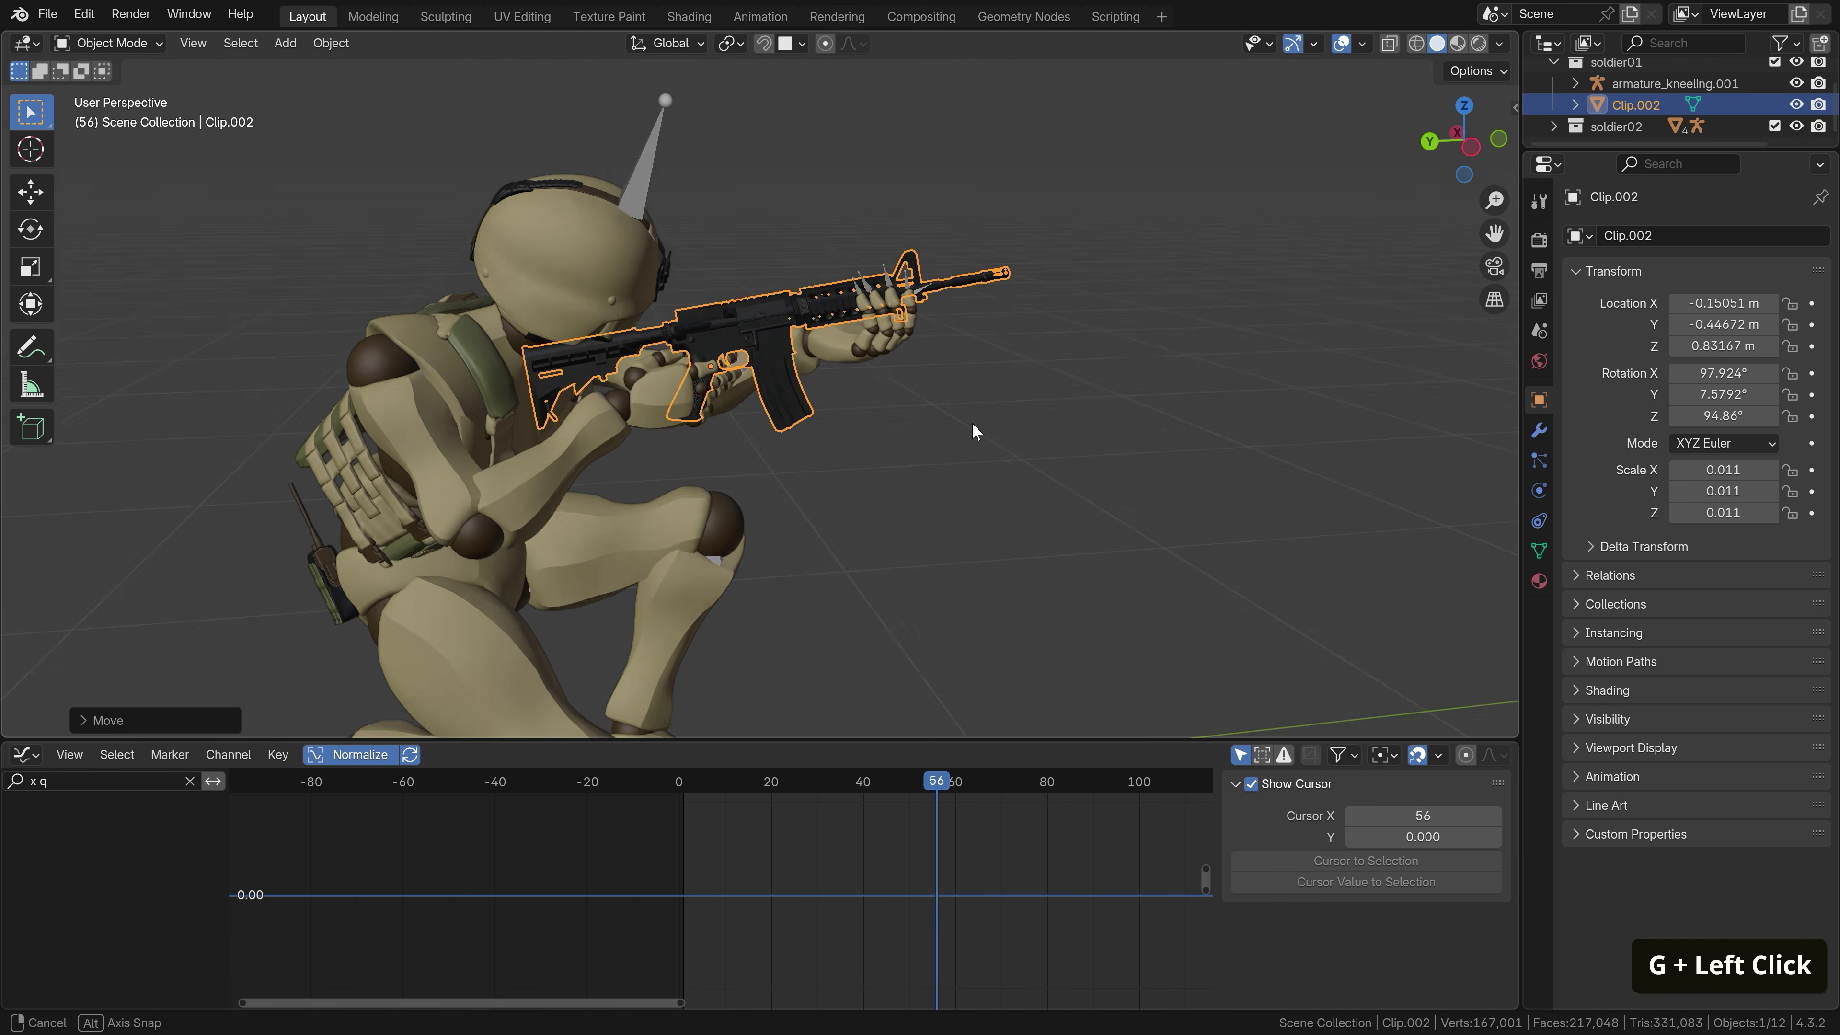
Play the animation and view both equipped kneeling soldiers from another angle
{"action": "key", "text": "space"}
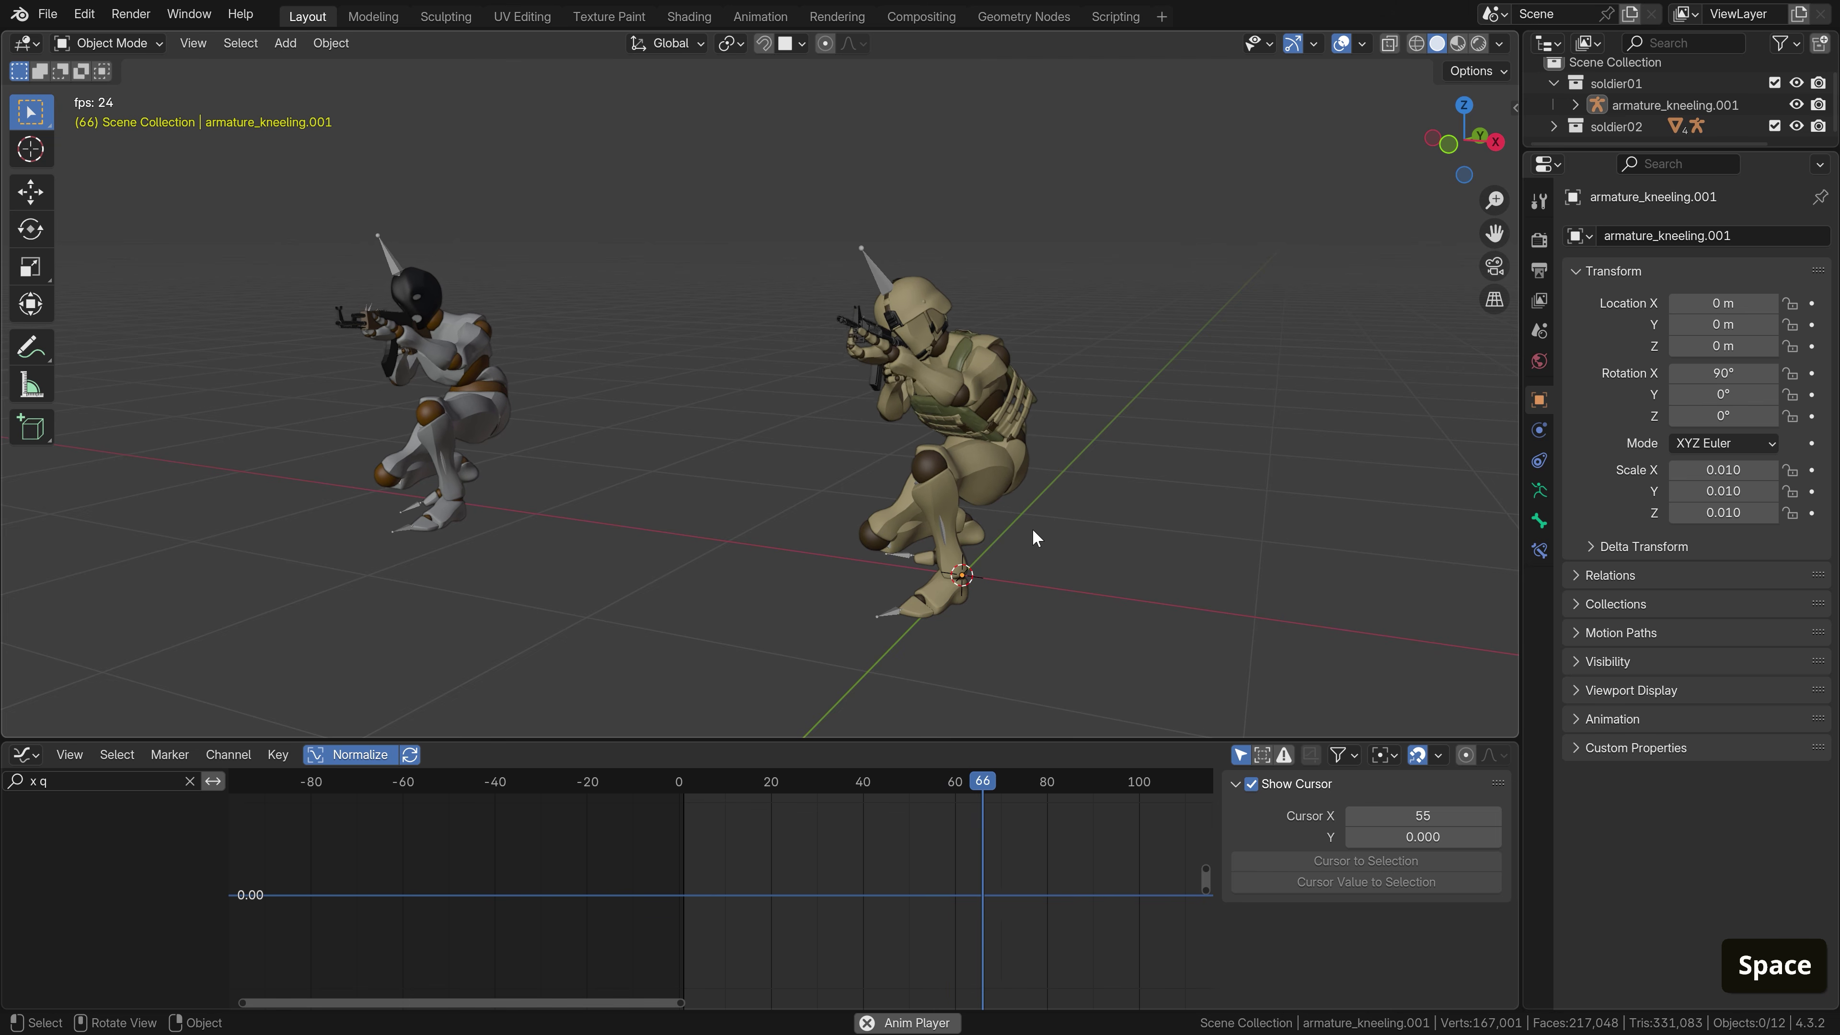
{"action": "middle_click_drag", "start_coordinate": [1030, 535], "coordinate": [917, 535]}
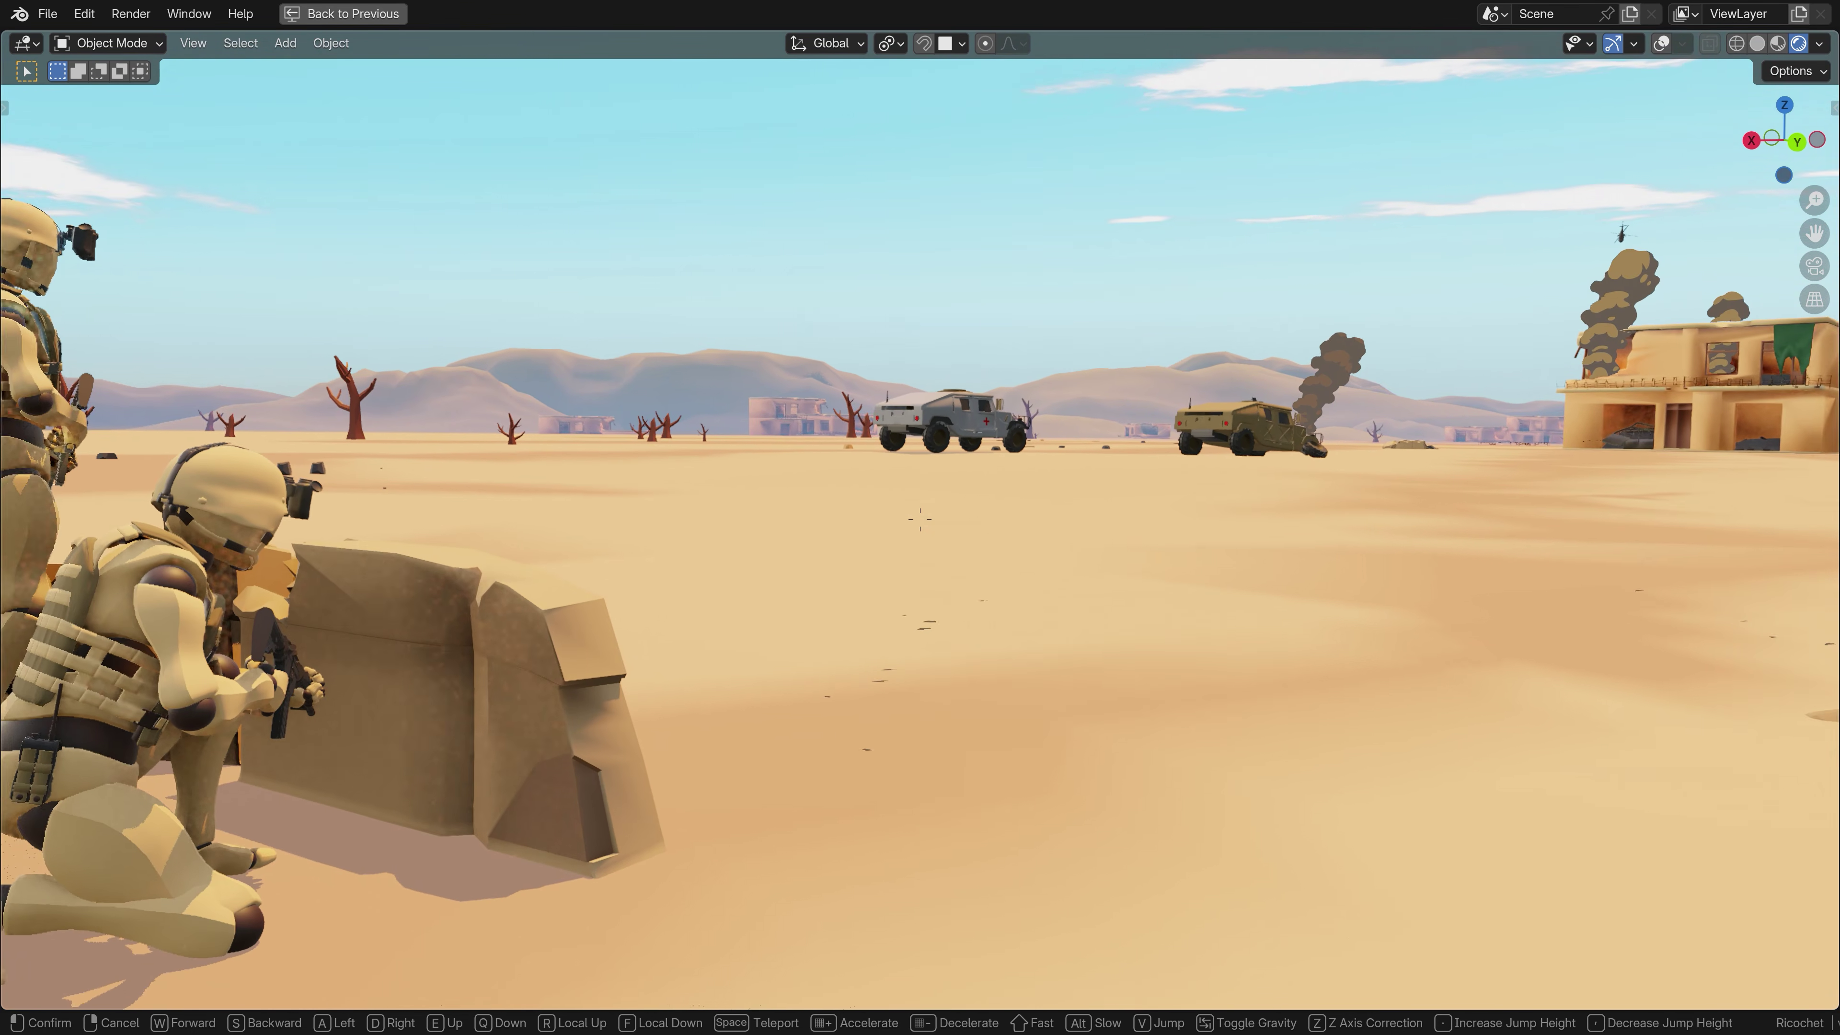
Inspect the Humvee in the desert scene and scrub to frame 394 to check the rotation of wheel.L.001
{"action": "left_click", "coordinate": [1101, 269]}
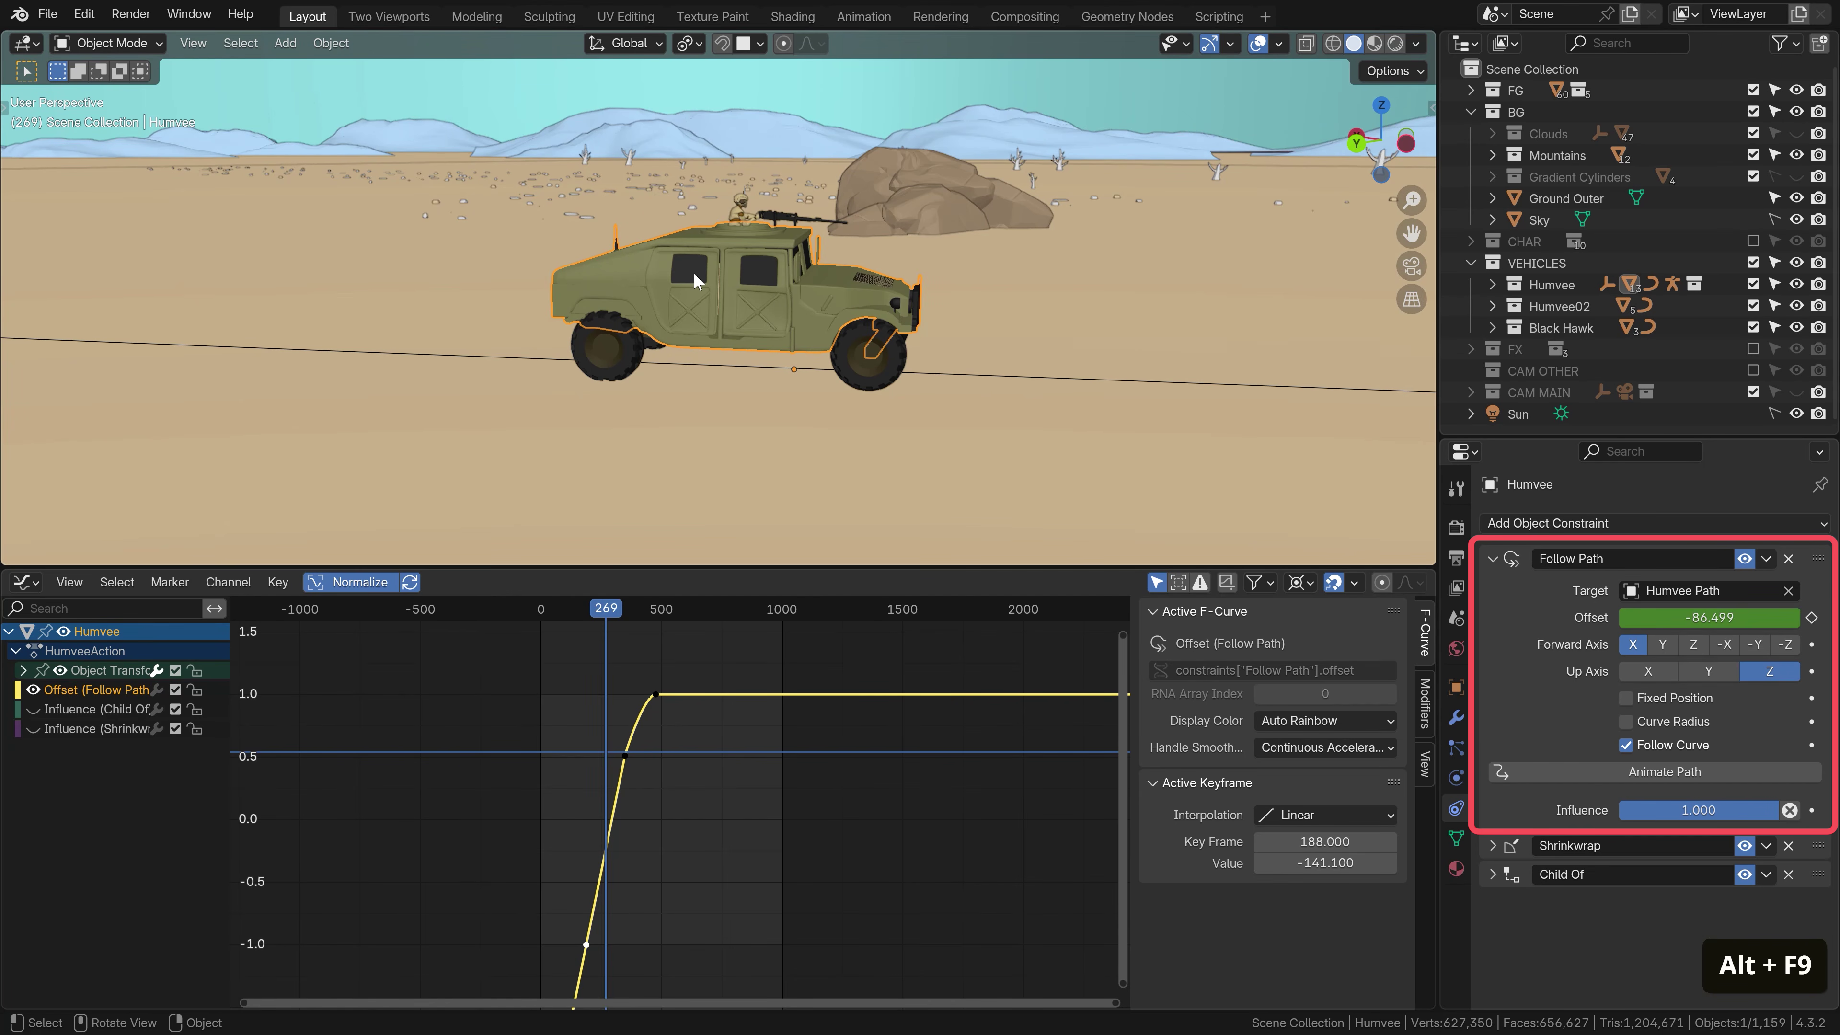
{"action": "middle_click_drag", "start_coordinate": [693, 280], "coordinate": [777, 361]}
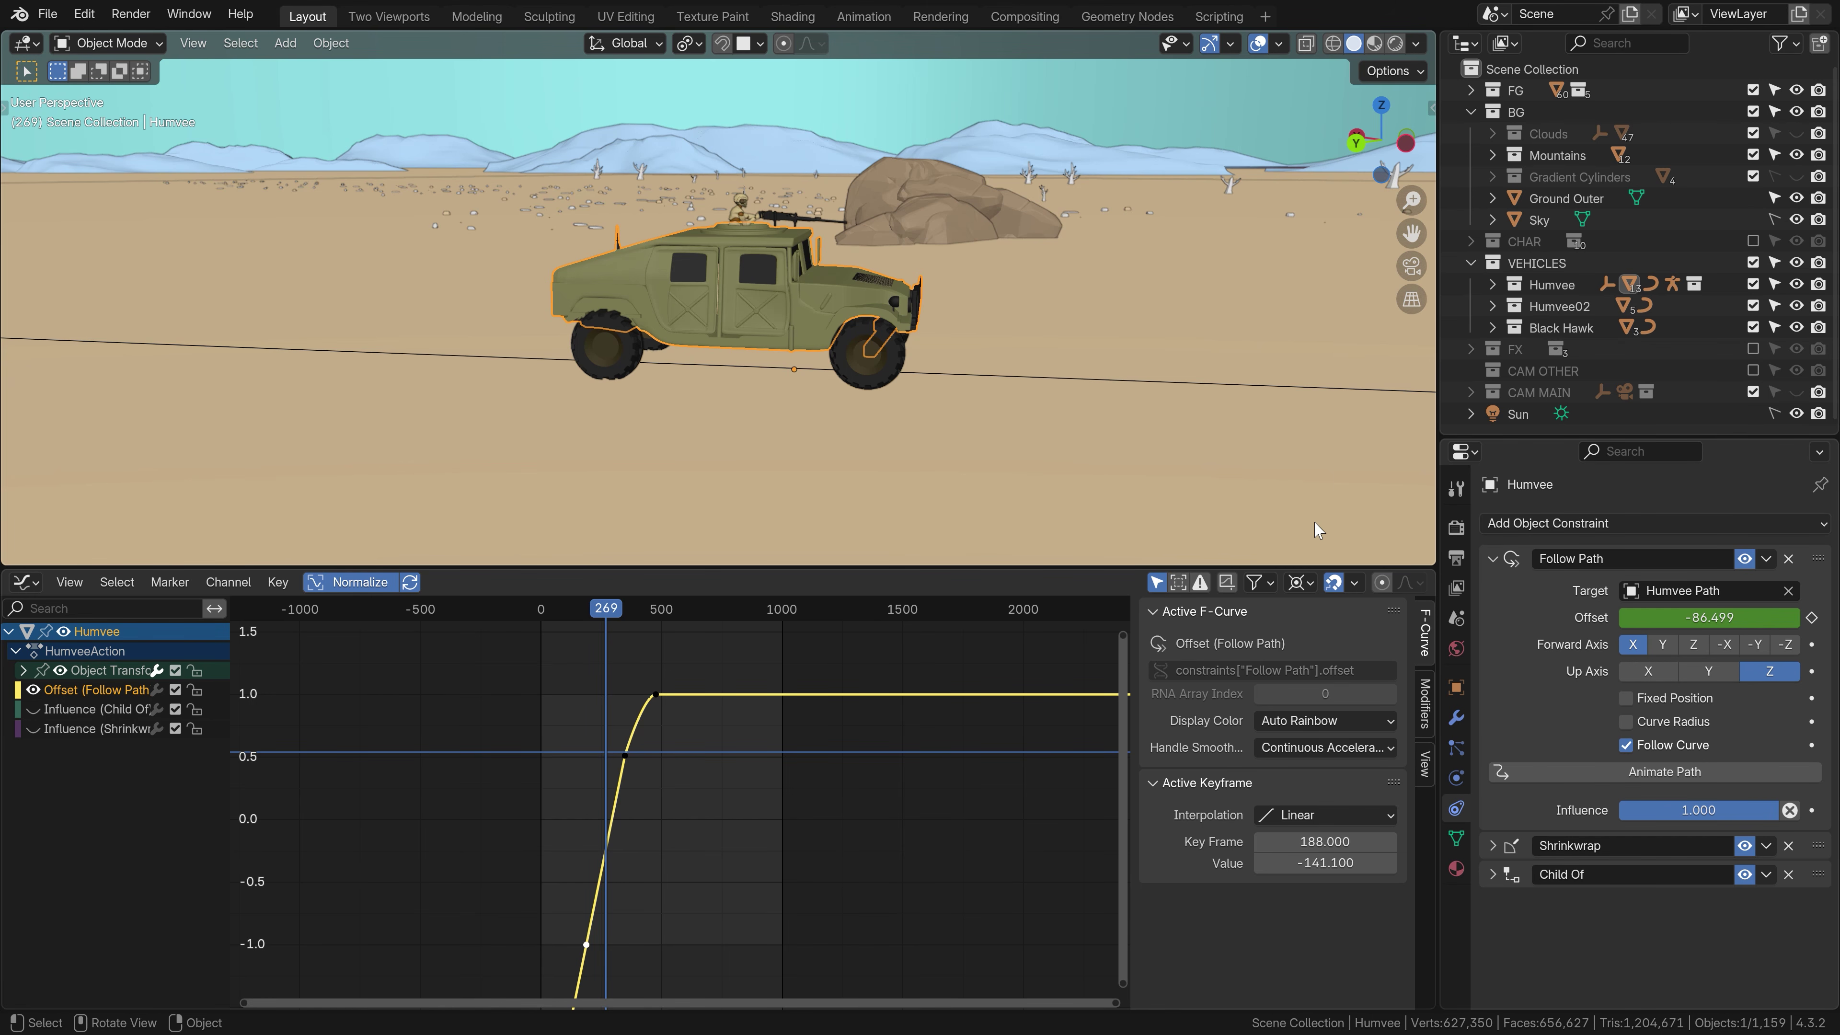
{"action": "left_click", "coordinate": [848, 360]}
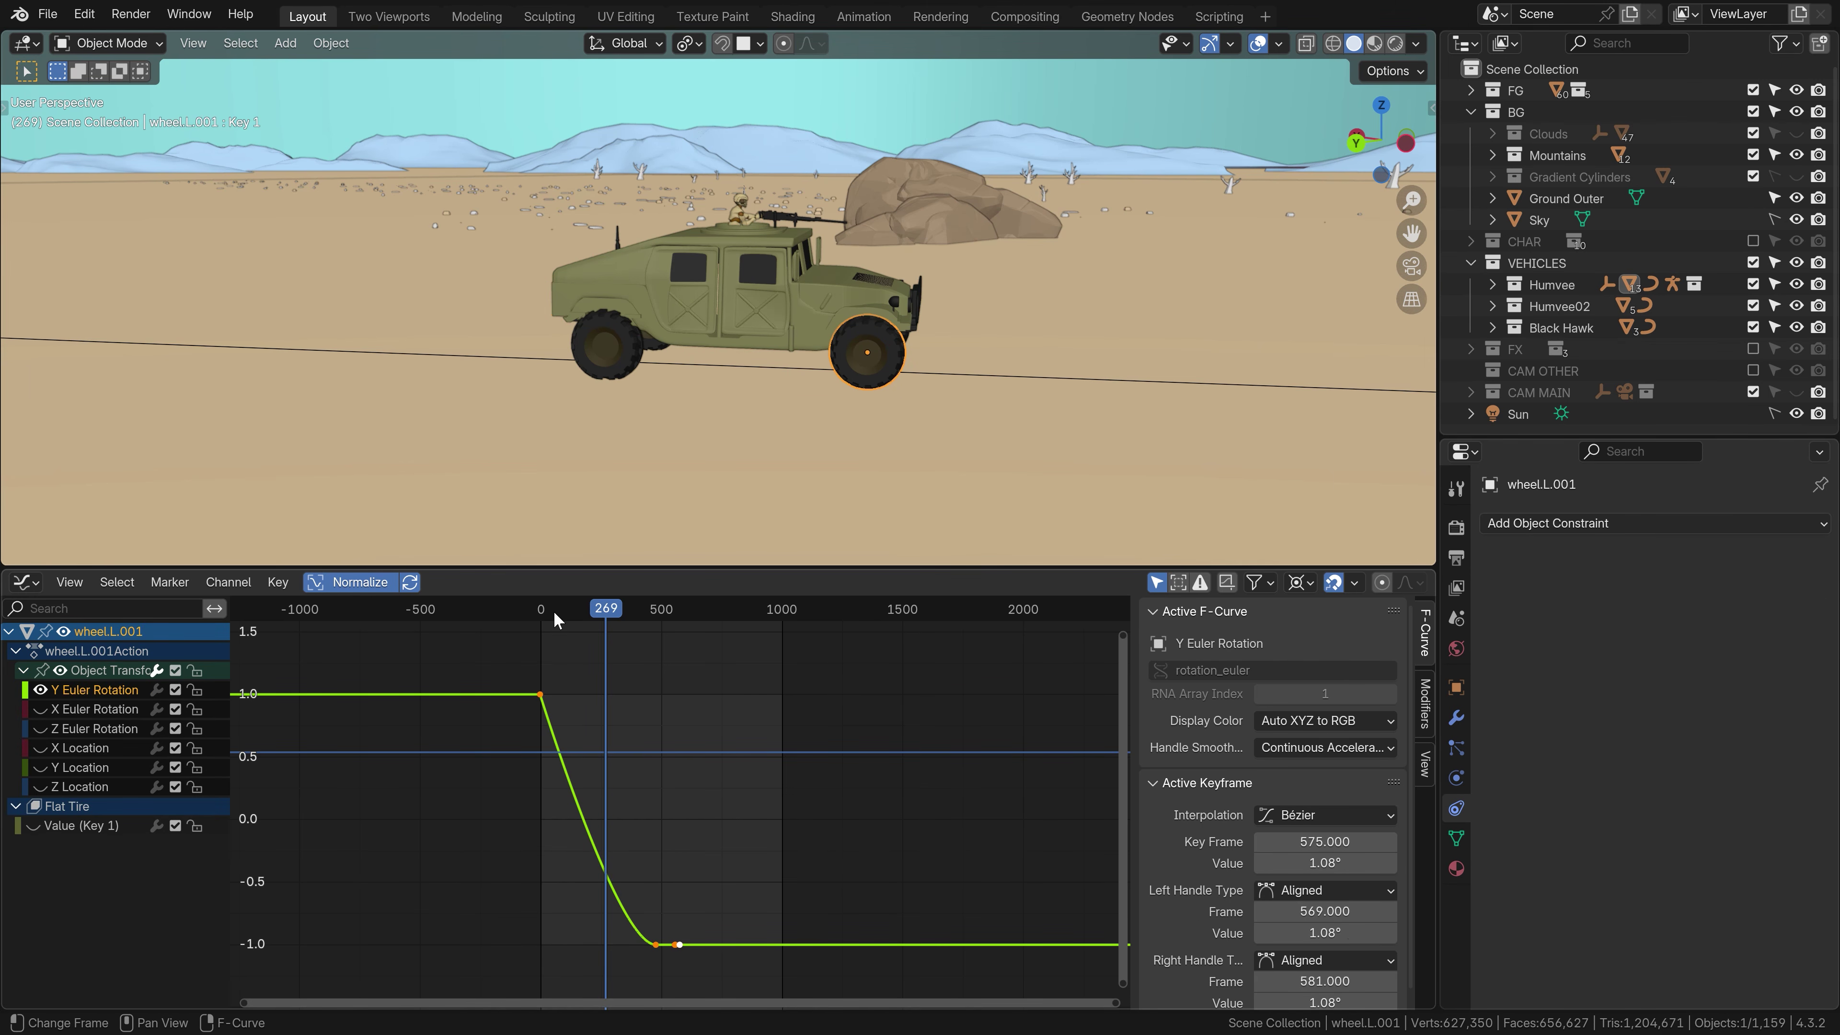
{"action": "left_click_drag", "start_coordinate": [556, 613], "coordinate": [635, 621]}
{"action": "left_click", "coordinate": [641, 838]}
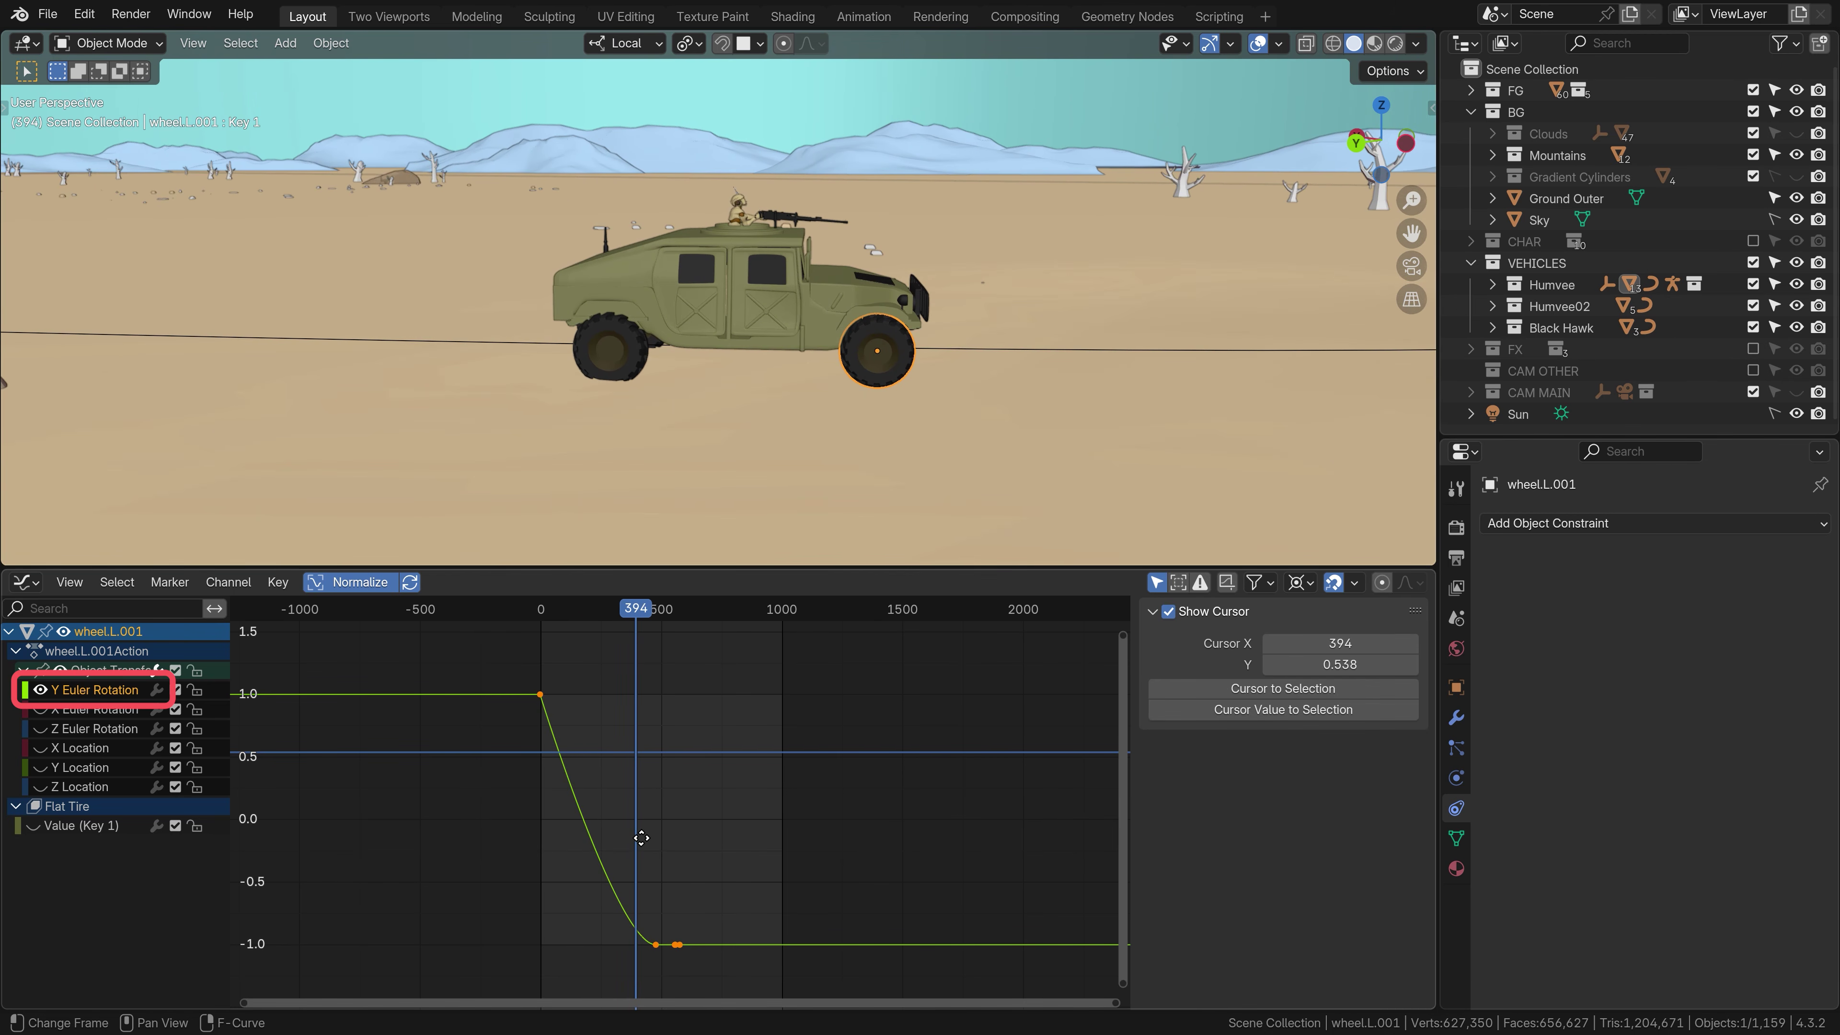
{"action": "key", "text": "g"}
{"action": "key", "text": "y"}
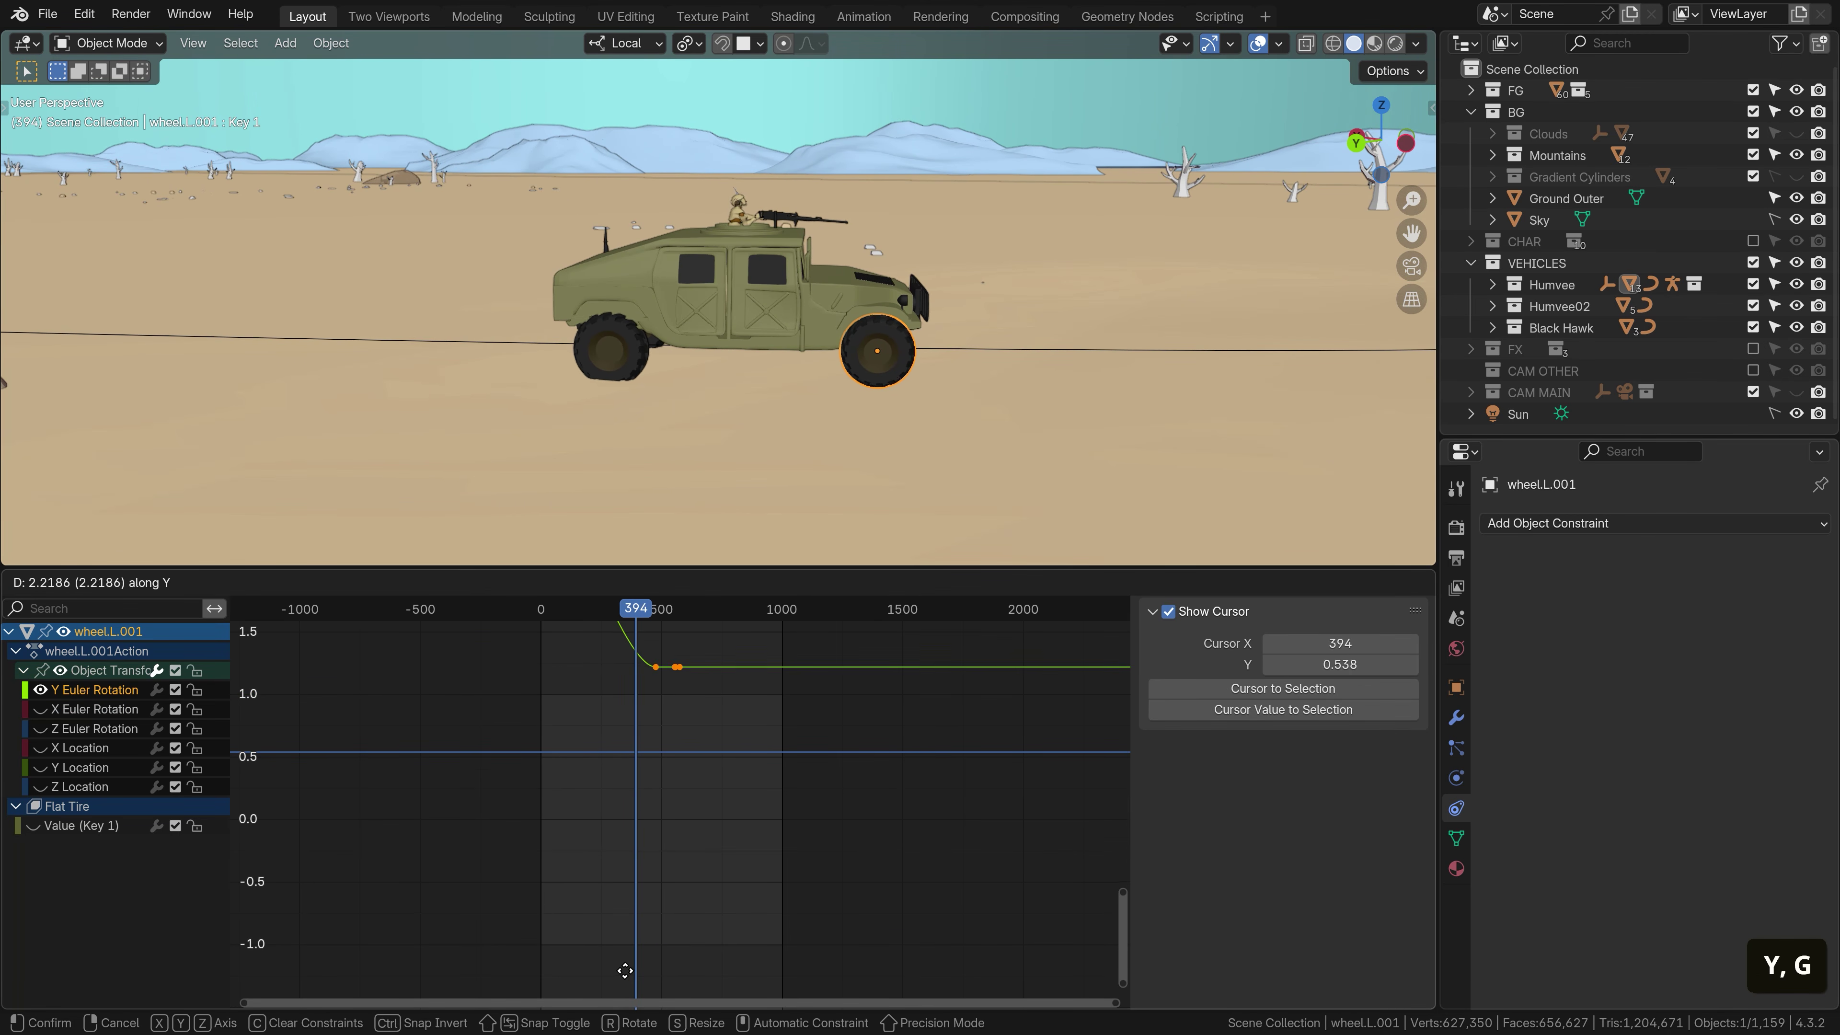
{"action": "key", "text": "Escape"}
{"action": "left_click", "coordinate": [714, 286], "text": "shift"}
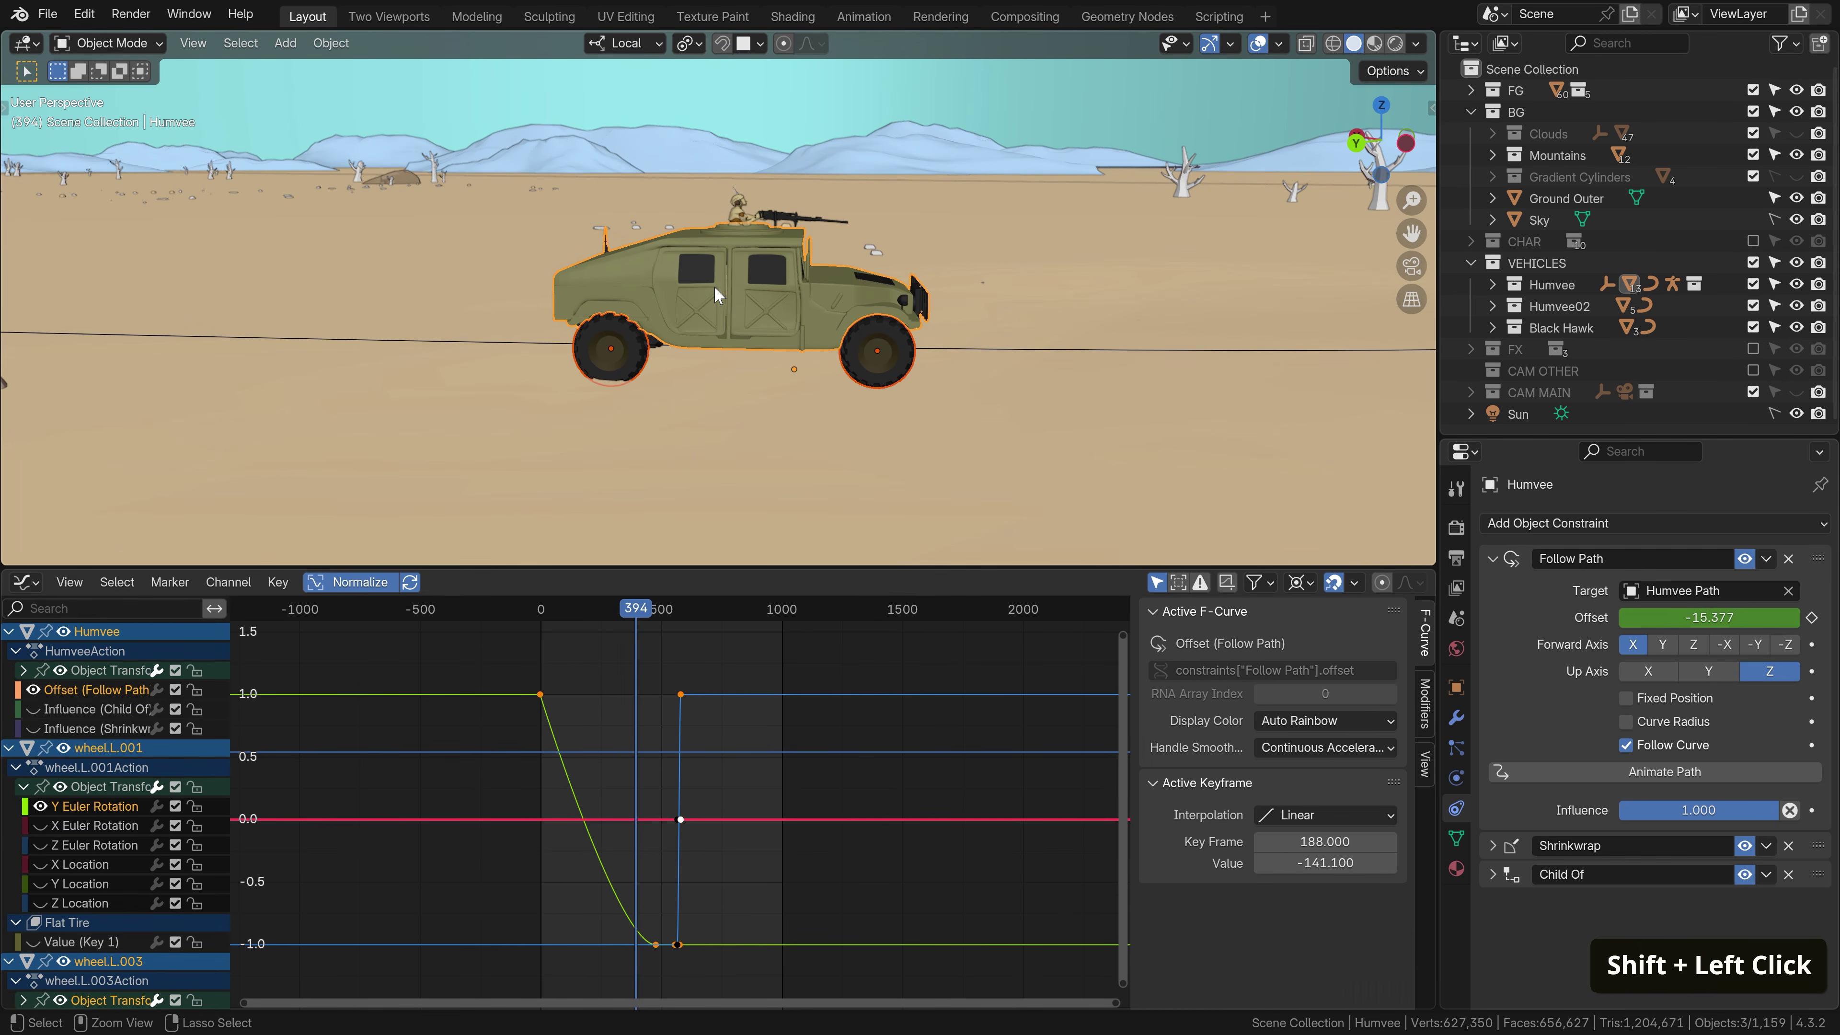
{"action": "key", "text": "ctrl+p"}
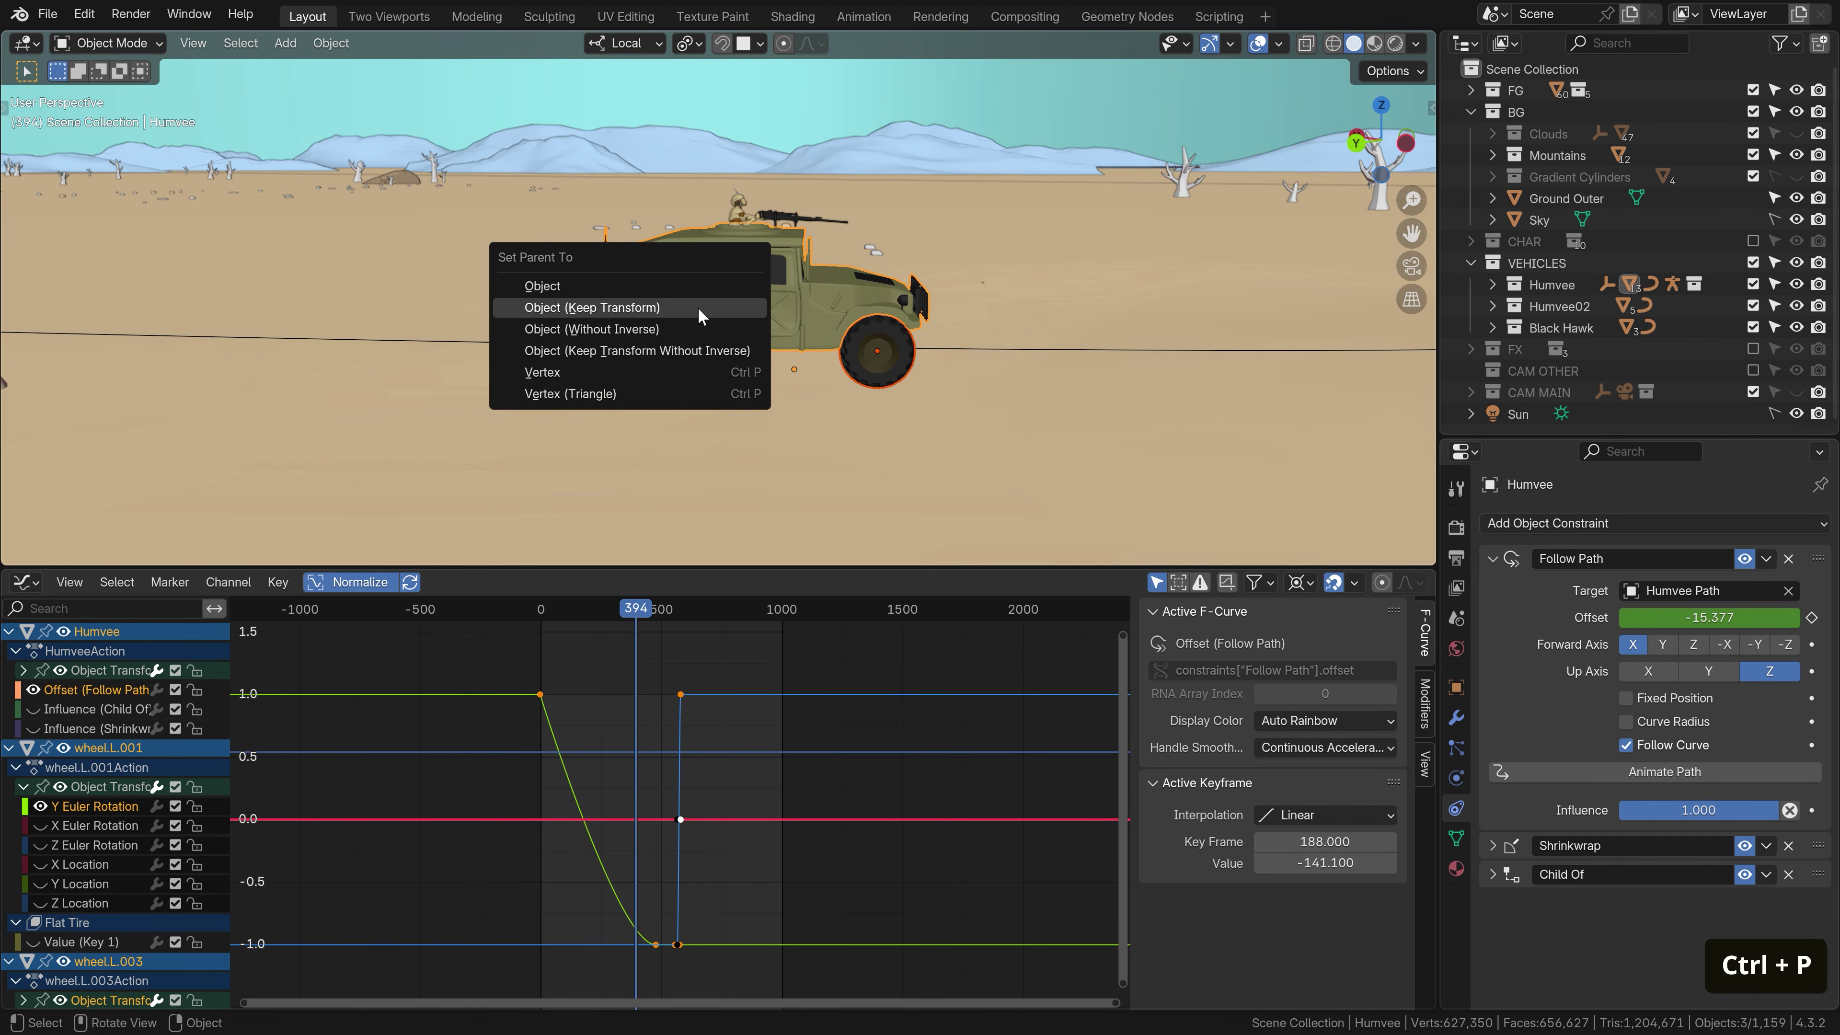
{"action": "key", "text": "Escape"}
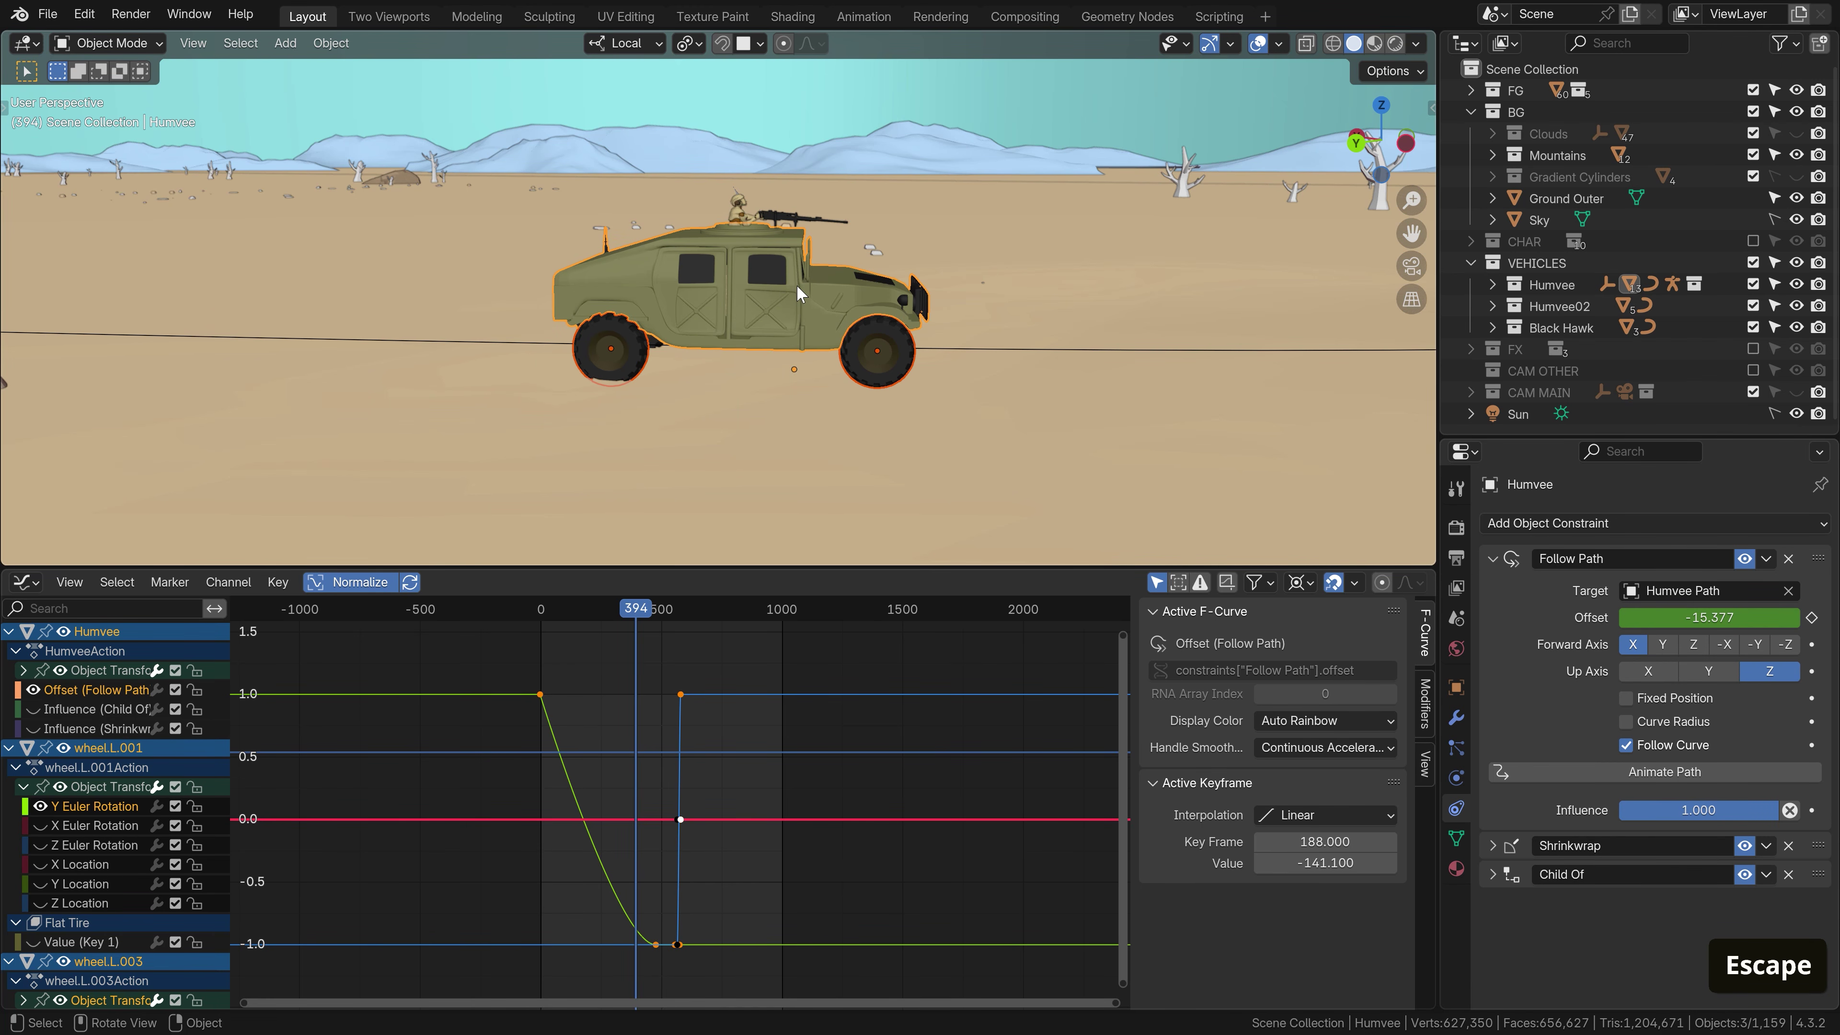
Try a Follow Path offset of -14.207 on the Humvee and step back to frame 392
{"action": "left_click", "coordinate": [797, 284]}
{"action": "middle_click_drag", "start_coordinate": [799, 283], "coordinate": [1317, 269]}
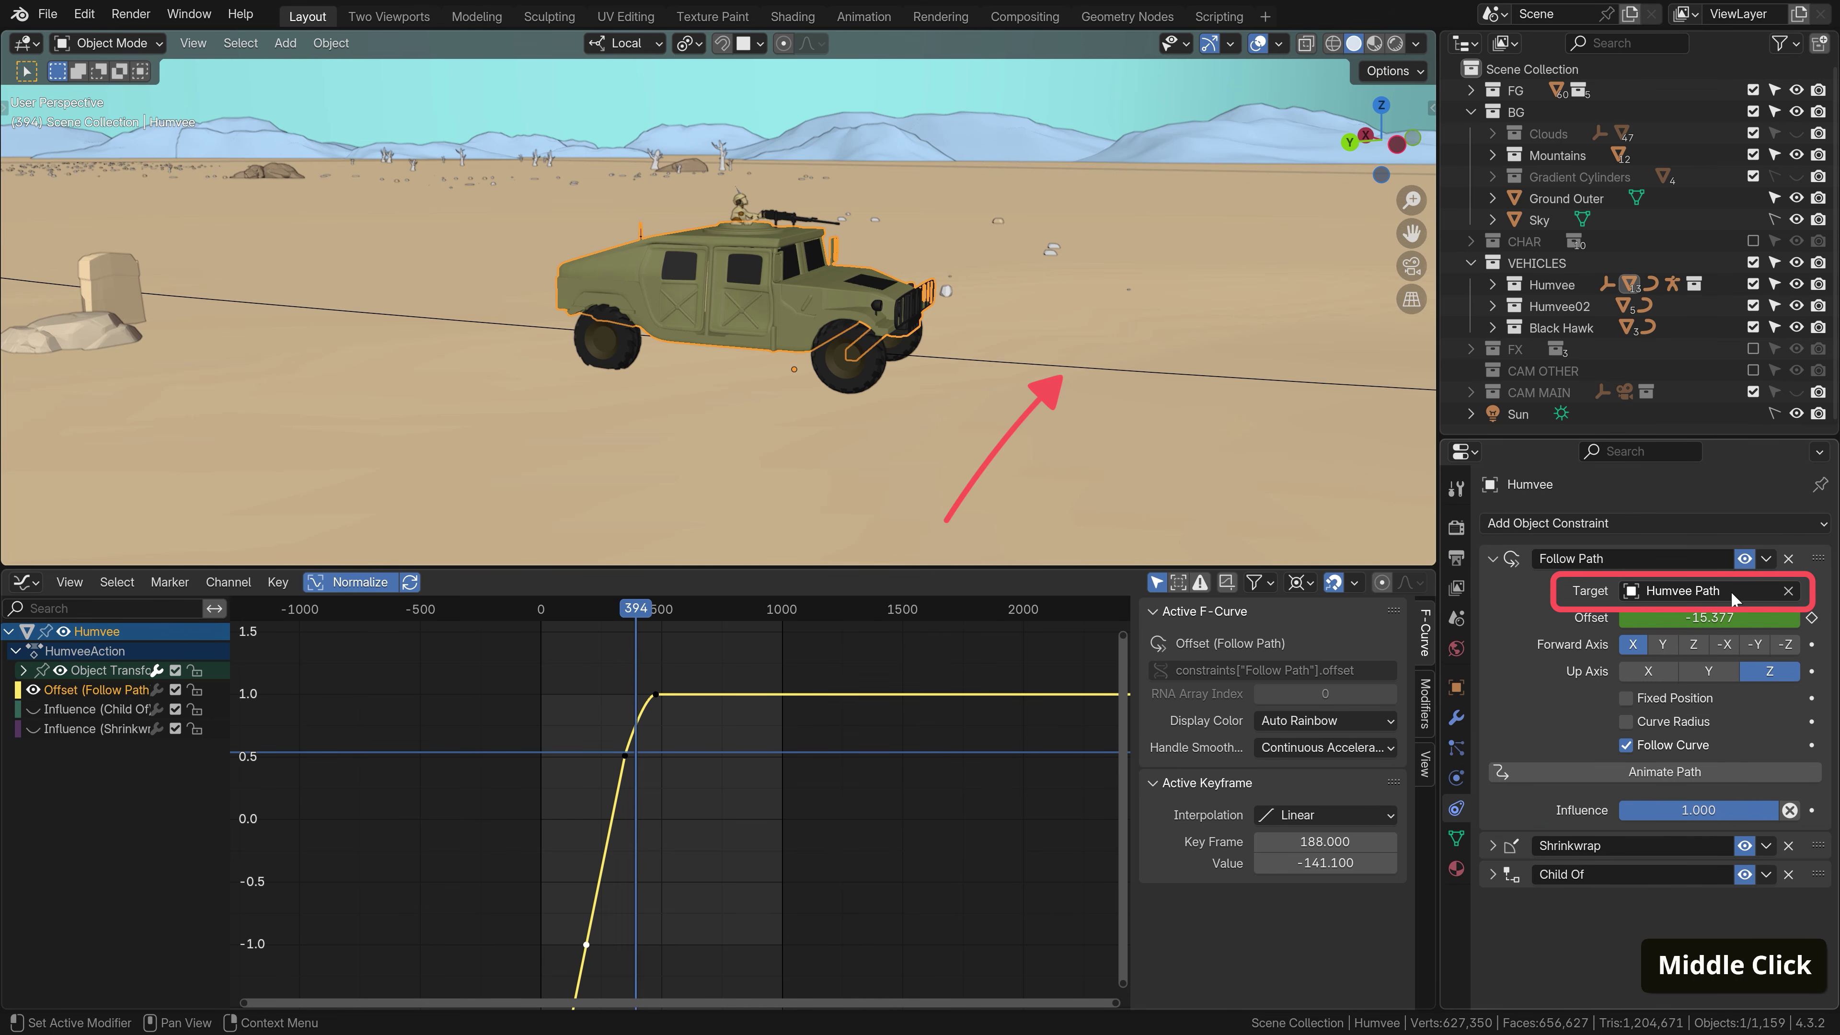
{"action": "left_click_drag", "start_coordinate": [1709, 617], "coordinate": [1753, 618], "text": "shift"}
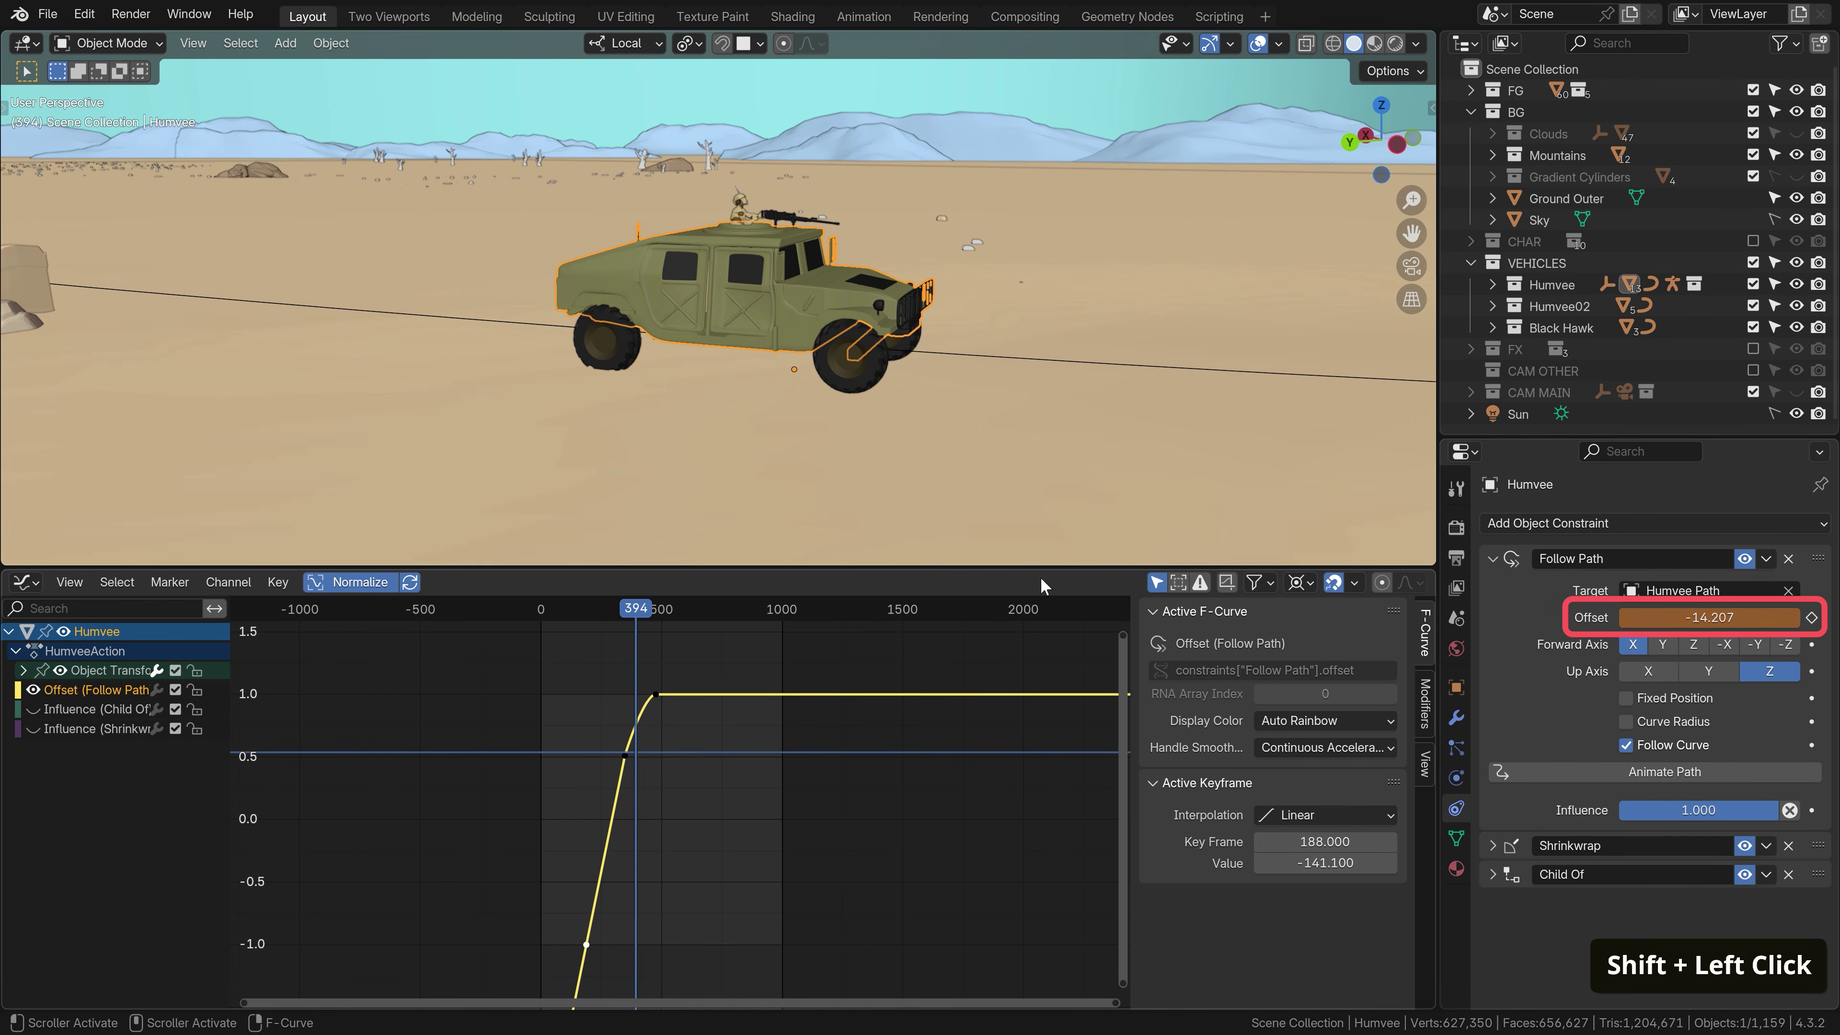
{"action": "key", "text": "Left"}
{"action": "key", "text": "Left"}
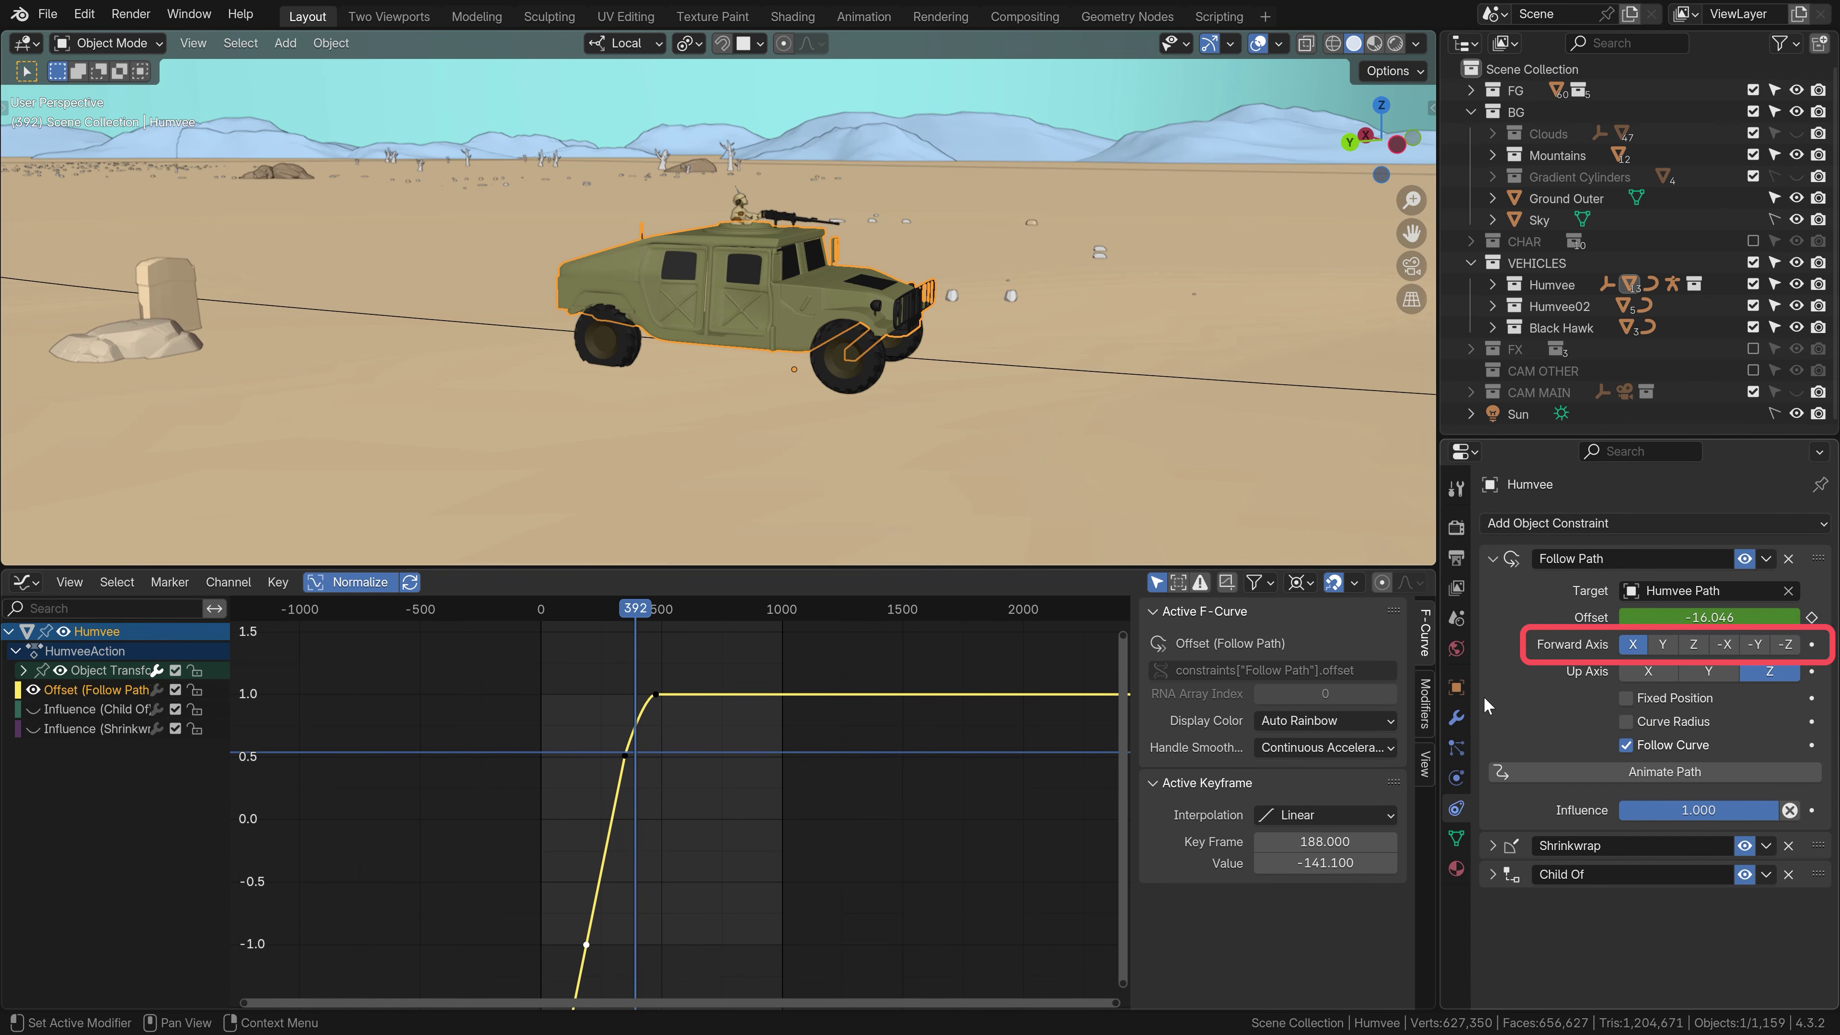
Try the Y, Z, -X, -Y and -Z forward axes in the Humvee's Follow Path constraint and return it to X
{"action": "left_click", "coordinate": [1663, 644]}
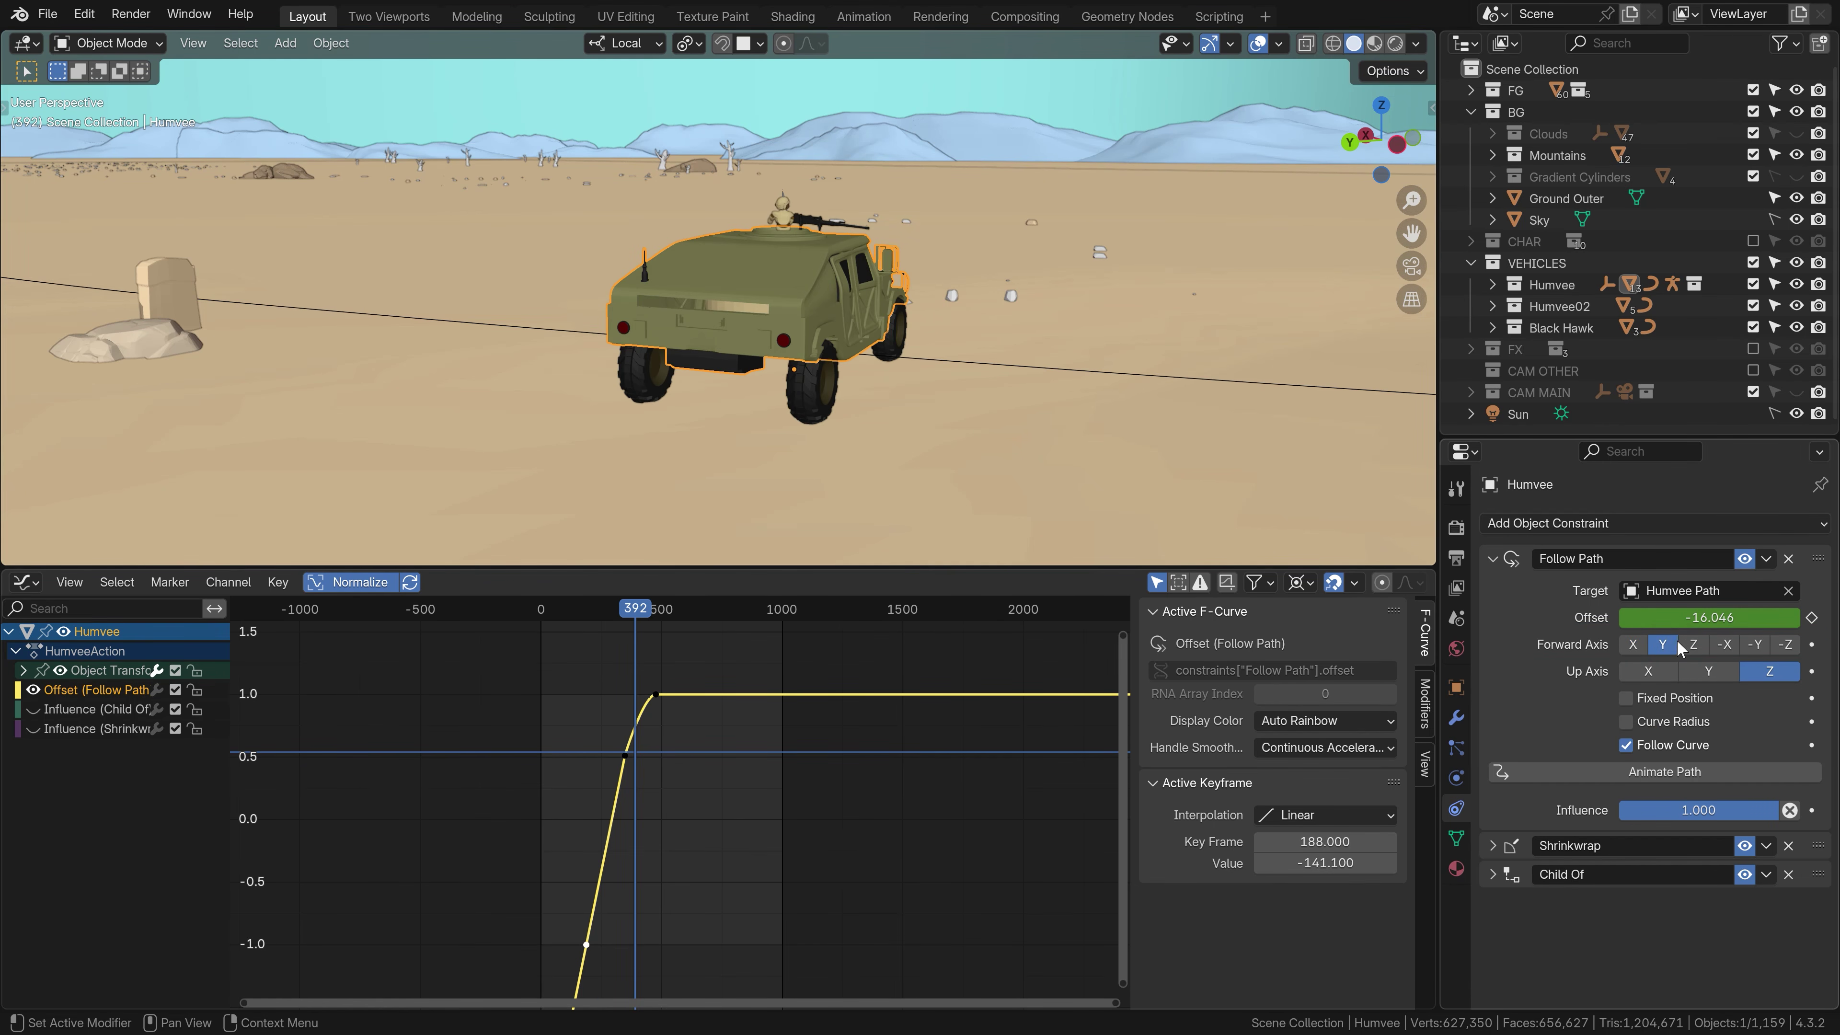
{"action": "left_click", "coordinate": [1692, 643]}
{"action": "left_click", "coordinate": [1724, 644]}
{"action": "left_click", "coordinate": [1759, 646]}
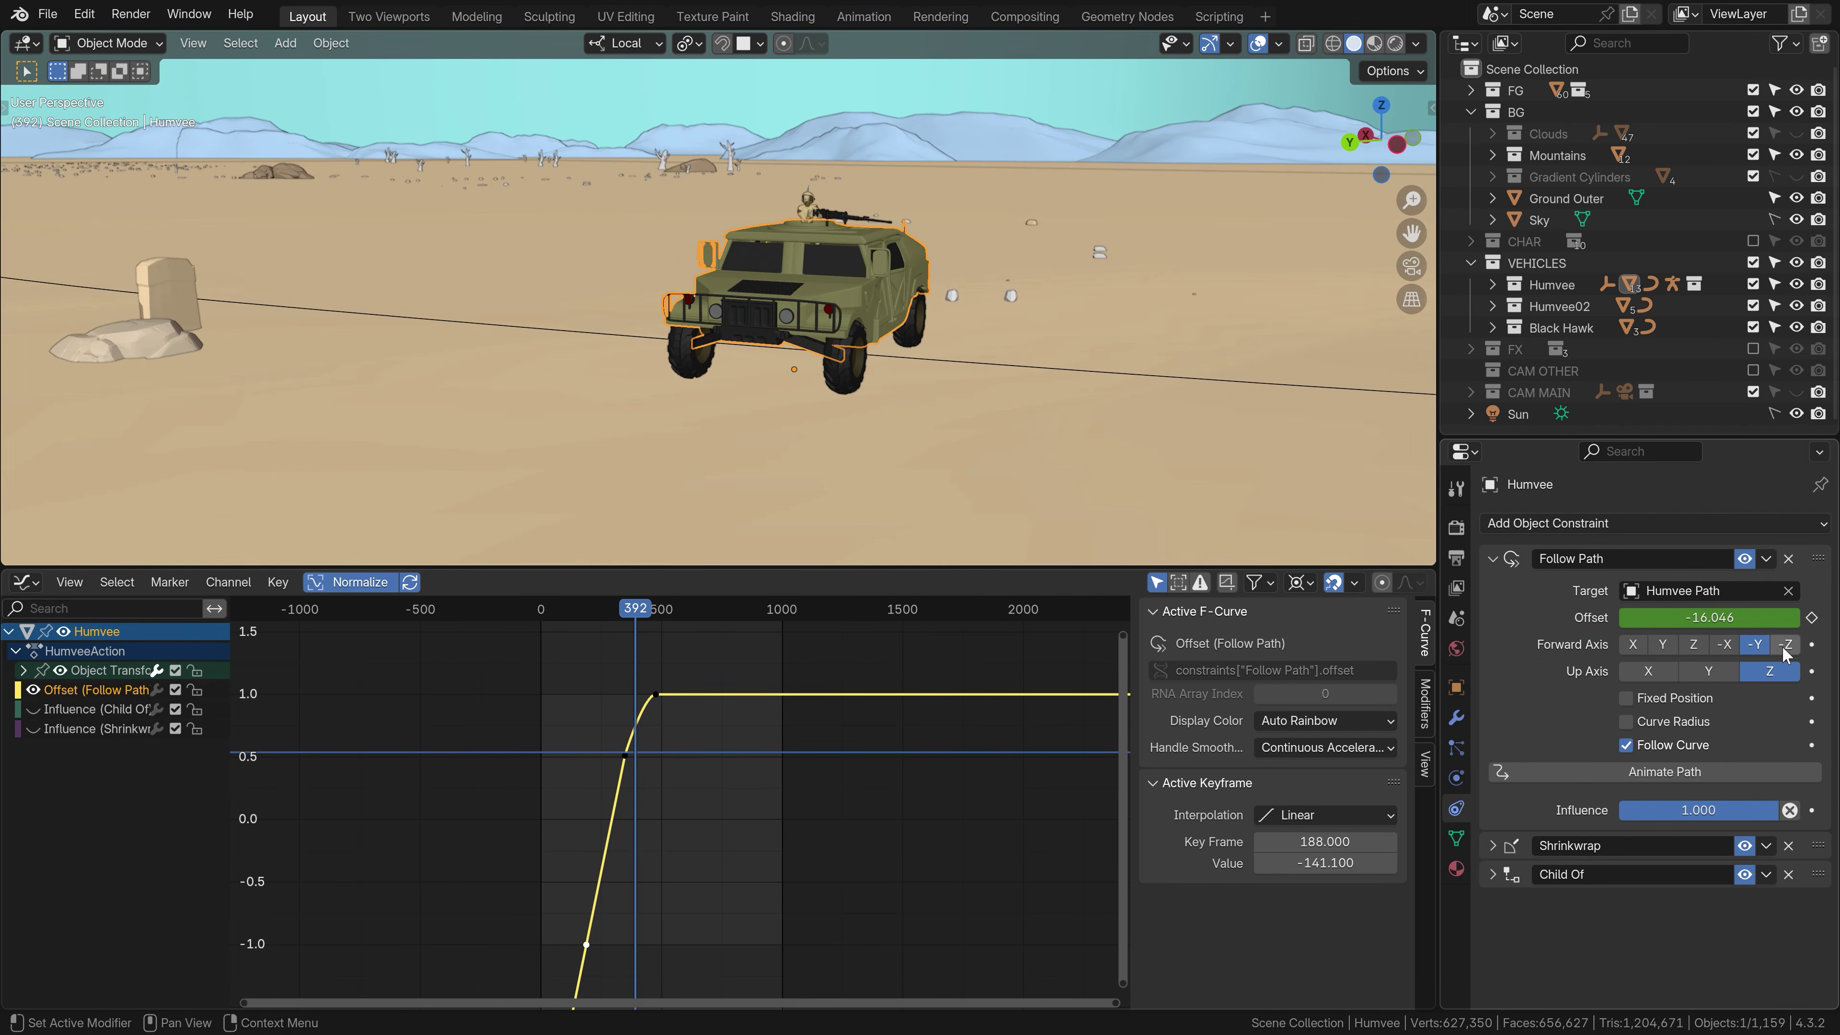
{"action": "left_click", "coordinate": [1784, 645]}
{"action": "left_click", "coordinate": [1638, 646]}
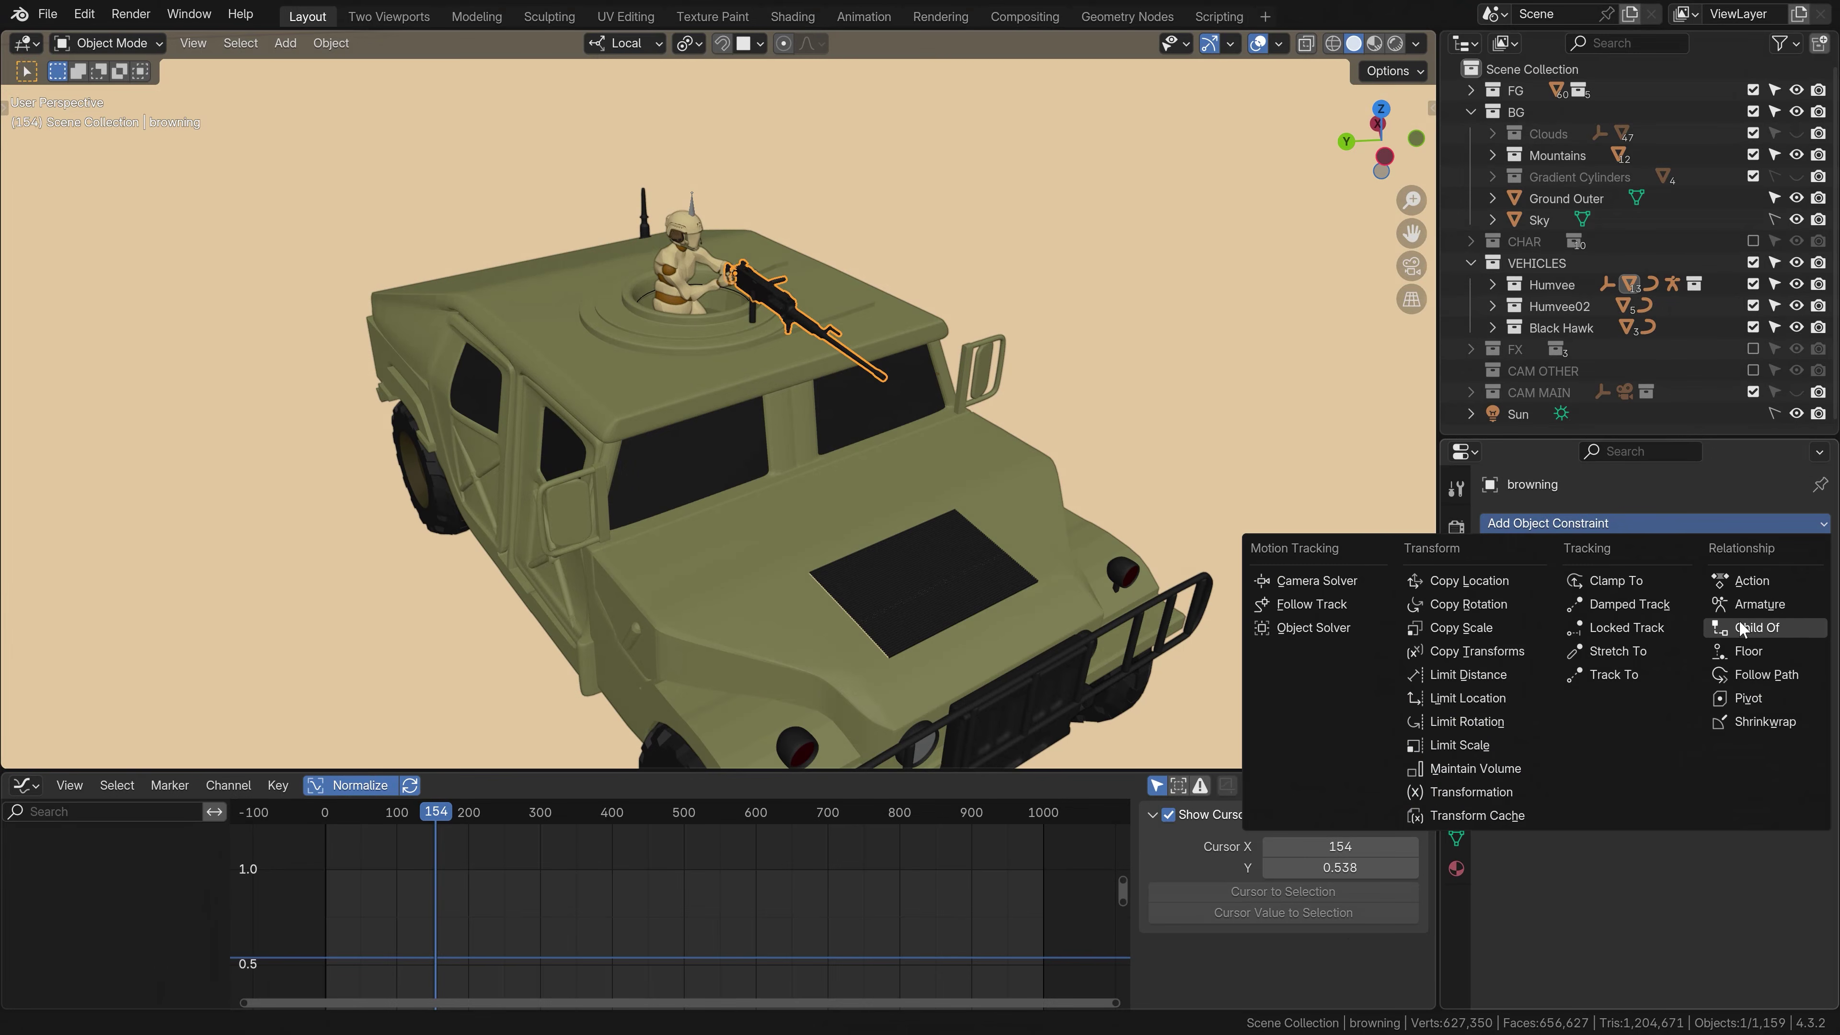
Add a Child Of constraint to the browning gun and target it to the gunner's armature_browning
{"action": "left_click", "coordinate": [1738, 628]}
{"action": "left_click", "coordinate": [1789, 589]}
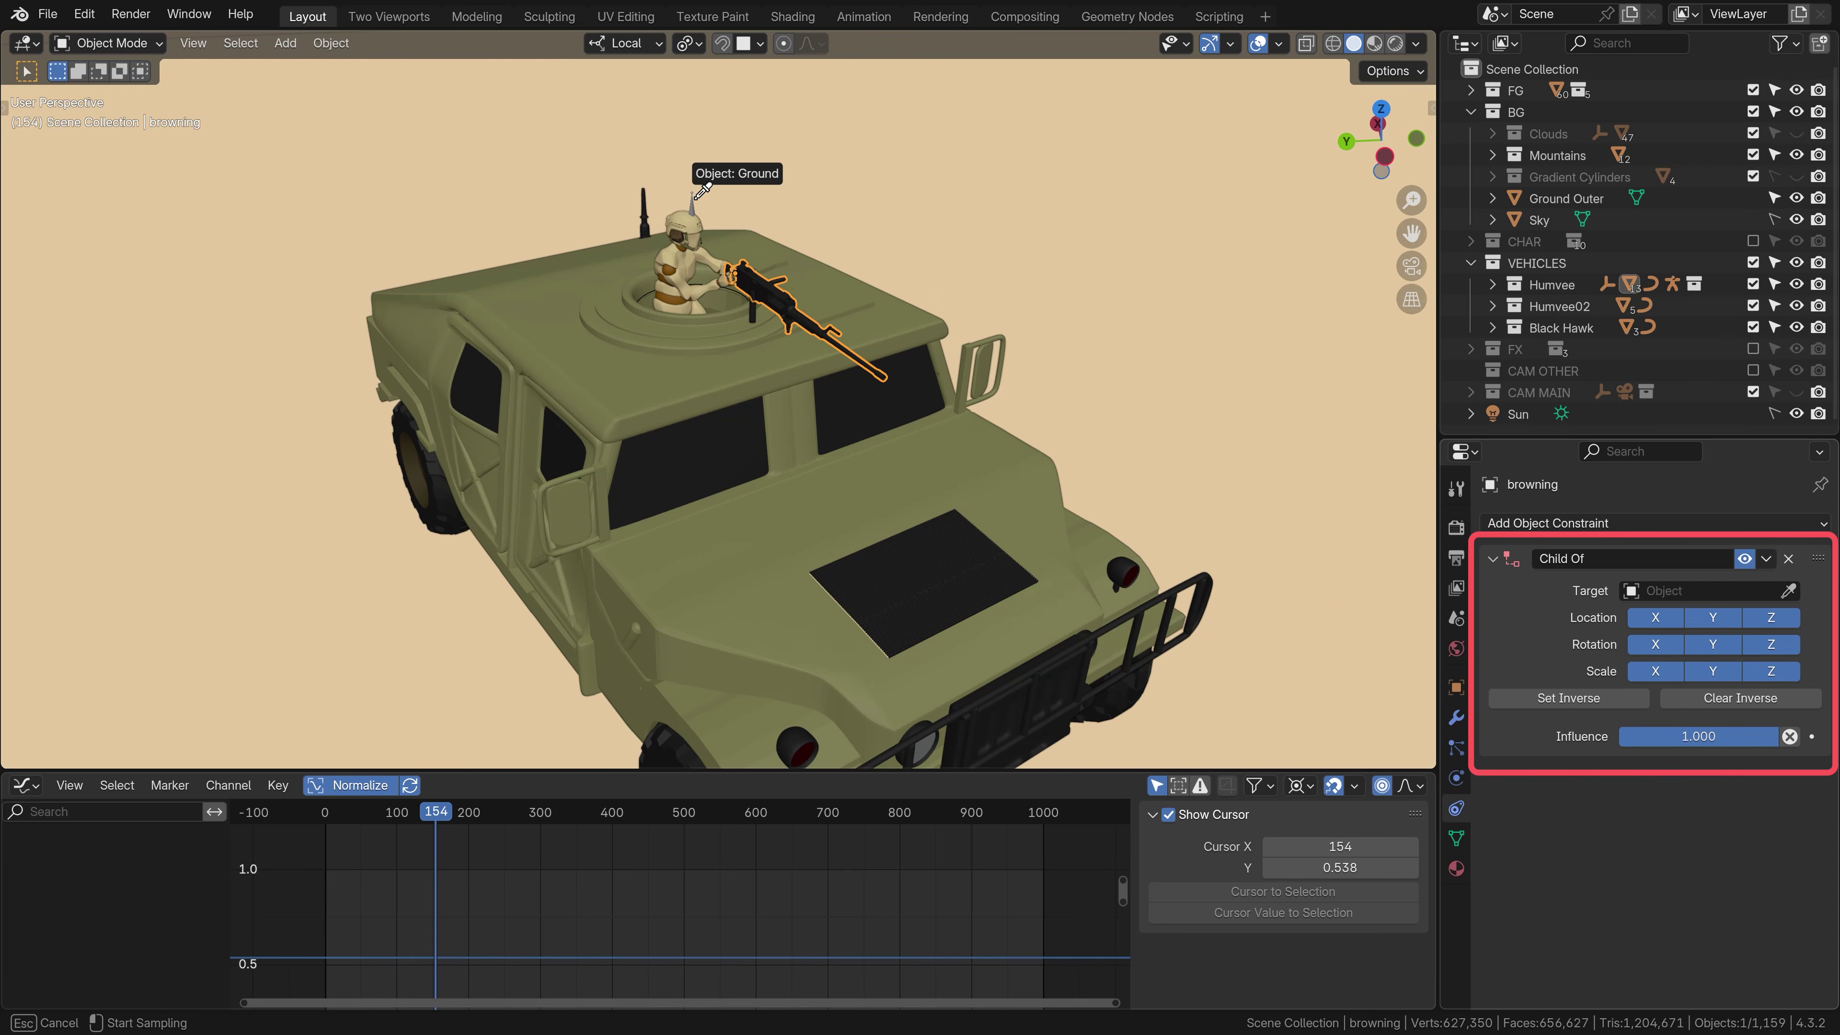
{"action": "left_click", "coordinate": [696, 194]}
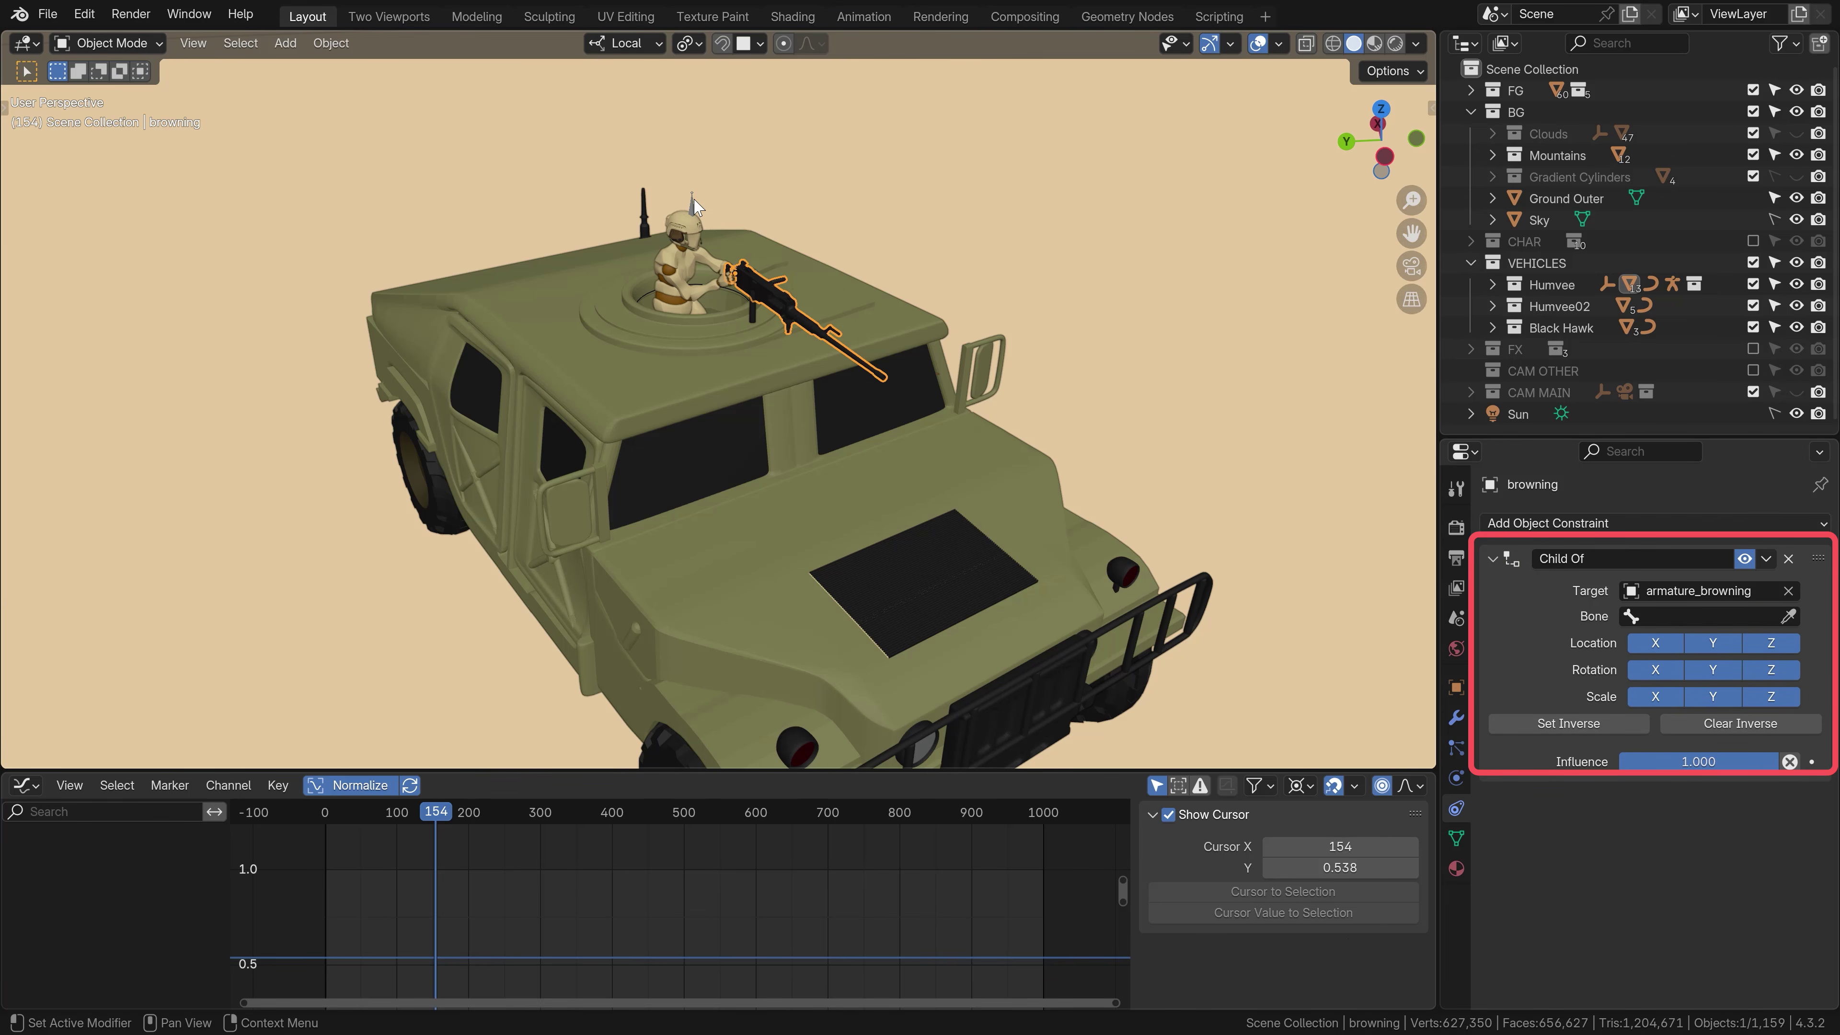
Set the Child Of bone to mixamorig:RightHand and apply Set Inverse to the browning gun
{"action": "left_click", "coordinate": [1679, 623]}
{"action": "type", "text": "hand"}
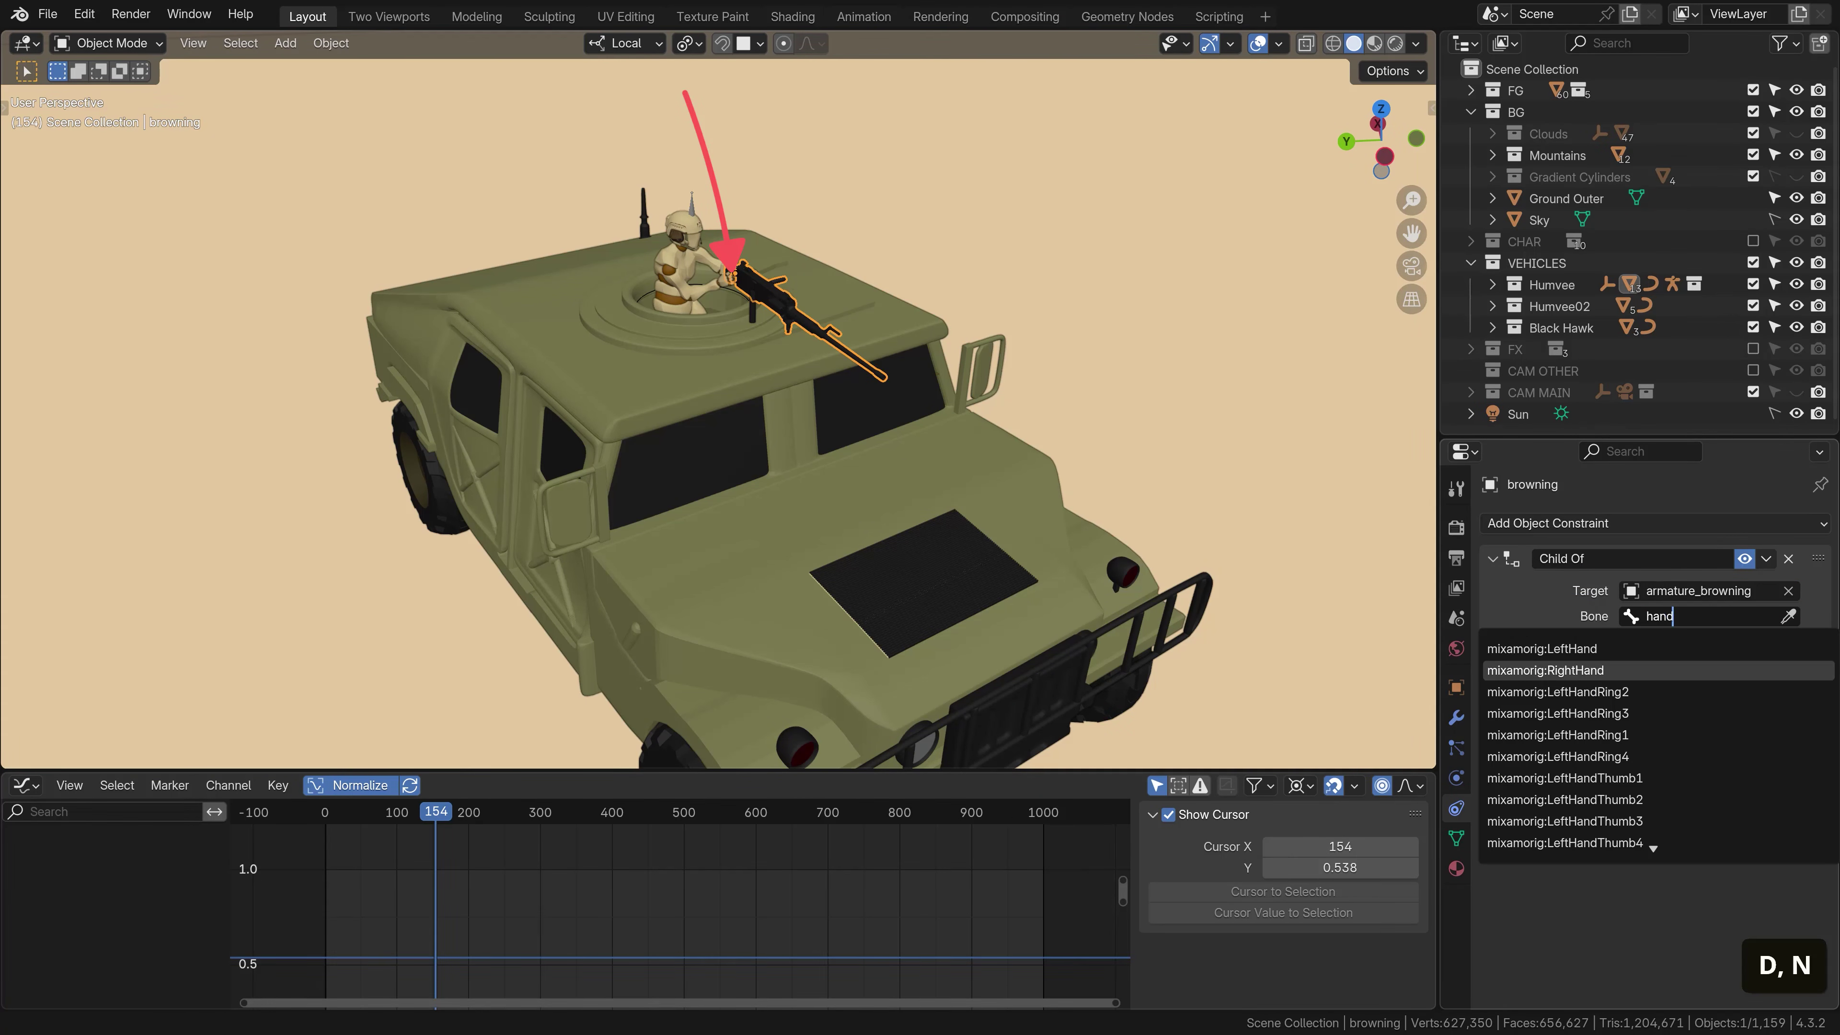
{"action": "left_click", "coordinate": [1610, 670]}
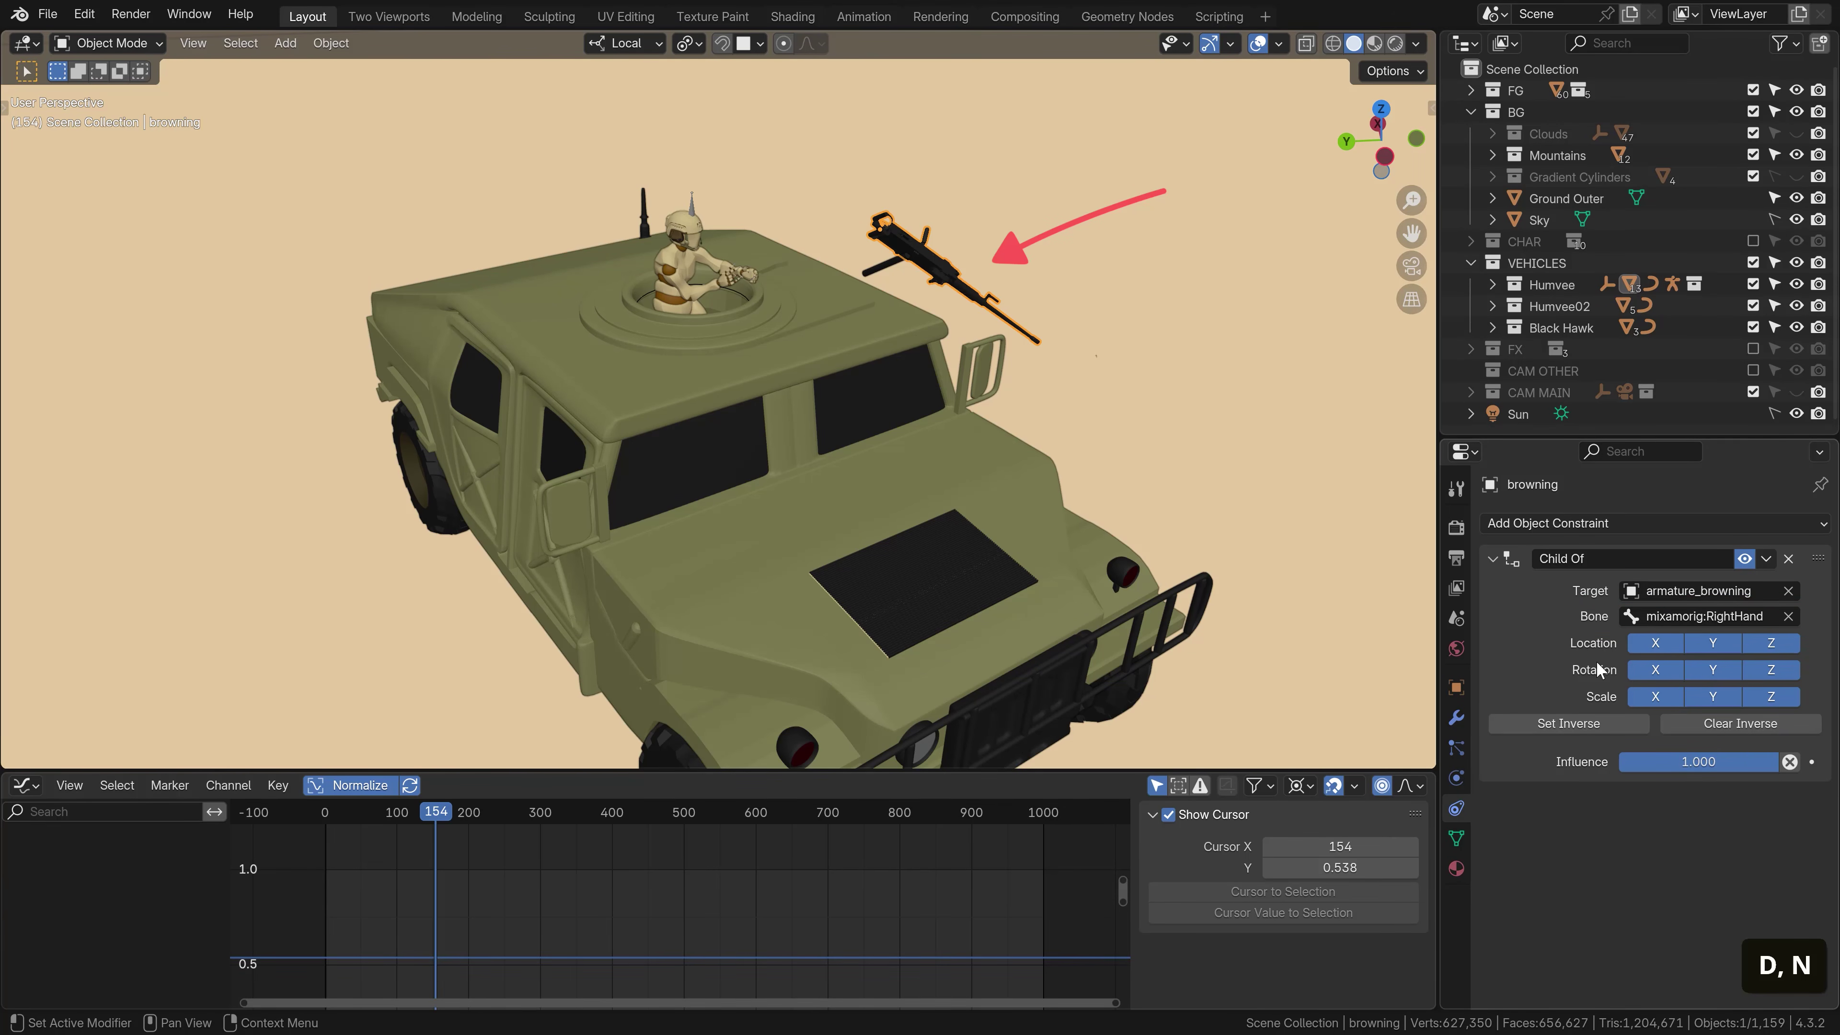
{"action": "left_click", "coordinate": [1572, 723]}
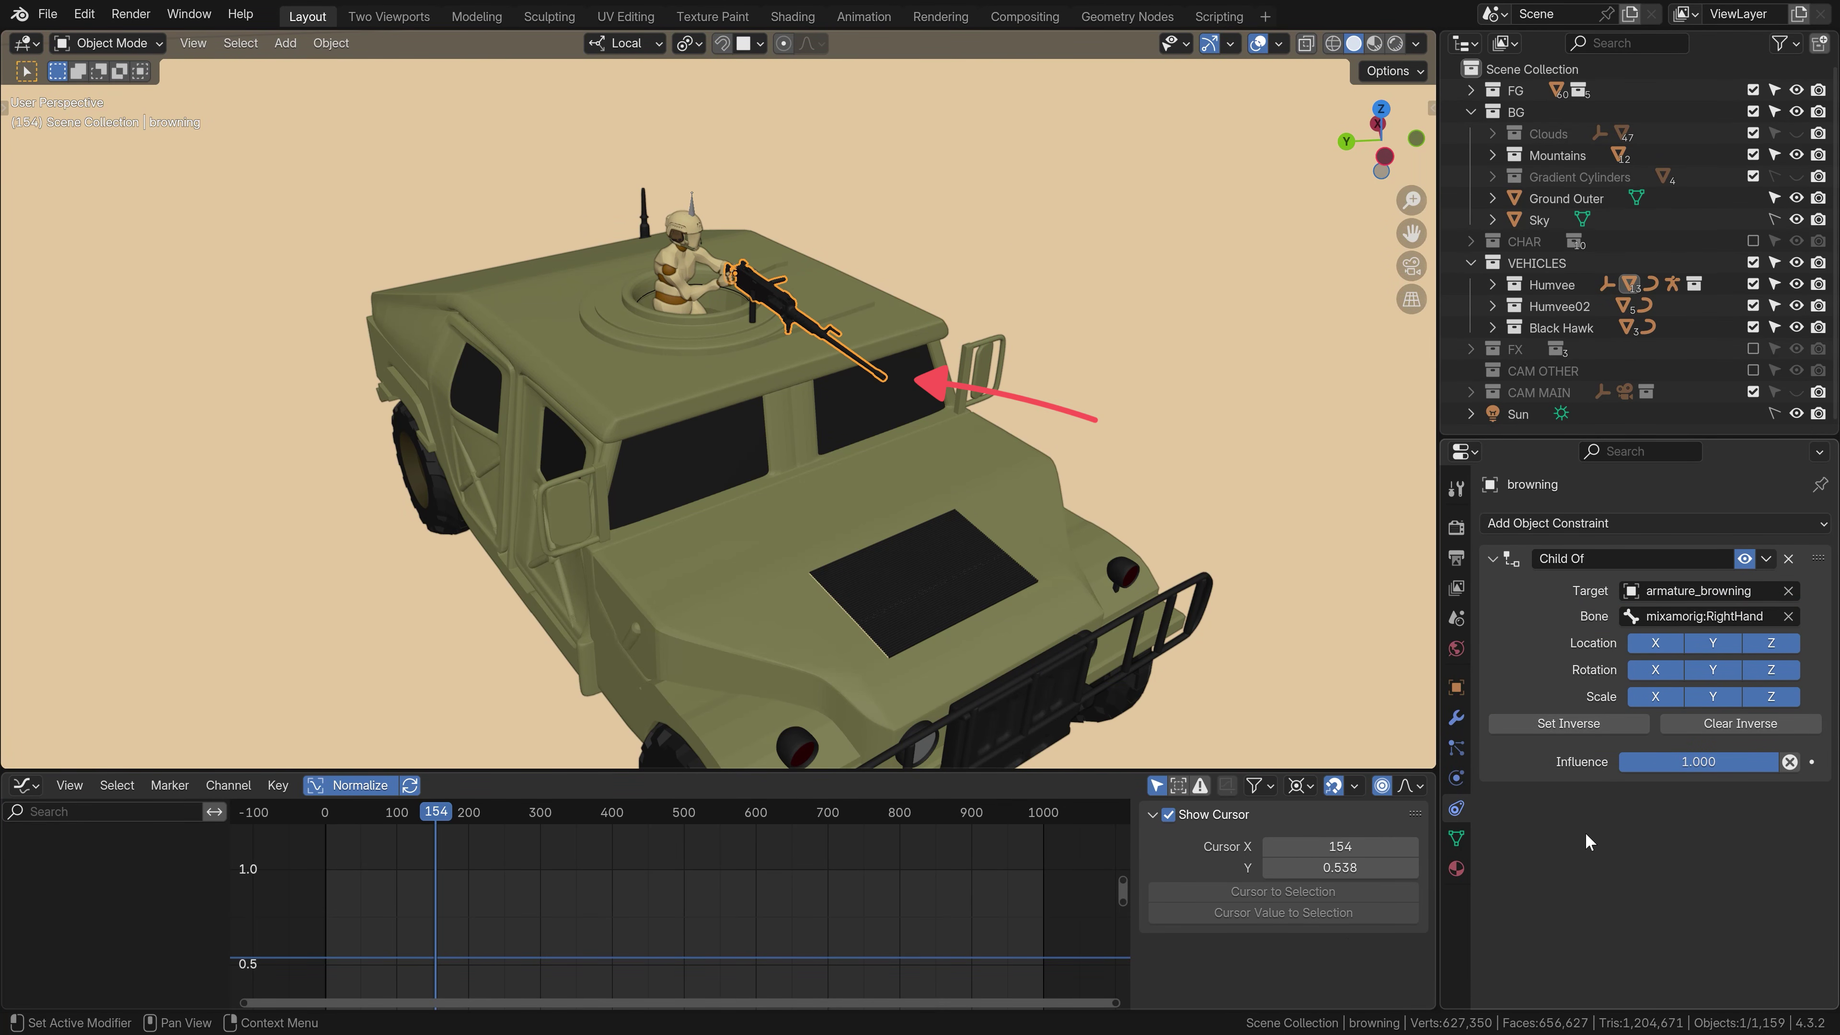
Play and scrub the animation to examine how the browning gun follows the gunner's right hand
{"action": "key", "text": "space"}
{"action": "mouse_move", "coordinate": [572, 811]}
{"action": "left_mouse_down"}
{"action": "mouse_move", "coordinate": [654, 809]}
{"action": "mouse_move", "coordinate": [516, 795]}
{"action": "mouse_move", "coordinate": [663, 796]}
{"action": "mouse_move", "coordinate": [497, 787]}
{"action": "left_mouse_up"}
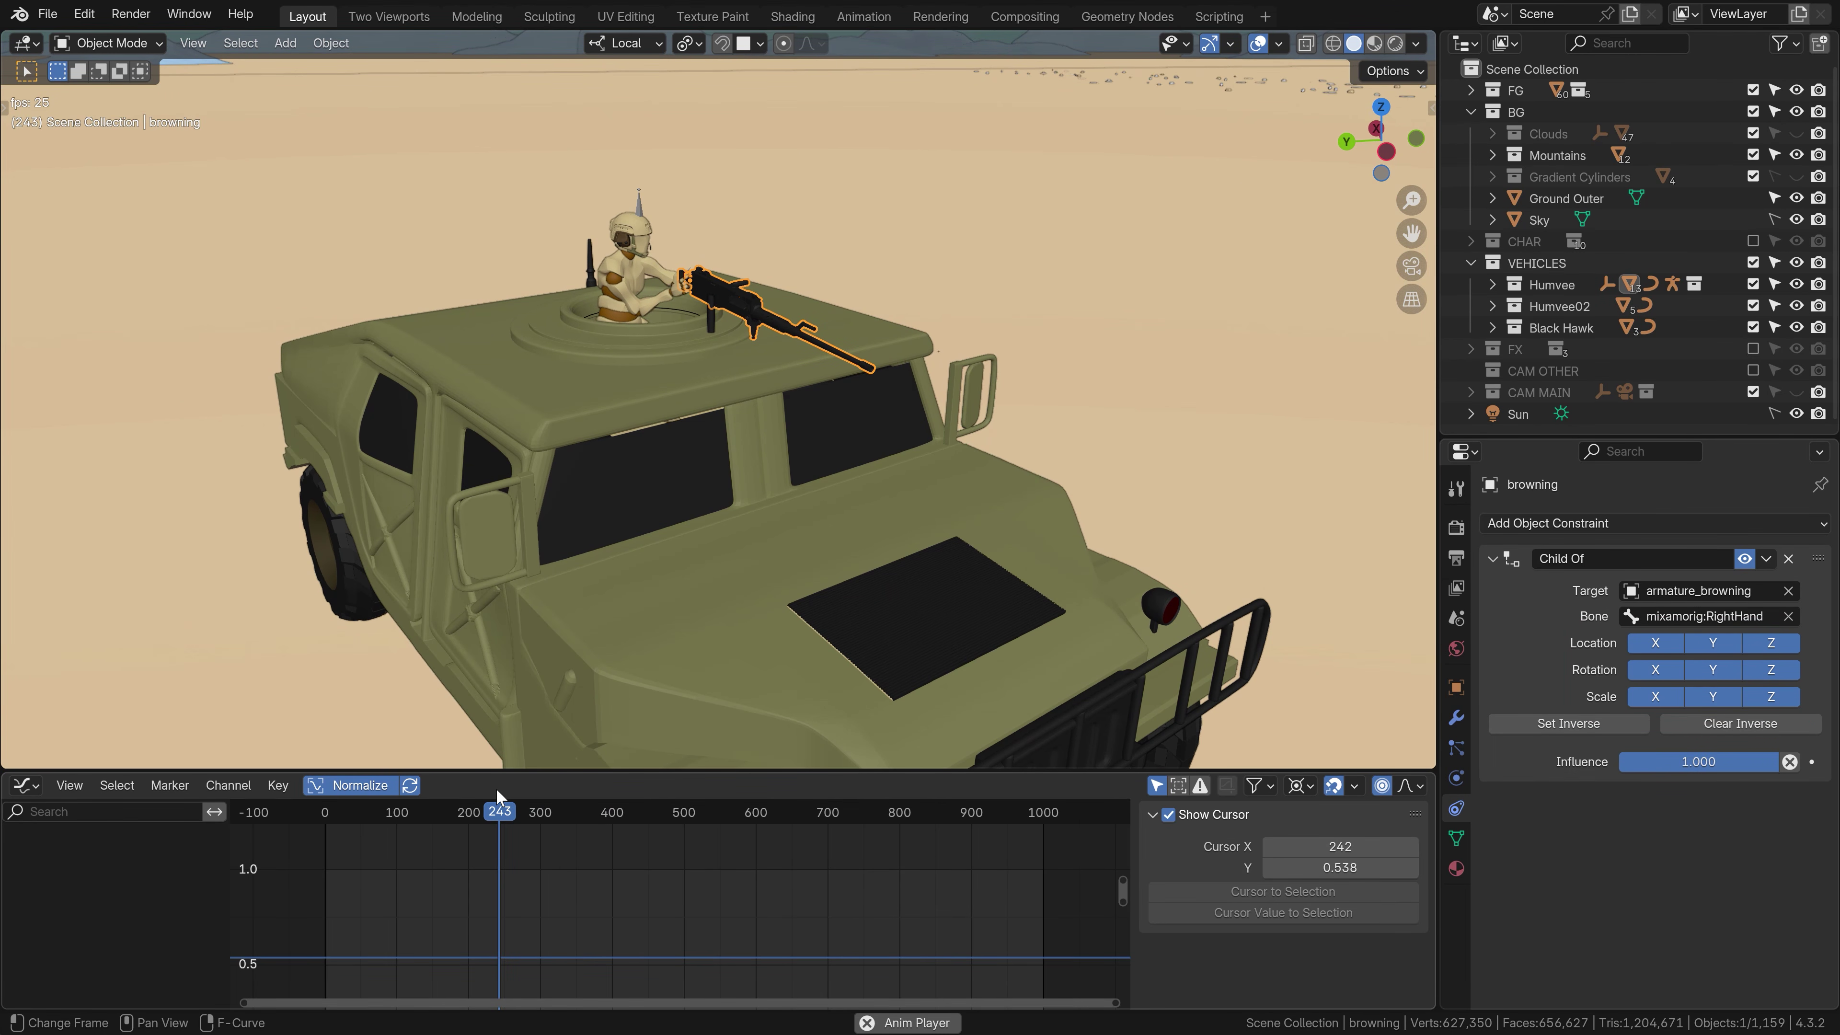
{"action": "key", "text": "space"}
{"action": "key", "text": "space"}
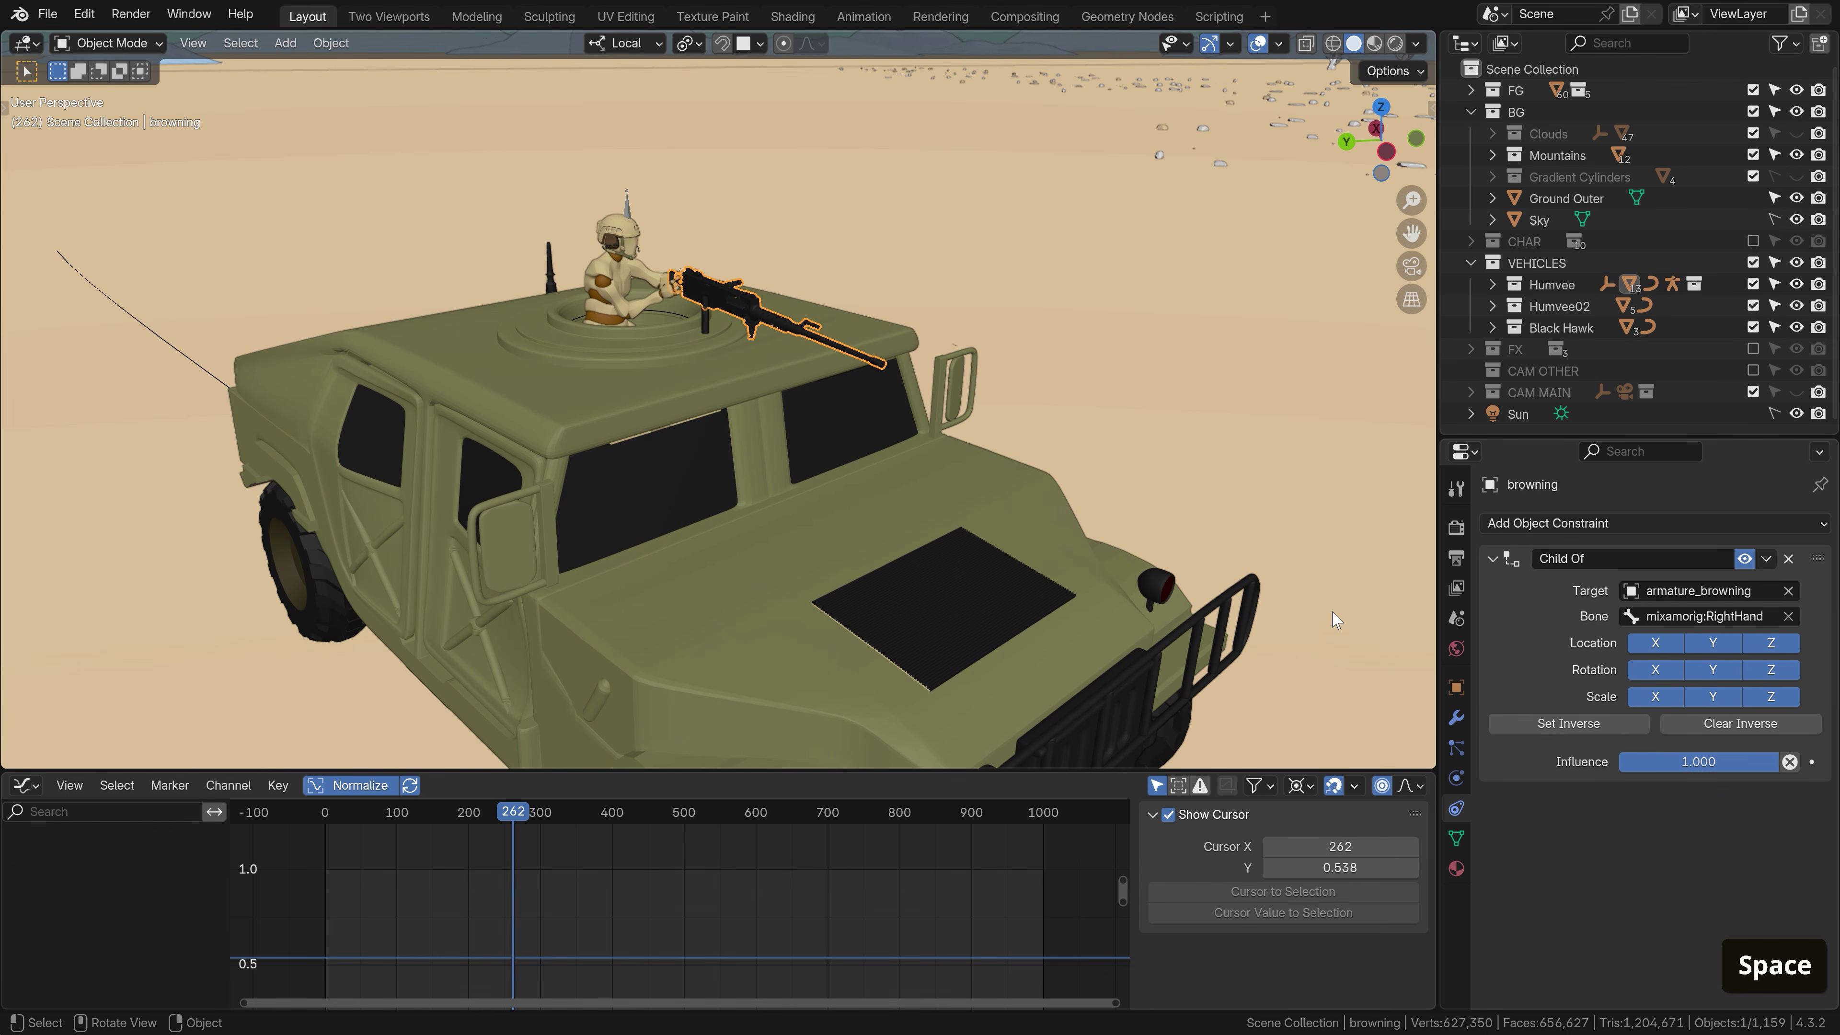
Disable X, Y and Z rotation in the browning gun's Child Of constraint, reapply Set Inverse and preview the motion around the Humvee
{"action": "left_click", "coordinate": [1651, 670]}
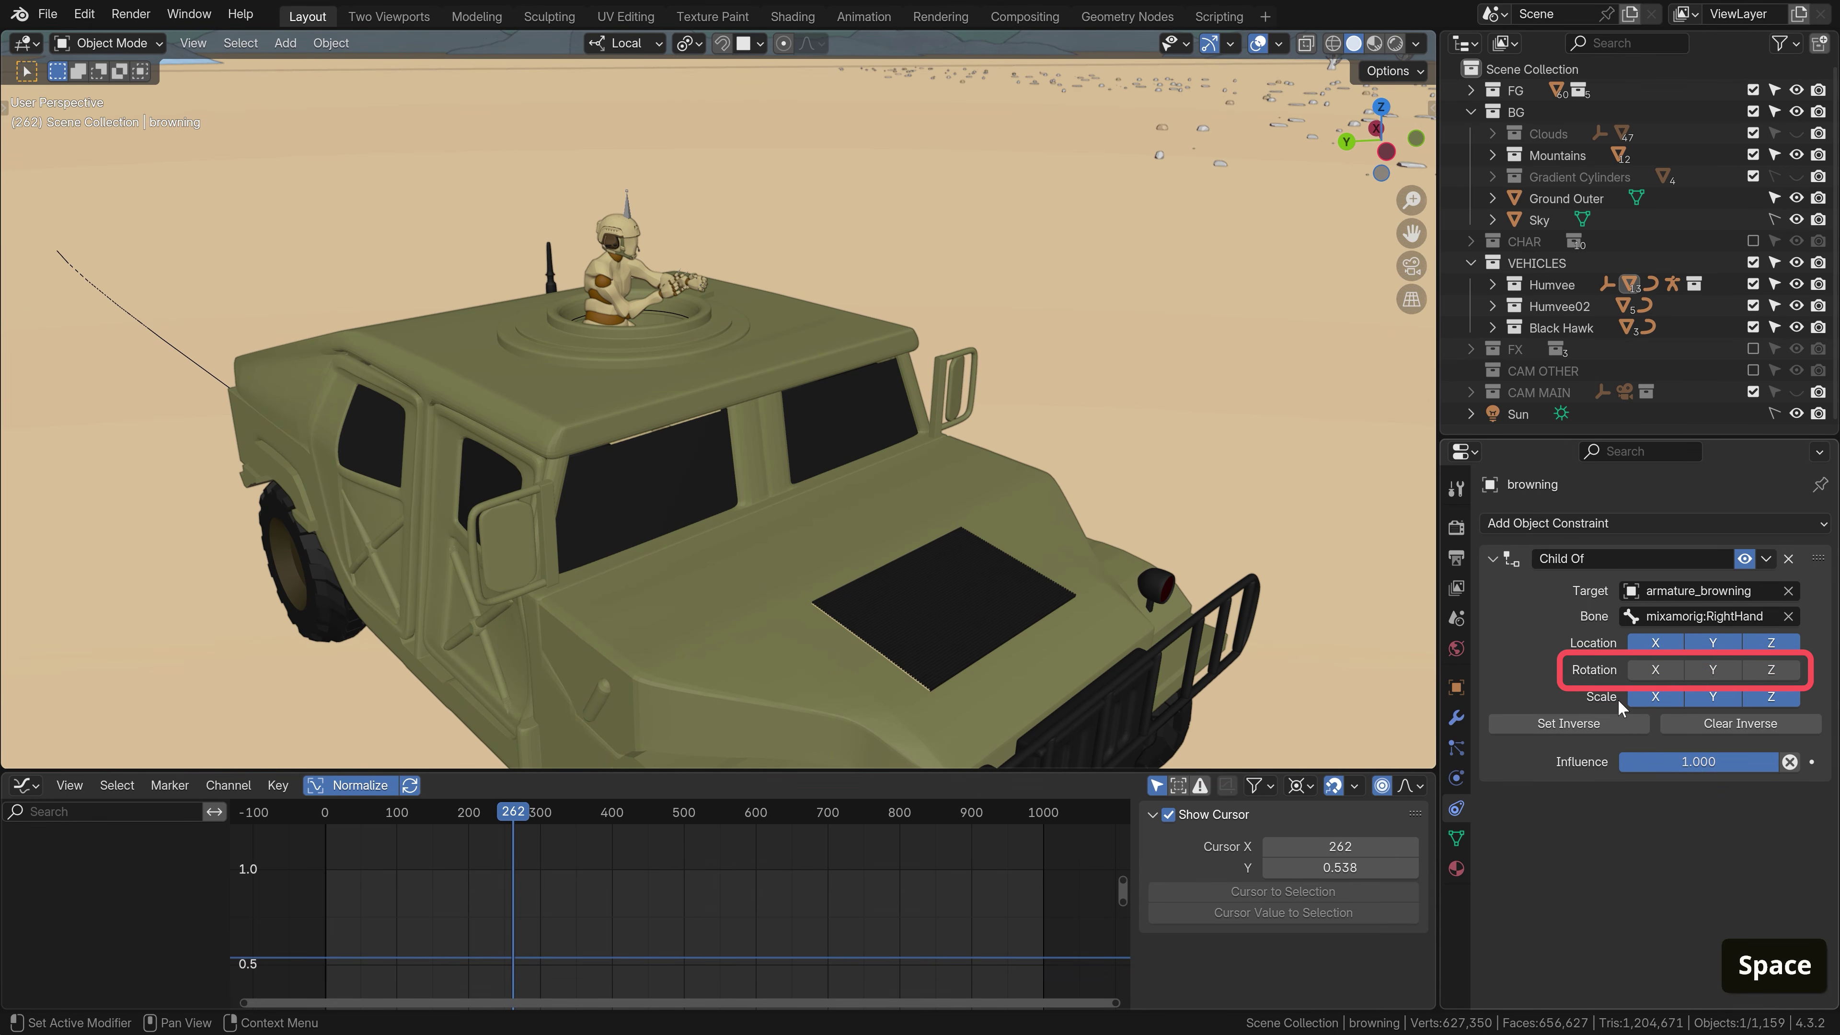
{"action": "left_click", "coordinate": [1598, 719]}
{"action": "key", "text": "space"}
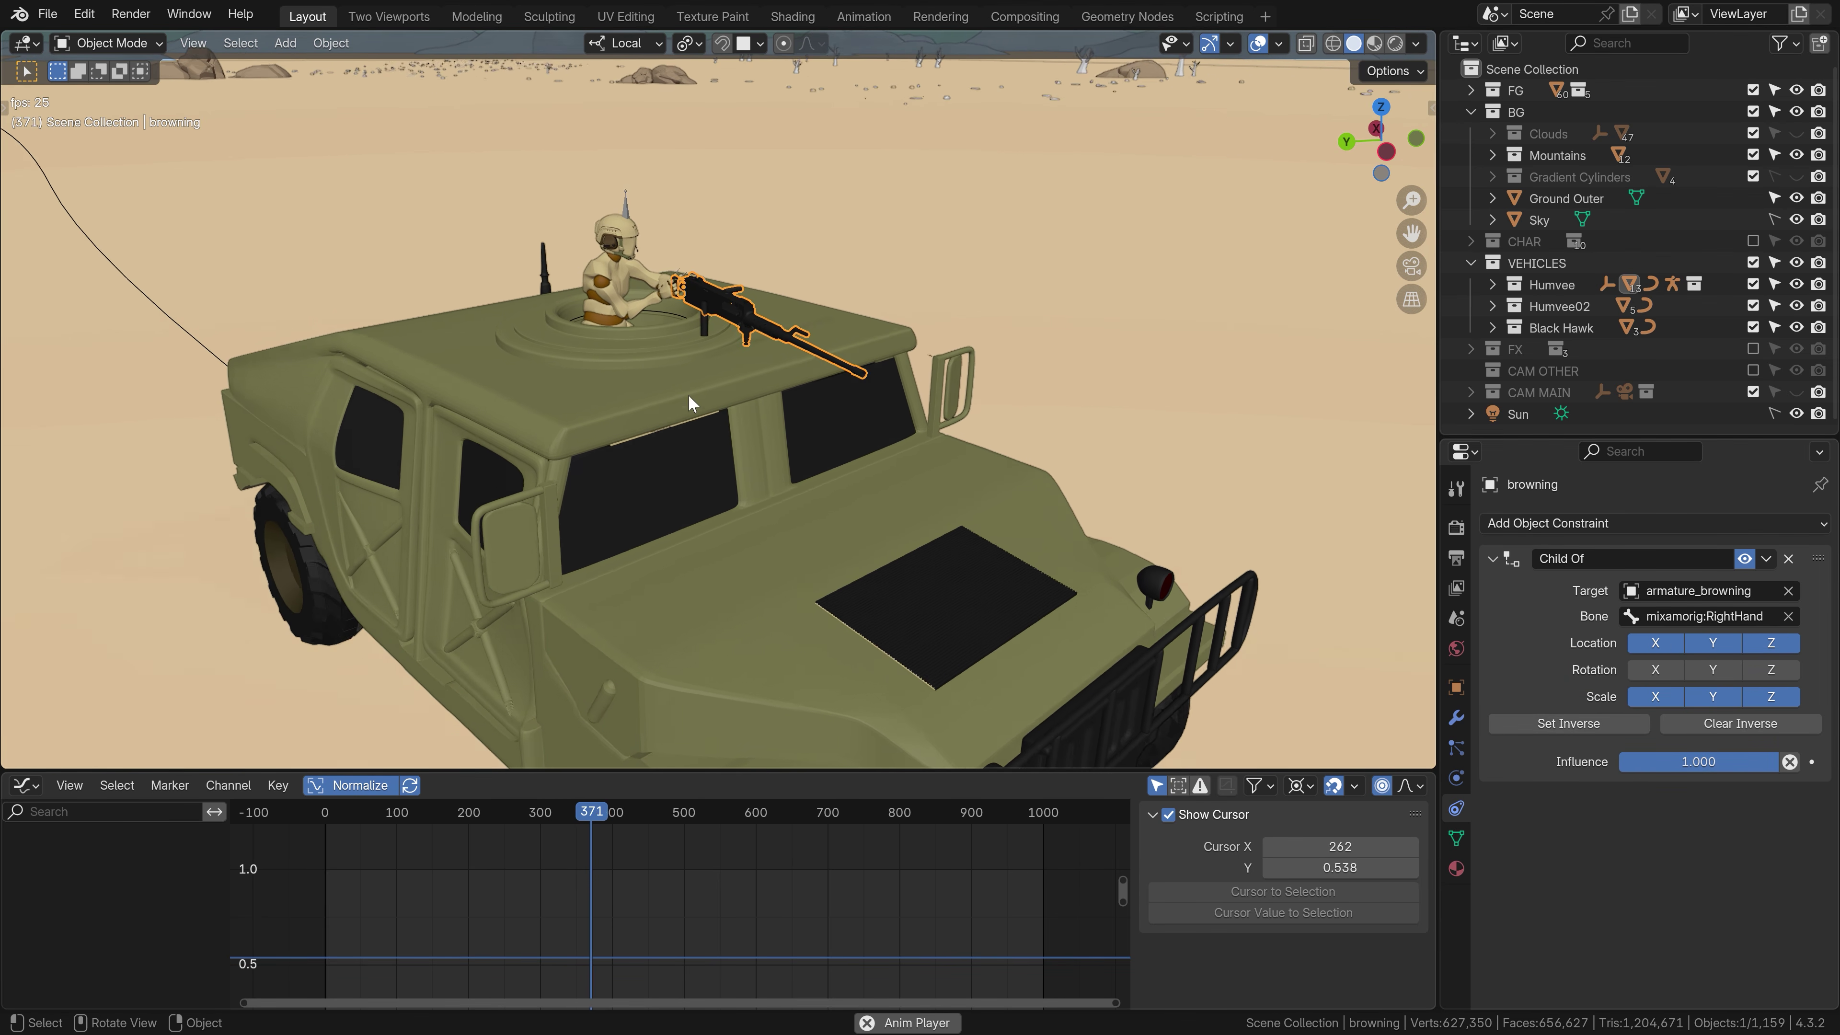
{"action": "middle_click_drag", "start_coordinate": [689, 394], "coordinate": [689, 500]}
{"action": "scroll", "coordinate": [725, 500], "scroll_direction": "down", "scroll_amount": 4}
{"action": "middle_click_drag", "start_coordinate": [829, 279], "coordinate": [848, 243], "text": "shift"}
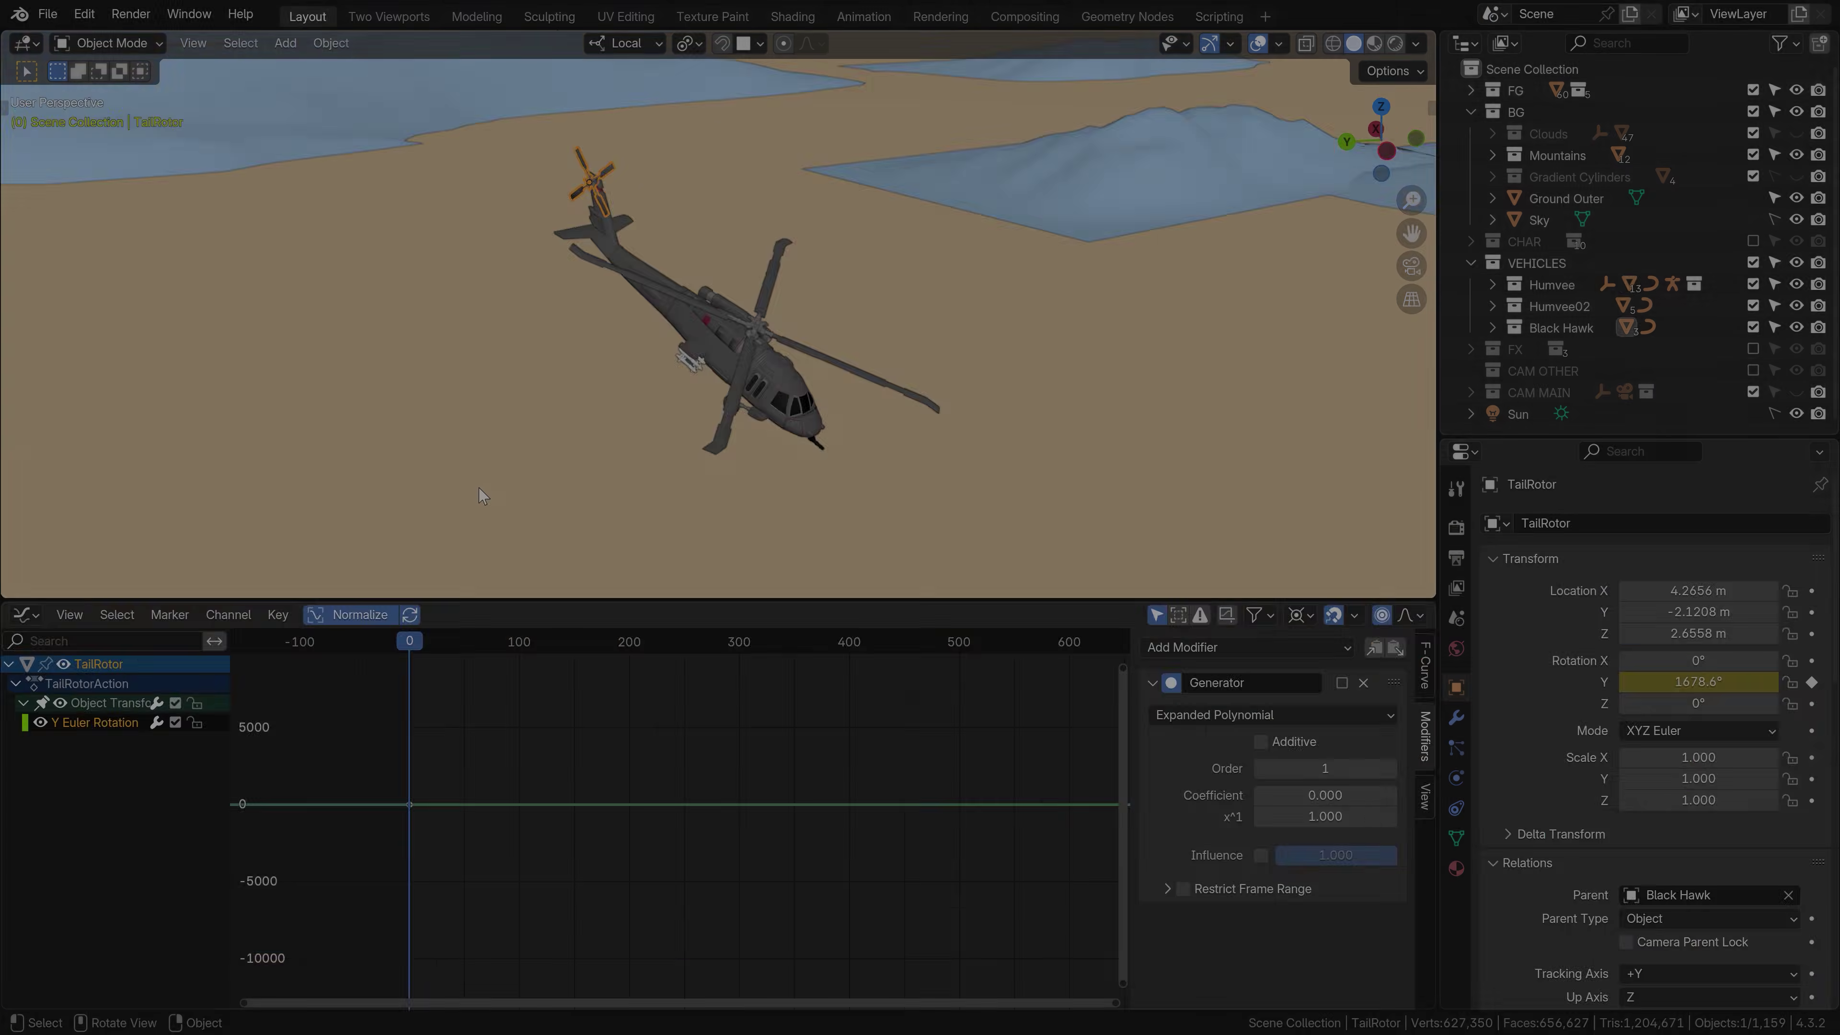
Play the helicopter animation and try turning the tail rotor manually about its Y axis
{"action": "key", "text": "space"}
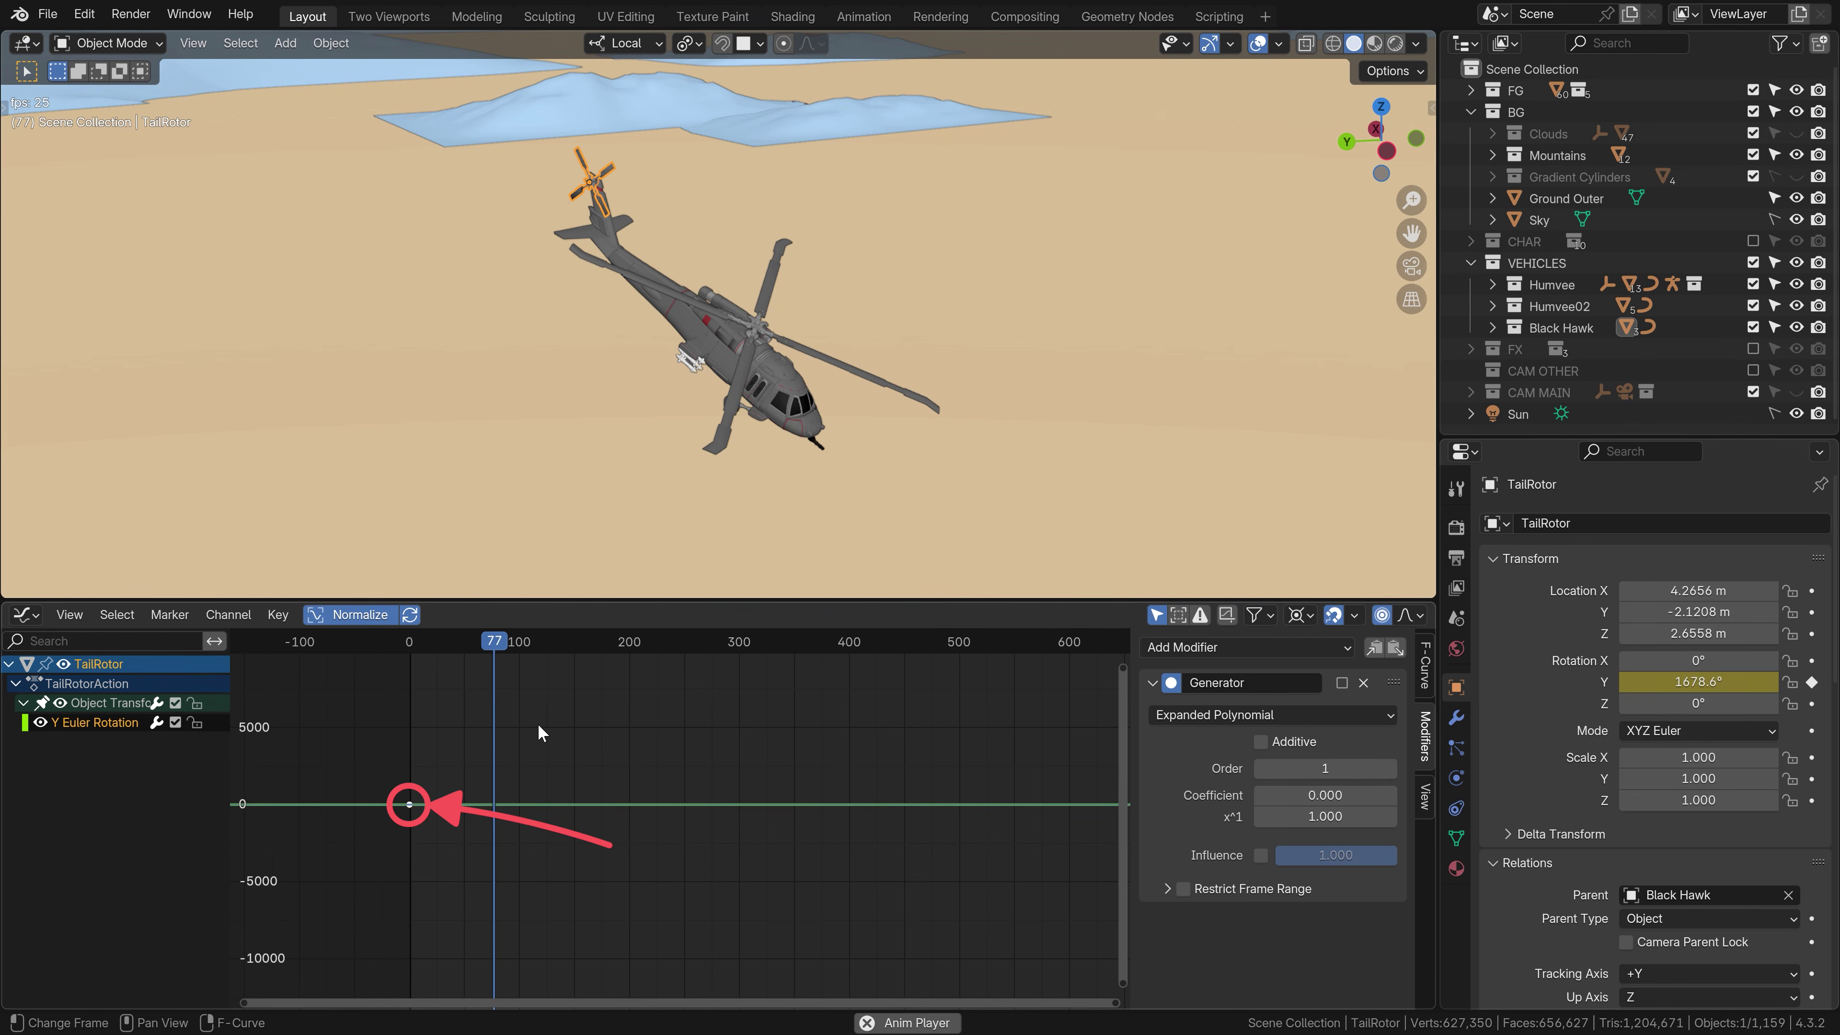
{"action": "key", "text": "space"}
{"action": "left_click_drag", "start_coordinate": [1698, 681], "coordinate": [1724, 681]}
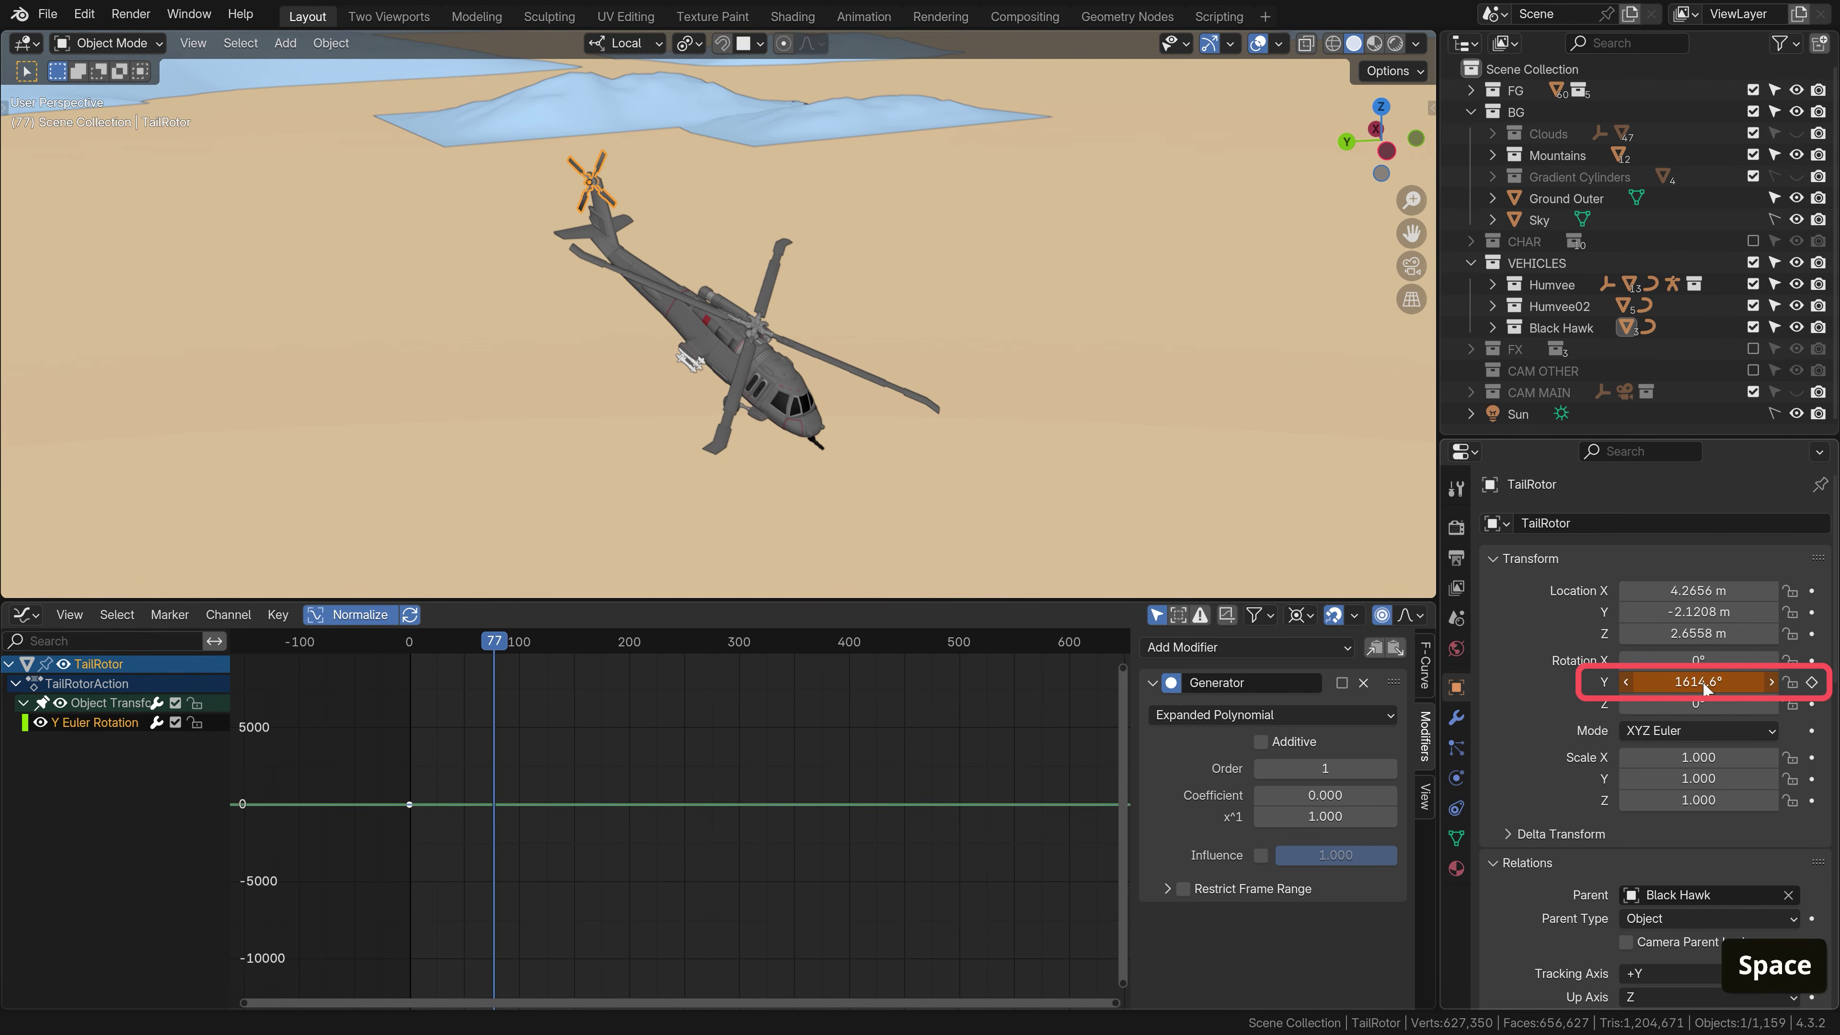
Enable the Generator modifier on the main rotor's Z Euler Rotation curve with the timeline at frame 0
{"action": "left_click", "coordinate": [776, 340]}
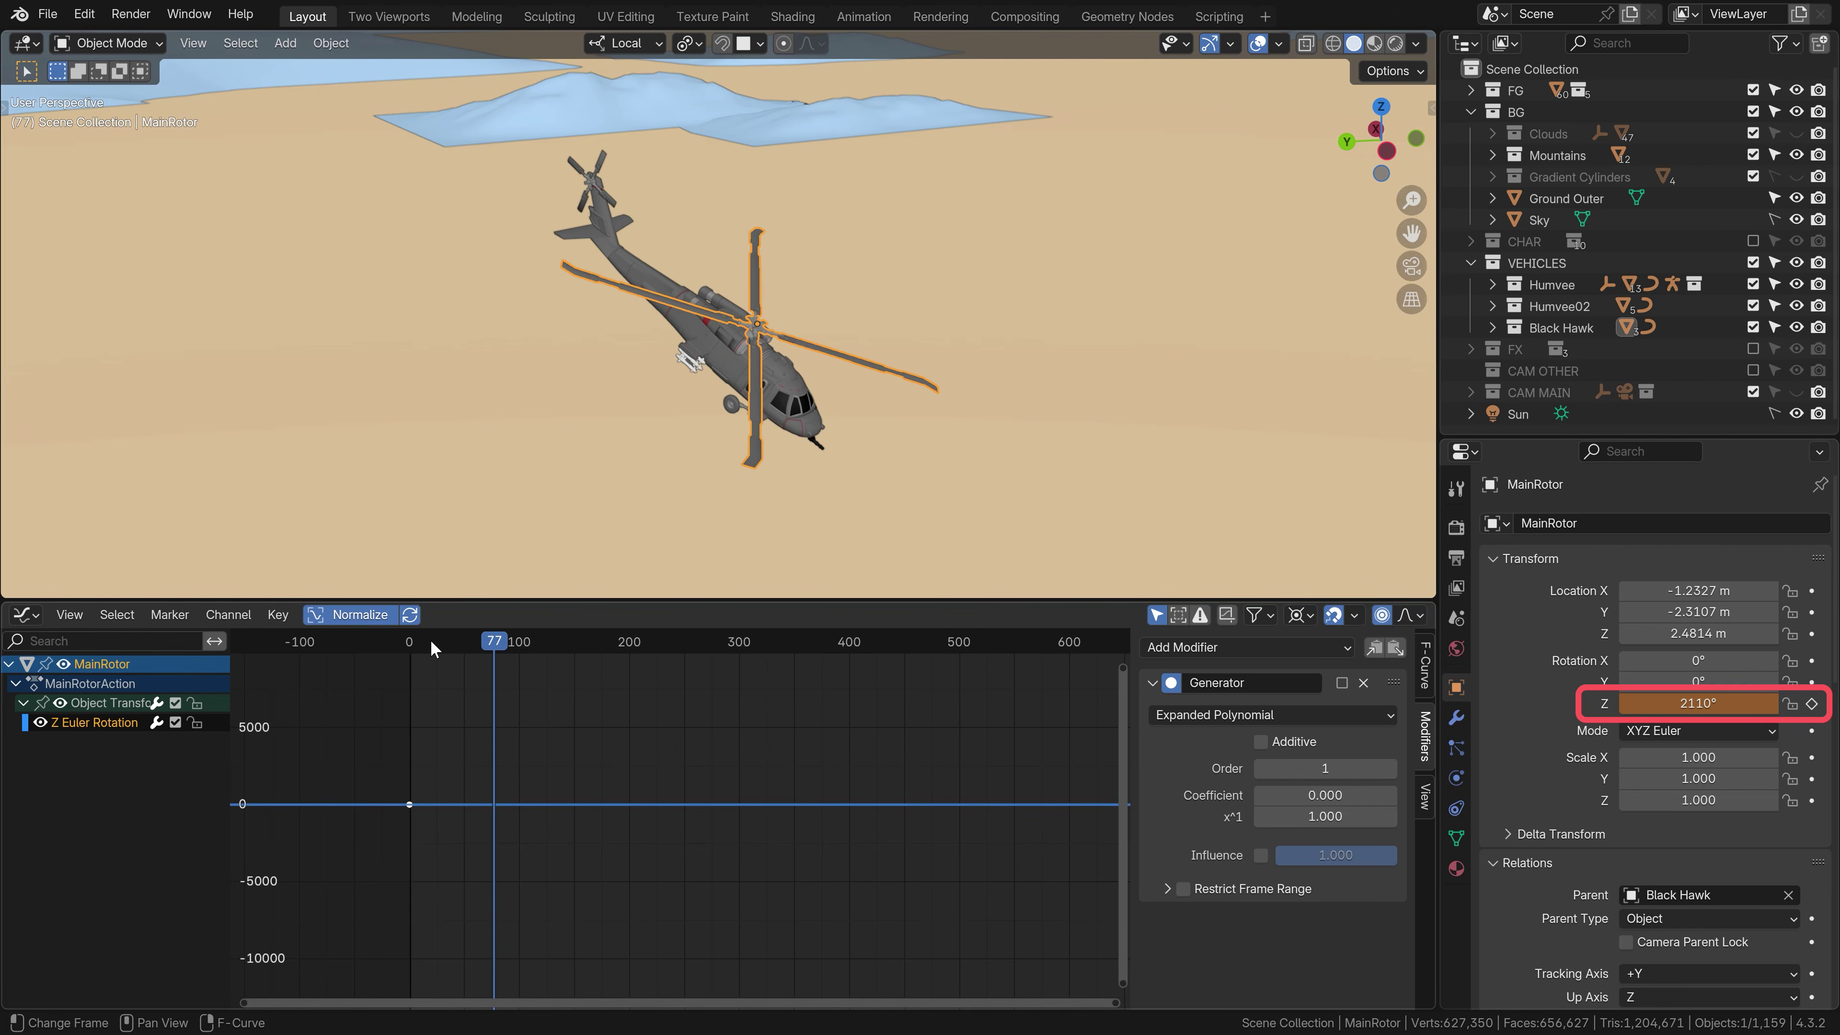
{"action": "left_click", "coordinate": [409, 643]}
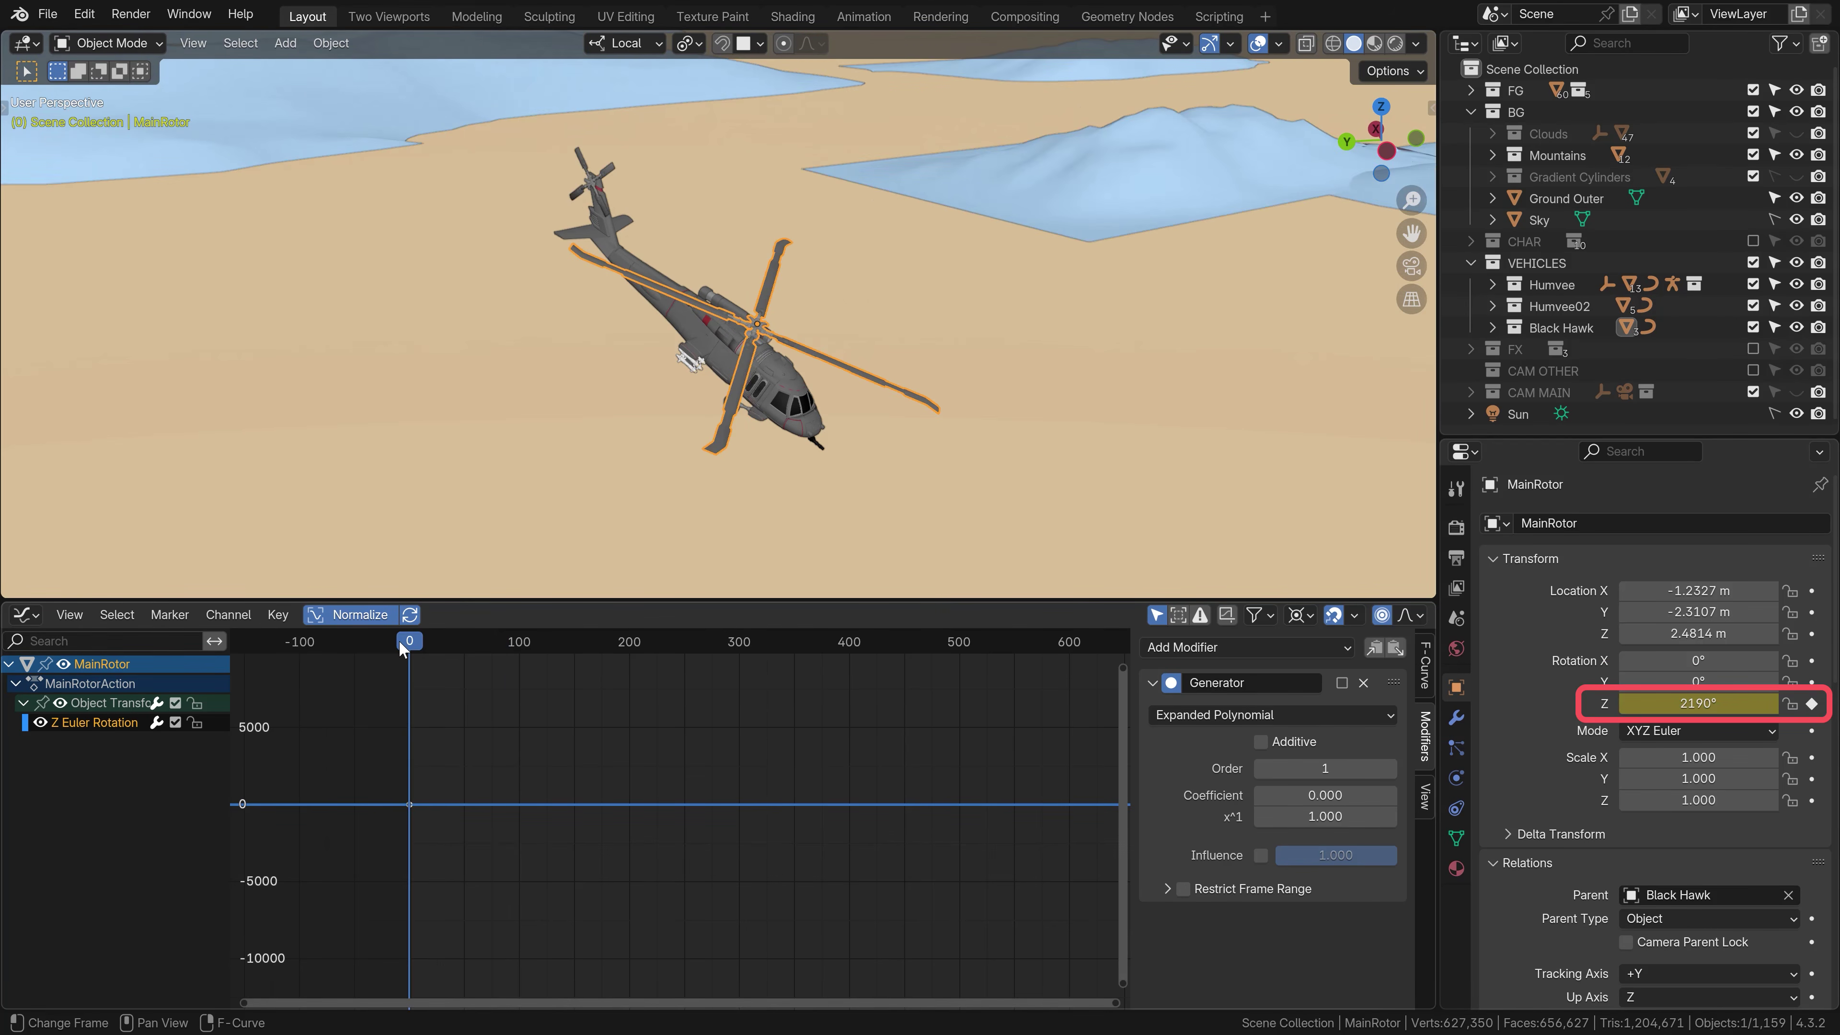
{"action": "left_click", "coordinate": [1341, 683]}
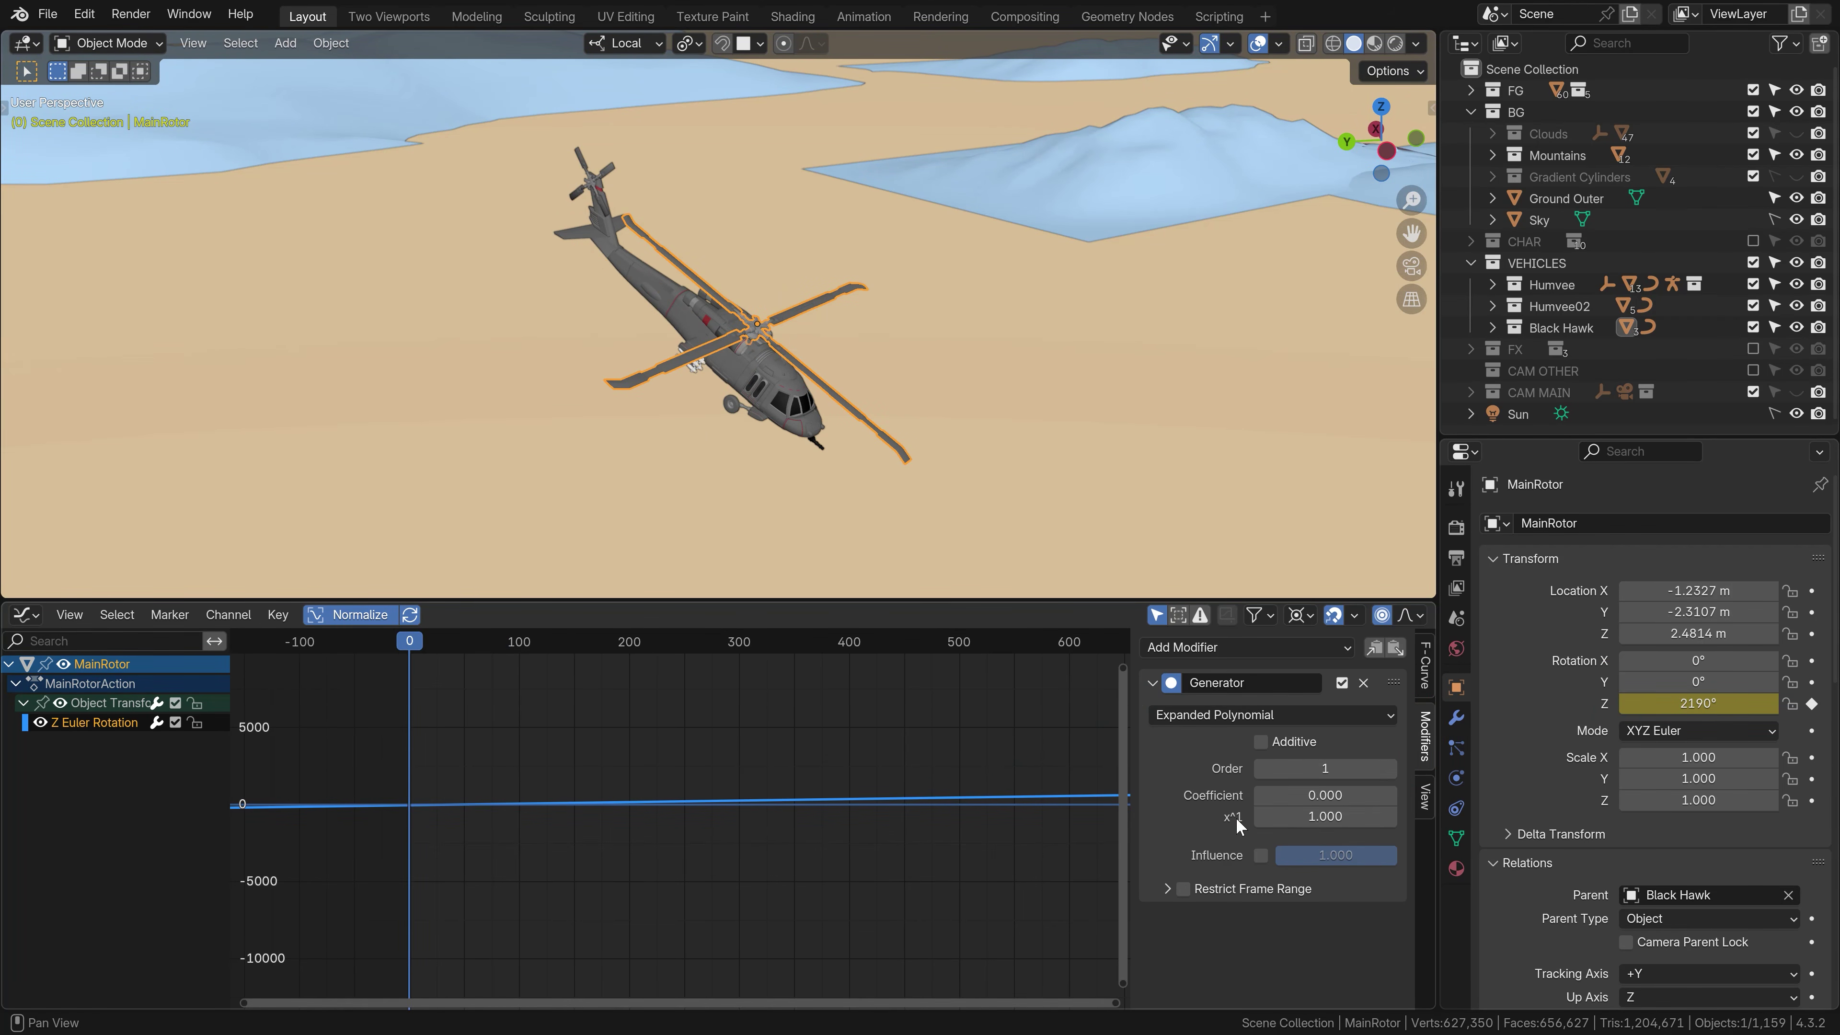
Try an x^1 value of 2.440 in the main rotor's Generator modifier, undo it and preview the spin
{"action": "mouse_move", "coordinate": [1342, 817]}
{"action": "left_mouse_down", "text": "shift"}
{"action": "mouse_move", "coordinate": [1315, 817]}
{"action": "mouse_move", "coordinate": [1369, 817]}
{"action": "mouse_move", "coordinate": [1296, 817]}
{"action": "mouse_move", "coordinate": [1324, 816]}
{"action": "left_mouse_up", "text": "shift"}
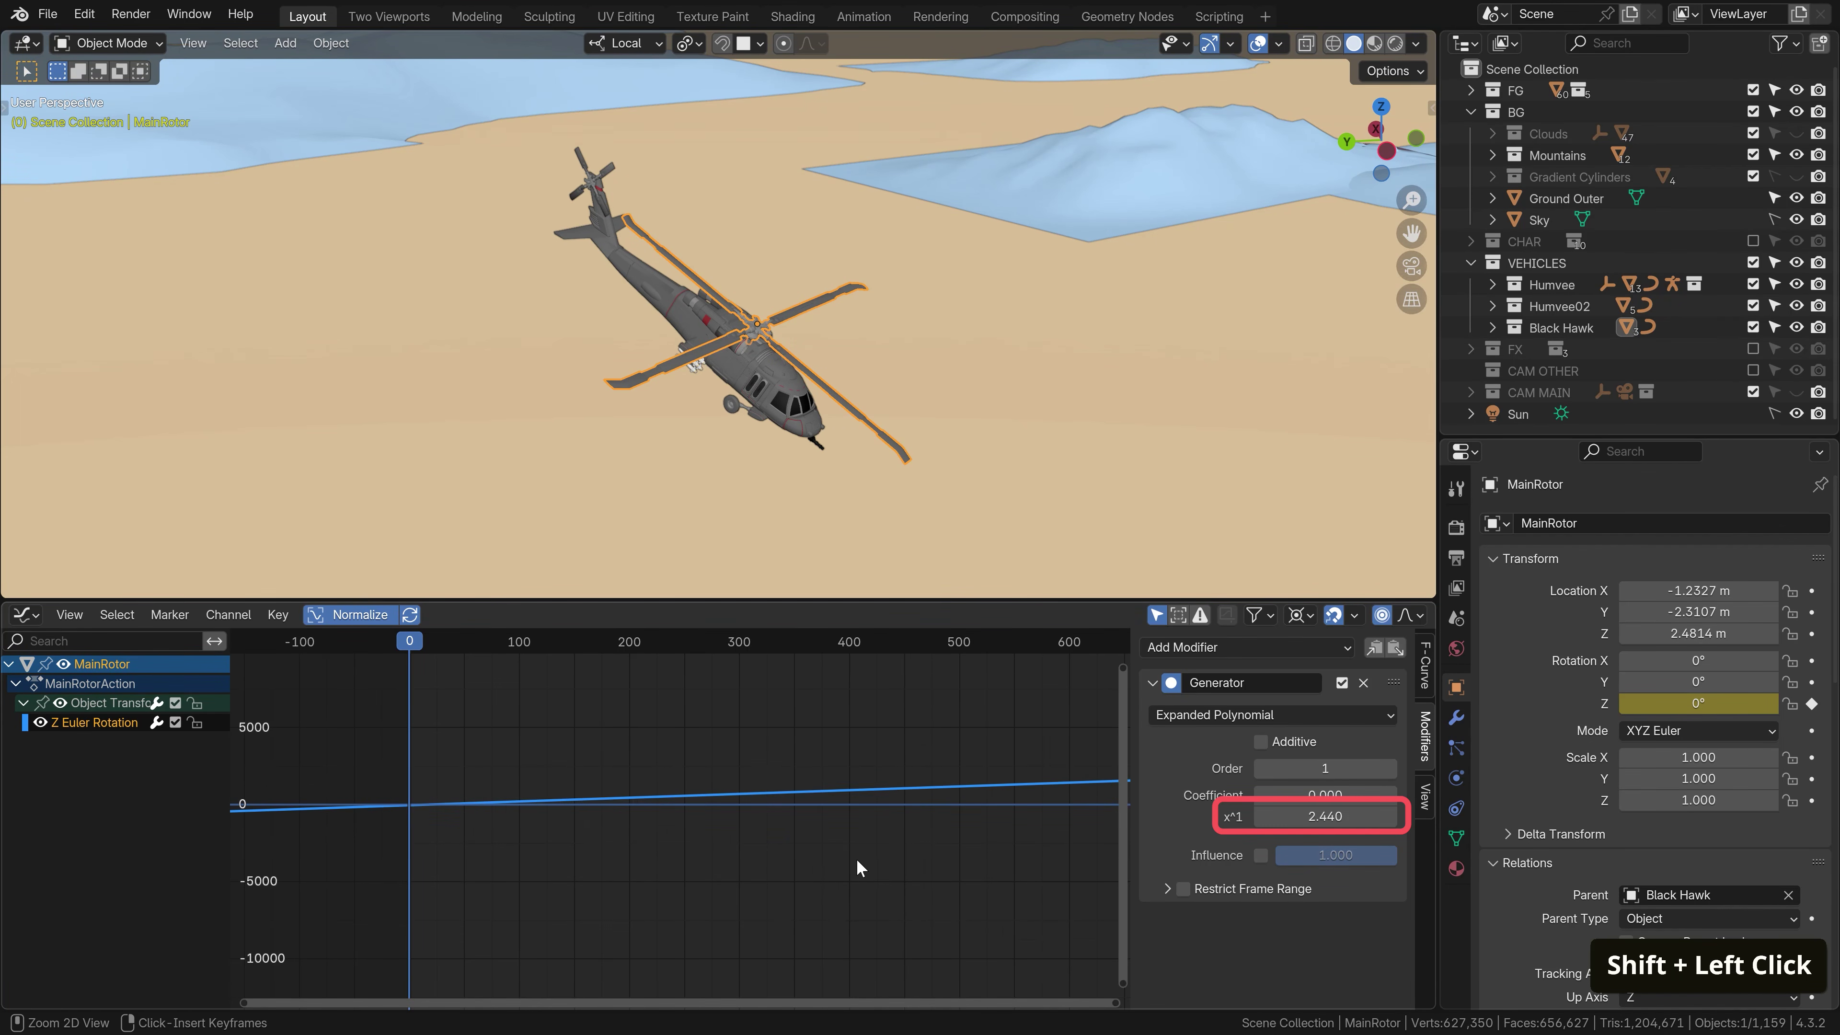
{"action": "key", "text": "ctrl+z"}
{"action": "key", "text": "space"}
{"action": "key", "text": "space"}
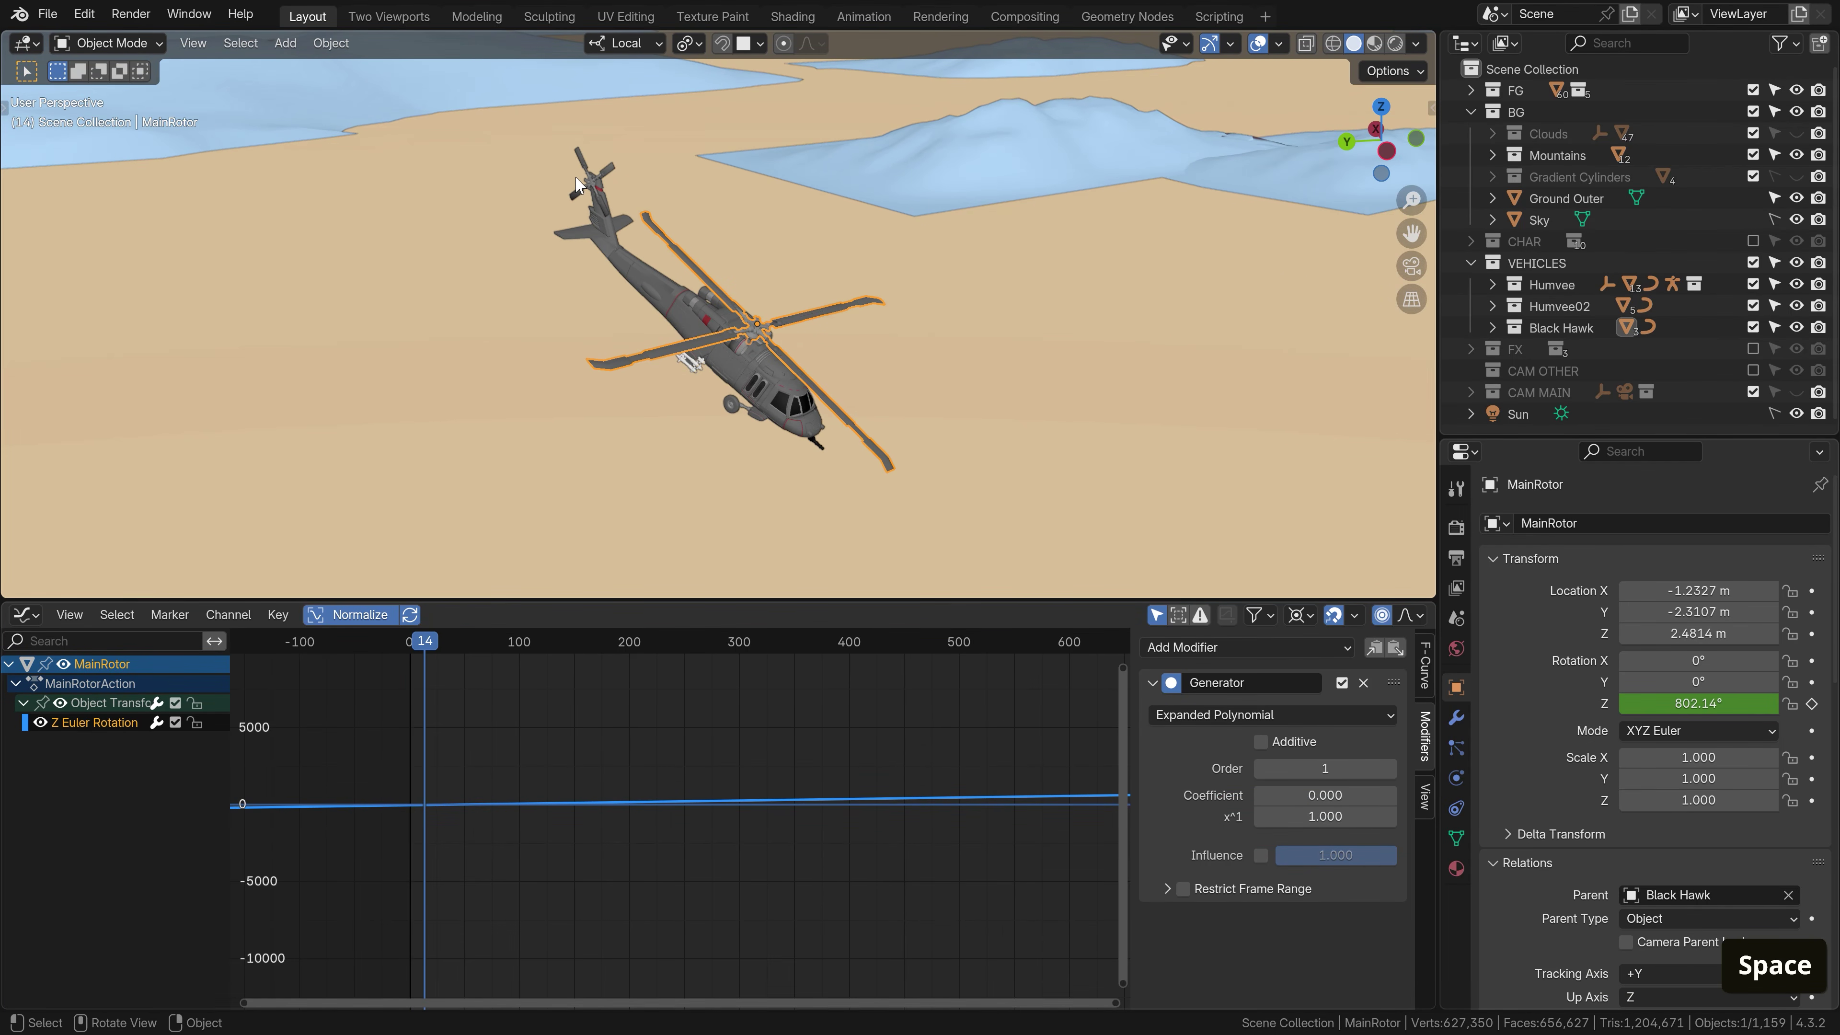
Enable the Generator modifier on the tail rotor's Y Euler Rotation curve and play the animation
{"action": "left_click", "coordinate": [586, 188]}
{"action": "left_click", "coordinate": [1341, 683]}
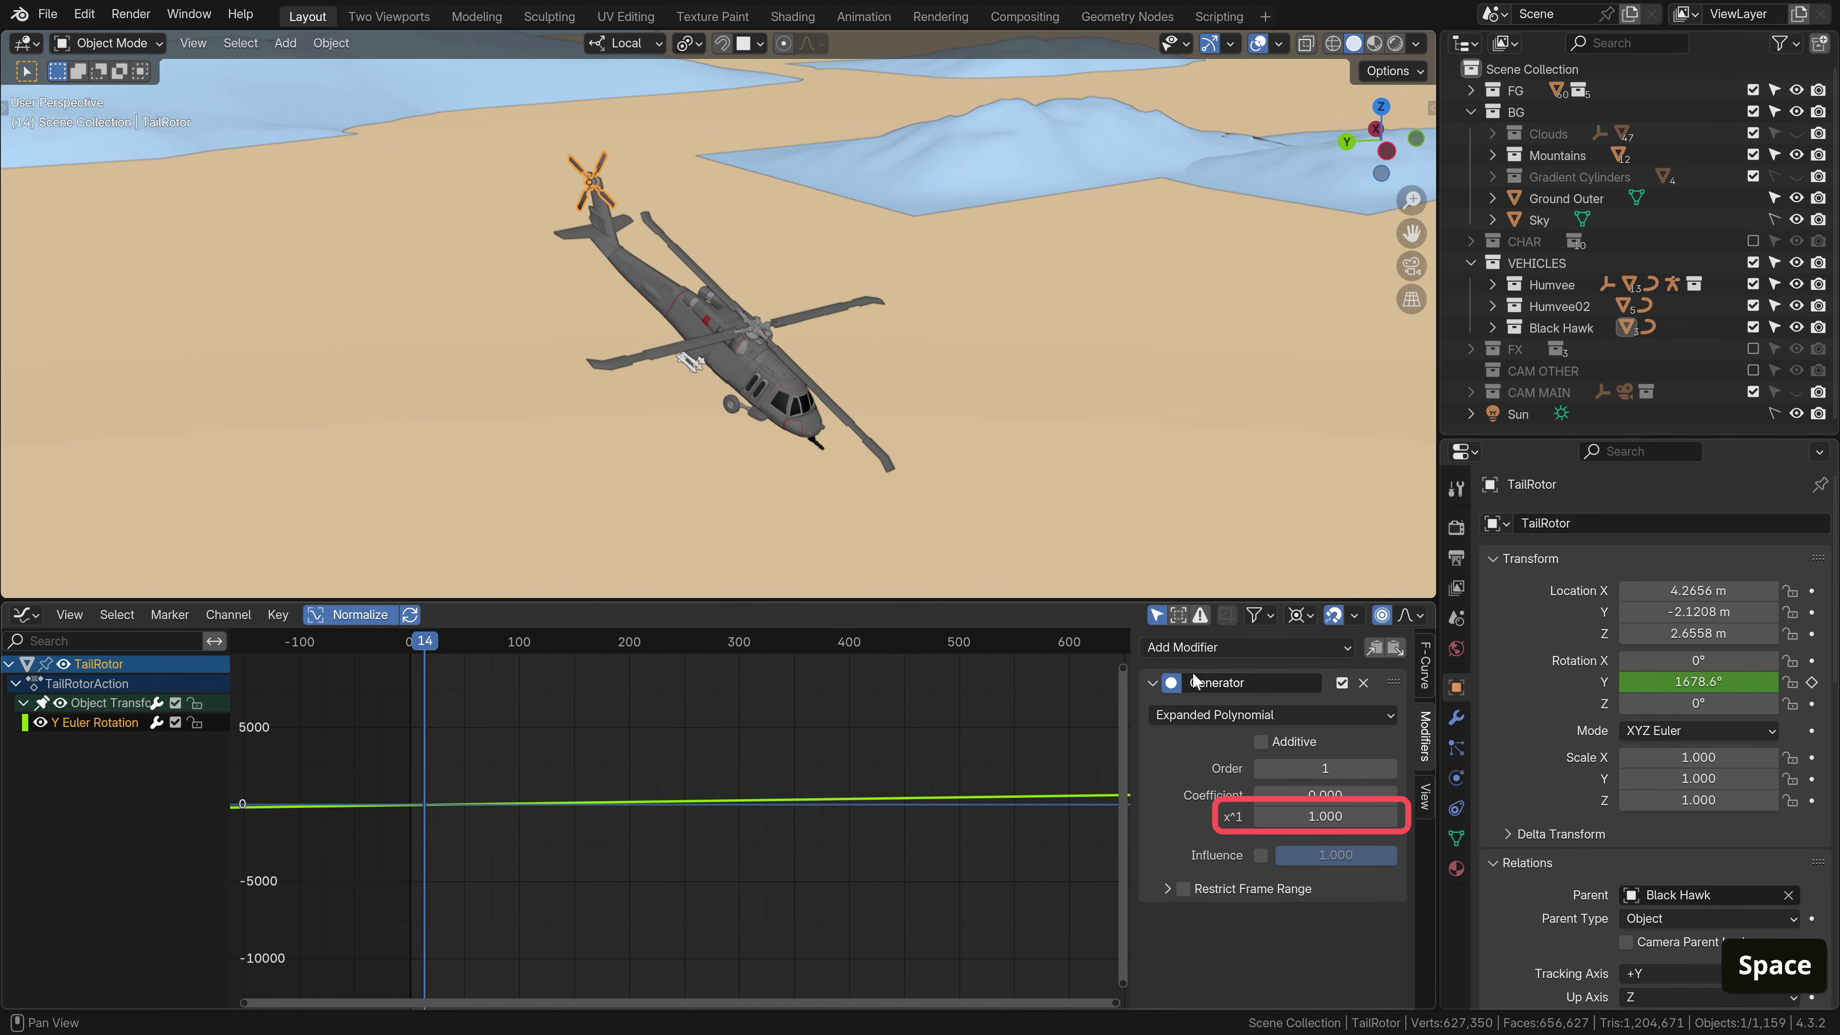
{"action": "key", "text": "space"}
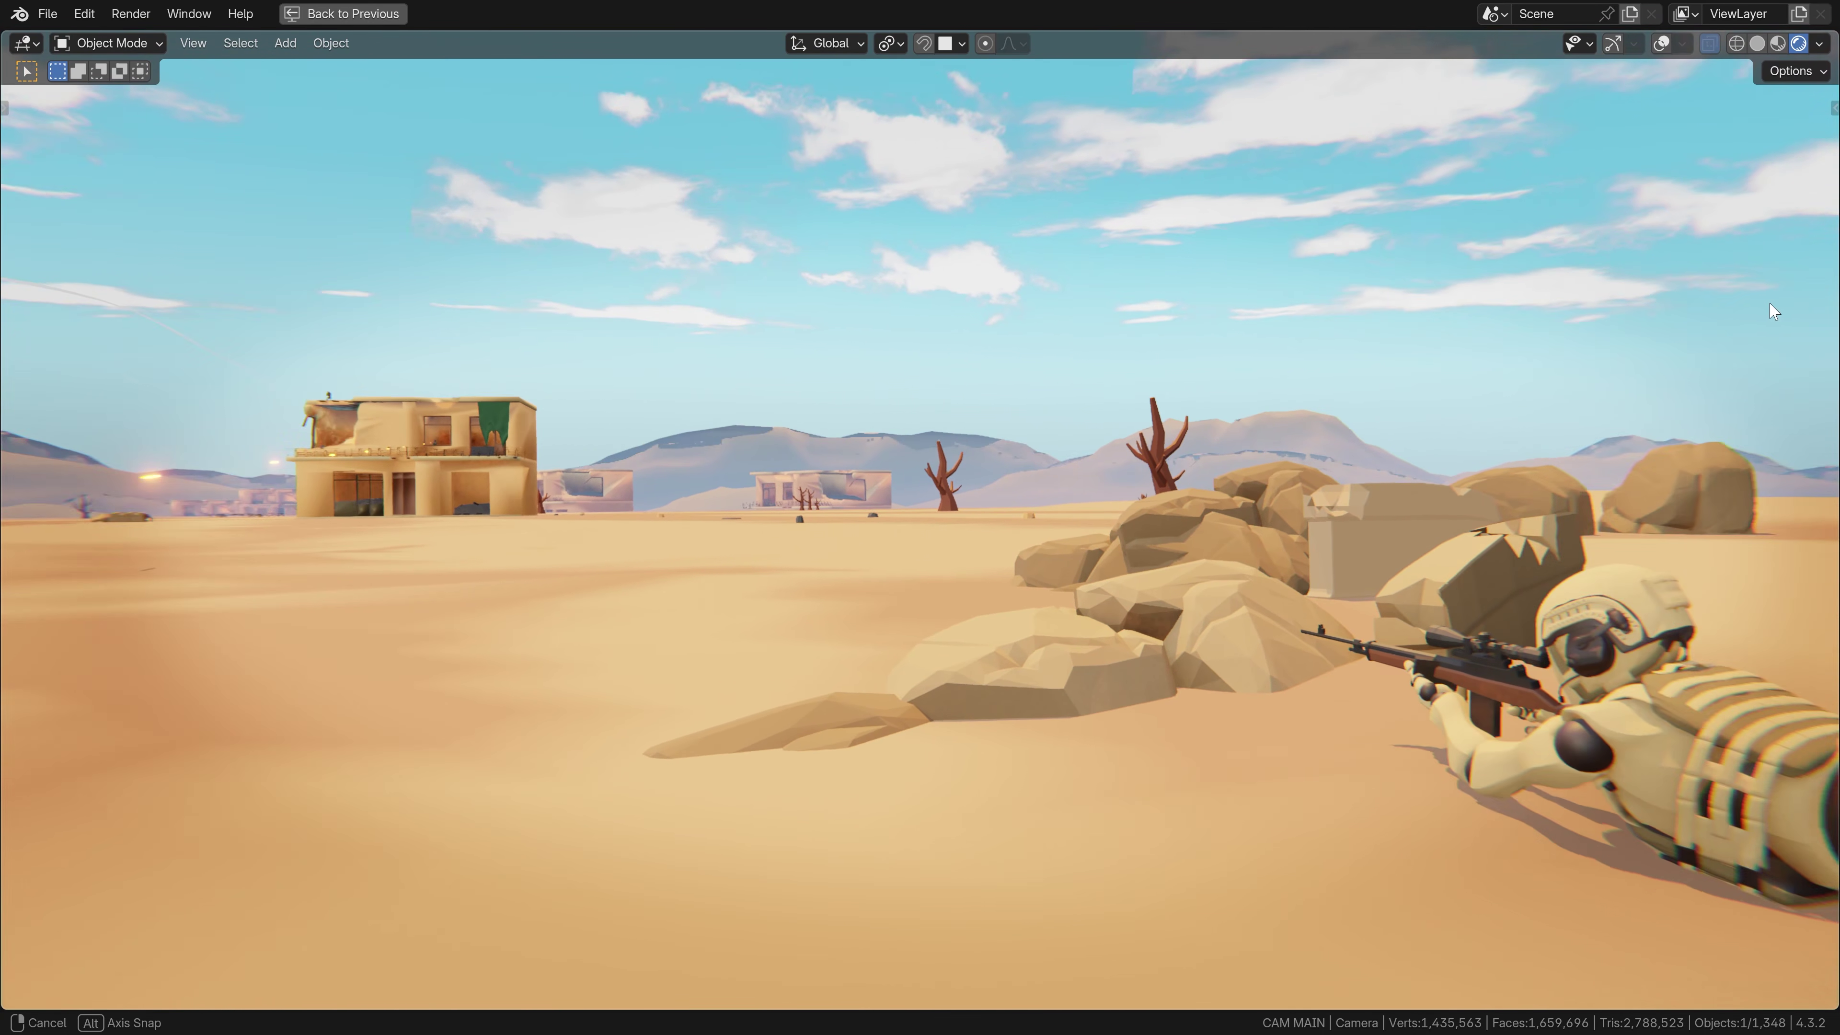
Maximize the rendered viewport and walk backward out of the camera view to examine the whole desert set
{"action": "key", "text": "ctrl+space"}
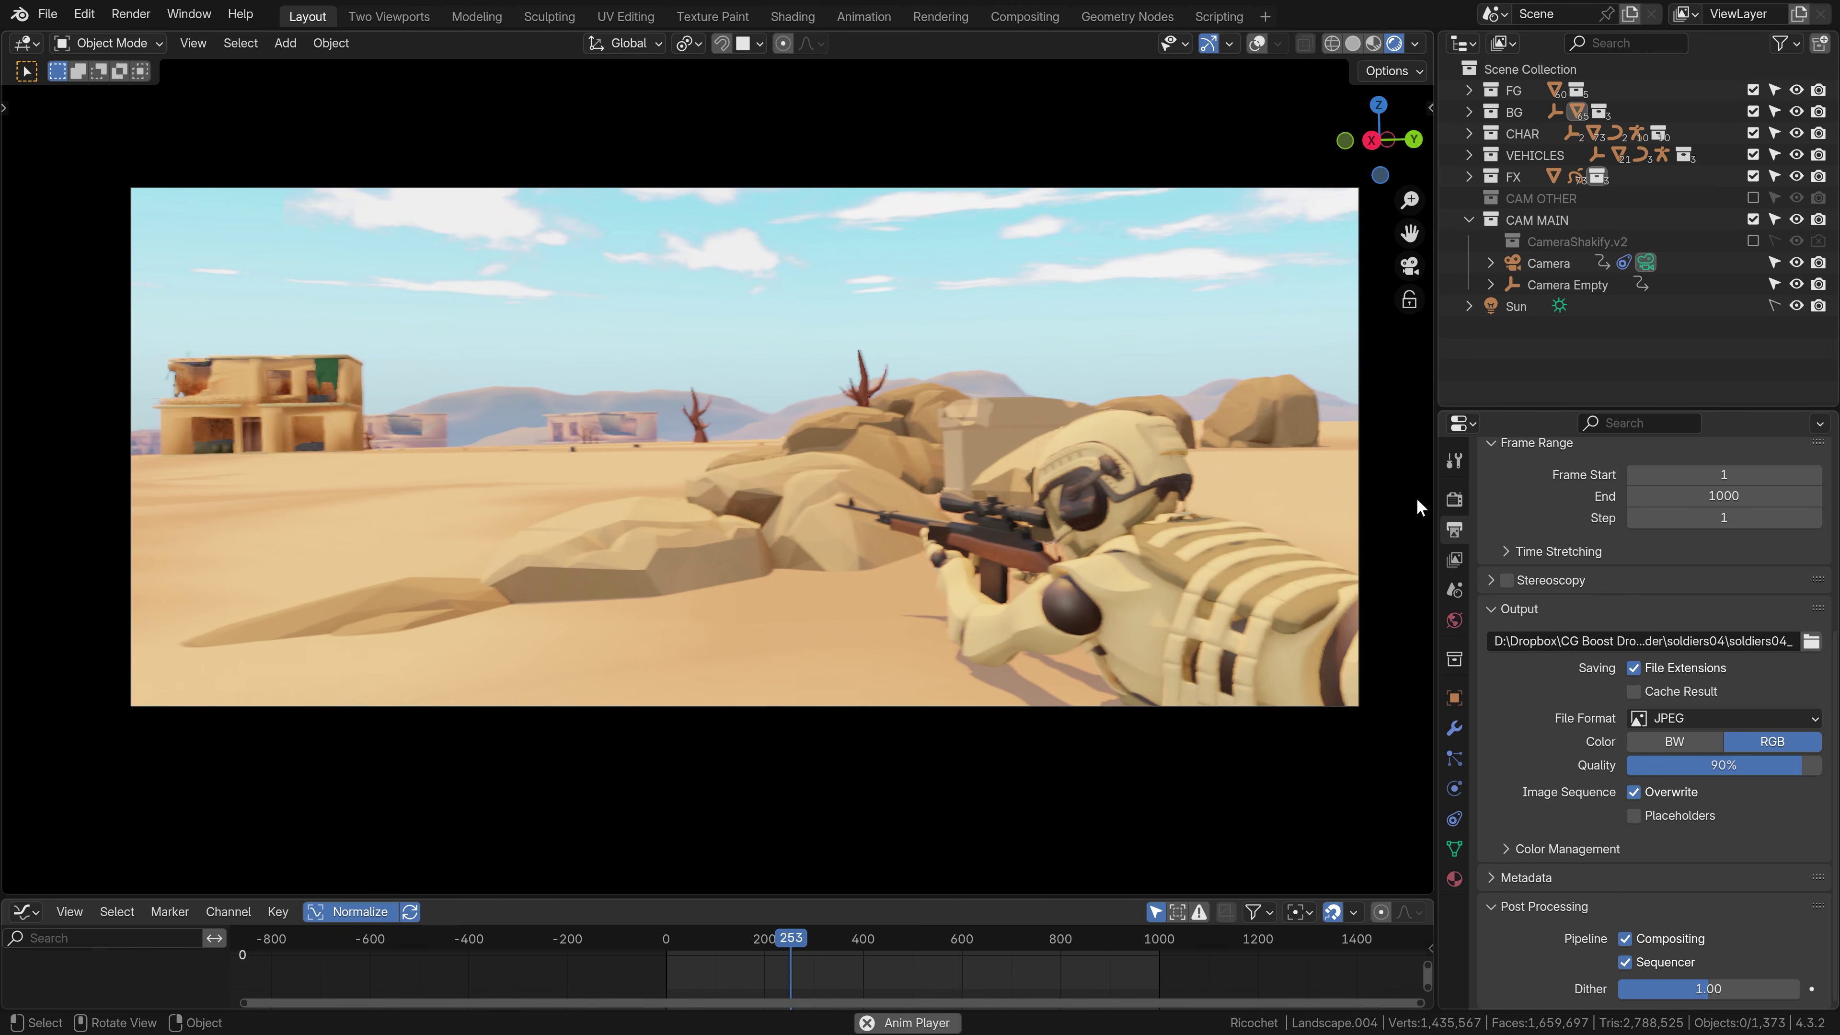
{"action": "key", "text": "ctrl+space"}
{"action": "key", "text": "shift+grave"}
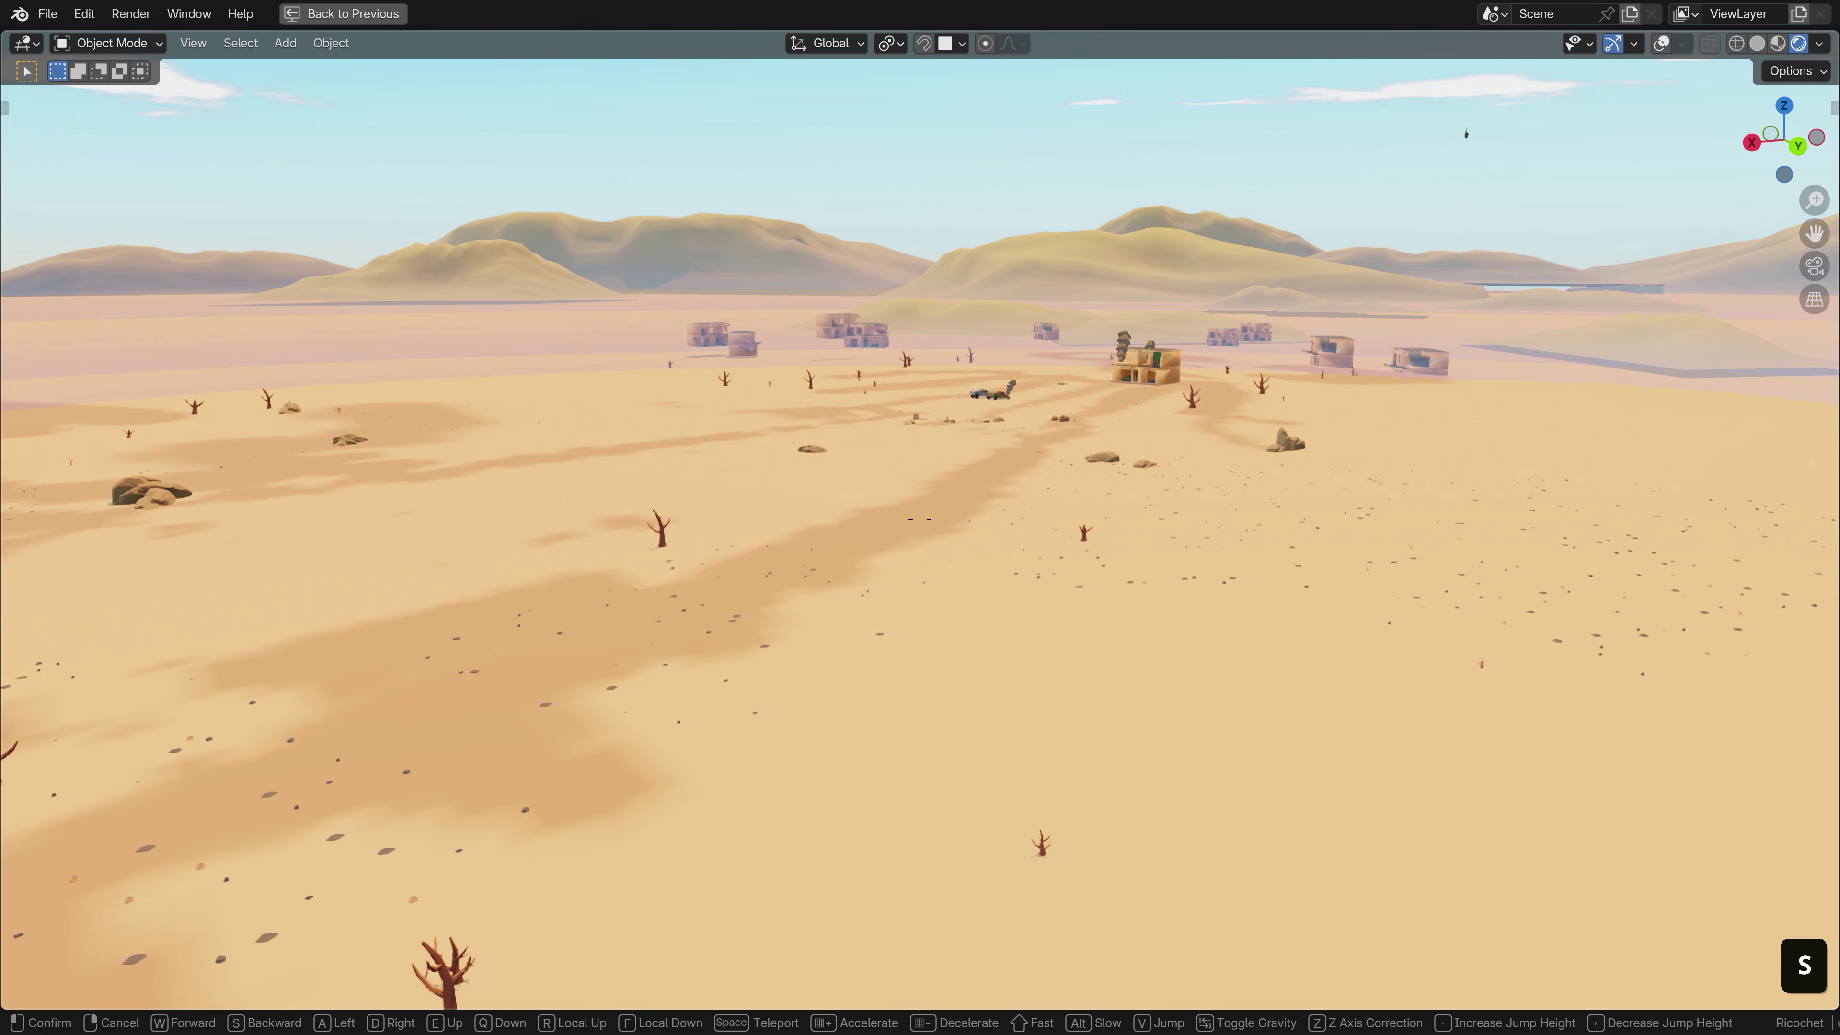
{"action": "key", "text": "s"}
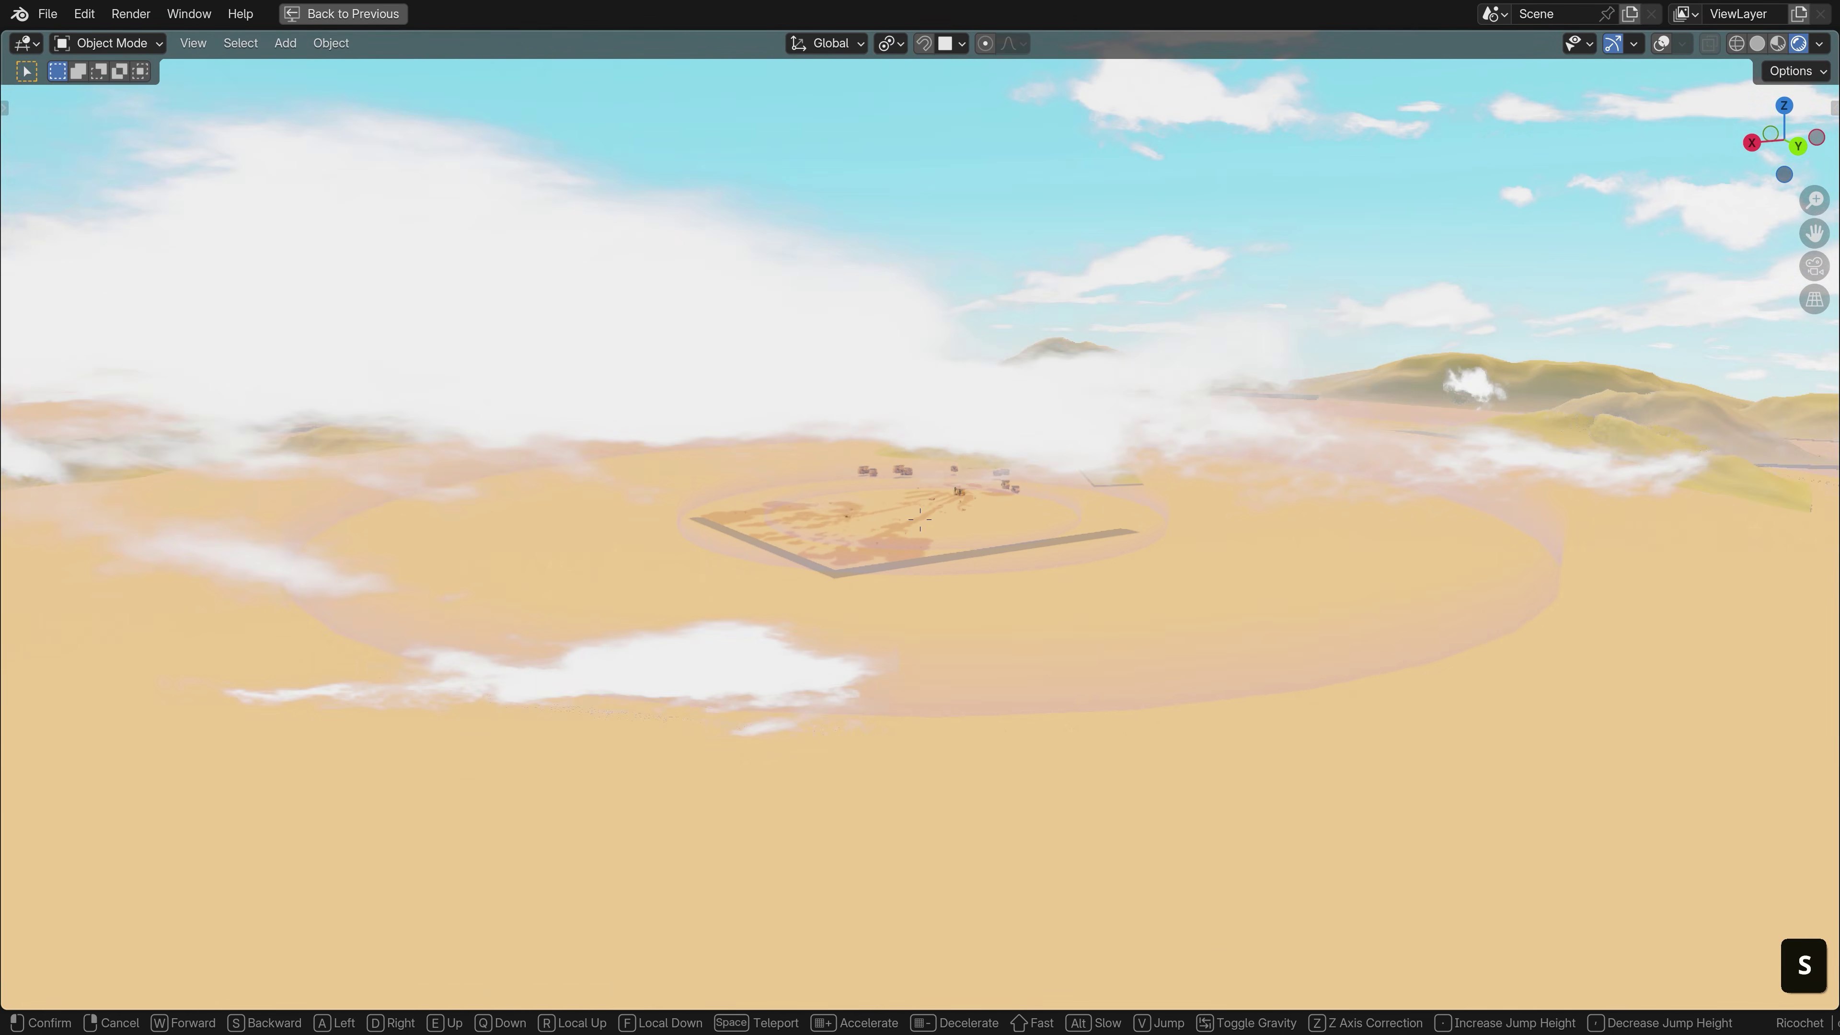
{"action": "key", "text": "s"}
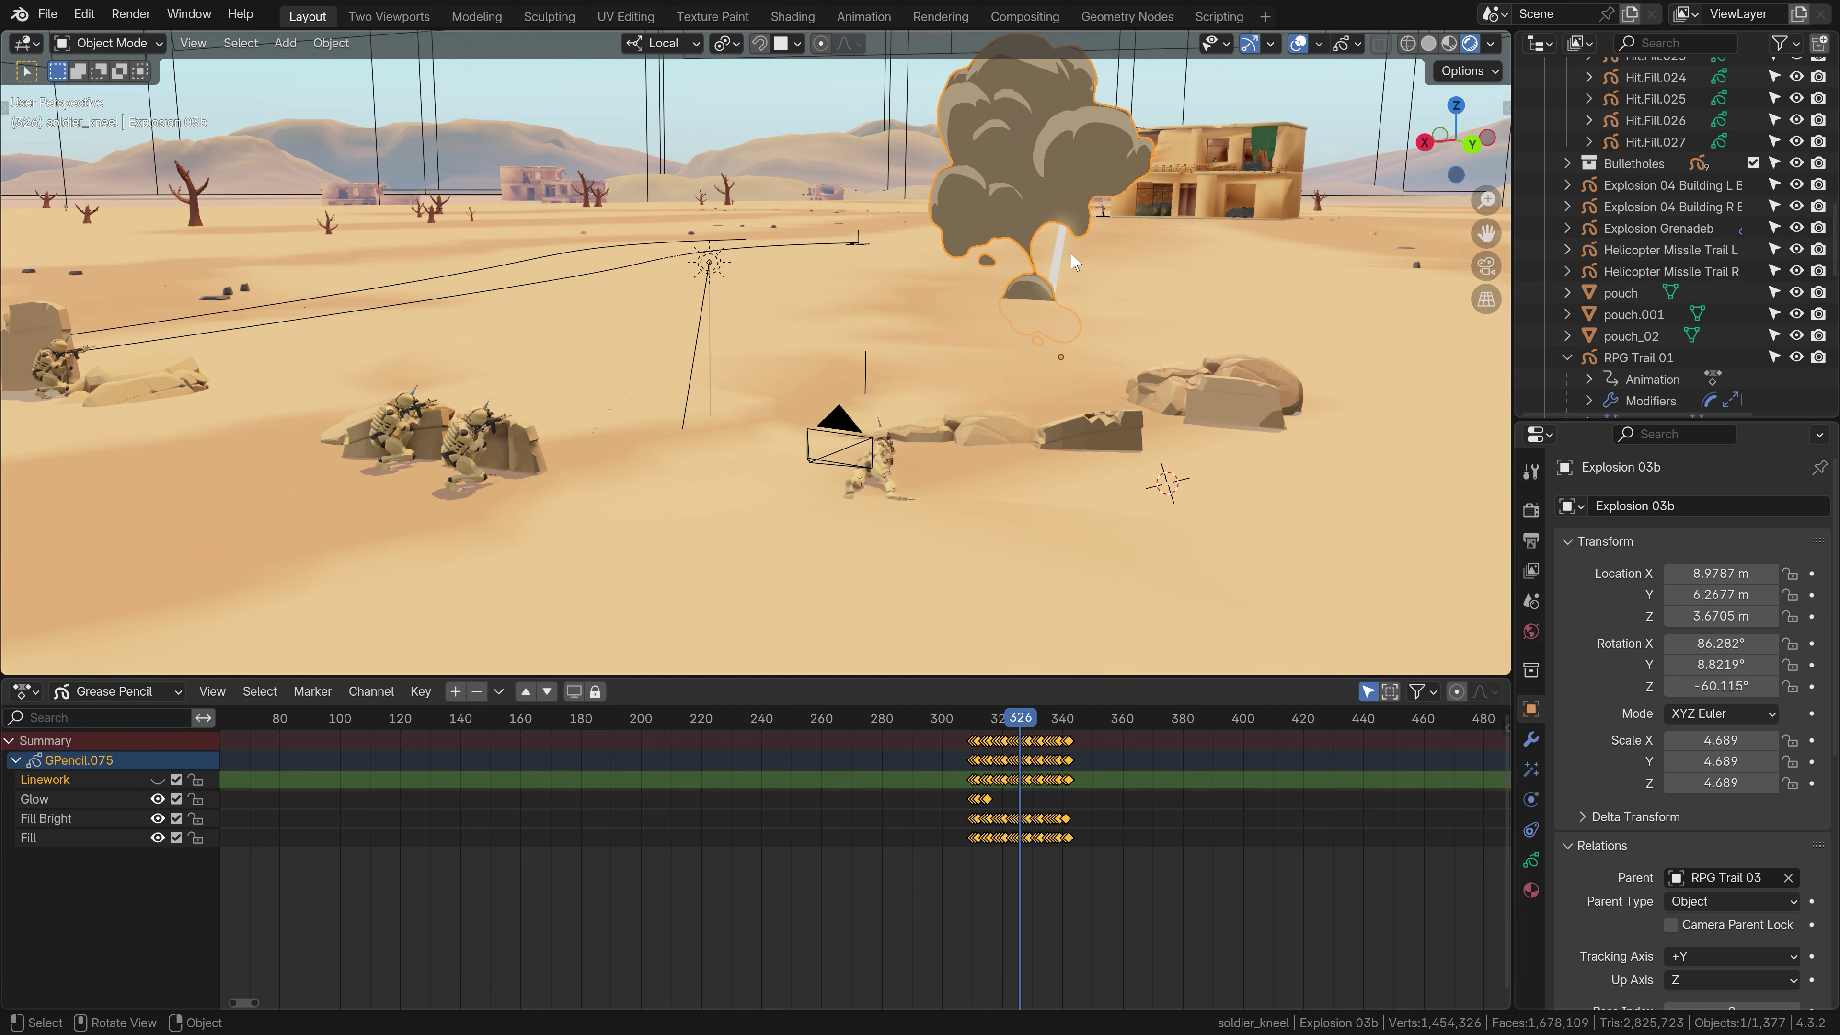
Examine the Explosion 03b Grease Pencil effect up close from another angle and scrub through its frames
{"action": "scroll", "coordinate": [918, 346], "scroll_direction": "up", "scroll_amount": 3}
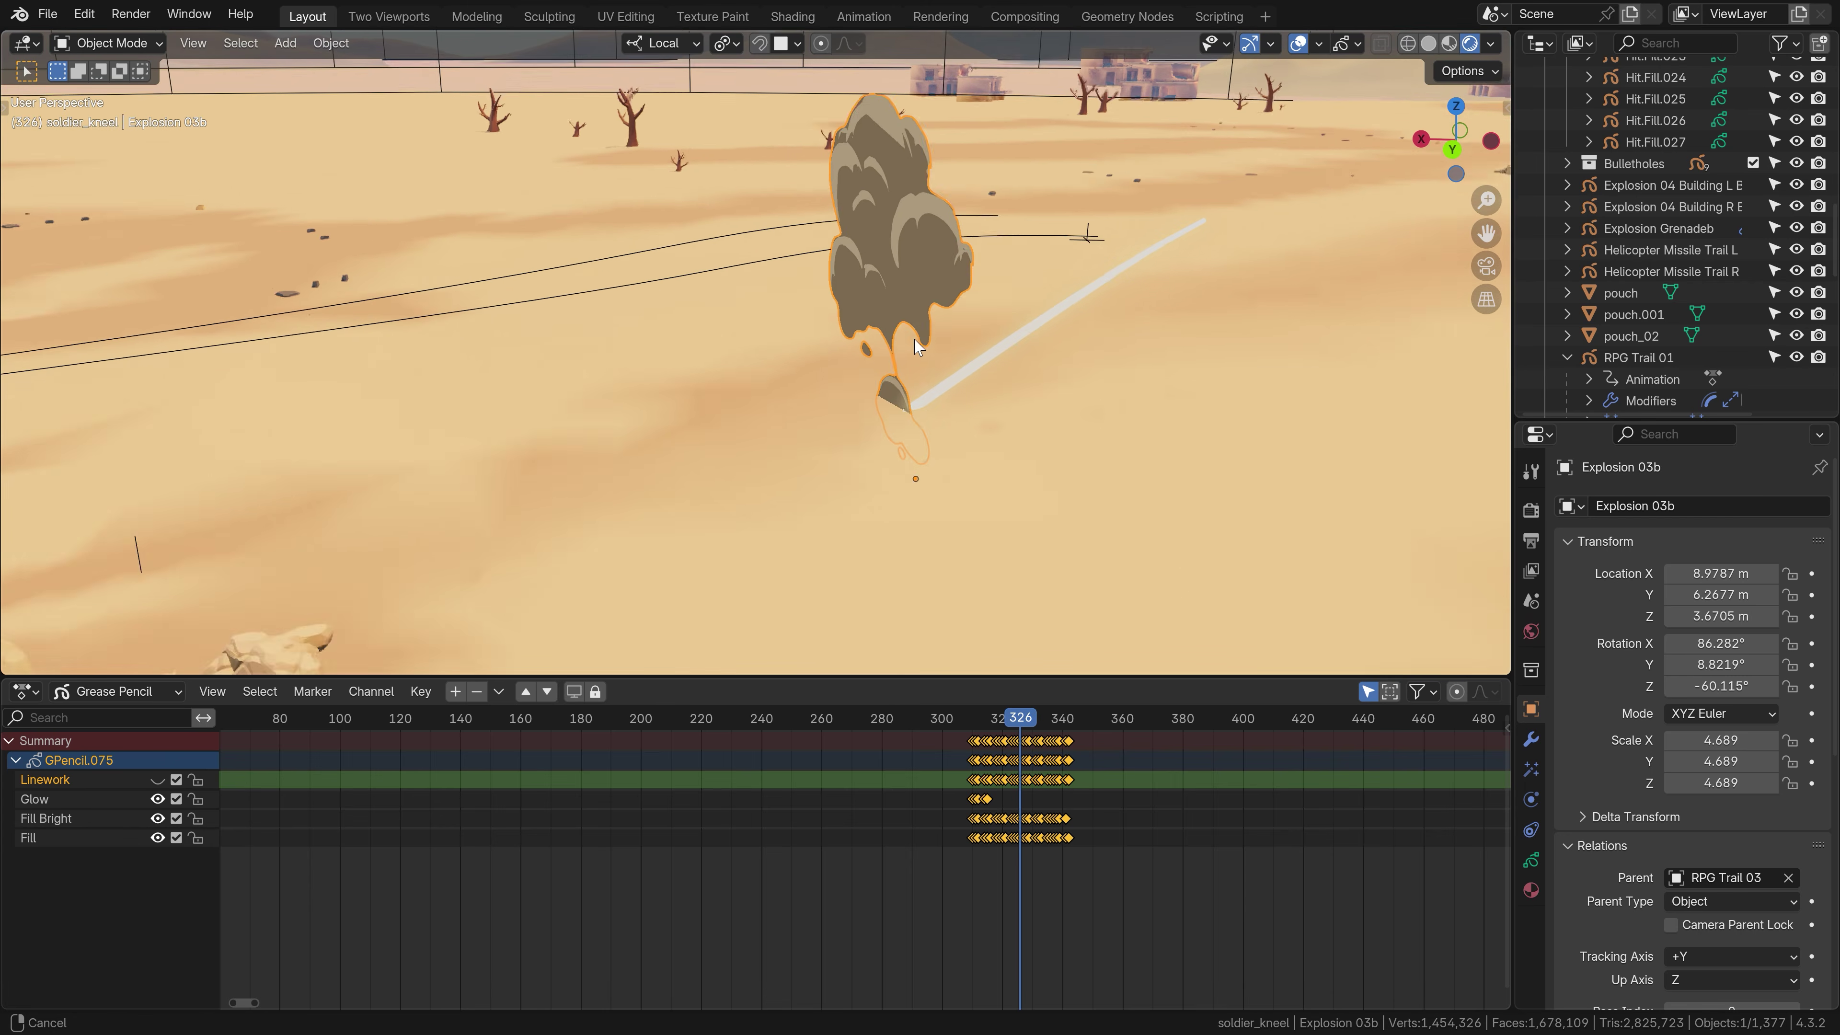
{"action": "middle_click_drag", "start_coordinate": [914, 340], "coordinate": [978, 341]}
{"action": "left_click_drag", "start_coordinate": [1016, 715], "coordinate": [985, 715]}
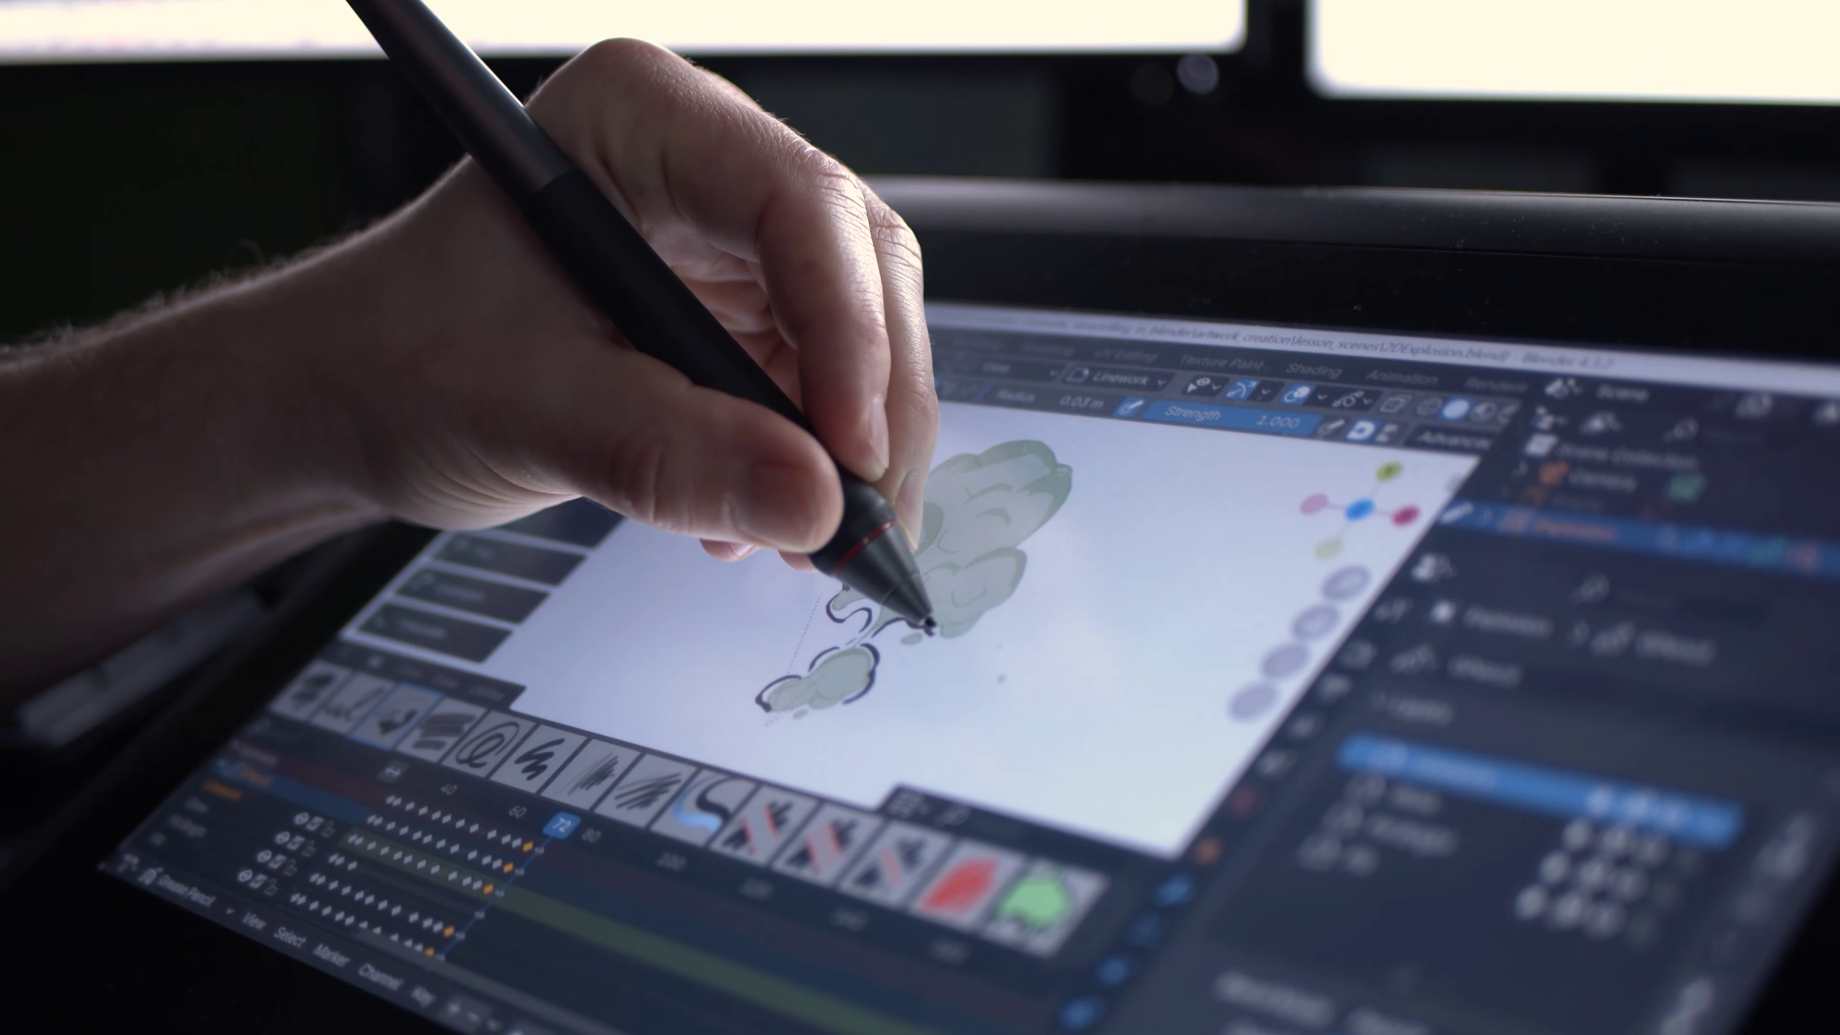
{"action": "mouse_move", "coordinate": [973, 607]}
{"action": "left_mouse_down"}
{"action": "mouse_move", "coordinate": [1014, 554]}
{"action": "mouse_move", "coordinate": [965, 526]}
{"action": "mouse_move", "coordinate": [1076, 471]}
{"action": "left_mouse_up"}
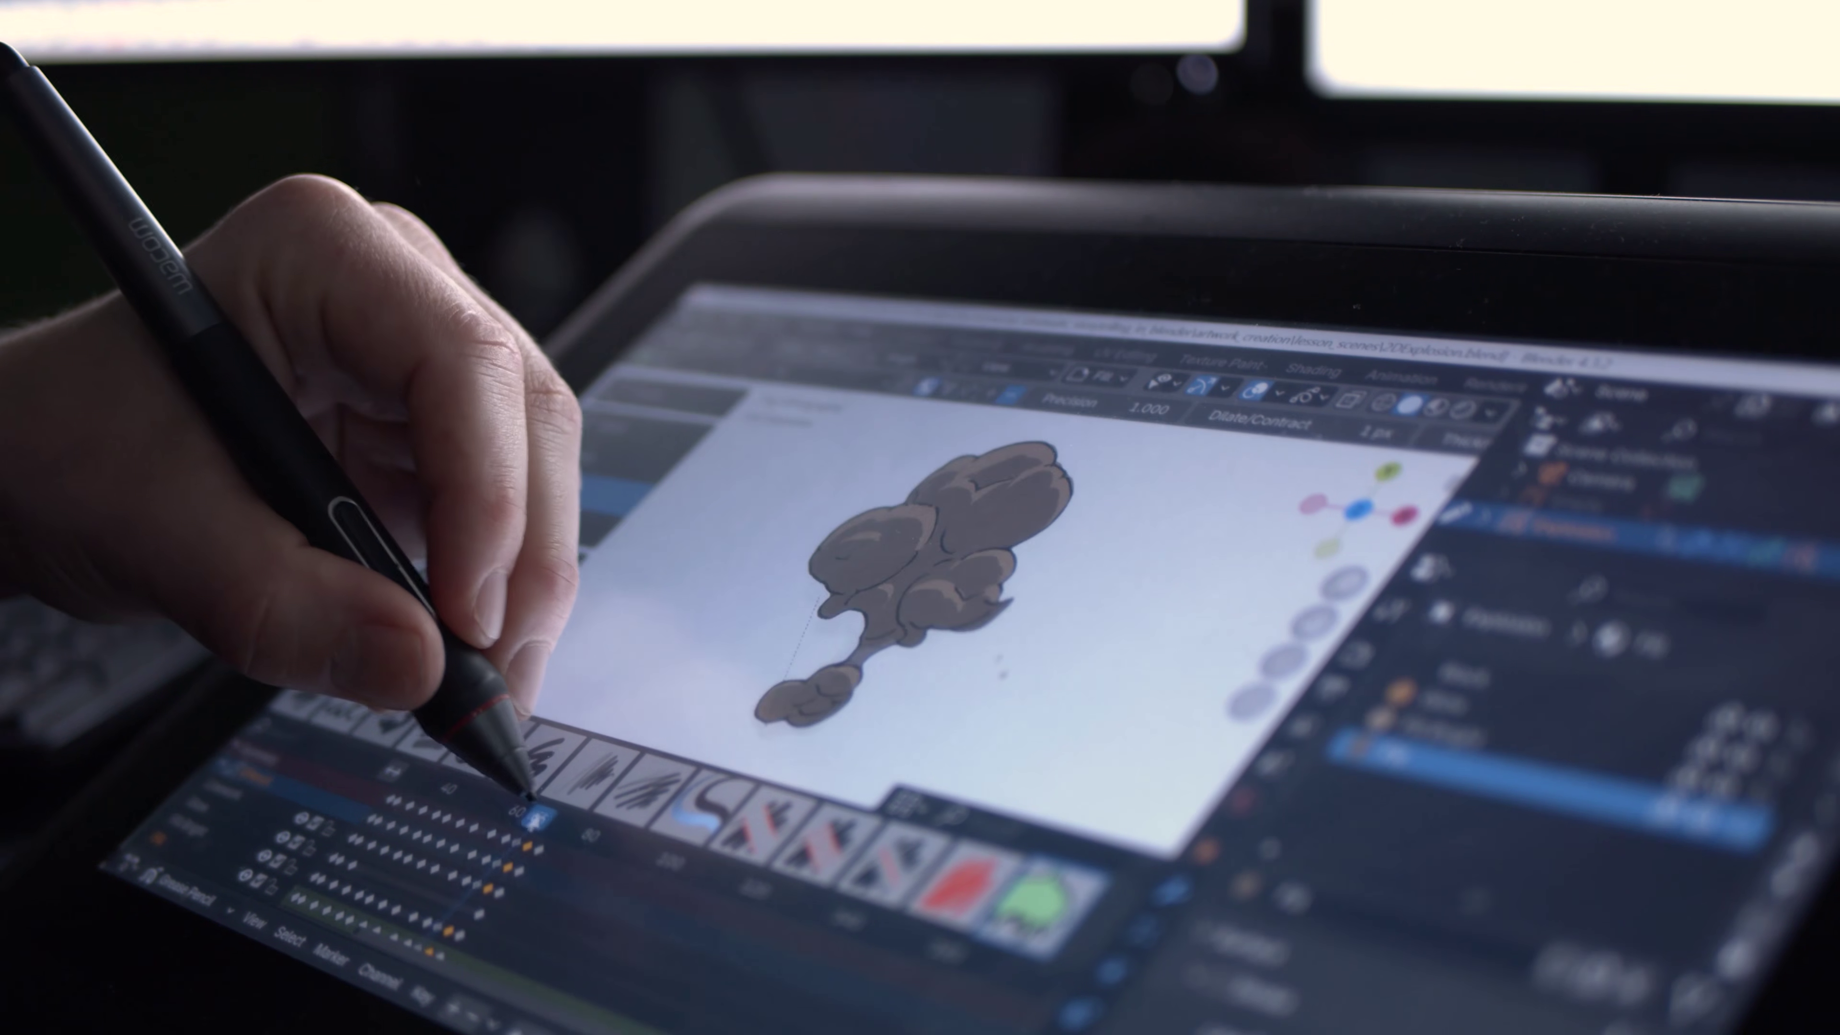
{"action": "mouse_move", "coordinate": [513, 760]}
{"action": "left_mouse_down"}
{"action": "mouse_move", "coordinate": [427, 776]}
{"action": "mouse_move", "coordinate": [550, 819]}
{"action": "left_mouse_up"}
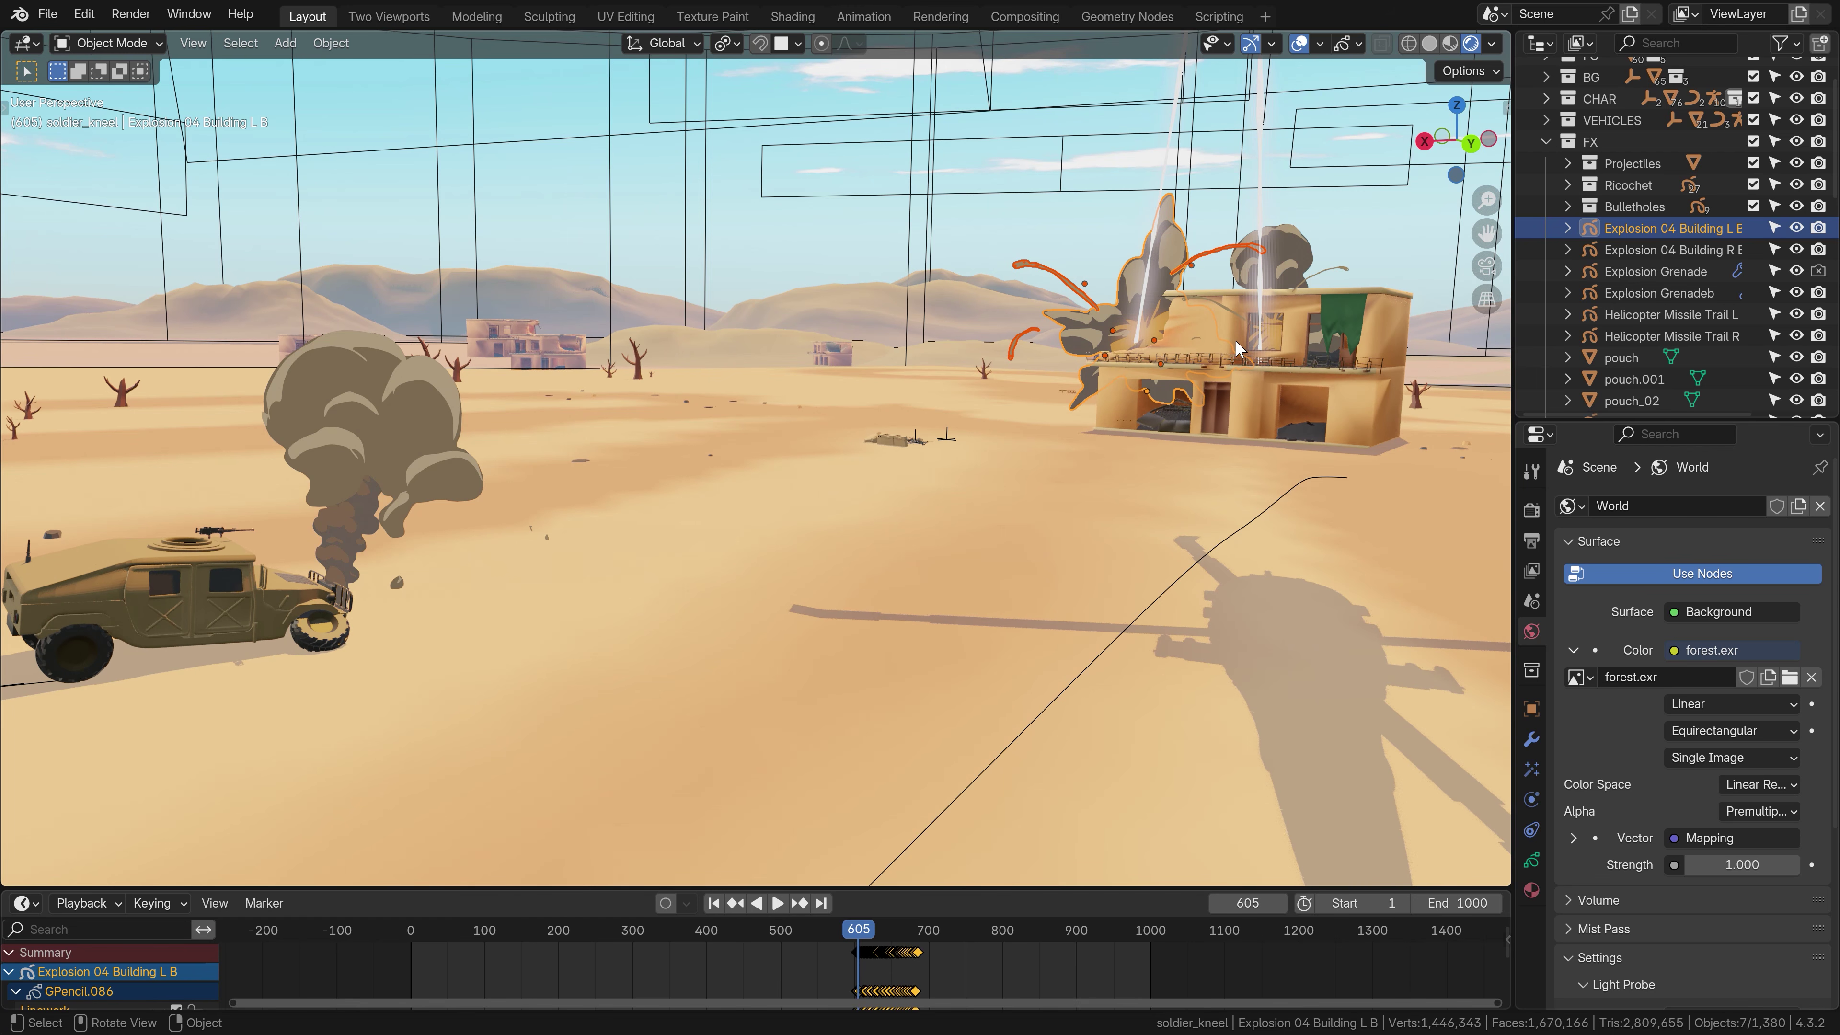
Try moving the Explosion 04 Building L B effect about 17.2, -8.1 and 2.3 m in X, Y and Z and rotating it about global Z
{"action": "key", "text": "g"}
{"action": "left_click", "coordinate": [1026, 345]}
{"action": "key", "text": "r"}
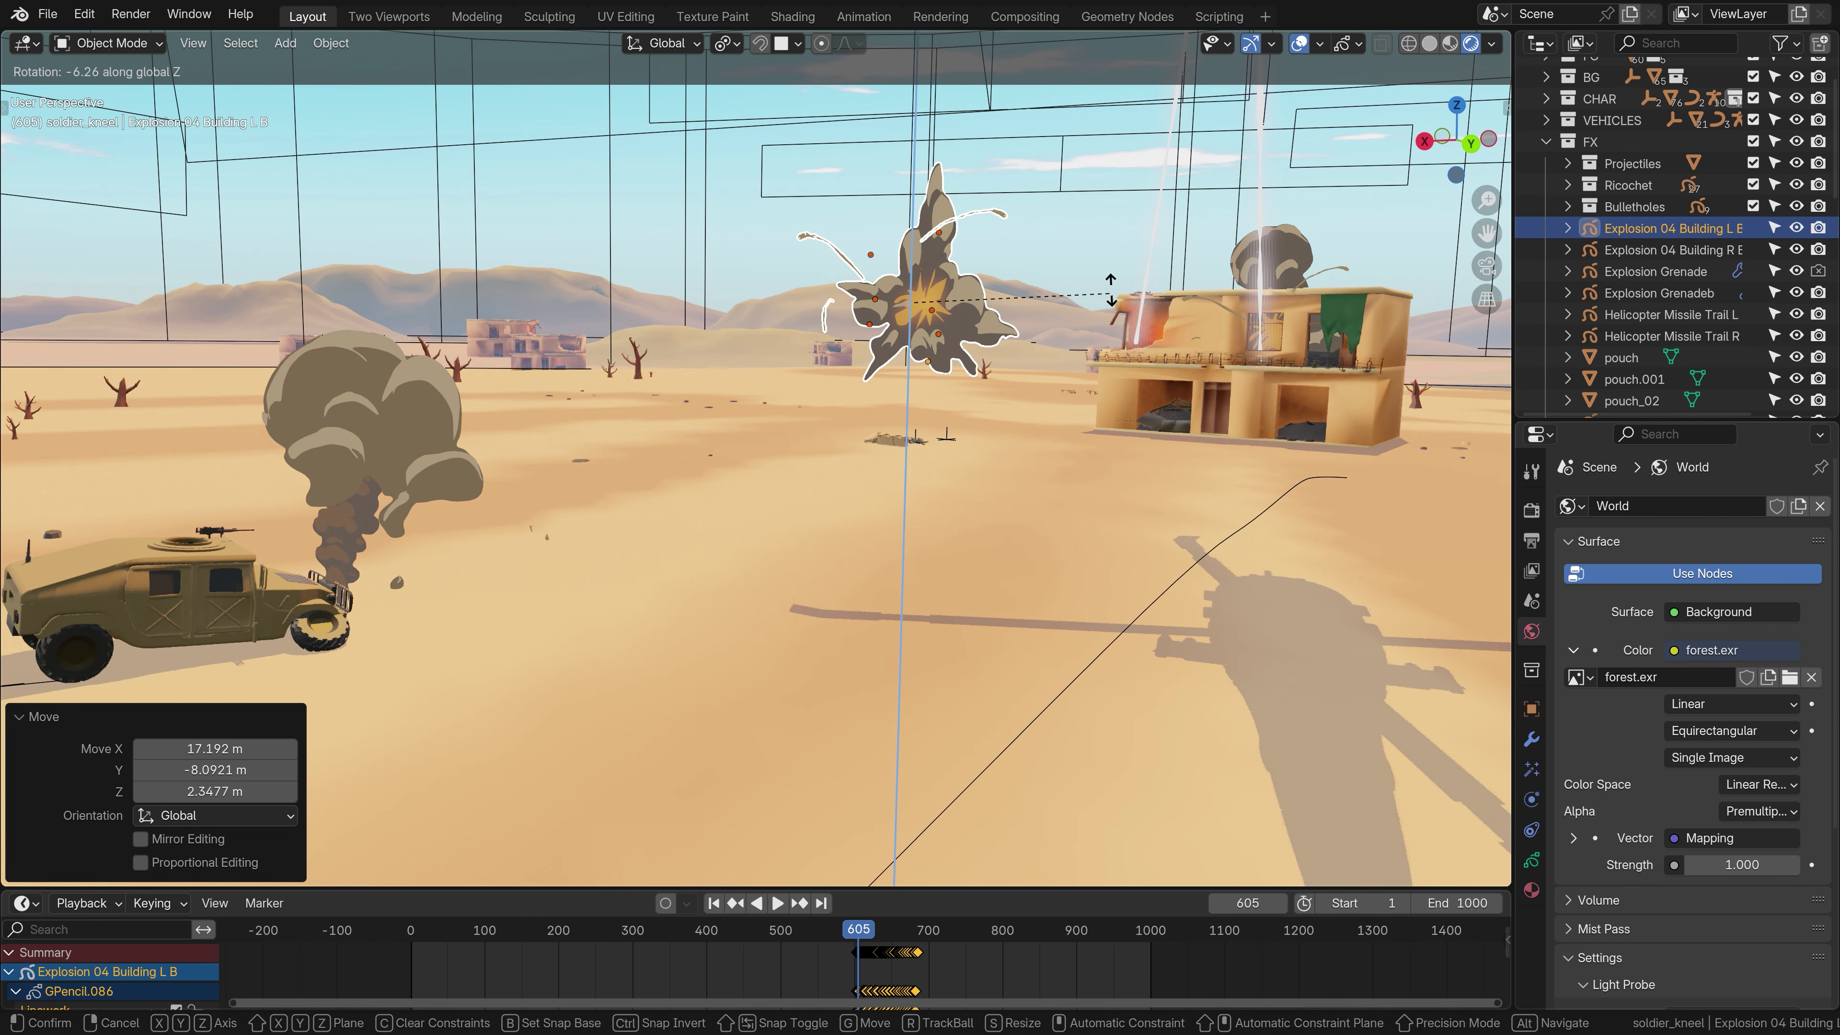
{"action": "left_click", "coordinate": [1123, 372]}
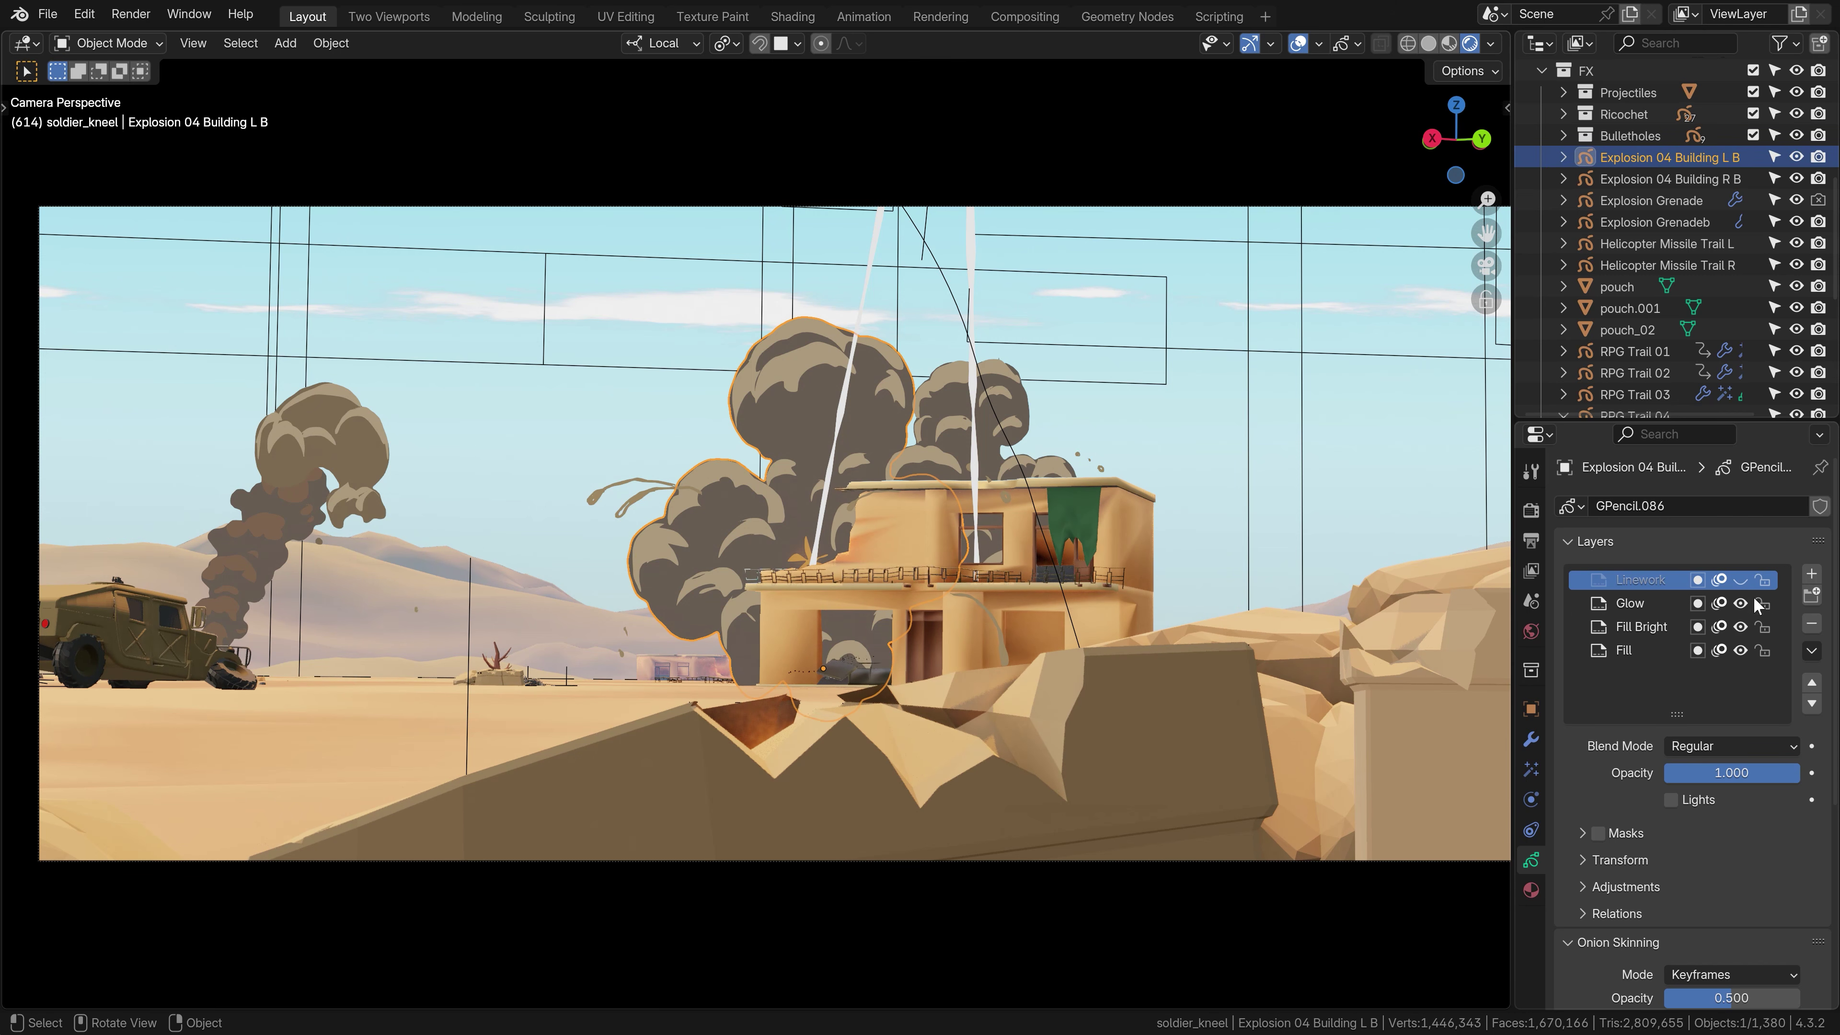
Show the Linework layer of the left building explosion's Grease Pencil object
{"action": "left_click", "coordinate": [1742, 581]}
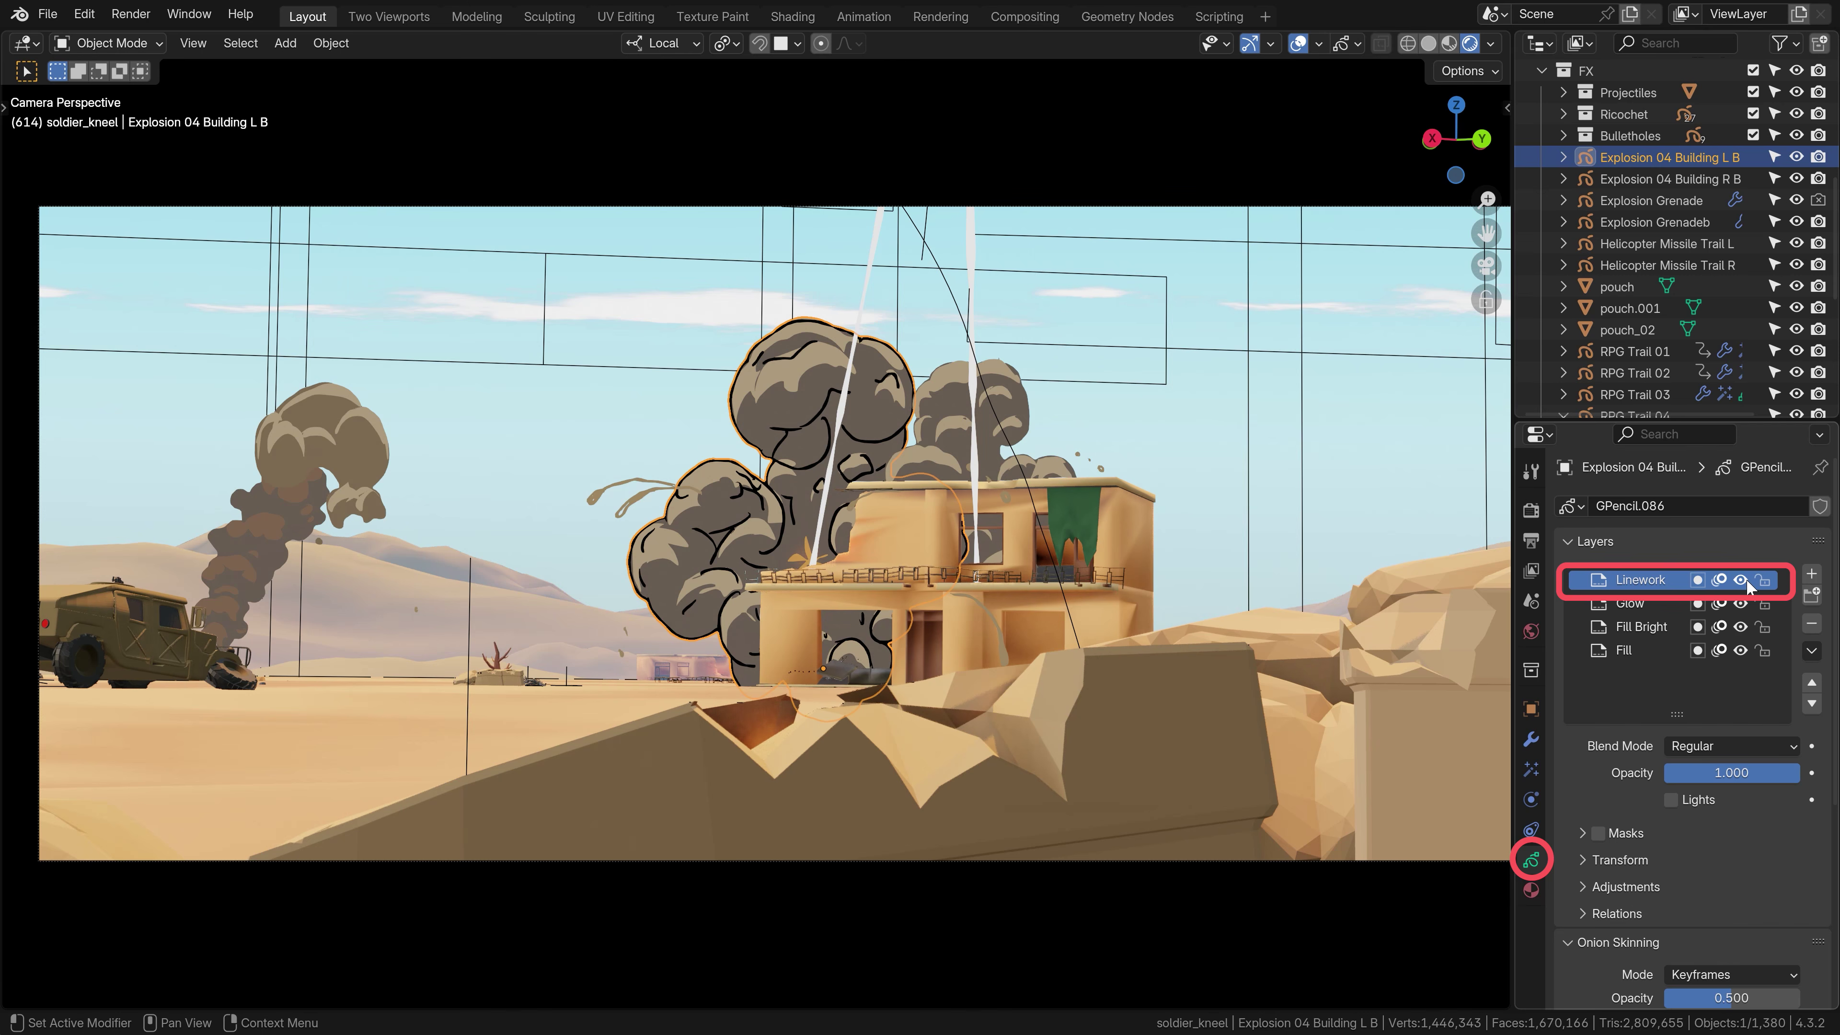
Search the extensions for A.N.T. and add a Landscape mesh to the scene
{"action": "type", "text": "A.N.T."}
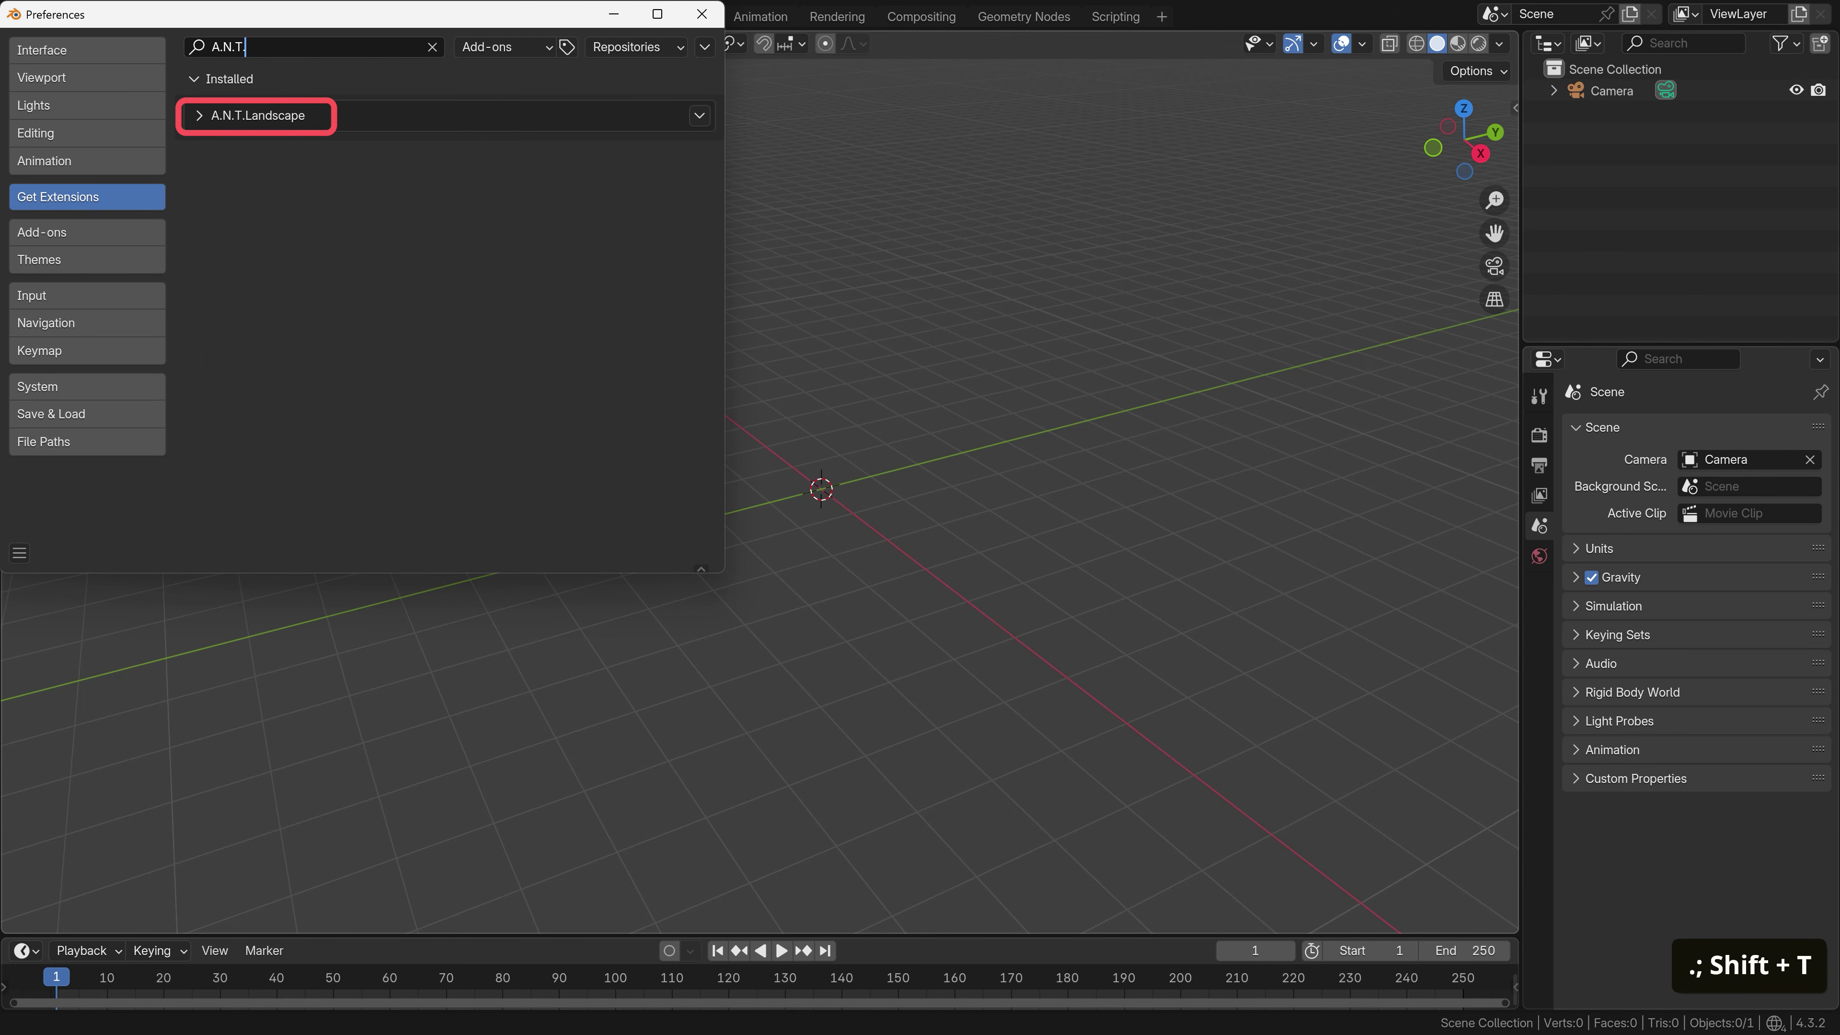
{"action": "key", "text": "shift+a"}
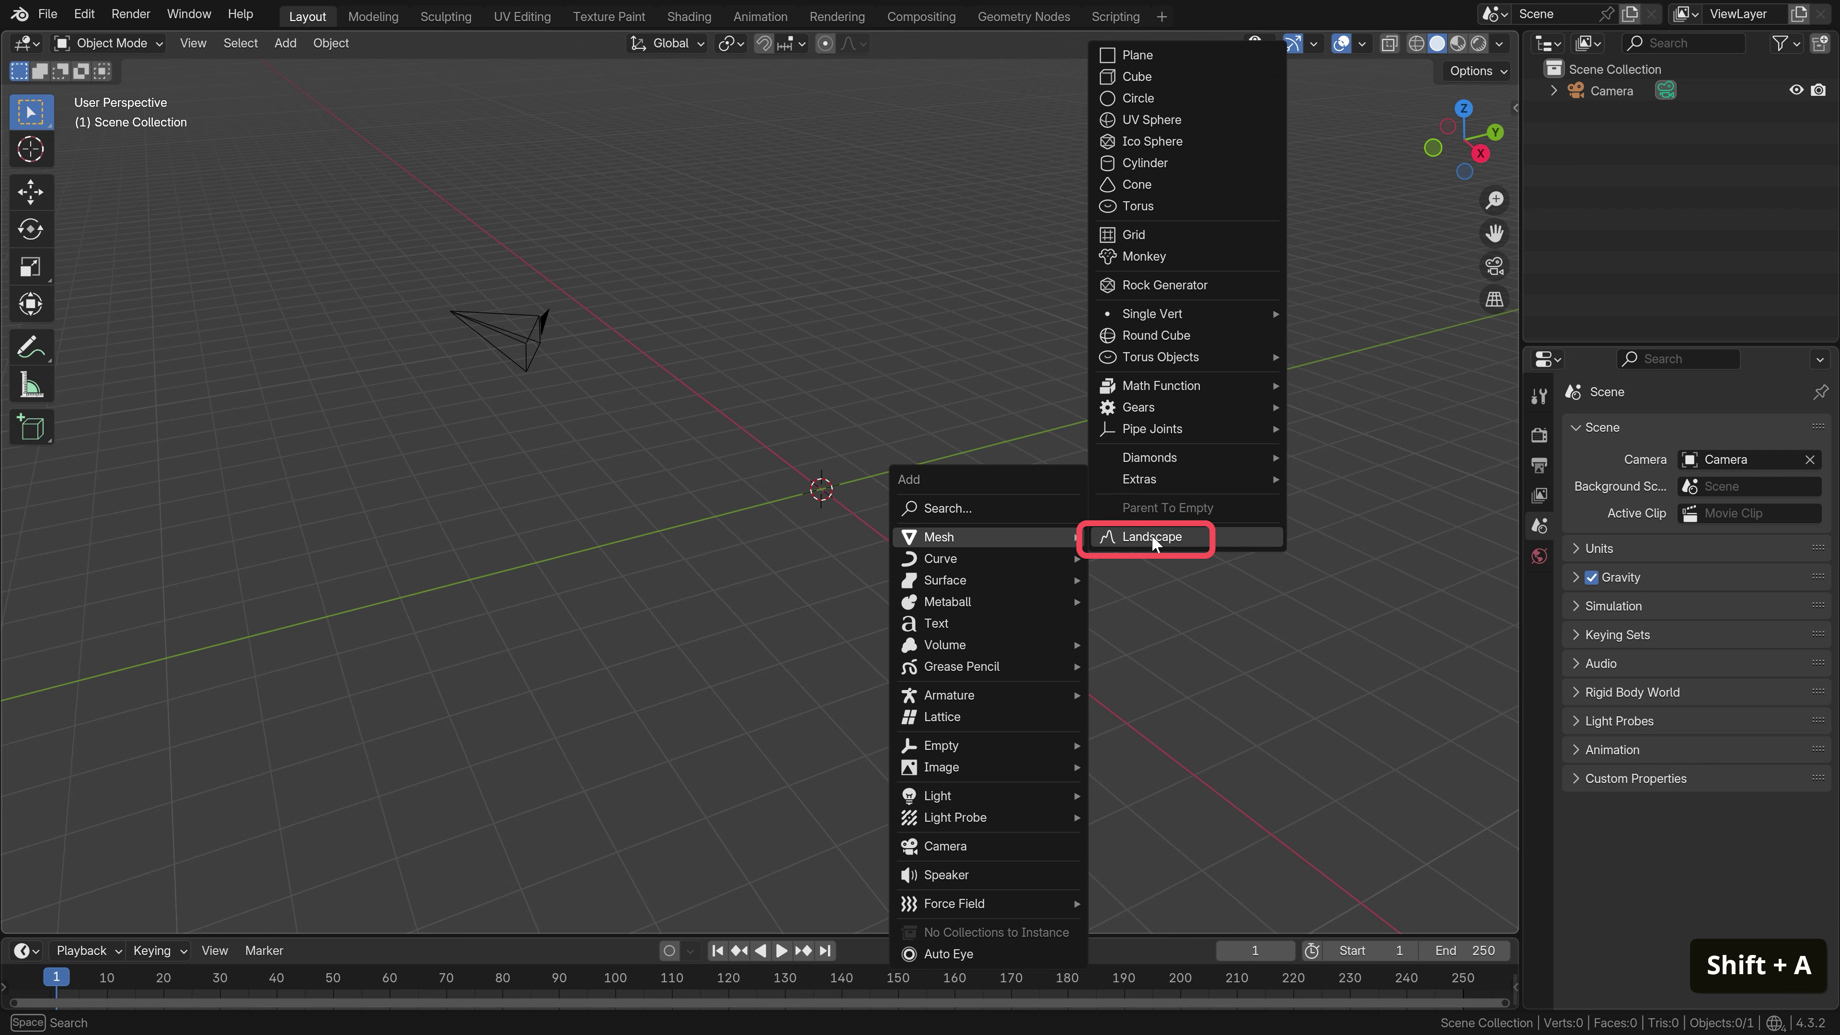
{"action": "left_click", "coordinate": [1153, 540]}
Stretch the new landscape along the X axis and resize it into an elongated mountain ridge
{"action": "key", "text": "s"}
{"action": "key", "text": "x"}
{"action": "key", "text": "s"}
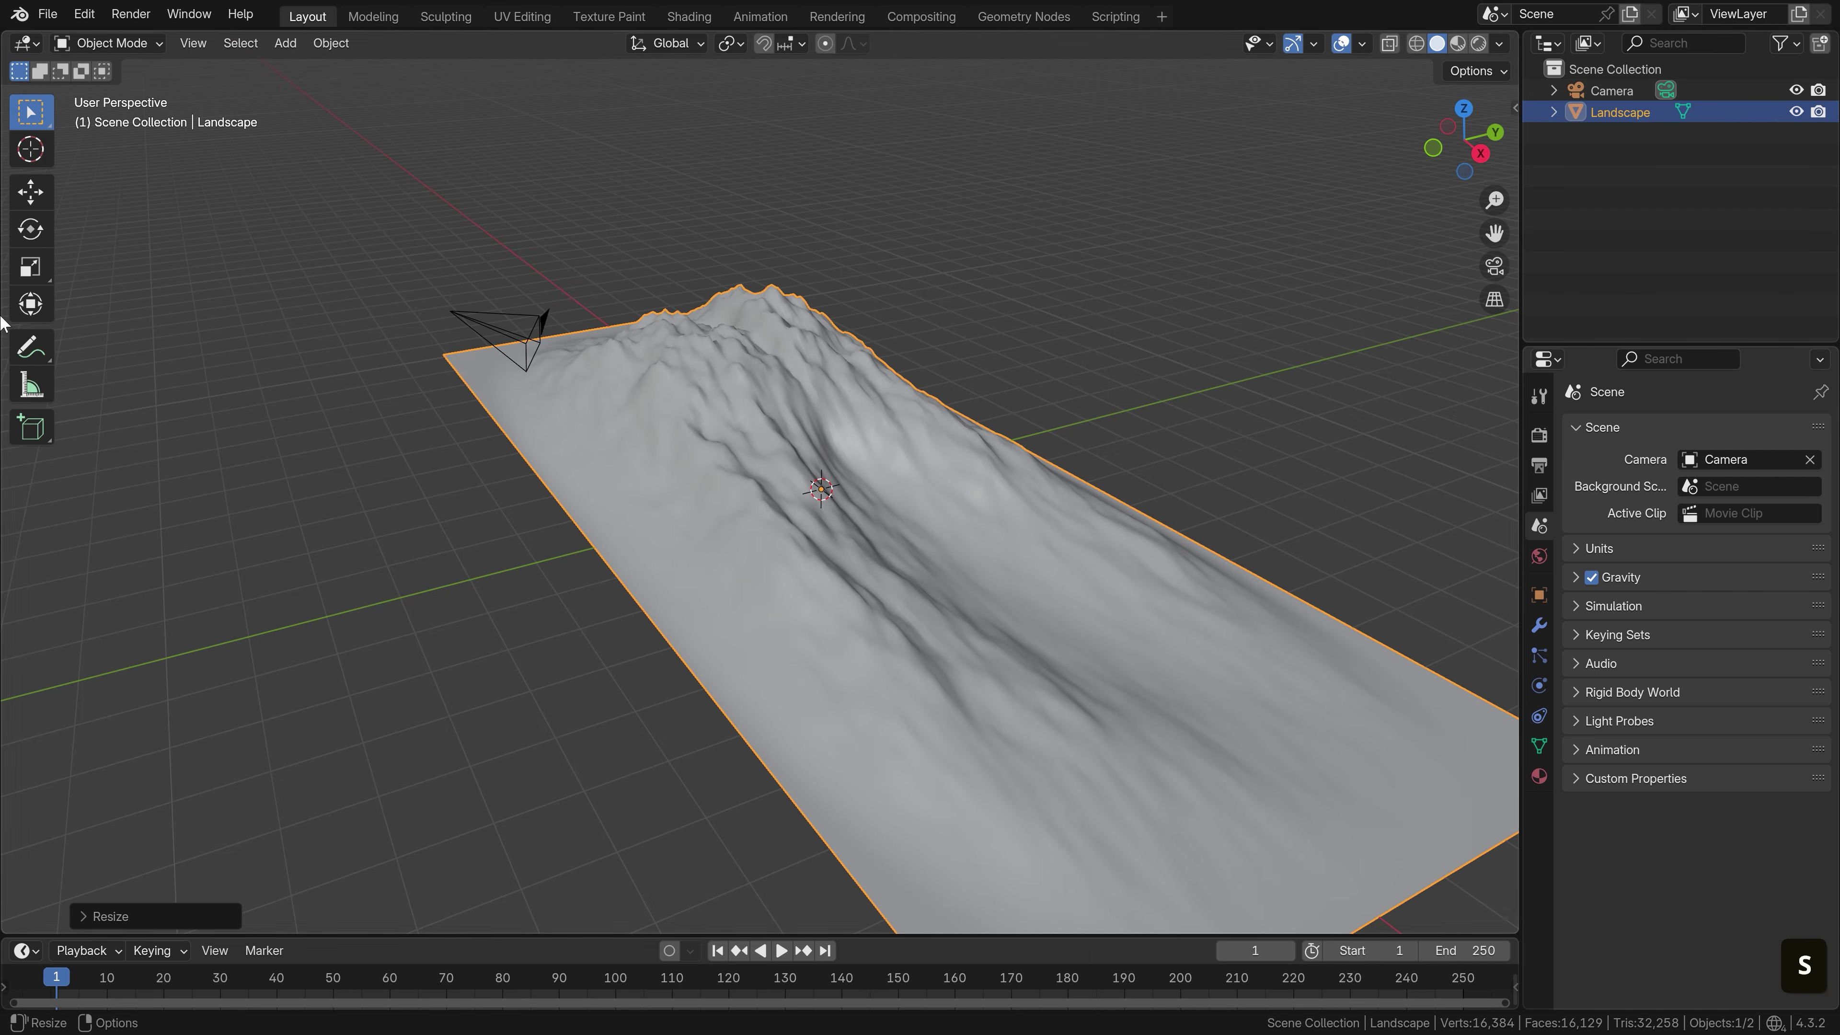
{"action": "middle_click_drag", "start_coordinate": [1285, 440], "coordinate": [502, 265]}
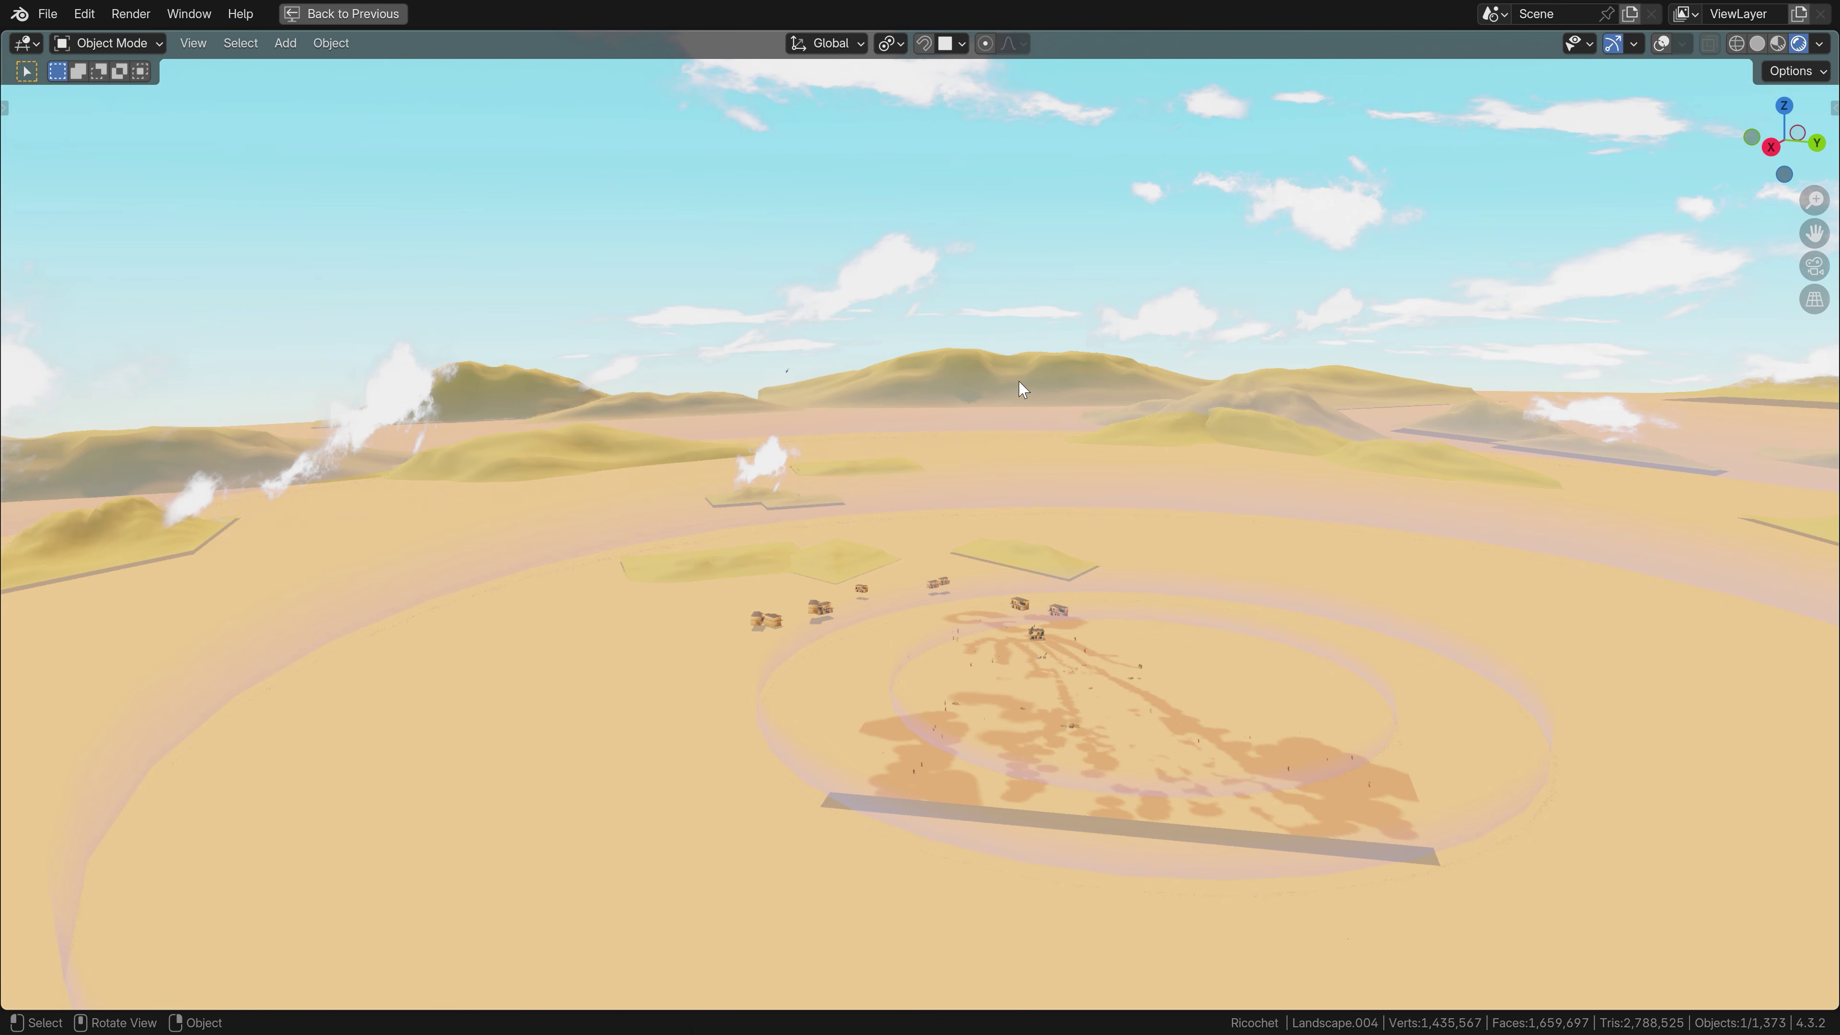
Reposition the Landscape.004 mountain in the desert scene's background
{"action": "key", "text": "g"}
{"action": "left_click", "coordinate": [1028, 407]}
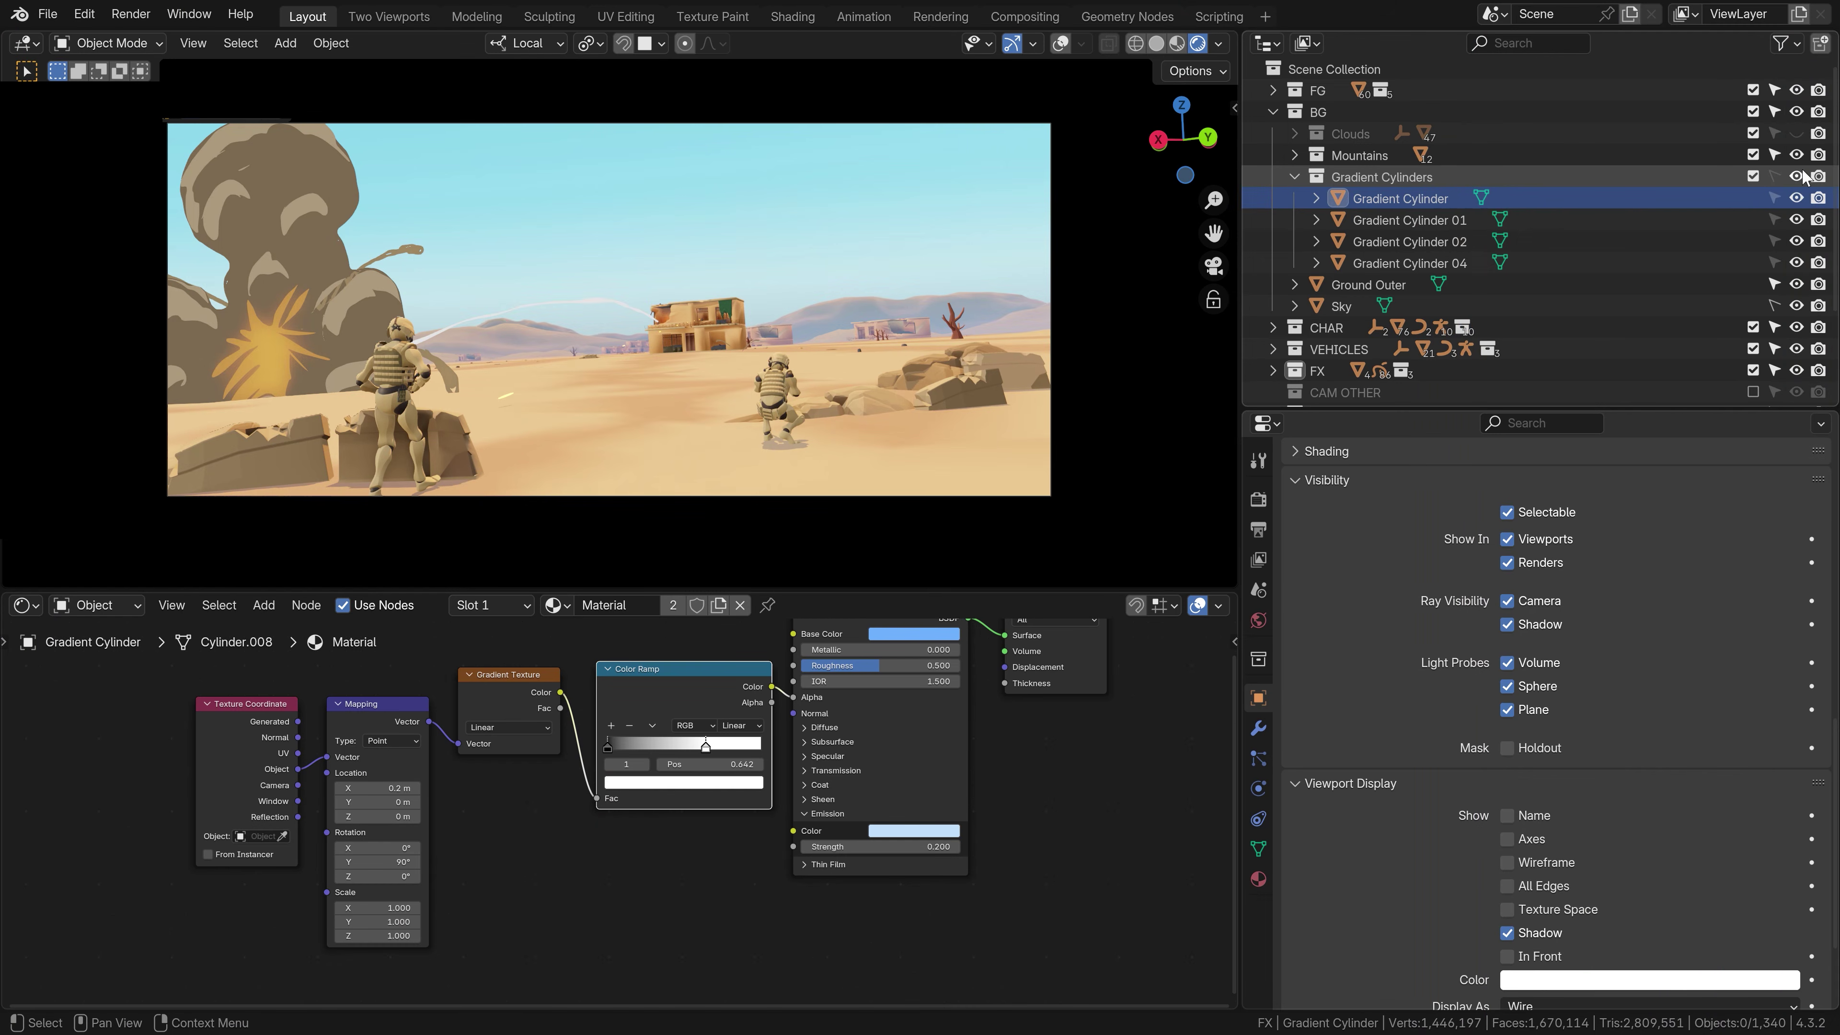
Toggle the Gradient Cylinders collection's viewport visibility off and on twice to compare the haze over the distant mountains
{"action": "left_click", "coordinate": [1796, 176]}
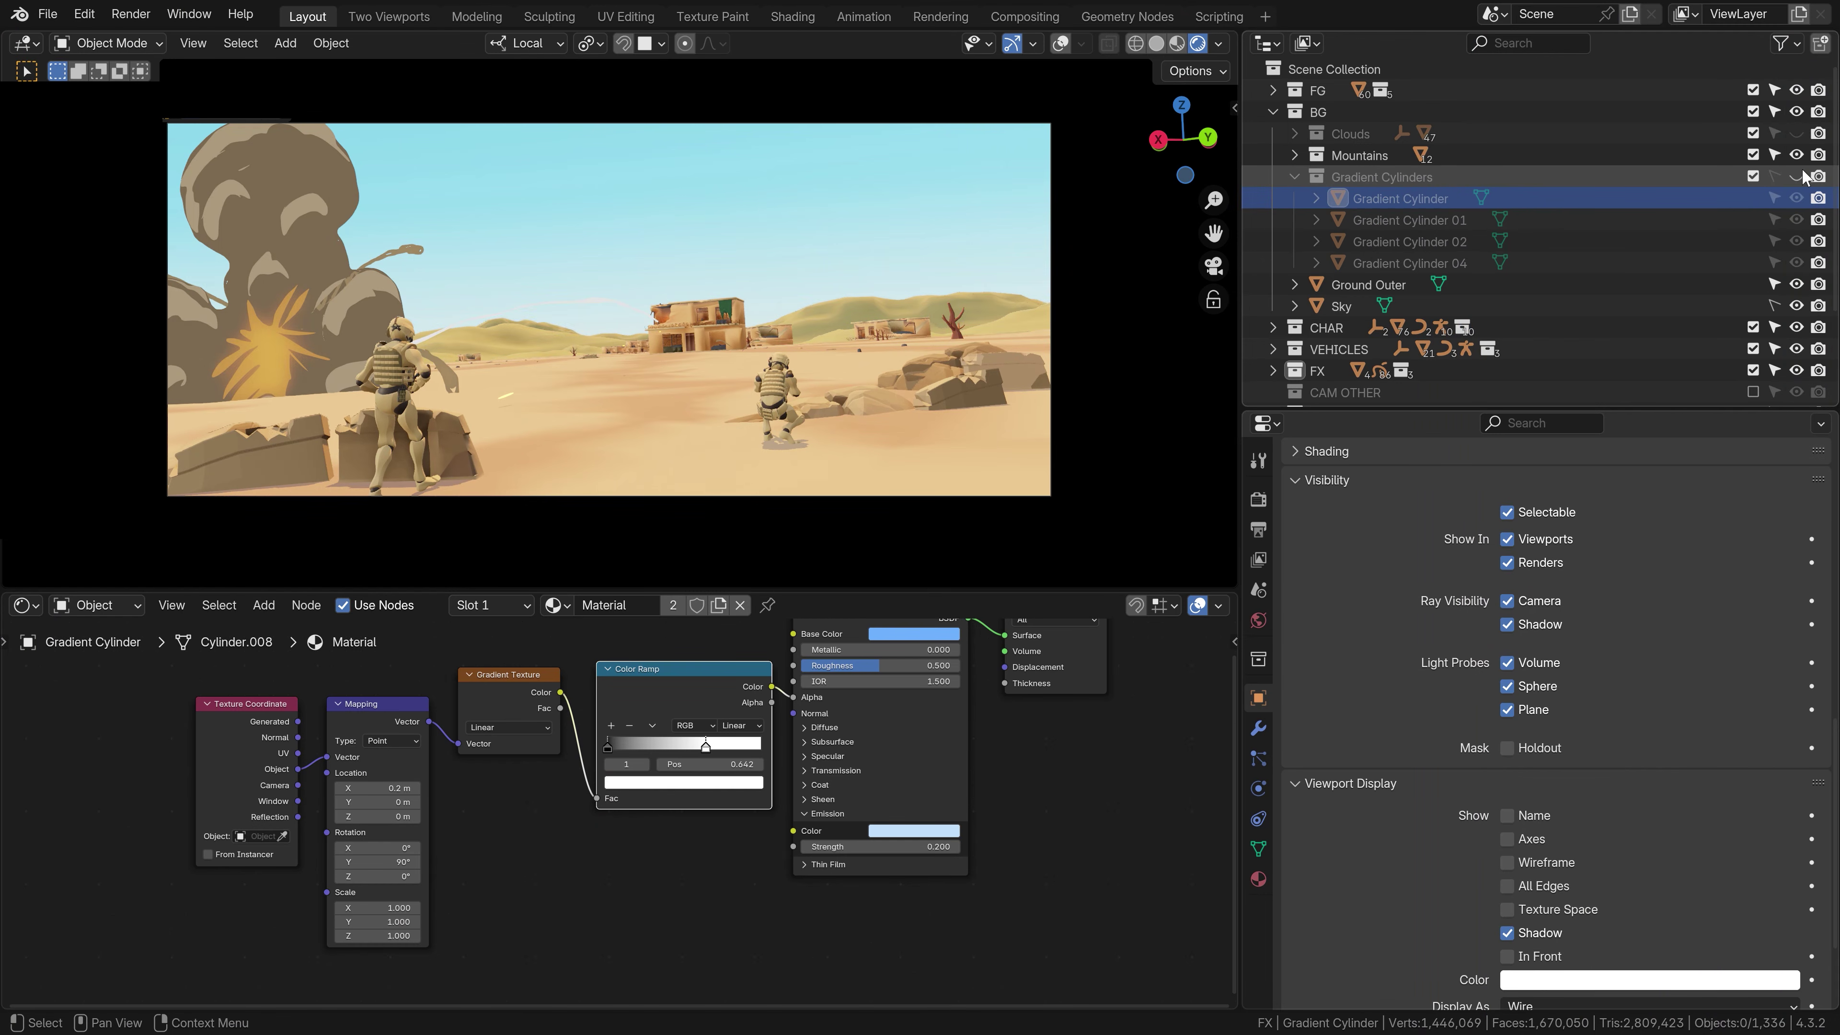
{"action": "left_click", "coordinate": [1796, 177]}
{"action": "left_click", "coordinate": [1796, 177]}
{"action": "left_click", "coordinate": [1796, 176]}
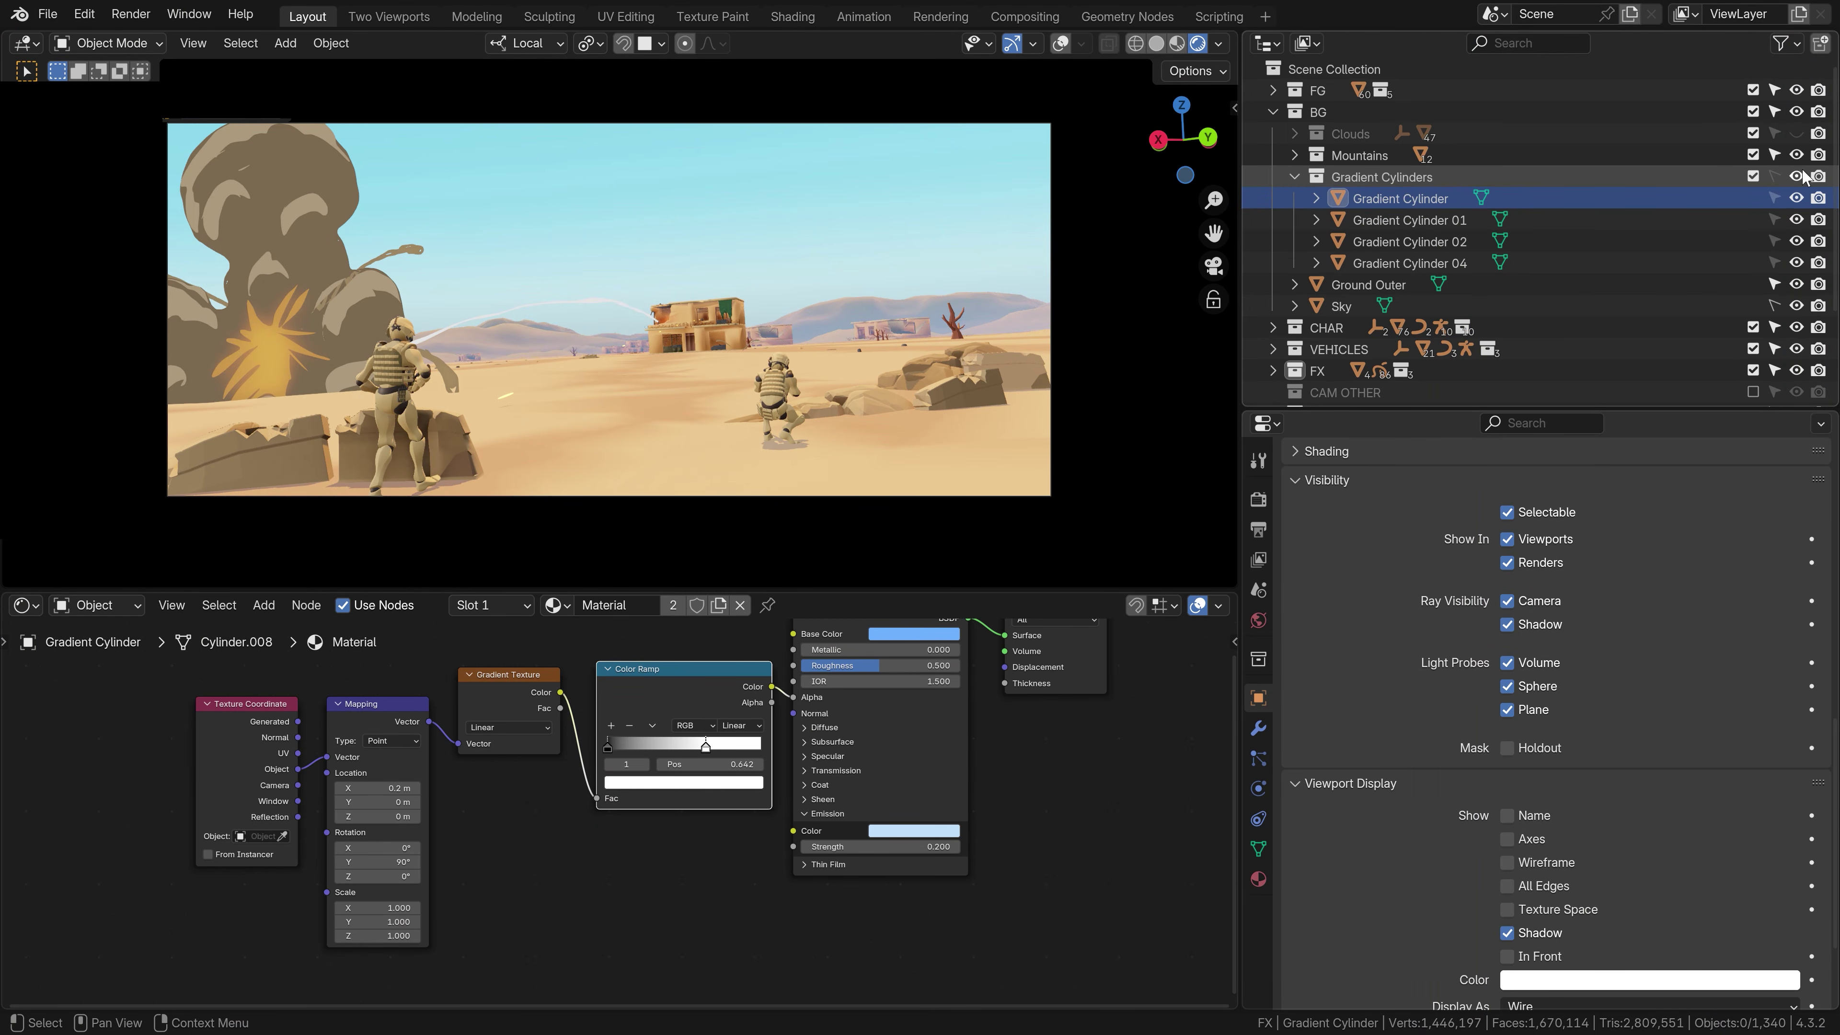
Delete the cylinder's top and bottom cap faces, create a new material for it and return to Object Mode
{"action": "key", "text": "KP_Decimal"}
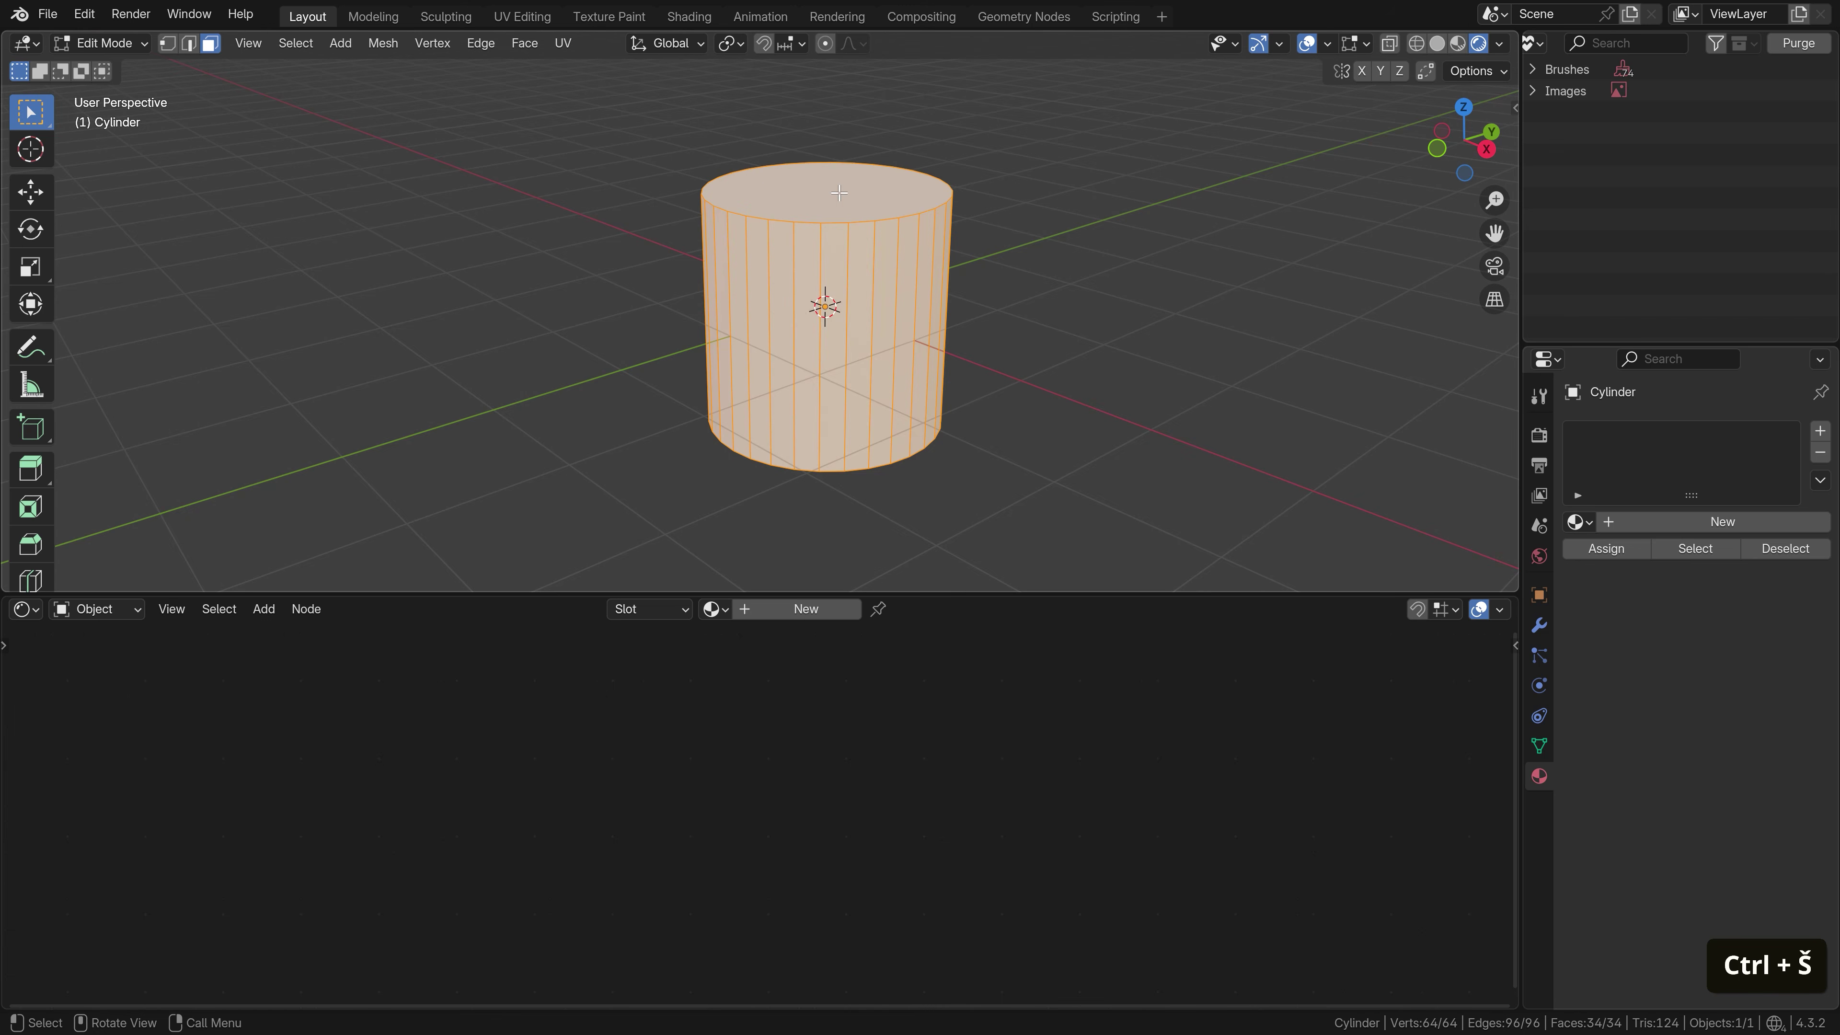
{"action": "middle_click_drag", "start_coordinate": [821, 308], "coordinate": [902, 418]}
{"action": "left_click", "coordinate": [833, 419], "text": "shift"}
{"action": "key", "text": "Delete"}
{"action": "left_click", "coordinate": [796, 609]}
{"action": "key", "text": "Tab"}
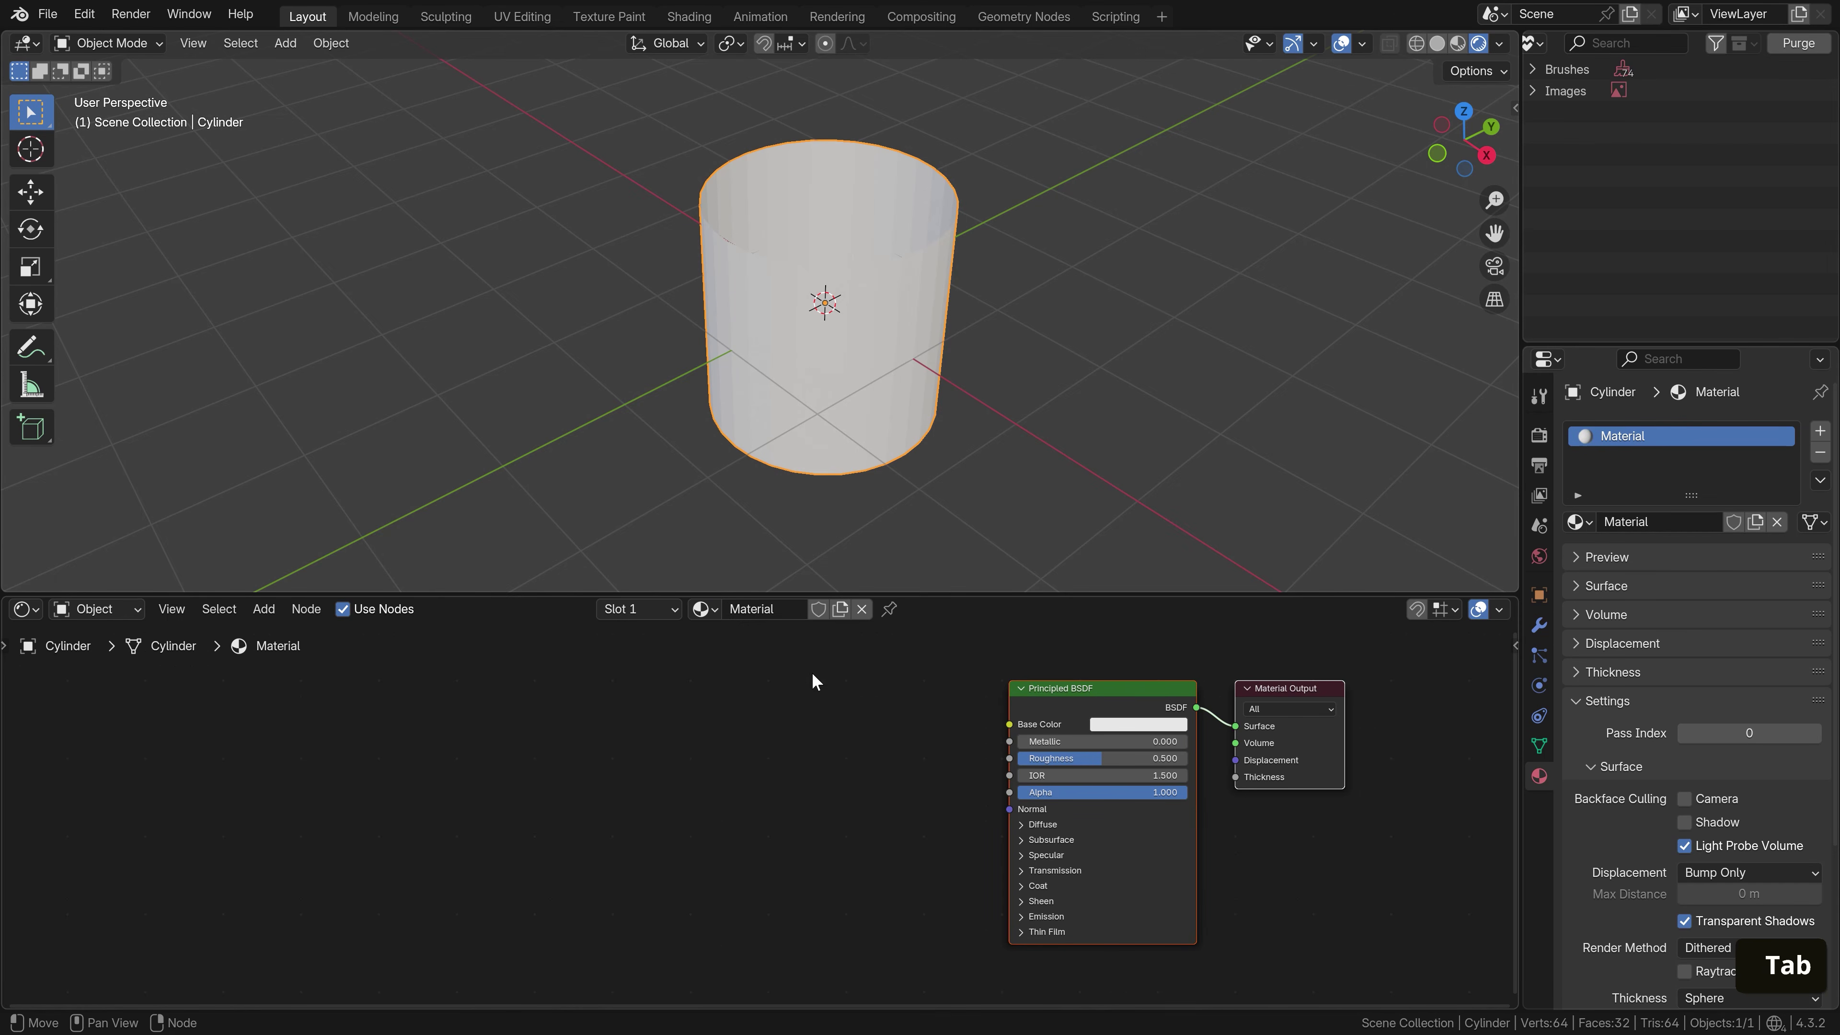
Add a Gradient Texture node to the cylinder's material and link its Color output to the Principled BSDF's Alpha
{"action": "key", "text": "shift+a"}
{"action": "type", "text": "grad"}
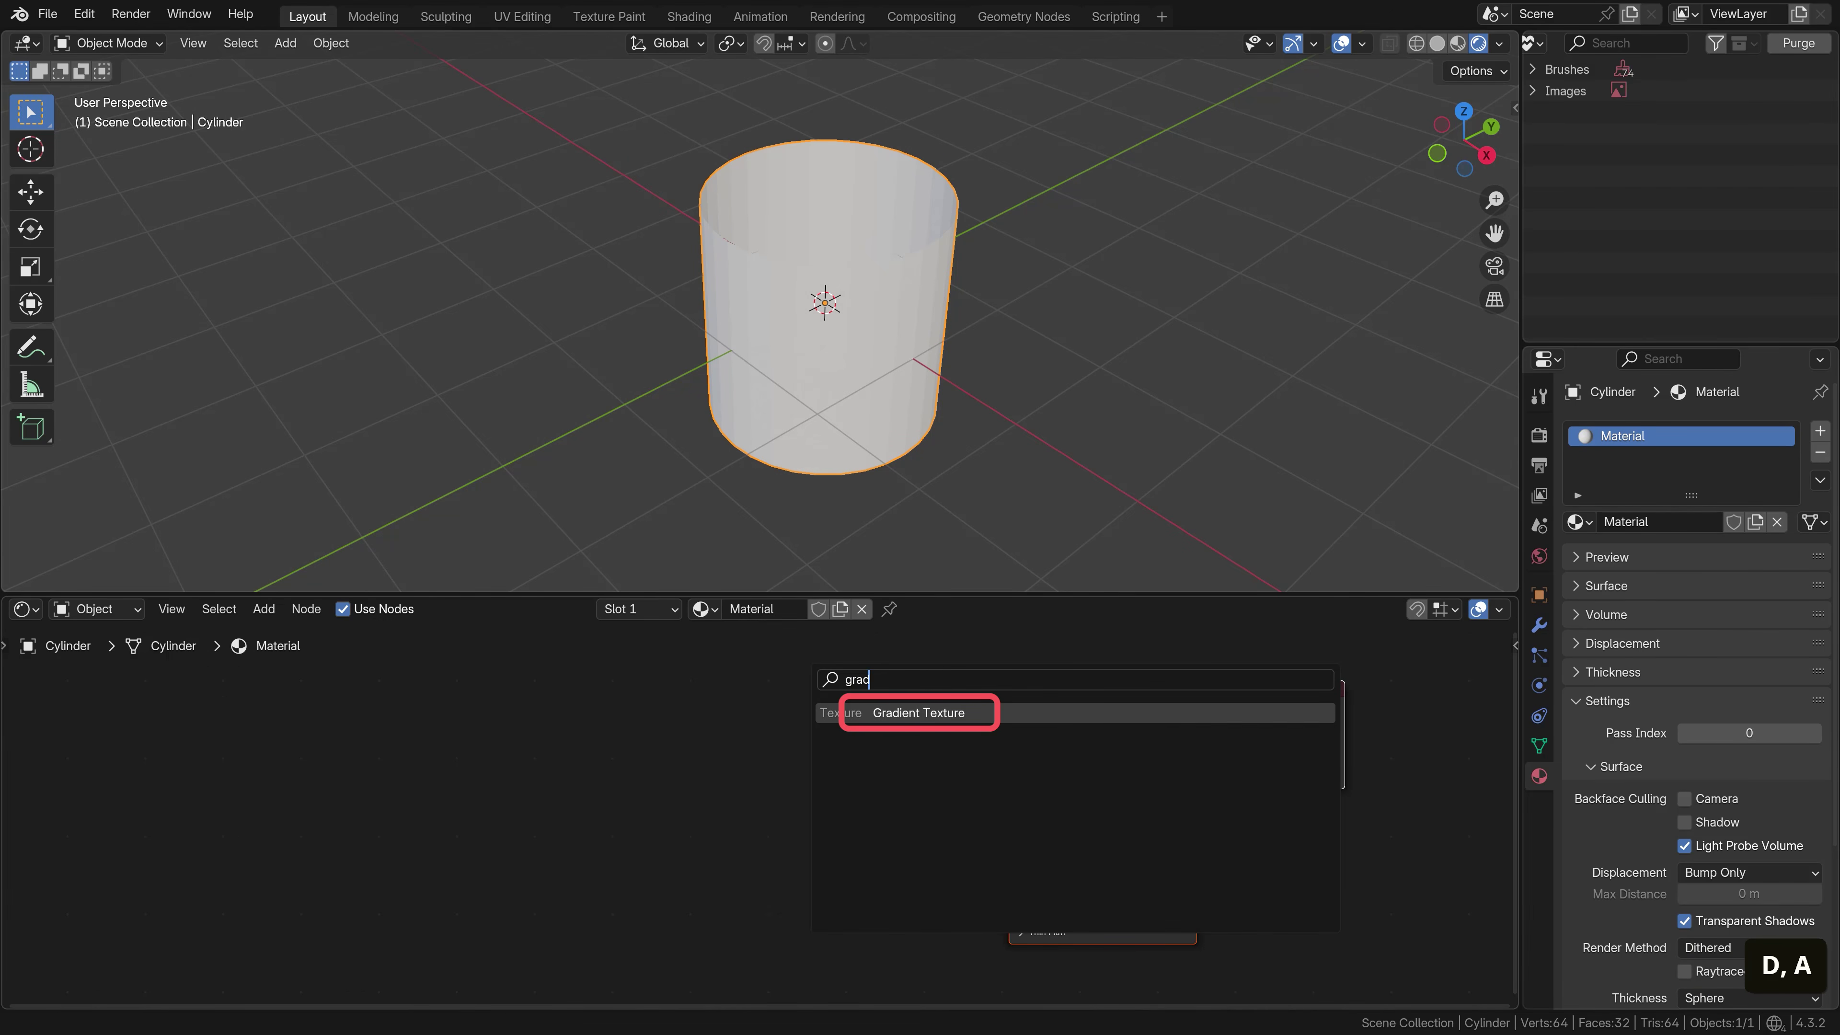
{"action": "key", "text": "Return"}
{"action": "left_click", "coordinate": [746, 705]}
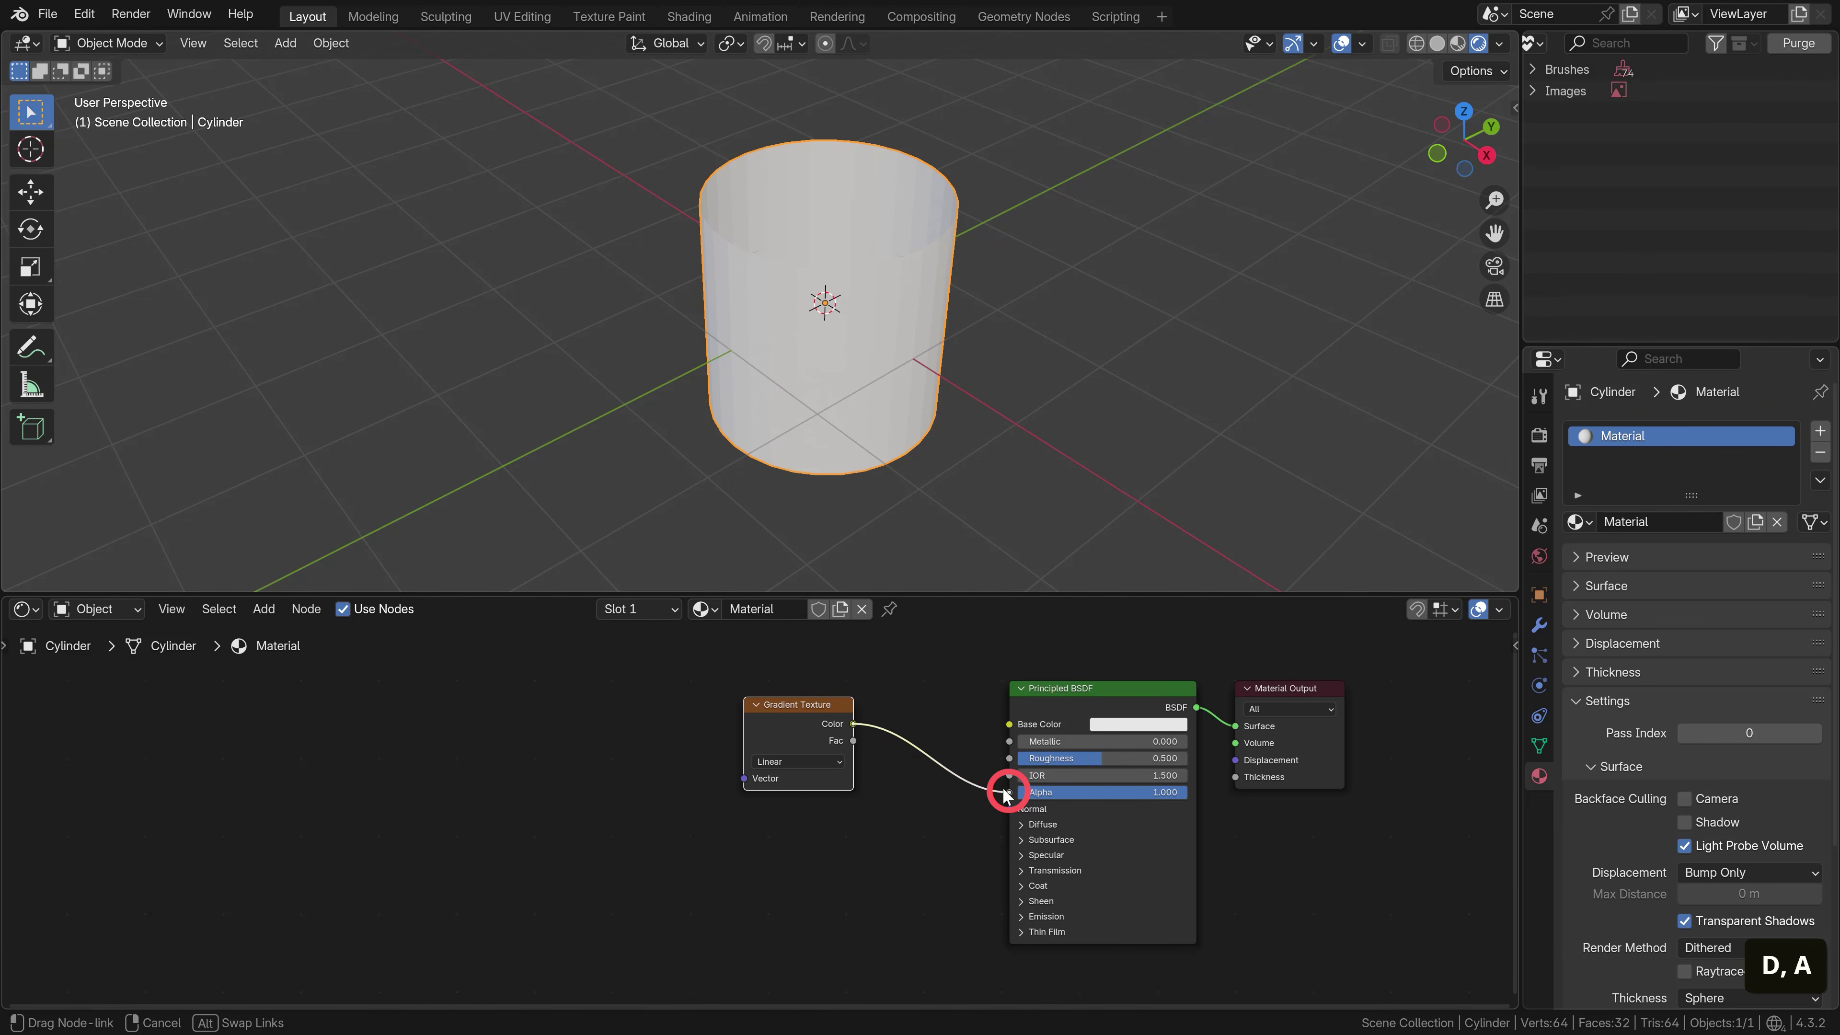
{"action": "left_click_drag", "start_coordinate": [1005, 794], "coordinate": [1009, 792]}
Set the material's render method to Blended, shade the cylinder smooth and deselect it
{"action": "scroll", "coordinate": [1834, 600], "scroll_direction": "down", "scroll_amount": 4}
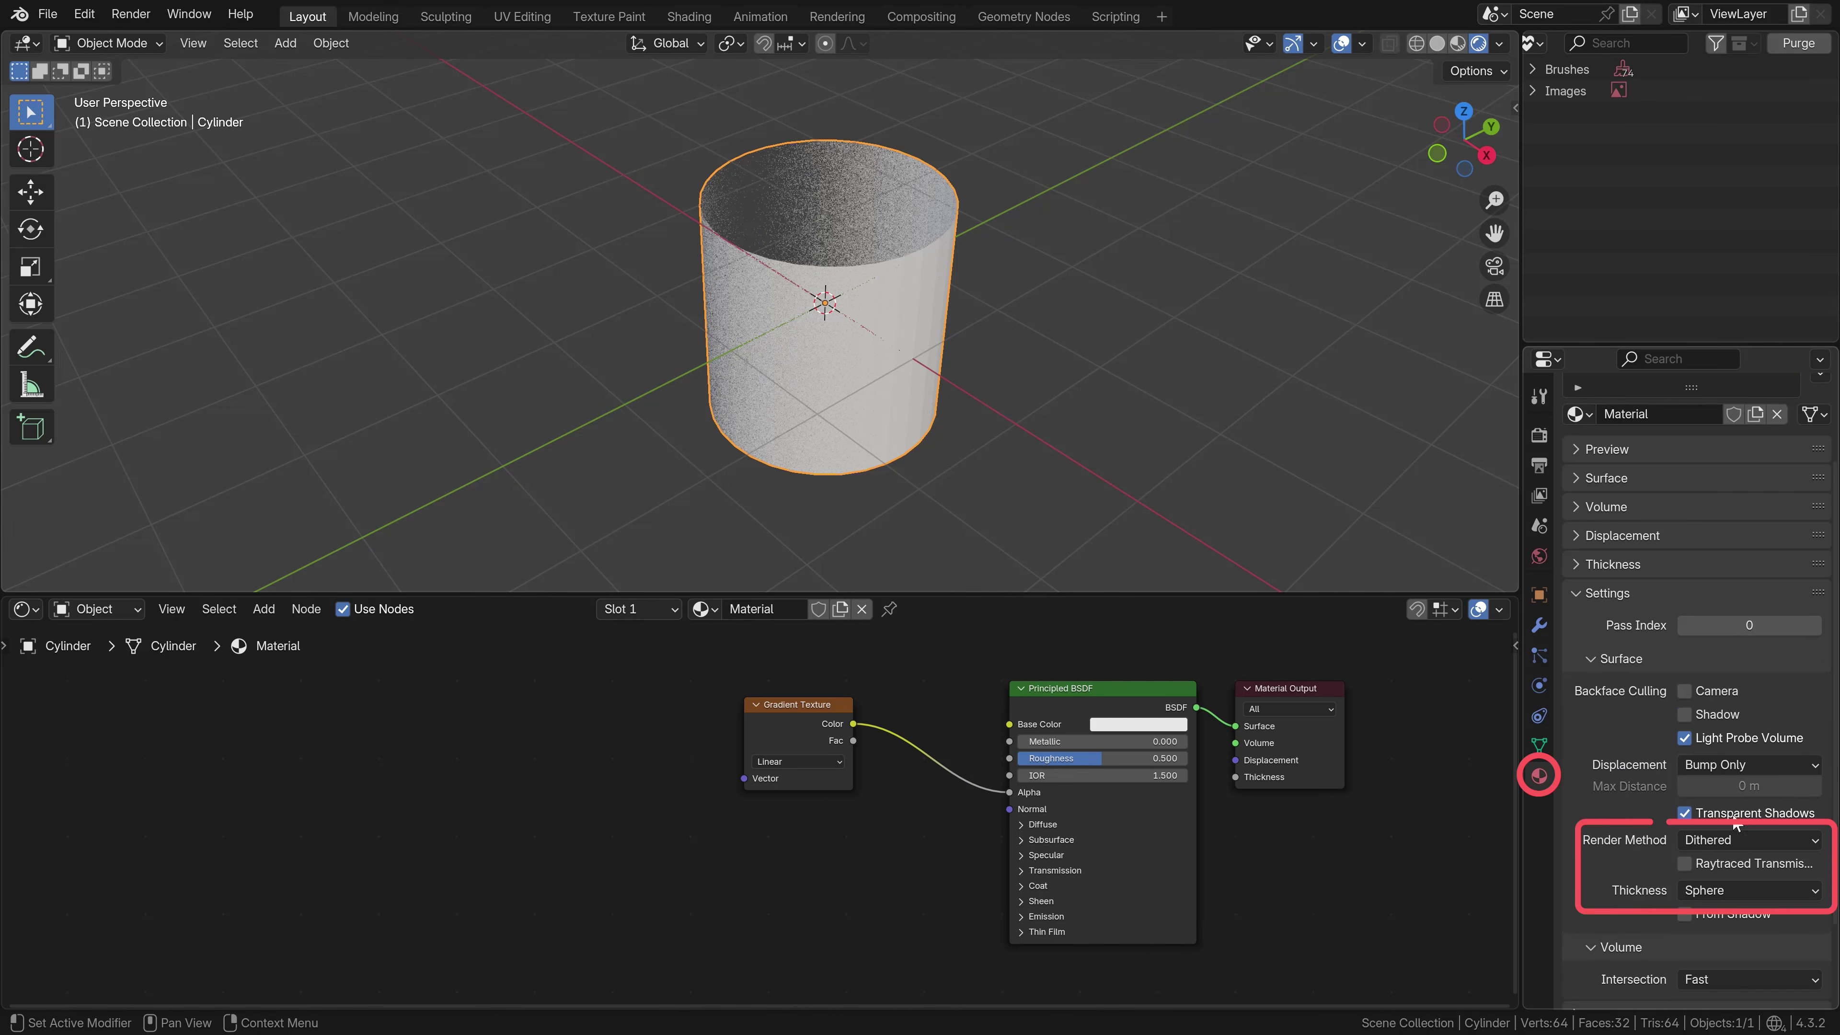
{"action": "left_click", "coordinate": [1716, 840]}
{"action": "left_click", "coordinate": [1721, 887]}
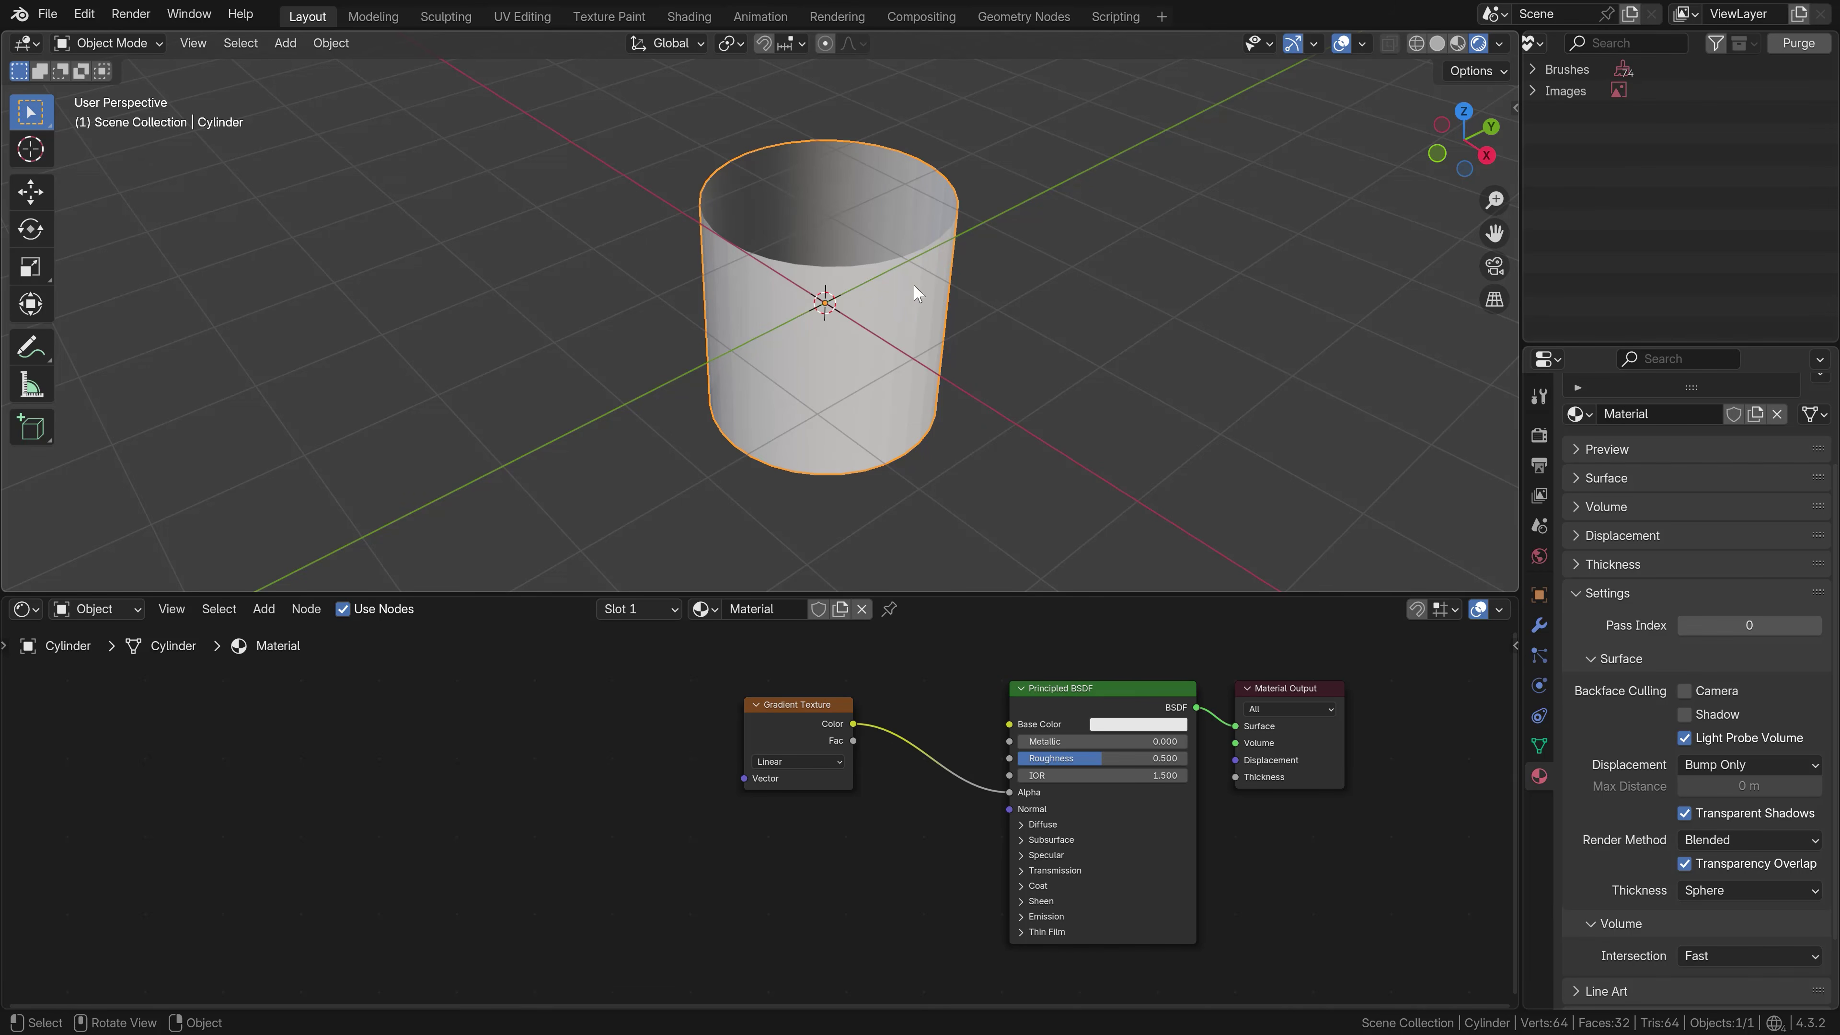
{"action": "right_click", "coordinate": [899, 288]}
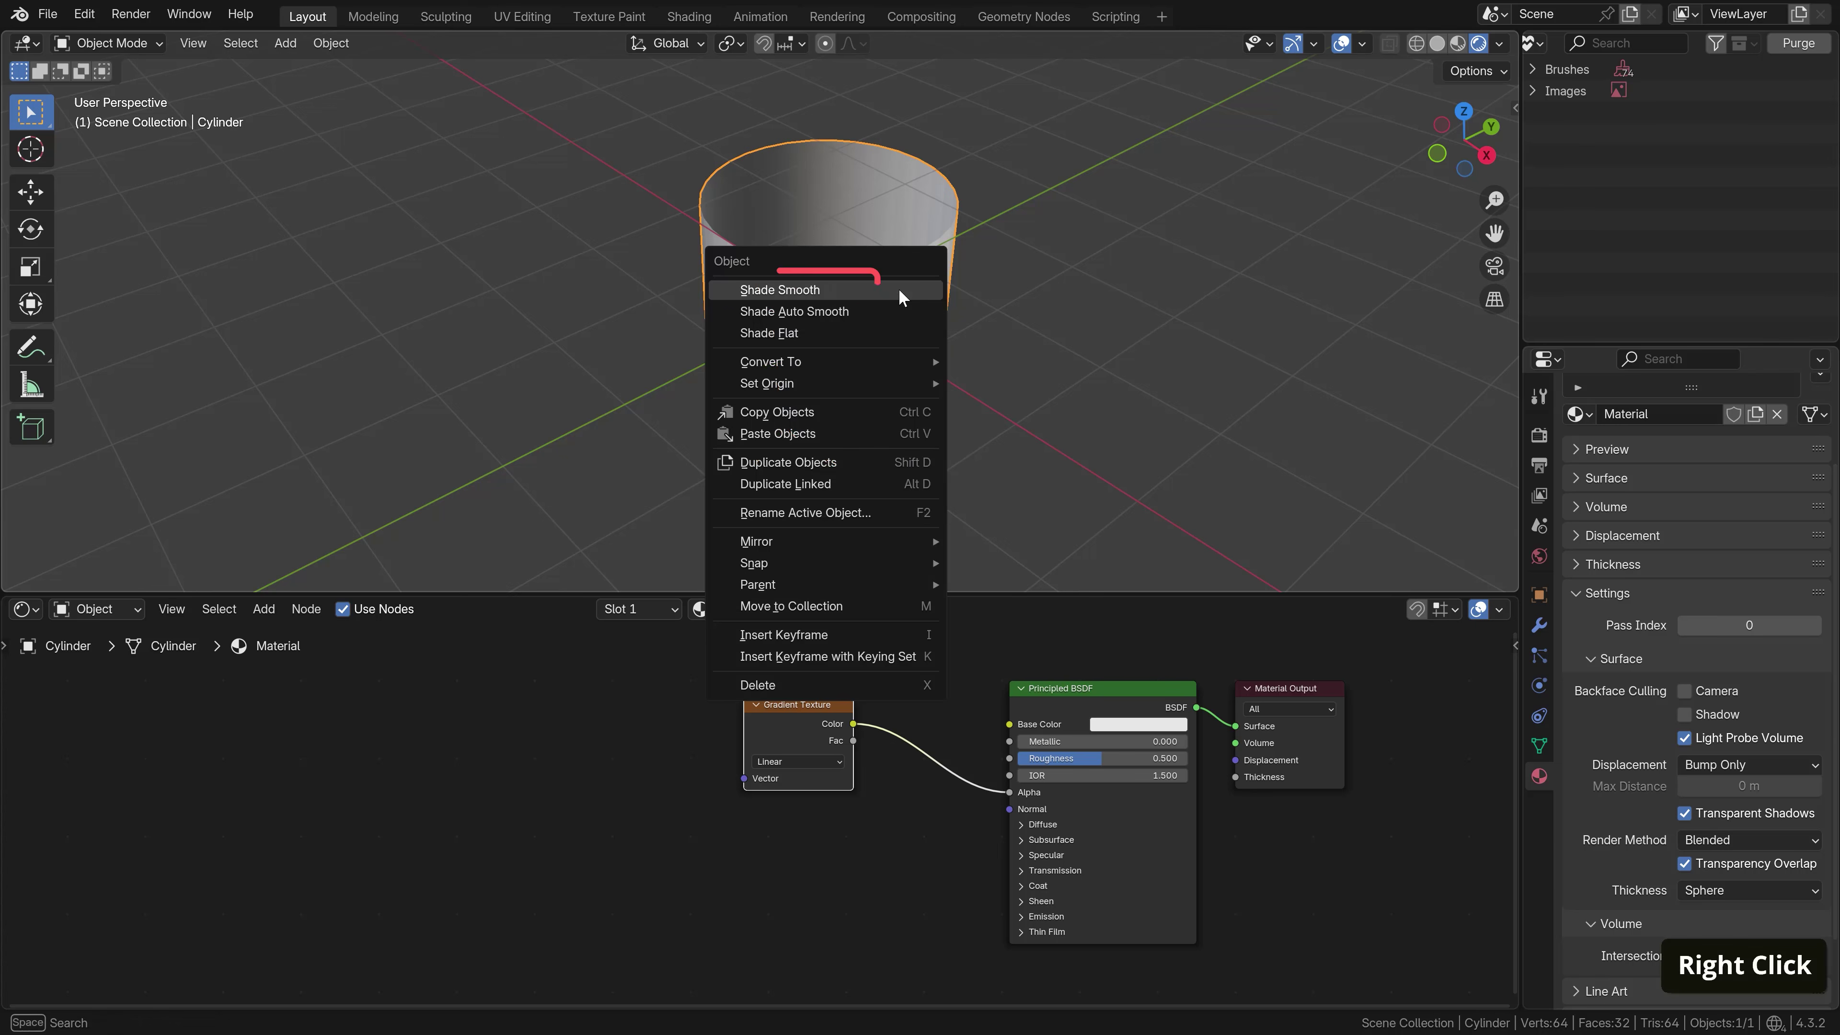
{"action": "left_click", "coordinate": [898, 289]}
{"action": "left_click", "coordinate": [1079, 255]}
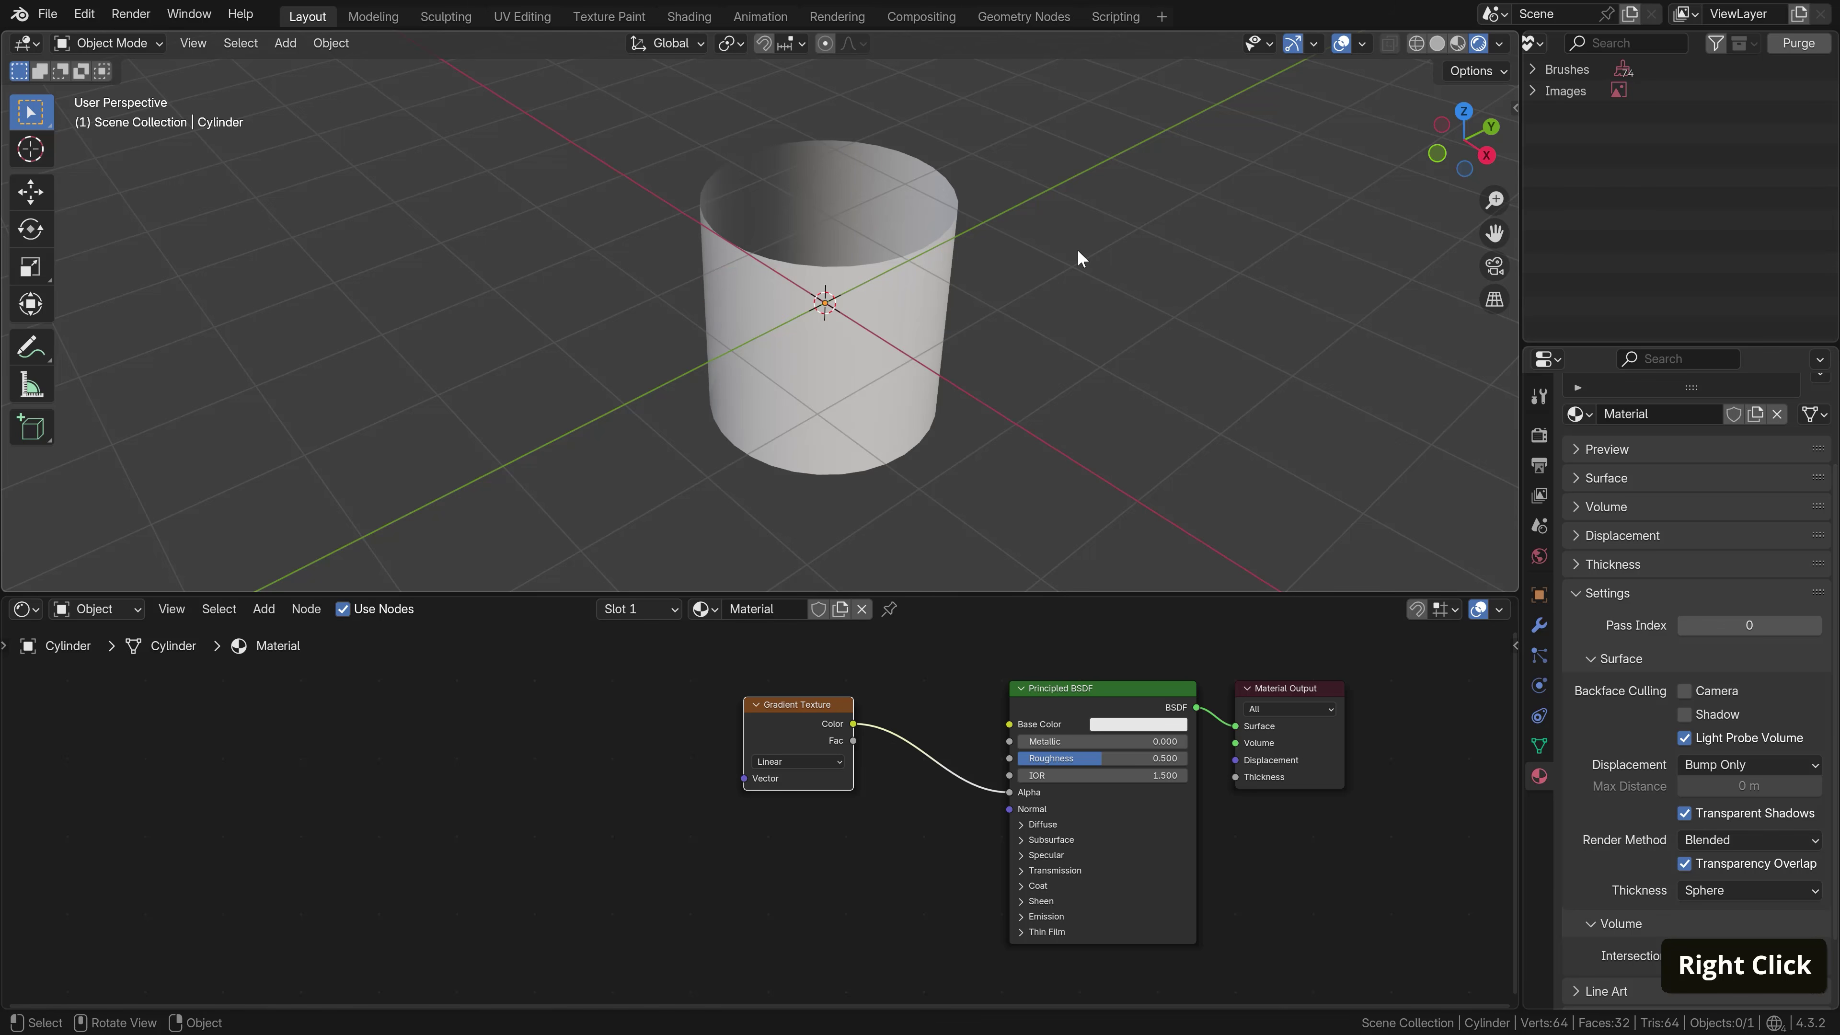
Add Mapping and Texture Coordinate nodes, linking the Object output through Mapping into the Gradient Texture's Vector input
{"action": "key", "text": "shift+a"}
{"action": "type", "text": "map"}
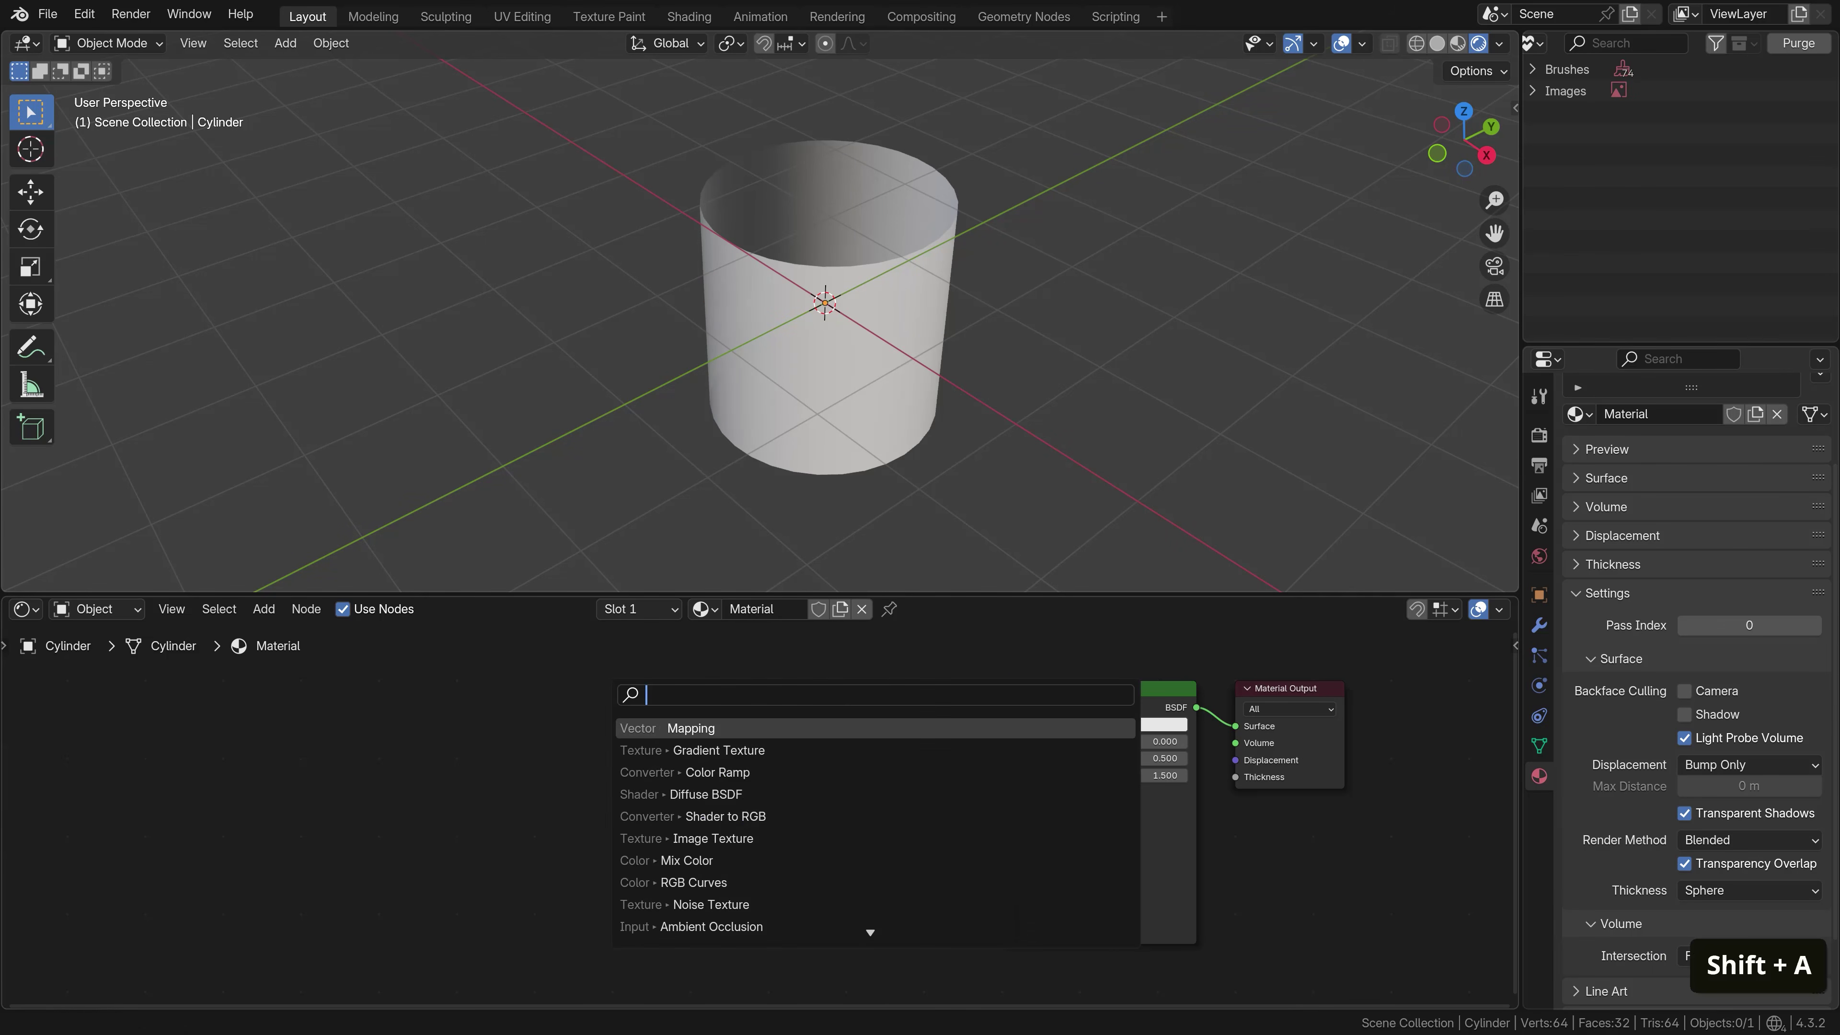
{"action": "key", "text": "Return"}
{"action": "left_click", "coordinate": [553, 707]}
{"action": "key", "text": "shift+a"}
{"action": "type", "text": "coo"}
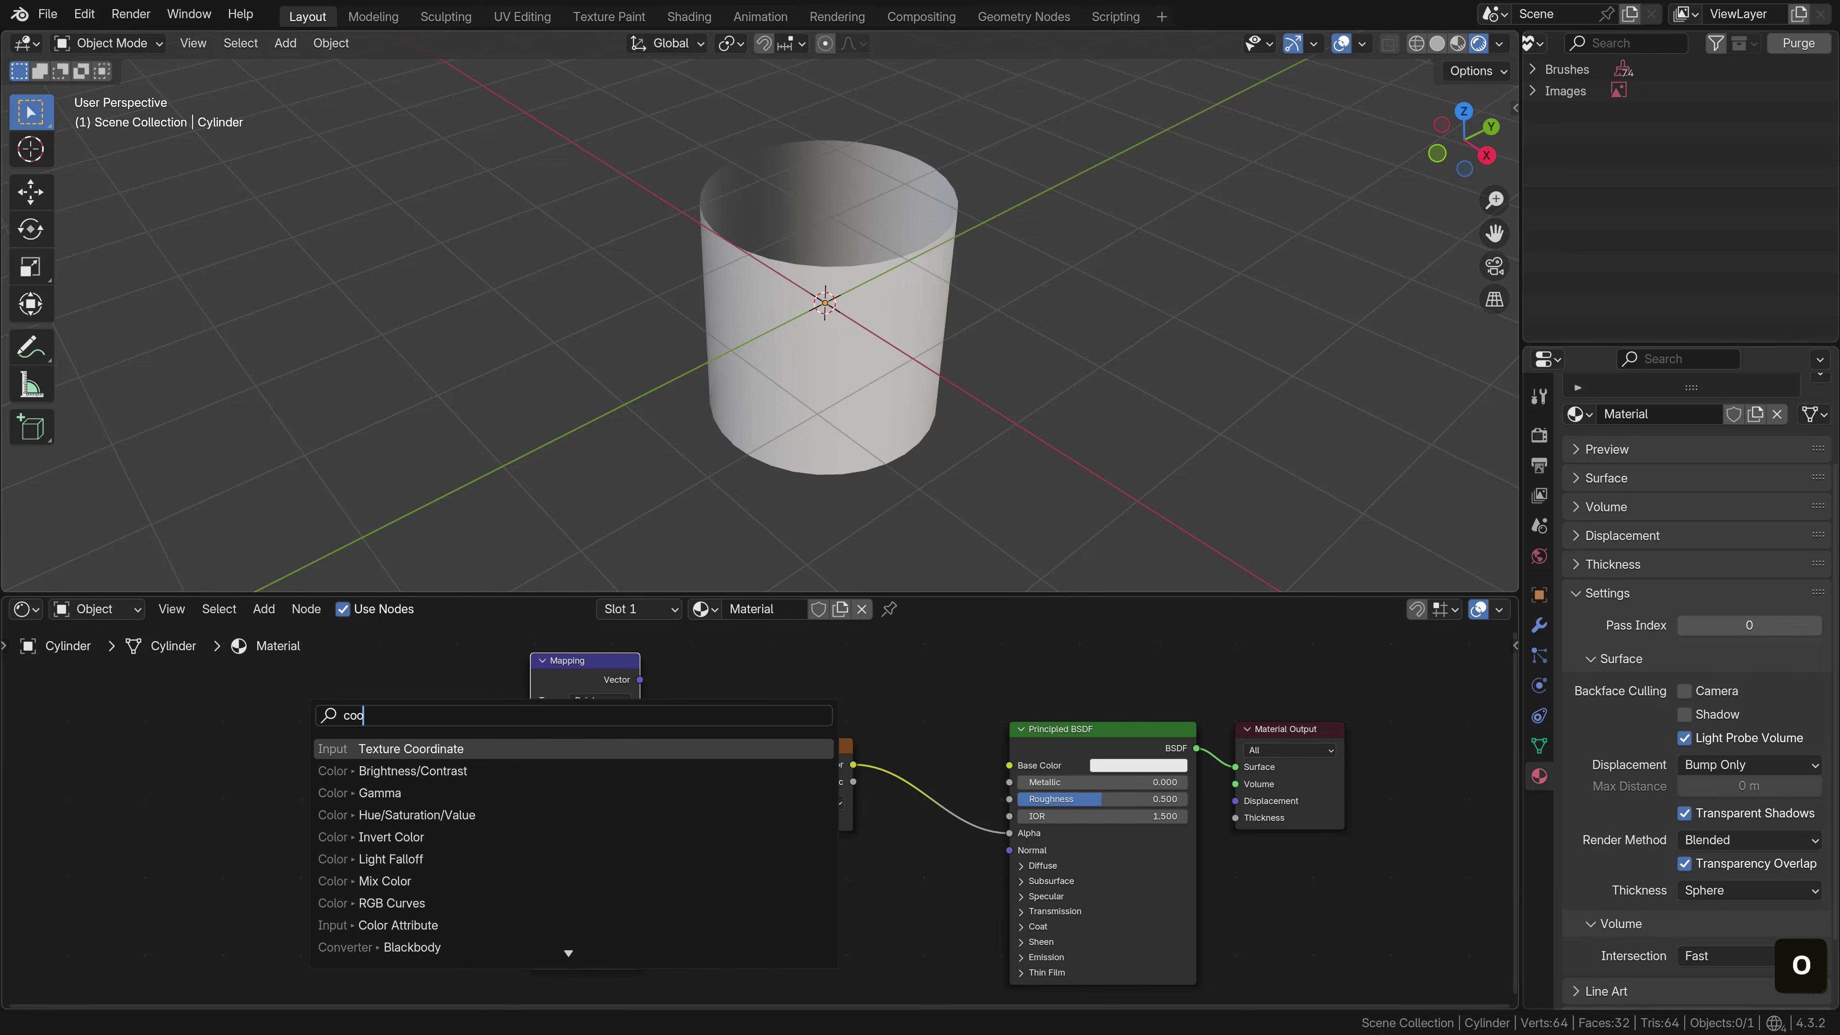
{"action": "left_click", "coordinate": [406, 750]}
{"action": "left_click", "coordinate": [457, 807]}
{"action": "left_click_drag", "start_coordinate": [533, 720], "coordinate": [532, 717]}
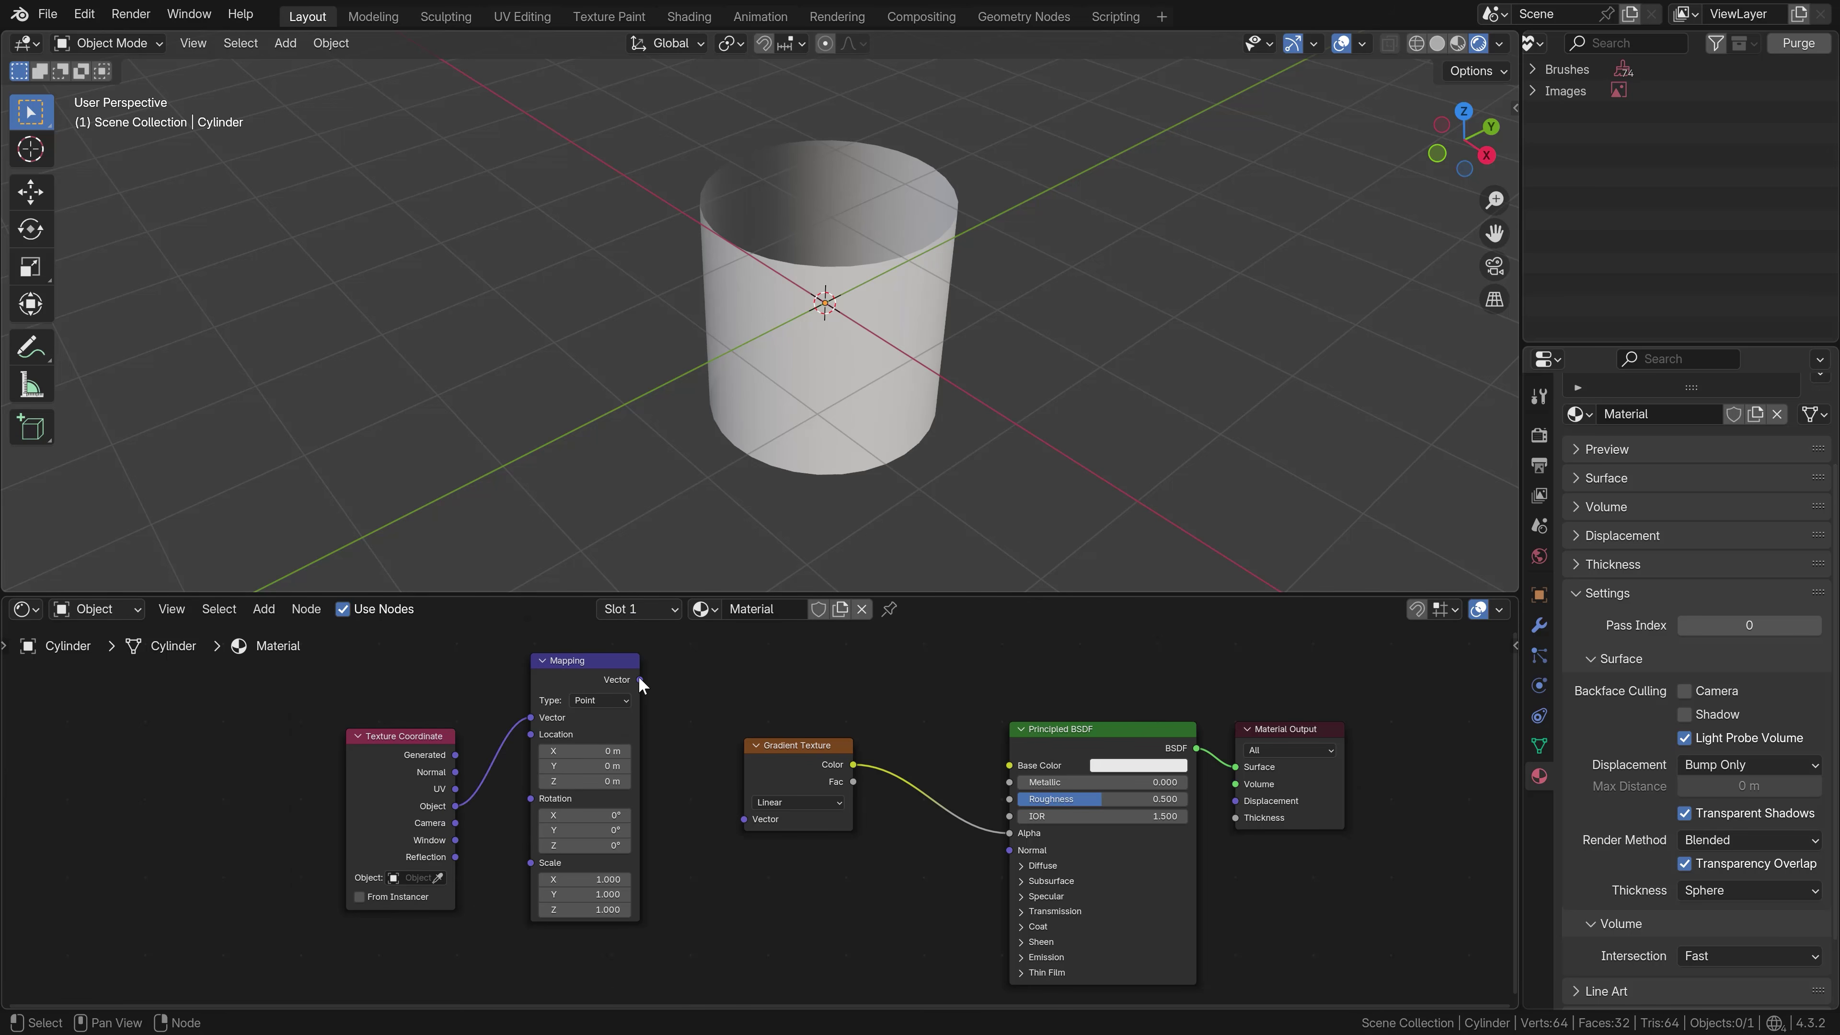
{"action": "left_click_drag", "start_coordinate": [639, 678], "coordinate": [744, 819]}
Set the Mapping node's Y rotation to -90° and its X location to about 0.19 m
{"action": "double_click", "coordinate": [585, 830]}
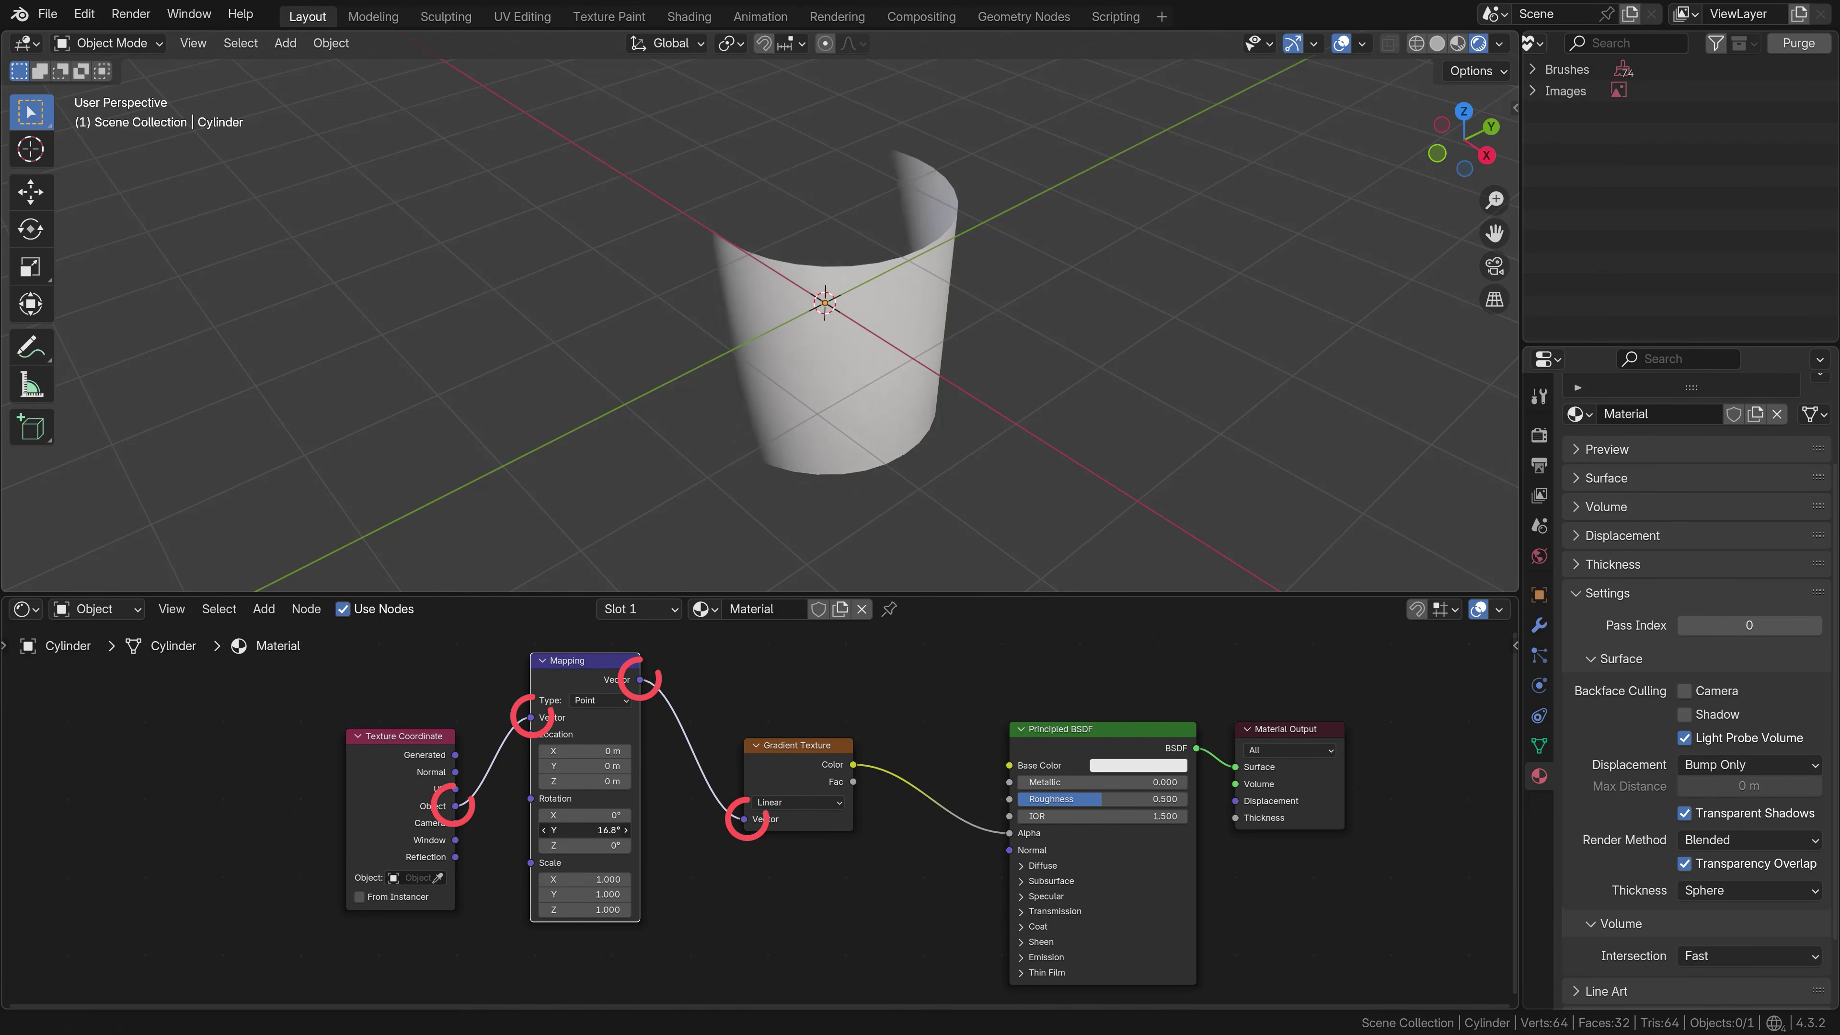
{"action": "type", "text": "6"}
{"action": "key", "text": "minus"}
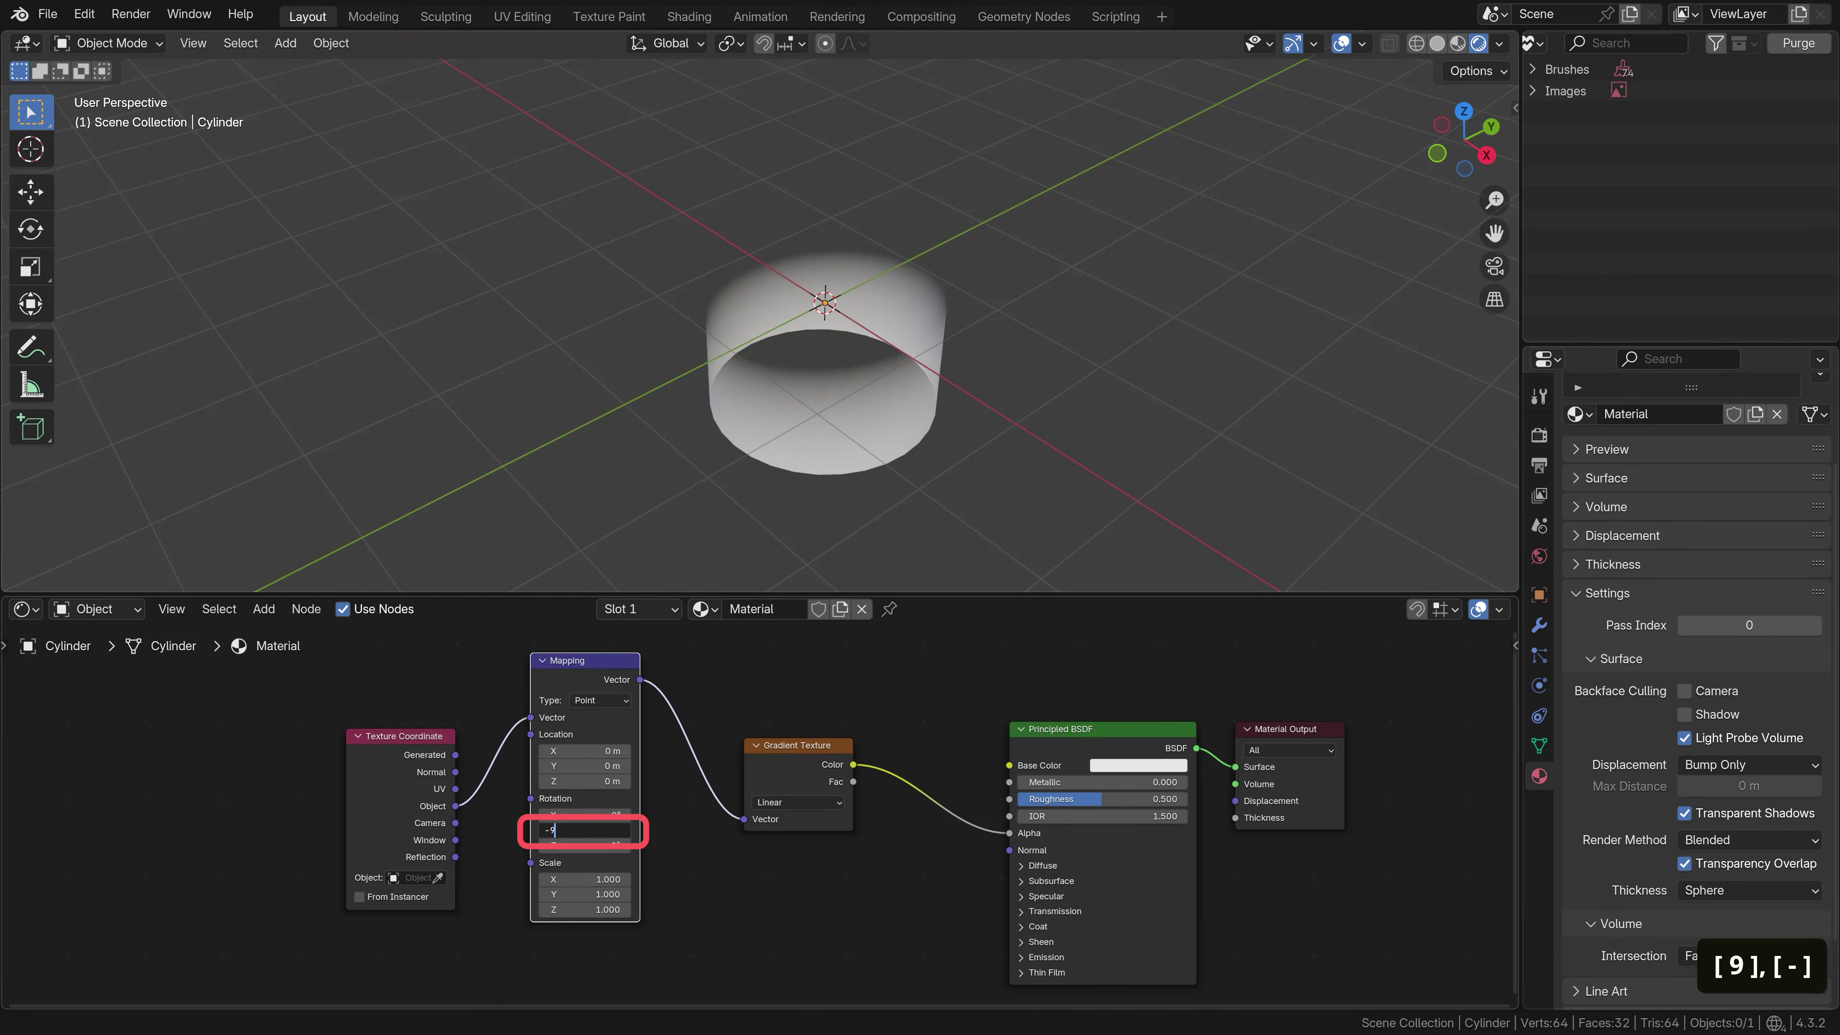
{"action": "type", "text": "0"}
{"action": "key", "text": "Return"}
{"action": "left_click_drag", "start_coordinate": [593, 749], "coordinate": [616, 749], "text": "shift"}
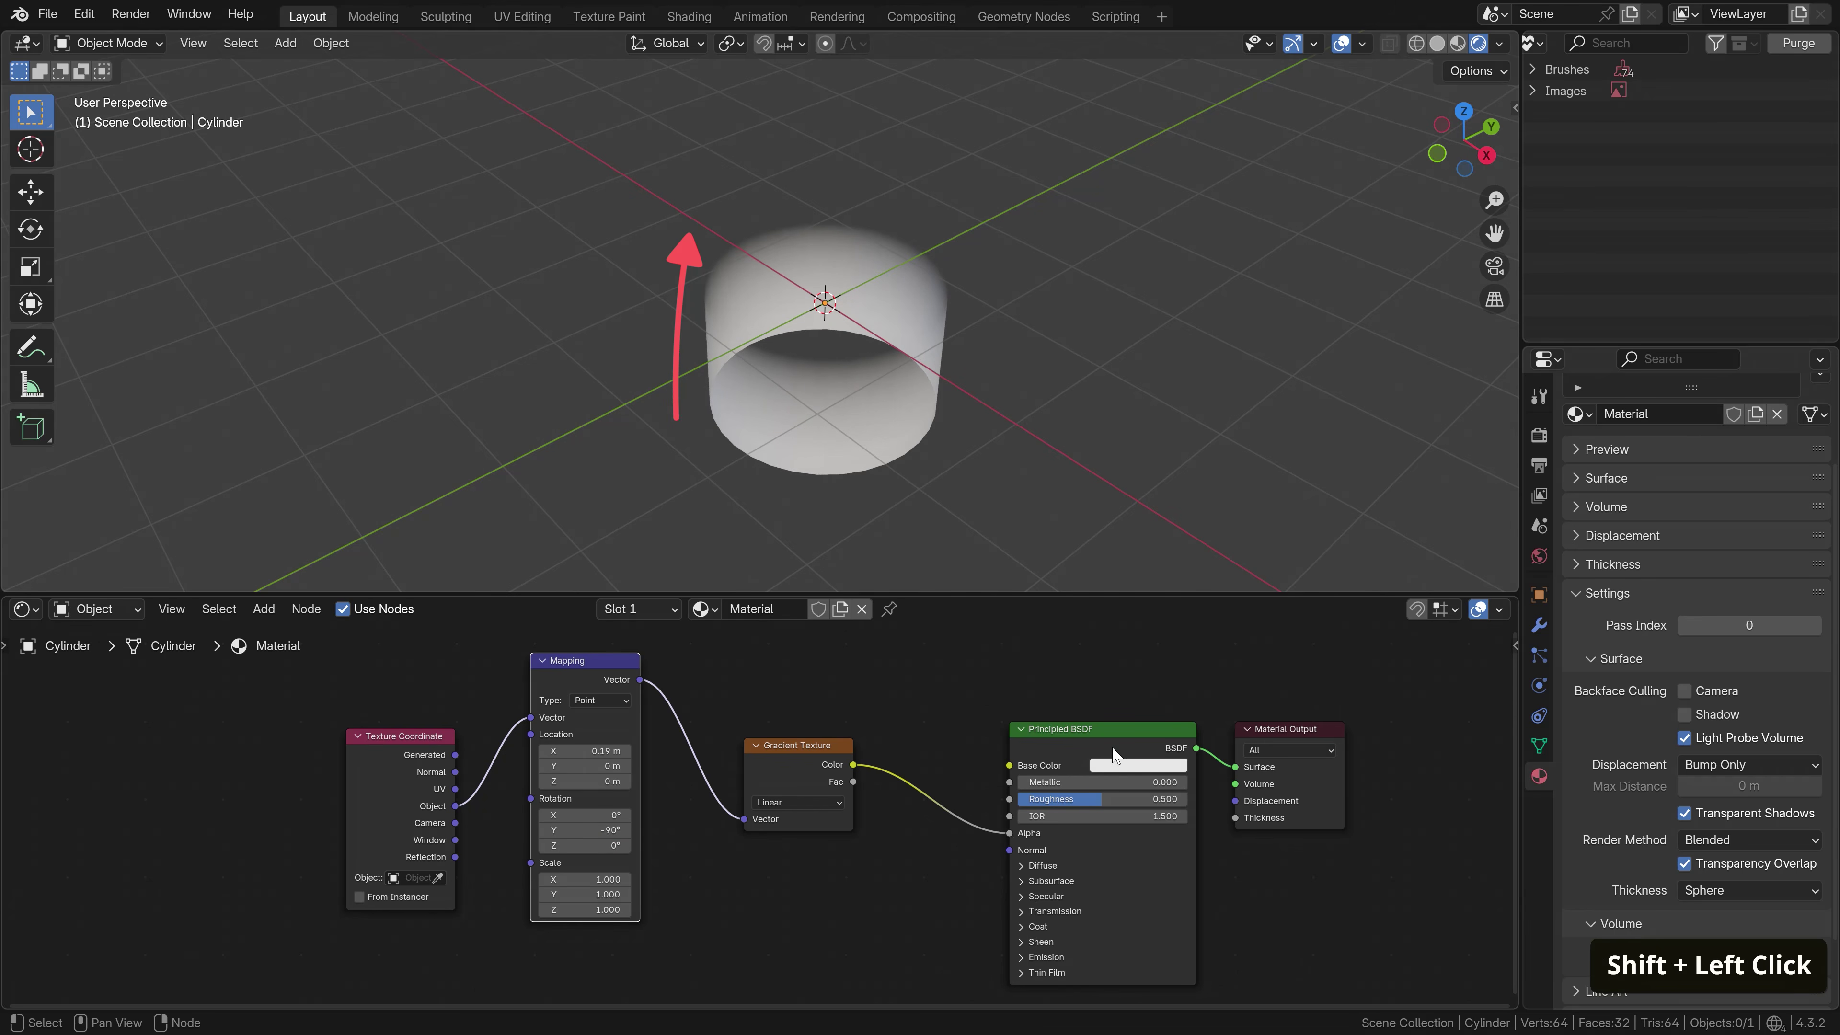
Give the Principled BSDF a light blue base color and scale the cylinder
{"action": "left_click", "coordinate": [1116, 760]}
{"action": "left_click", "coordinate": [1166, 560]}
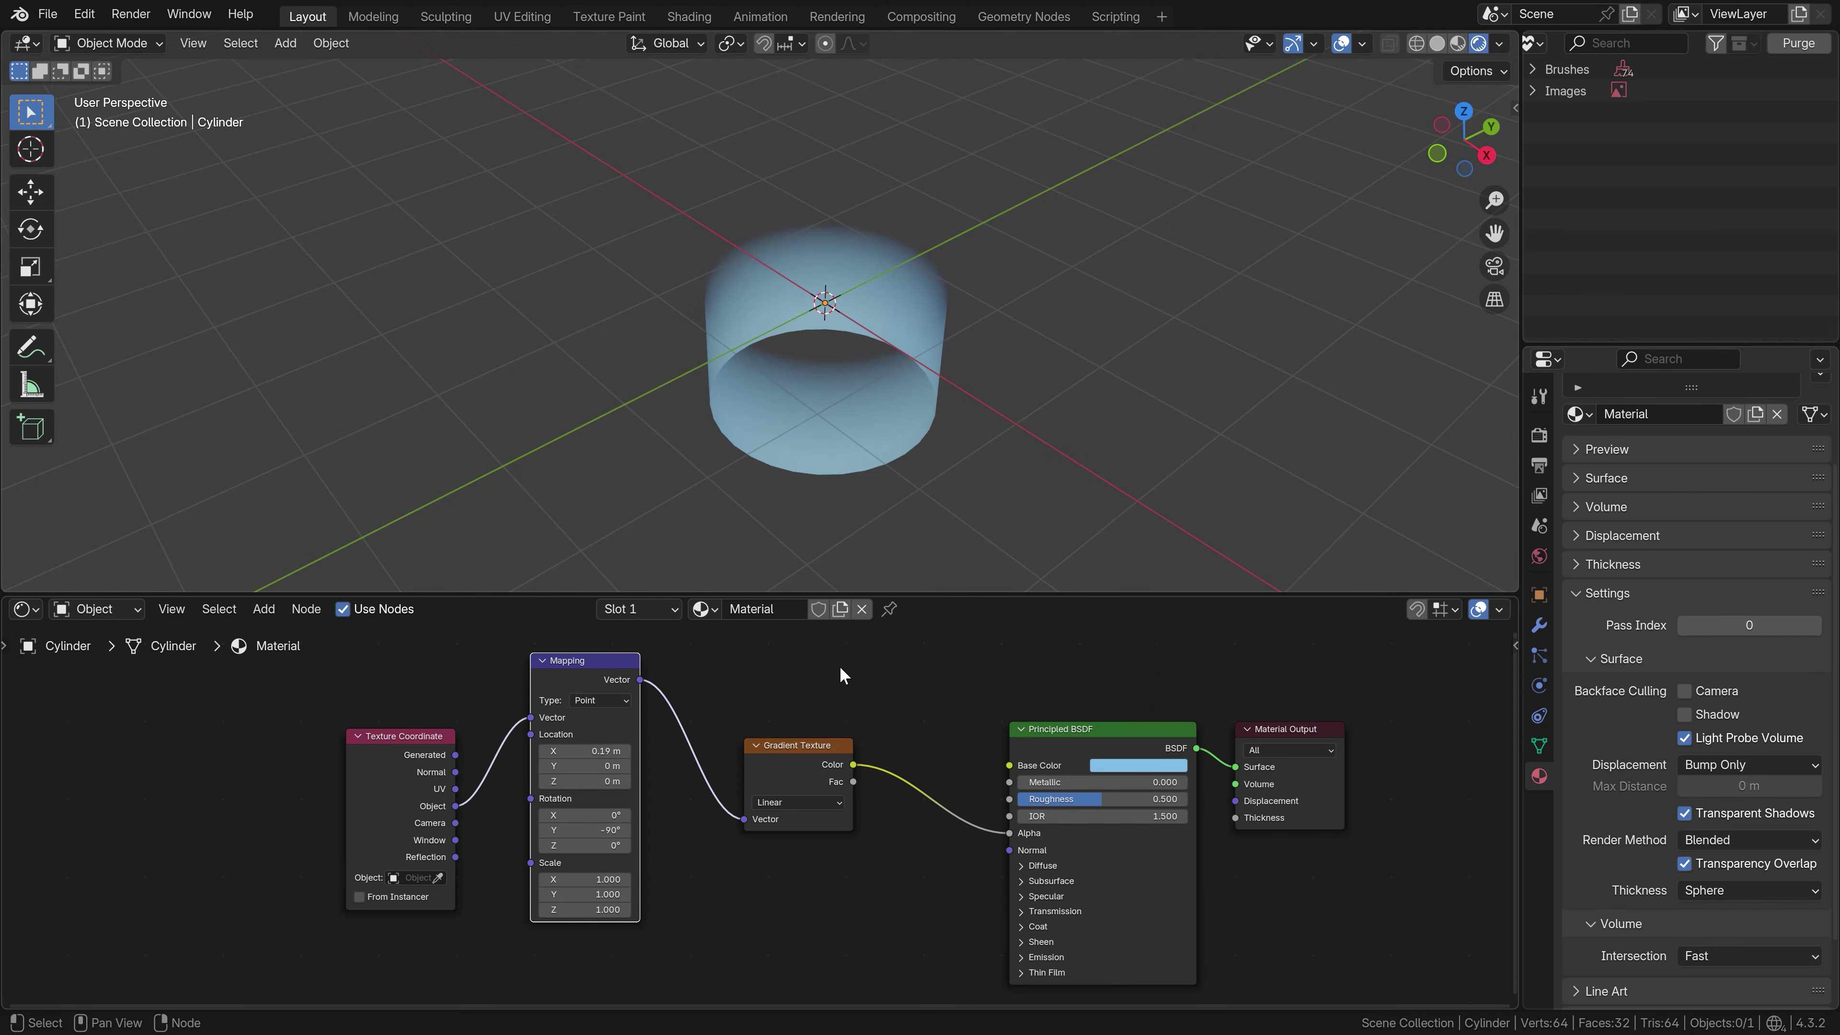
{"action": "left_click_drag", "start_coordinate": [1058, 728], "coordinate": [999, 677]}
{"action": "middle_click_drag", "start_coordinate": [725, 391], "coordinate": [829, 333]}
{"action": "left_click", "coordinate": [829, 332]}
{"action": "key", "text": "s"}
{"action": "left_click", "coordinate": [928, 298]}
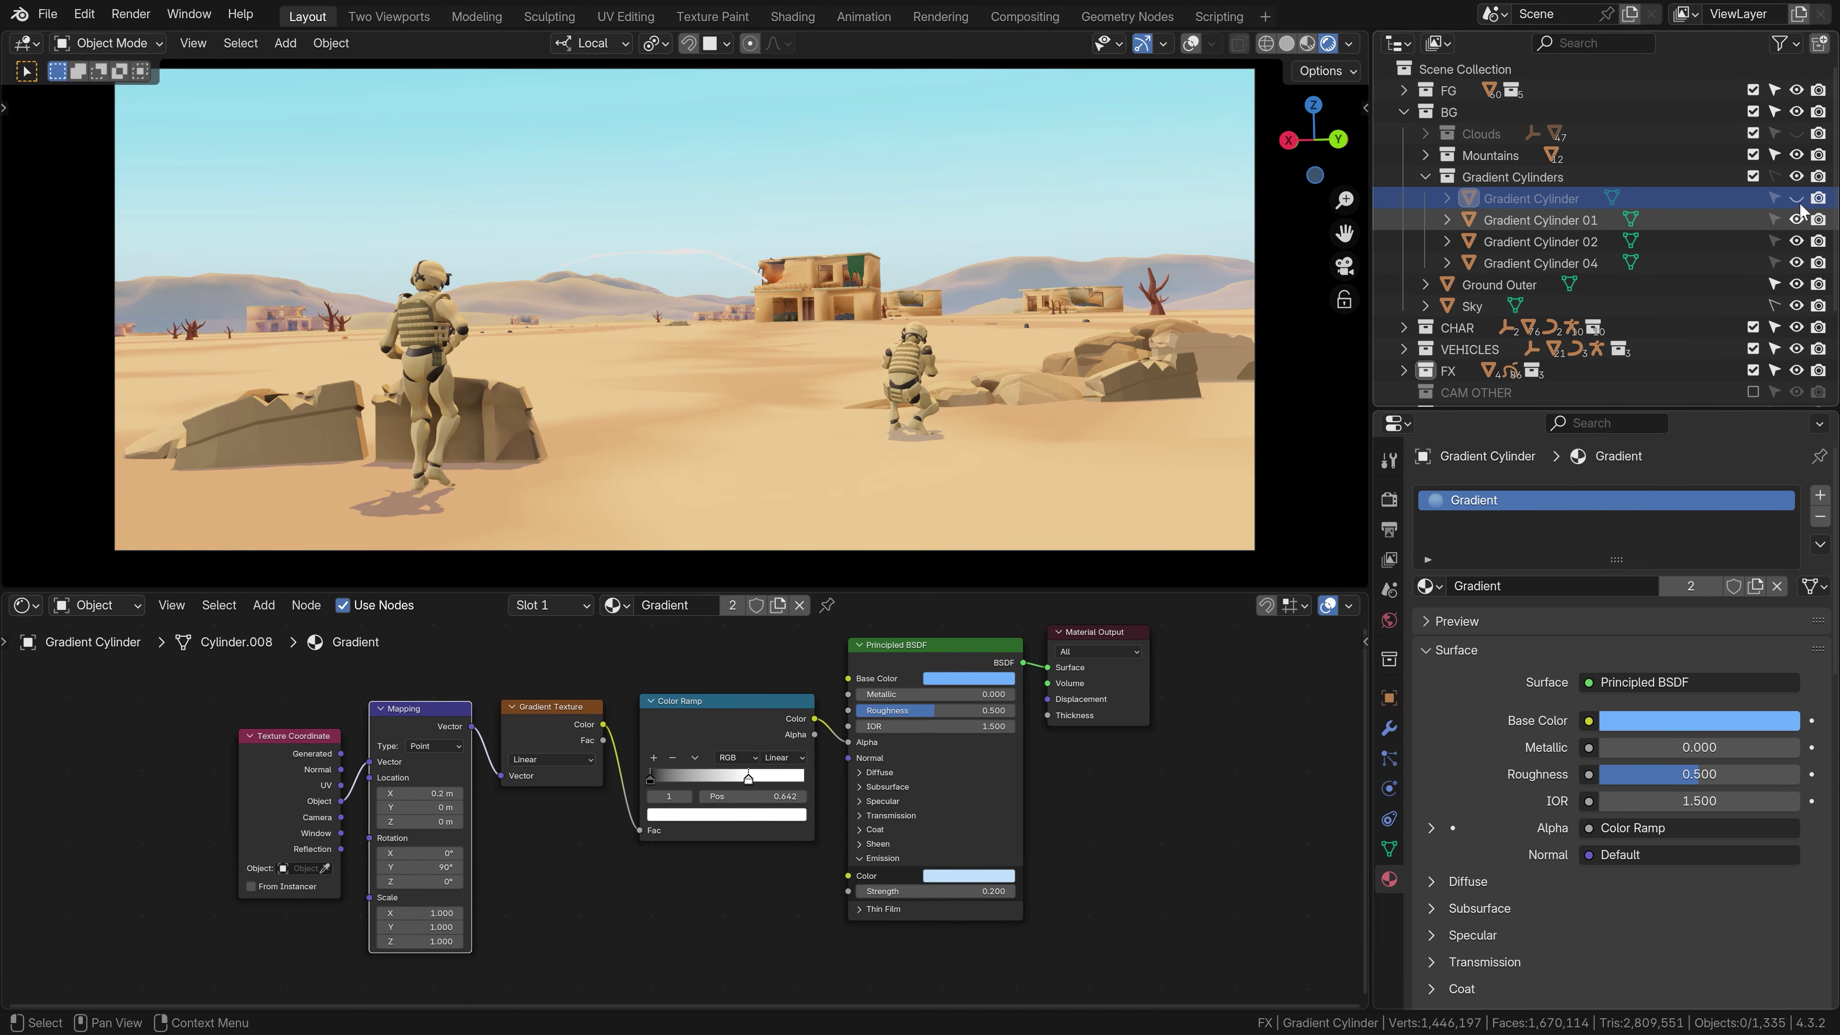
Switch the Gradient Cylinders collection's visibility off and on to compare the haze in the camera view
{"action": "left_click", "coordinate": [1797, 178]}
{"action": "left_click", "coordinate": [1796, 178]}
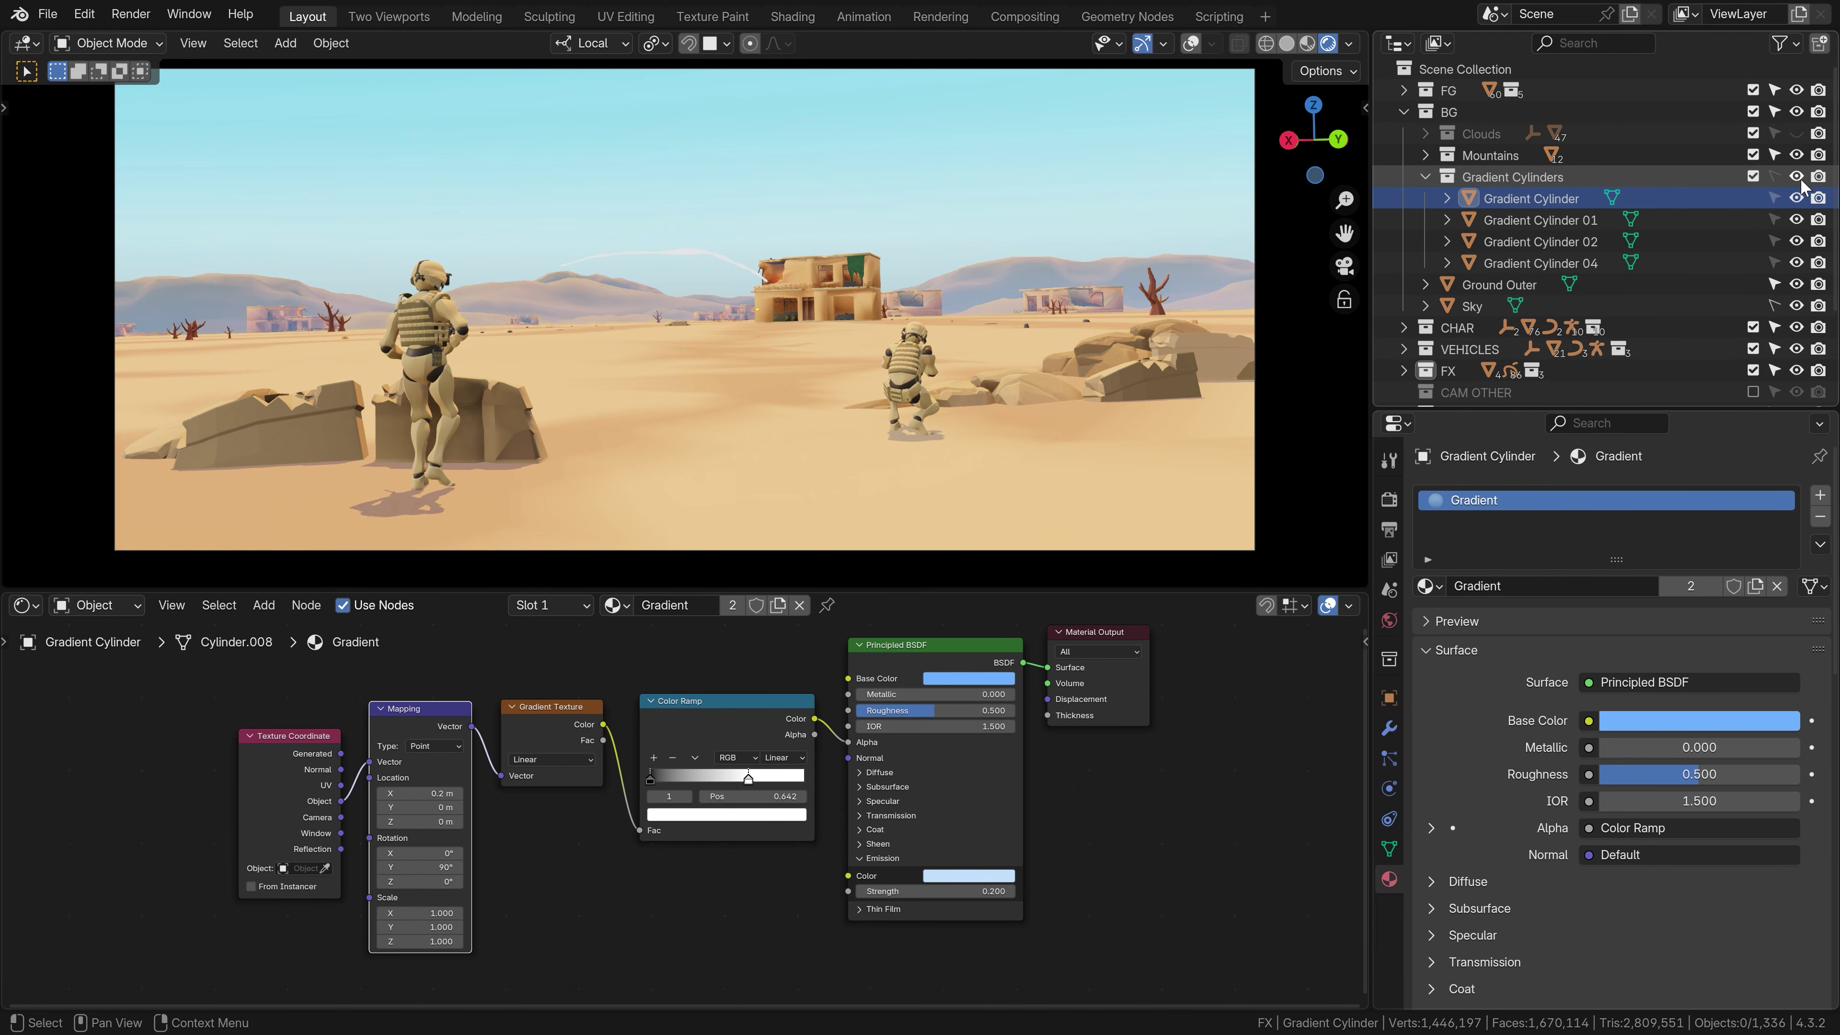
{"action": "left_click", "coordinate": [1797, 178]}
{"action": "left_click", "coordinate": [1797, 178]}
Examine the Sky dome from outside the desert scene along with the Gradient Texture node in its material
{"action": "middle_click", "coordinate": [946, 301]}
{"action": "scroll", "coordinate": [947, 302], "scroll_direction": "down", "scroll_amount": 8}
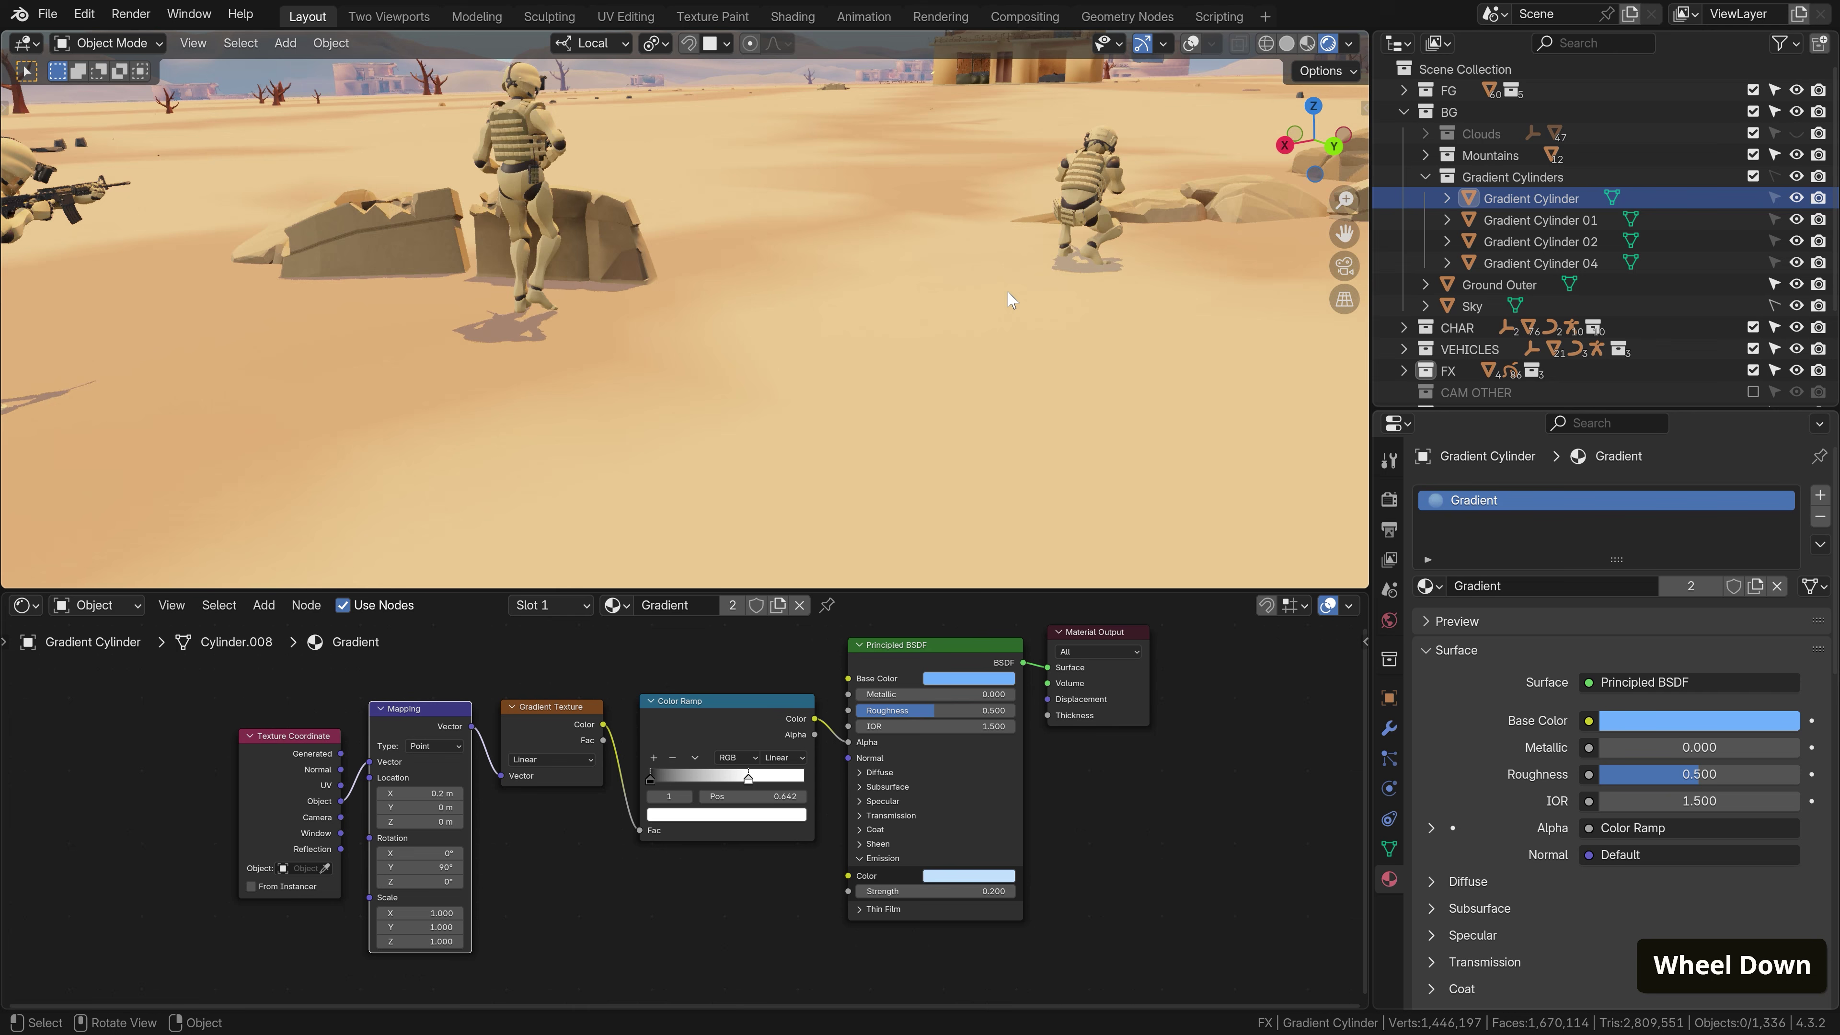
{"action": "left_click", "coordinate": [1512, 176]}
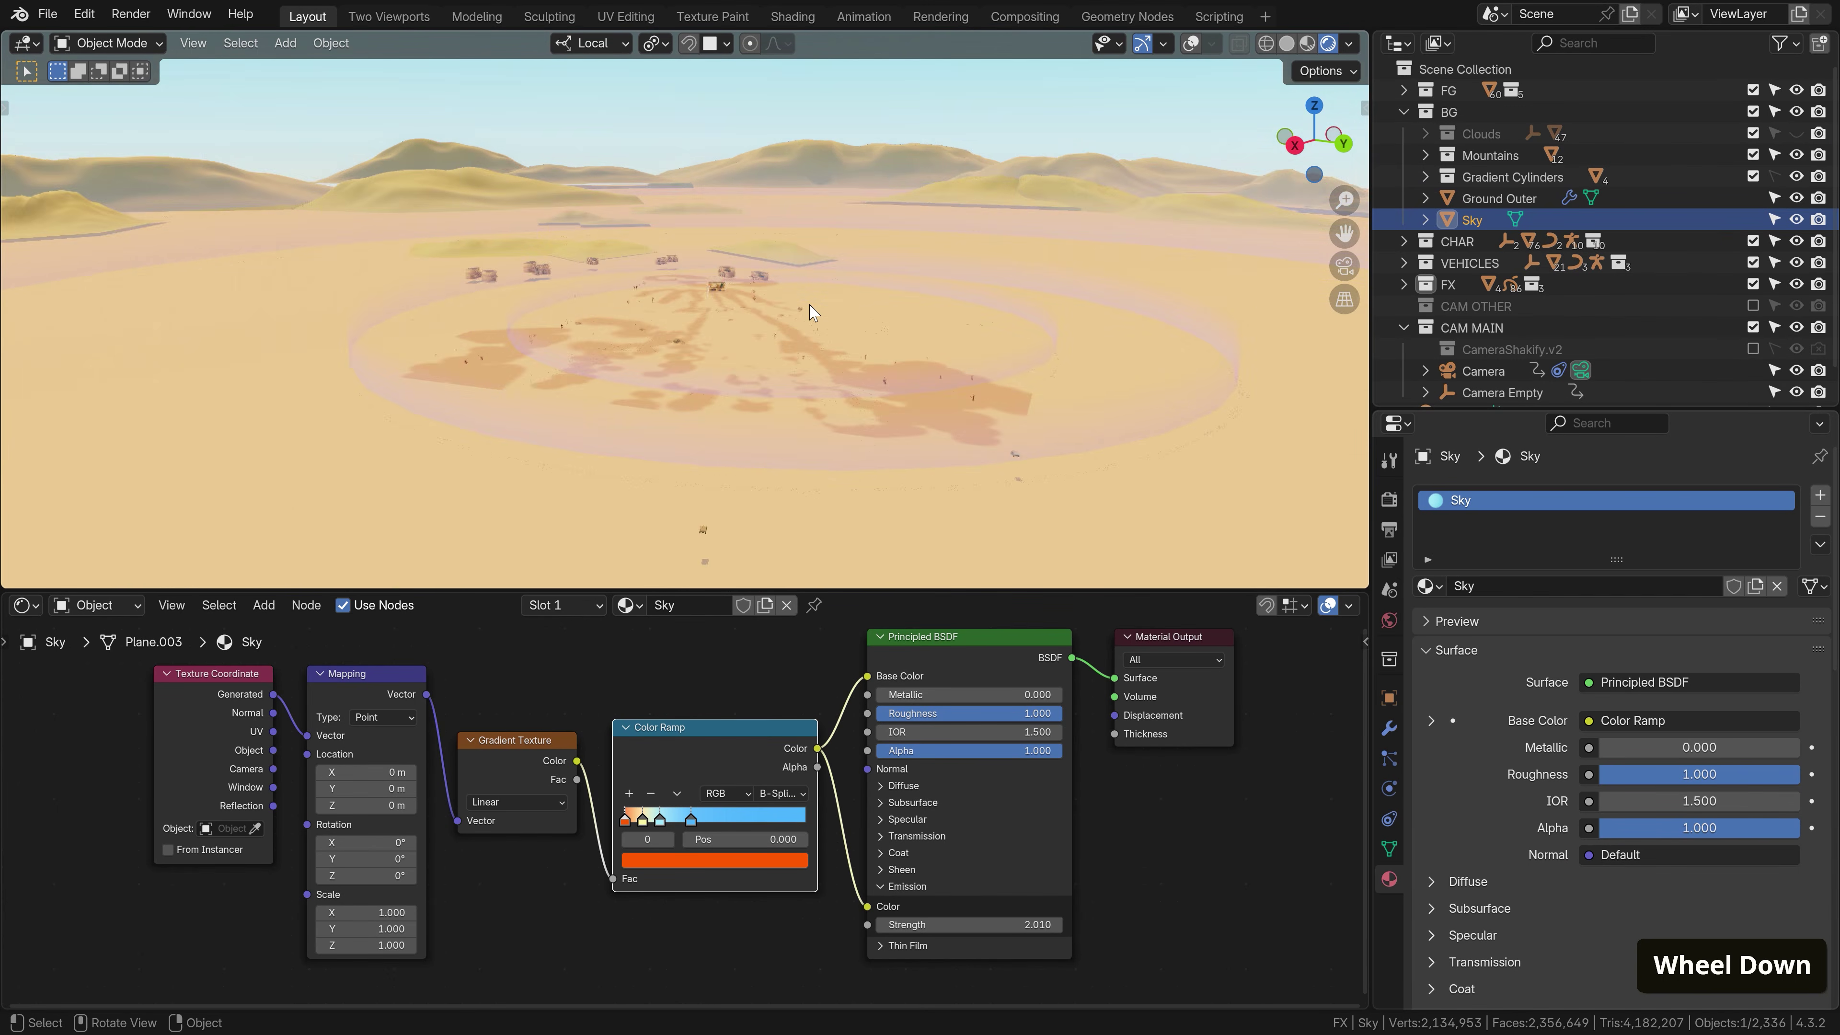
{"action": "scroll", "coordinate": [811, 312], "scroll_direction": "down", "scroll_amount": 8}
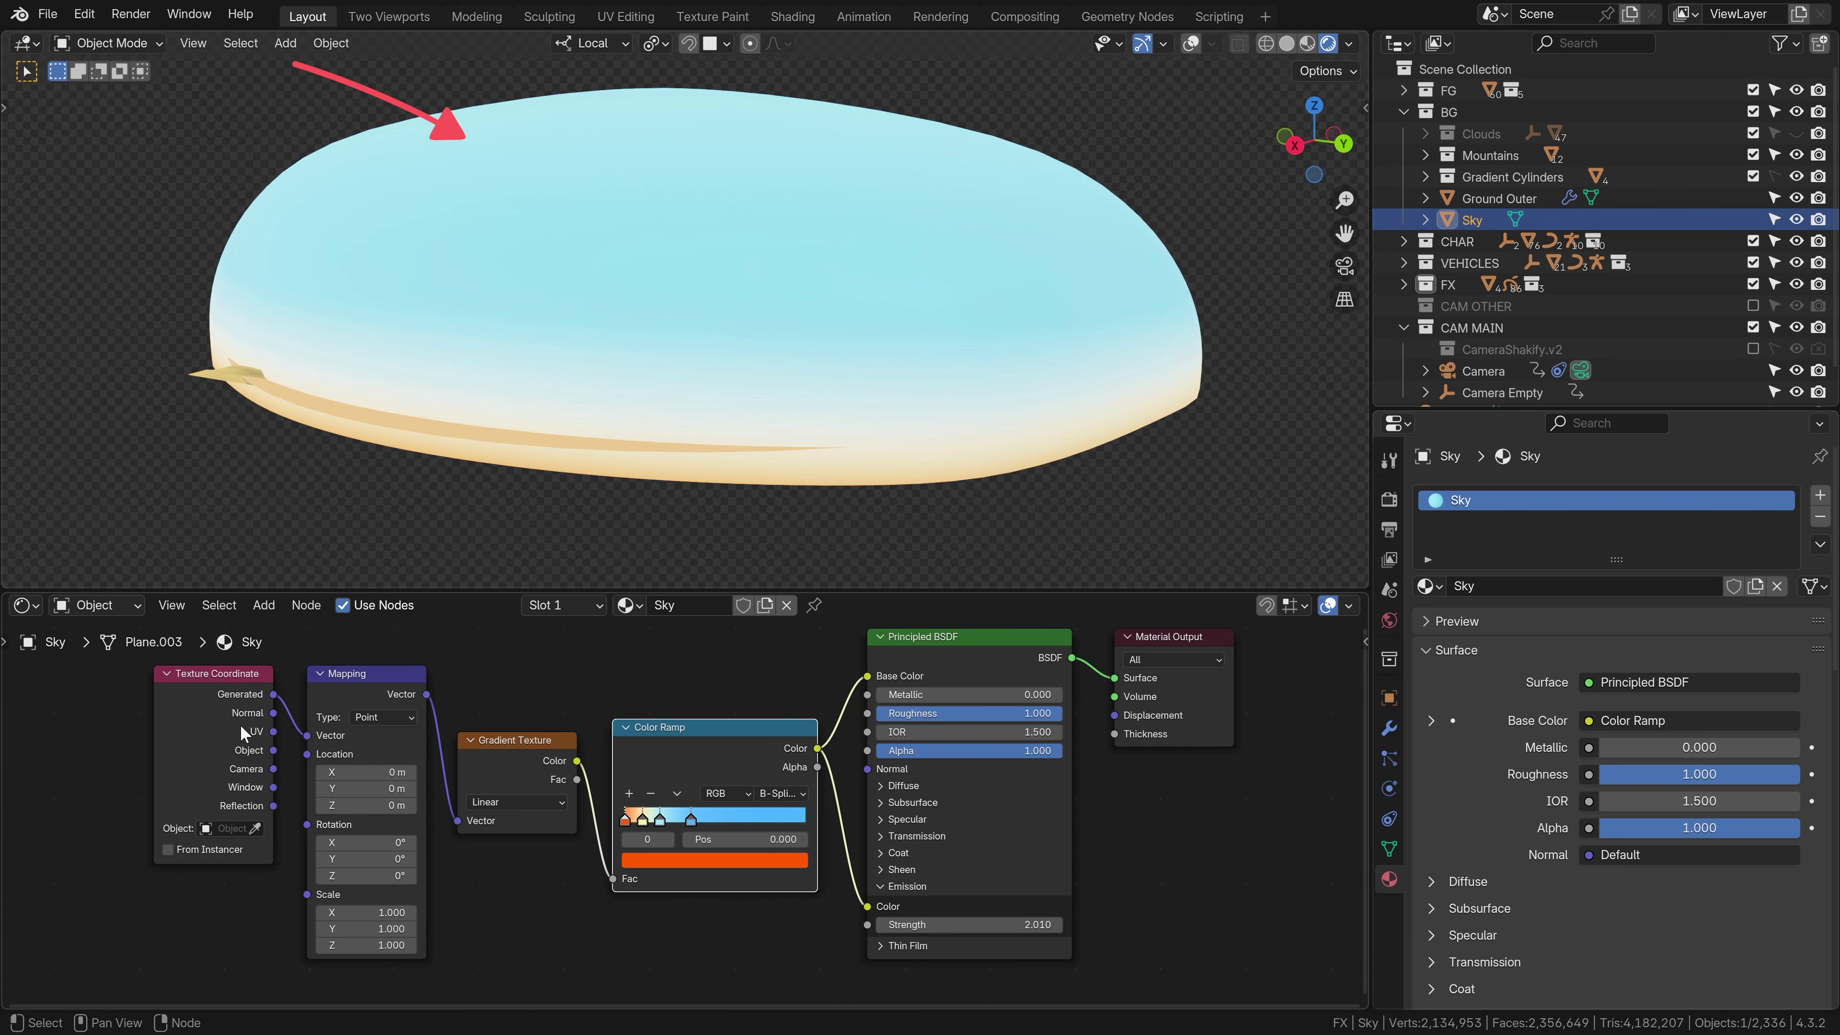
{"action": "left_click", "coordinate": [511, 760]}
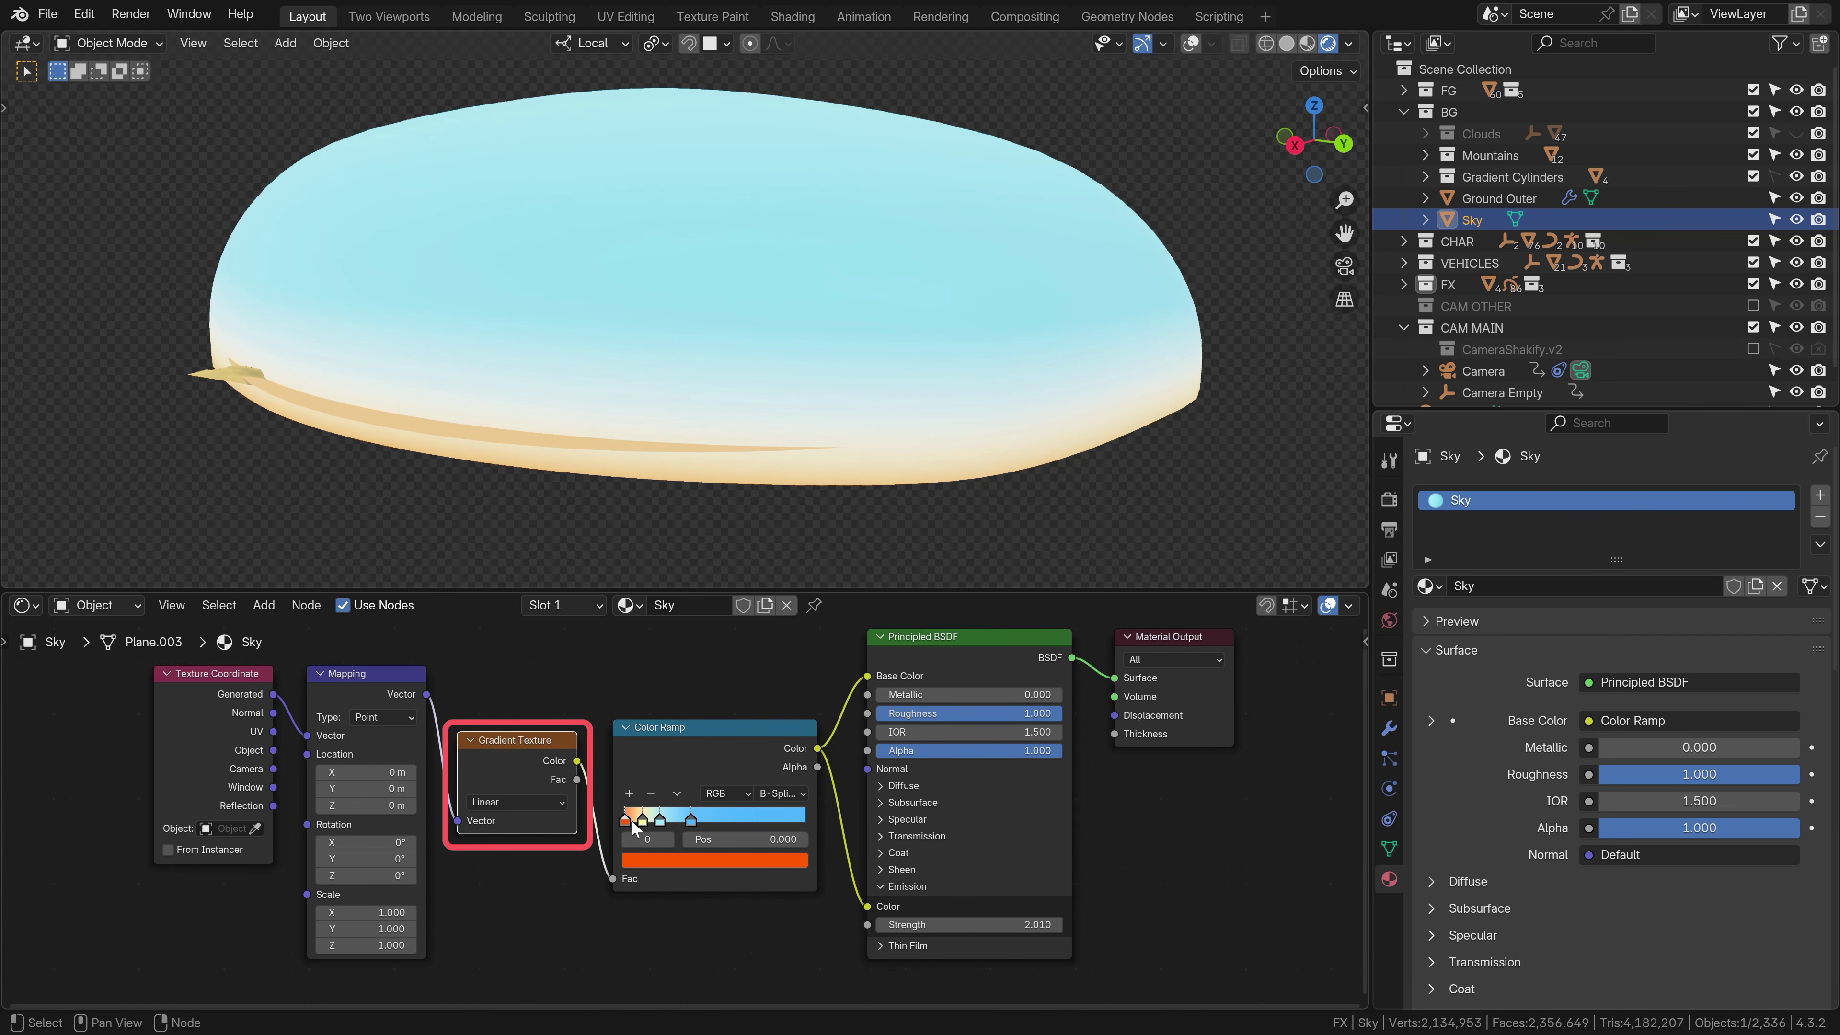
Try shifting the Sky color ramp's stops, with the blue stop at 0.778 and the yellow stop at 0.196
{"action": "scroll", "coordinate": [561, 829], "scroll_direction": "up", "scroll_amount": 4}
{"action": "left_click_drag", "start_coordinate": [698, 826], "coordinate": [866, 837]}
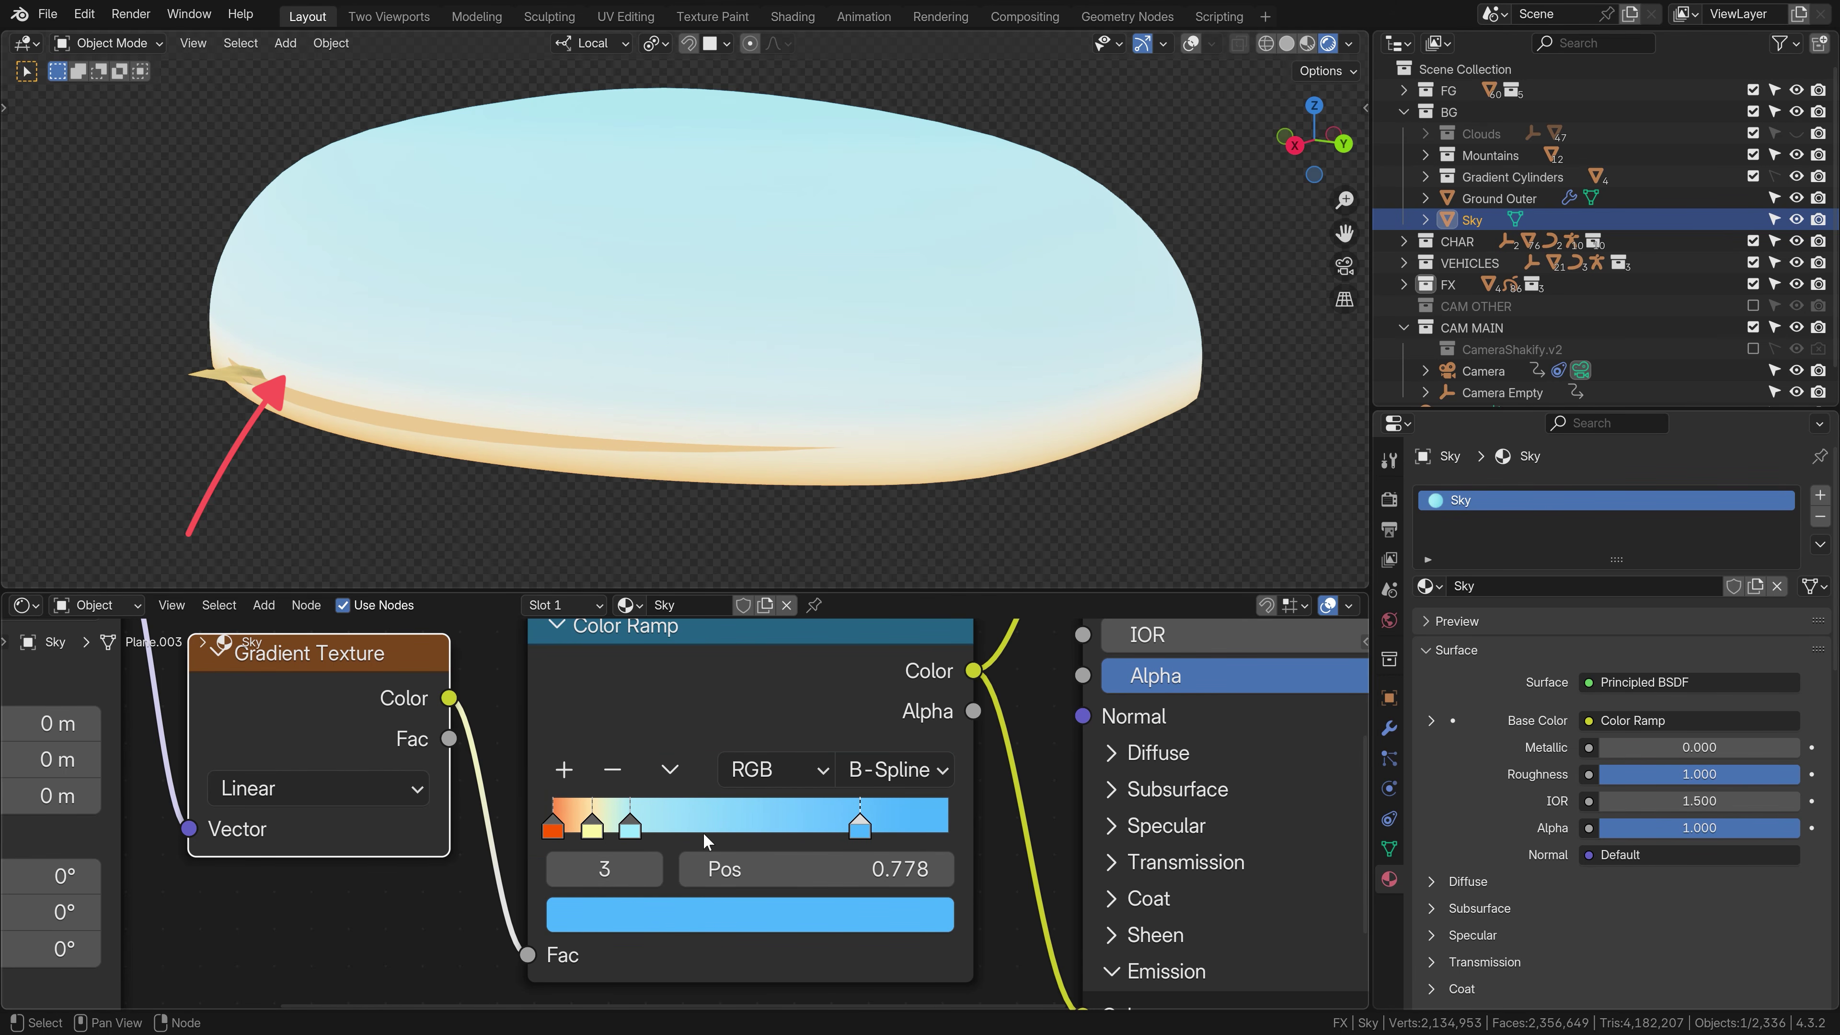
{"action": "left_click_drag", "start_coordinate": [640, 837], "coordinate": [739, 835]}
{"action": "left_click_drag", "start_coordinate": [611, 836], "coordinate": [644, 832]}
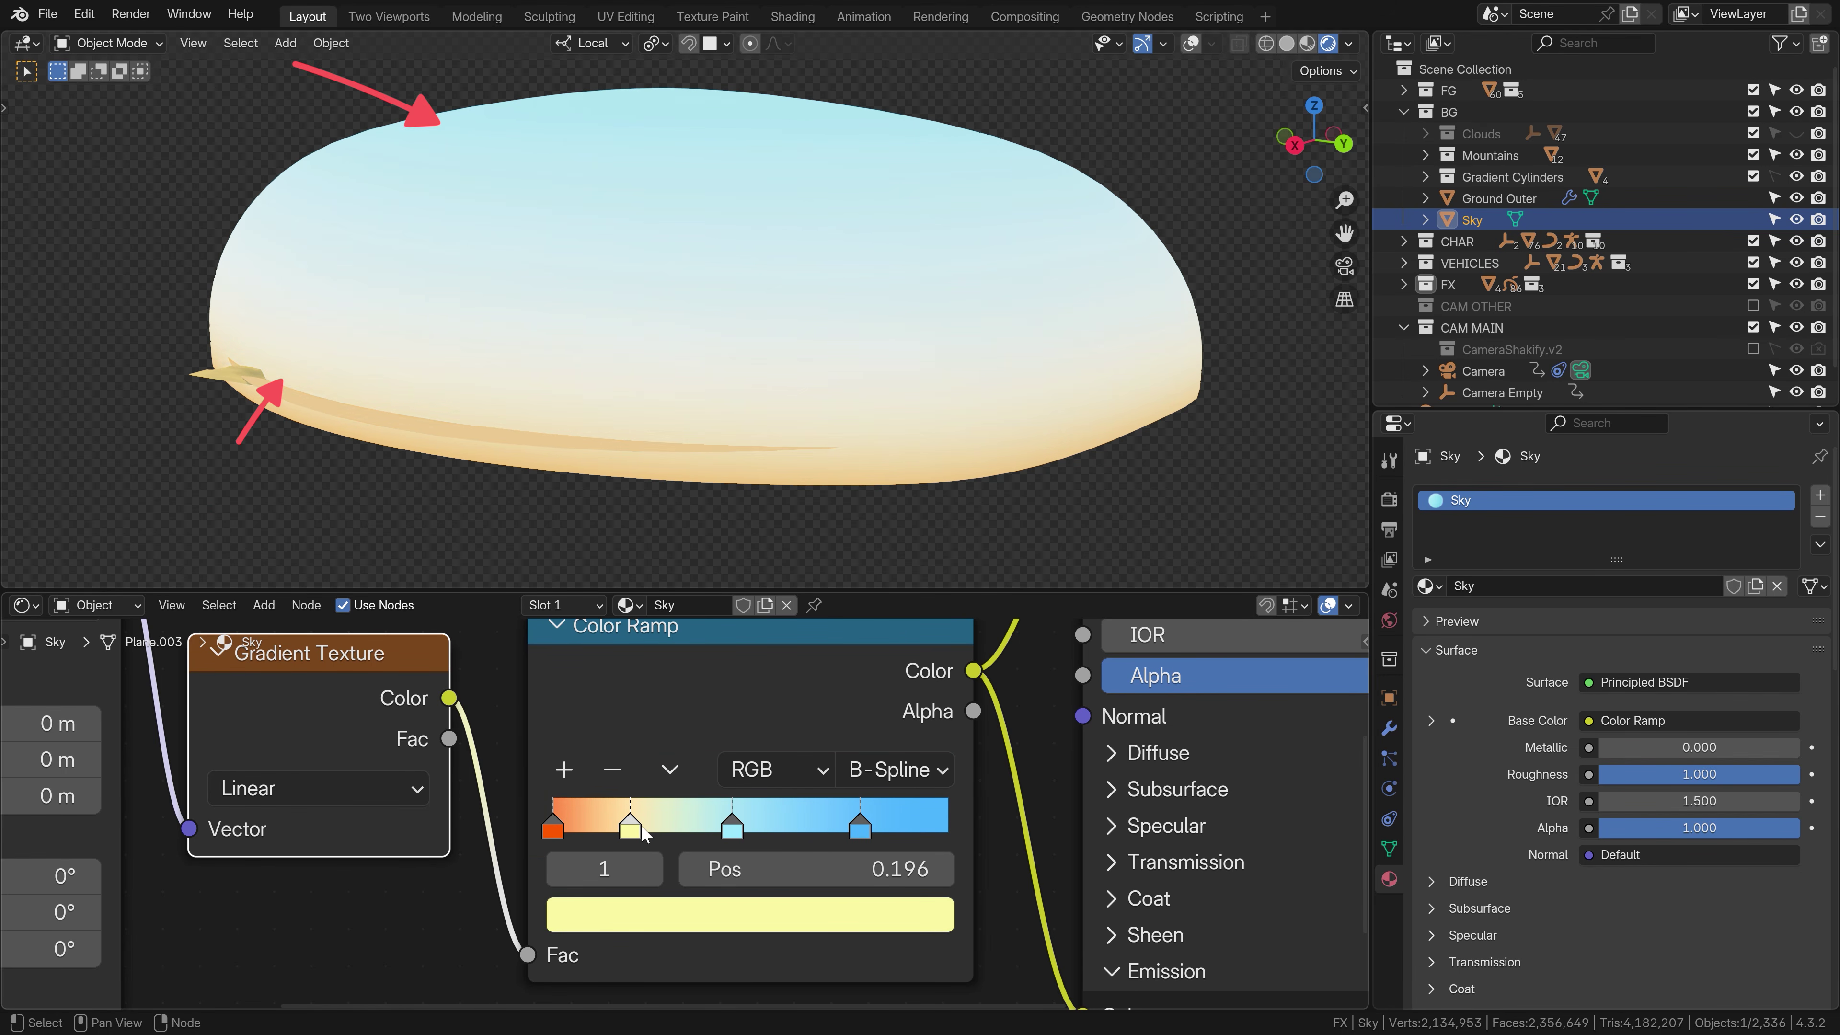
{"action": "scroll", "coordinate": [645, 842], "scroll_direction": "up", "scroll_amount": 2}
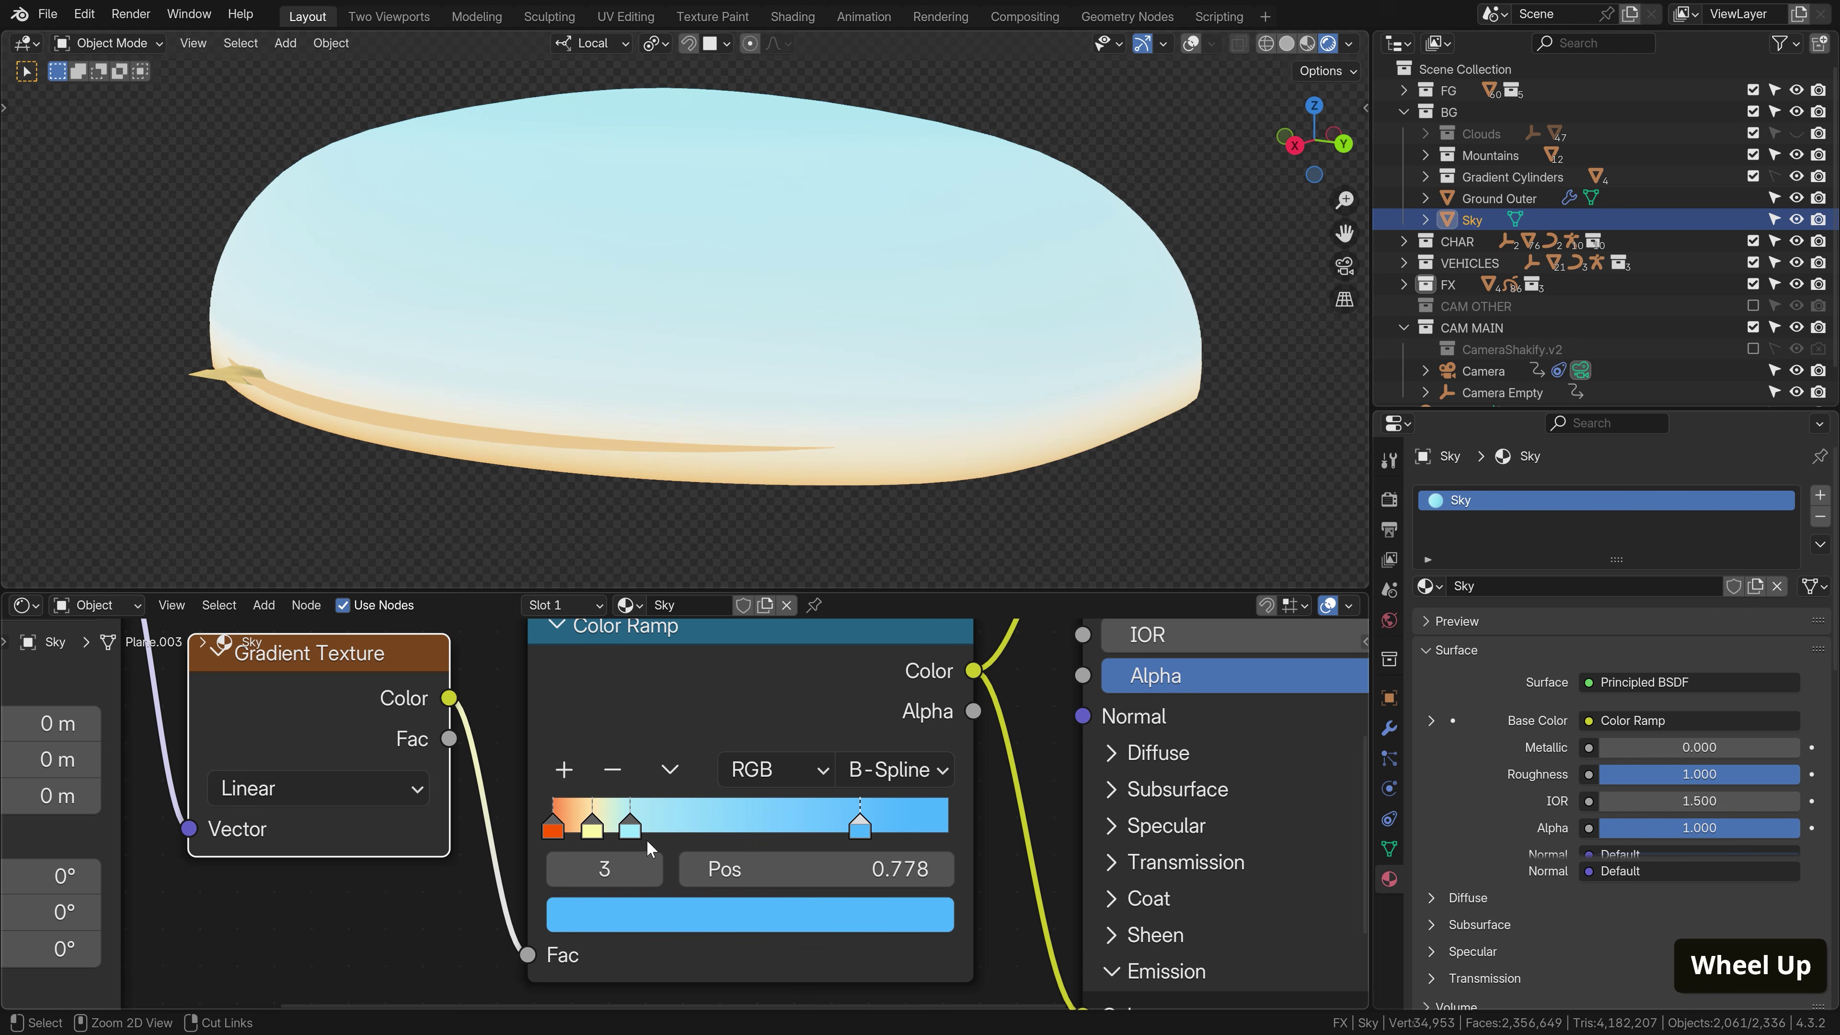
Undo the three color ramp stop moves in the Sky material
{"action": "key", "text": "ctrl+z"}
{"action": "key", "text": "ctrl+z"}
{"action": "key", "text": "ctrl+z"}
Adjust the emission strength of the Sky material's Principled BSDF
{"action": "scroll", "coordinate": [643, 839], "scroll_direction": "down", "scroll_amount": 2}
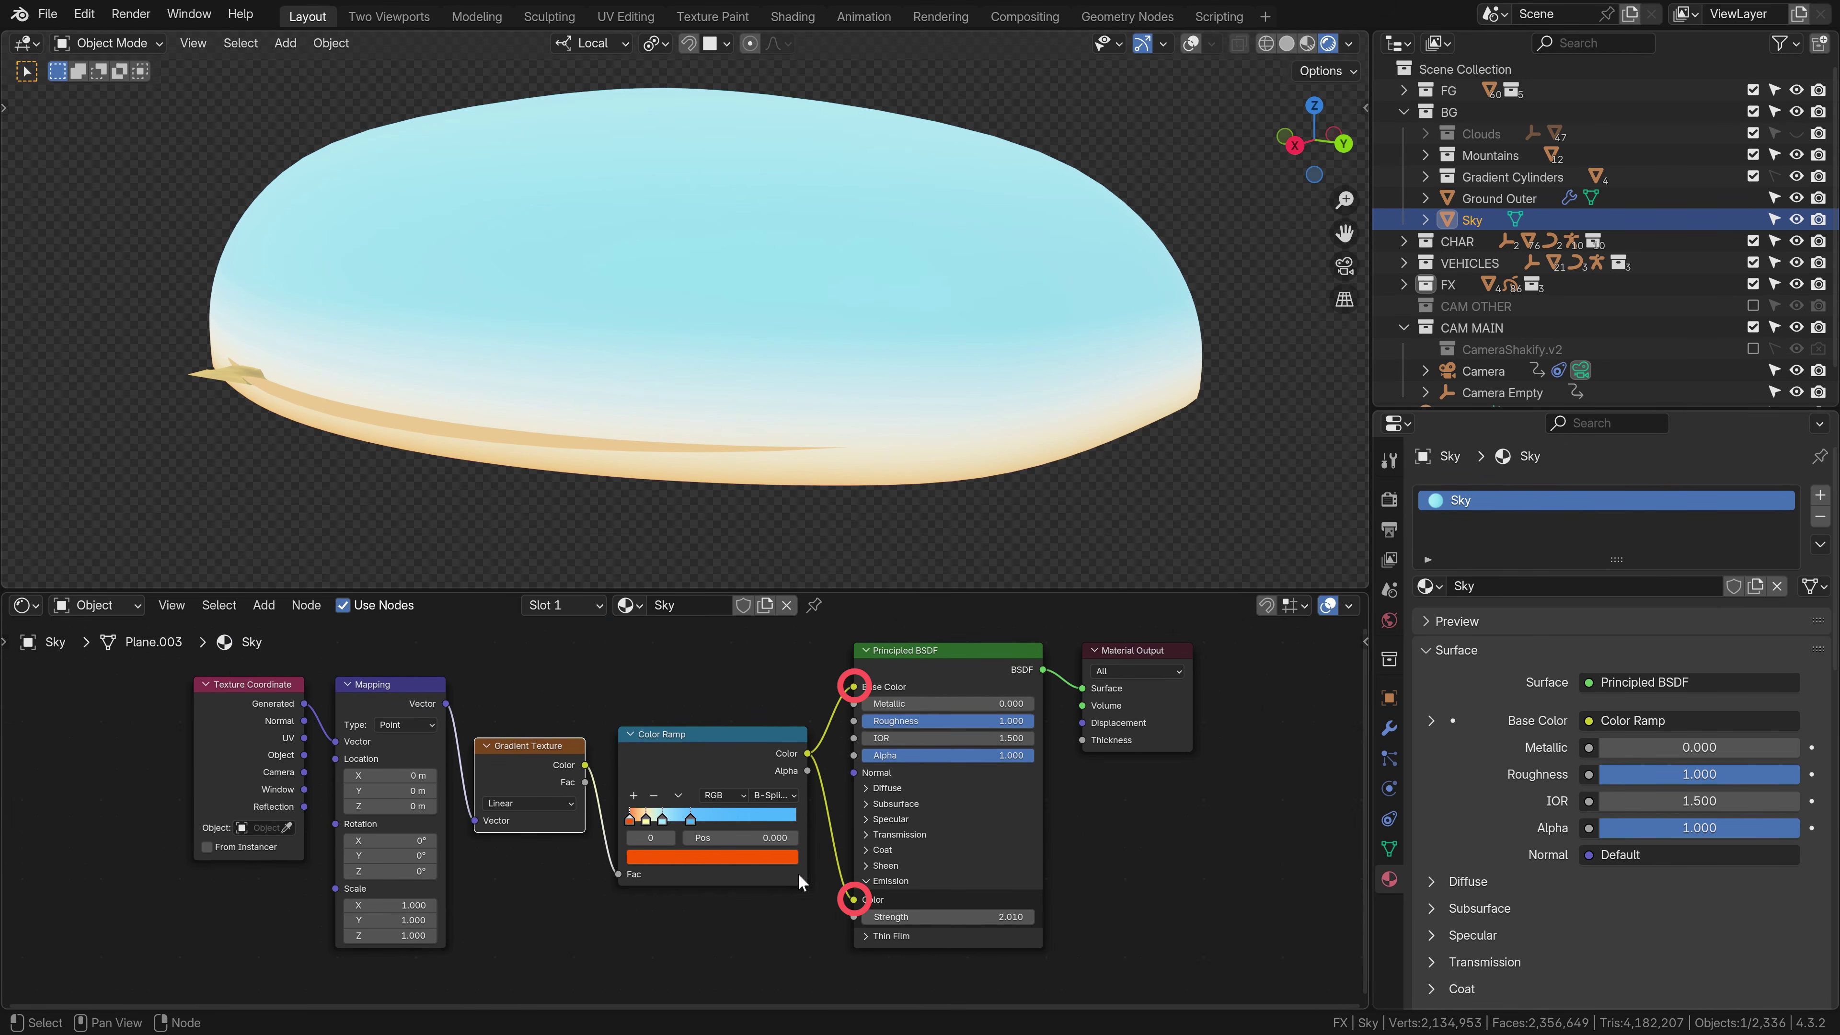
{"action": "scroll", "coordinate": [904, 902], "scroll_direction": "down", "scroll_amount": 3}
{"action": "scroll", "coordinate": [758, 760], "scroll_direction": "up", "scroll_amount": 2}
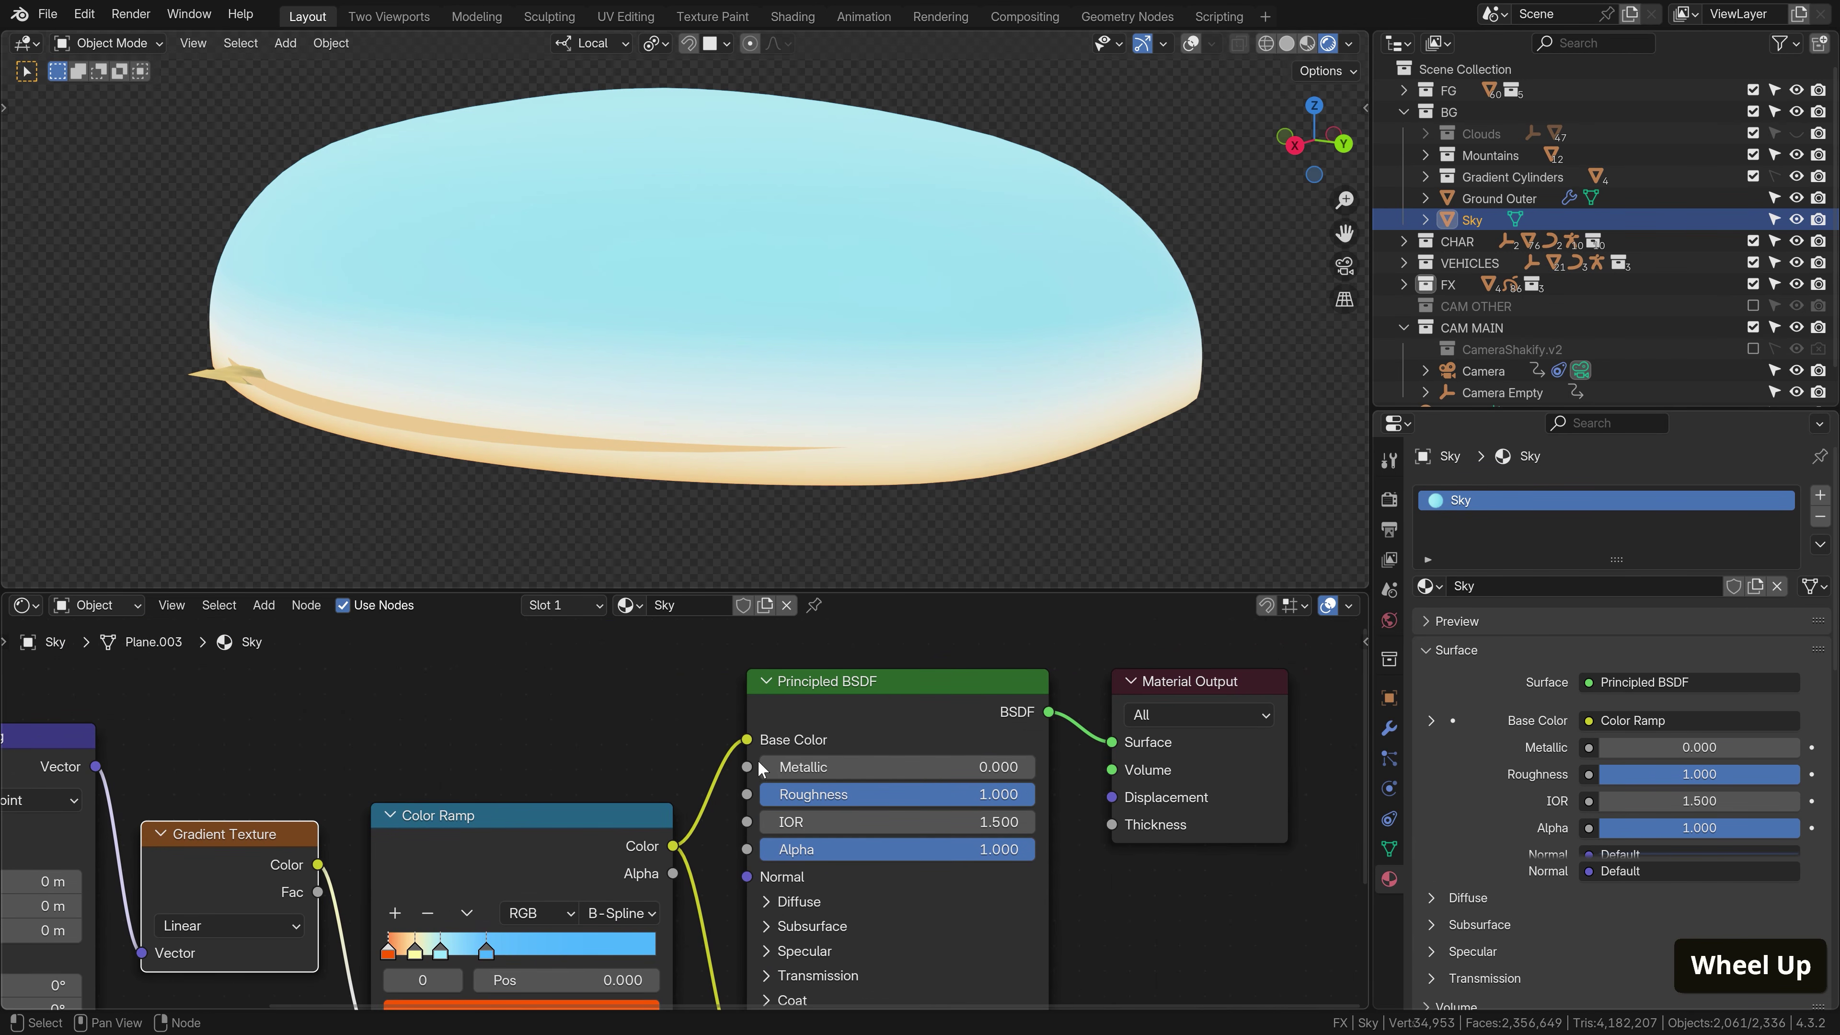
{"action": "scroll", "coordinate": [758, 759], "scroll_direction": "down", "scroll_amount": 5, "text": "shift"}
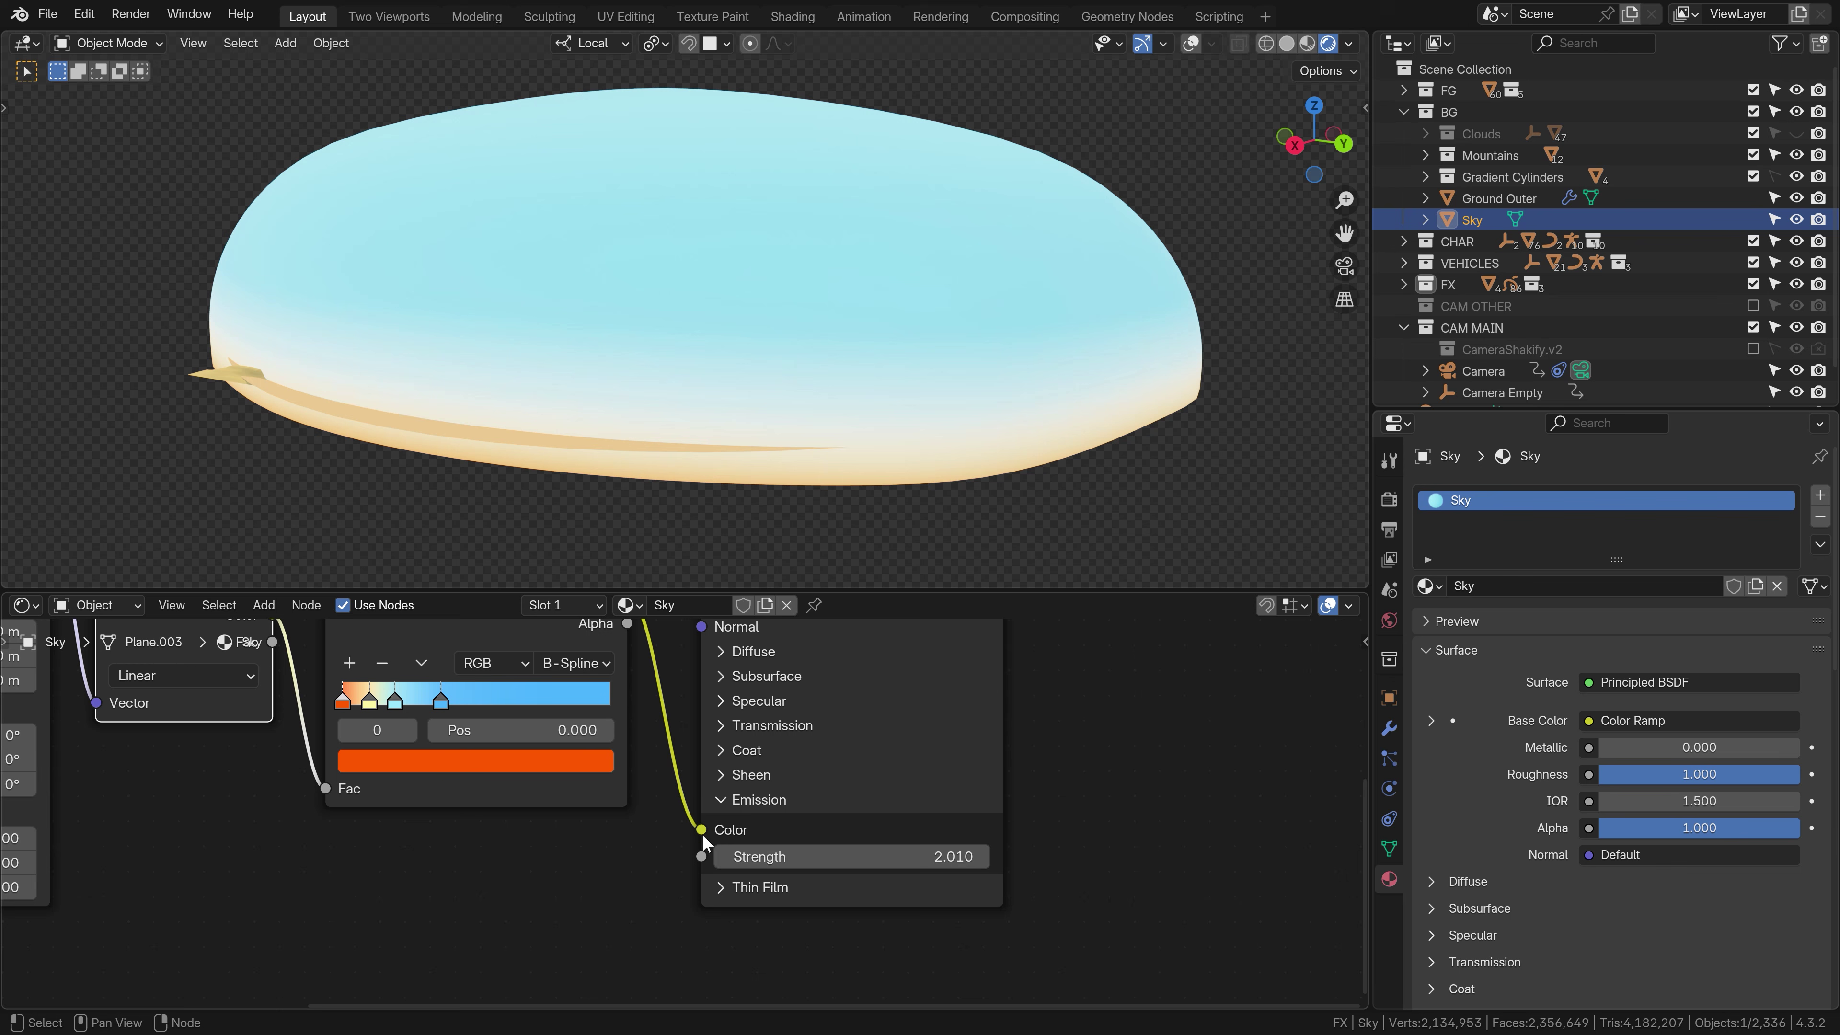
{"action": "mouse_move", "coordinate": [808, 858]}
{"action": "left_mouse_down"}
{"action": "mouse_move", "coordinate": [891, 859]}
{"action": "mouse_move", "coordinate": [775, 858]}
{"action": "mouse_move", "coordinate": [833, 859]}
{"action": "left_mouse_up"}
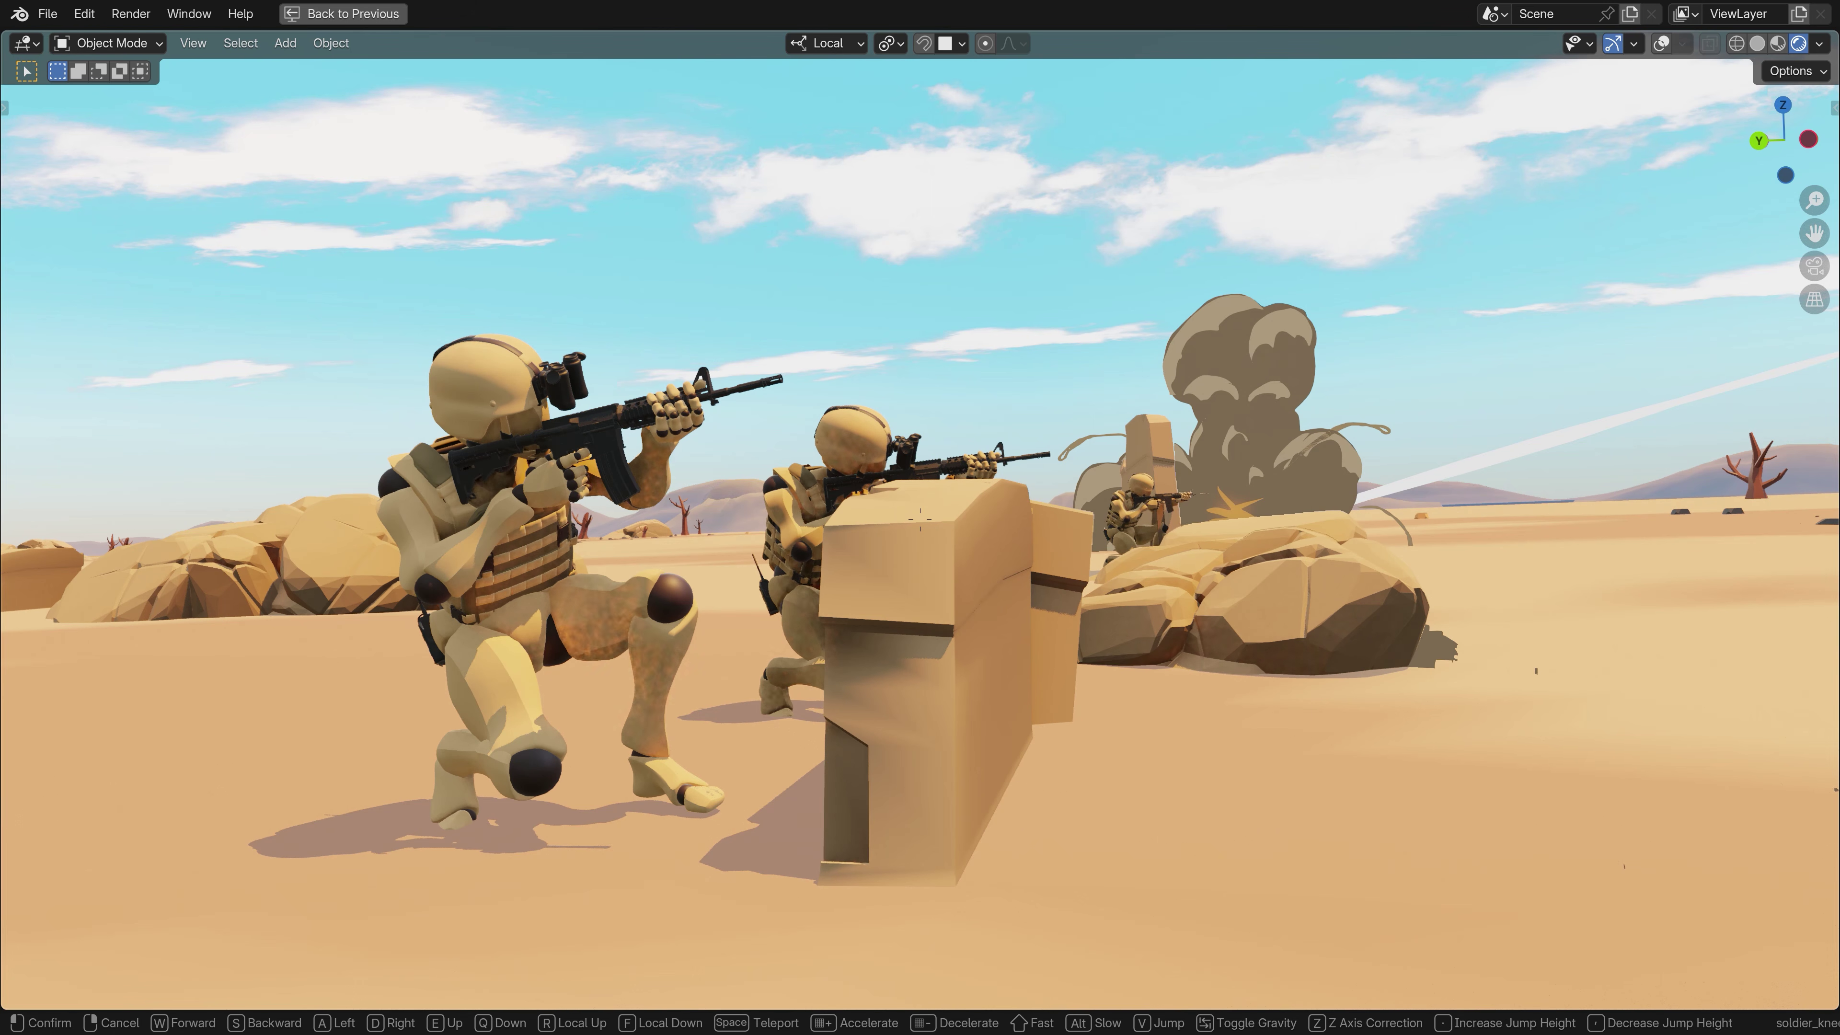
Examine the cloud plane in the sky and the image texture node of its material
{"action": "mouse_move", "coordinate": [920, 514]}
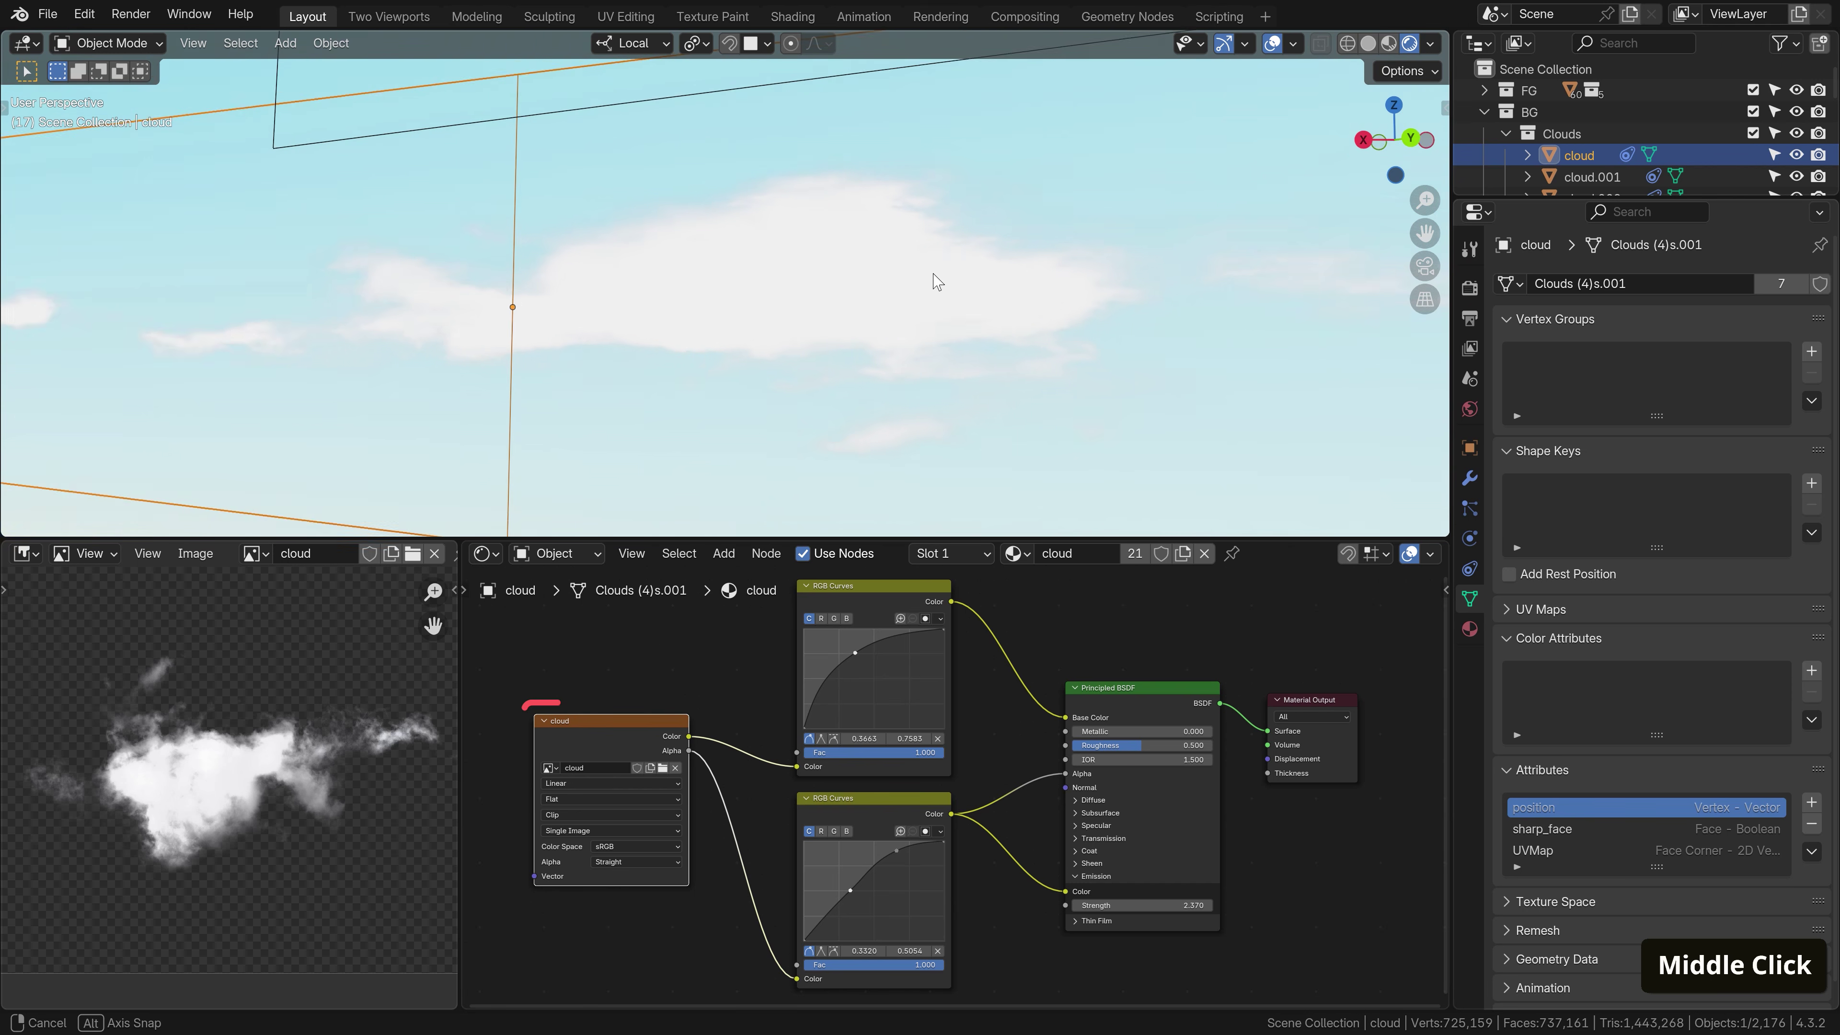
{"action": "mouse_move", "coordinate": [936, 281]}
{"action": "middle_mouse_down"}
{"action": "mouse_move", "coordinate": [833, 280]}
{"action": "mouse_move", "coordinate": [934, 283]}
{"action": "middle_mouse_up"}
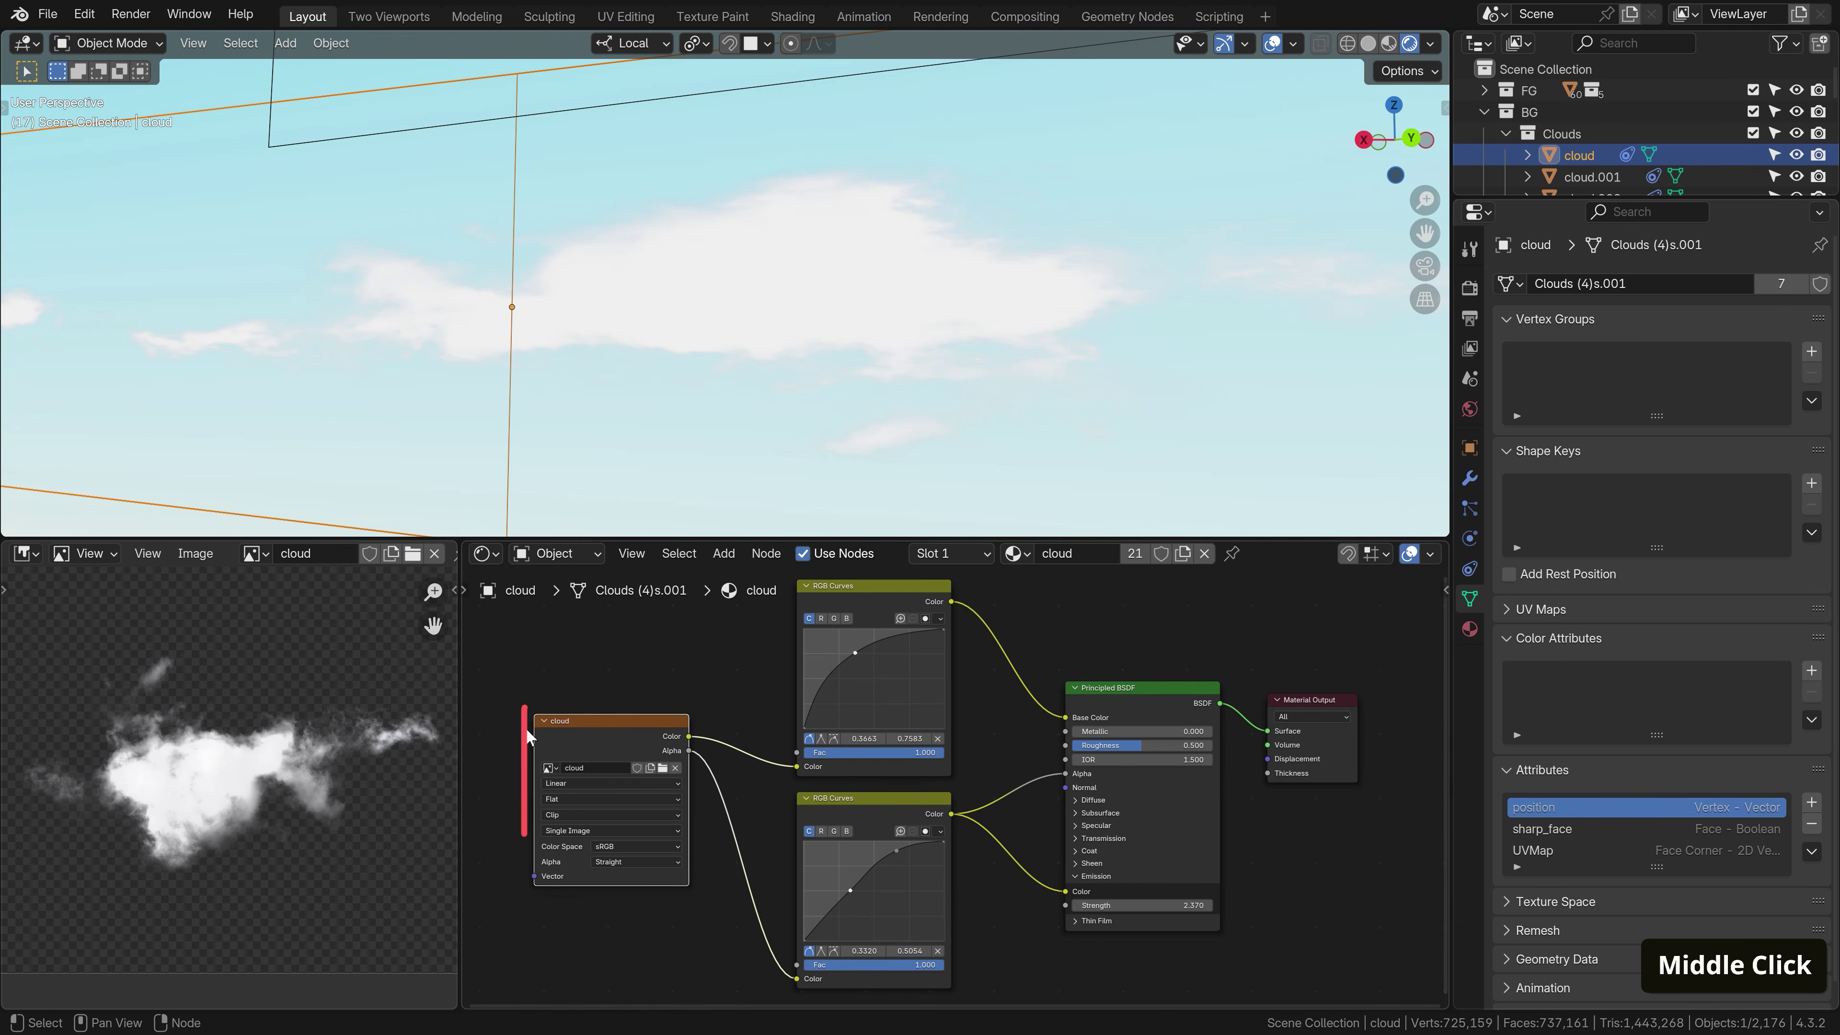
{"action": "left_click_drag", "start_coordinate": [601, 721], "coordinate": [616, 713]}
{"action": "scroll", "coordinate": [1174, 788], "scroll_direction": "up", "scroll_amount": 3}
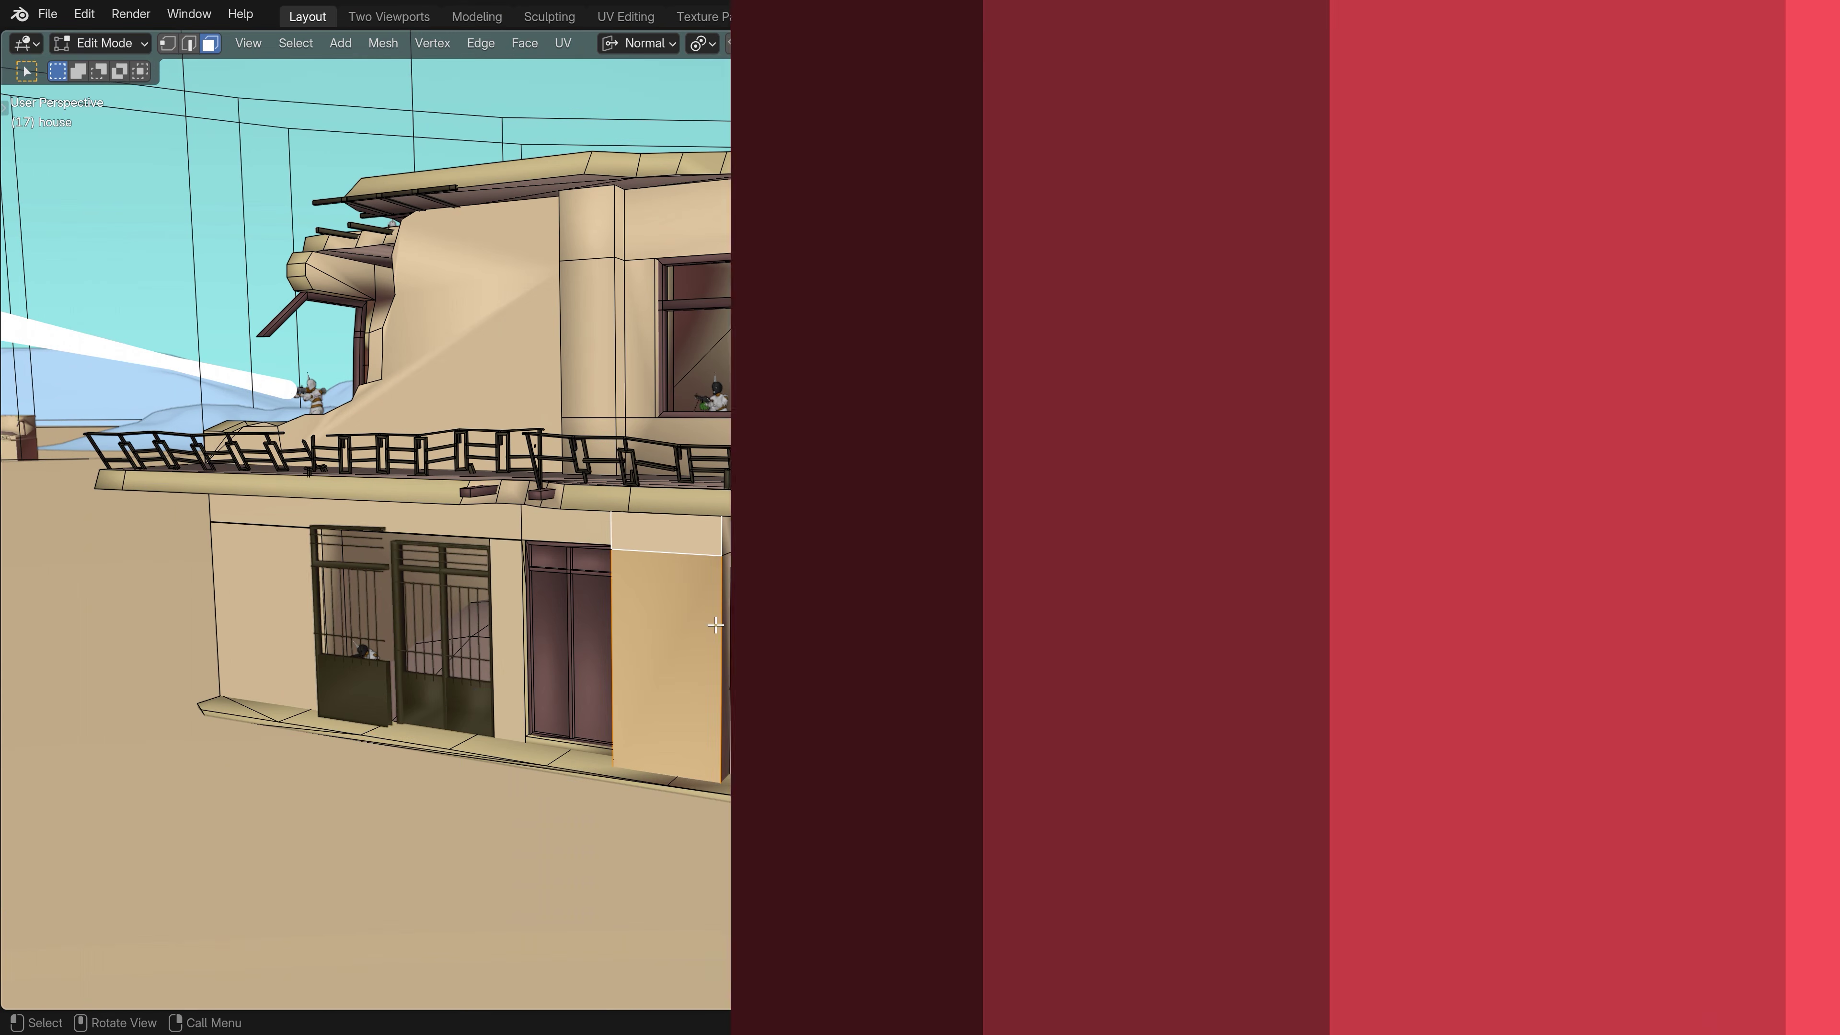
Move the selected ground-floor wall face of the house along its normal
{"action": "key", "text": "g"}
{"action": "key", "text": "z"}
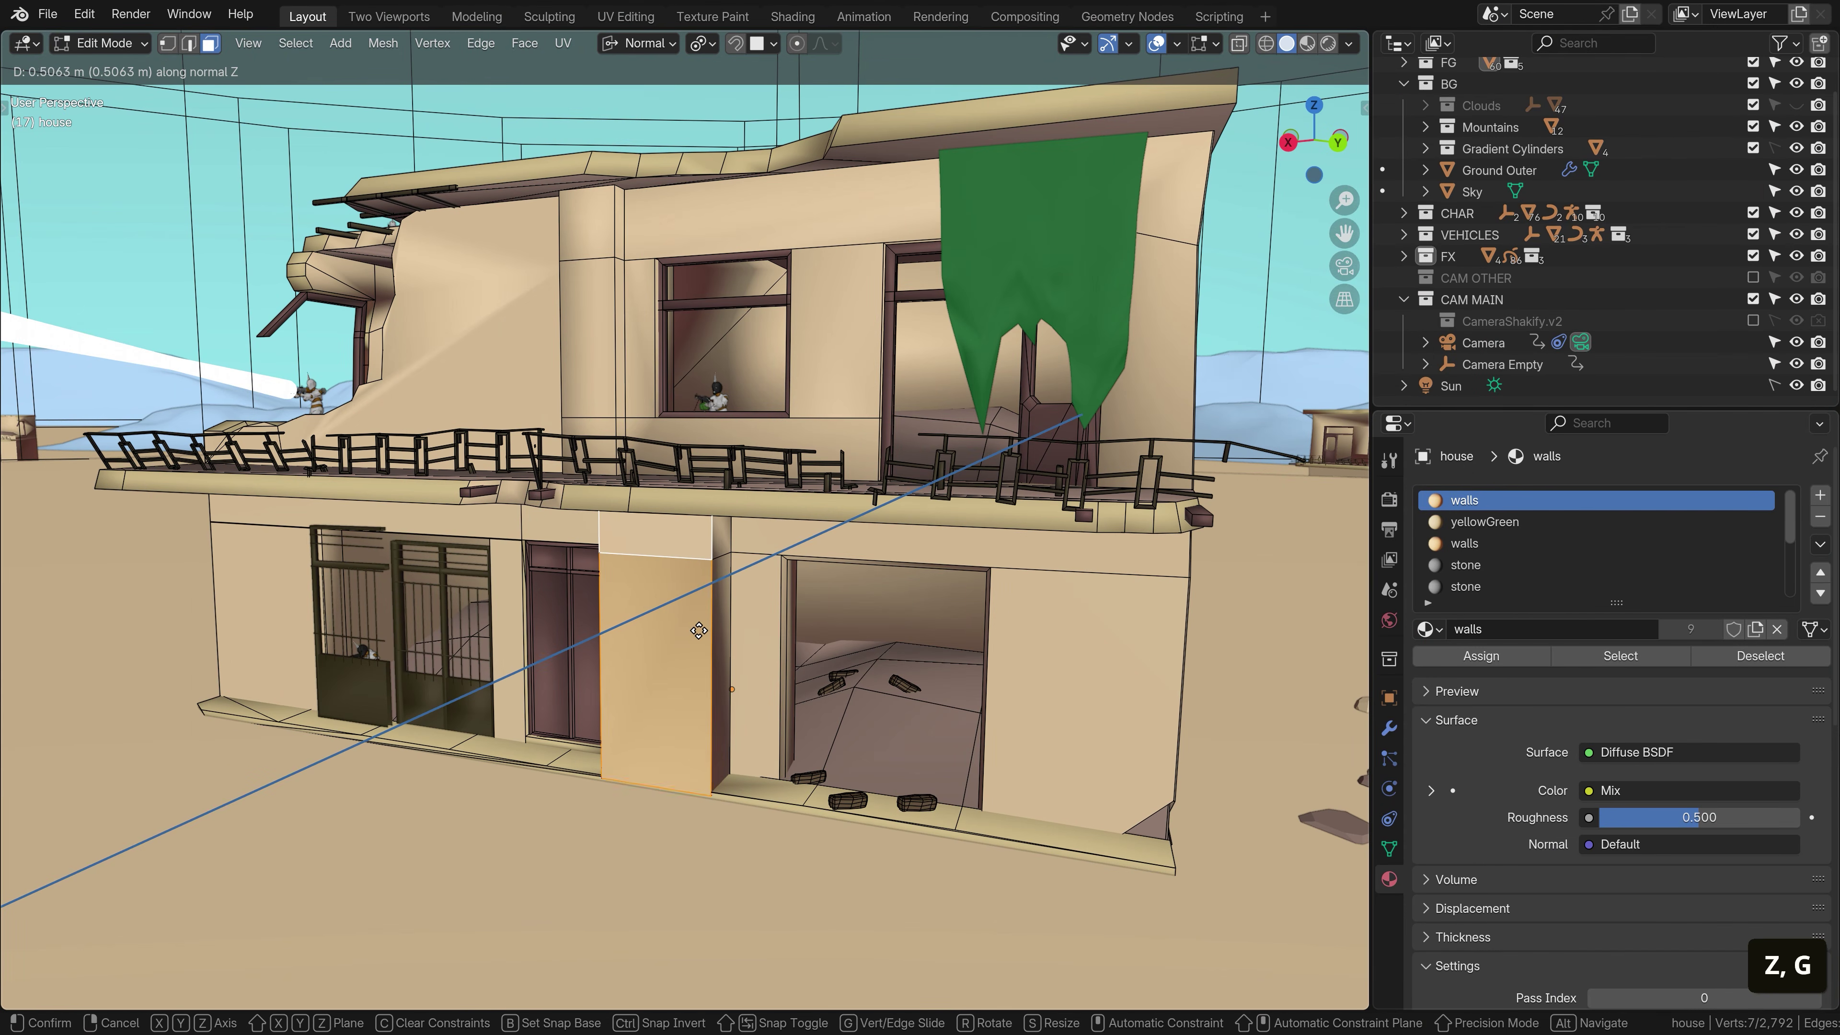
{"action": "left_click", "coordinate": [809, 584]}
Bevel the edges of the protruding ground-floor wall section and return to Object Mode
{"action": "key", "text": "ctrl+2"}
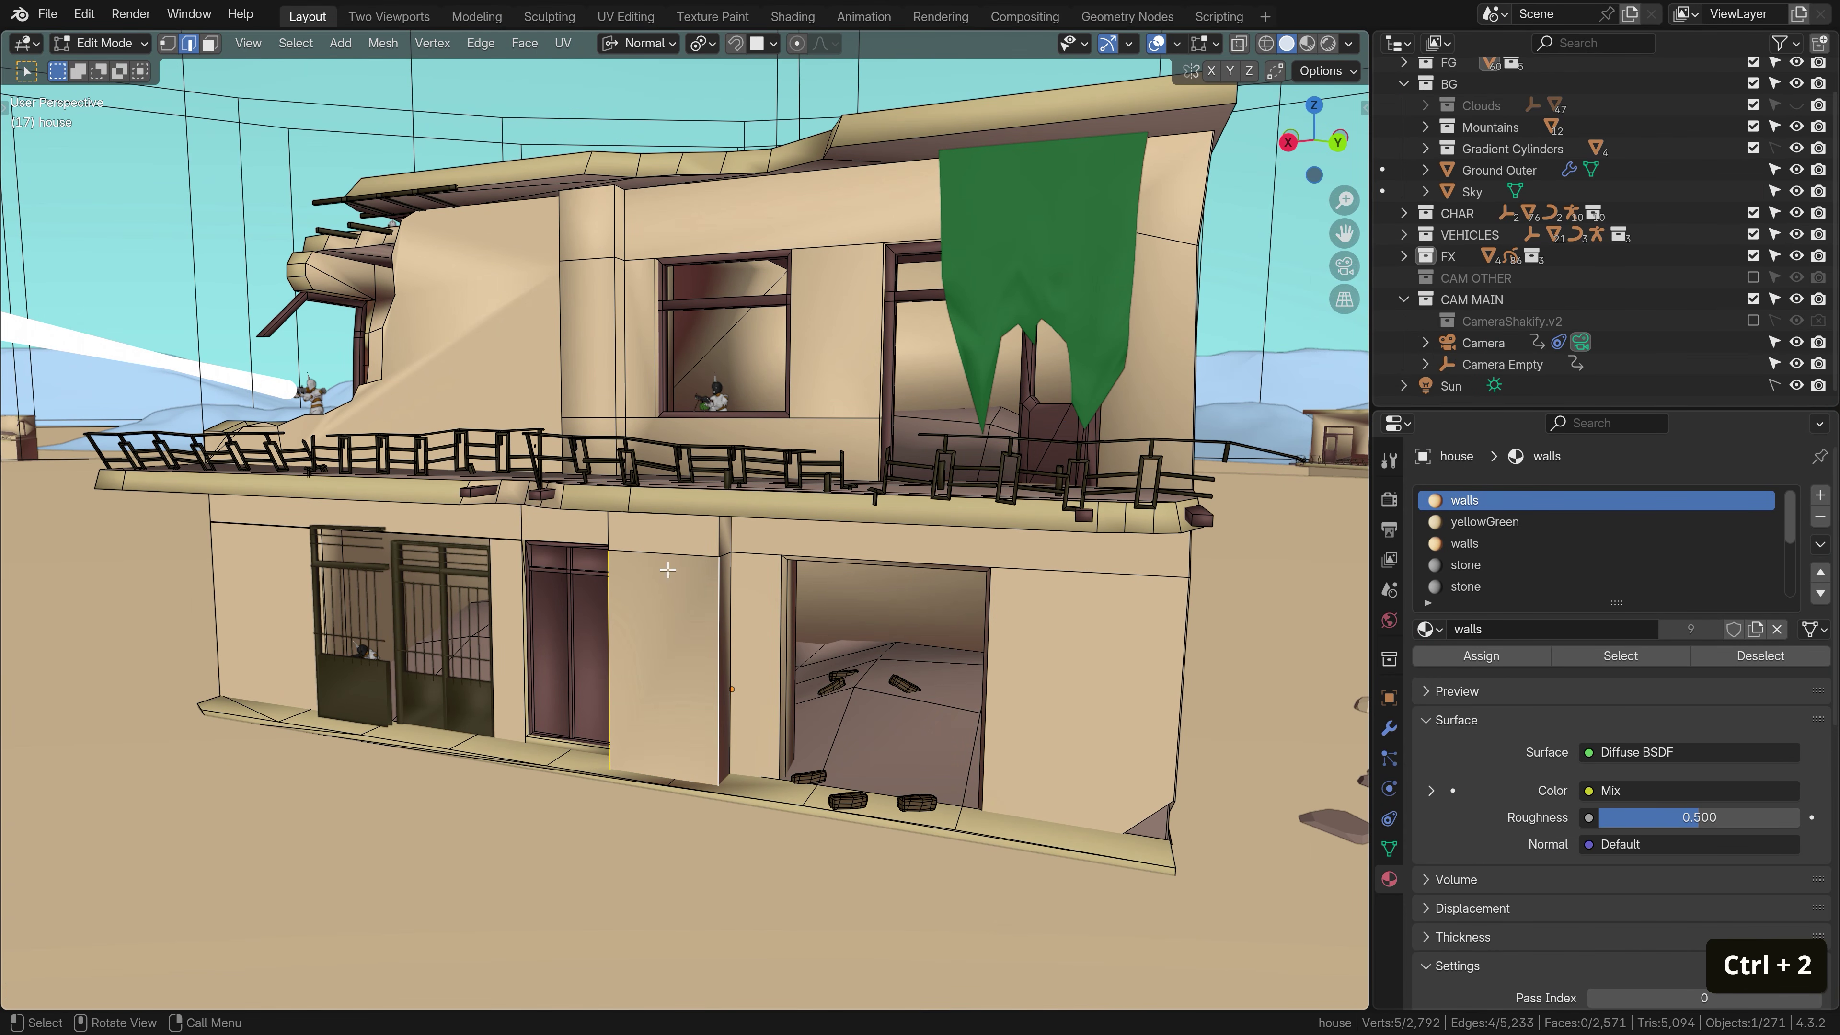
{"action": "left_click", "coordinate": [667, 570], "text": "alt+shift"}
{"action": "key", "text": "ctrl+b"}
{"action": "left_click", "coordinate": [767, 547]}
{"action": "key", "text": "Tab"}
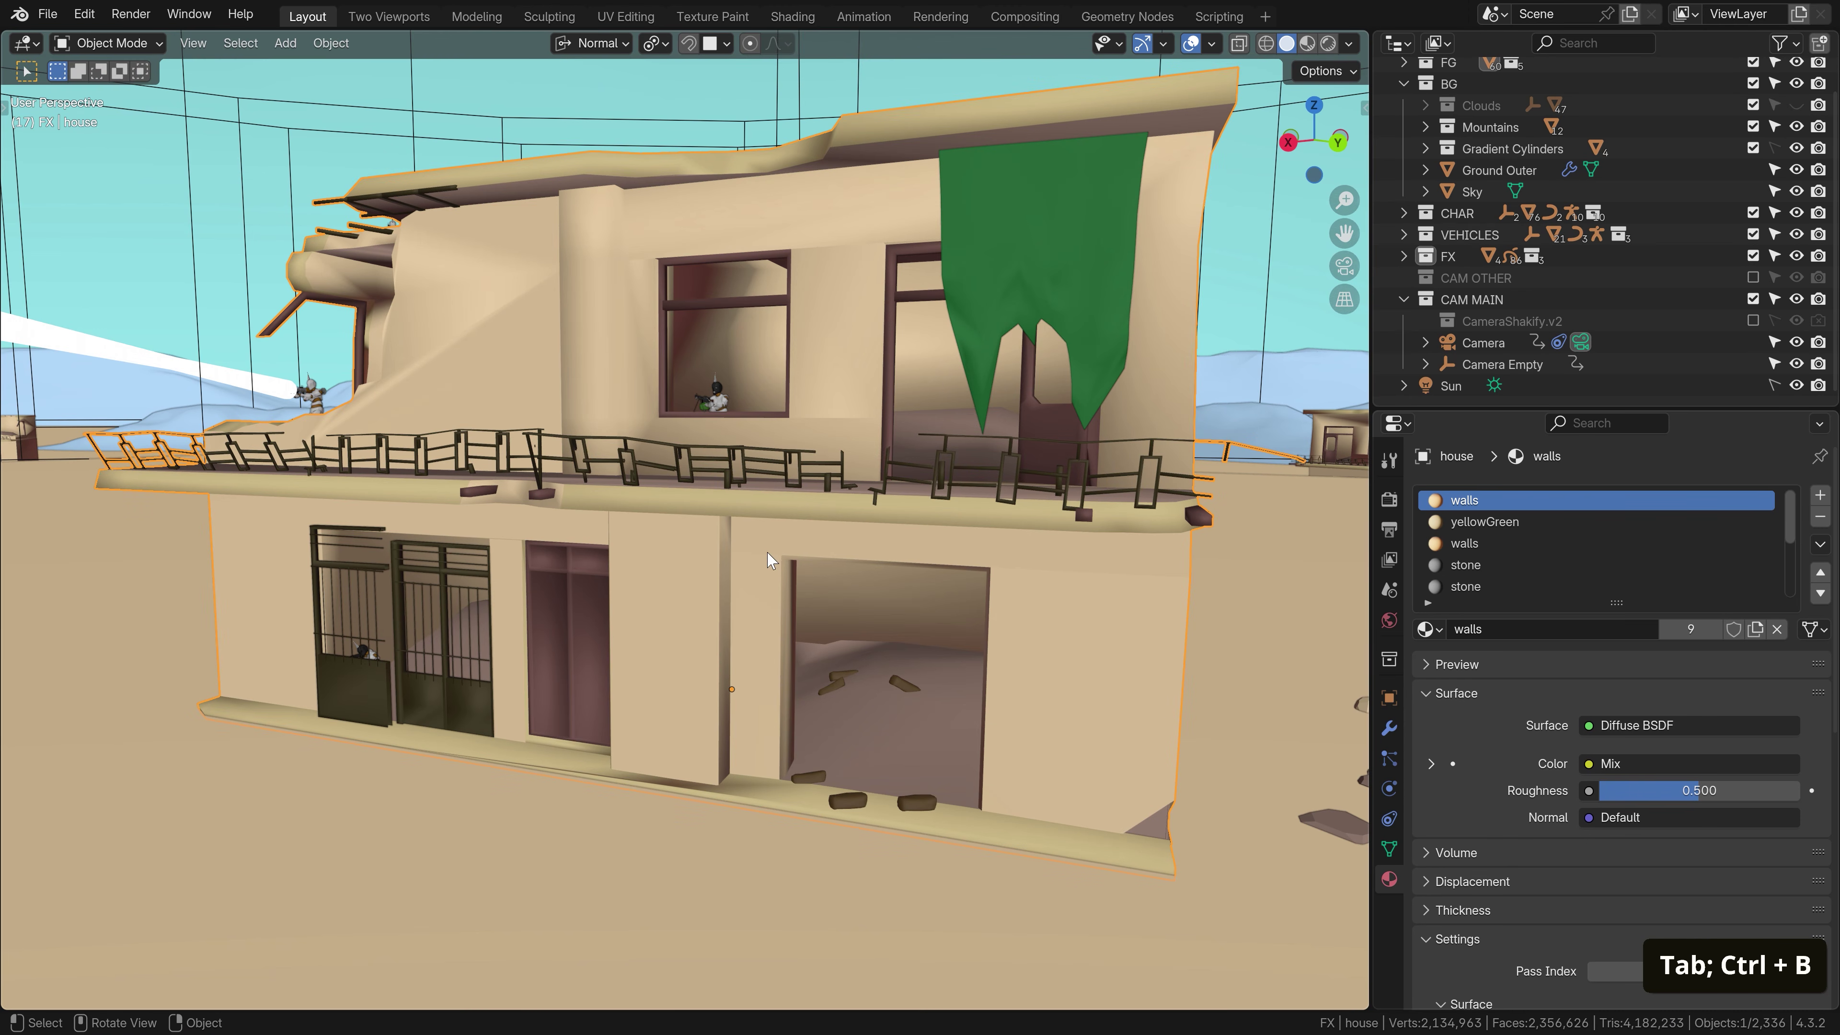
Move the wall section's upper corner vertices by about 0.125 m in X and -0.114 m in Y in Edit Mode
{"action": "key", "text": "Tab"}
{"action": "left_click", "coordinate": [720, 652]}
{"action": "key", "text": "ctrl+1"}
{"action": "key", "text": "g"}
{"action": "left_click", "coordinate": [760, 530]}
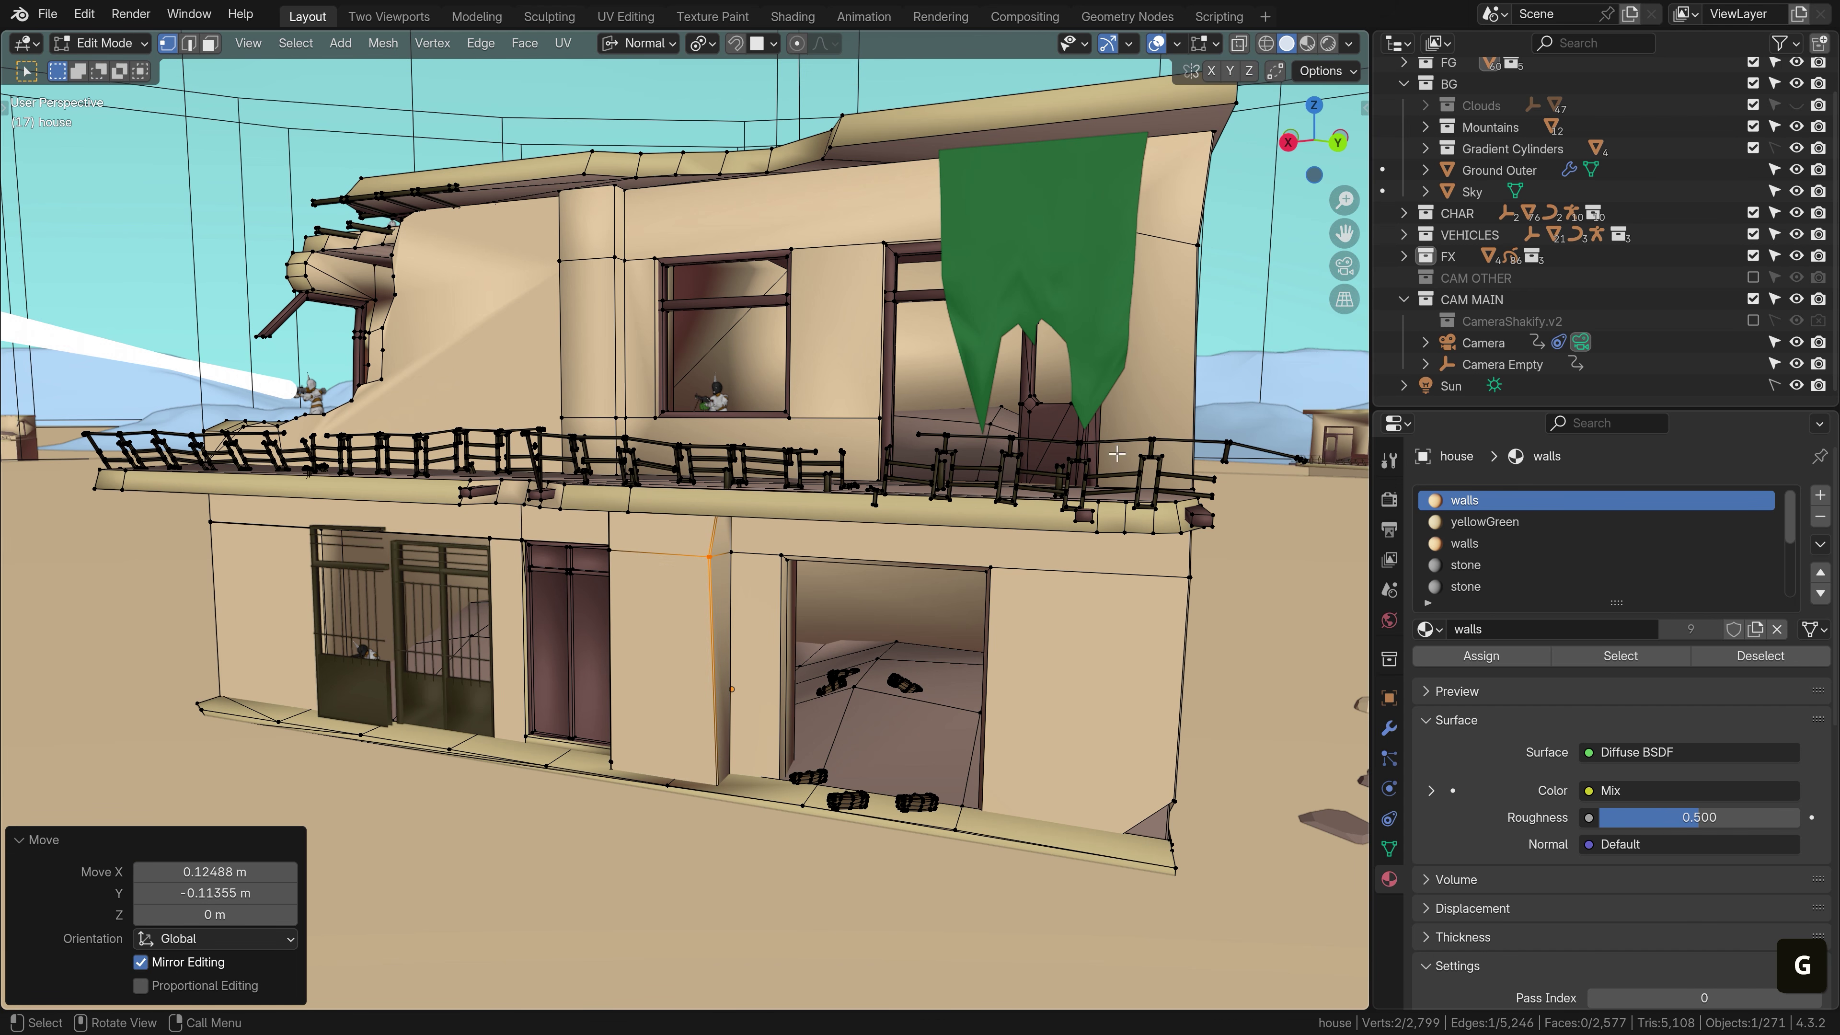
Move the end of the balcony railing at the house corner with proportional editing, then return to Object Mode
{"action": "left_click", "coordinate": [1300, 459]}
{"action": "middle_click_drag", "start_coordinate": [1300, 458], "coordinate": [1050, 493]}
{"action": "key", "text": "g"}
{"action": "scroll", "coordinate": [1050, 493], "scroll_direction": "down", "scroll_amount": 1}
{"action": "key", "text": "Escape"}
{"action": "key", "text": "o"}
{"action": "key", "text": "g"}
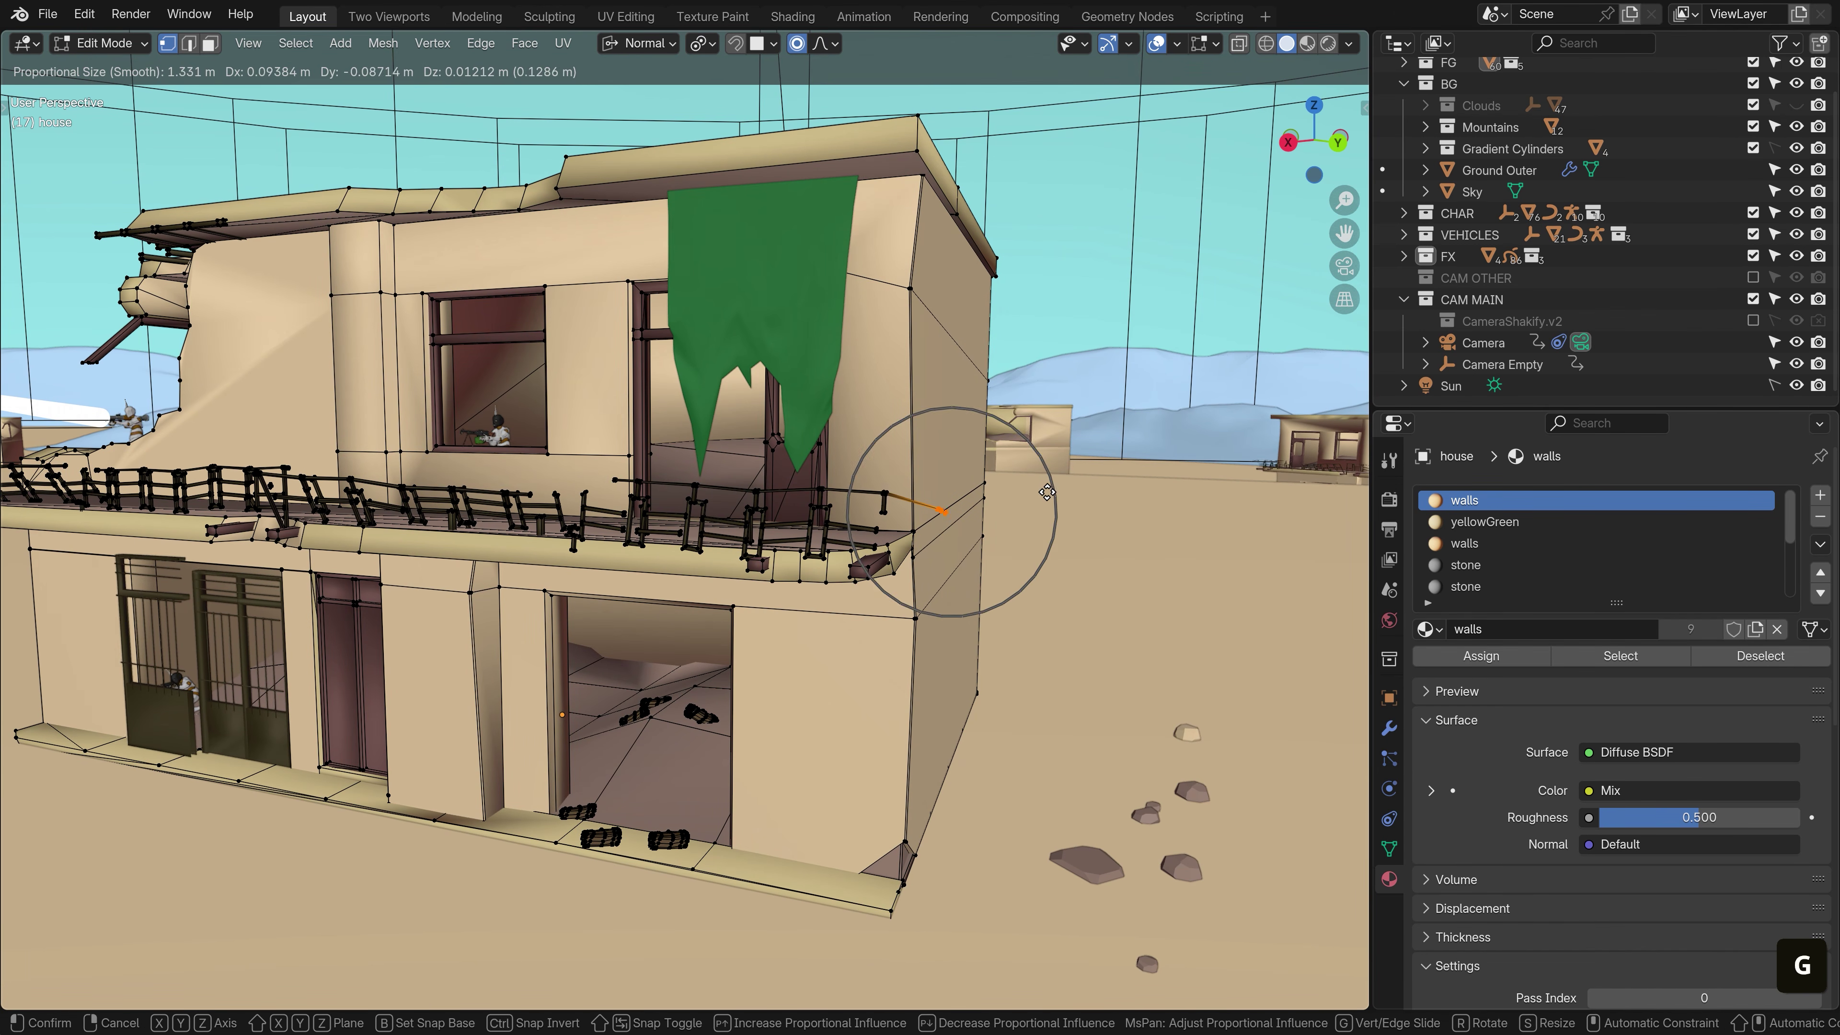
{"action": "scroll", "coordinate": [1046, 492], "scroll_direction": "down", "scroll_amount": 4}
{"action": "left_click", "coordinate": [1043, 500]}
{"action": "key", "text": "Tab"}
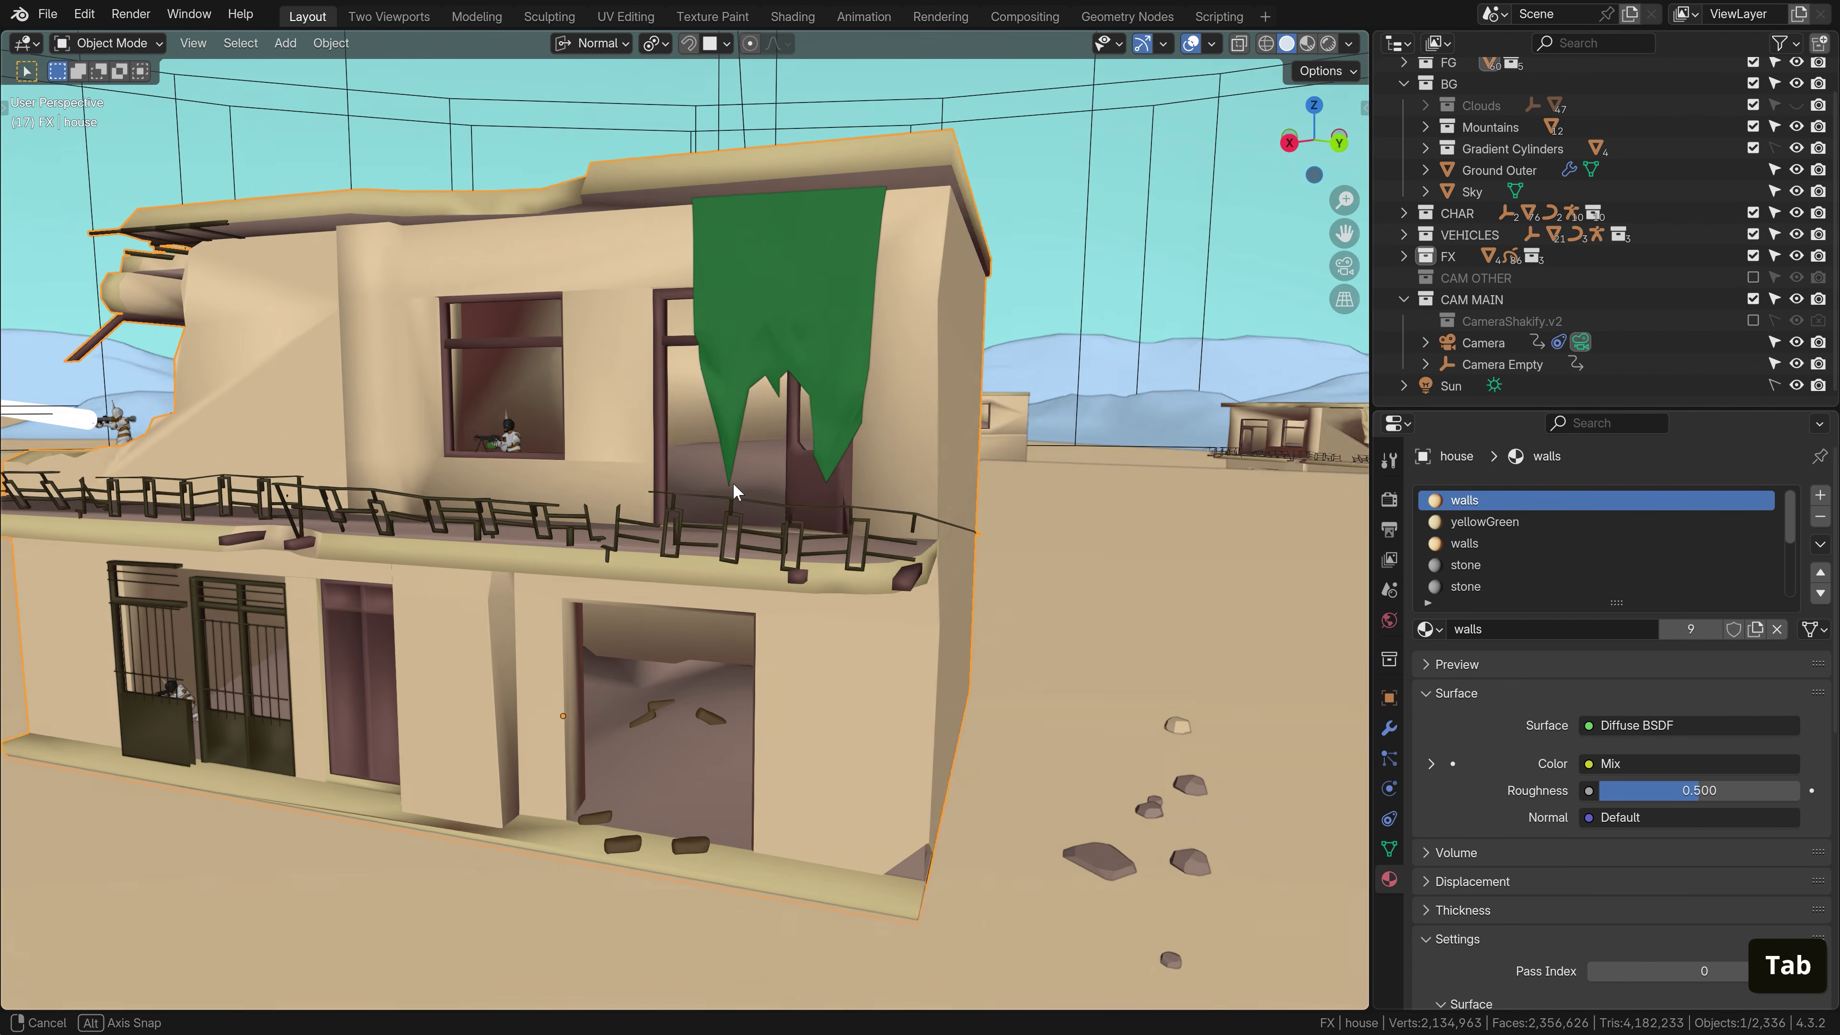
{"action": "middle_click_drag", "start_coordinate": [733, 485], "coordinate": [616, 529]}
{"action": "middle_click_drag", "start_coordinate": [615, 529], "coordinate": [572, 547]}
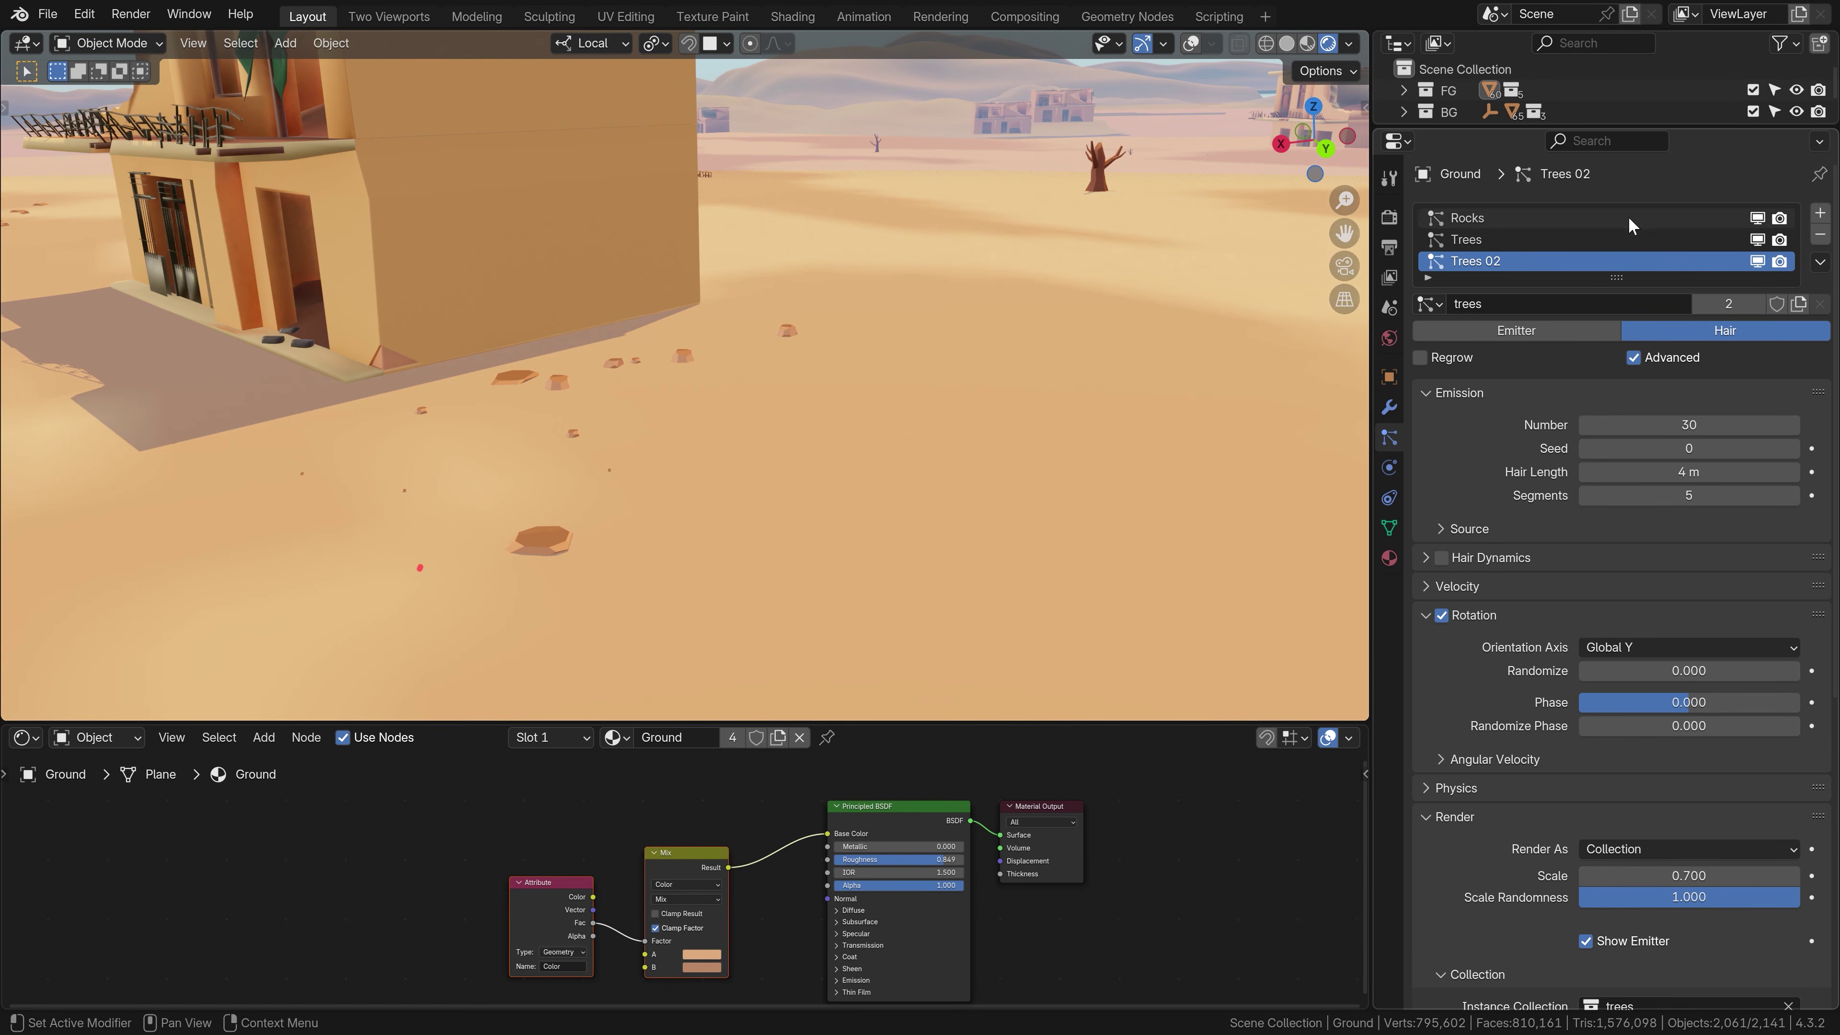
Check the ground's Rocks and Trees particle systems by toggling their viewport visibility, and inspect the Trees vertex group weights
{"action": "scroll", "coordinate": [1640, 254], "scroll_direction": "up", "scroll_amount": 1}
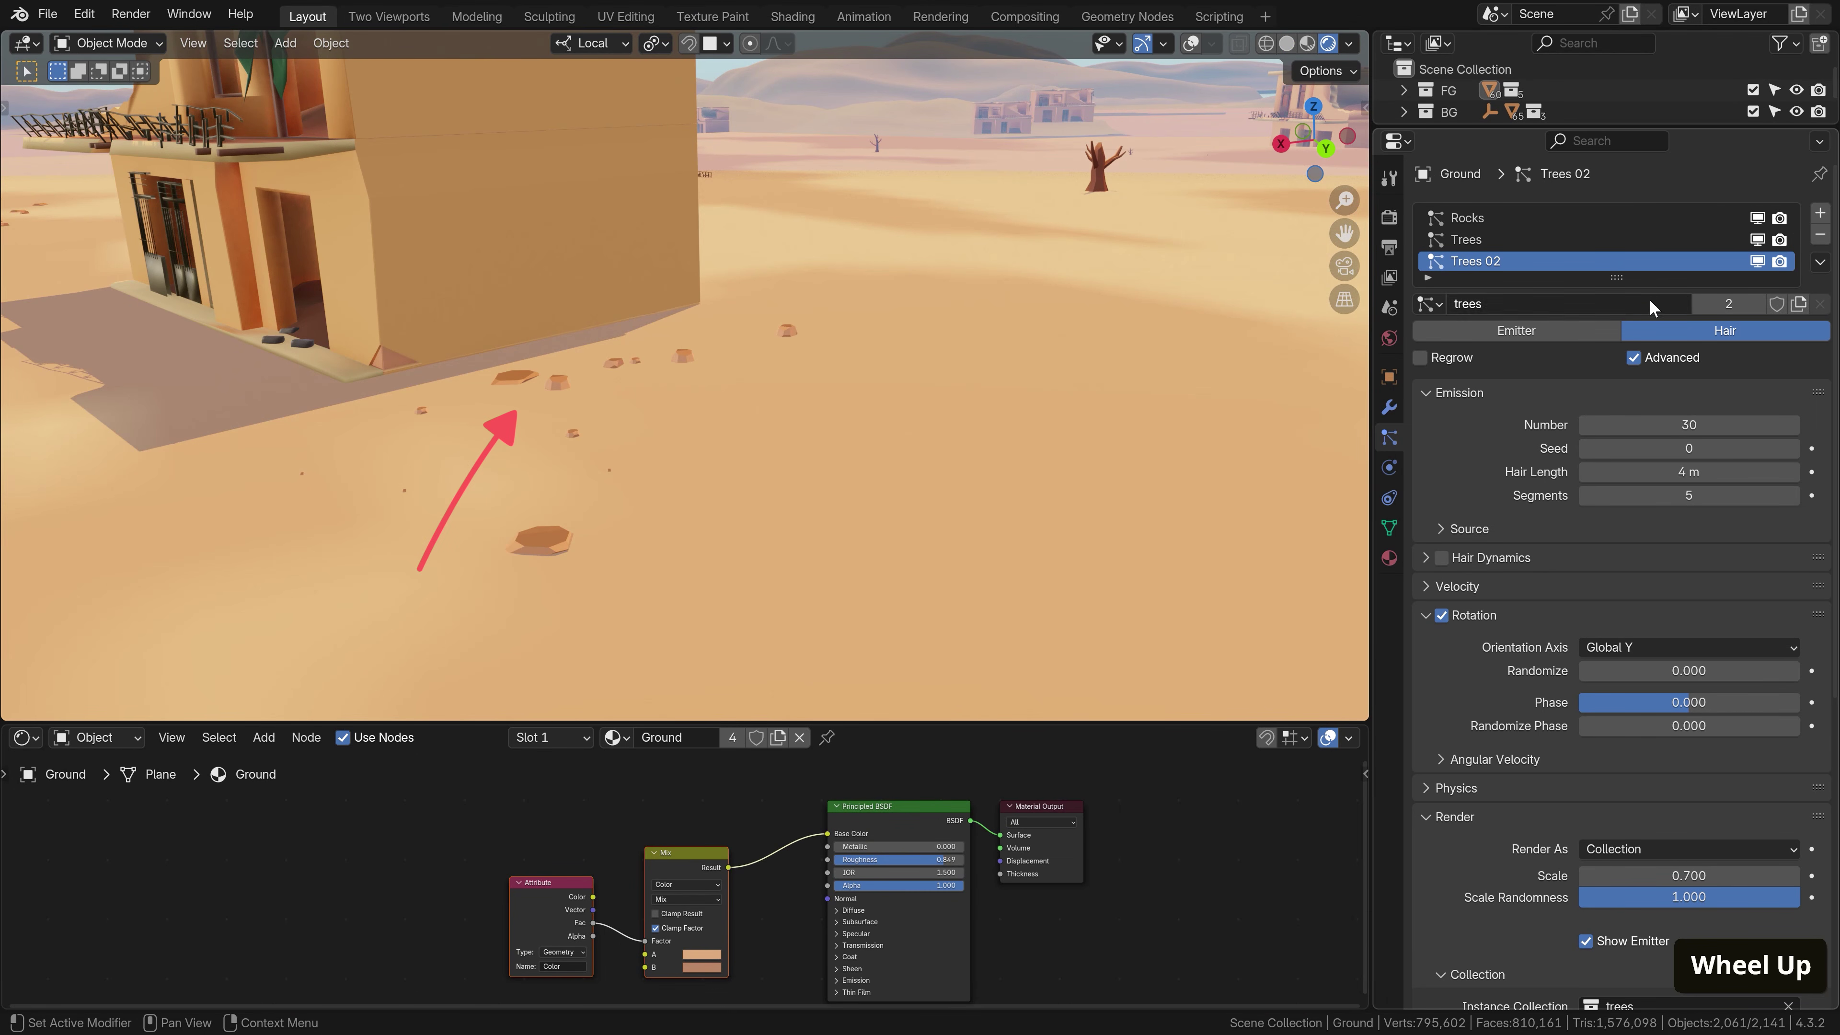
{"action": "left_click", "coordinate": [1756, 241]}
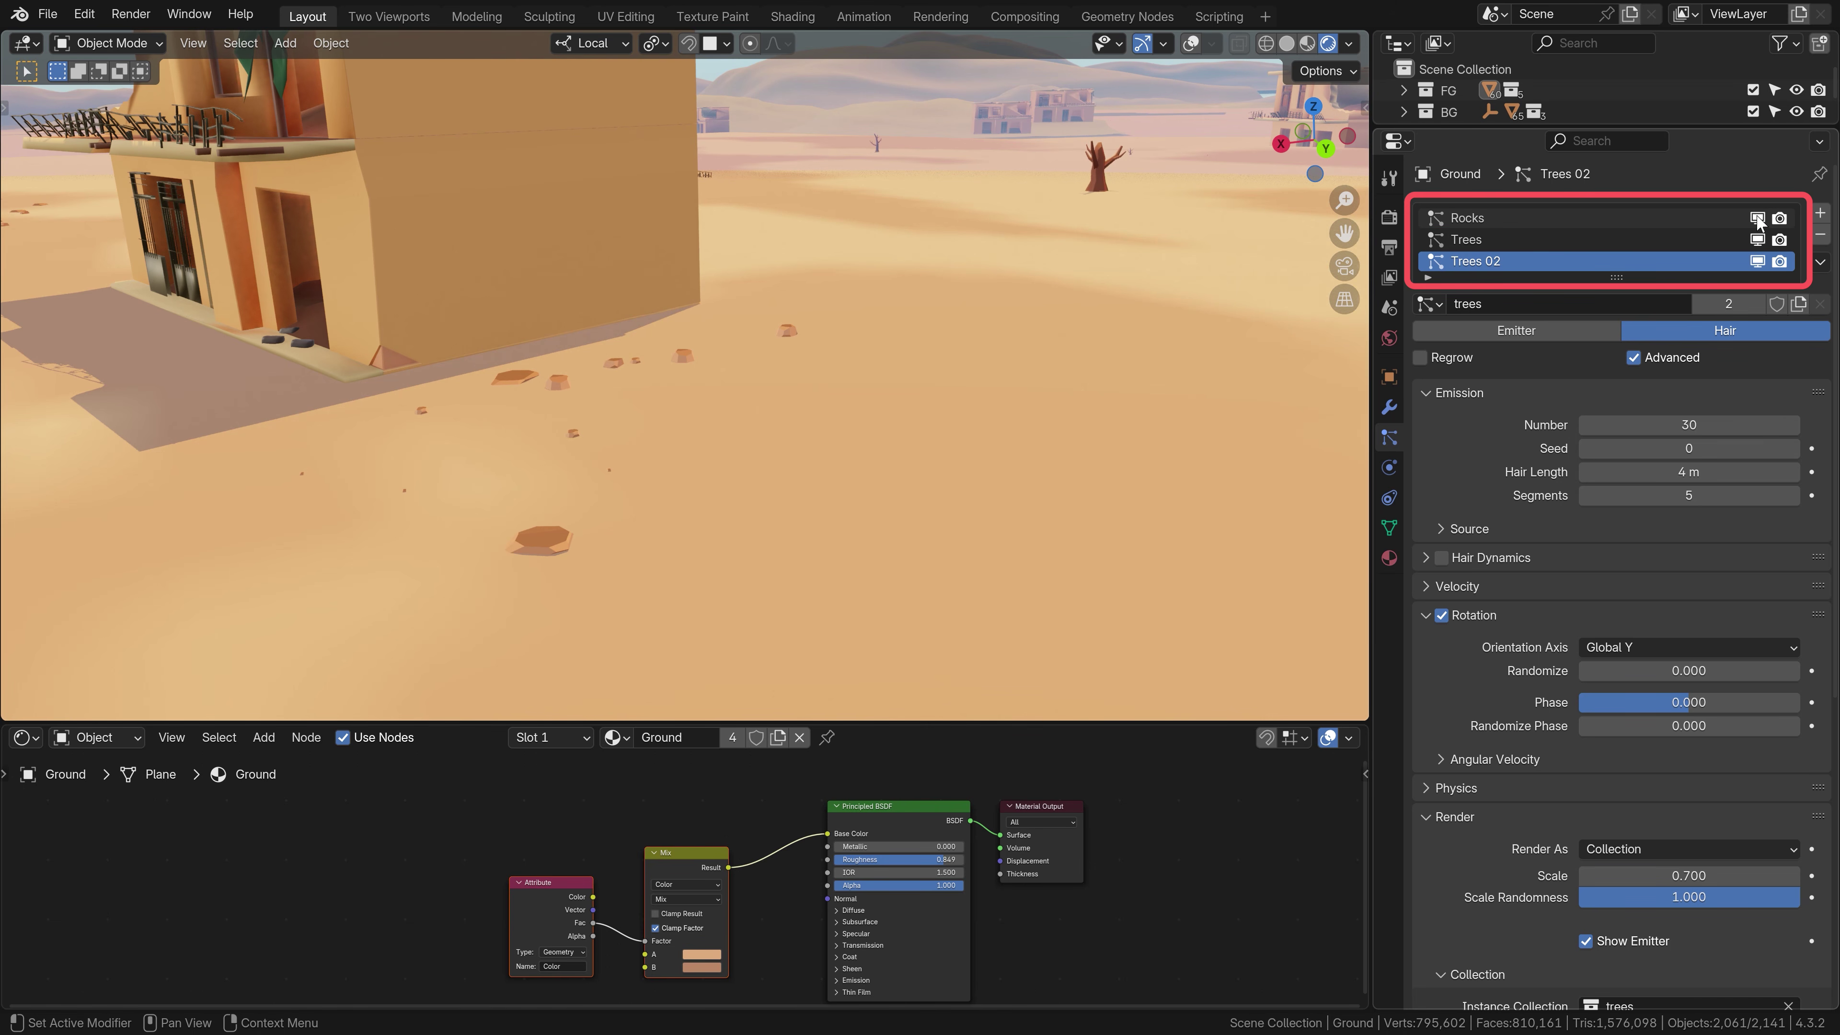
{"action": "left_click", "coordinate": [1756, 217]}
{"action": "left_click", "coordinate": [1756, 218]}
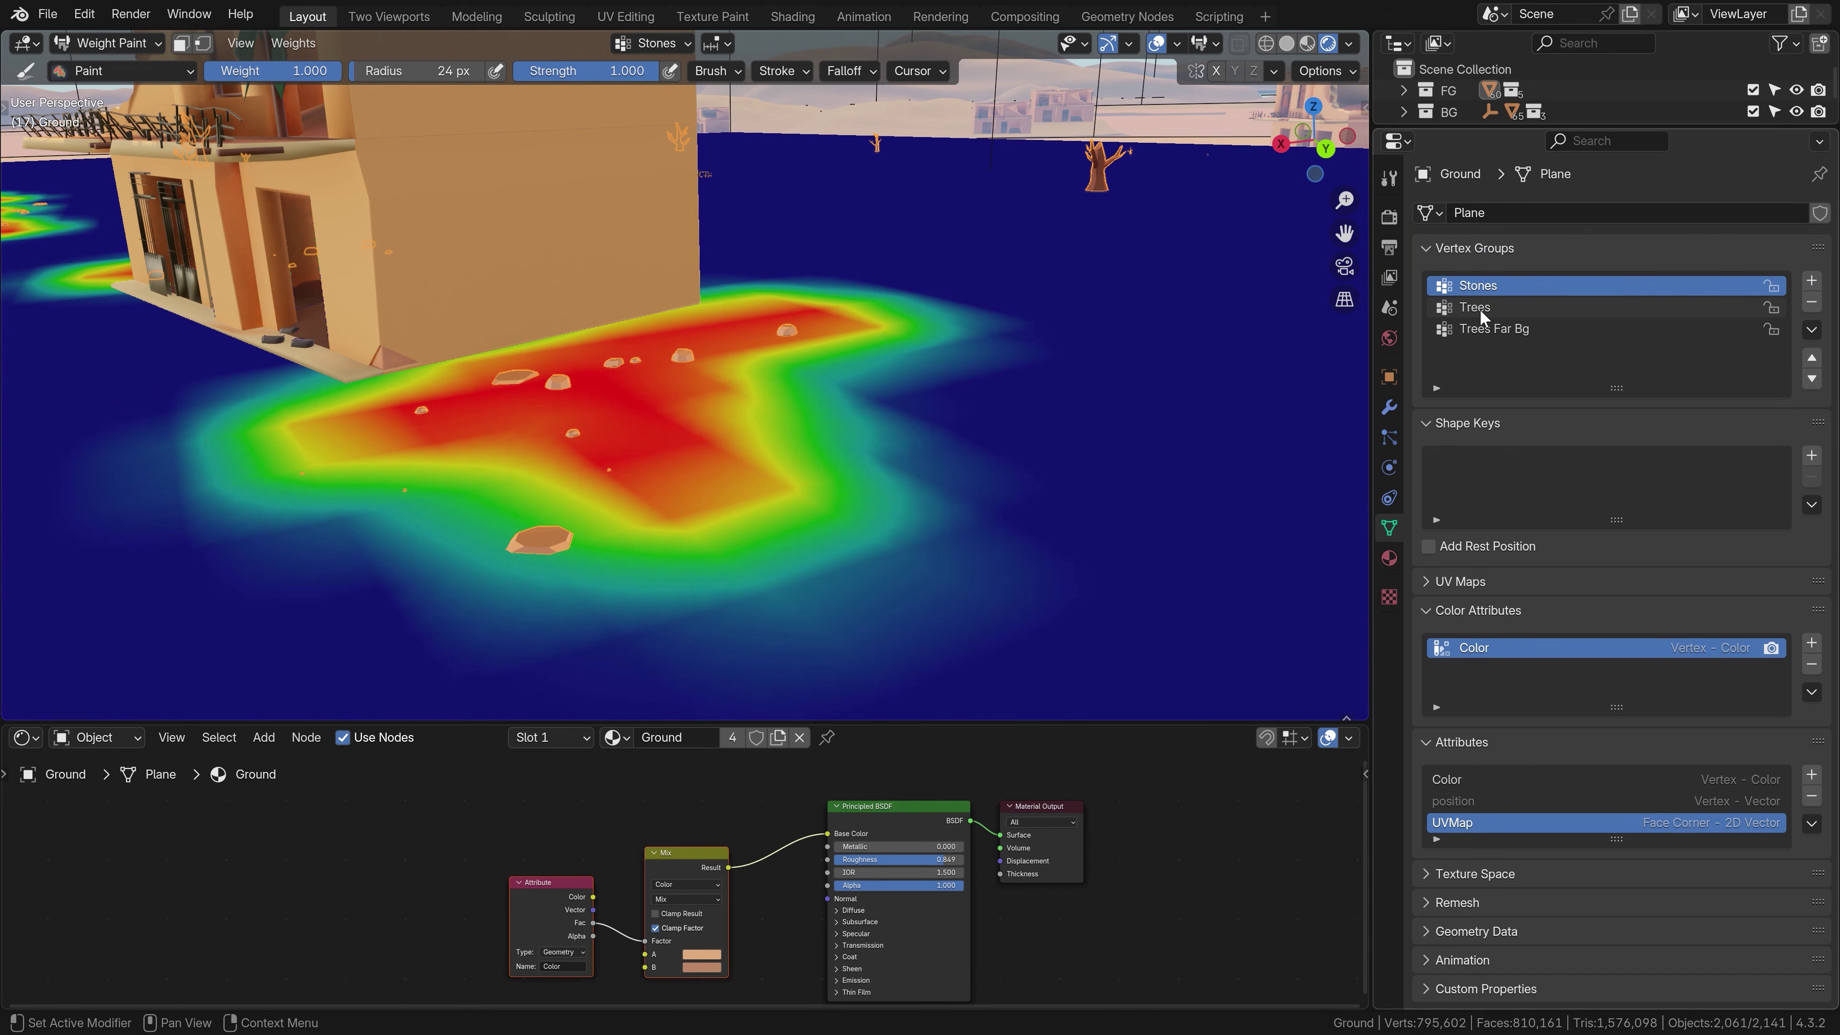
{"action": "left_click", "coordinate": [1479, 307]}
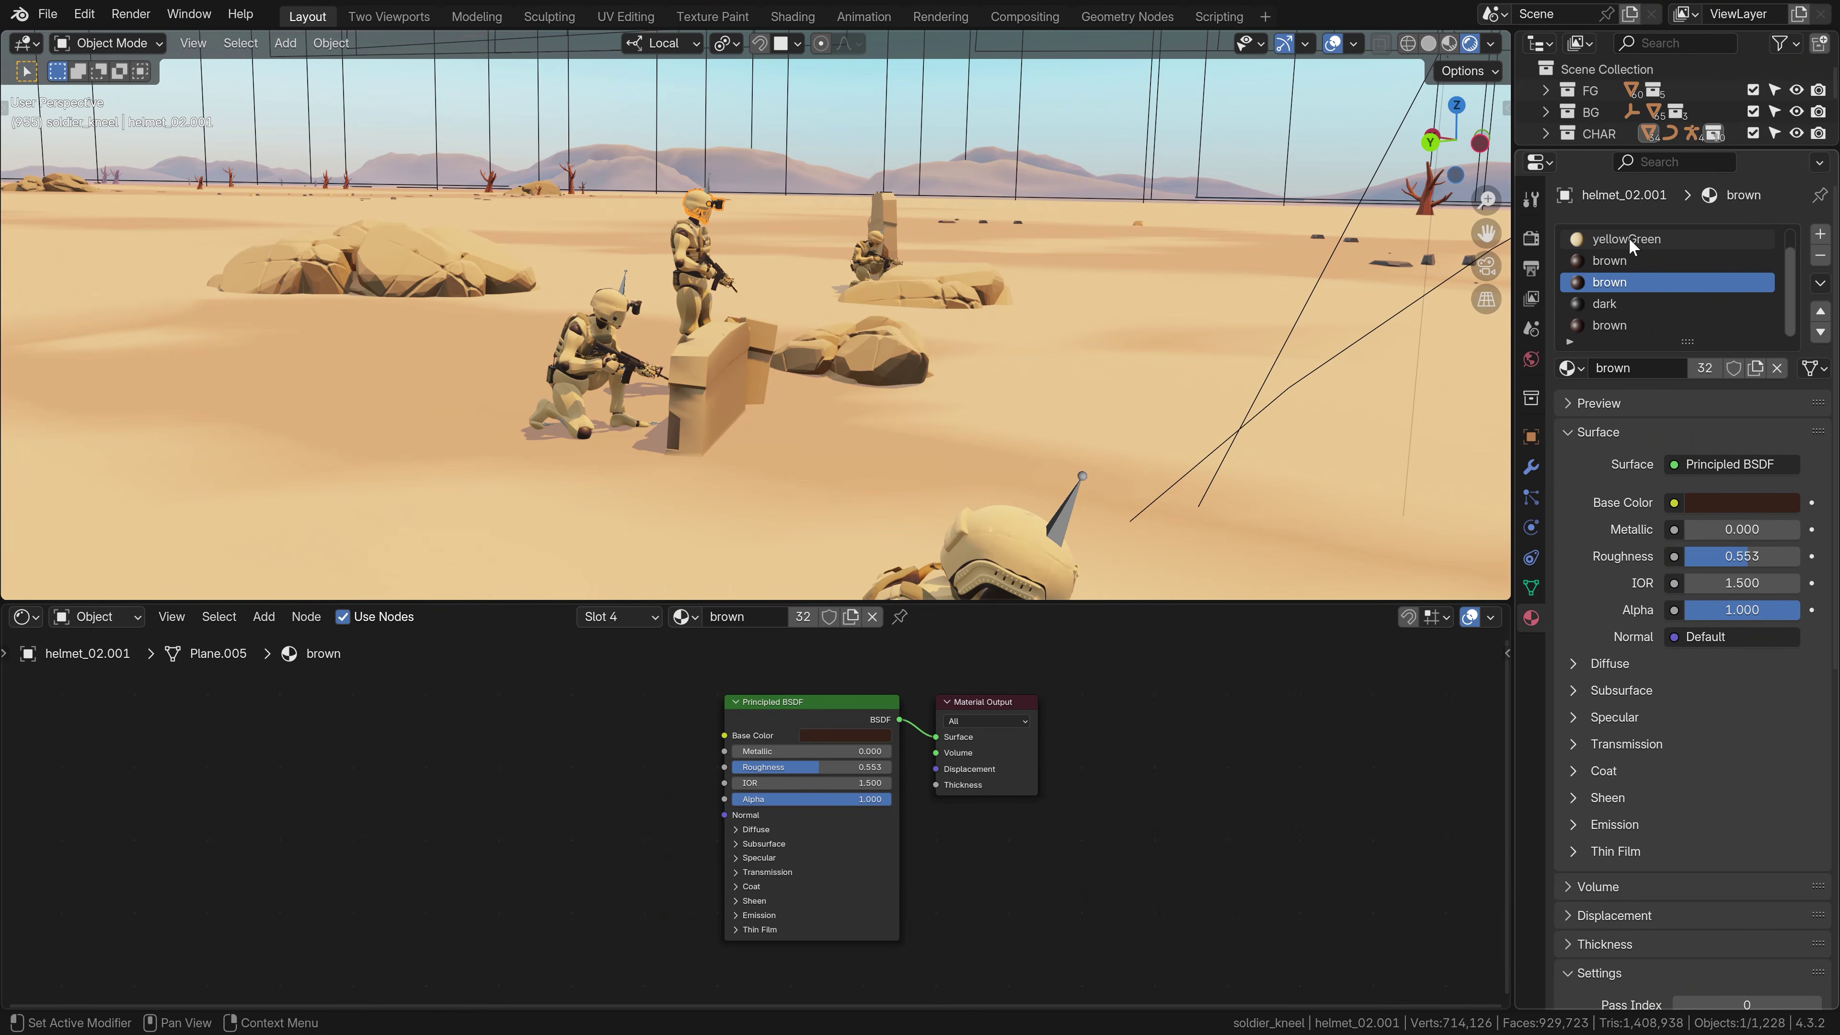
Select the foreground soldier's helmet and the kneeling soldier to inspect their assigned materials
{"action": "left_click", "coordinate": [1629, 238]}
{"action": "left_click", "coordinate": [1003, 534]}
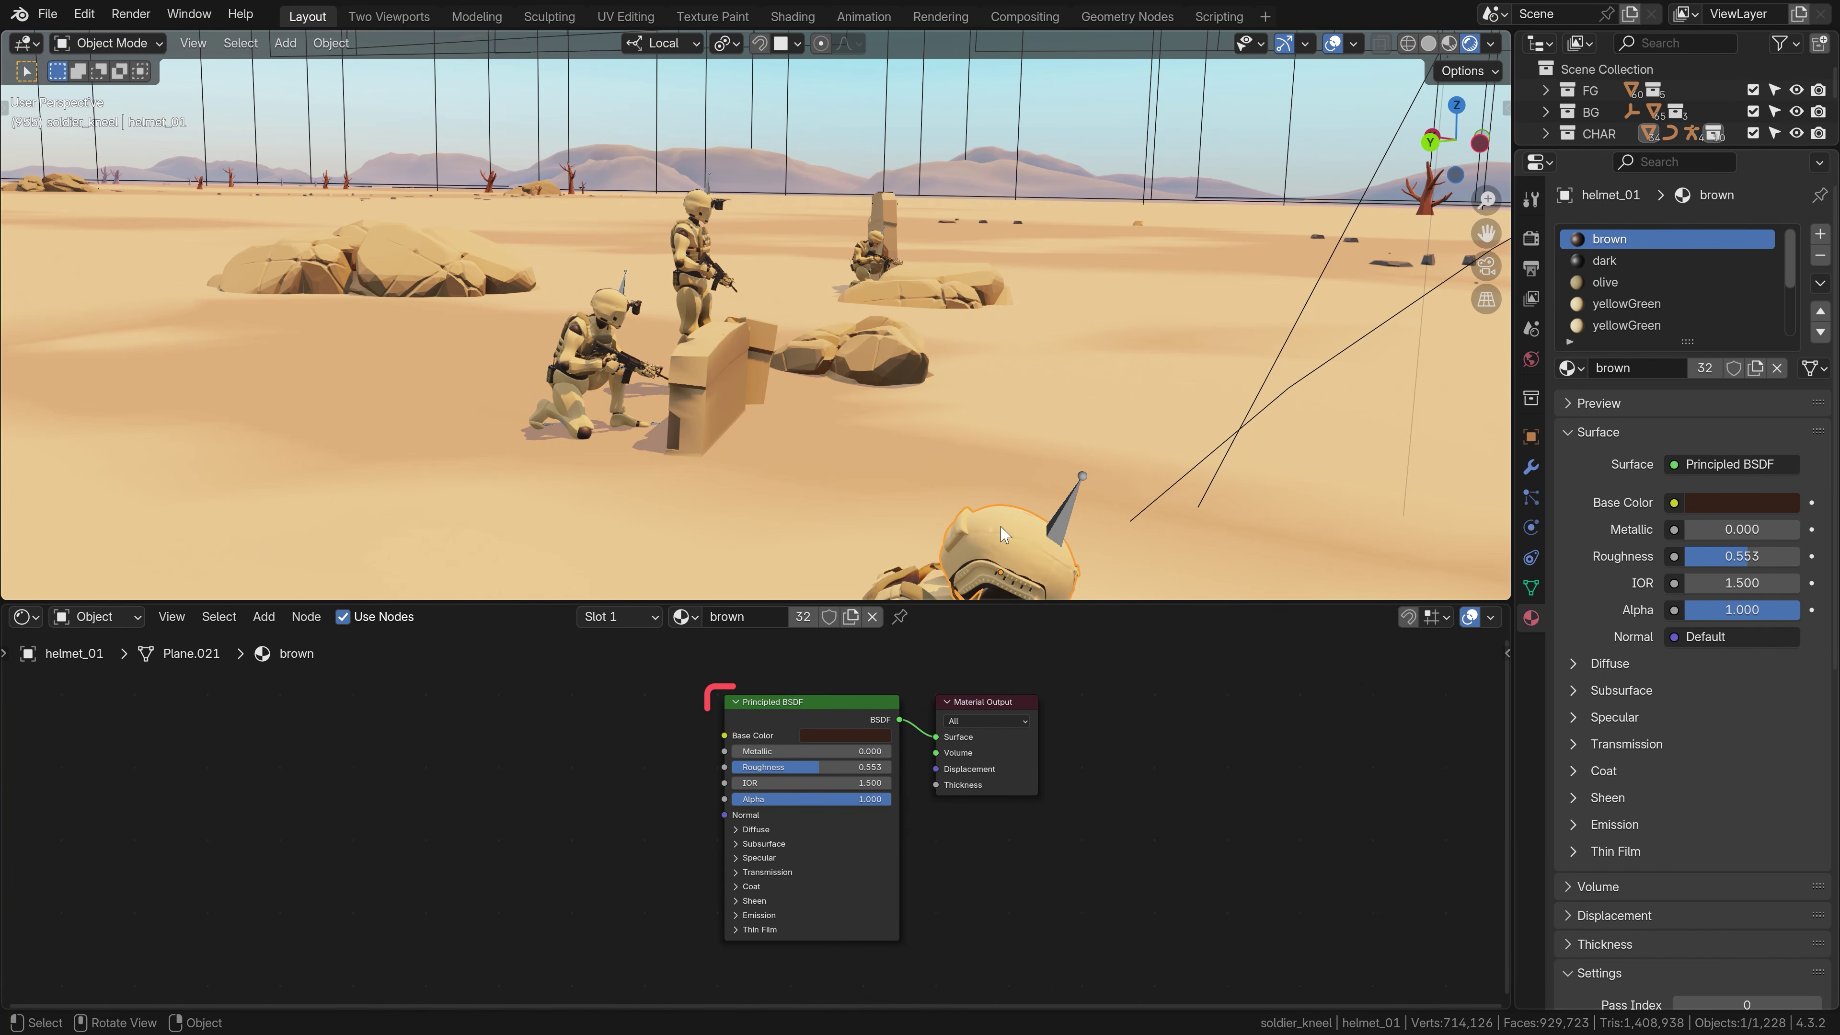
{"action": "left_click", "coordinate": [627, 372]}
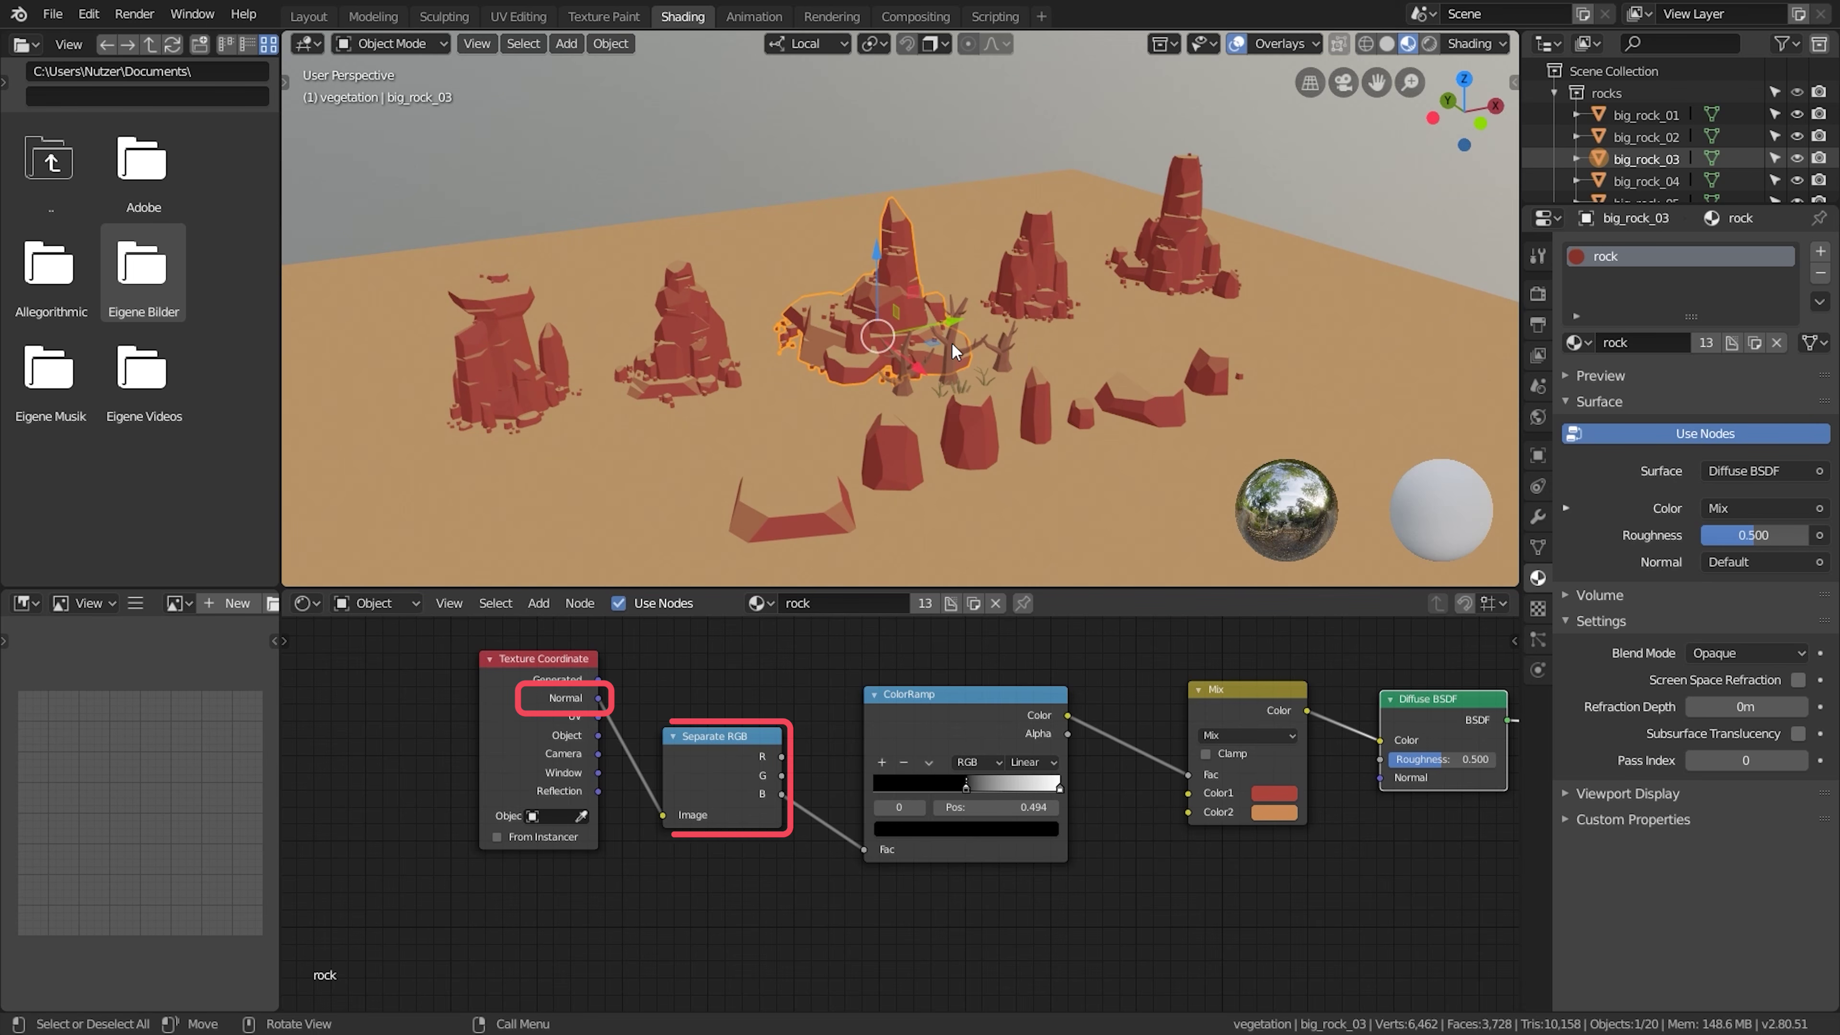
Connect the Texture Coordinate node's Normal output directly to the Material Output surface in the tree_sand material
{"action": "scroll", "coordinate": [953, 344], "scroll_direction": "up", "scroll_amount": 5}
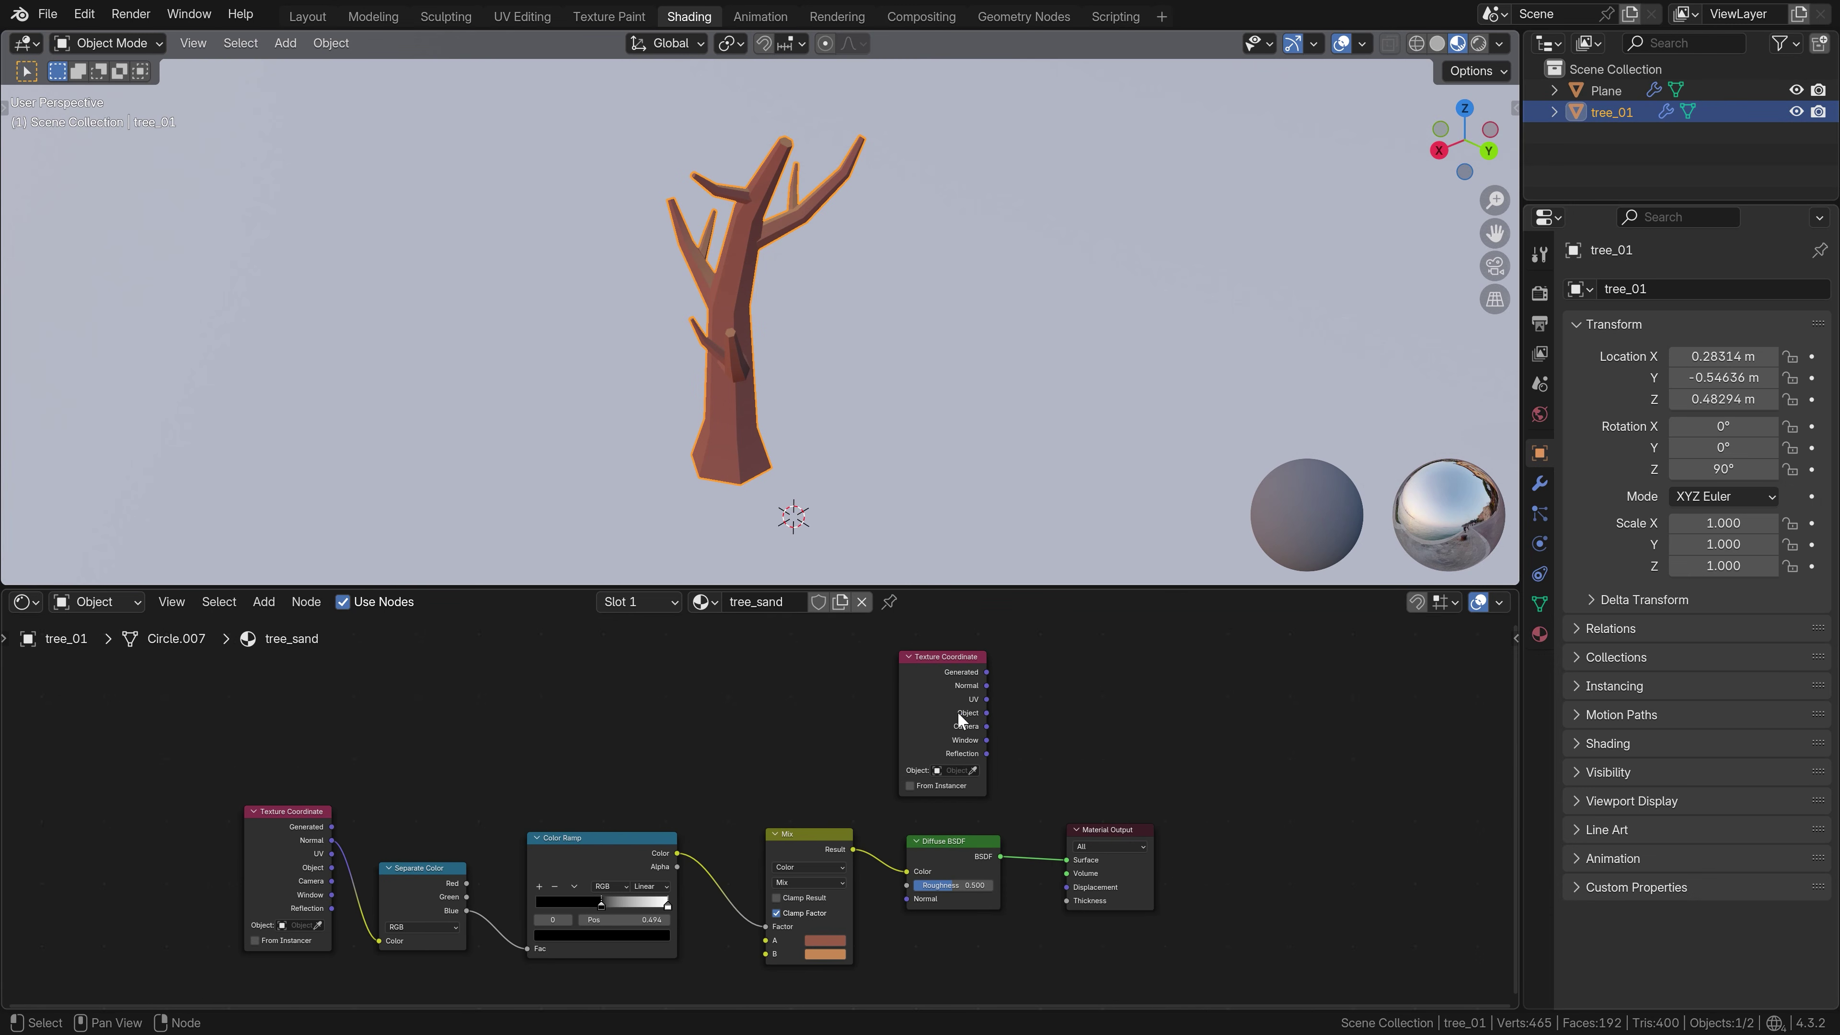
{"action": "middle_click_drag", "start_coordinate": [975, 667], "coordinate": [851, 682]}
{"action": "scroll", "coordinate": [850, 681], "scroll_direction": "up", "scroll_amount": 2}
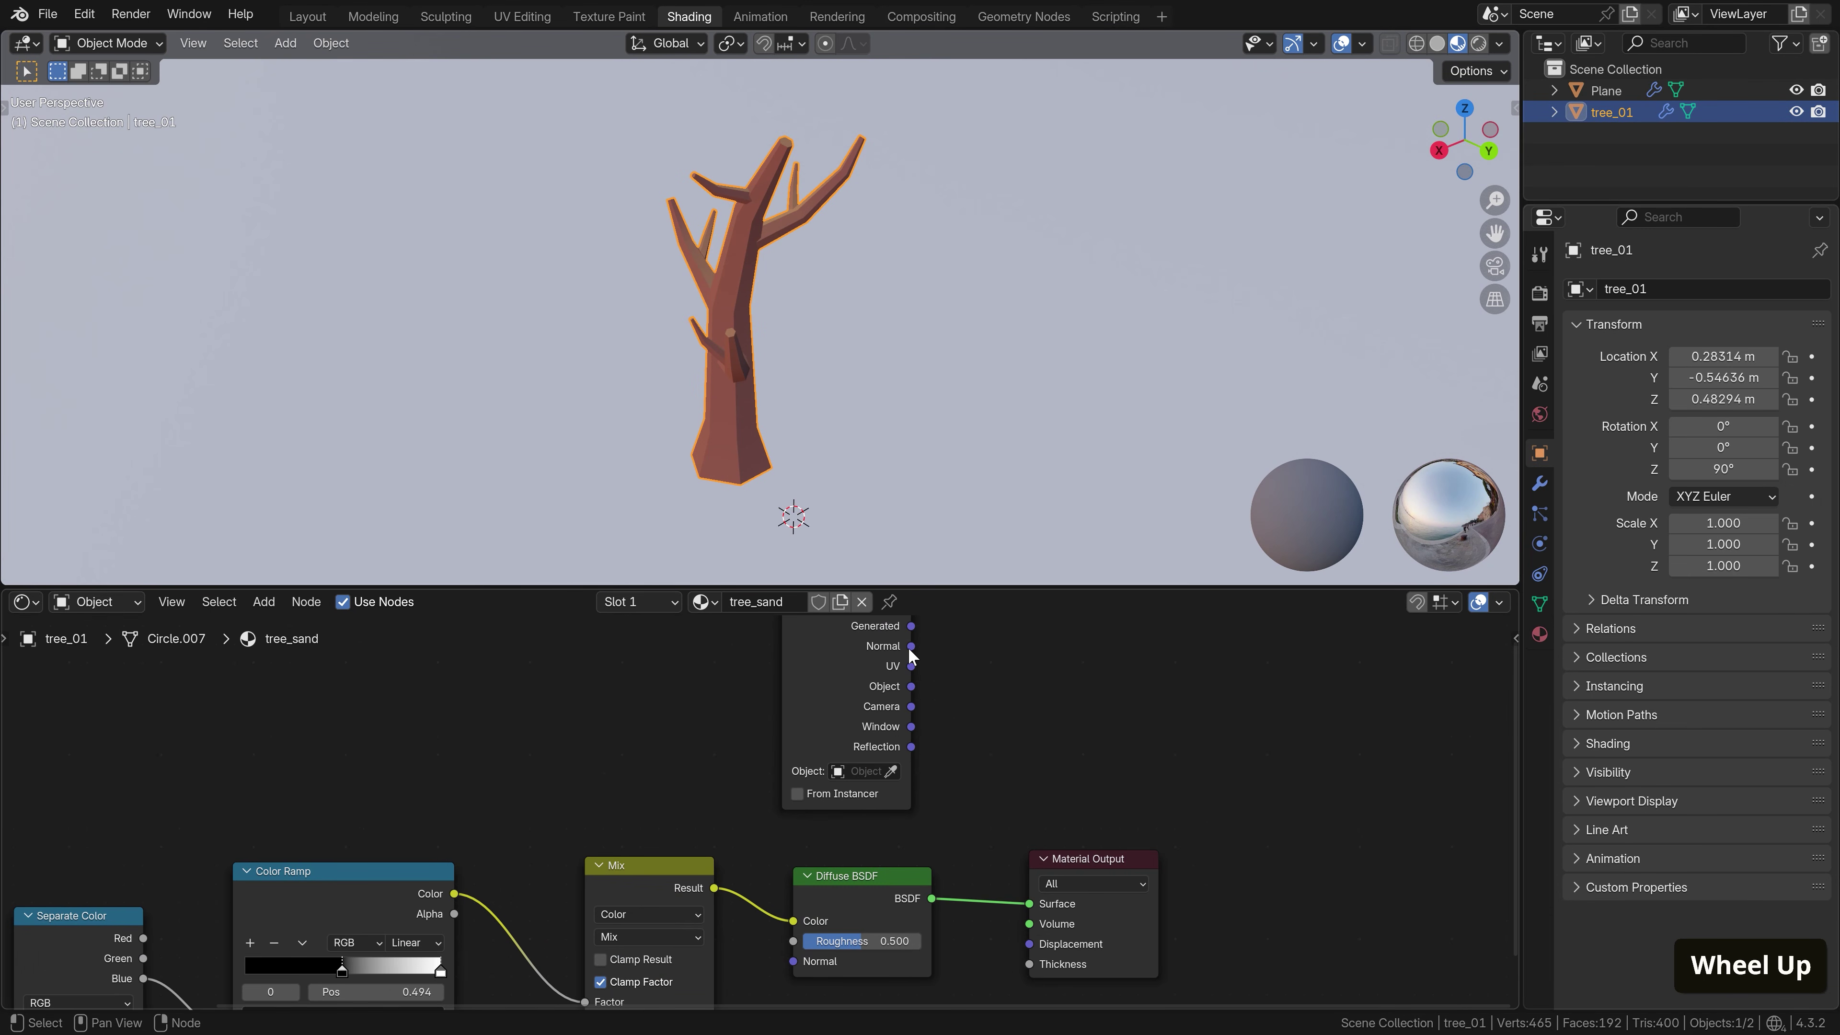
{"action": "left_click_drag", "start_coordinate": [1018, 884], "coordinate": [1024, 860]}
{"action": "mouse_move", "coordinate": [775, 292]}
{"action": "middle_mouse_down"}
{"action": "mouse_move", "coordinate": [875, 325]}
{"action": "mouse_move", "coordinate": [1067, 337]}
{"action": "mouse_move", "coordinate": [1375, 323]}
{"action": "mouse_move", "coordinate": [49, 280]}
{"action": "mouse_move", "coordinate": [1088, 288]}
{"action": "mouse_move", "coordinate": [840, 286]}
{"action": "mouse_move", "coordinate": [871, 277]}
{"action": "mouse_move", "coordinate": [853, 402]}
{"action": "mouse_move", "coordinate": [976, 255]}
{"action": "mouse_move", "coordinate": [1081, 278]}
{"action": "middle_mouse_up"}
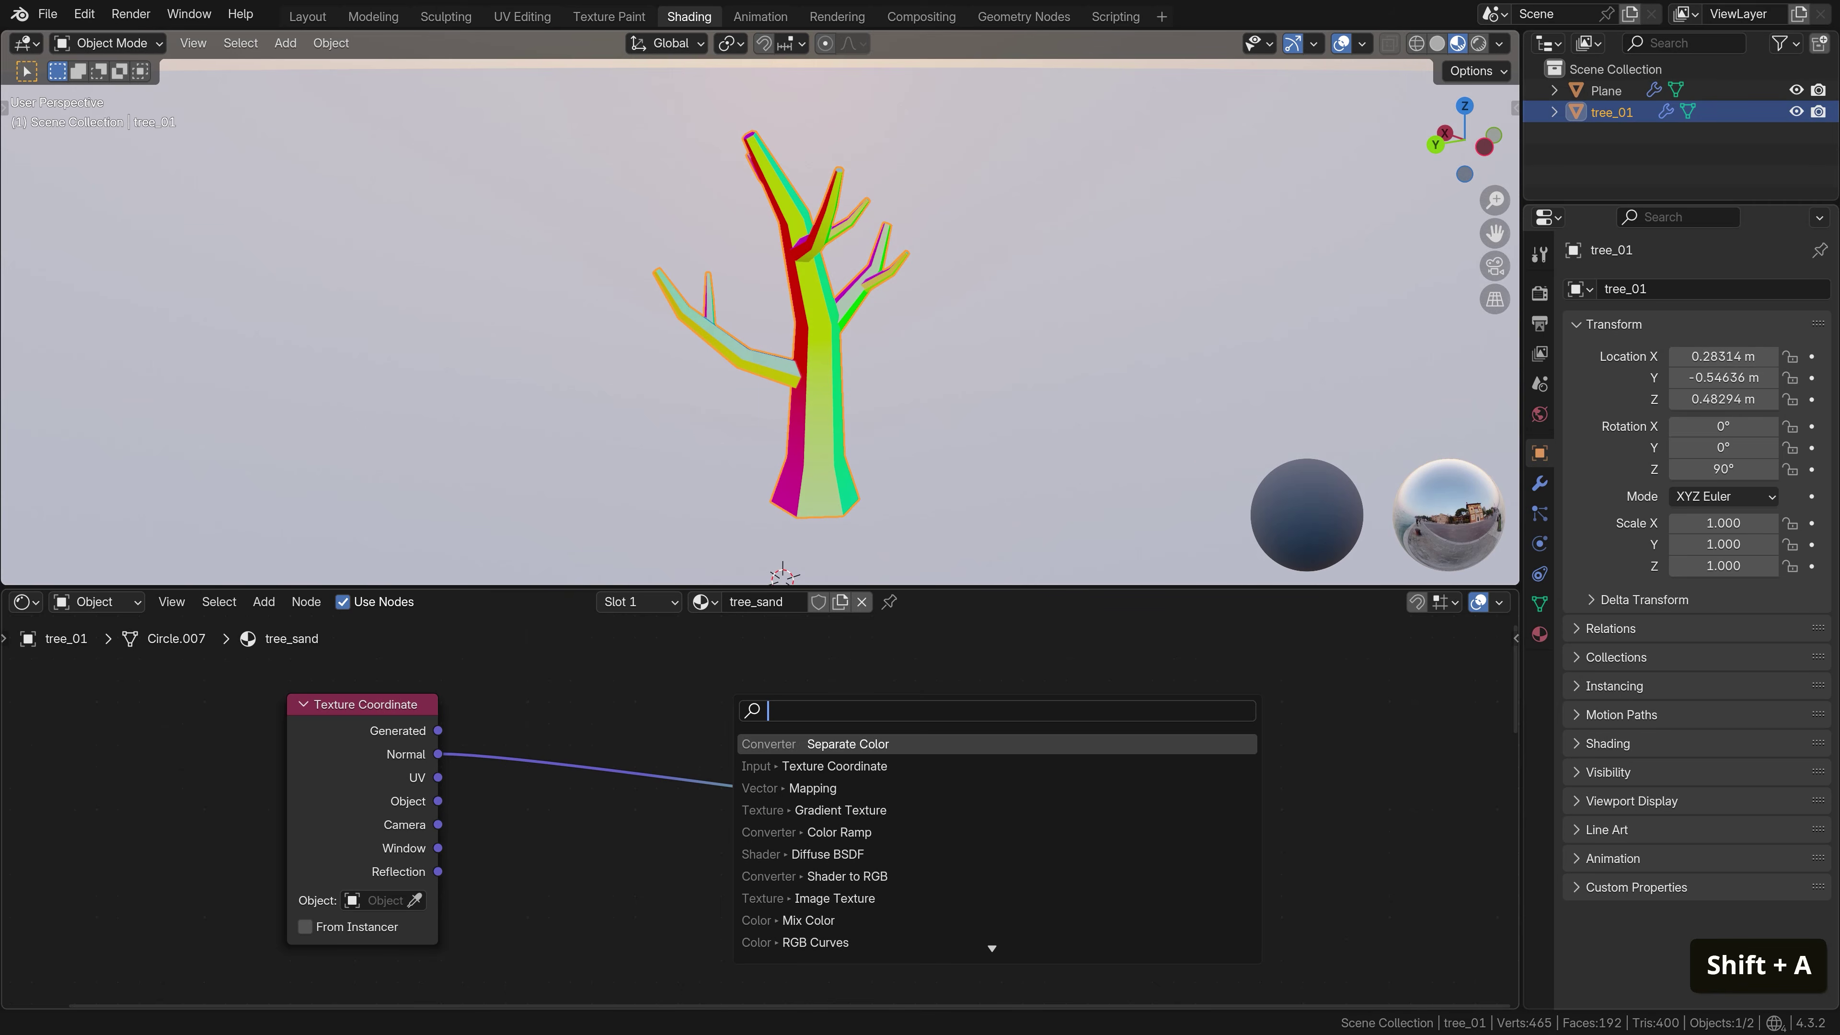
Insert a Separate Color node between the Normal output and the Material Output, and preview its Blue channel on the tree
{"action": "left_click", "coordinate": [833, 740]}
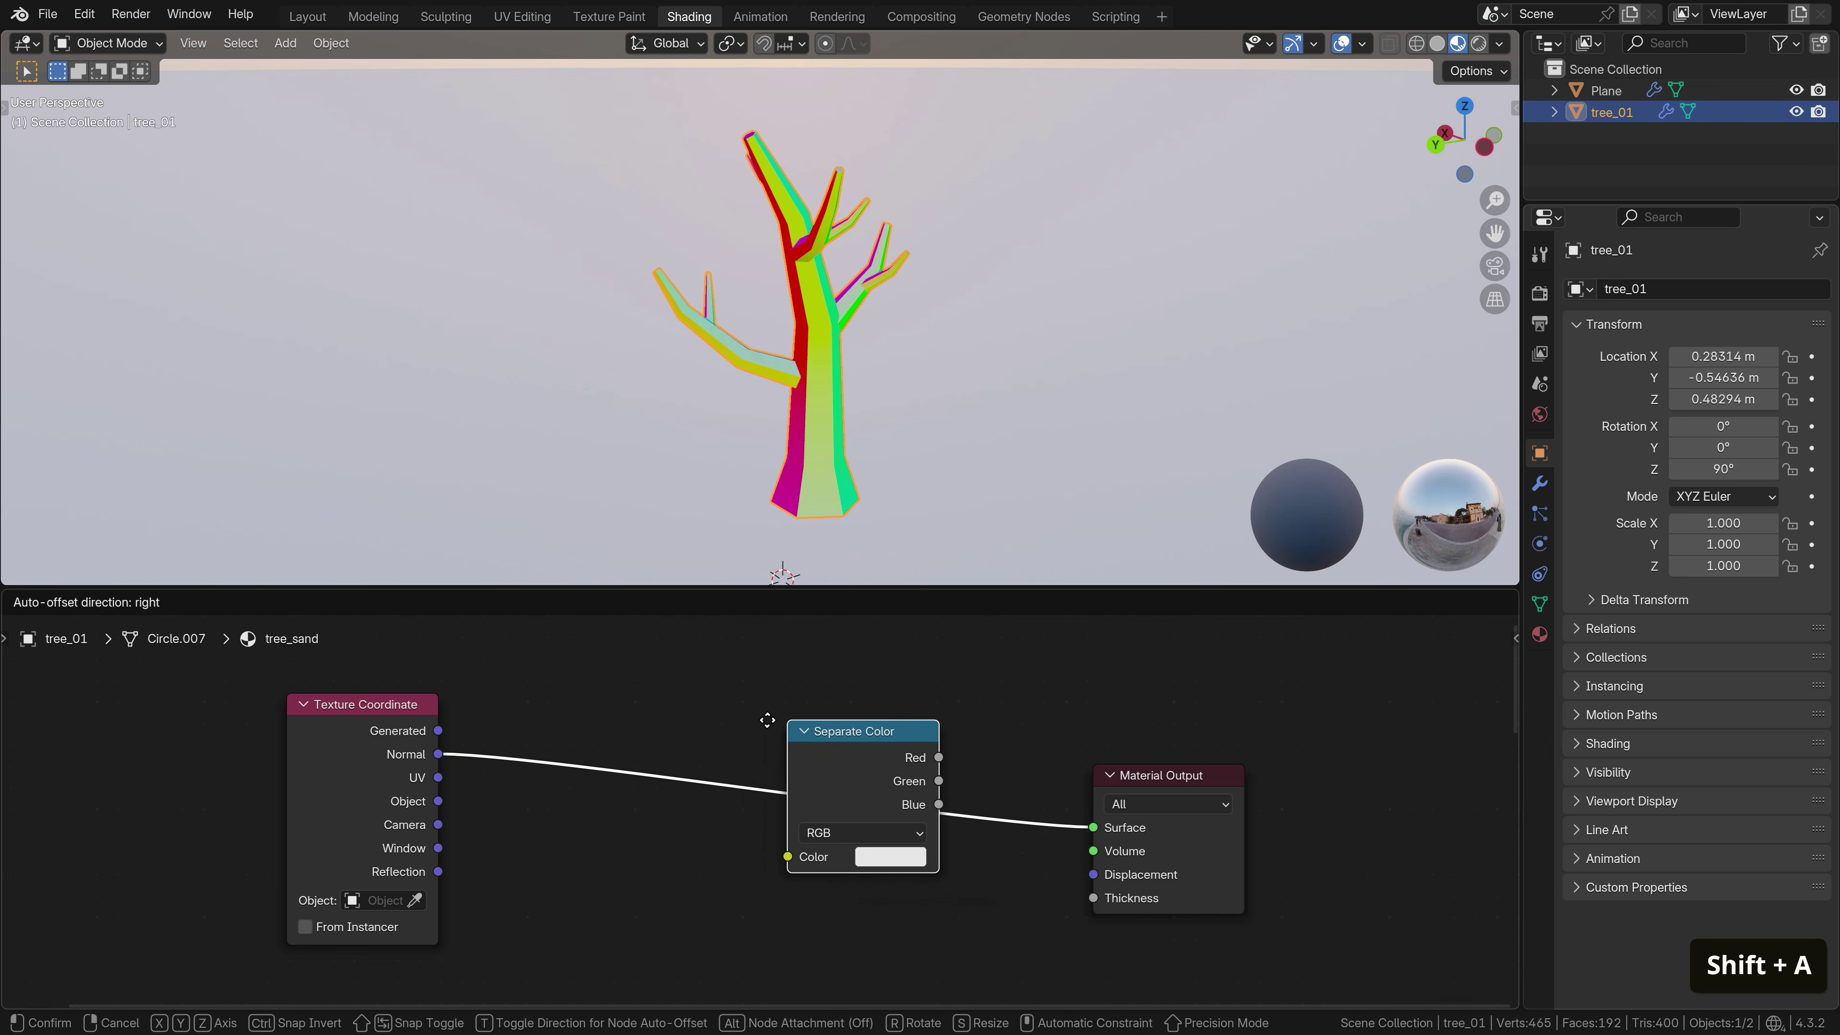
{"action": "left_click", "coordinate": [694, 720]}
{"action": "left_click", "coordinate": [812, 773], "text": "ctrl+shift"}
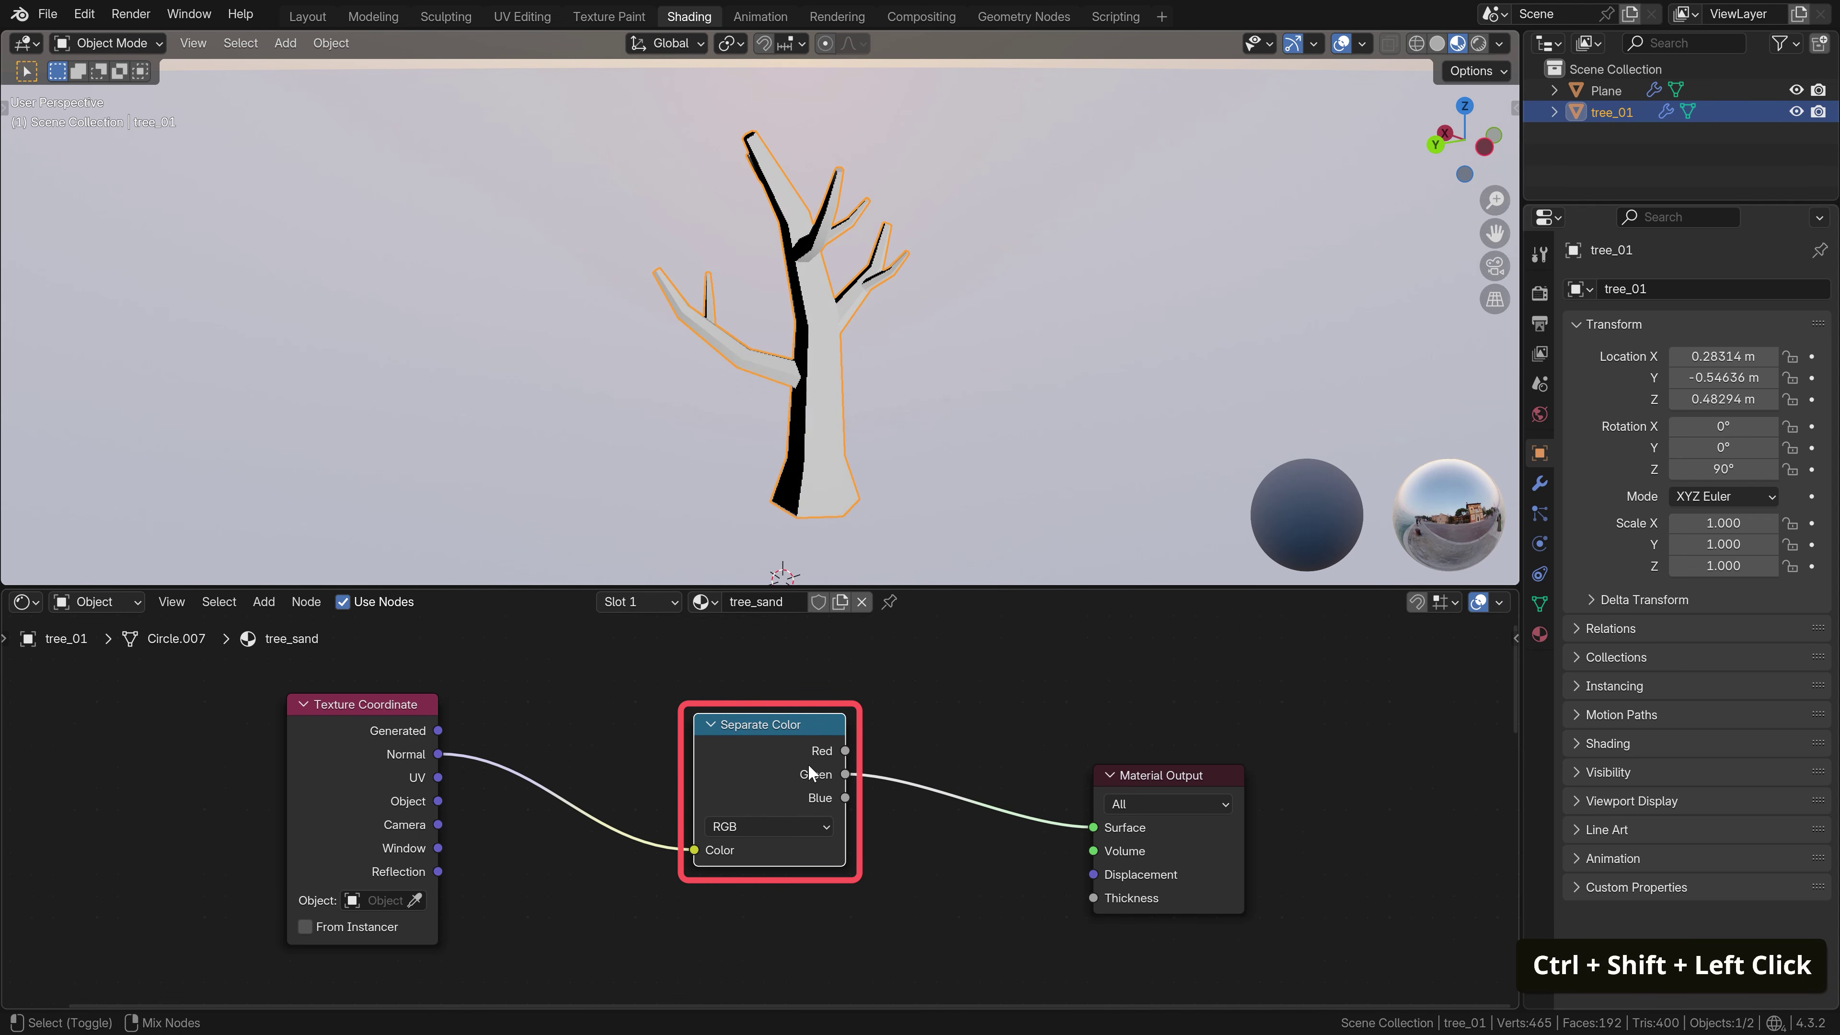
{"action": "left_click", "coordinate": [812, 772], "text": "ctrl+shift"}
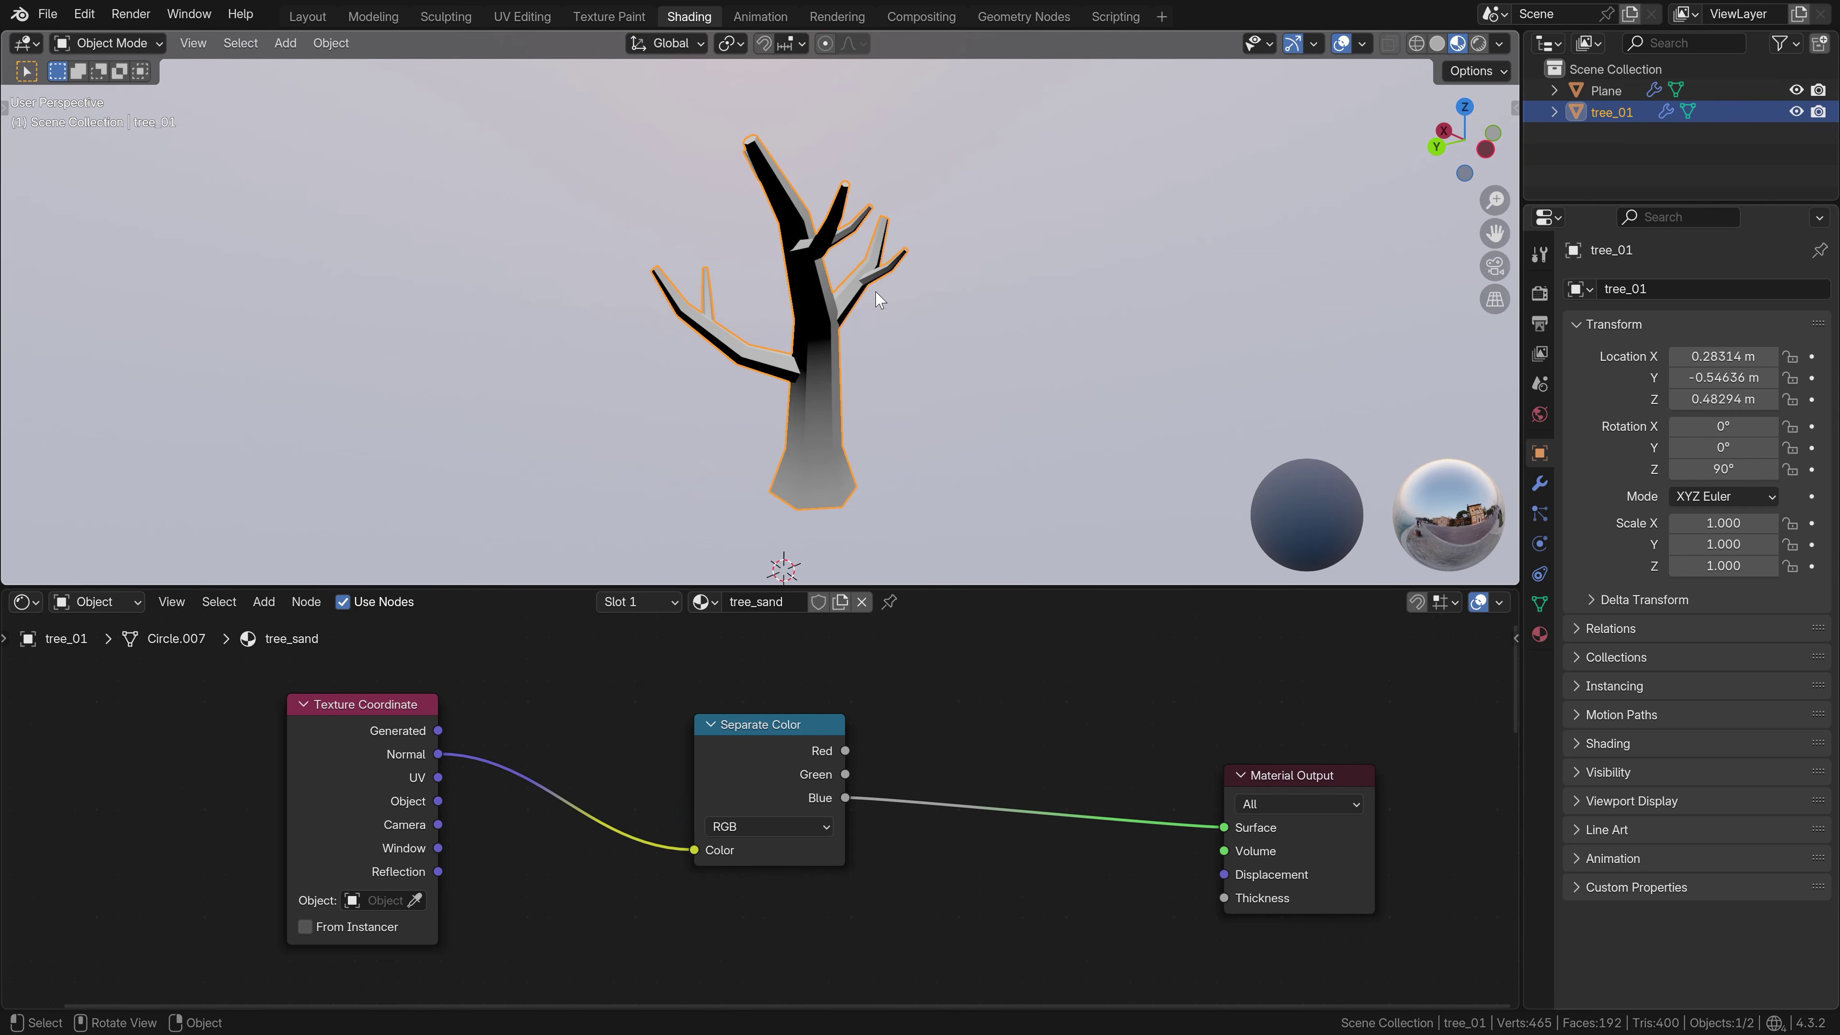
{"action": "middle_click_drag", "start_coordinate": [879, 299], "coordinate": [879, 462]}
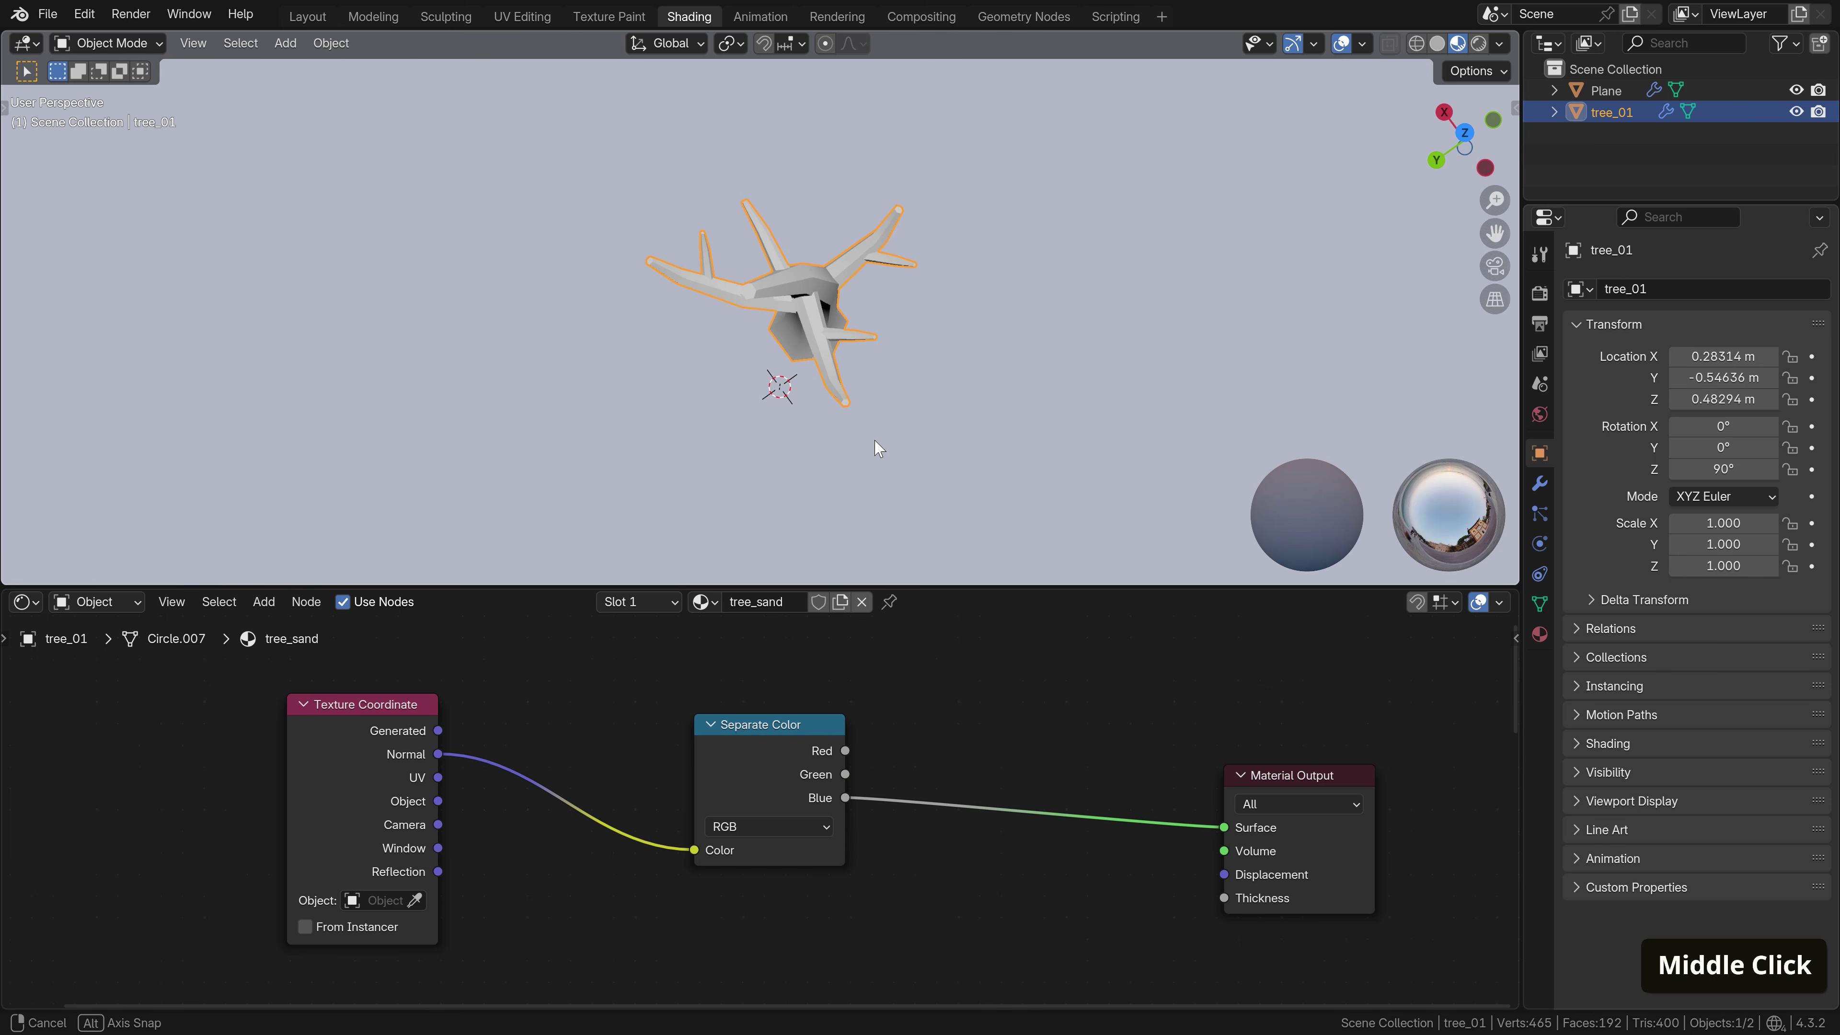
{"action": "middle_click_drag", "start_coordinate": [879, 448], "coordinate": [877, 246]}
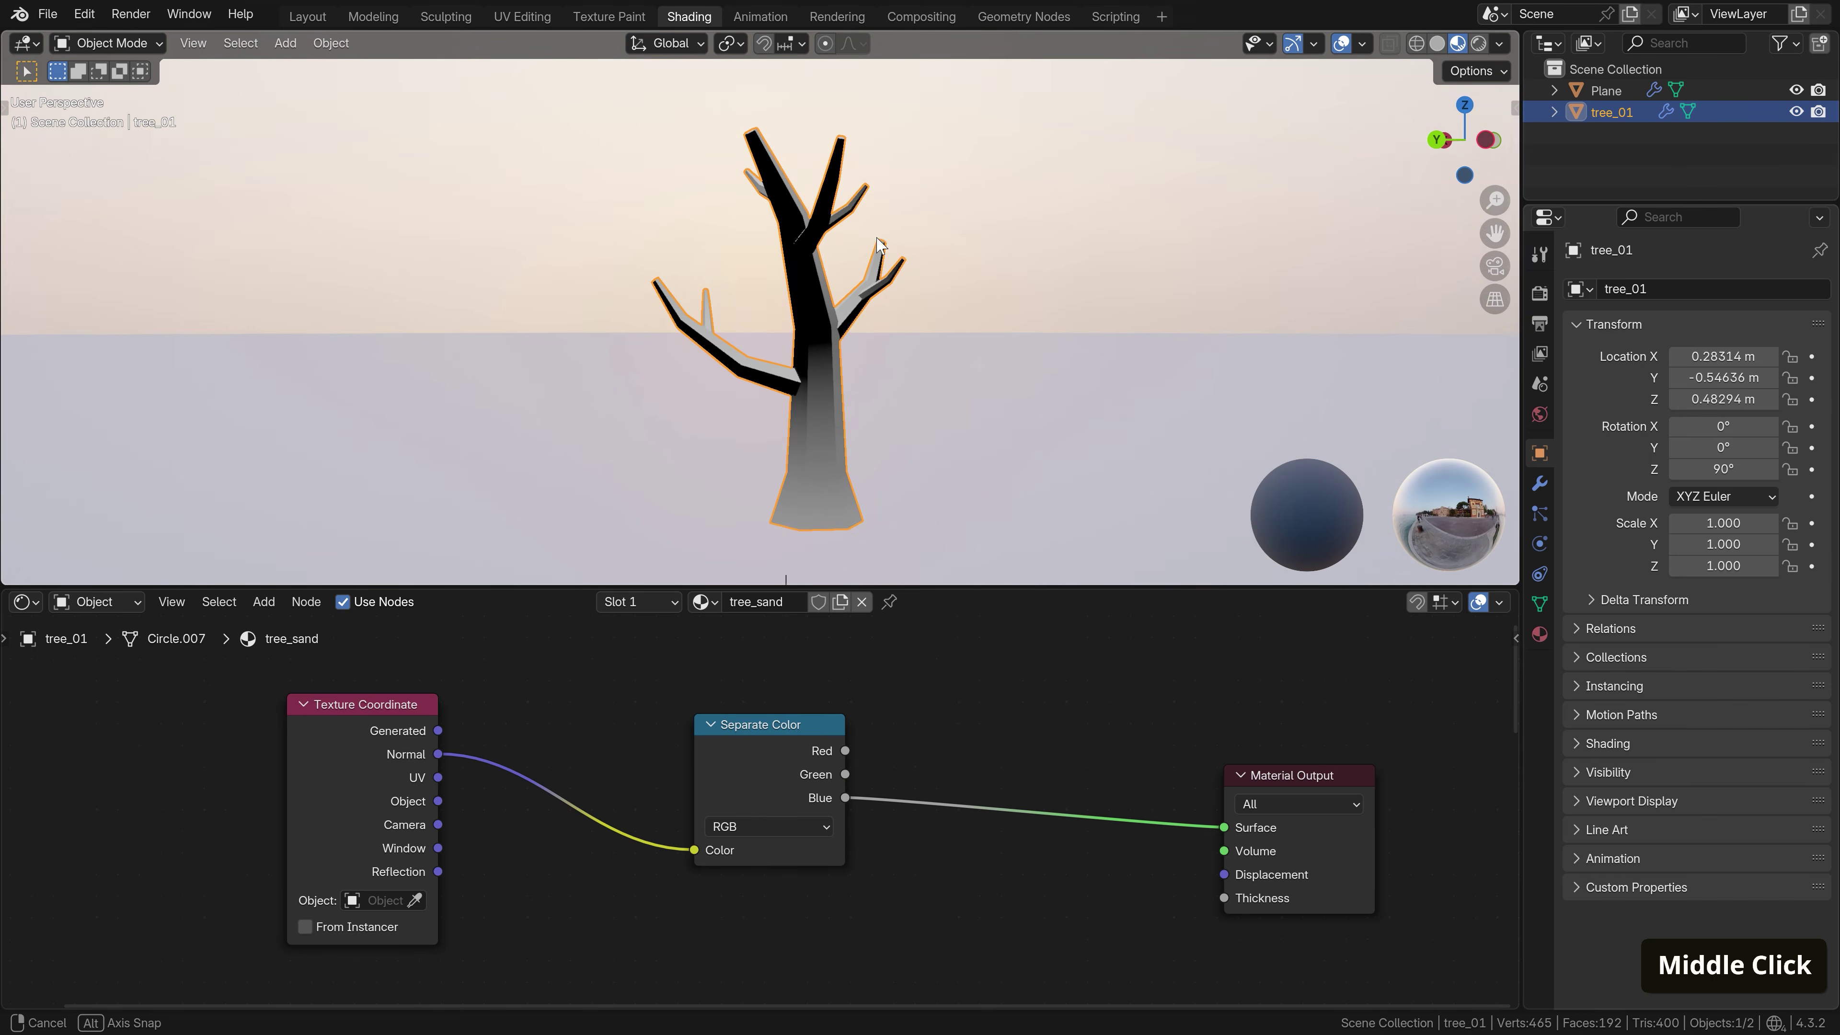
Place a Mix node before the Base Color with the Blue channel as its factor, and set color A to magenta and B to yellow
{"action": "scroll", "coordinate": [879, 239], "scroll_direction": "up", "scroll_amount": 3}
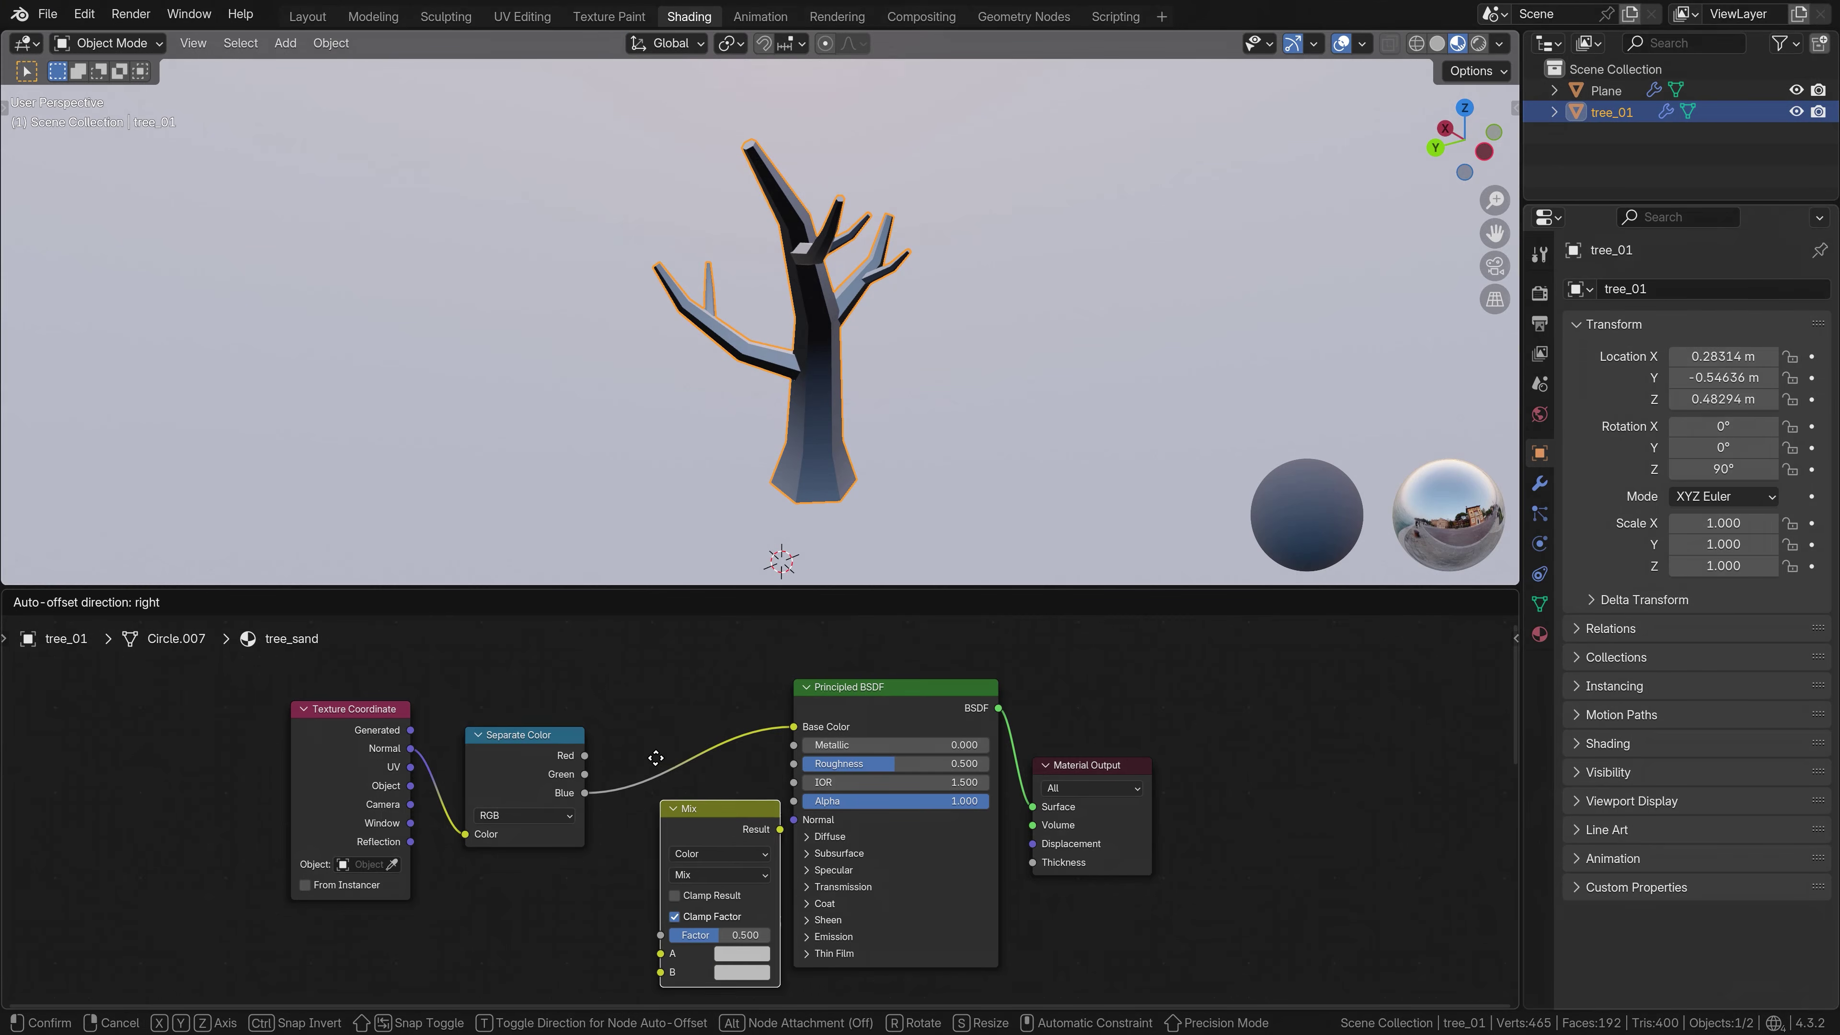
{"action": "left_click_drag", "start_coordinate": [720, 967], "coordinate": [719, 851]}
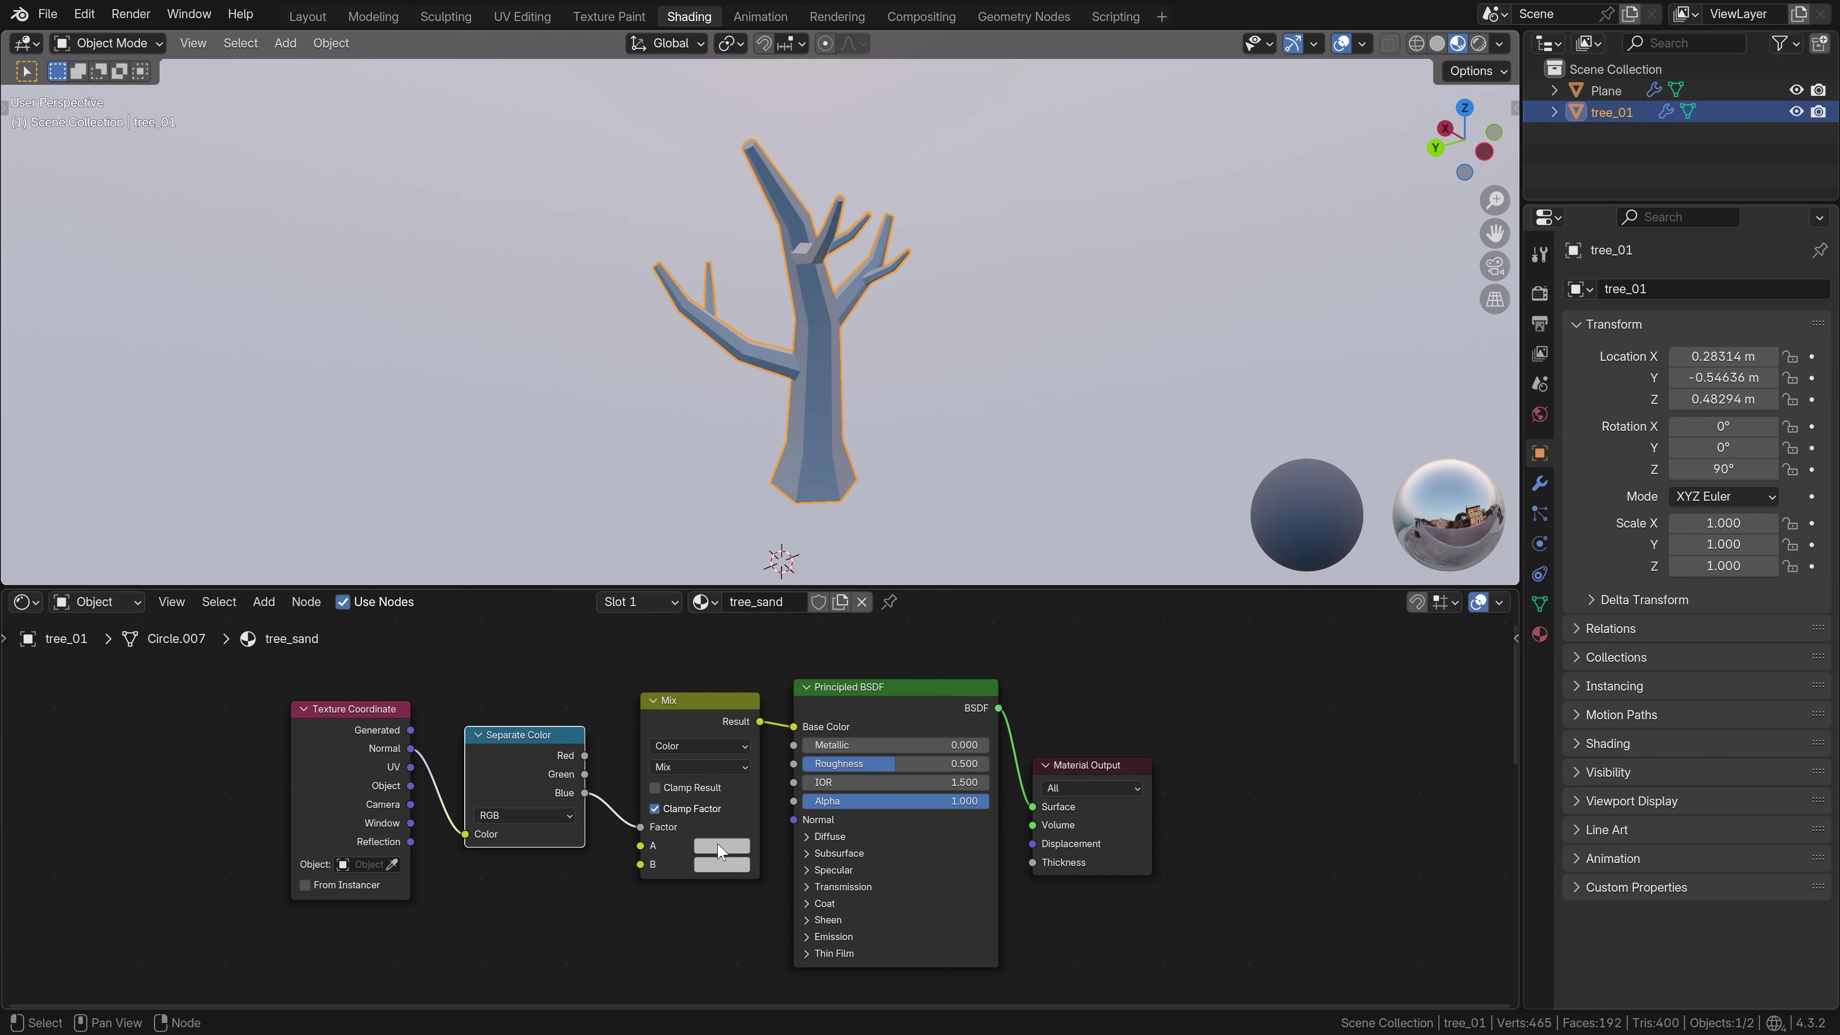
{"action": "left_click", "coordinate": [720, 845]}
{"action": "left_click", "coordinate": [826, 670]}
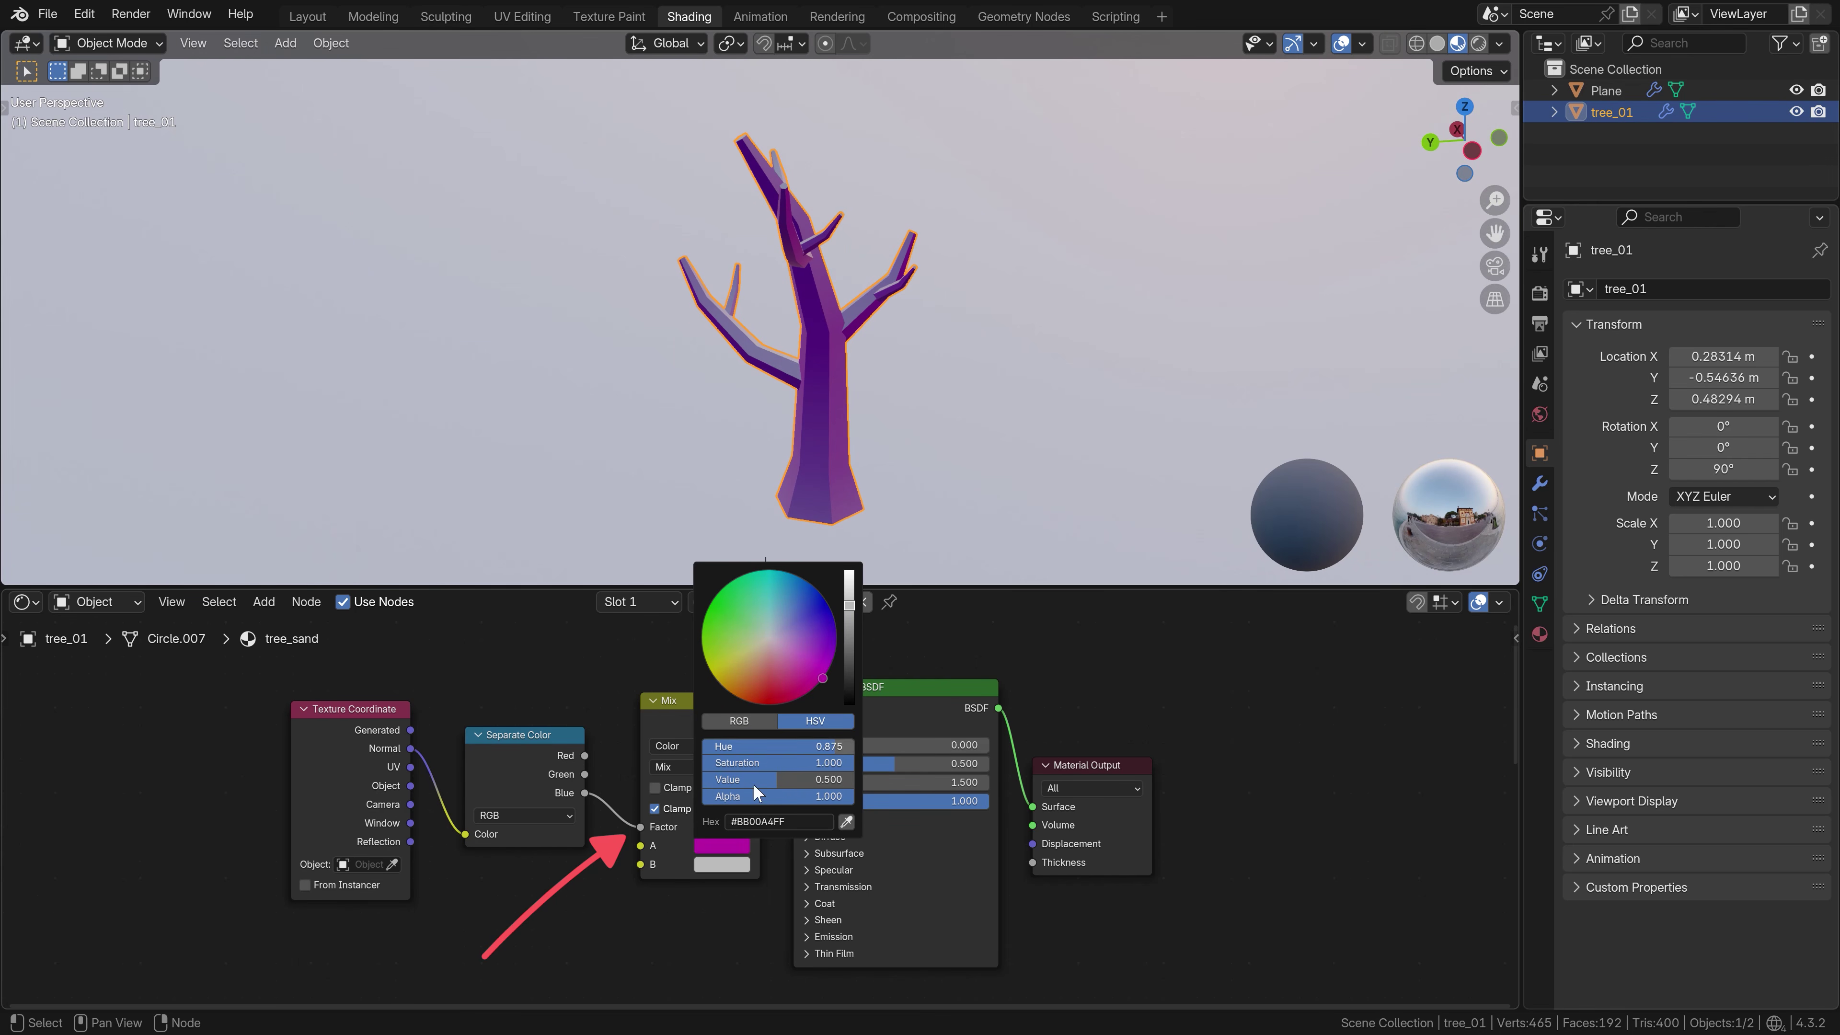
{"action": "left_click", "coordinate": [737, 864]}
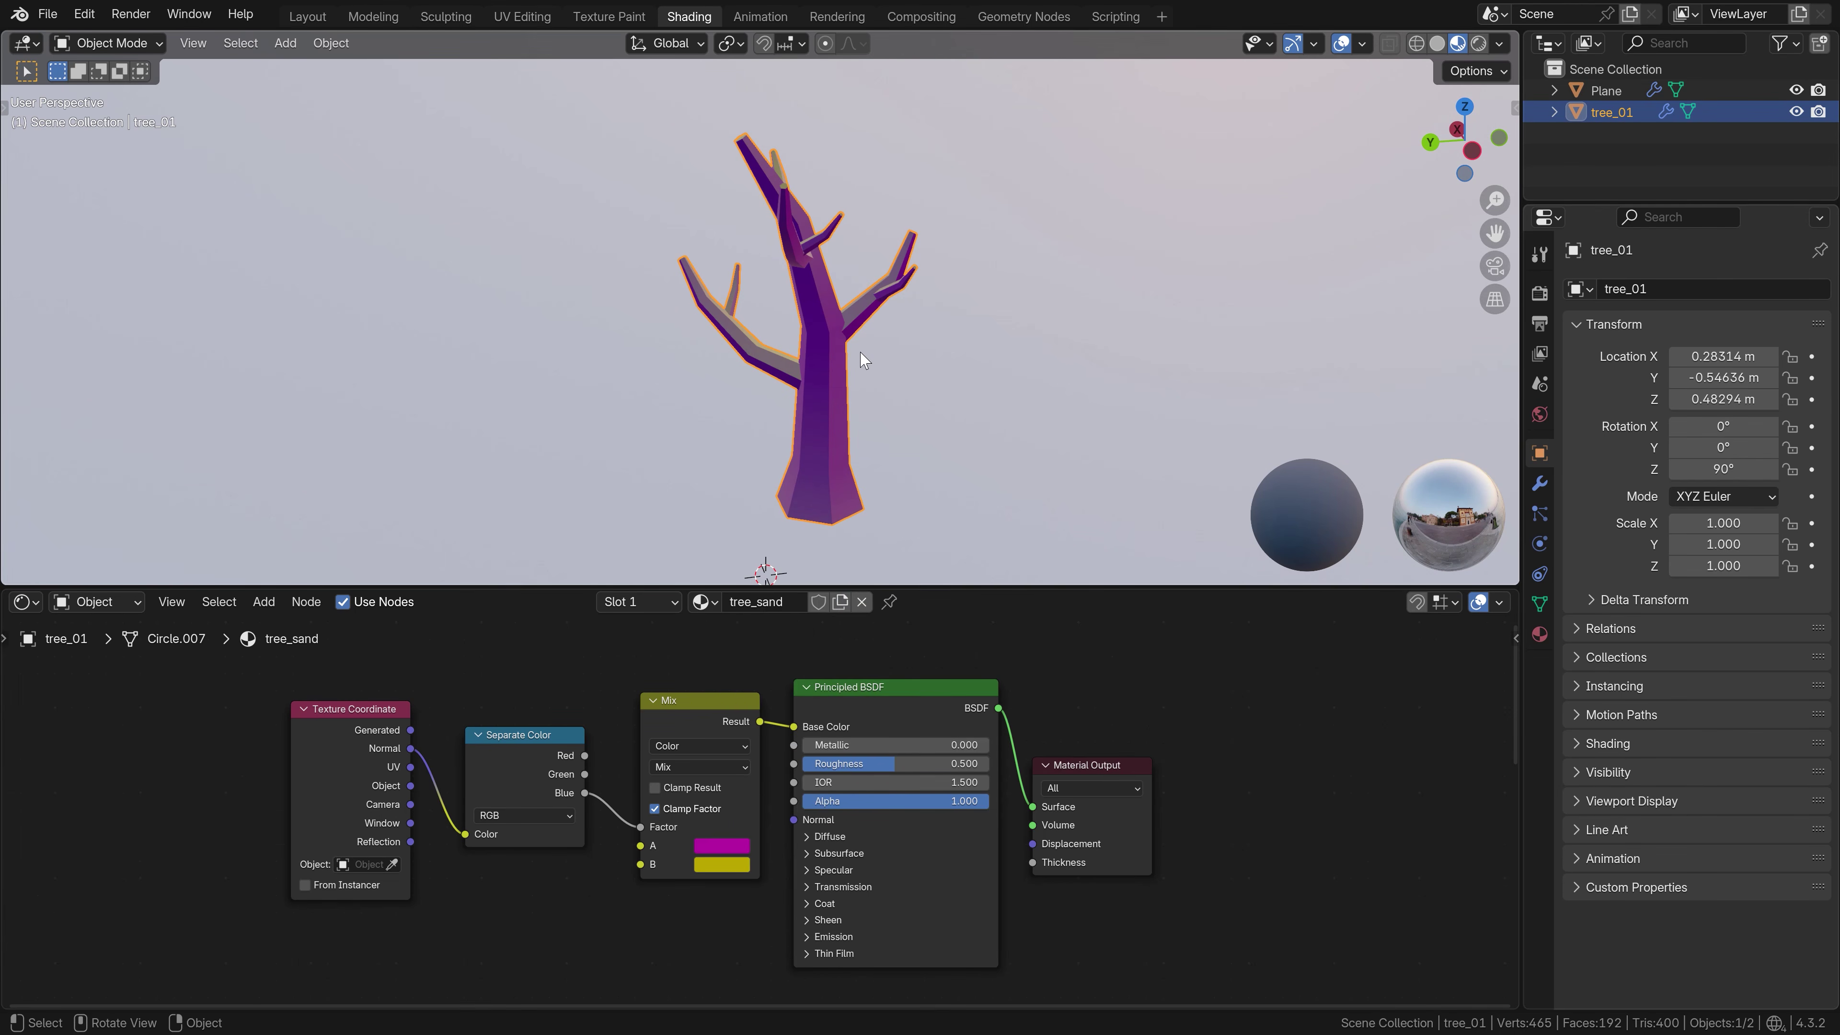
{"action": "middle_click_drag", "start_coordinate": [862, 360], "coordinate": [514, 437]}
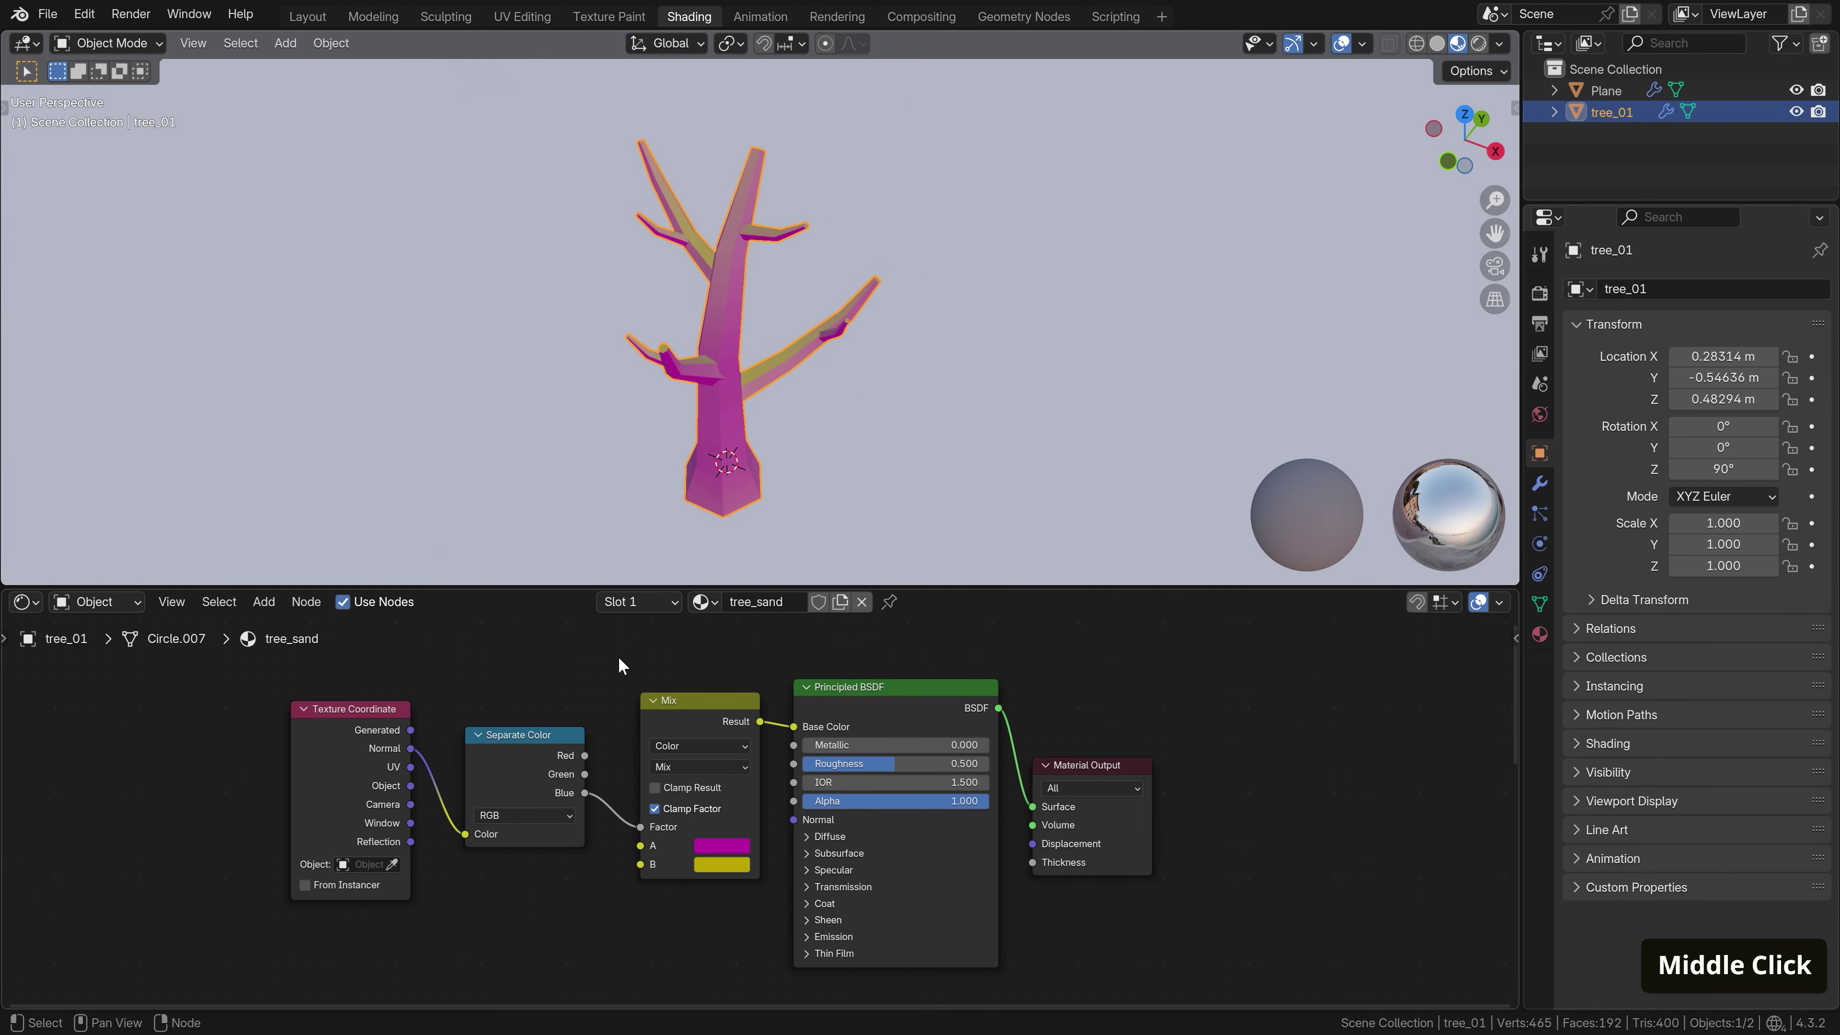
Add a Color Ramp between the Separate Color and Mix nodes, and bring its stops together with the white one at 0.689
{"action": "key", "text": "shift+a"}
{"action": "type", "text": "ra"}
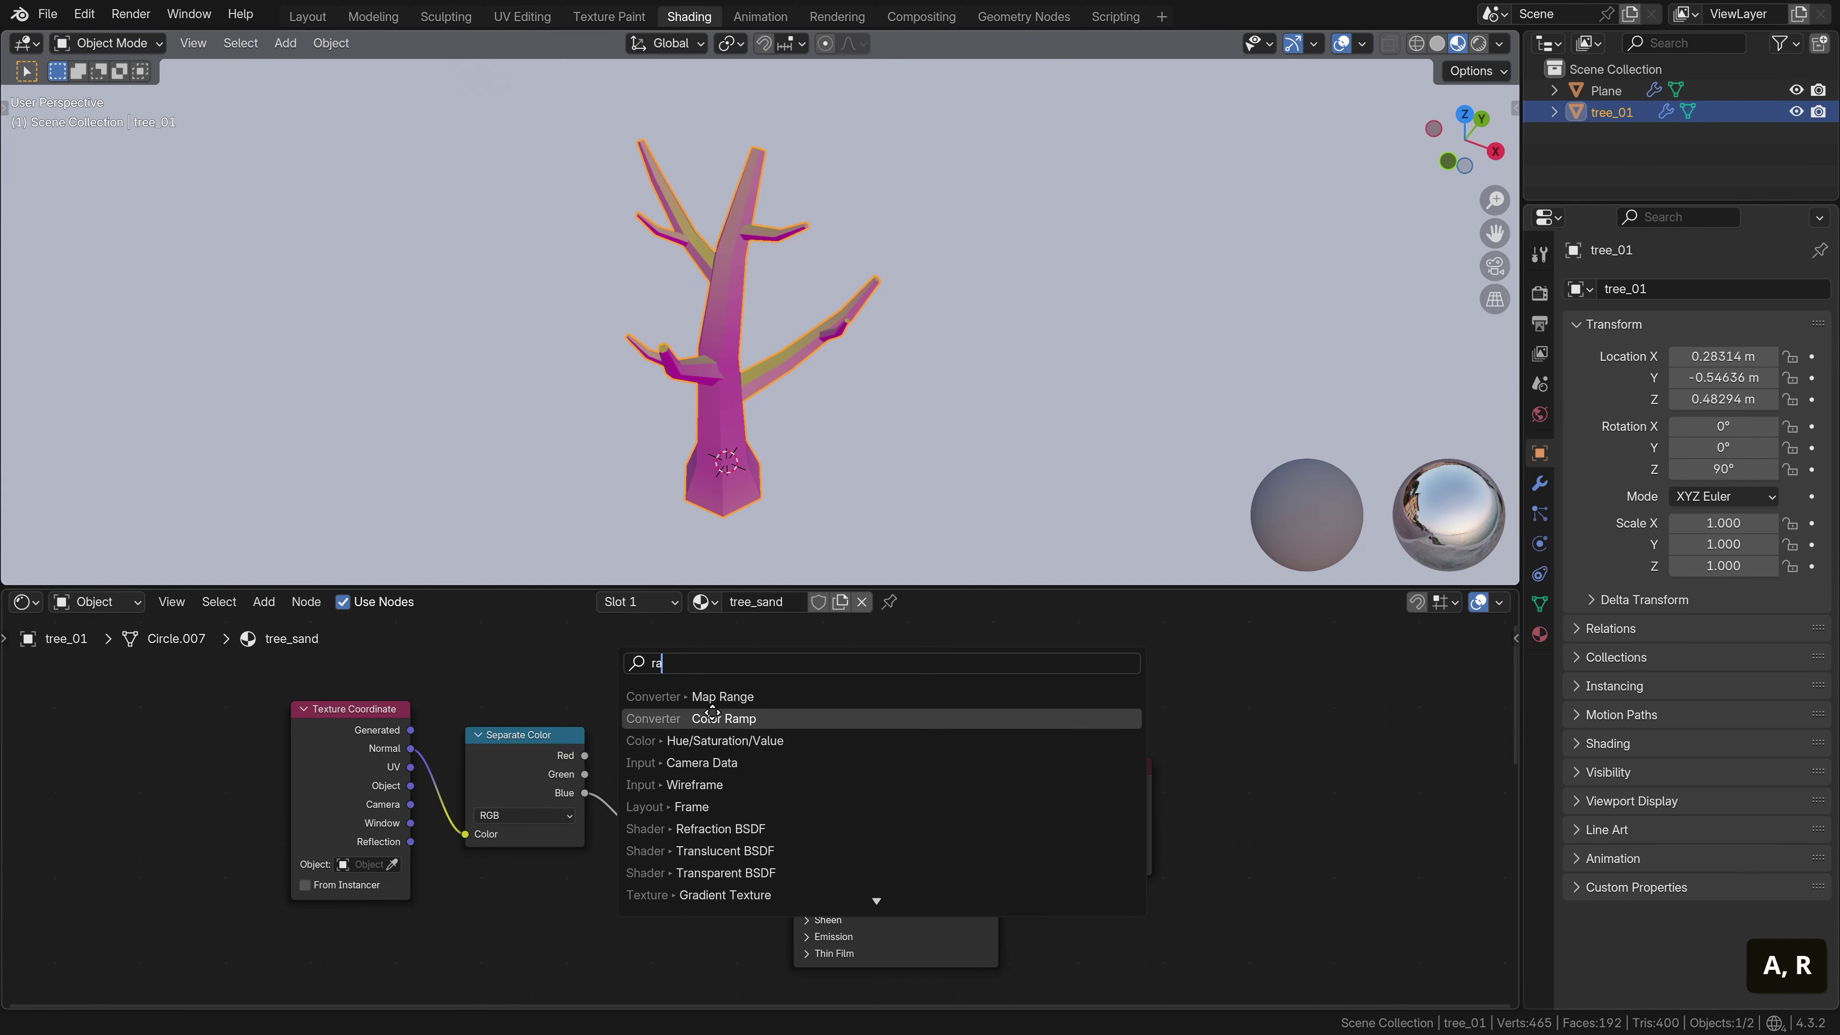
{"action": "left_click", "coordinate": [712, 714]}
{"action": "left_click", "coordinate": [649, 822]}
{"action": "left_click_drag", "start_coordinate": [630, 804], "coordinate": [679, 805]}
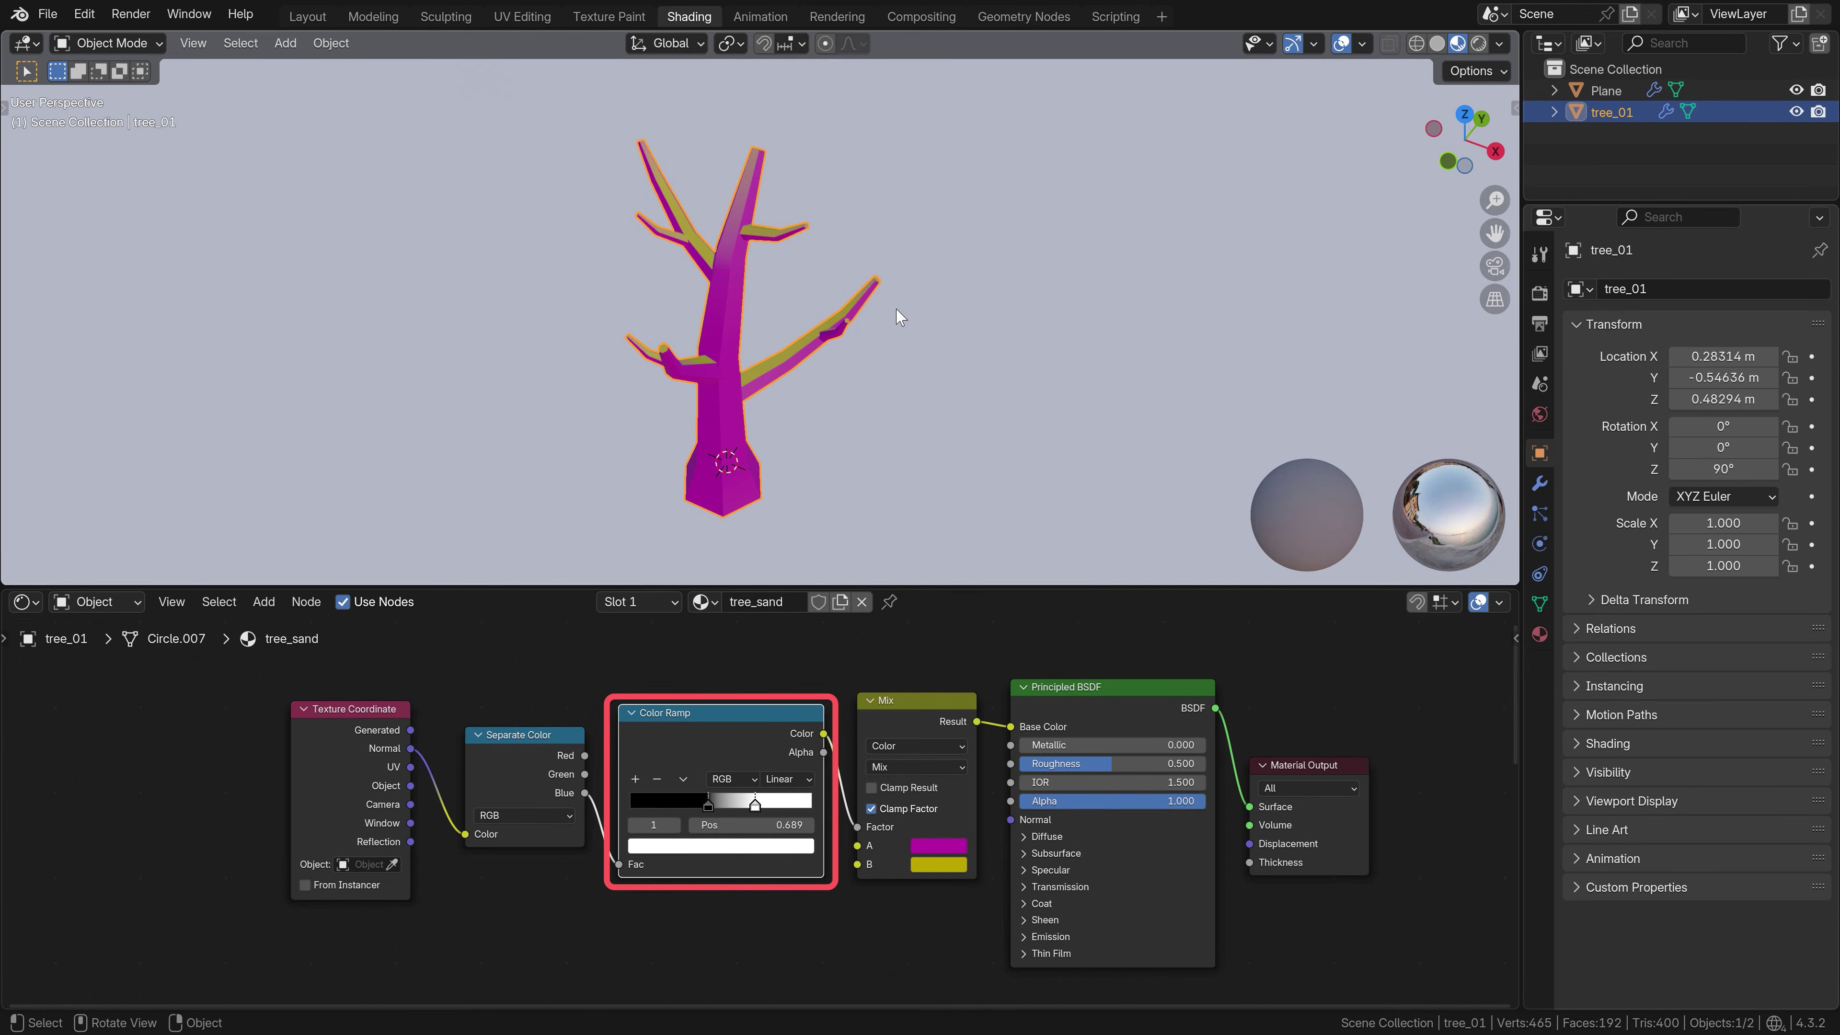
{"action": "middle_click_drag", "start_coordinate": [897, 317], "coordinate": [1104, 242]}
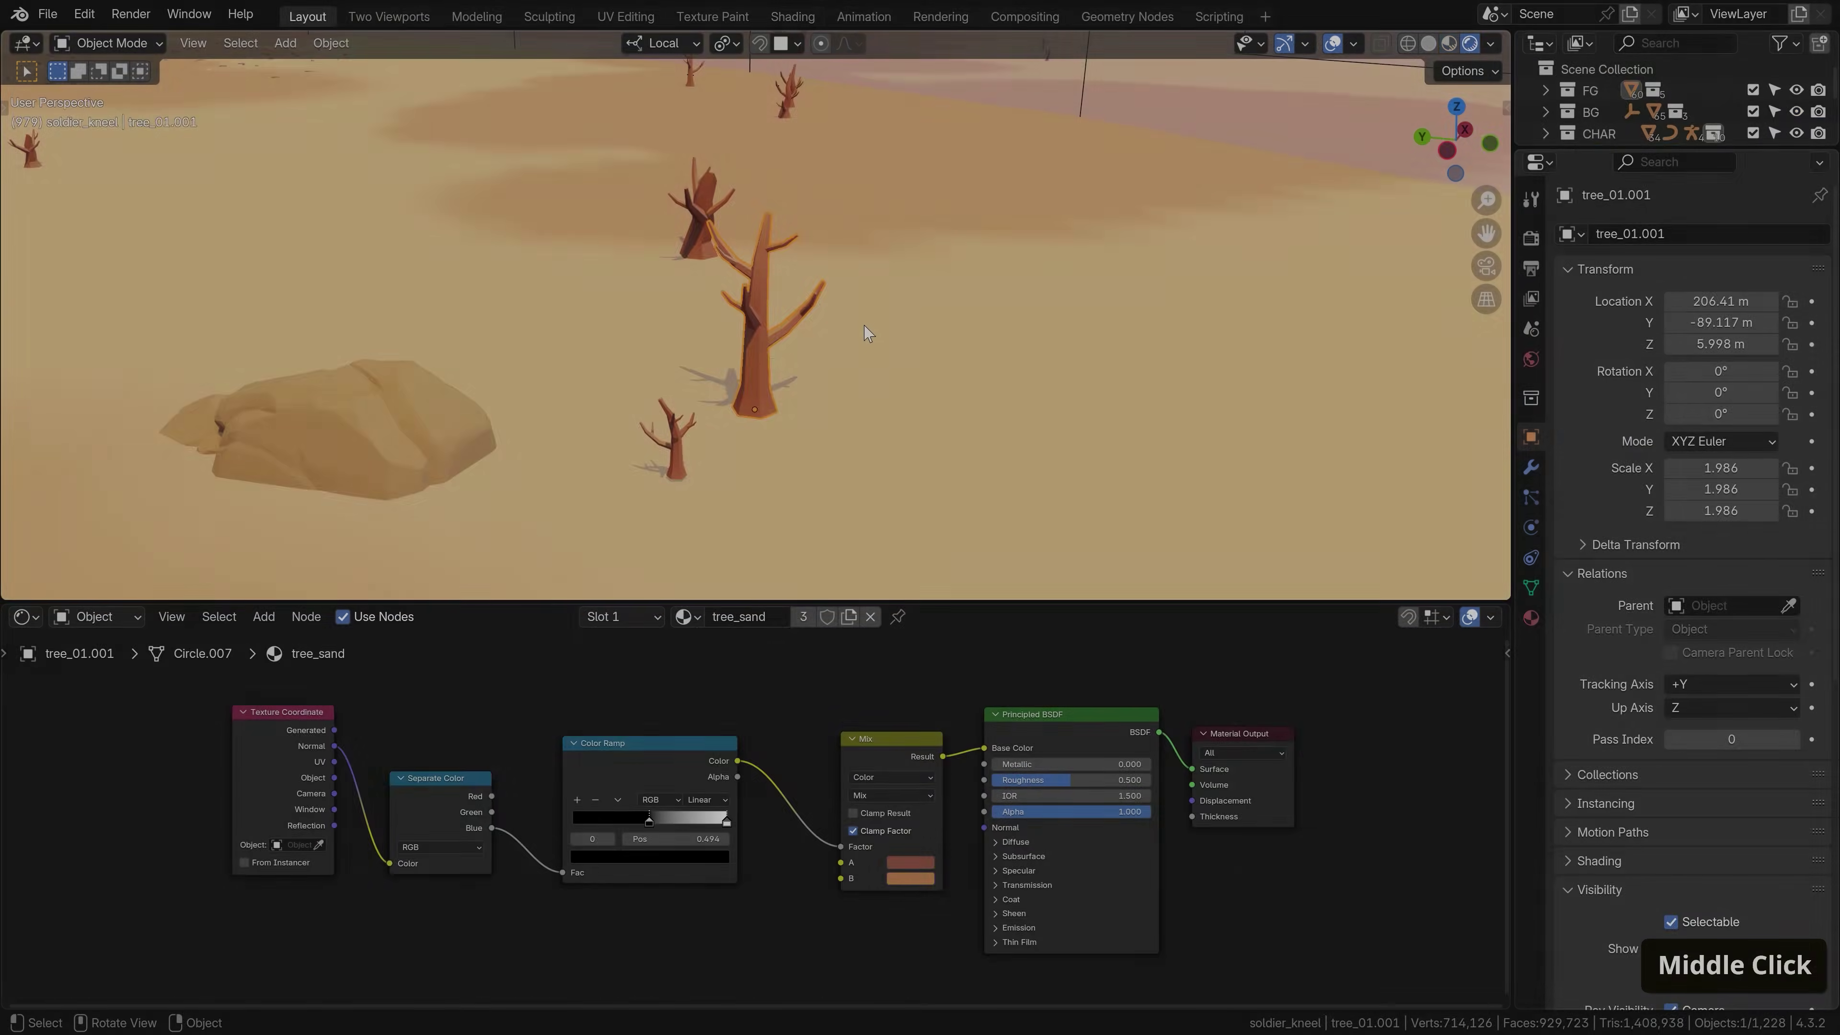
Switch the Ground object to Vertex Paint mode
{"action": "middle_click_drag", "start_coordinate": [905, 344], "coordinate": [756, 350]}
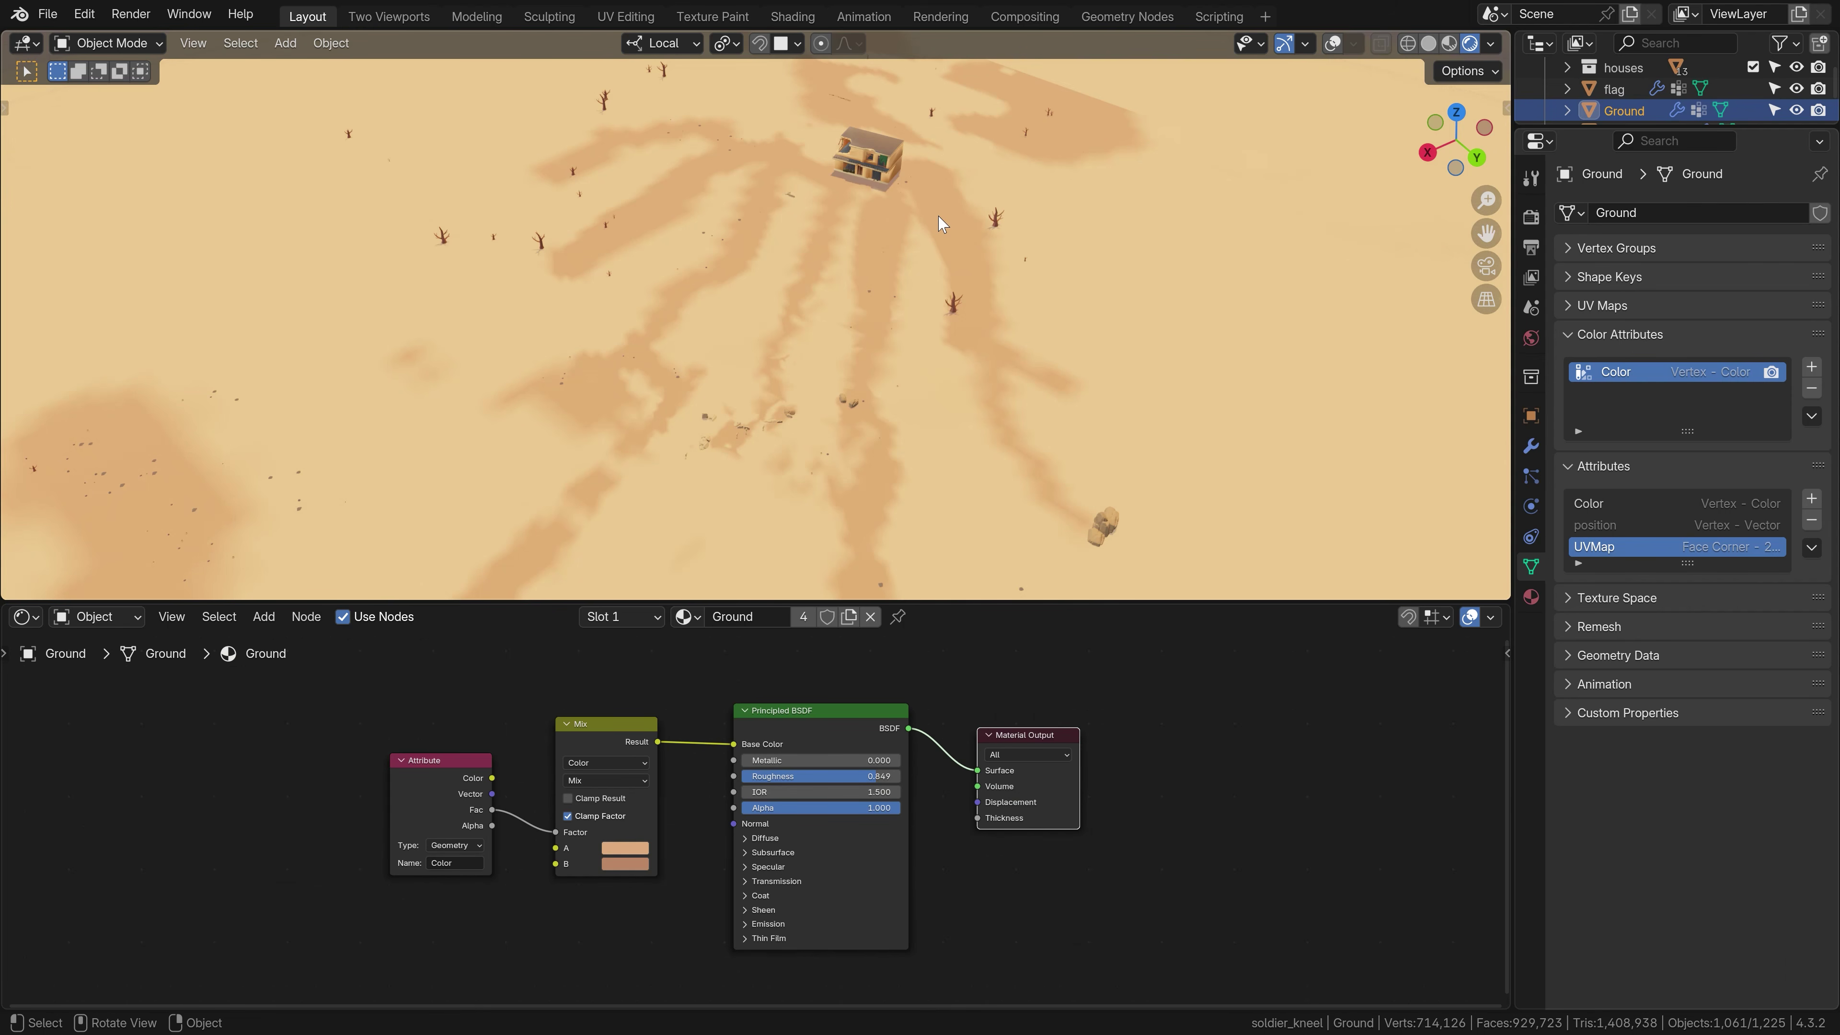
{"action": "key", "text": "ctrl+Tab"}
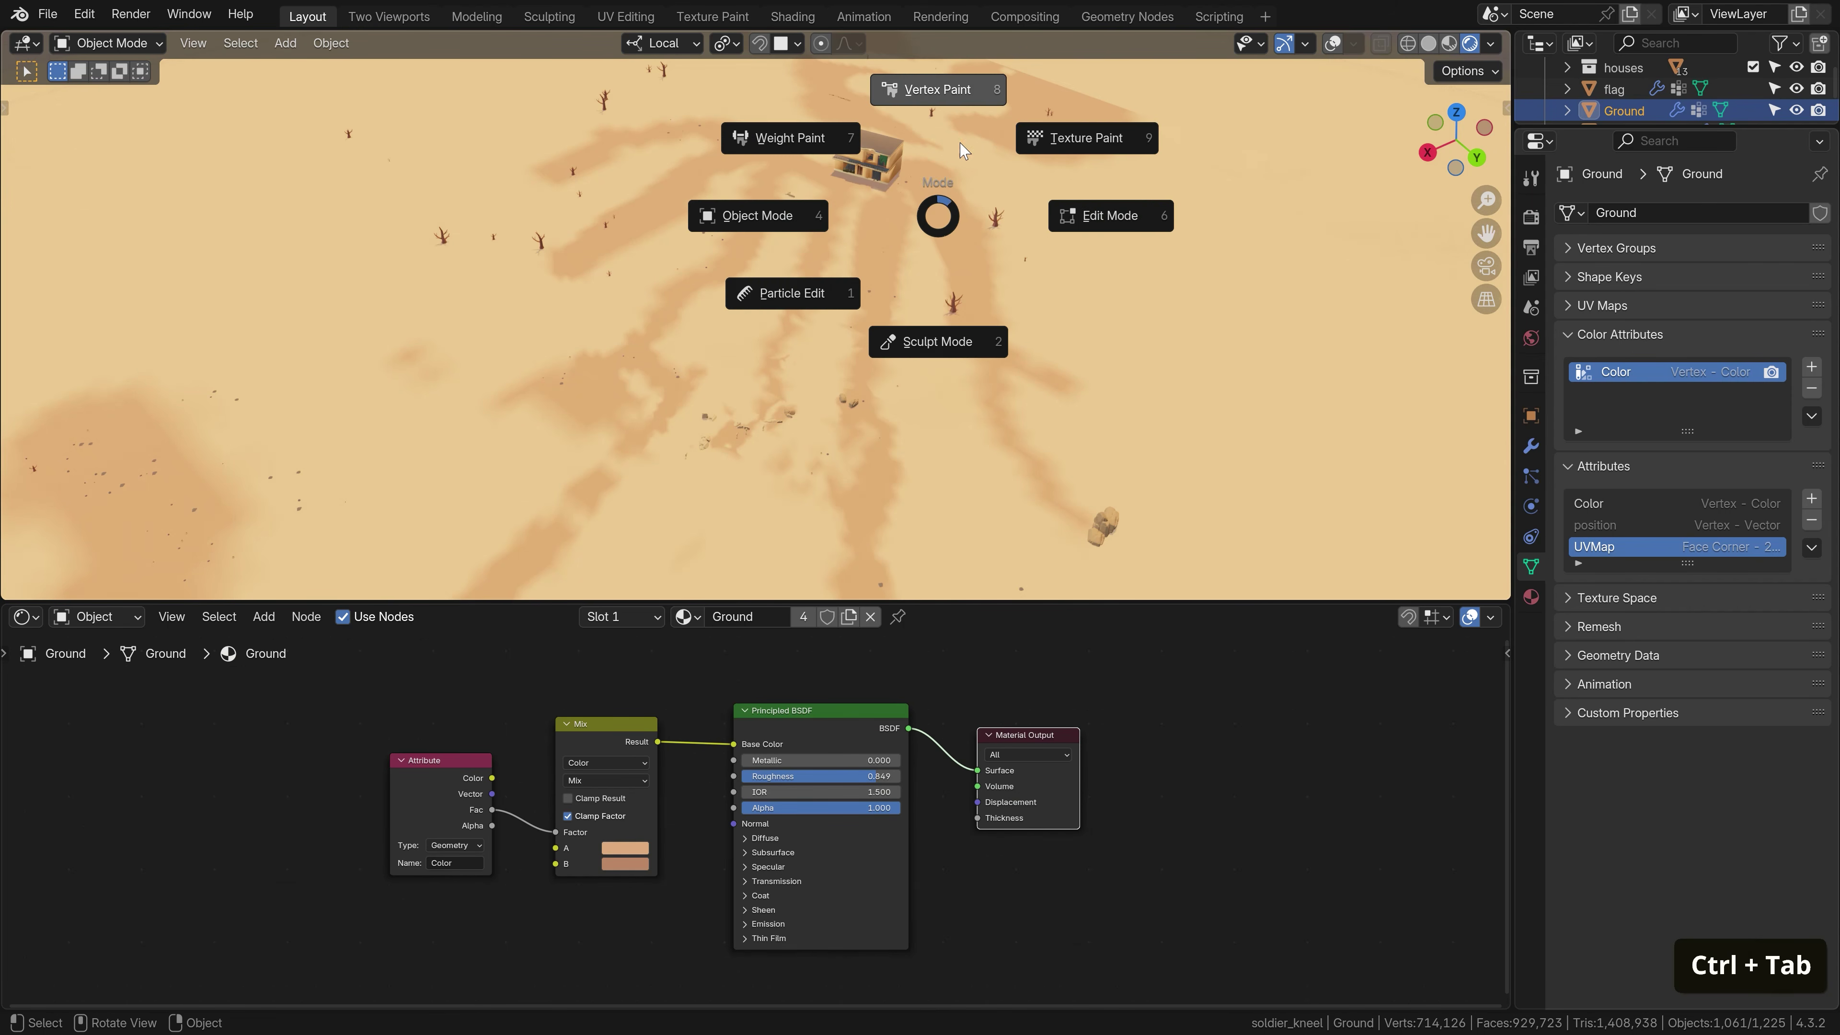
{"action": "left_click", "coordinate": [962, 125]}
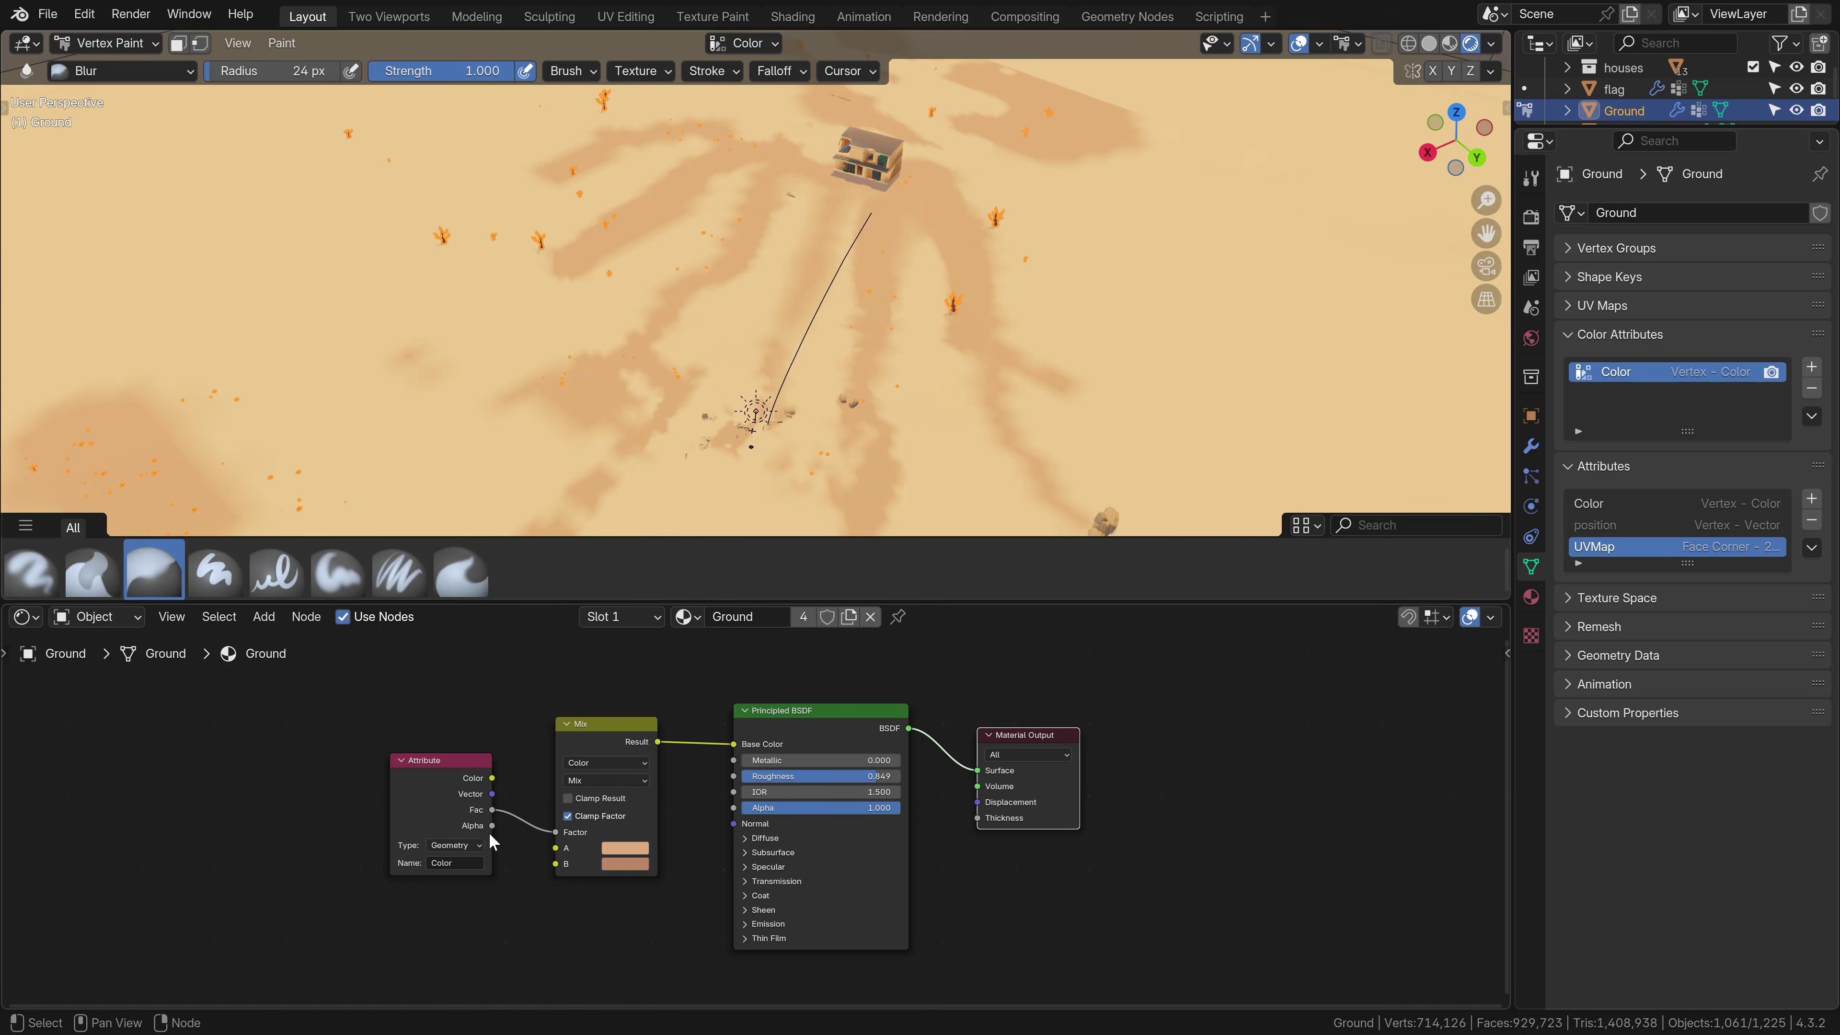
Try moving the Attribute node and adjusting the Mix node's color B in the Ground material, and undo the change
{"action": "scroll", "coordinate": [362, 797], "scroll_direction": "up", "scroll_amount": 2}
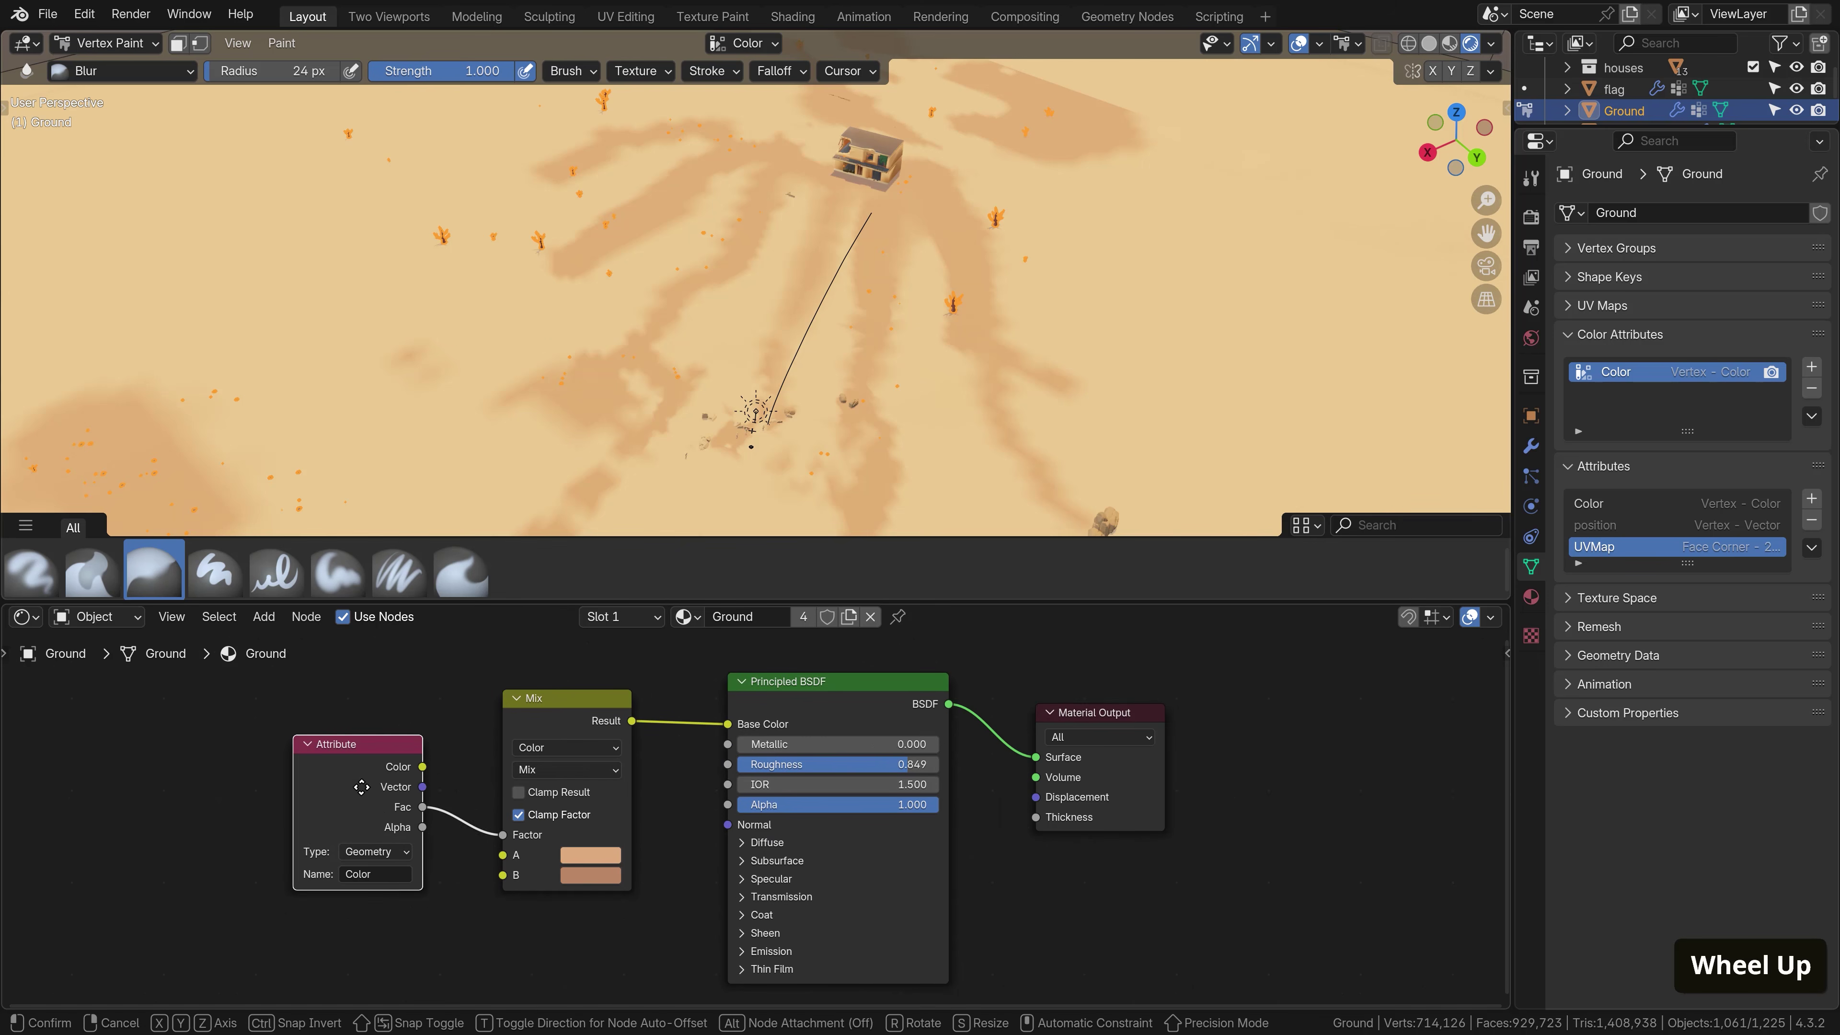
{"action": "left_click_drag", "start_coordinate": [362, 794], "coordinate": [355, 807]}
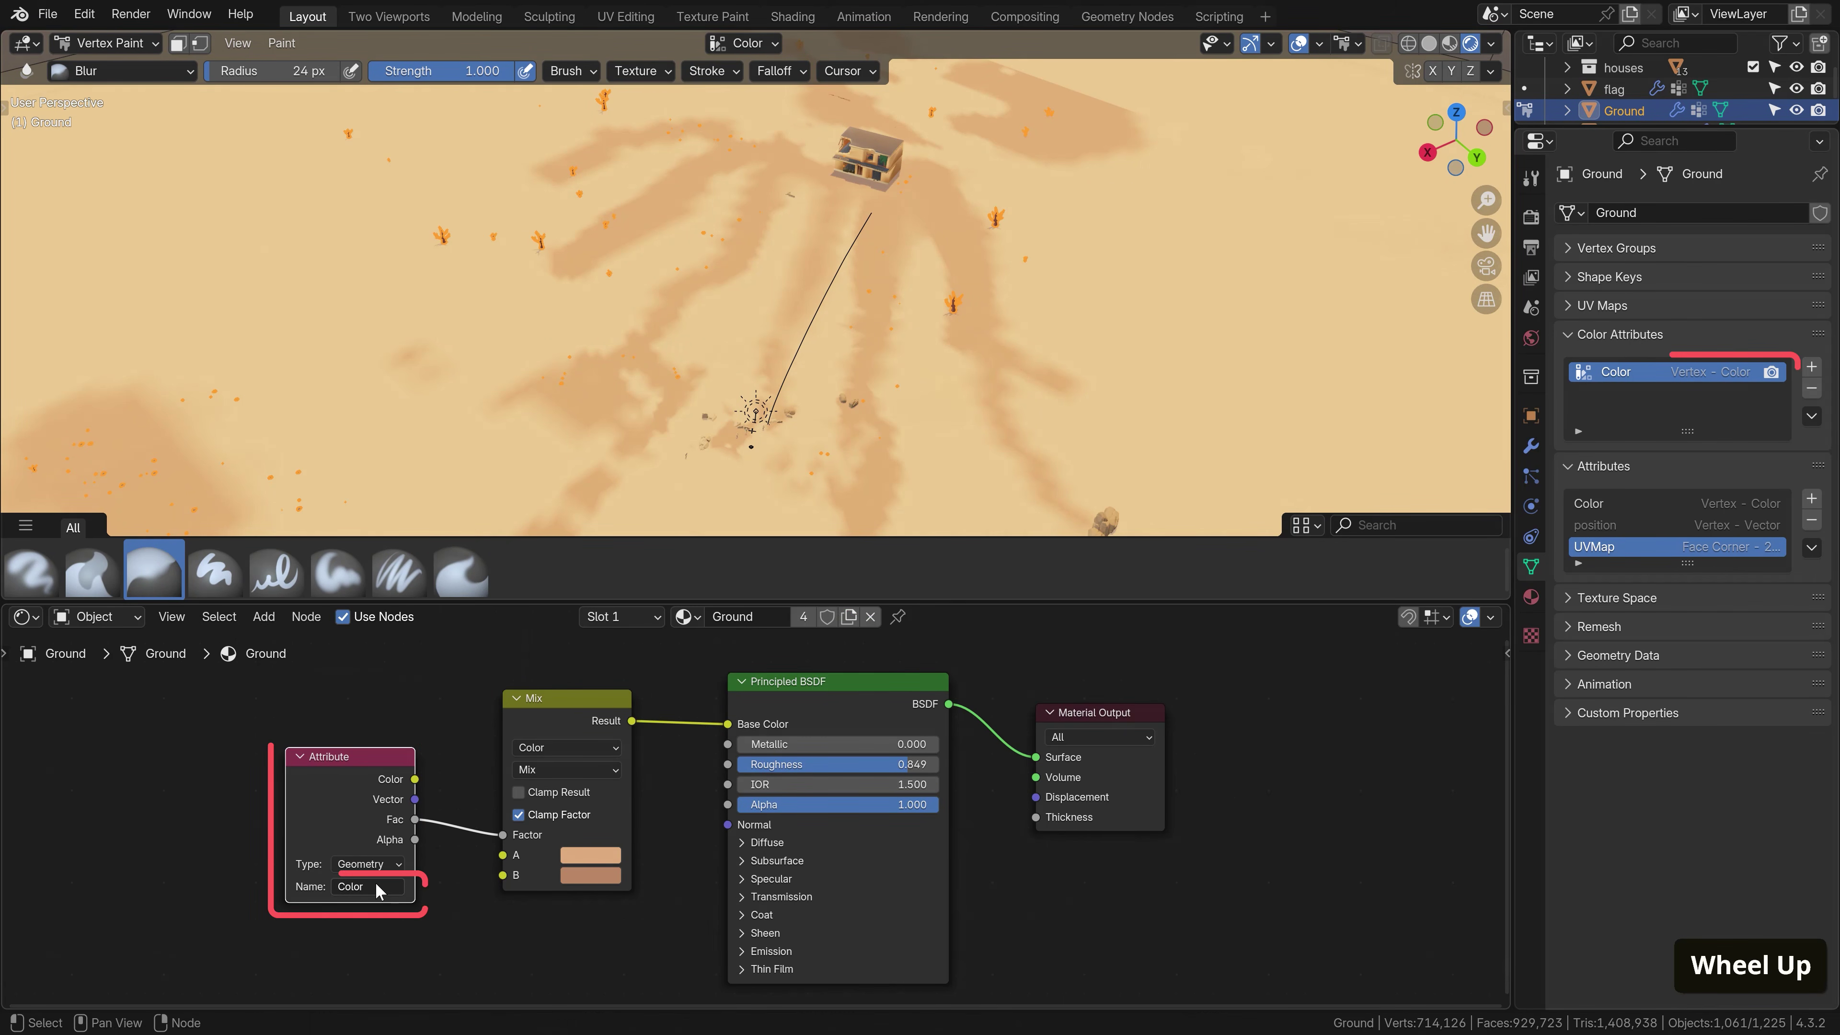
{"action": "left_click", "coordinate": [588, 877]}
{"action": "left_click_drag", "start_coordinate": [728, 616], "coordinate": [728, 645]}
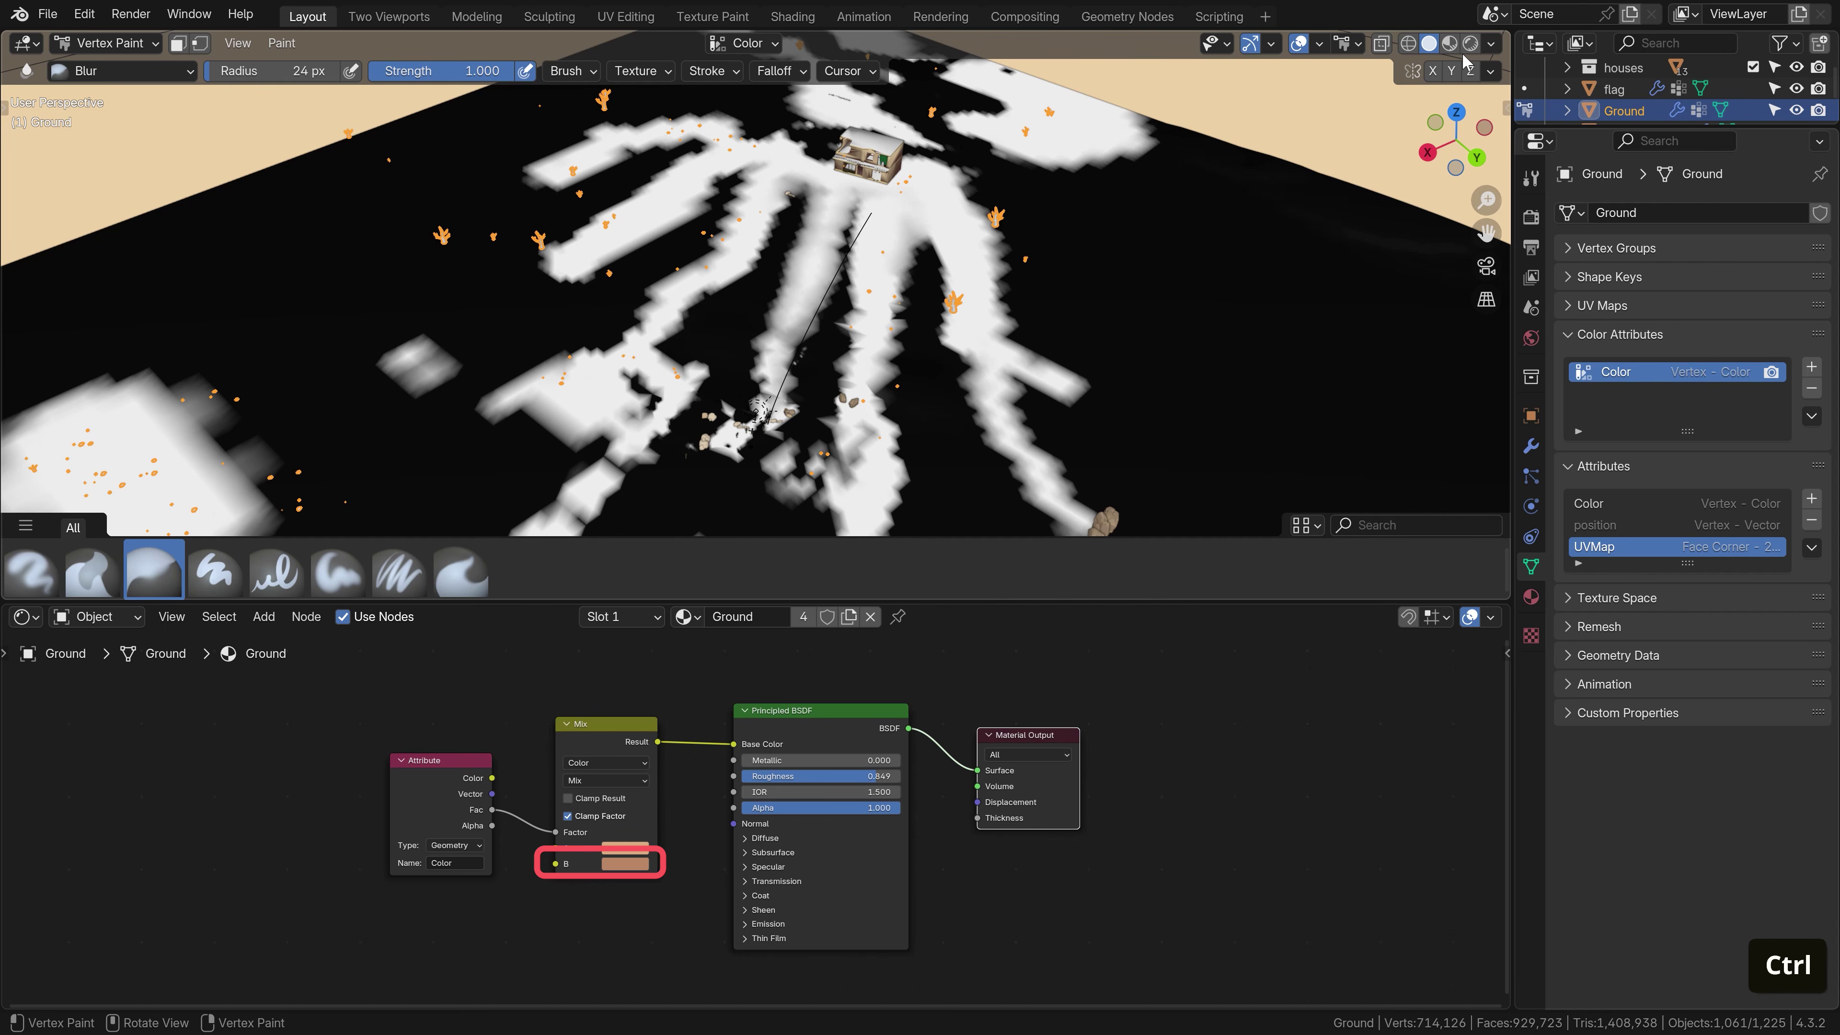
{"action": "key", "text": "ctrl+z"}
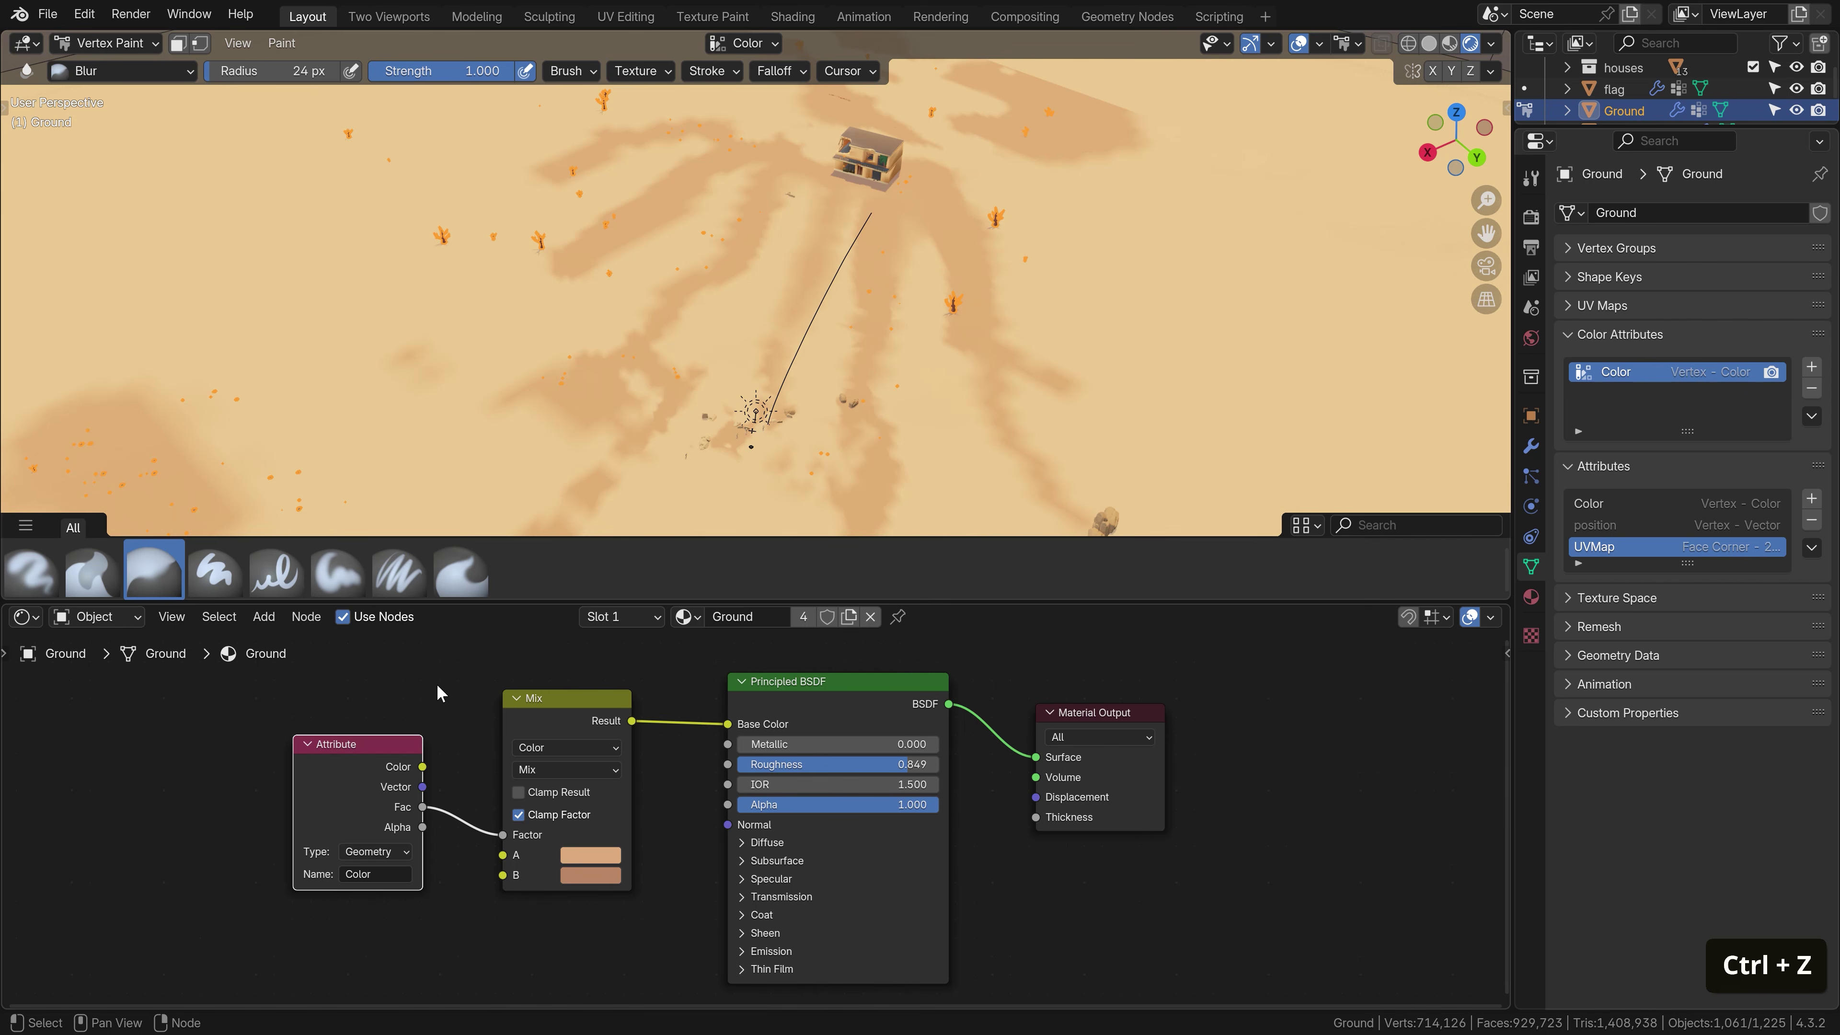
Examine the large sandstone rock and the node setup of its rock_sandstone material
{"action": "key", "text": "KP_0"}
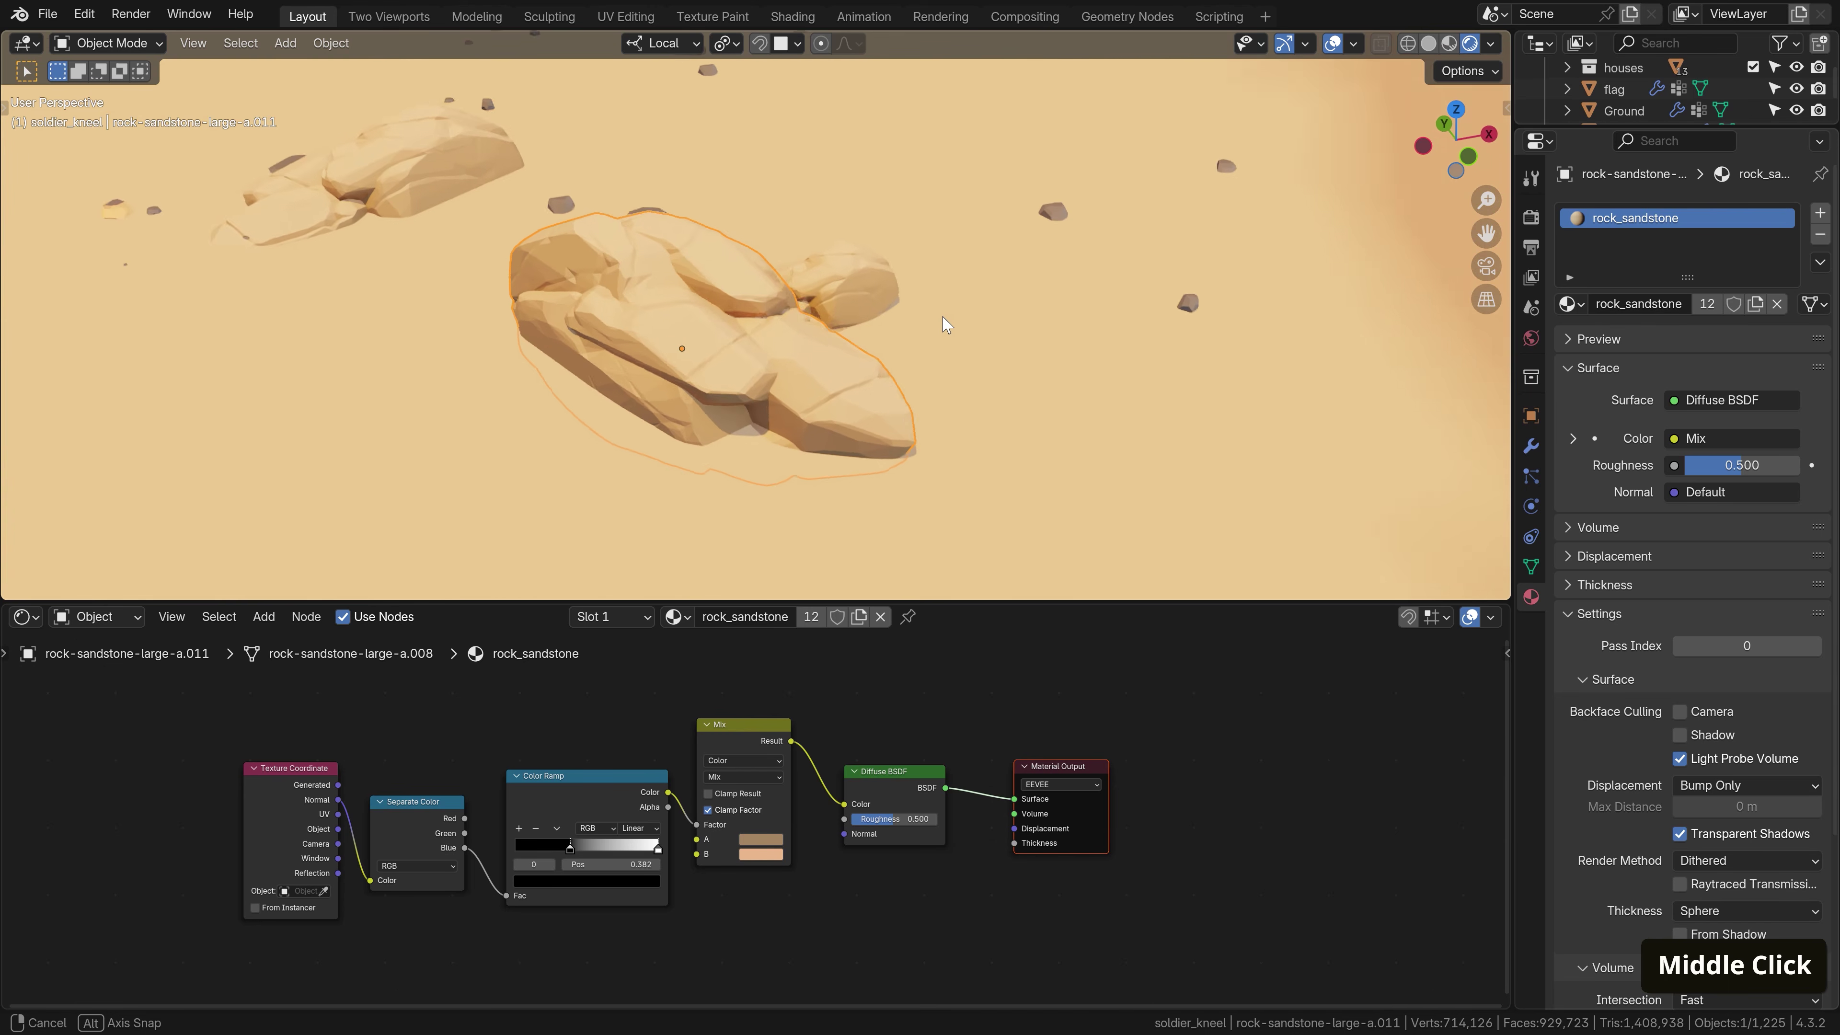
{"action": "middle_click_drag", "start_coordinate": [940, 320], "coordinate": [1019, 321]}
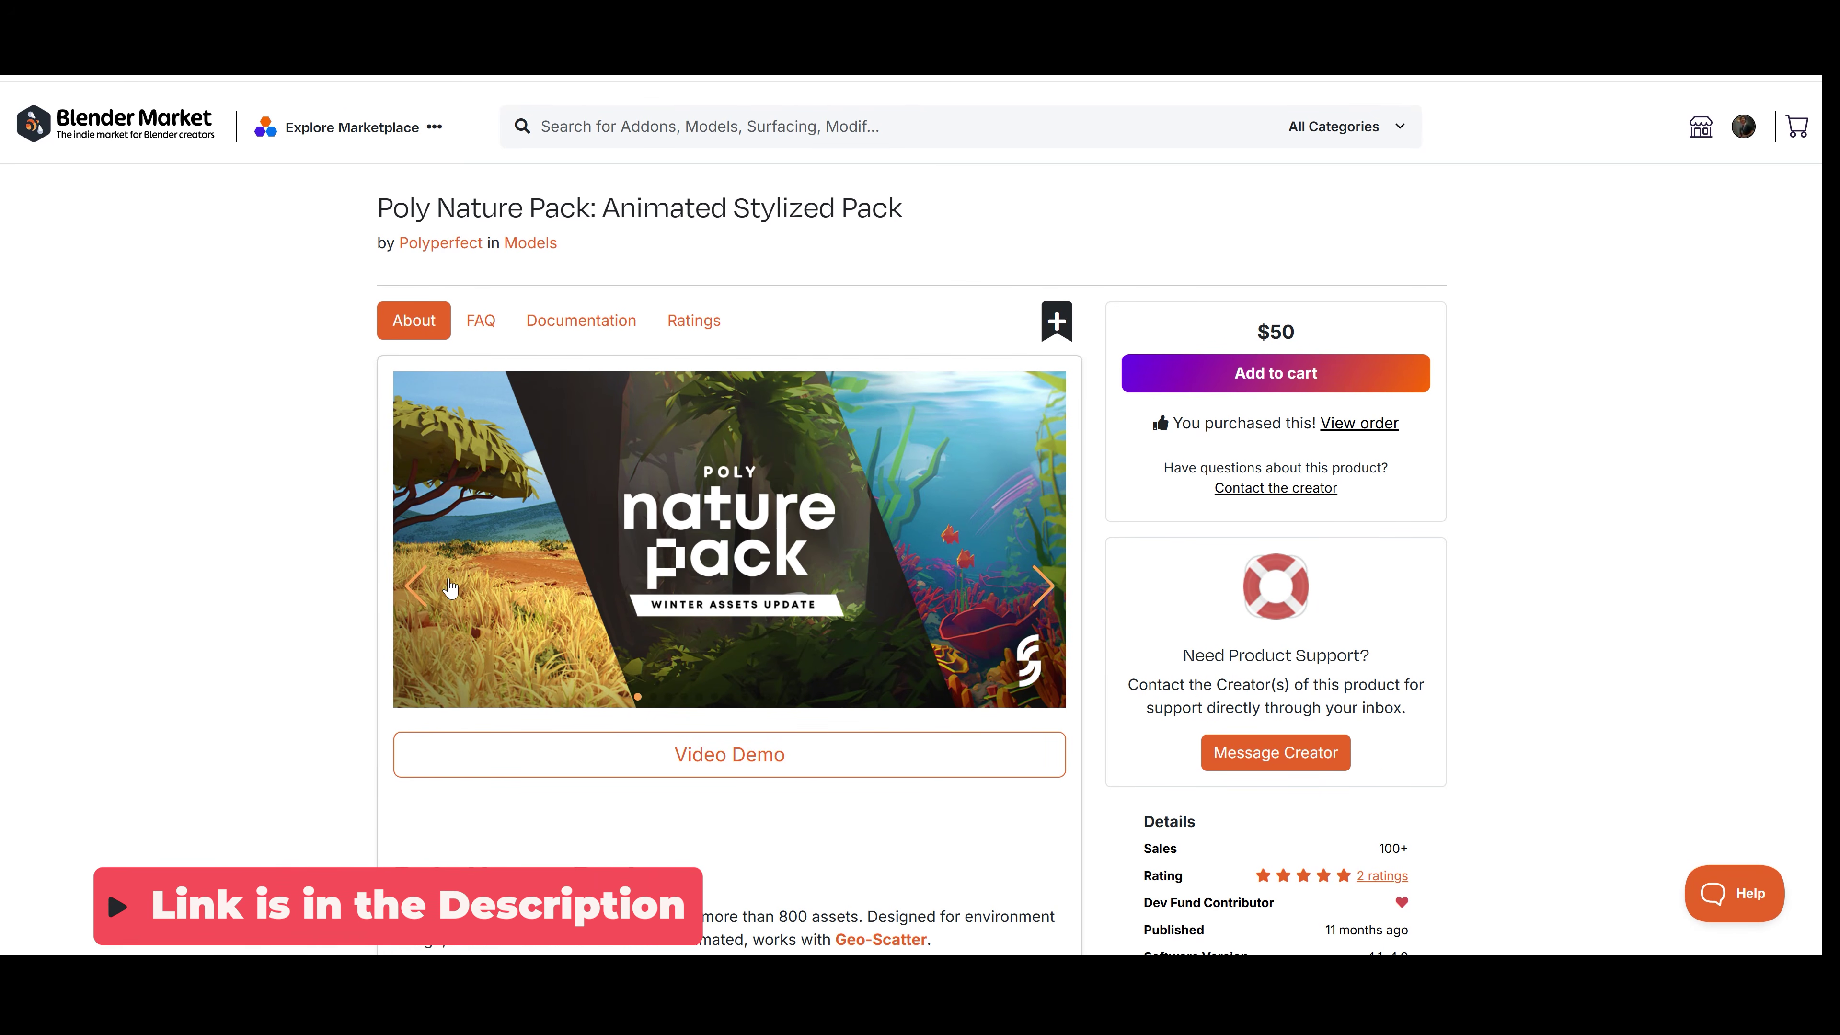
Switch to Blender Market and look through the Poly Nature Pack product page's asset previews and feature descriptions
{"action": "scroll", "coordinate": [443, 587], "scroll_direction": "down", "scroll_amount": 5}
{"action": "scroll", "coordinate": [222, 480], "scroll_direction": "down", "scroll_amount": 4}
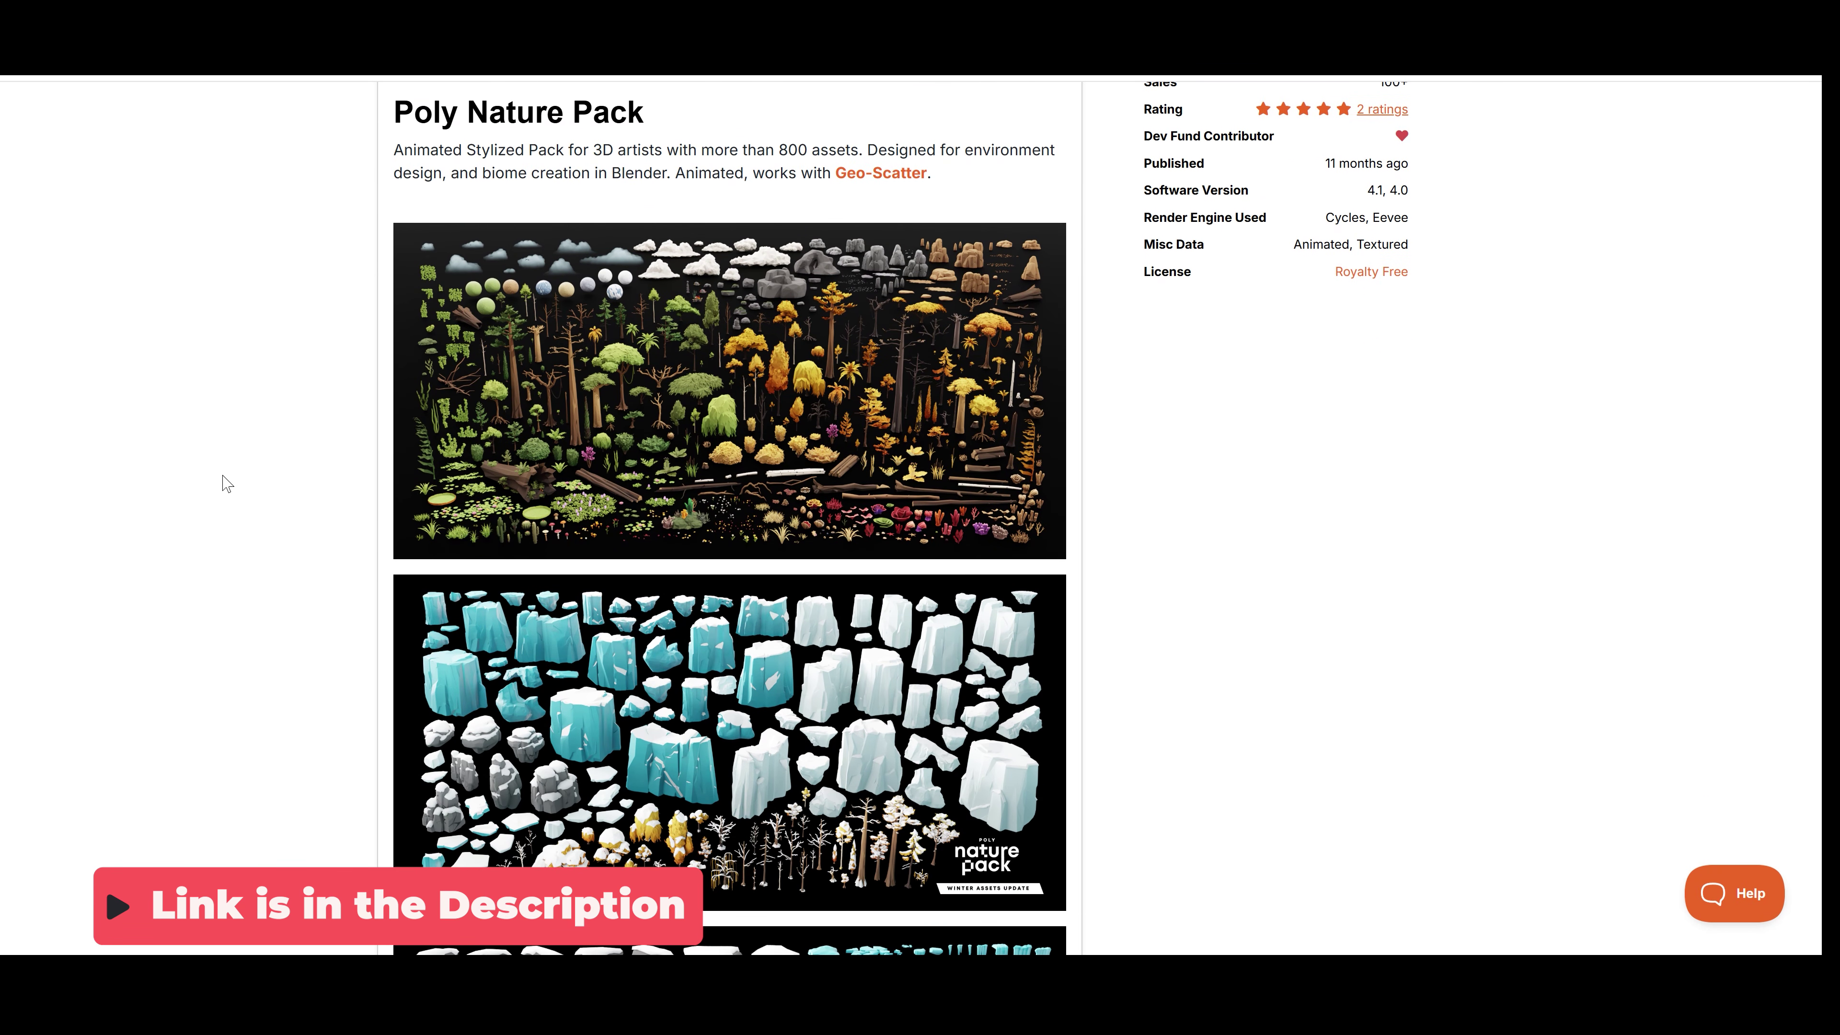
{"action": "scroll", "coordinate": [227, 483], "scroll_direction": "down", "scroll_amount": 10}
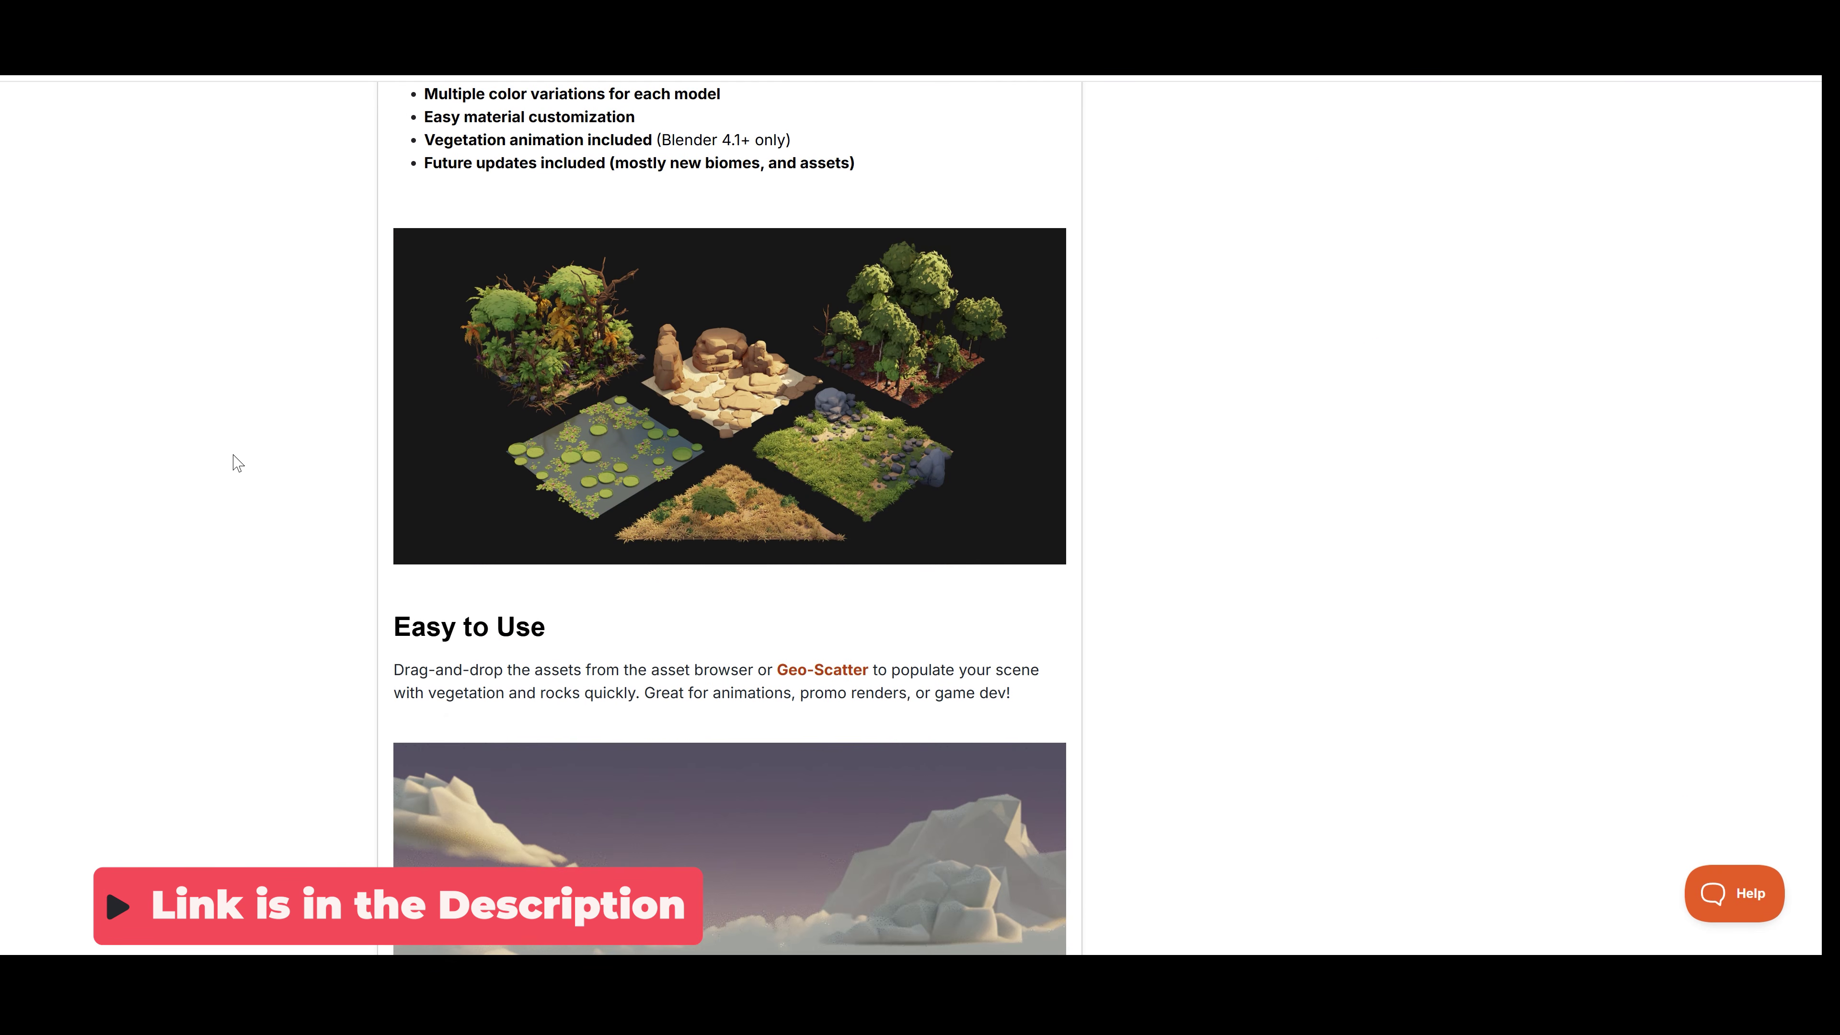
{"action": "scroll", "coordinate": [238, 464], "scroll_direction": "down", "scroll_amount": 5}
{"action": "scroll", "coordinate": [238, 464], "scroll_direction": "down", "scroll_amount": 4}
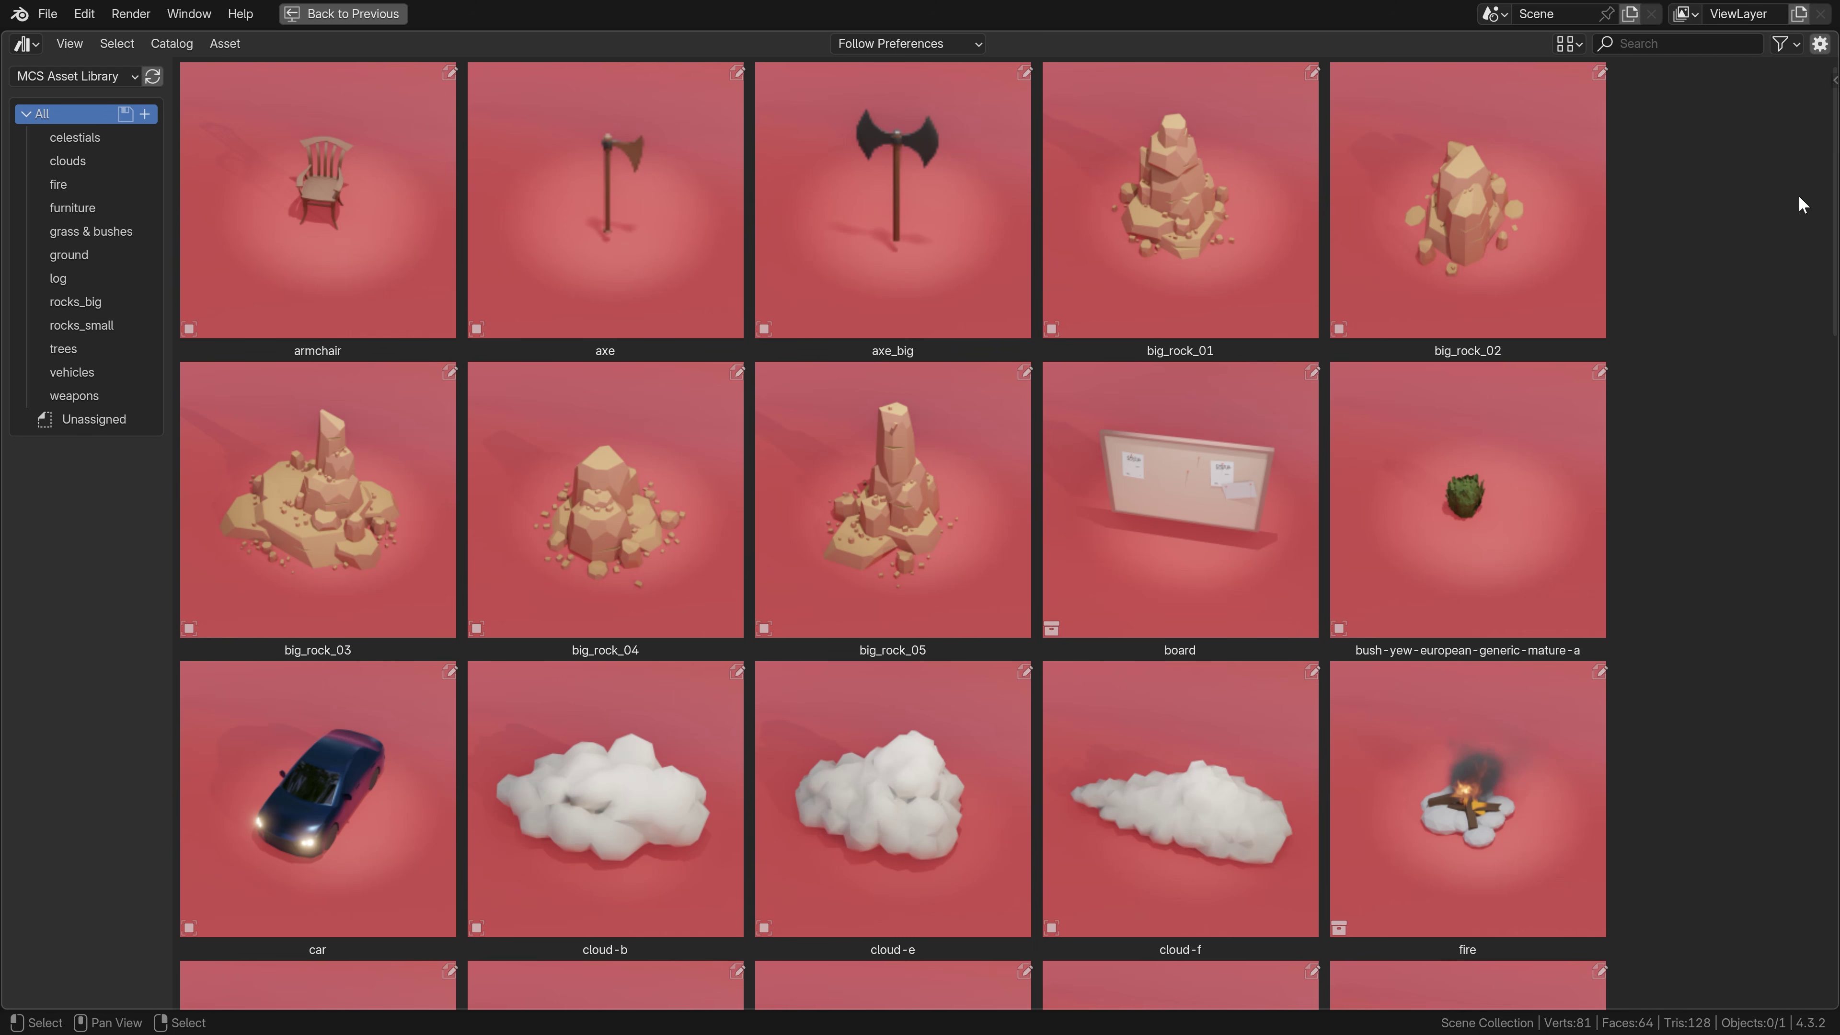
Look through the MCS Asset Library and view the desert scene around the soldiers
{"action": "left_click_drag", "start_coordinate": [1836, 174], "coordinate": [1791, 535]}
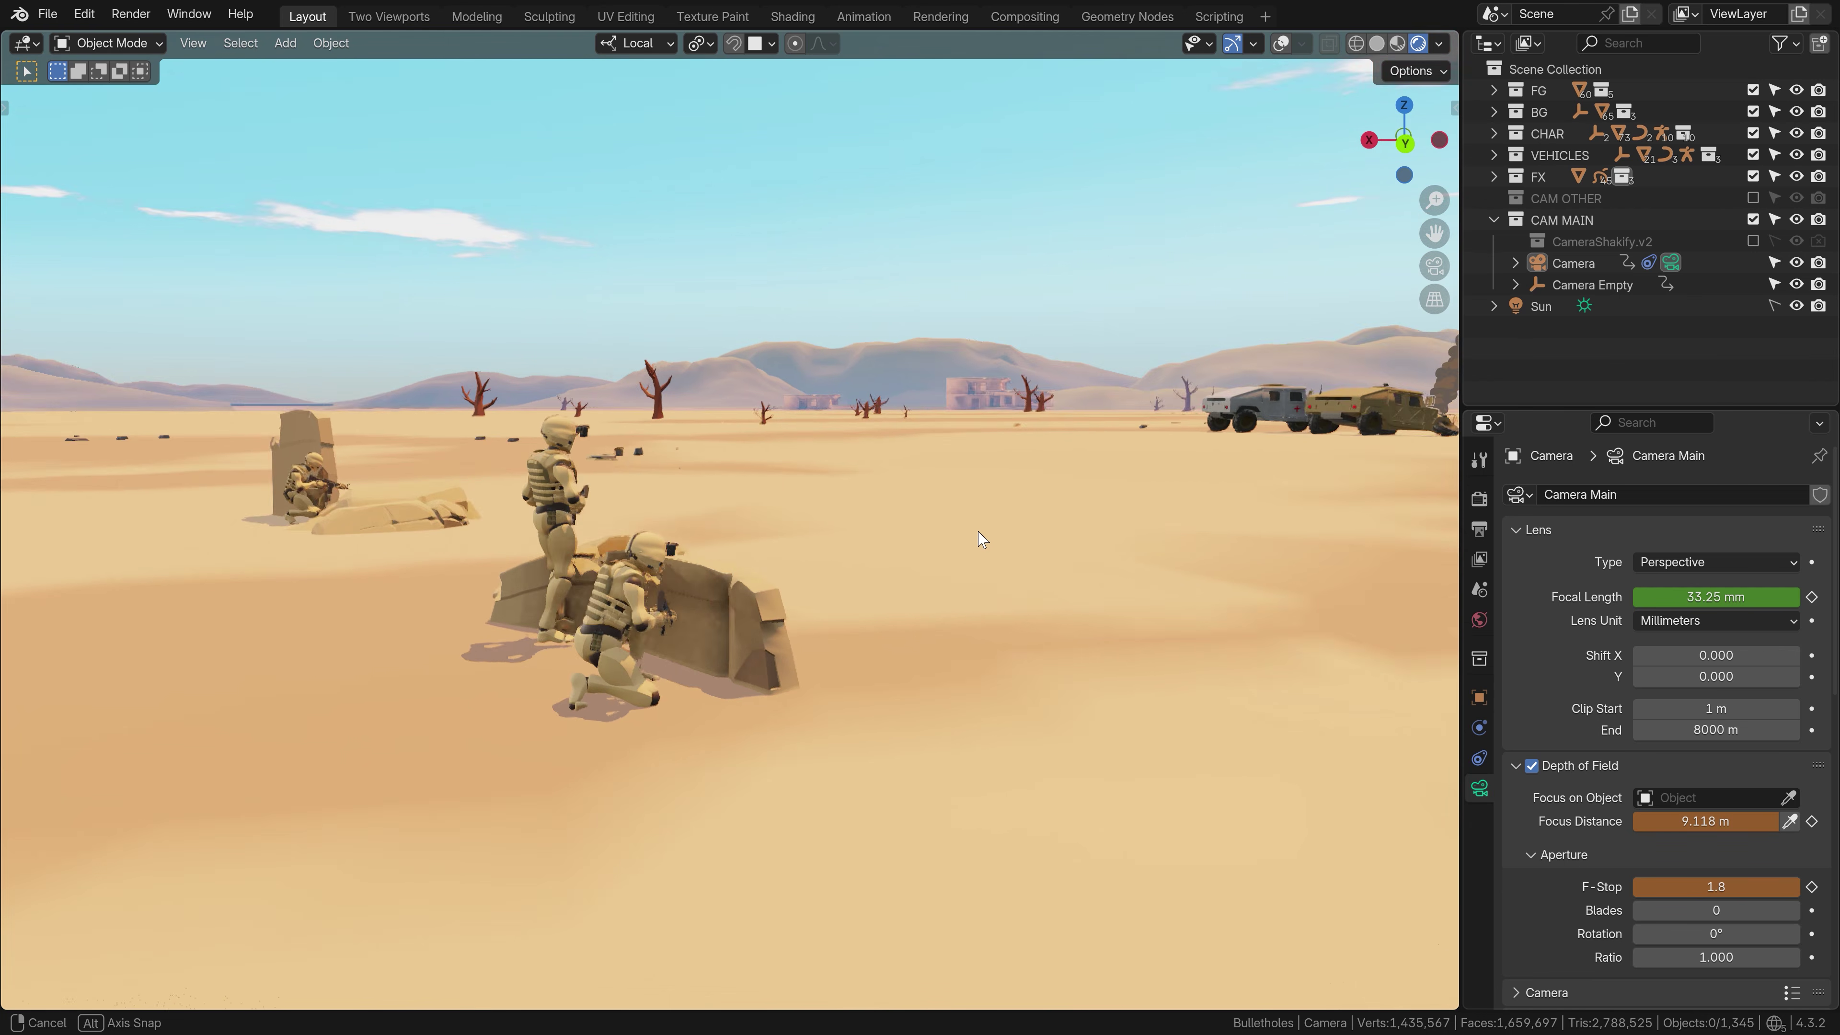
{"action": "middle_click_drag", "start_coordinate": [982, 540], "coordinate": [1125, 540]}
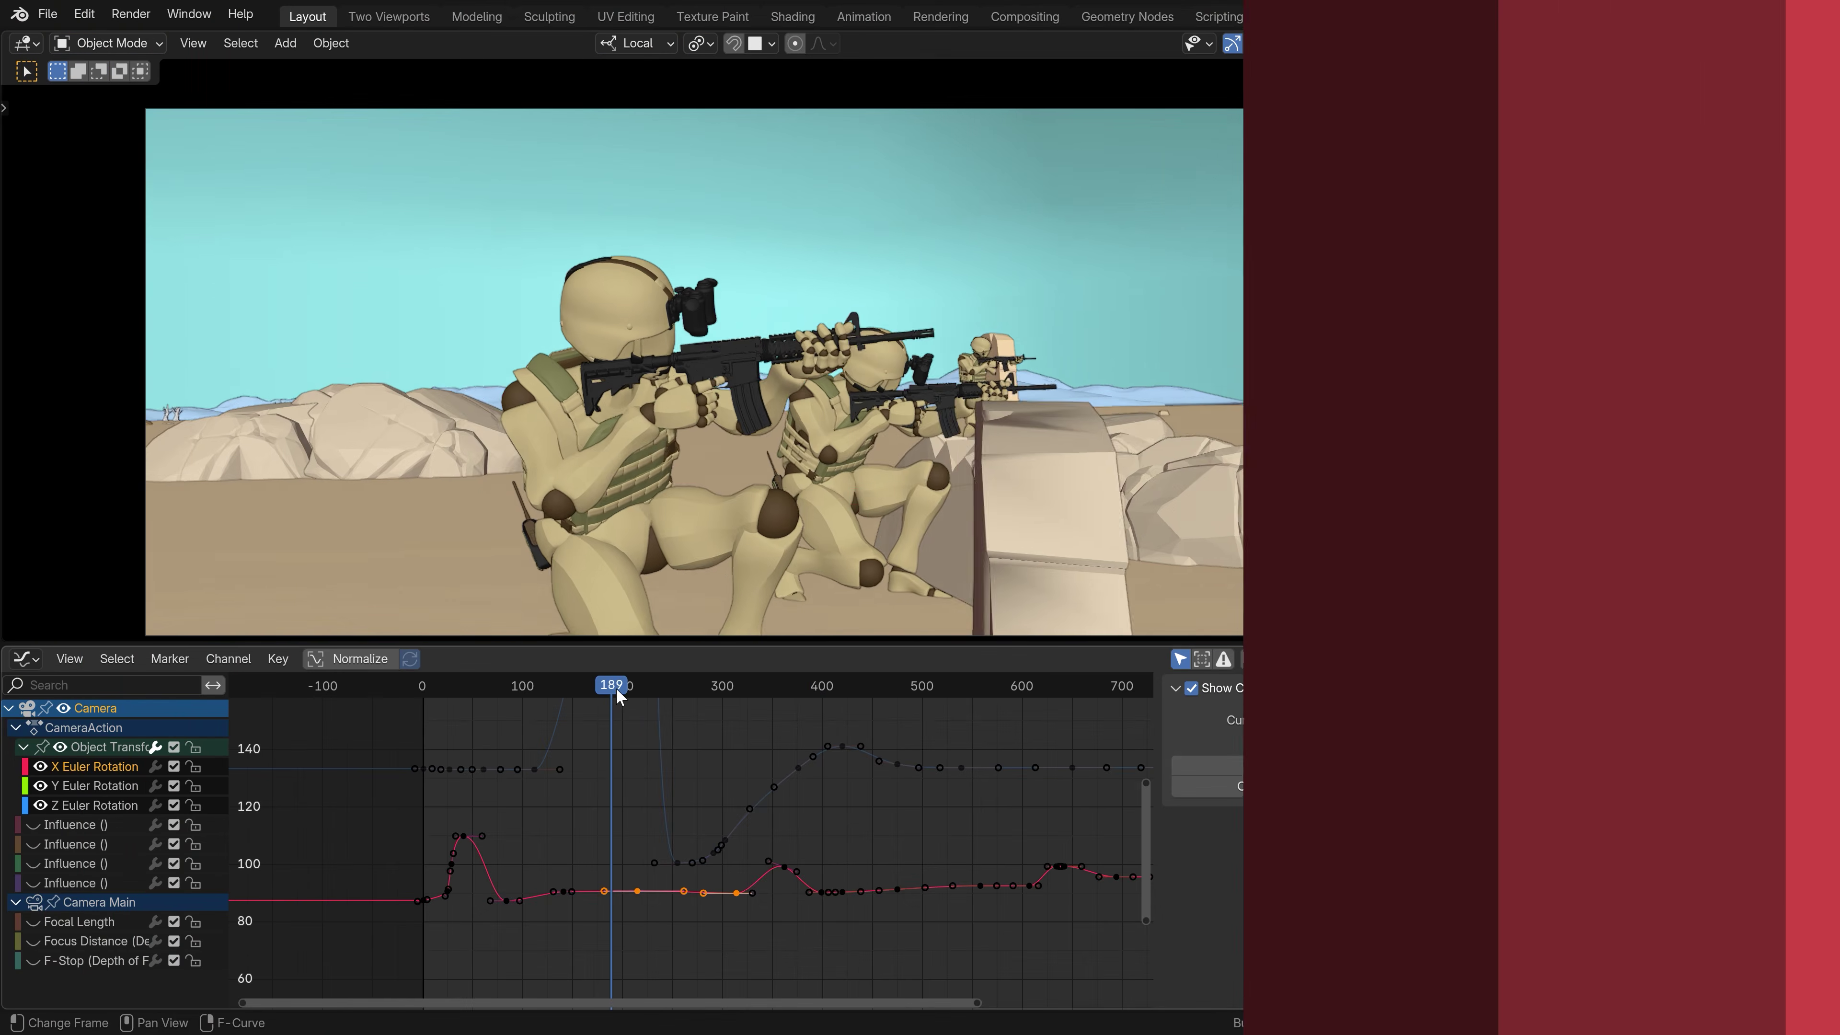
Adjust the camera's selected X Euler Rotation keyframes vertically in the Graph Editor while viewing frame 275
{"action": "left_click_drag", "start_coordinate": [609, 690], "coordinate": [696, 692]}
{"action": "key", "text": "g"}
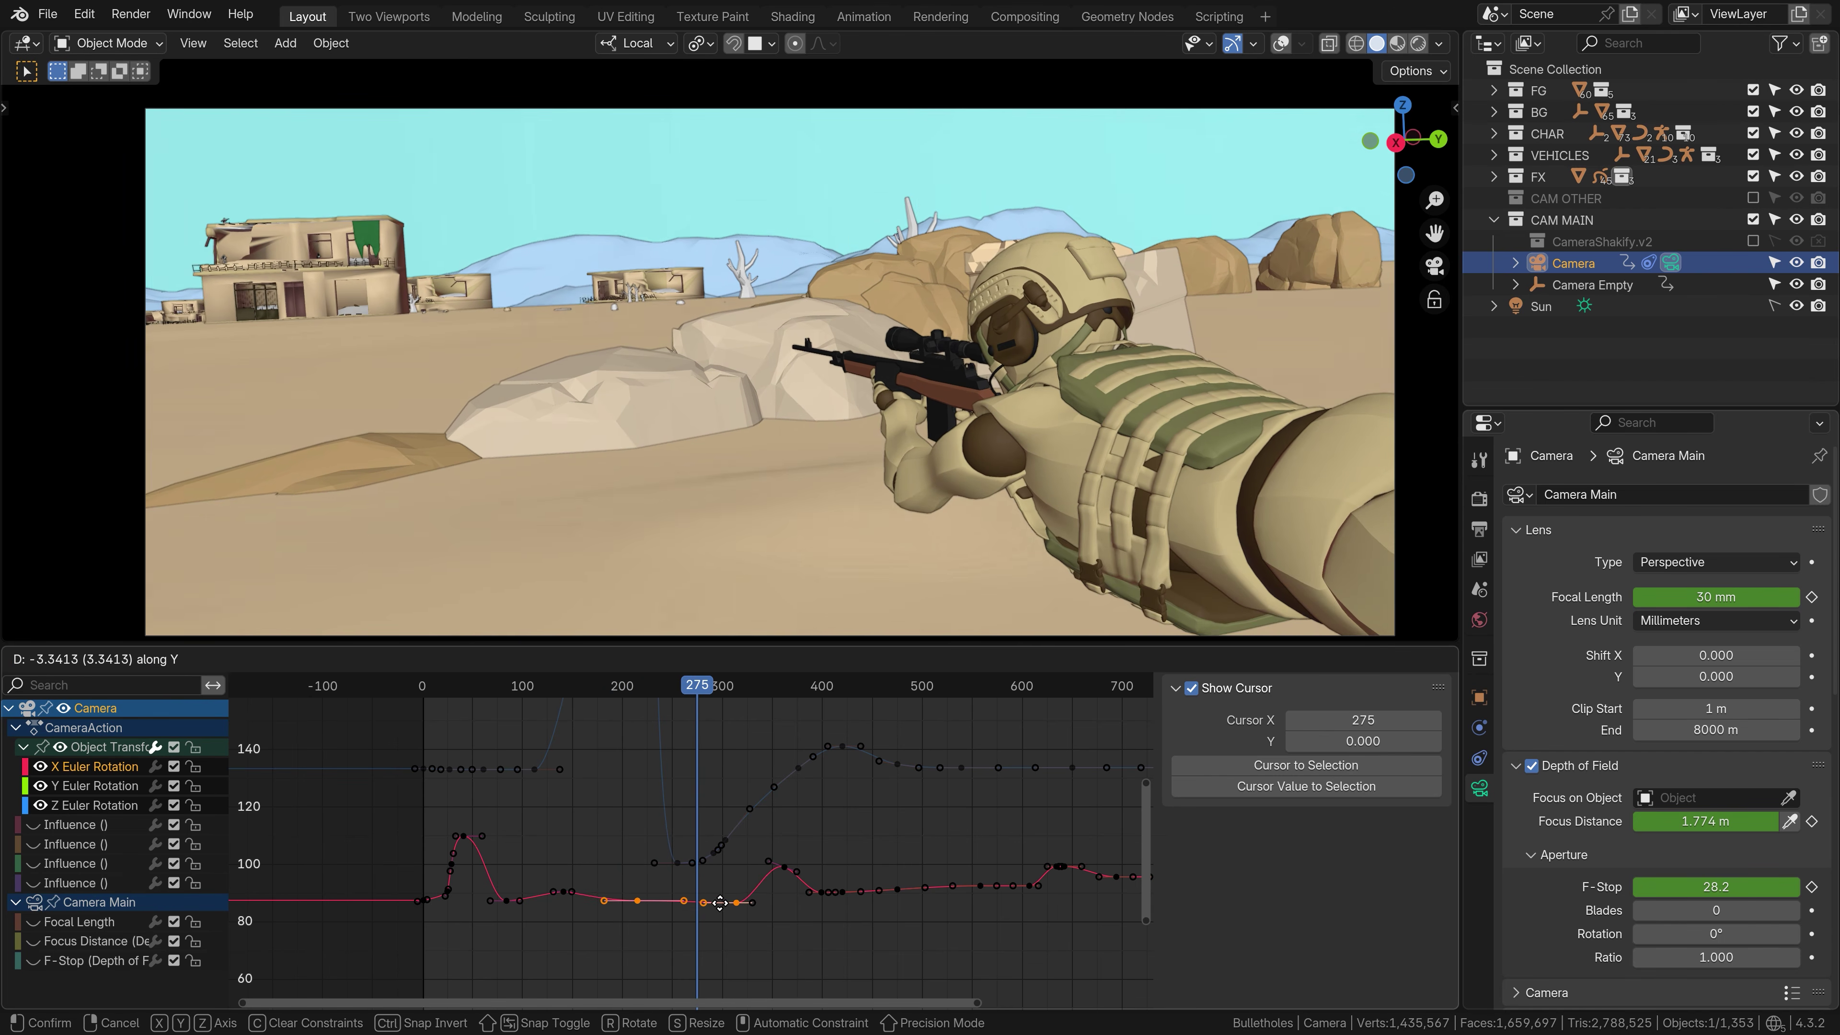
{"action": "left_click", "coordinate": [677, 797]}
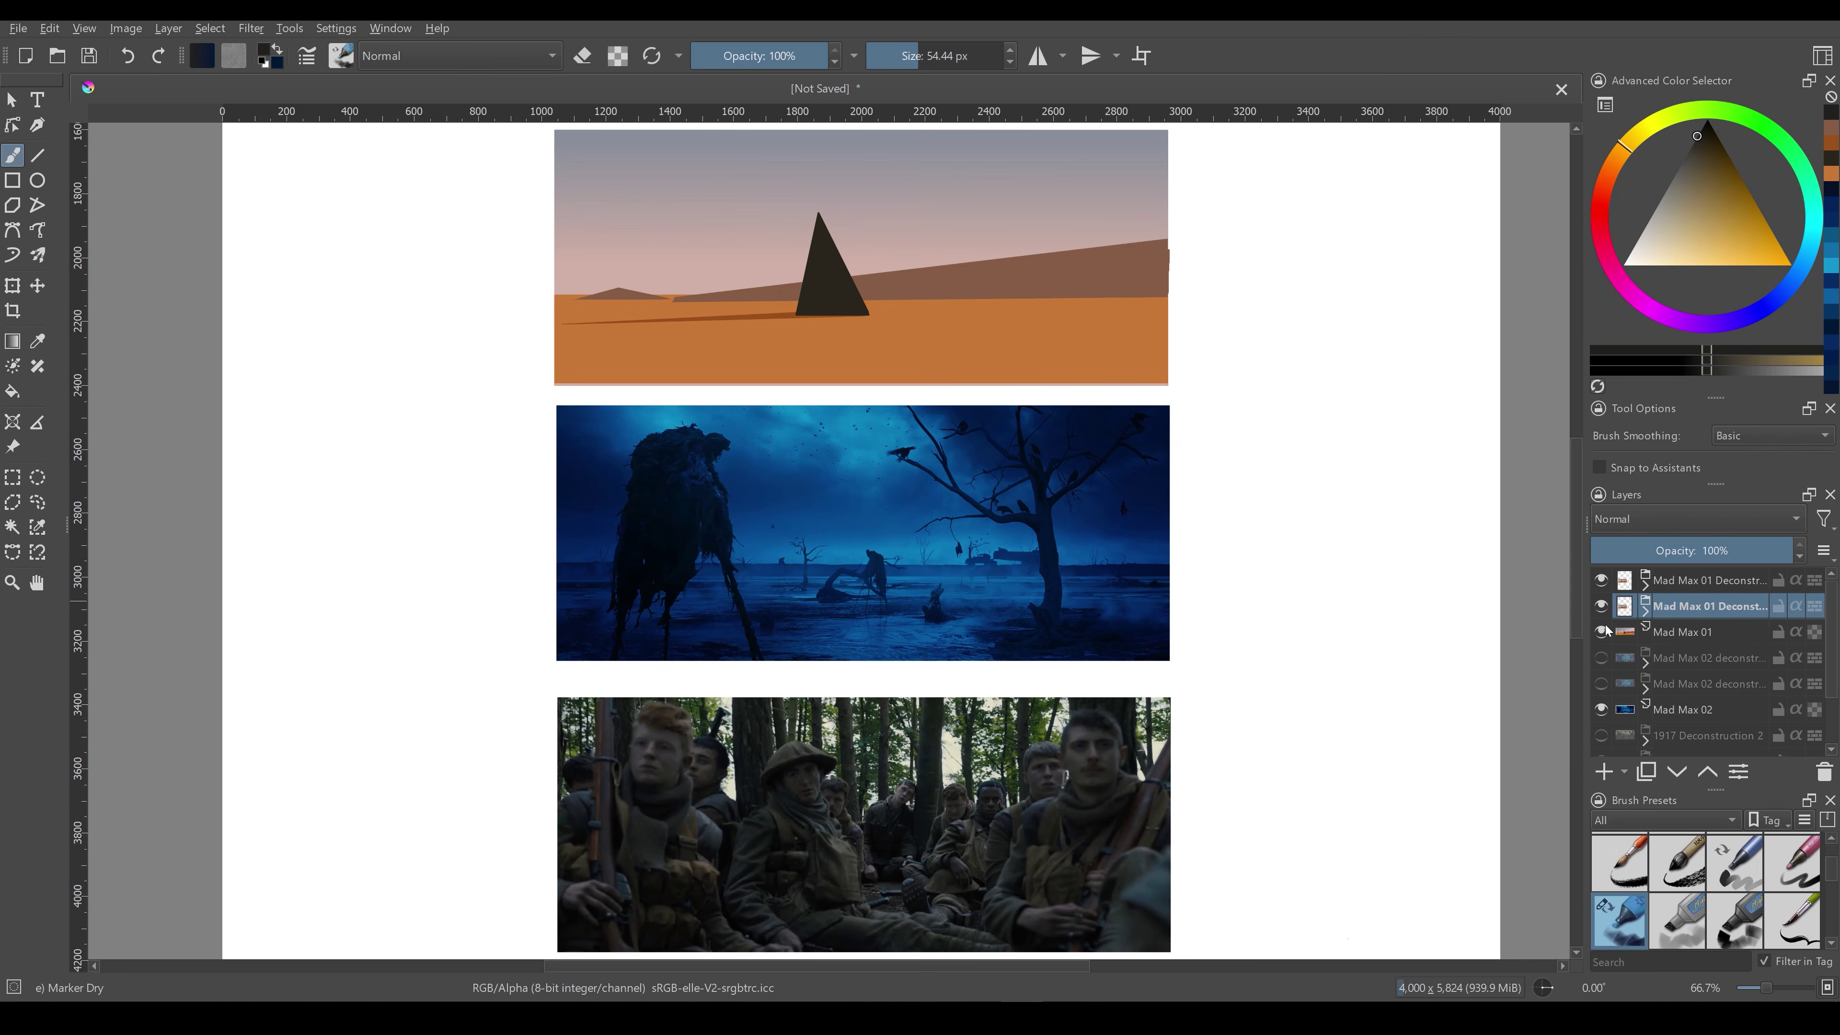
Switch to Krita and toggle the visibility of the Mad Max 02 deconstruction layer
{"action": "scroll", "coordinate": [1604, 660], "scroll_direction": "down", "scroll_amount": 1}
{"action": "left_click", "coordinate": [1600, 667]}
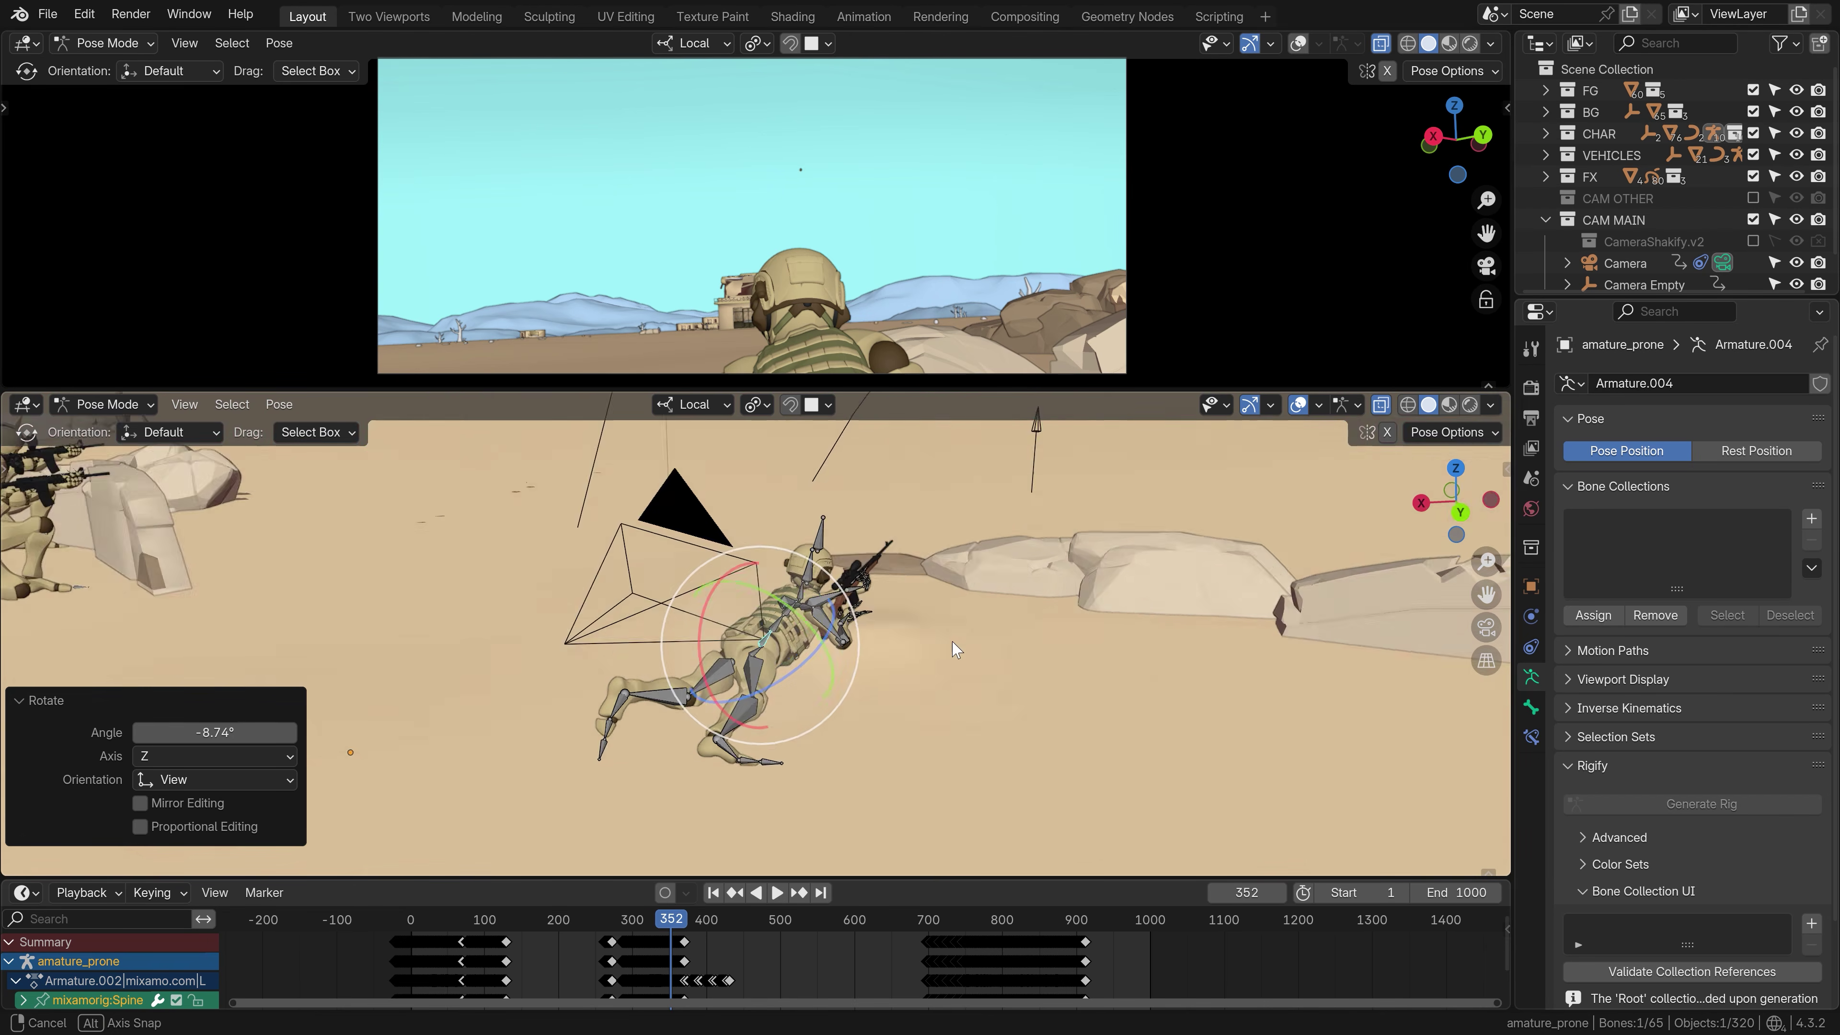
Switch to Blender and rotate the spine bone of the prone soldier's armature in Pose Mode
{"action": "key", "text": "r"}
{"action": "left_click", "coordinate": [1030, 665]}
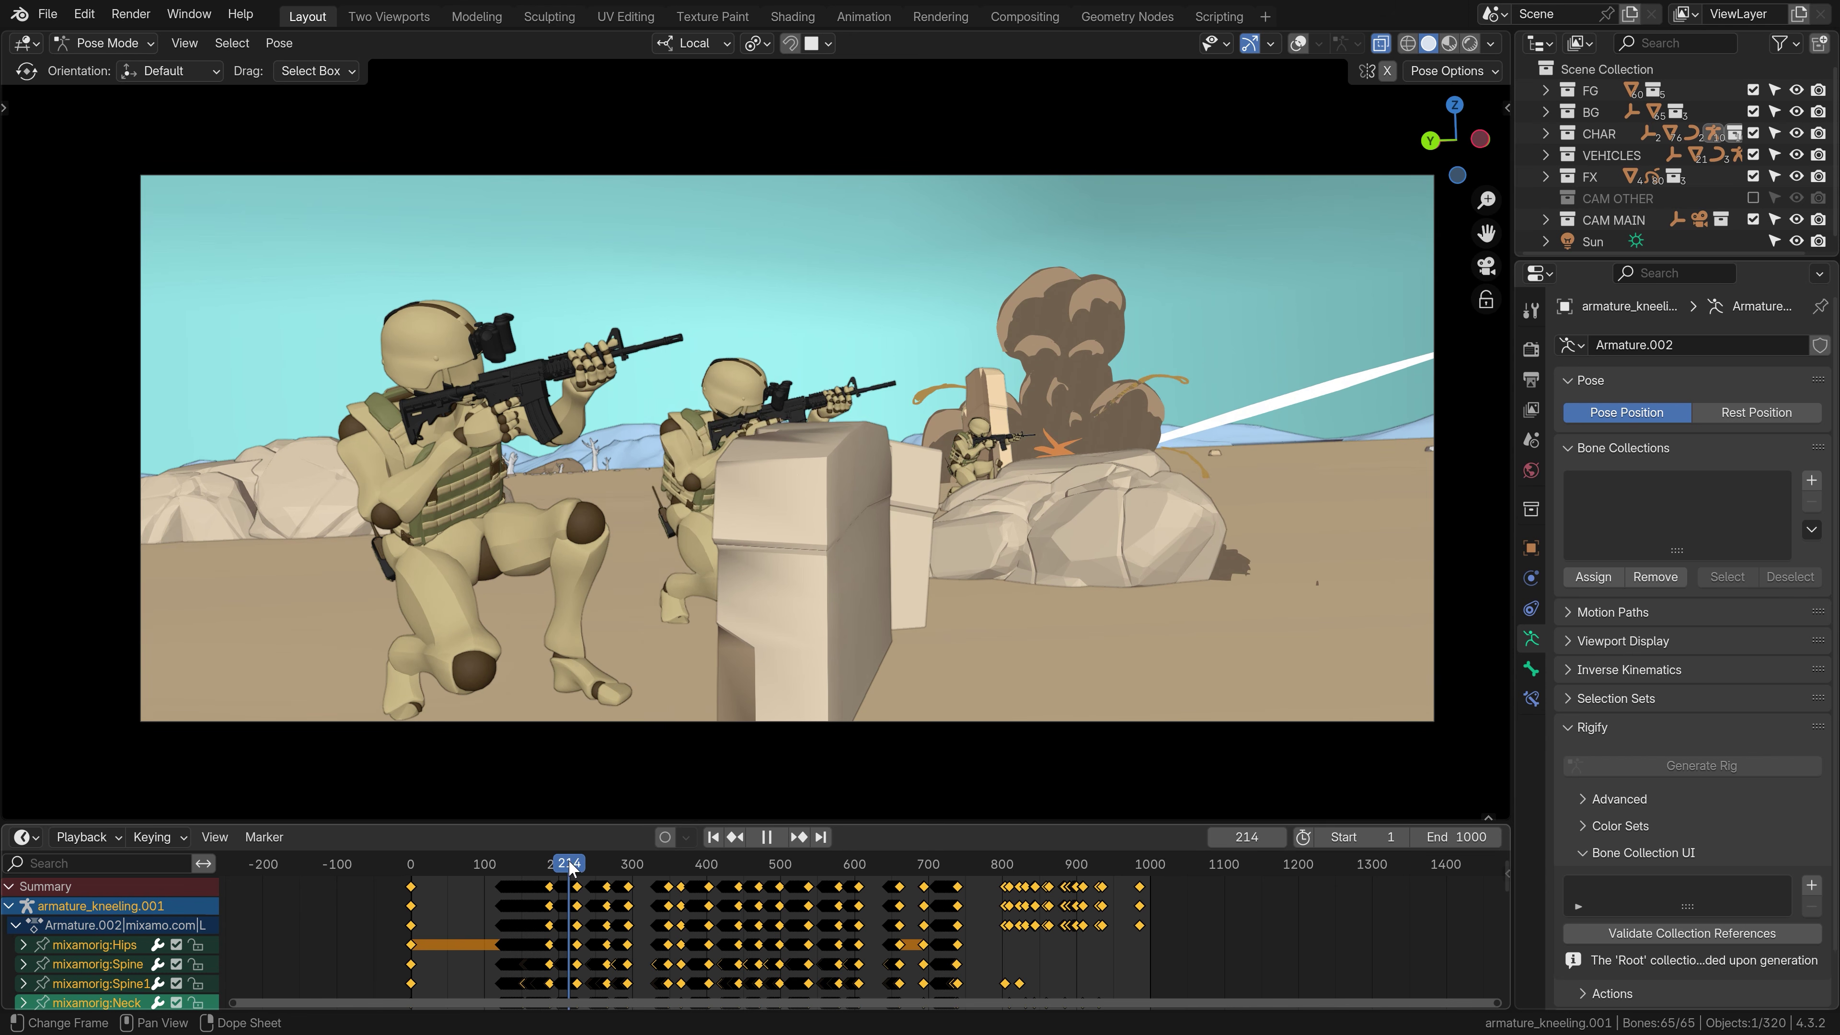
{"action": "key", "text": "g"}
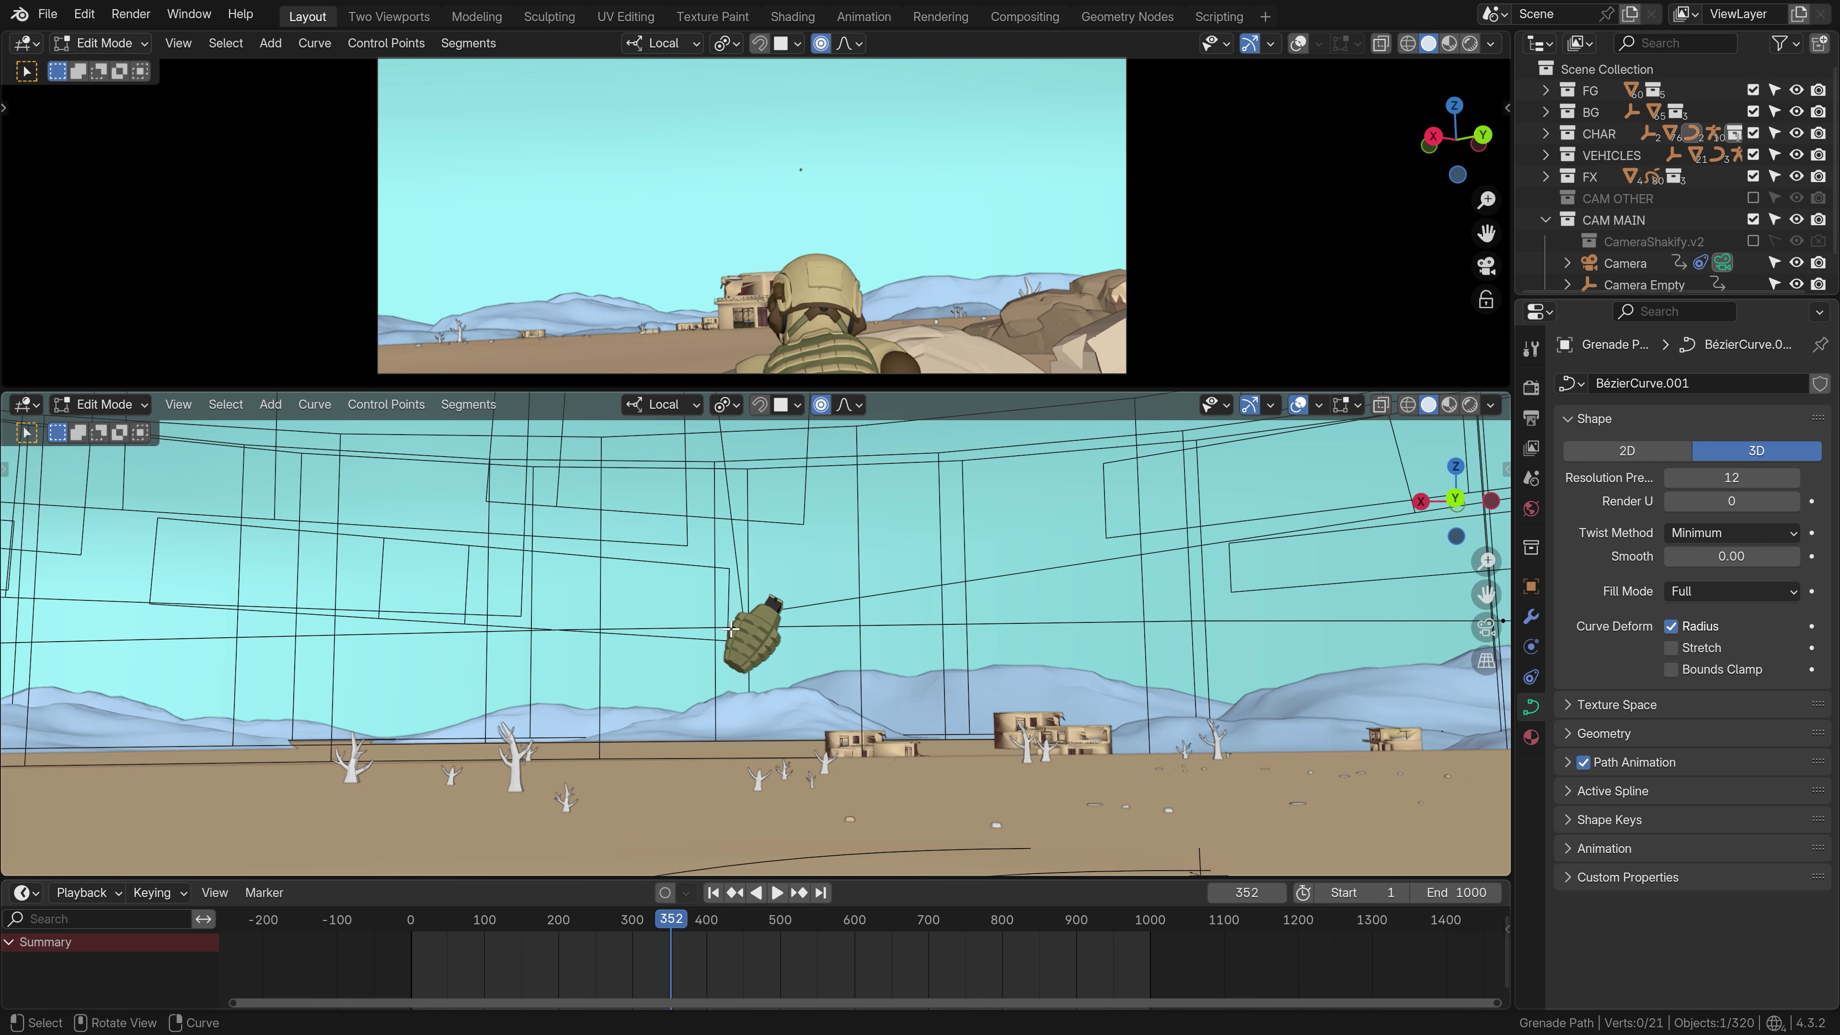
Move the Grenade Path curve's control point at the grenade along Z with proportional editing
{"action": "left_click", "coordinate": [732, 631]}
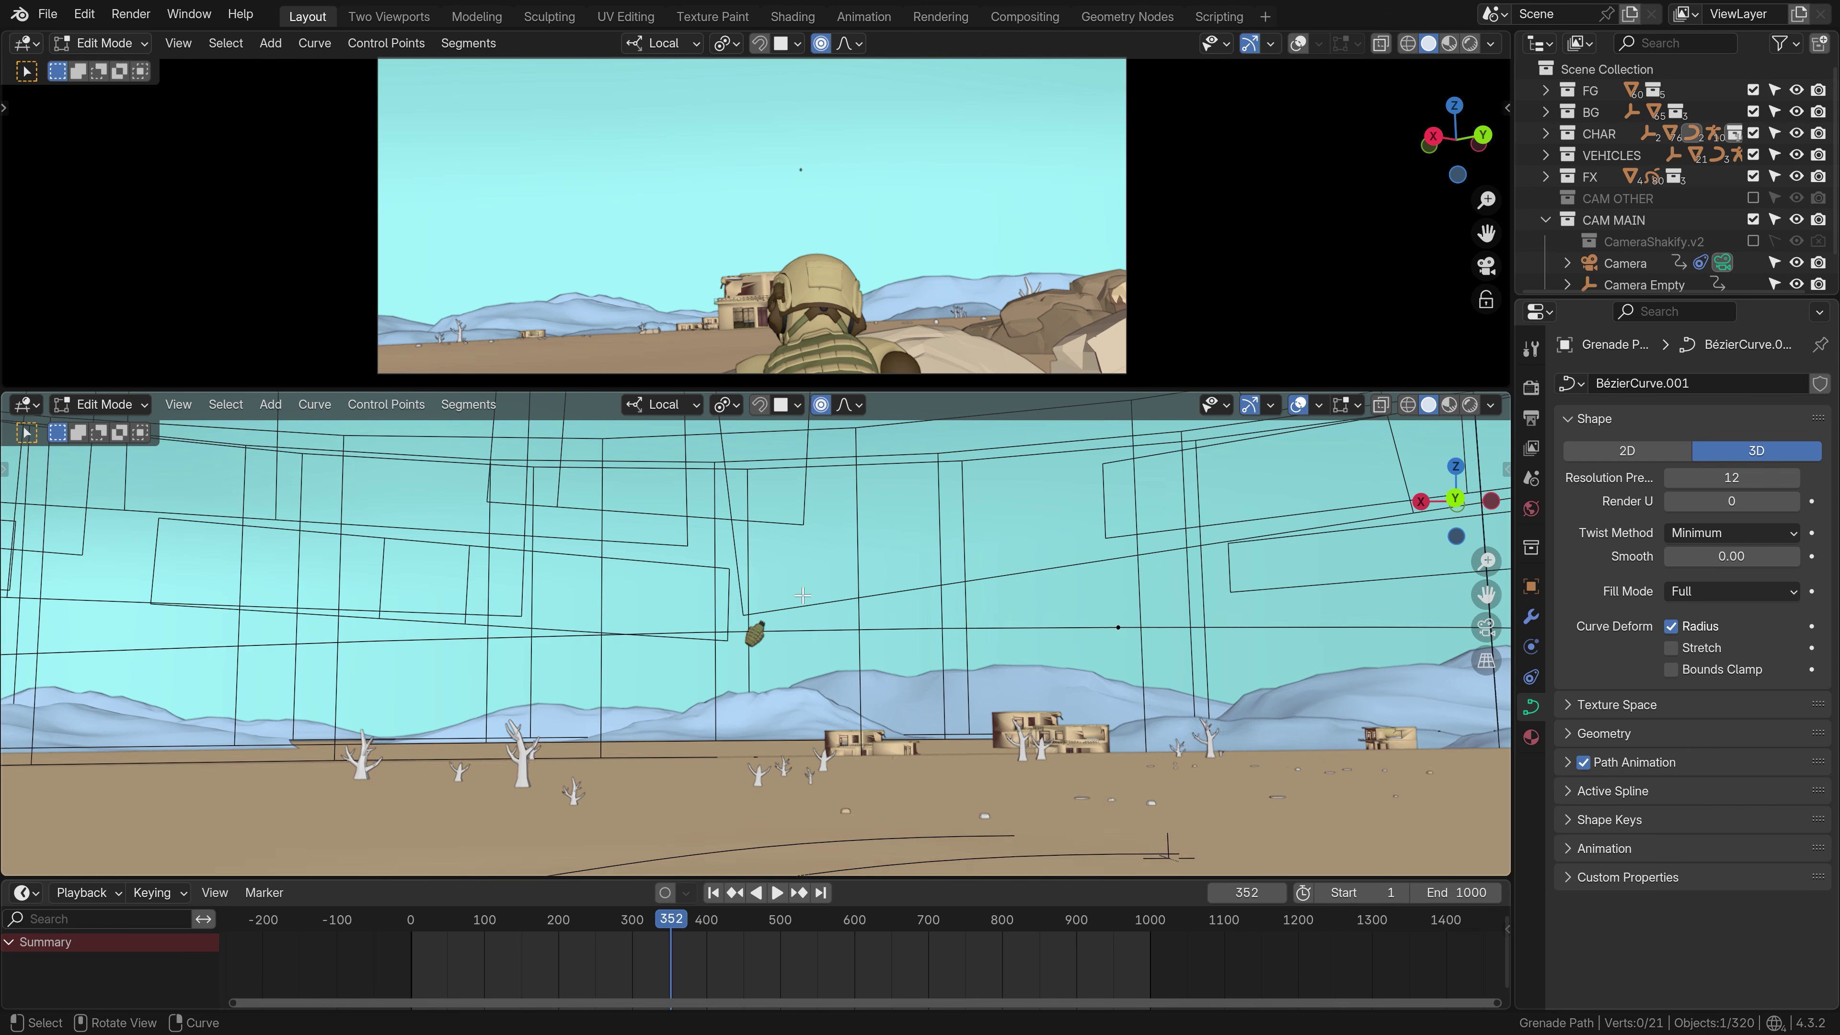
{"action": "key", "text": "g"}
{"action": "key", "text": "z"}
{"action": "left_click", "coordinate": [918, 567]}
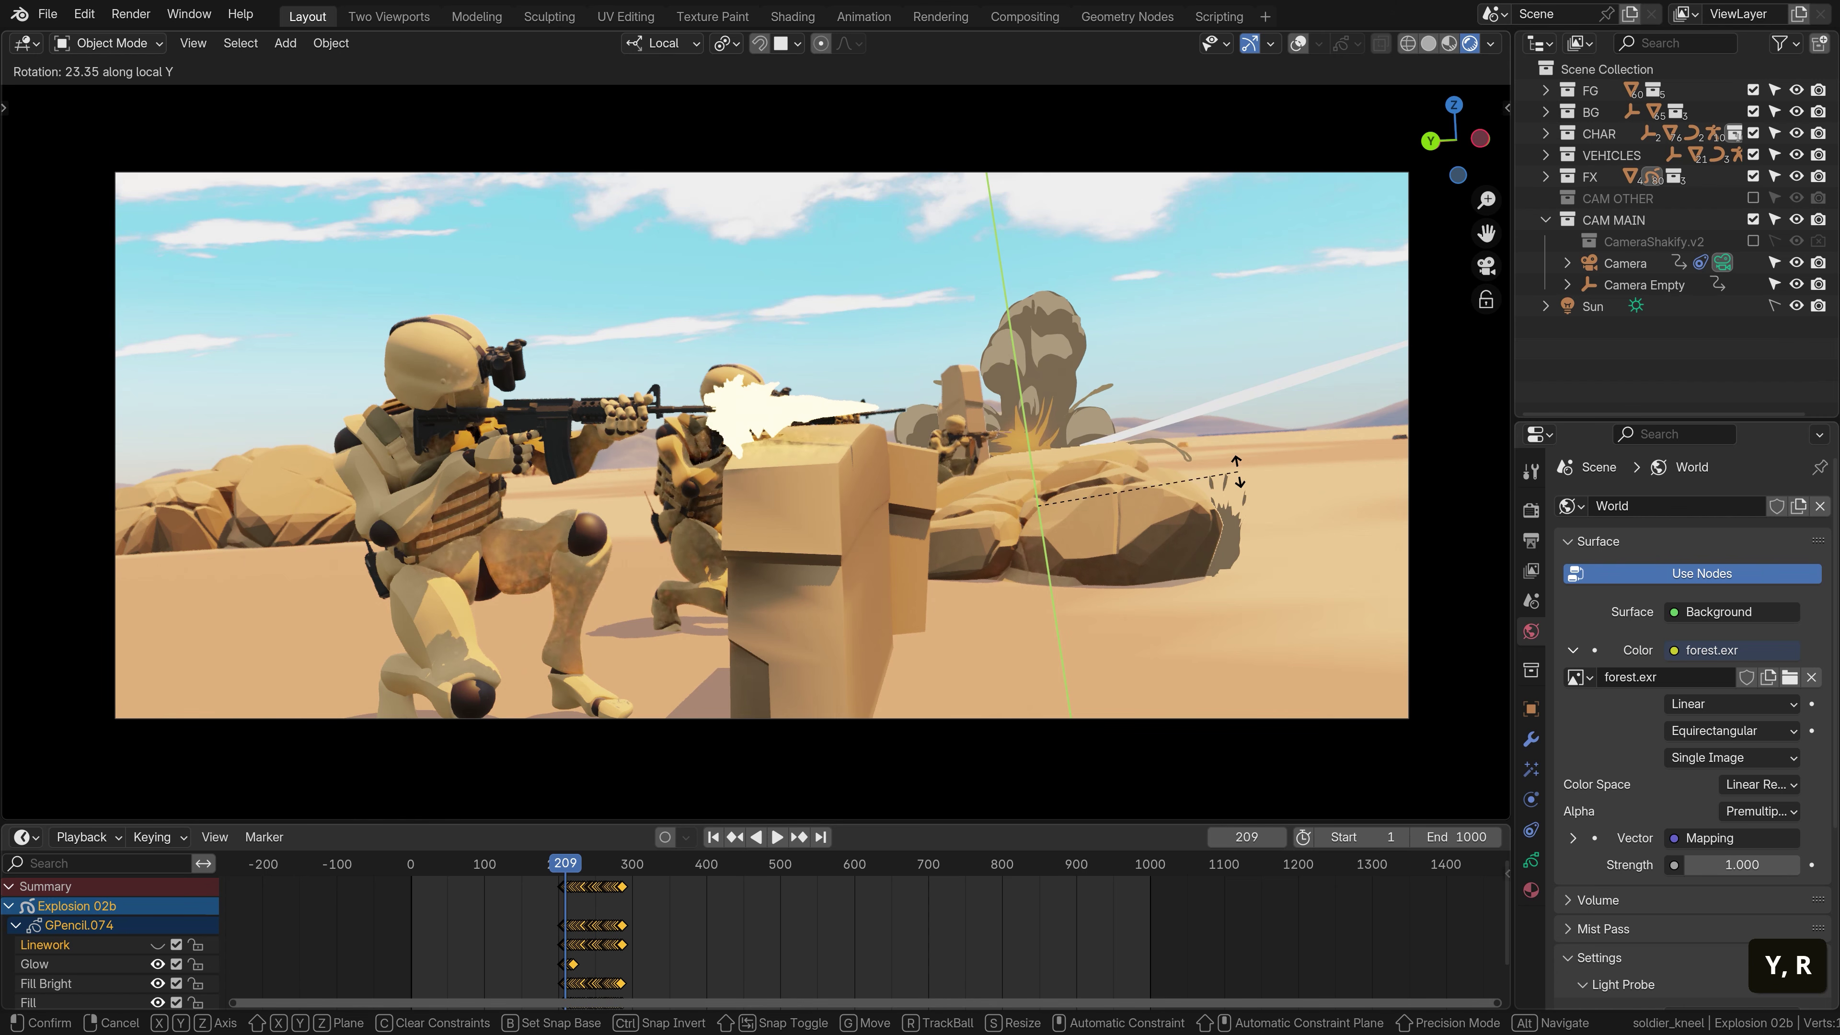
Rotate Explosion 02b about its local Y axis and shift the kneeling soldier's armature along its local X axis
{"action": "left_click", "coordinate": [1245, 427]}
{"action": "left_click", "coordinate": [434, 362]}
{"action": "key", "text": "g"}
{"action": "key", "text": "x"}
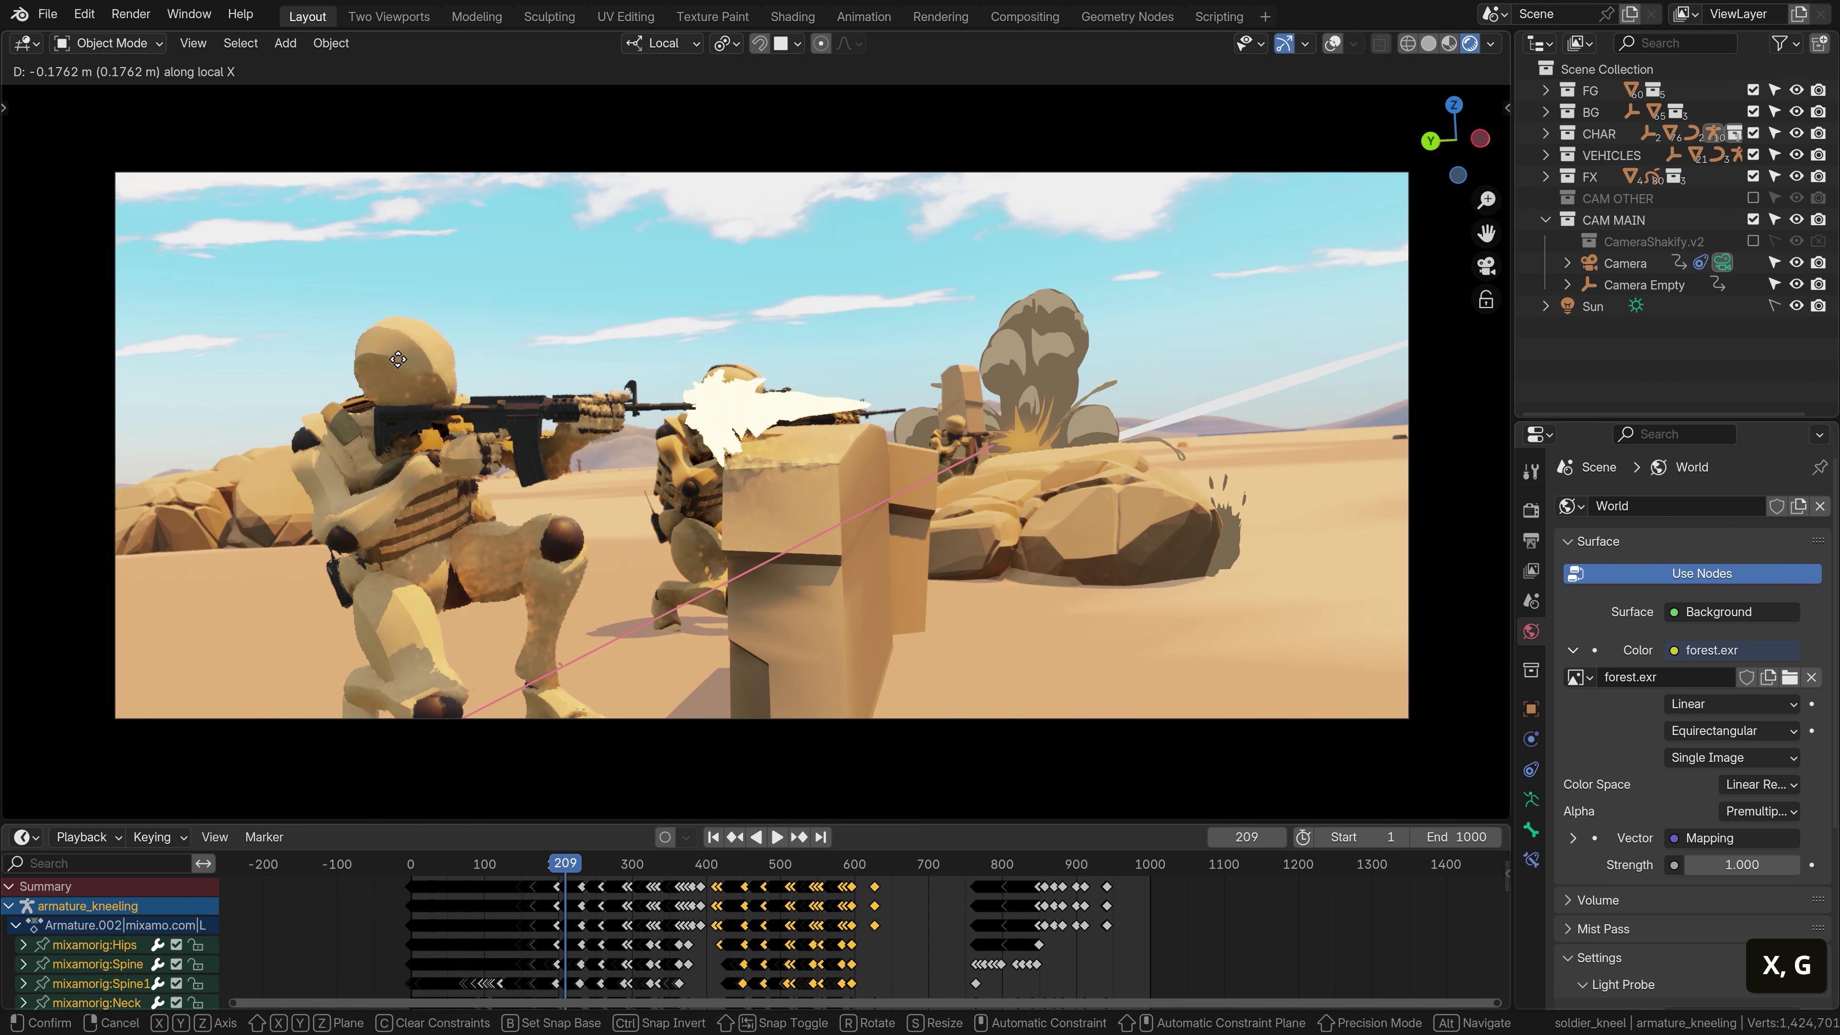
{"action": "left_click", "coordinate": [423, 360]}
Reposition the large sandstone rock behind the soldiers' barricade in the camera view
{"action": "left_click", "coordinate": [1028, 507]}
{"action": "key", "text": "g"}
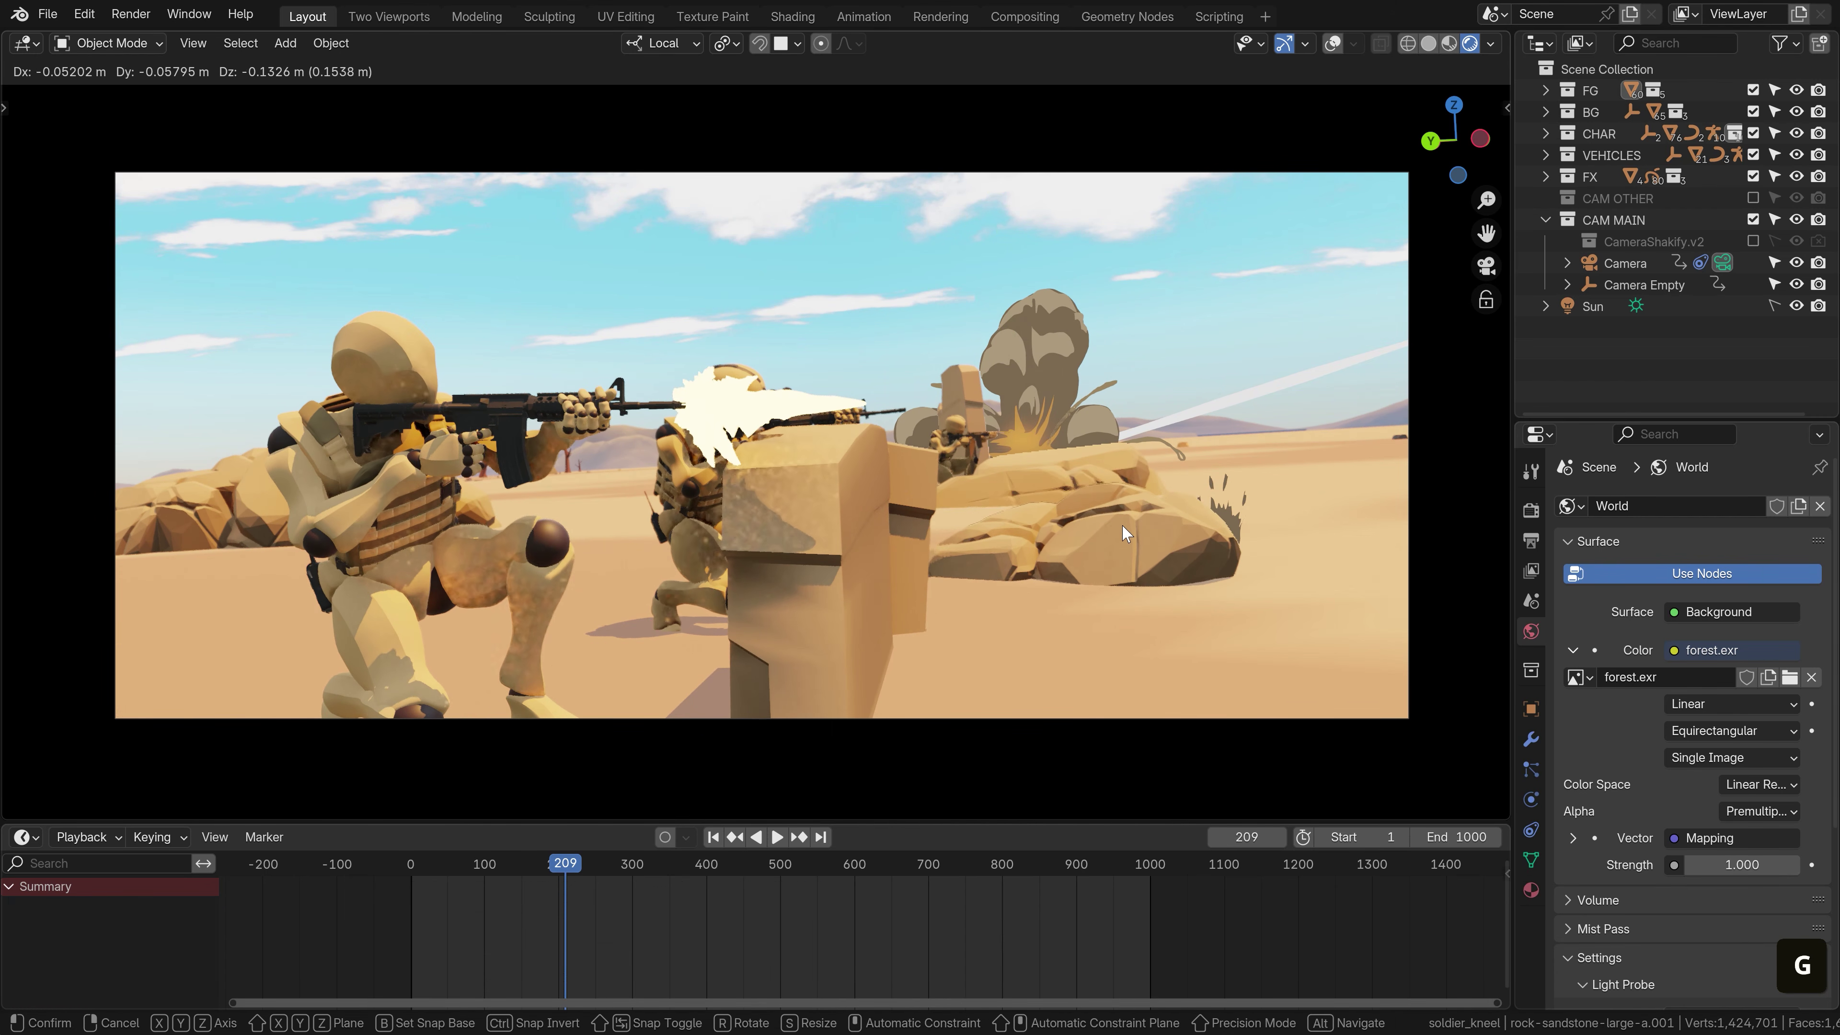
{"action": "left_click", "coordinate": [971, 479]}
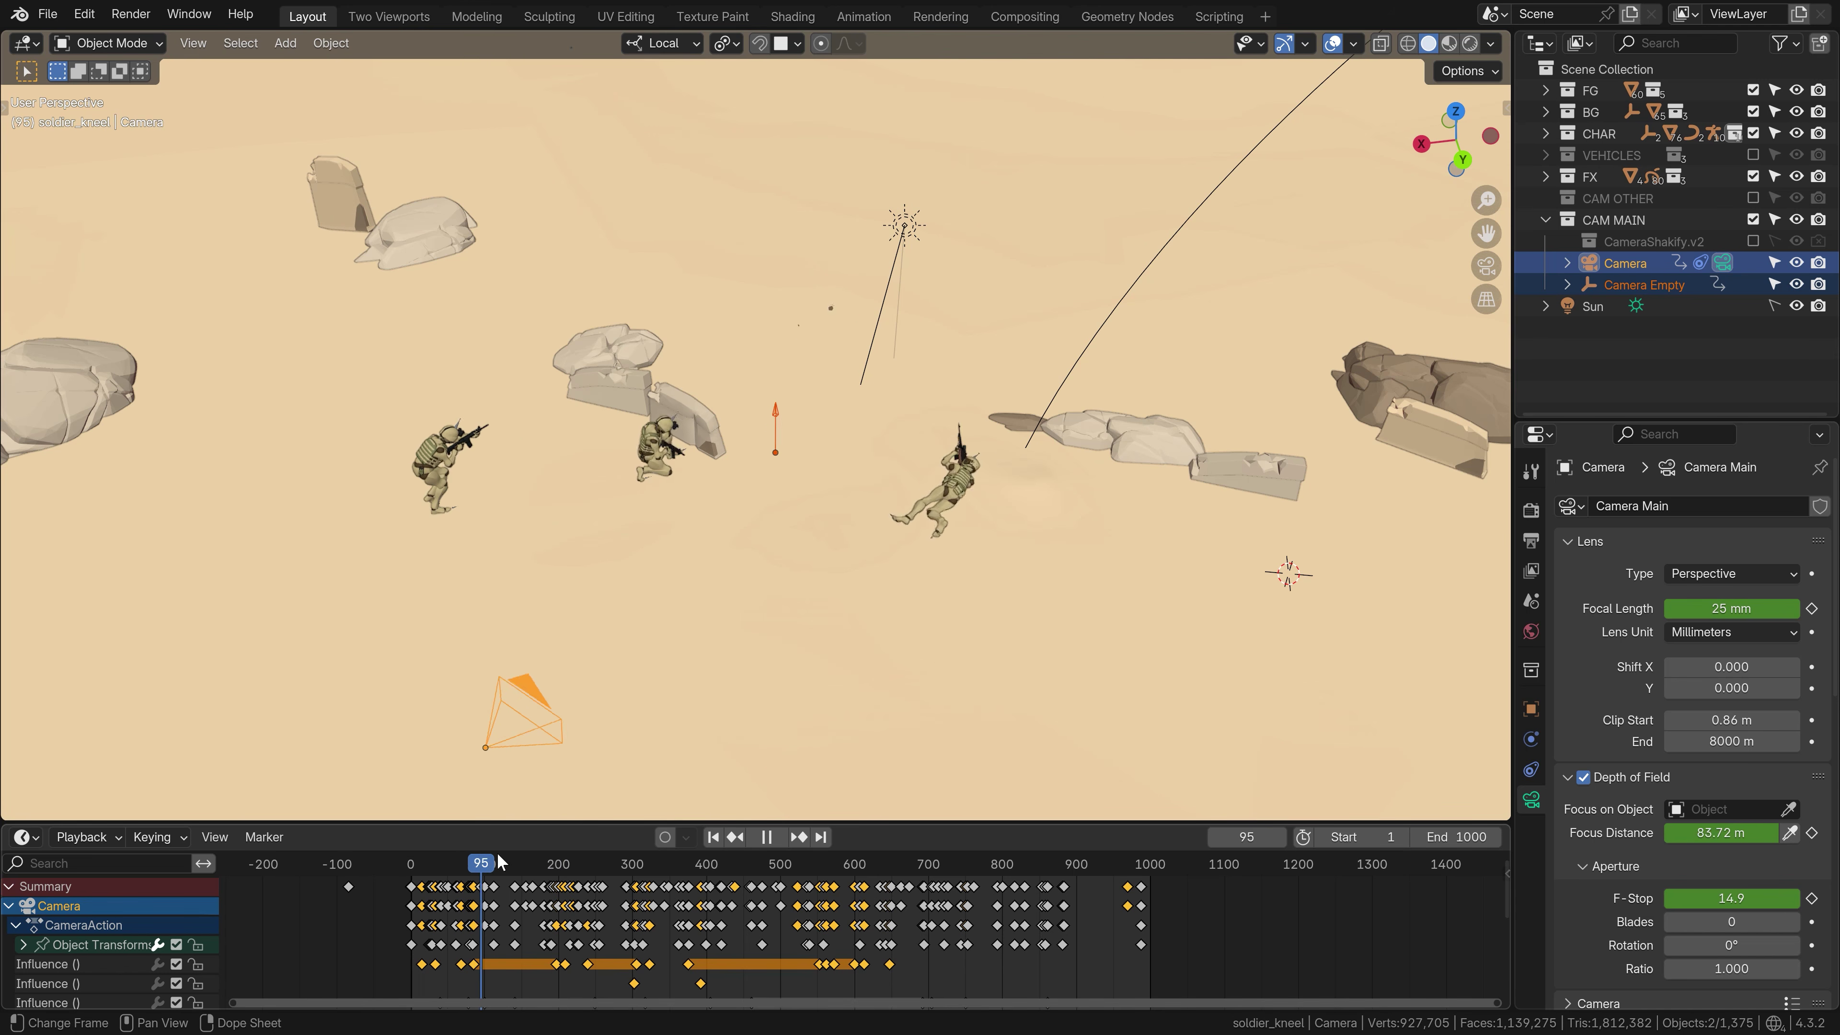
Scrub through the camera animation and shift the prone soldier's armature along its local X axis
{"action": "left_click_drag", "start_coordinate": [565, 861], "coordinate": [591, 864]}
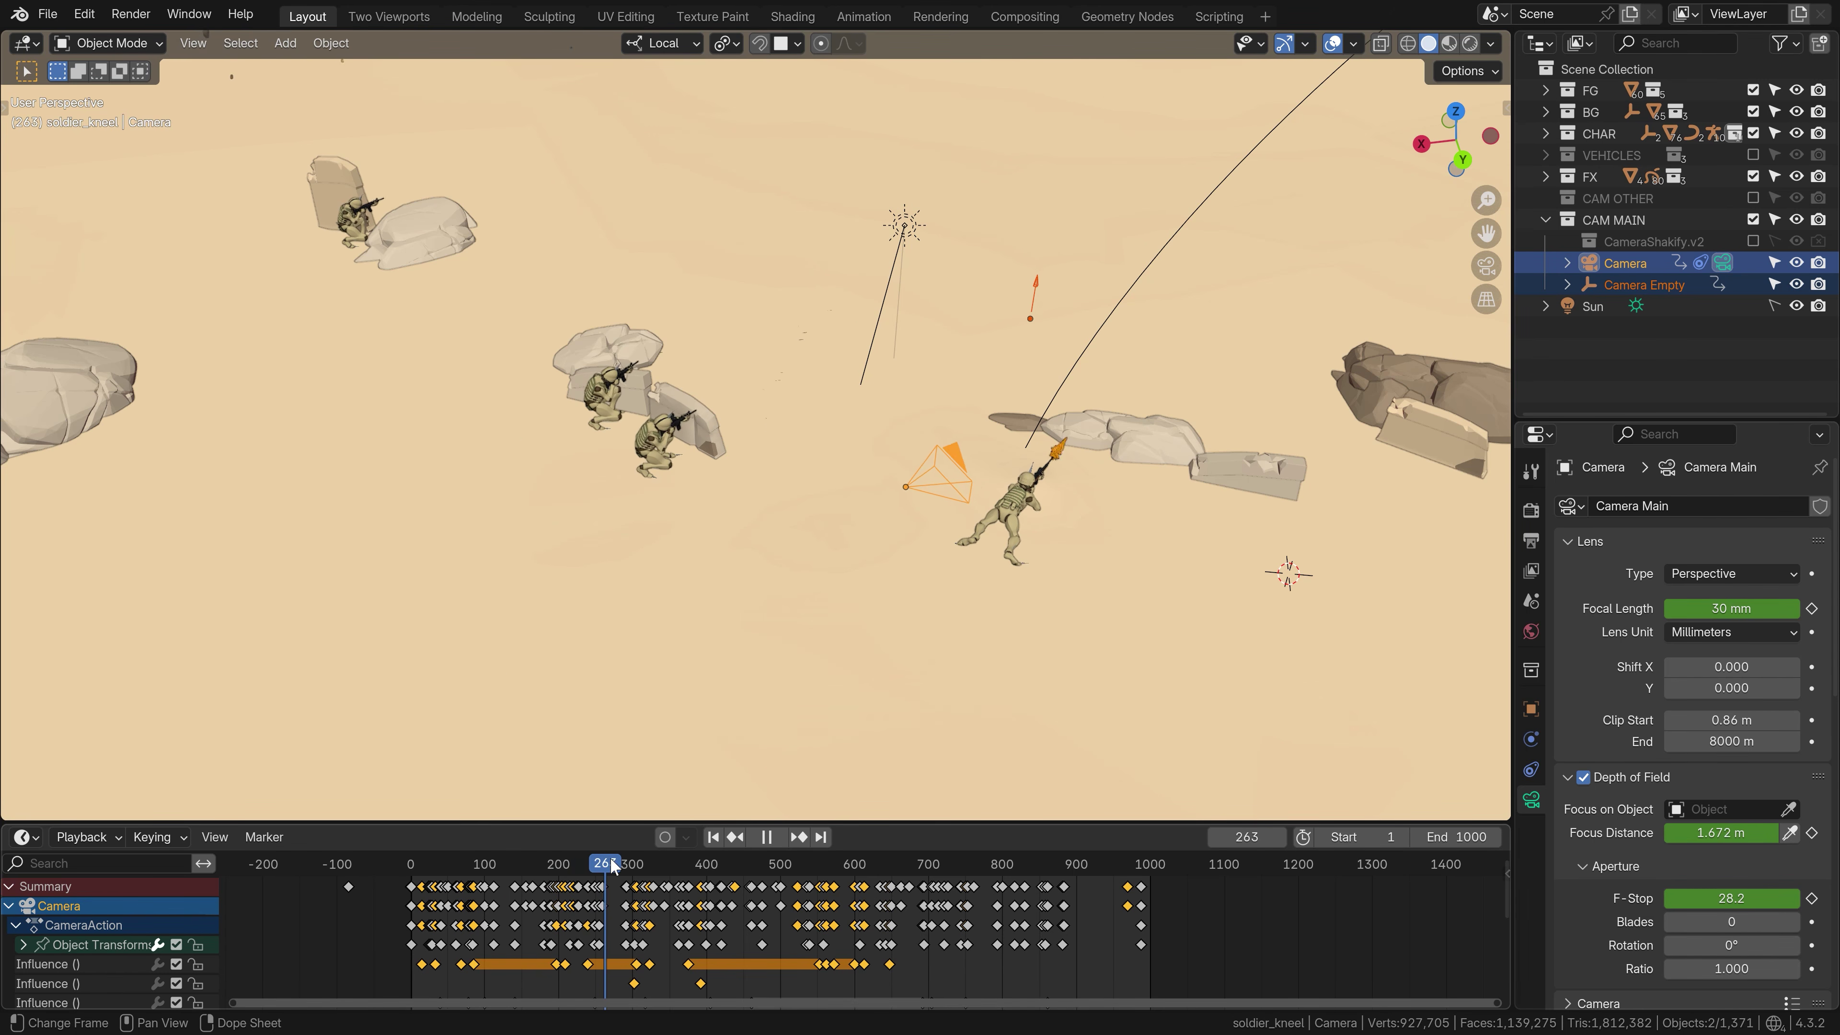
{"action": "key", "text": "g"}
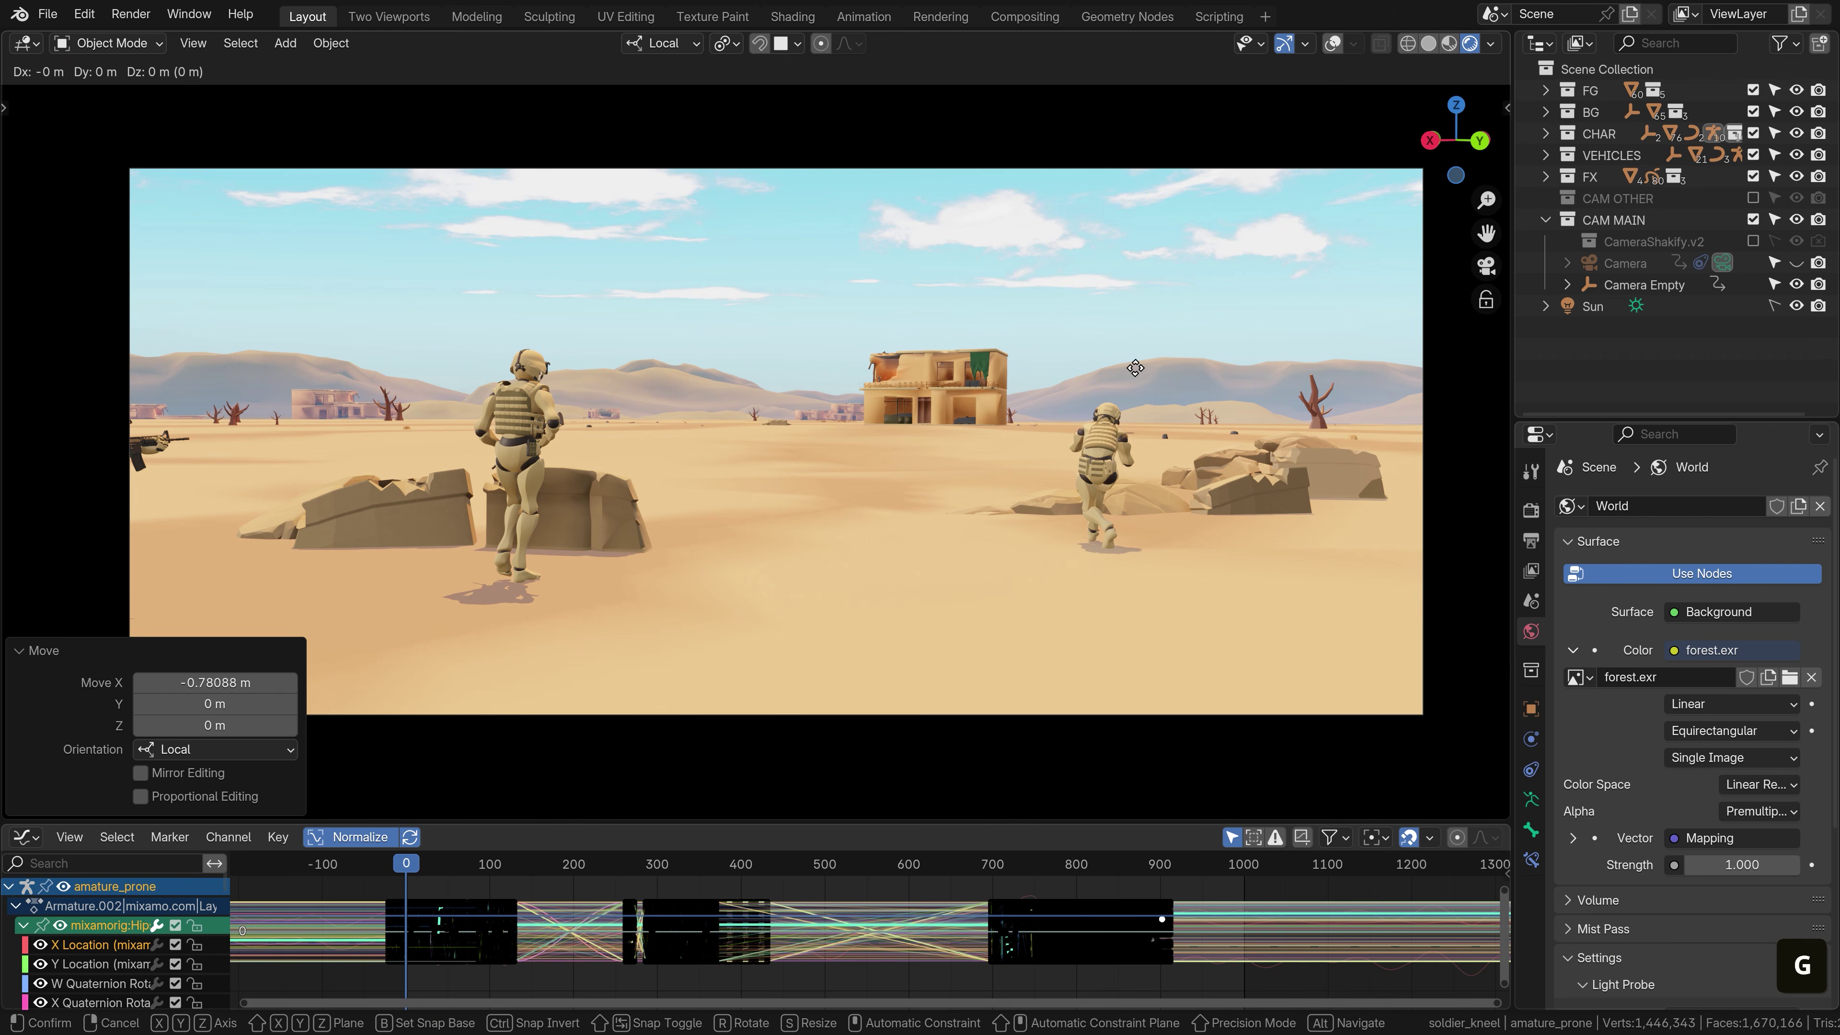
{"action": "key", "text": "x"}
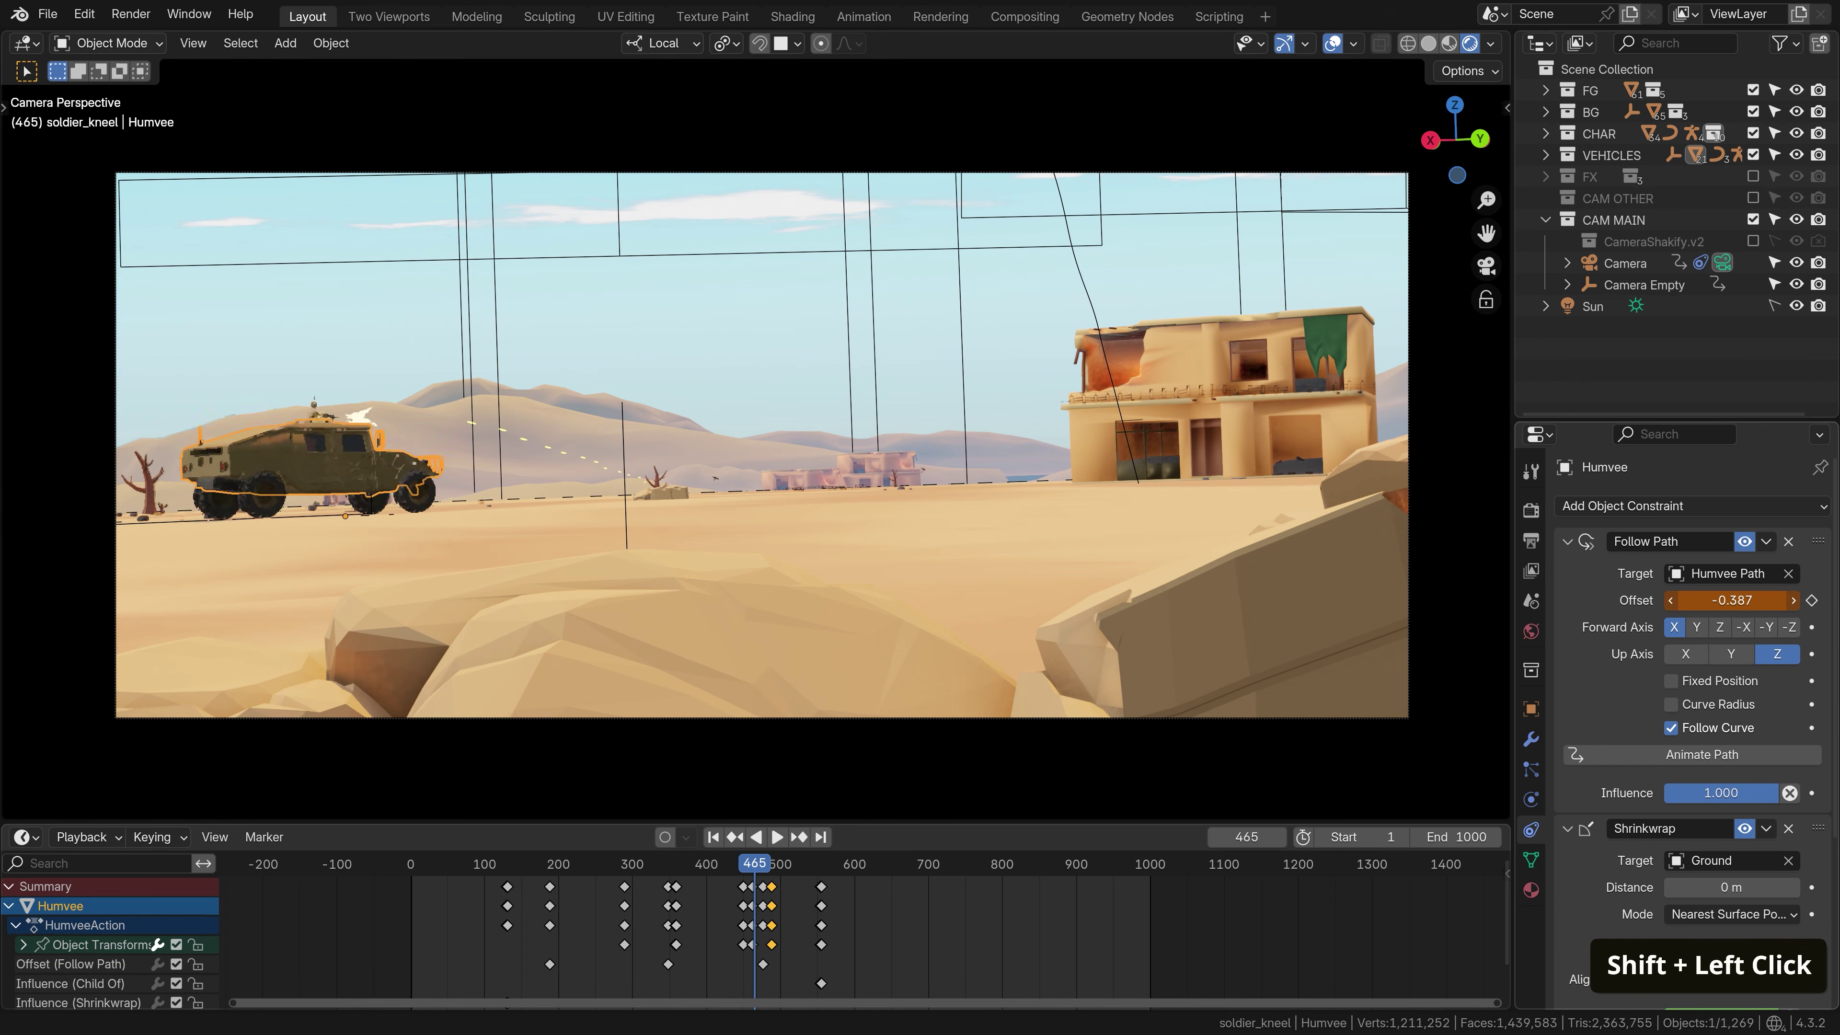
Adjust the offset of the Humvee's Follow Path constraint at frame 465 and review the battle scene
{"action": "left_click_drag", "start_coordinate": [1731, 600], "coordinate": [1767, 600]}
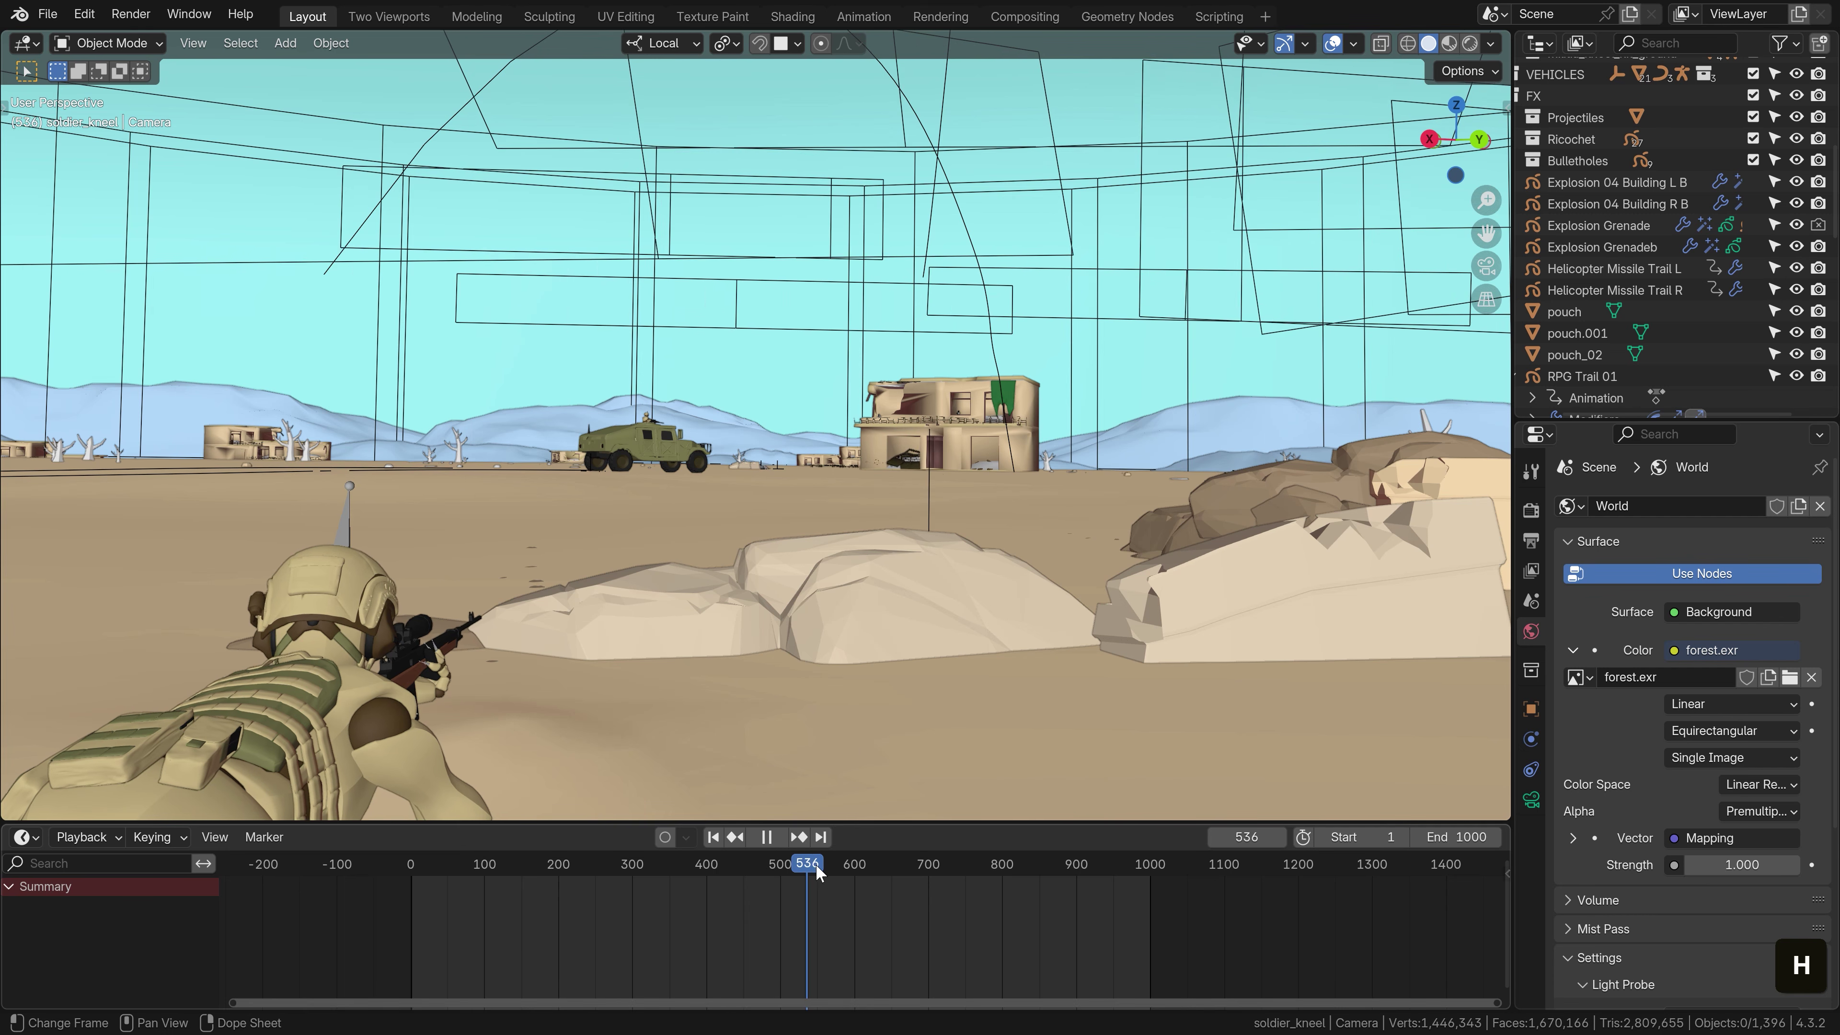
{"action": "left_click_drag", "start_coordinate": [880, 859], "coordinate": [964, 847]}
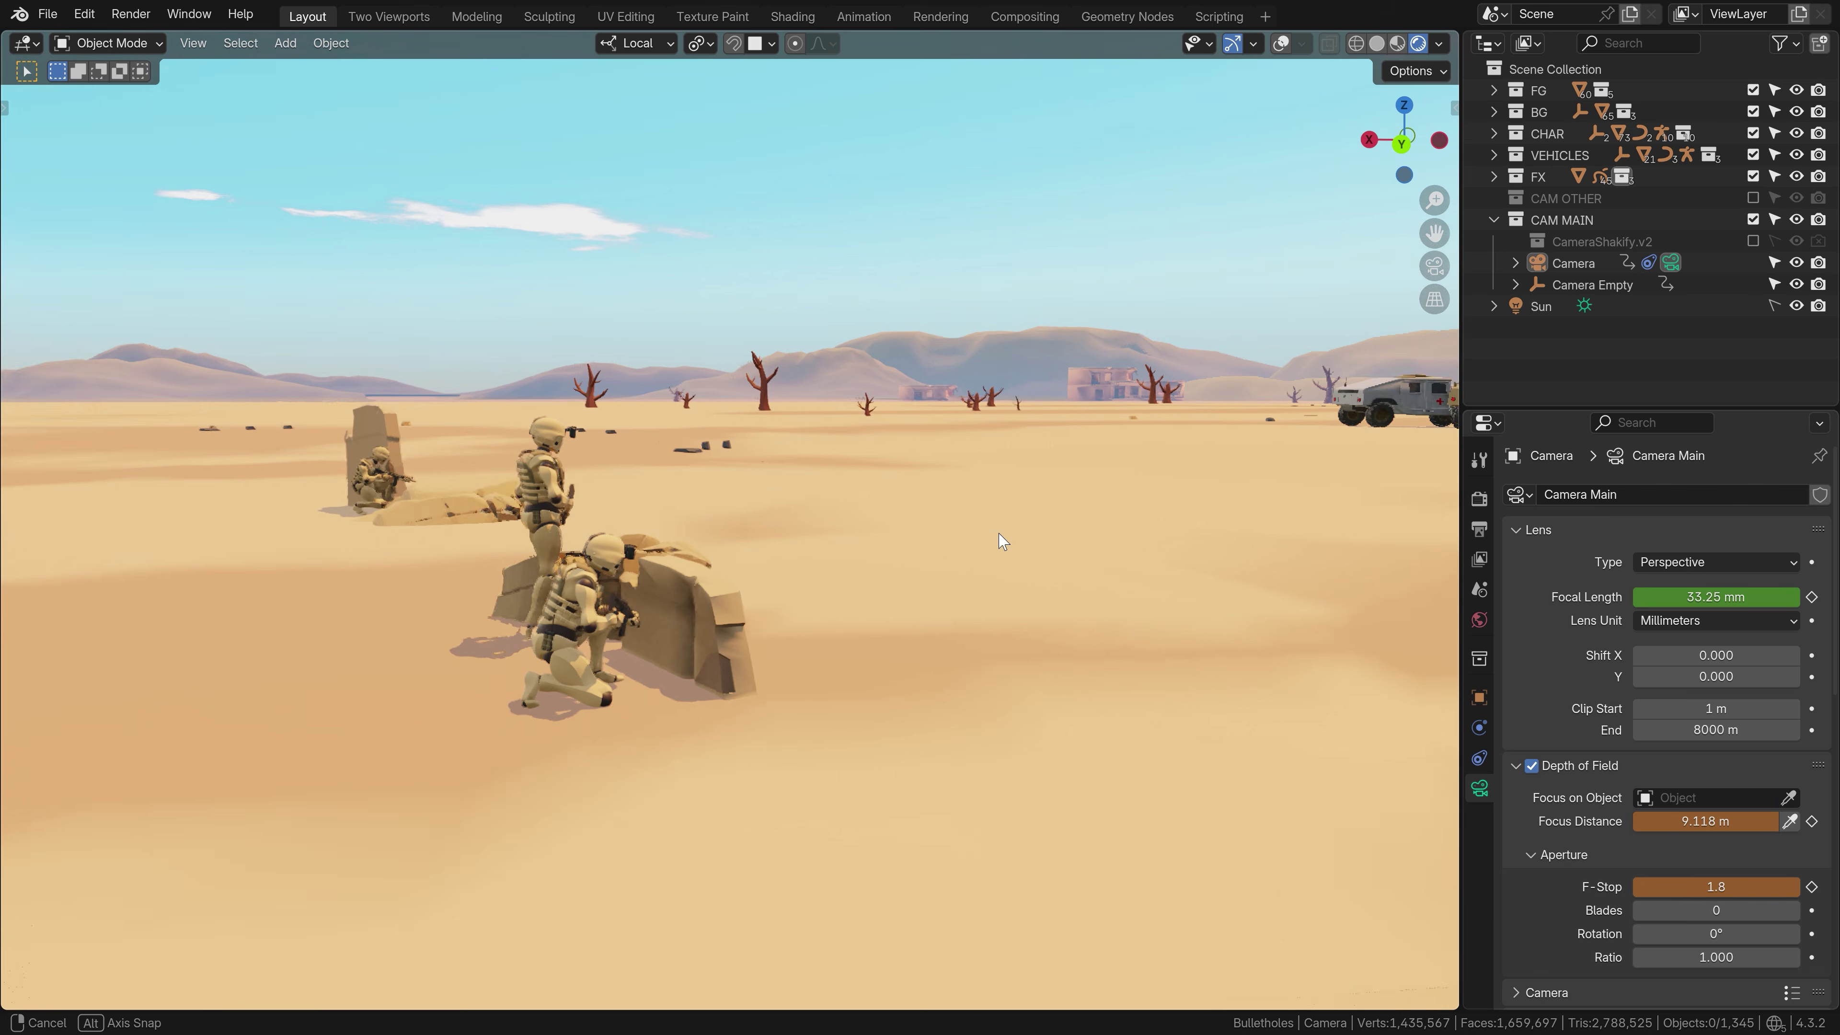
{"action": "middle_click_drag", "start_coordinate": [1028, 536], "coordinate": [1125, 540]}
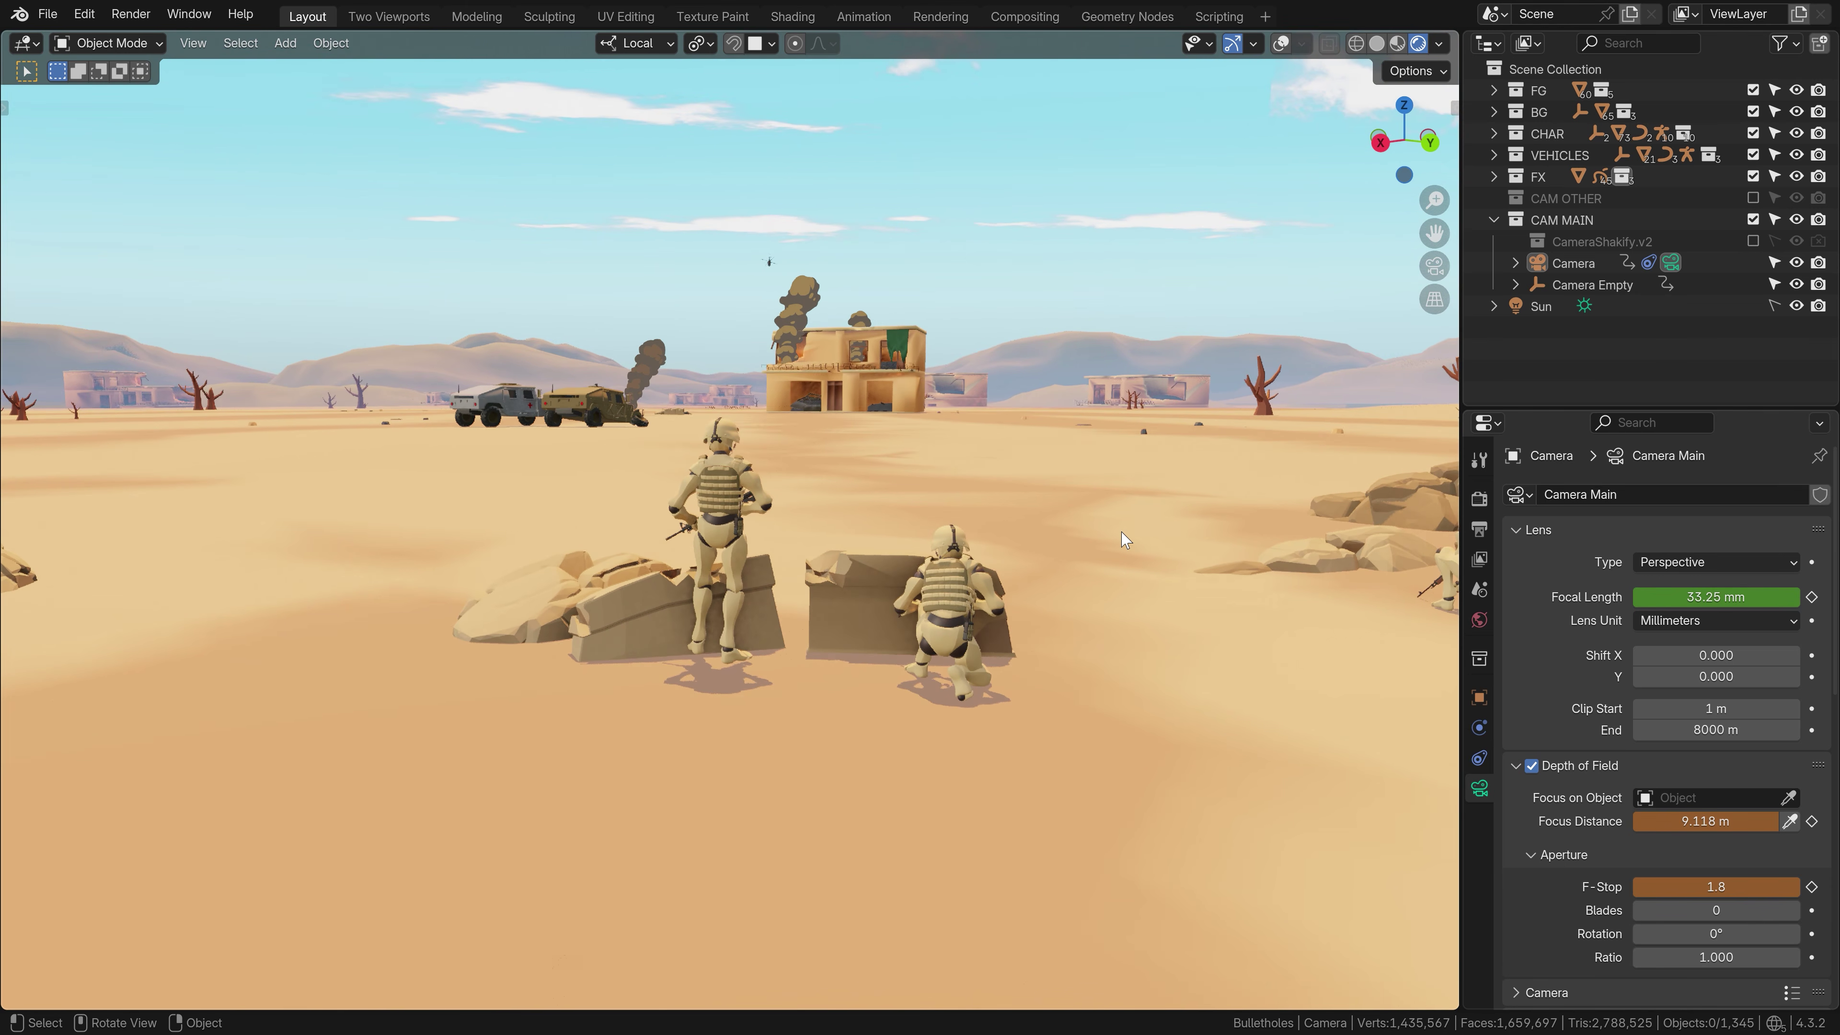
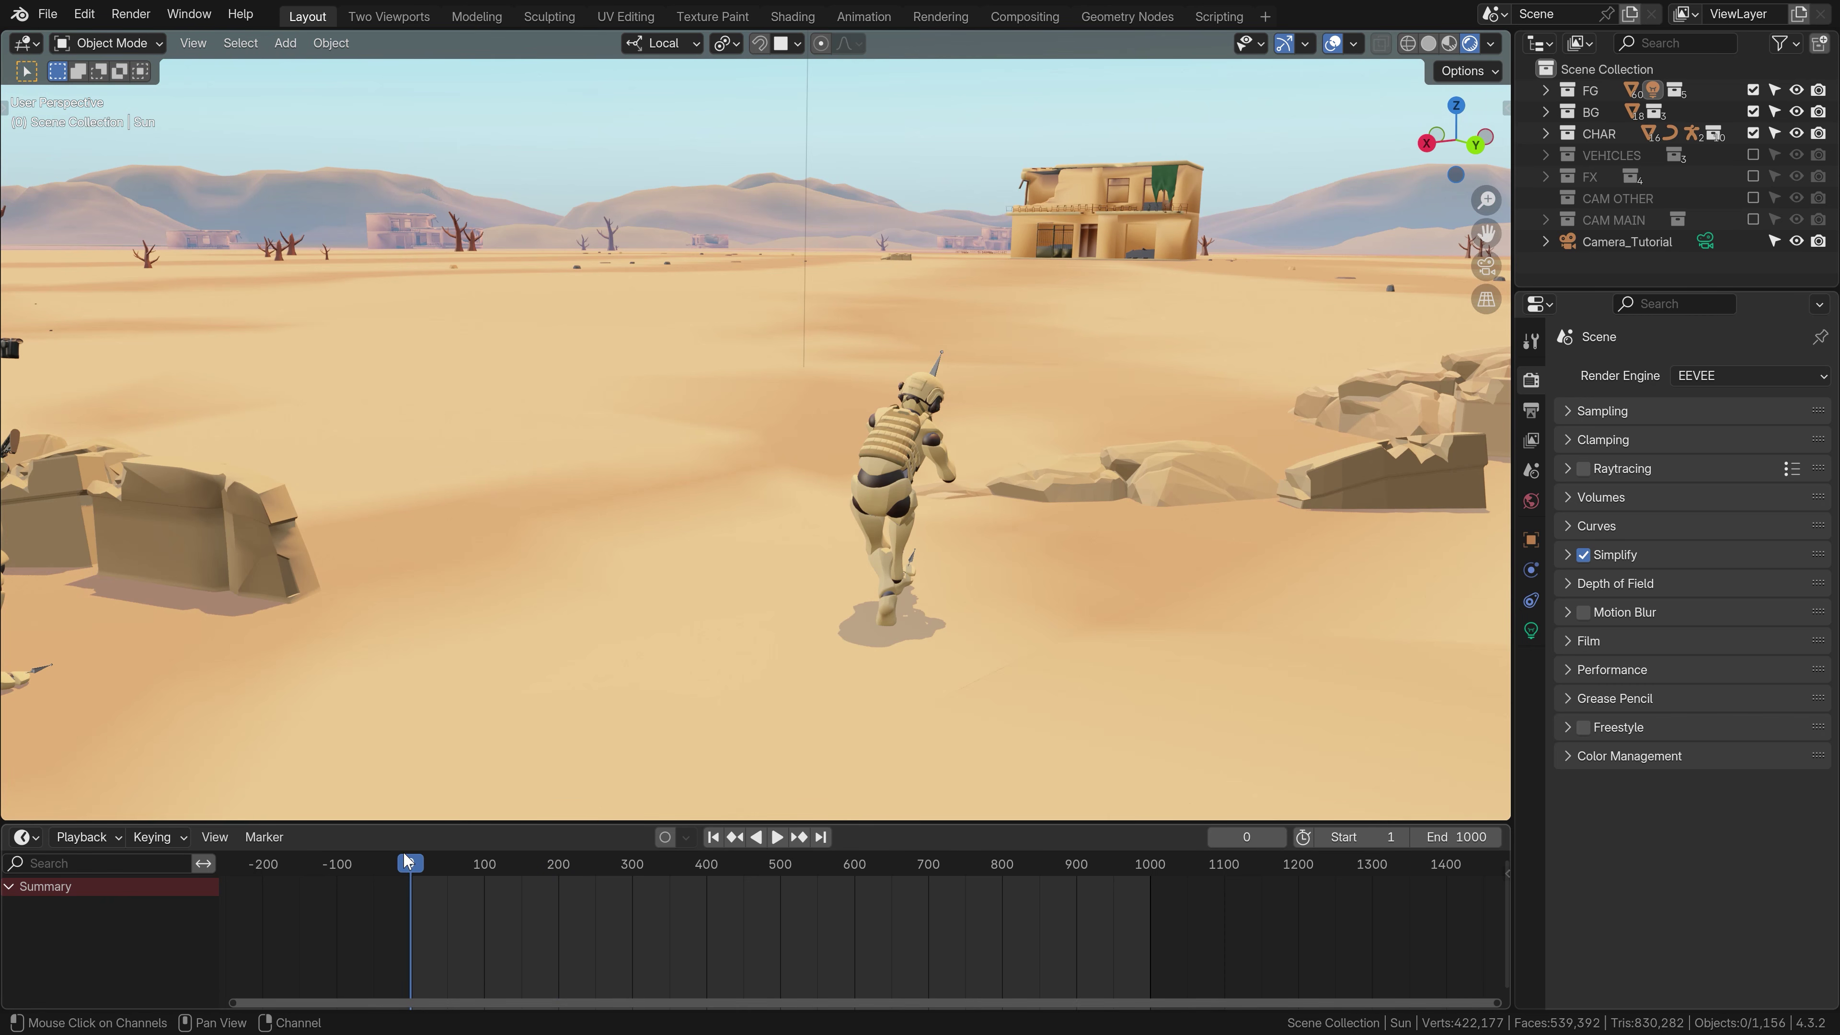
Play the soldiers' animation from frame 0 to review their movement
{"action": "key", "text": "space"}
{"action": "left_click_drag", "start_coordinate": [405, 853], "coordinate": [474, 872]}
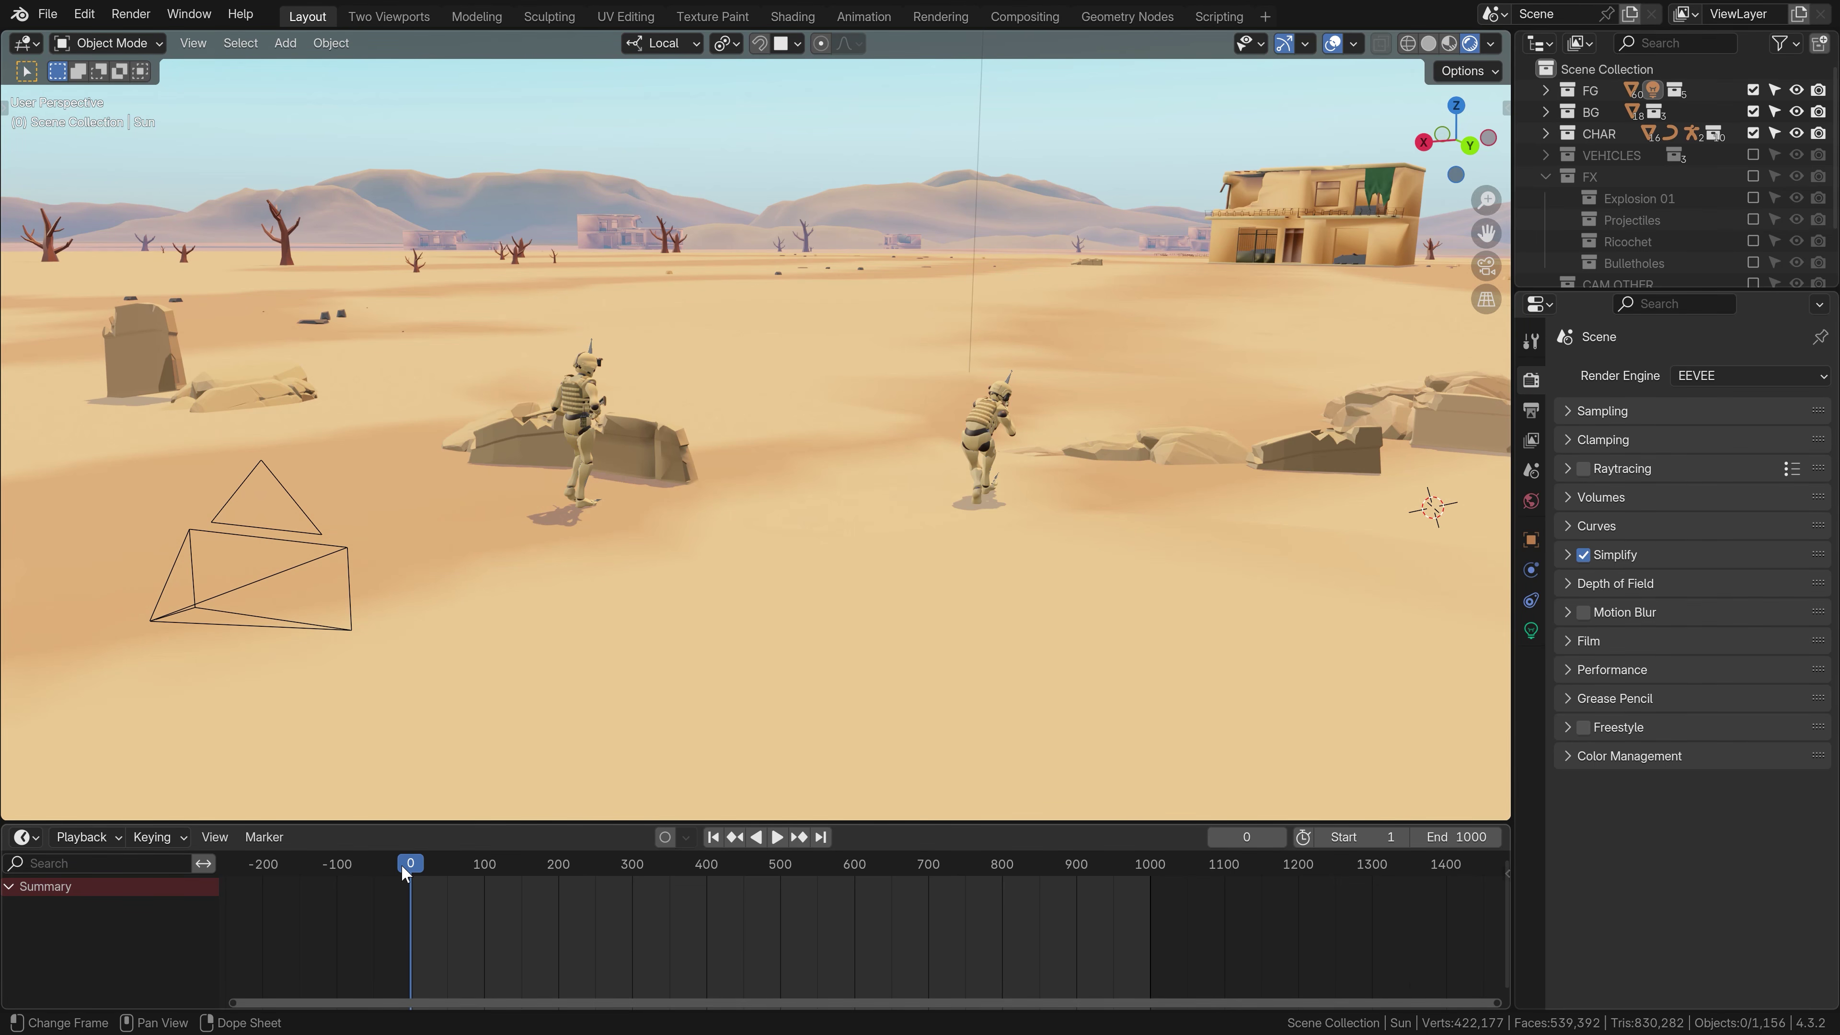
{"action": "key", "text": "space"}
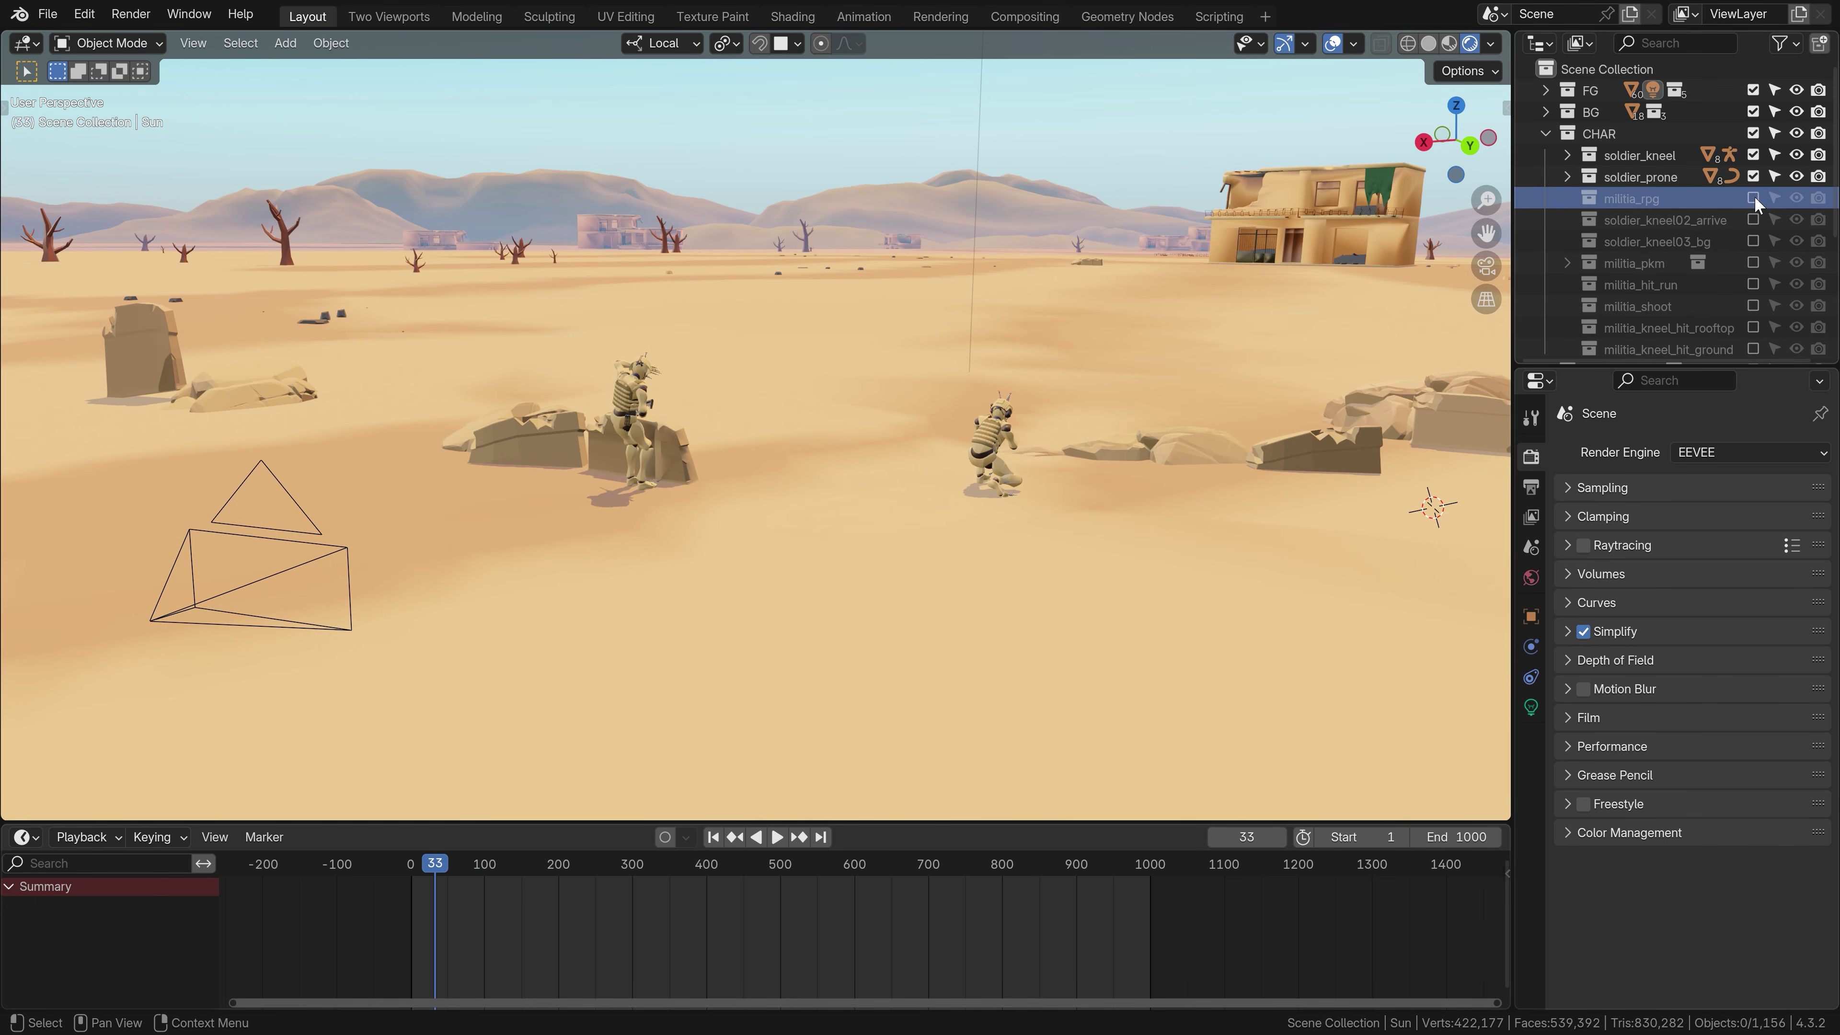
Enable the militia_rpg collection, focus the view on armature_rpg, and enable the Explosion 01 collection
{"action": "left_click", "coordinate": [1753, 198]}
{"action": "left_click", "coordinate": [1568, 197]}
{"action": "left_click", "coordinate": [1636, 219]}
{"action": "key", "text": "KP_Decimal"}
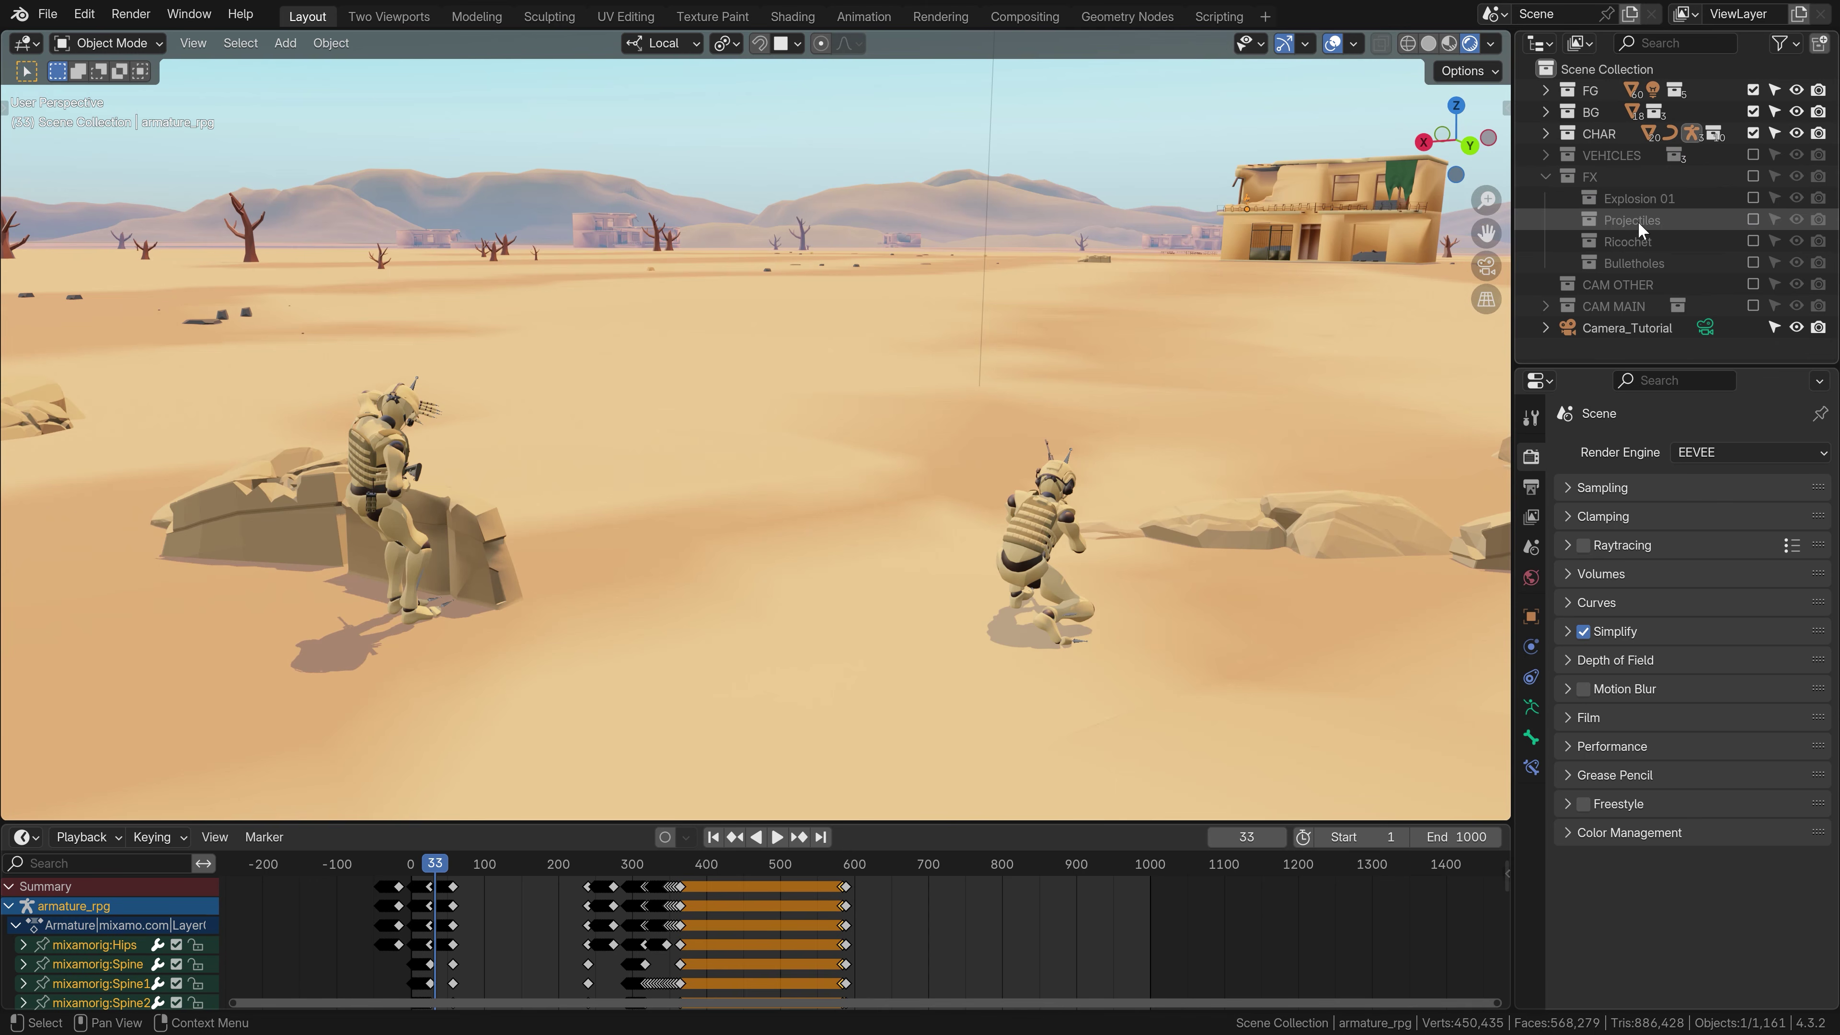
{"action": "left_click", "coordinate": [1738, 198]}
{"action": "left_click", "coordinate": [1753, 198]}
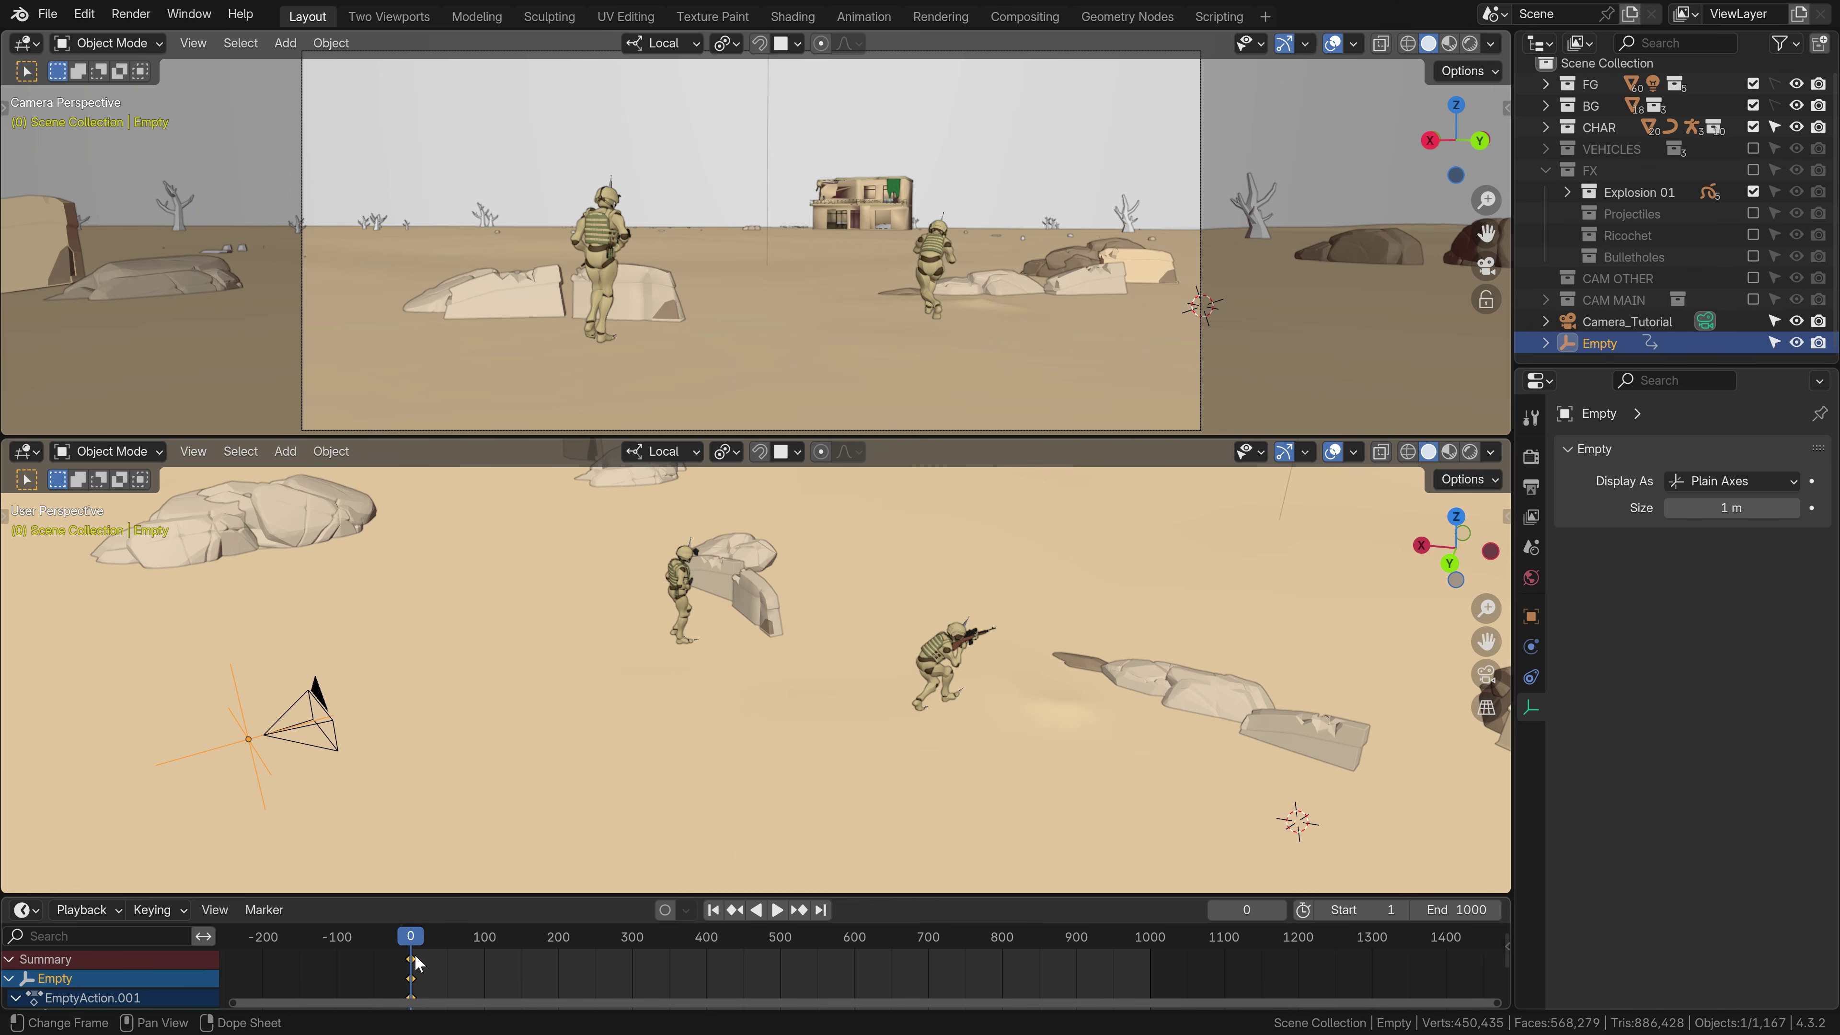
Clear the Empty's existing keyframes and keyframe its location just behind Camera_Tutorial at frame 0
{"action": "key", "text": "Delete"}
{"action": "key", "text": "g"}
{"action": "key", "text": "y"}
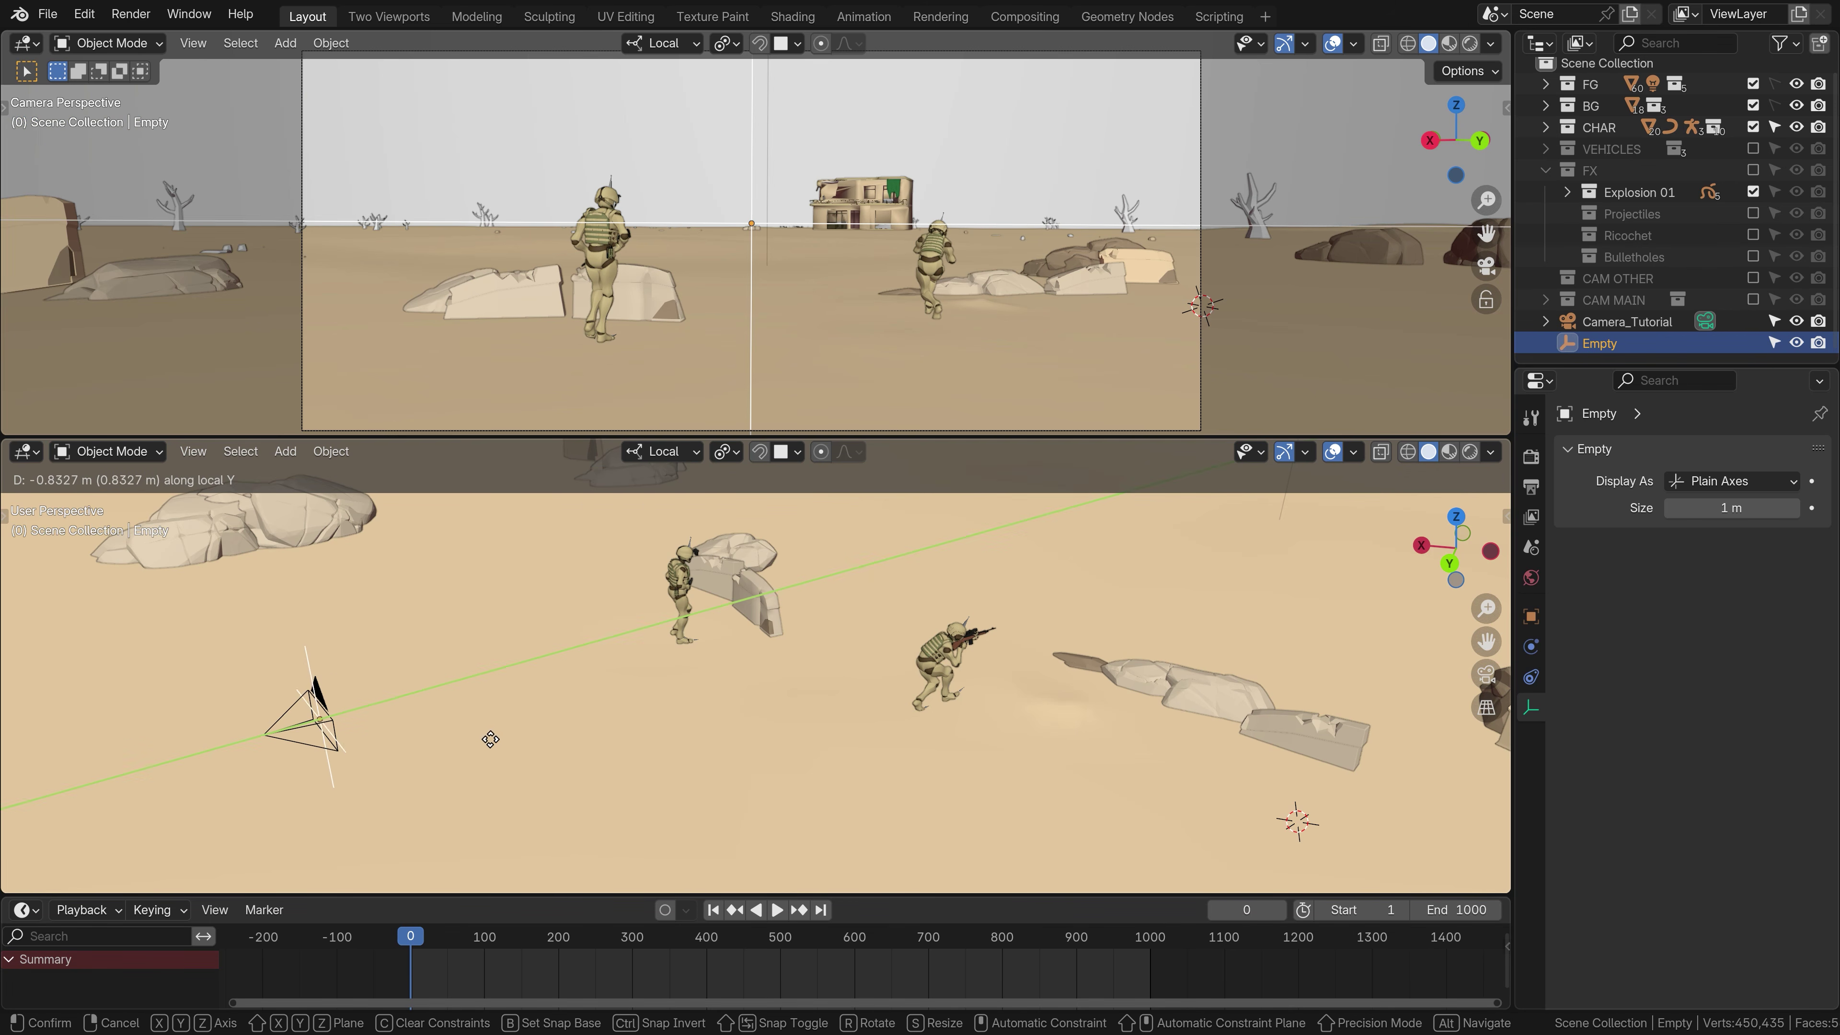
{"action": "left_click", "coordinate": [368, 780]}
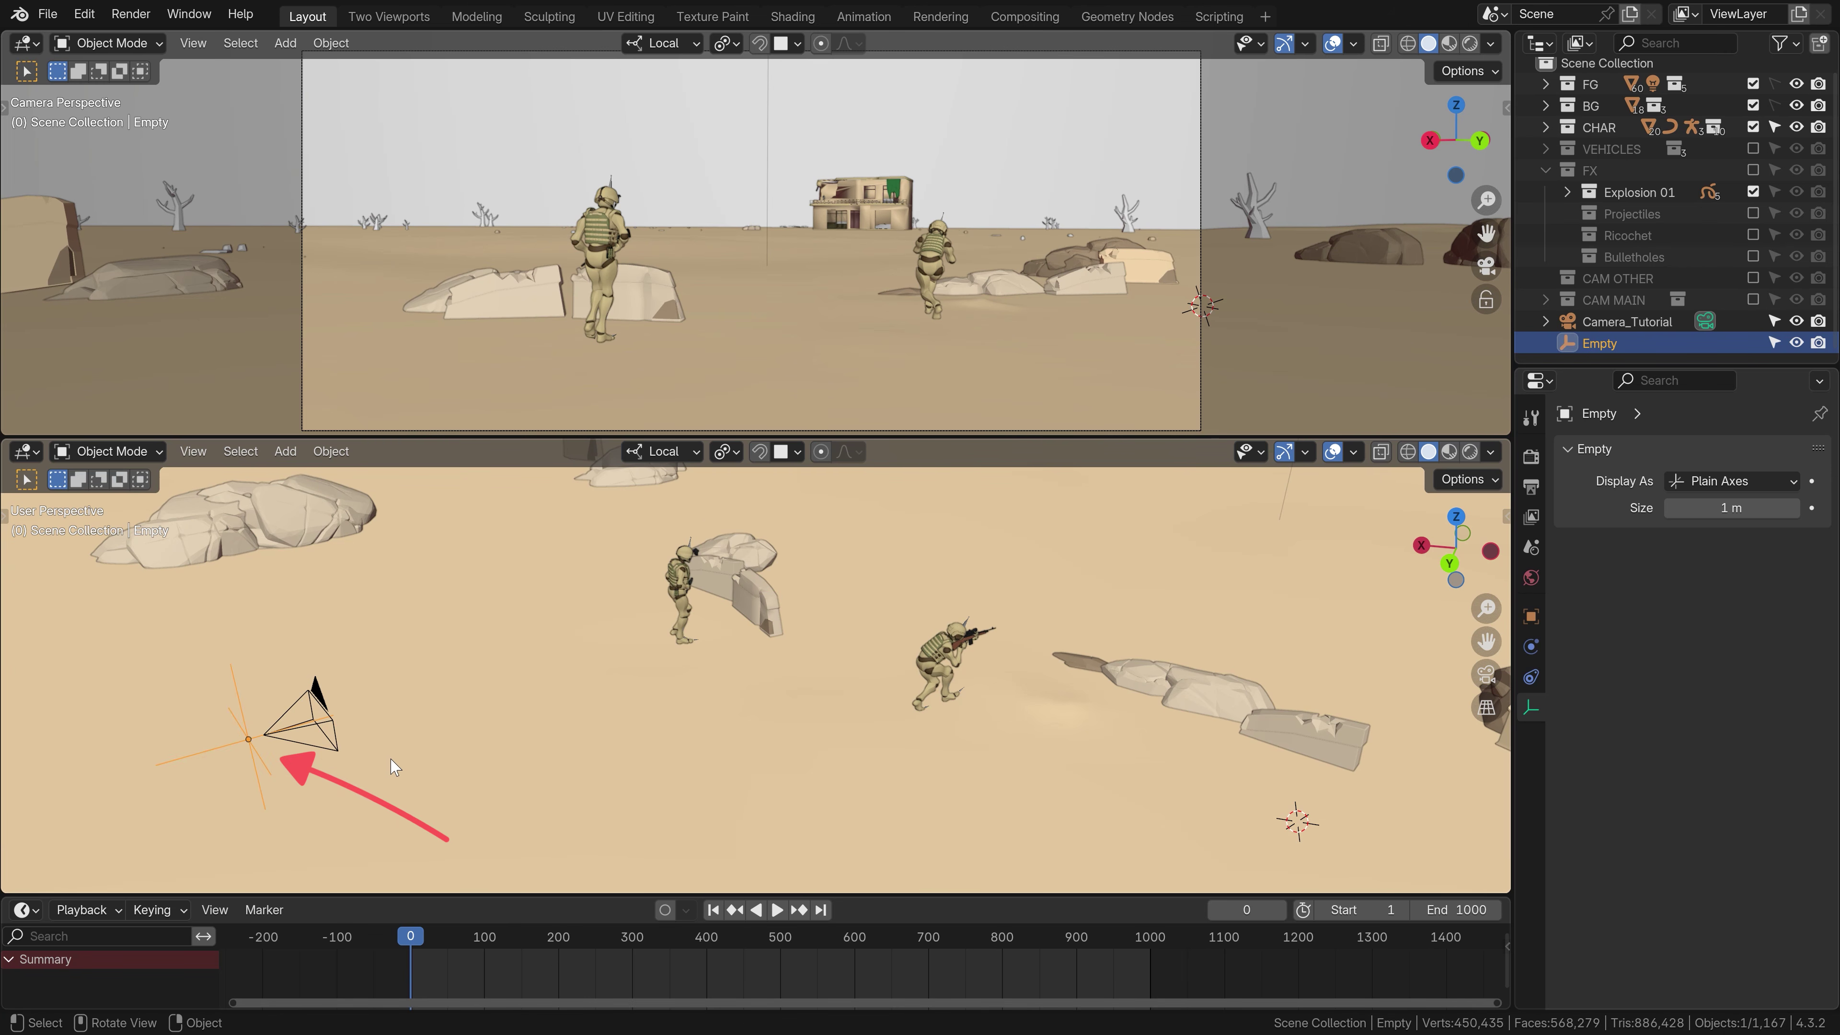
{"action": "left_click", "coordinate": [1530, 616]}
{"action": "key", "text": "i"}
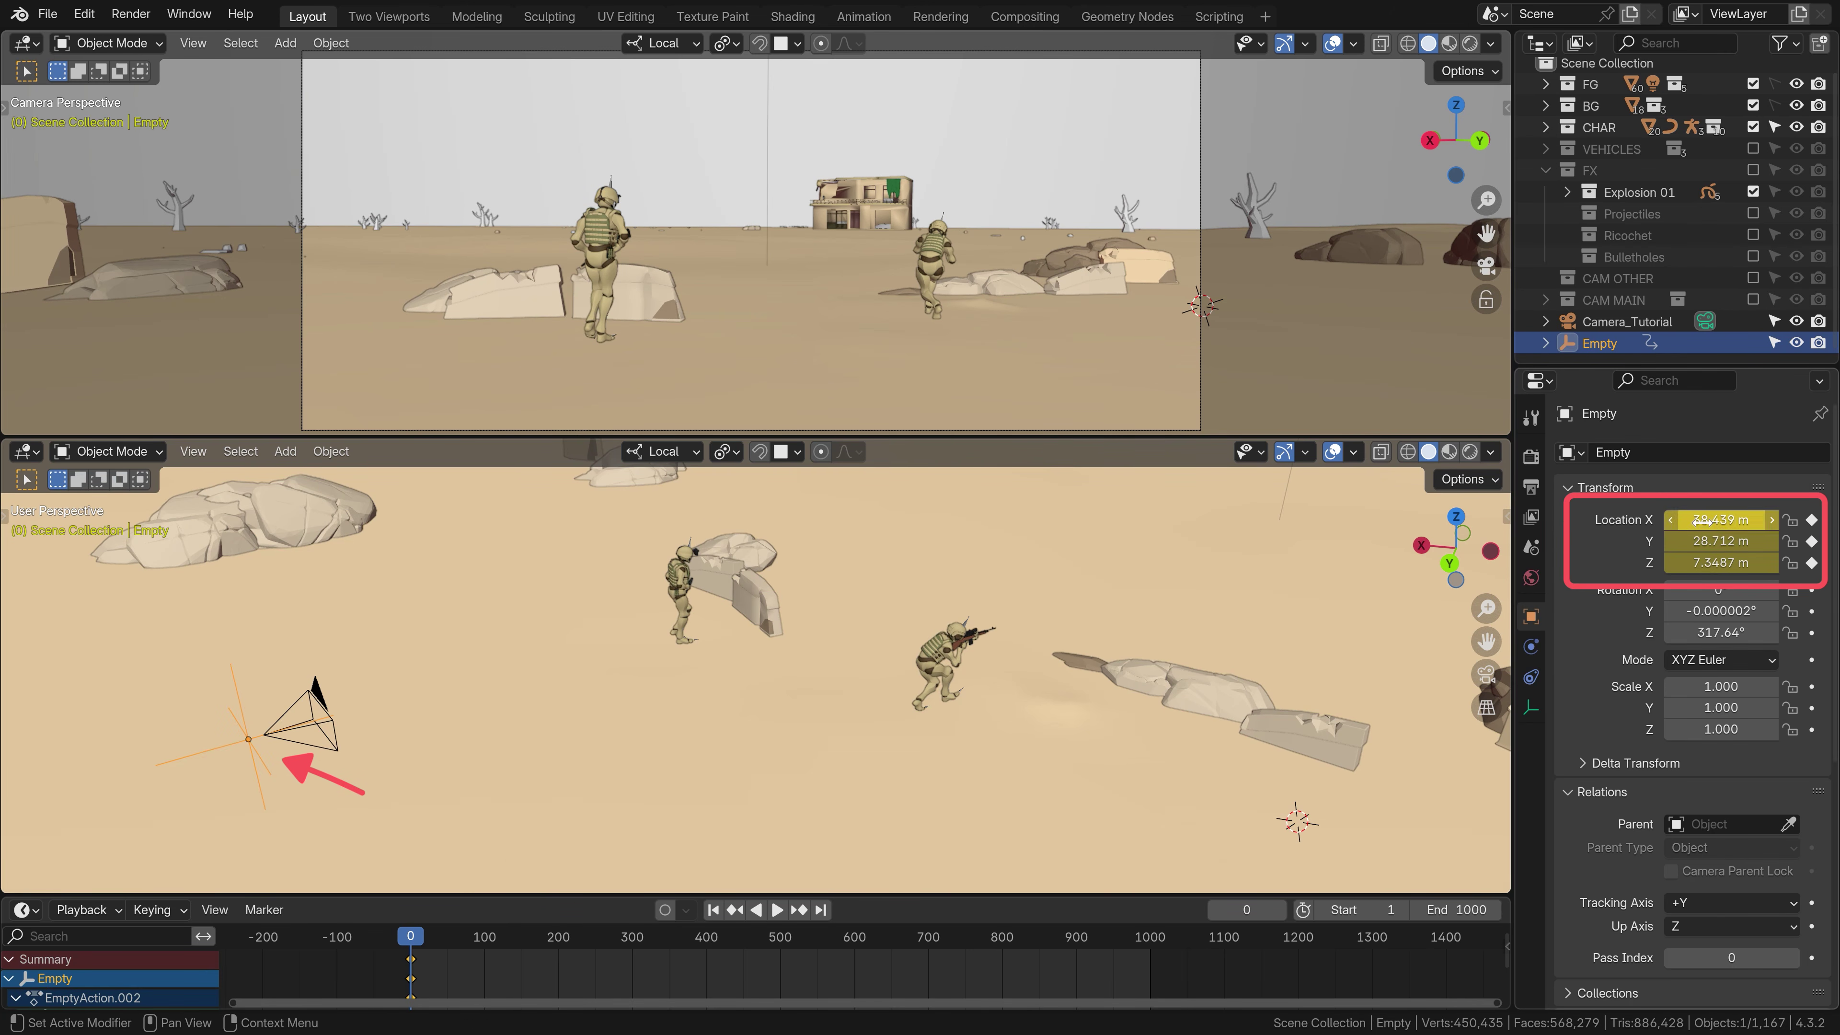
At frame 114, move the Empty forward along its local Y to the kneeling soldier and keyframe its location
{"action": "left_click_drag", "start_coordinate": [440, 949], "coordinate": [498, 951]}
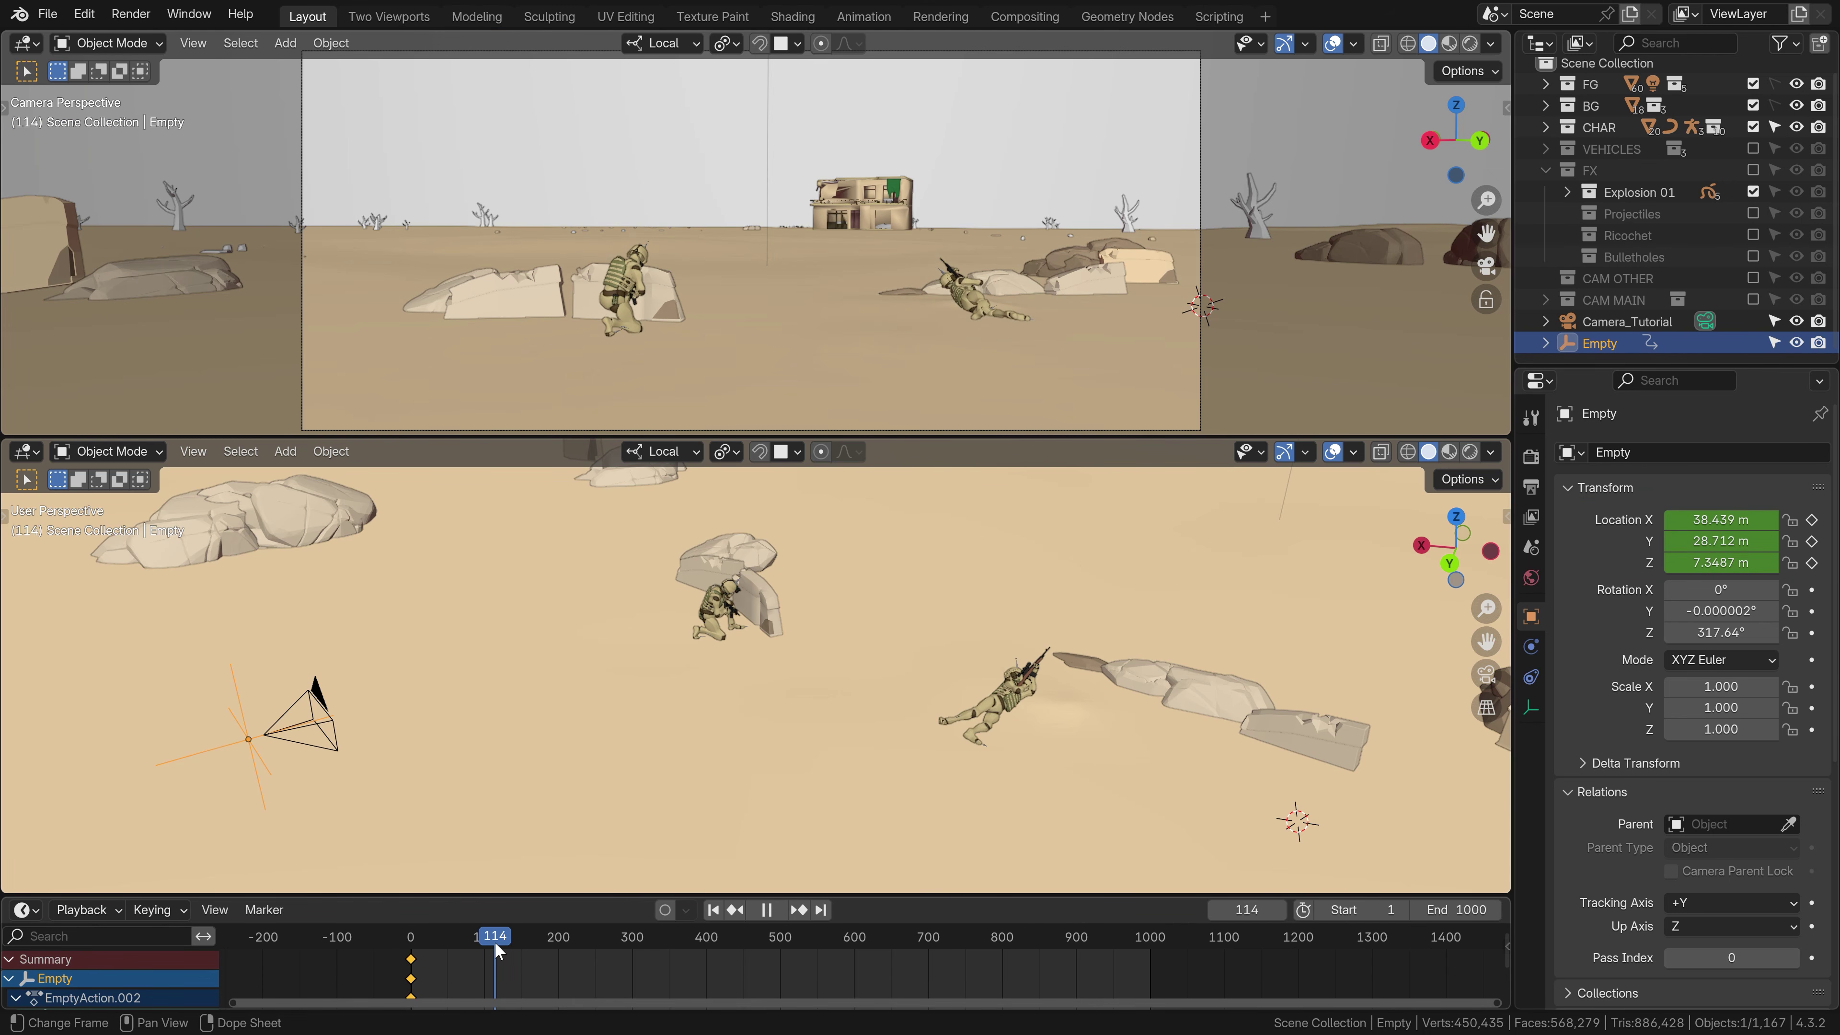
{"action": "key", "text": "g"}
{"action": "key", "text": "y"}
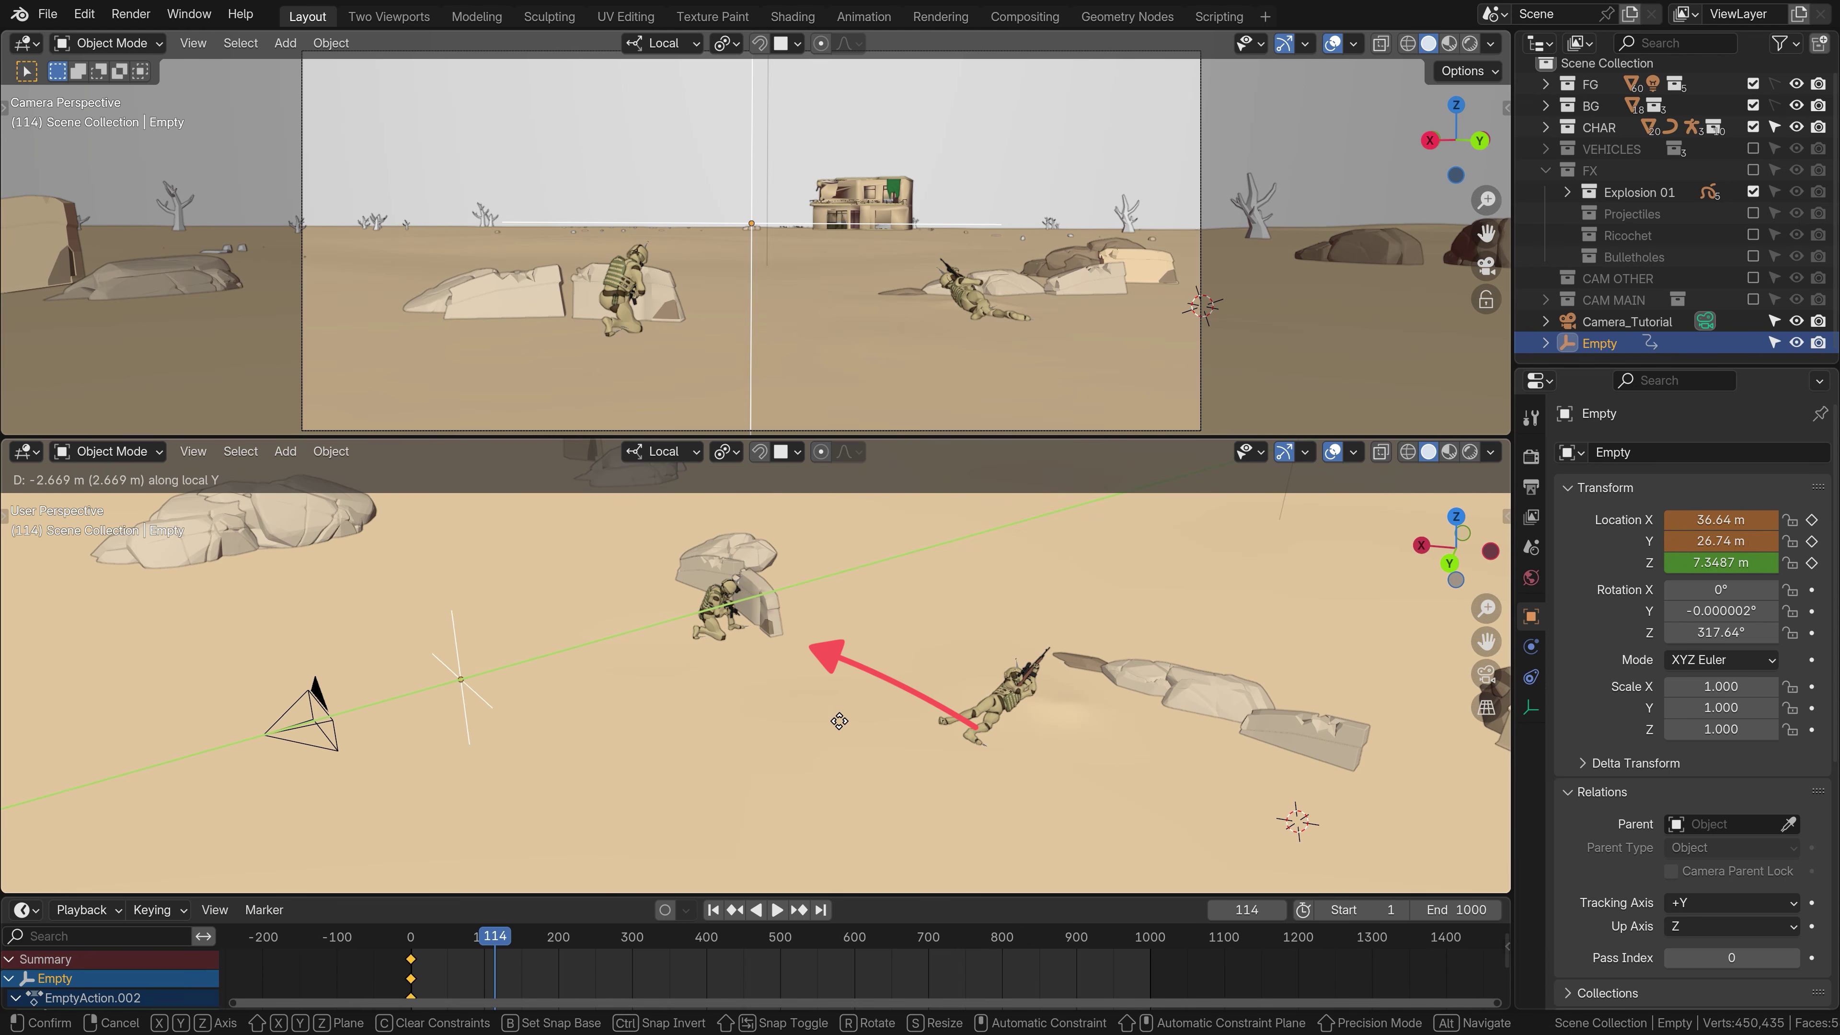
{"action": "left_click", "coordinate": [1052, 718]}
{"action": "key", "text": "i"}
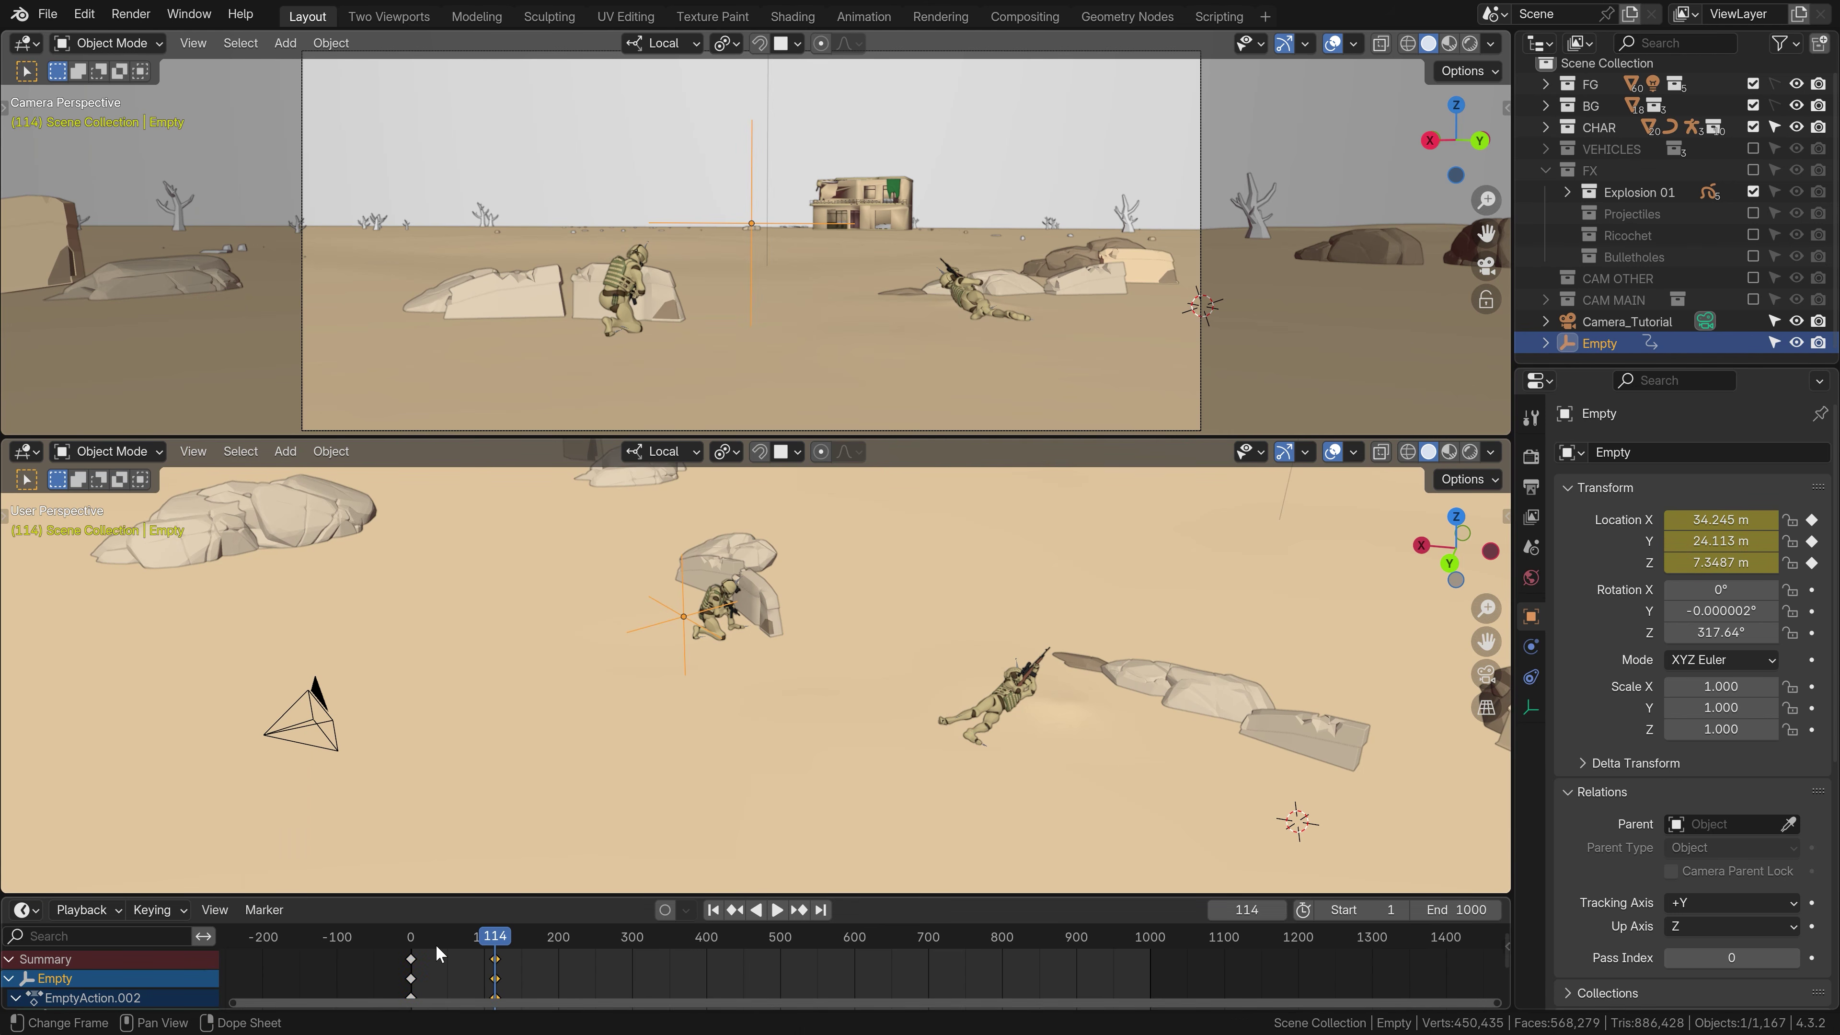
Return to frame 0 and parent Camera_Tutorial to the Empty
{"action": "left_click", "coordinate": [403, 943]}
{"action": "key", "text": "space"}
{"action": "left_click", "coordinate": [316, 699]}
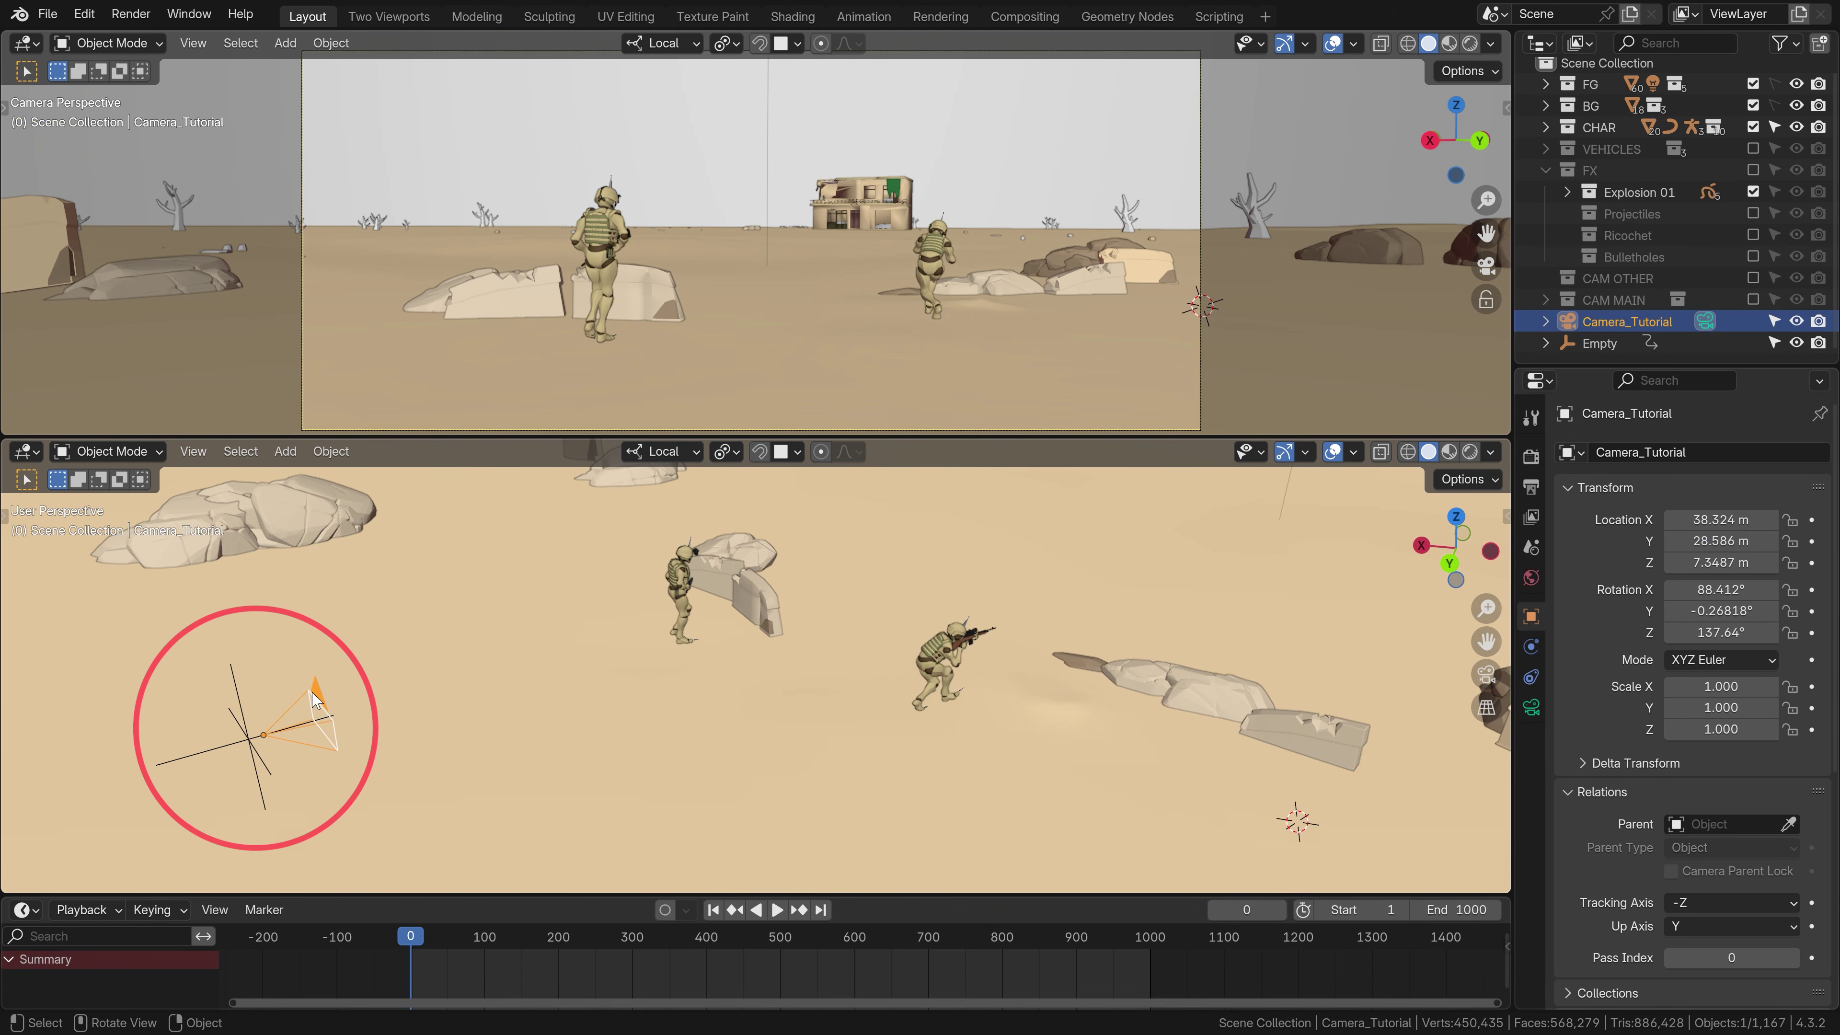
{"action": "left_click", "coordinate": [246, 716], "text": "shift"}
{"action": "key", "text": "ctrl+p"}
{"action": "left_click", "coordinate": [241, 725]}
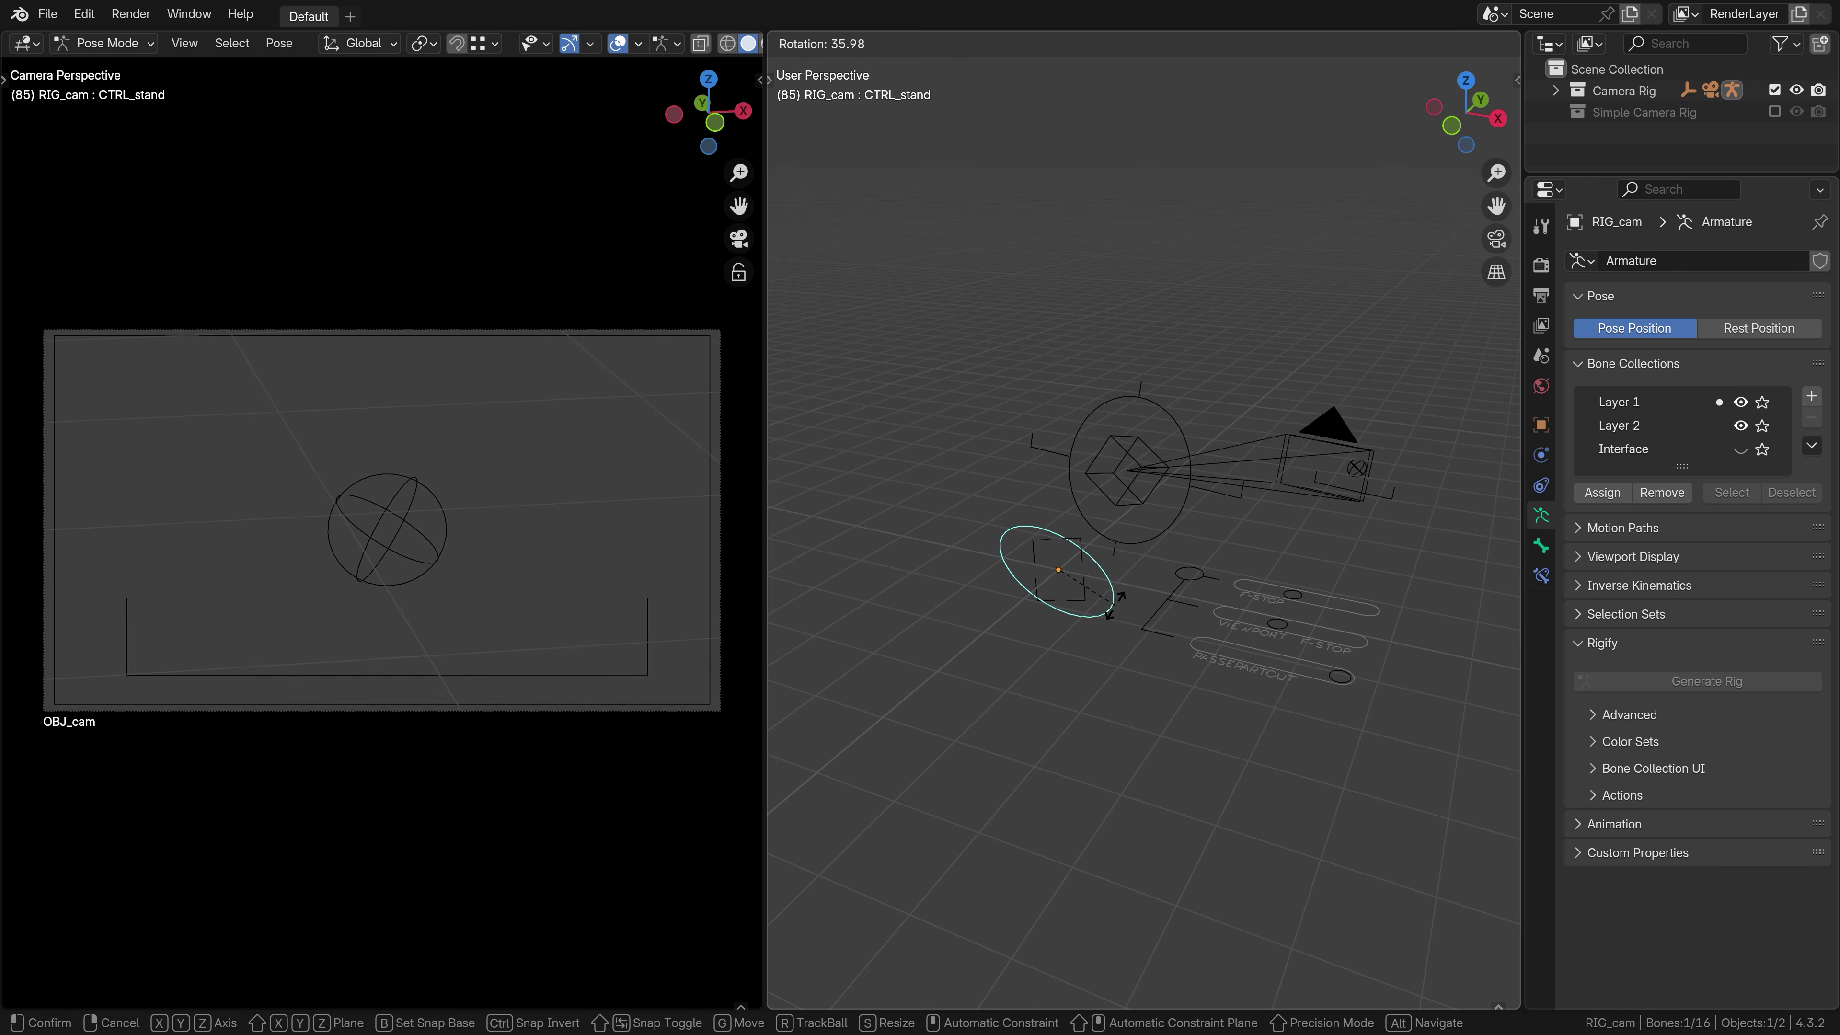
Try rotating the camera rig's CTRL_roll control
{"action": "left_click", "coordinate": [1095, 515]}
{"action": "key", "text": "r"}
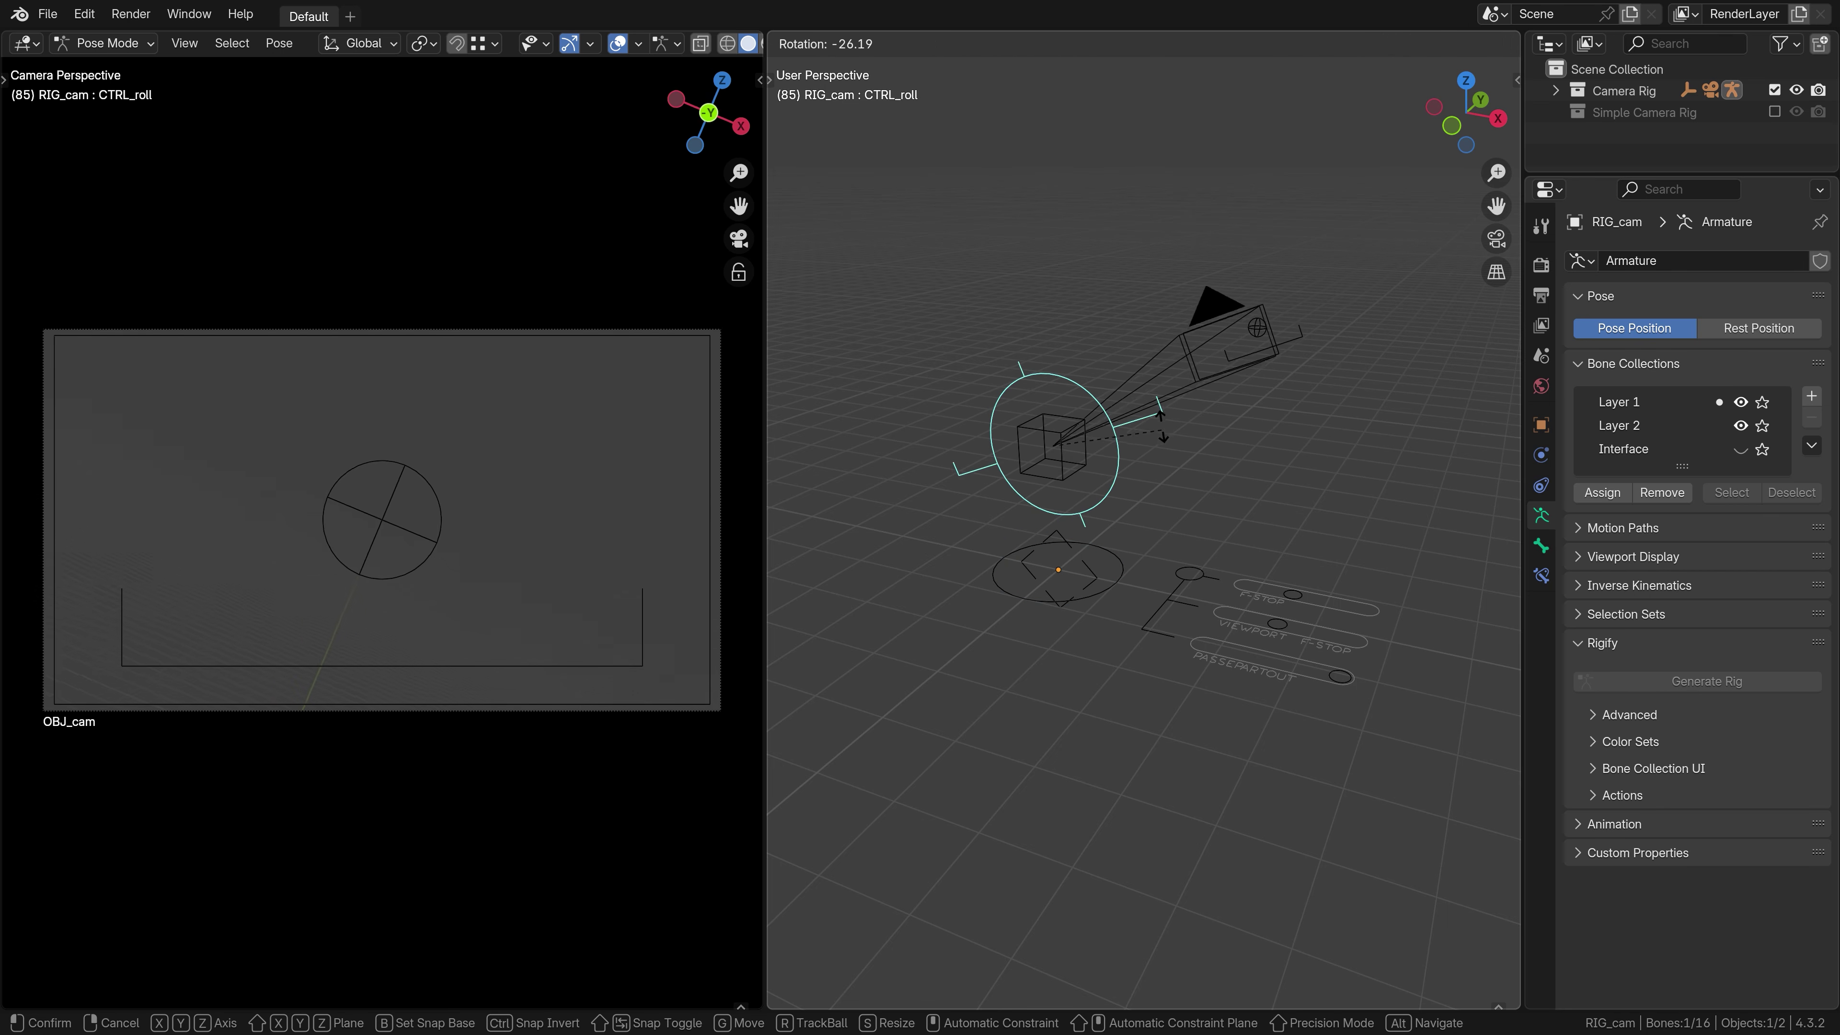
{"action": "key", "text": "Escape"}
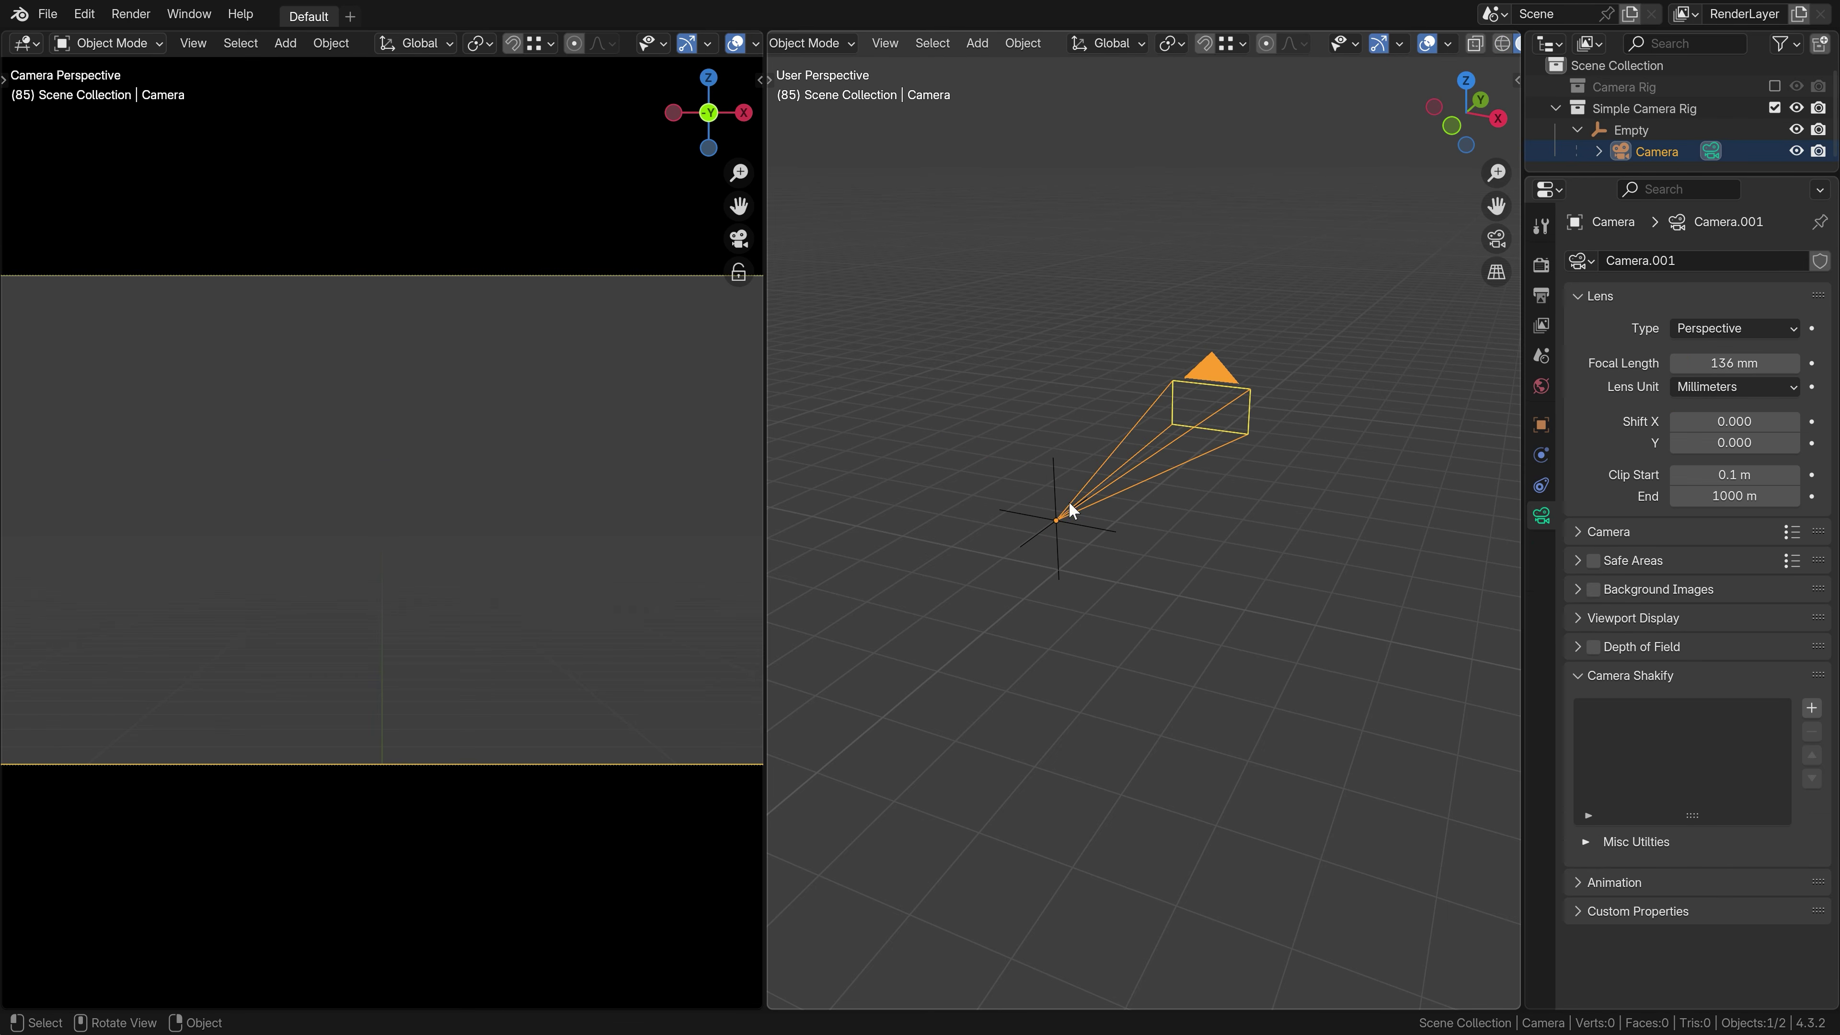
Select the Empty in the simple camera rig and move it upward together with its parented camera
{"action": "left_click", "coordinate": [1055, 481]}
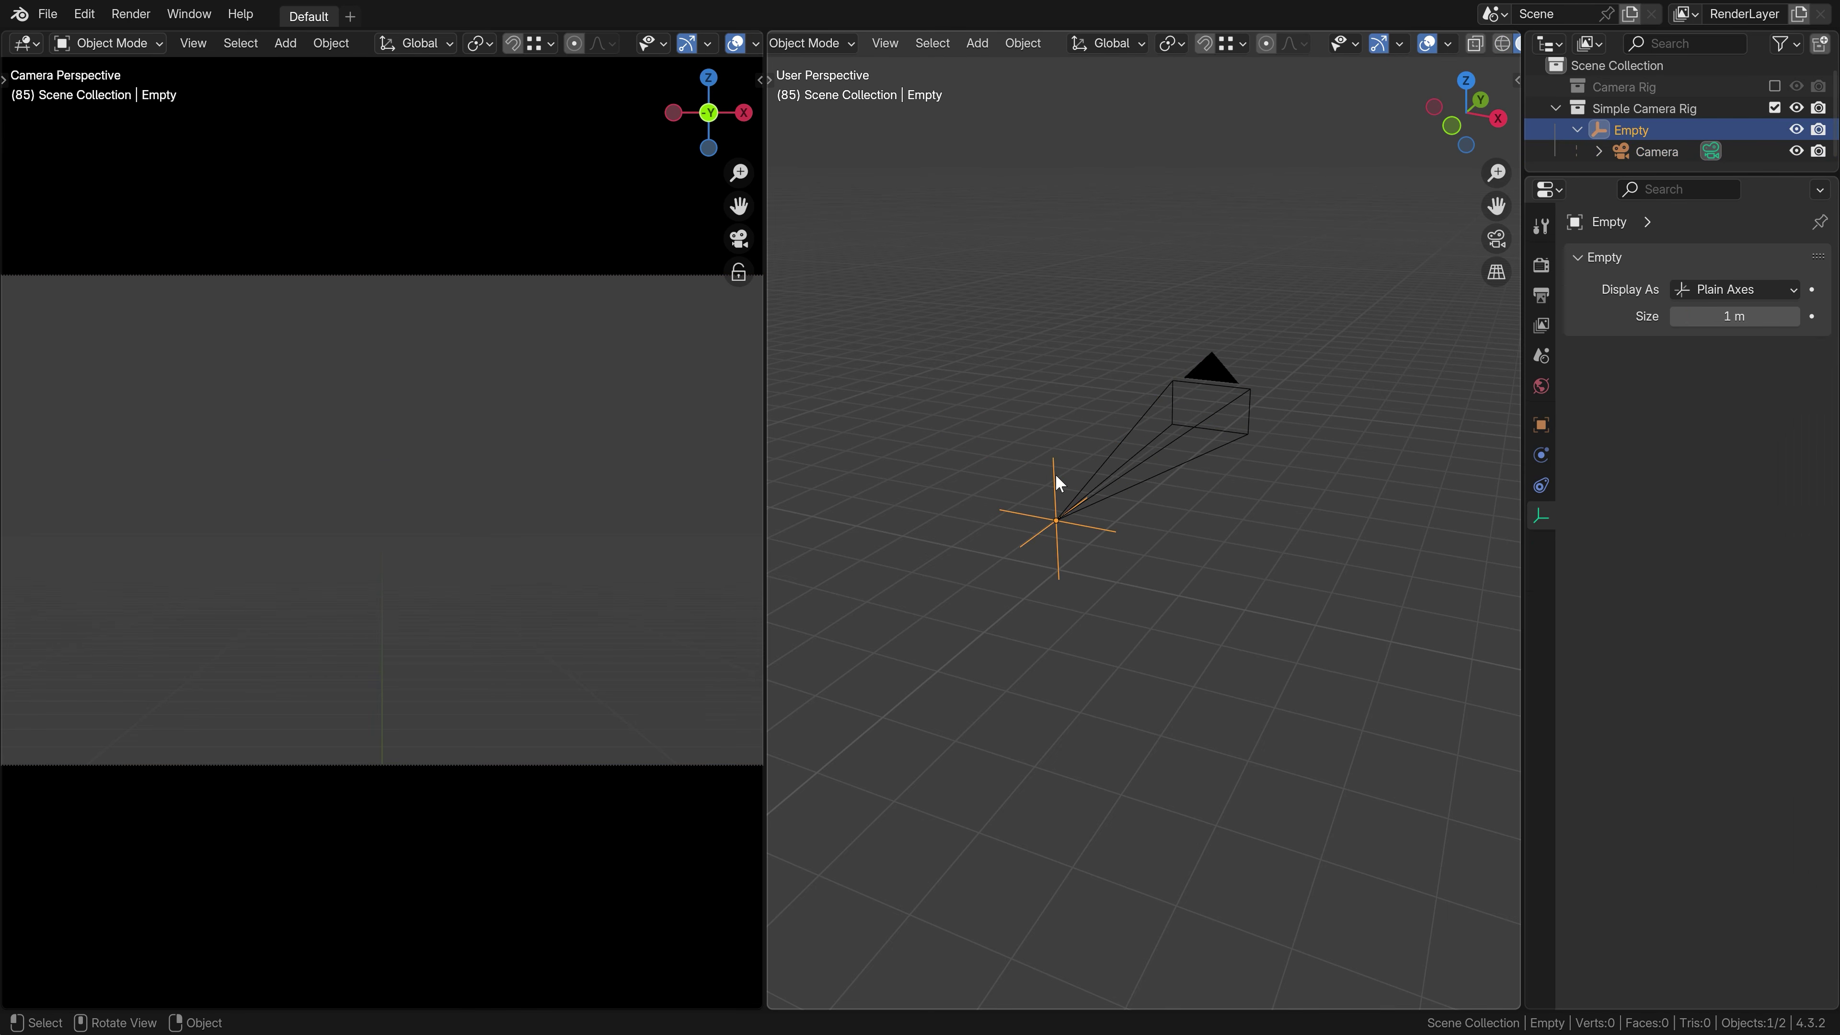
{"action": "key", "text": "g"}
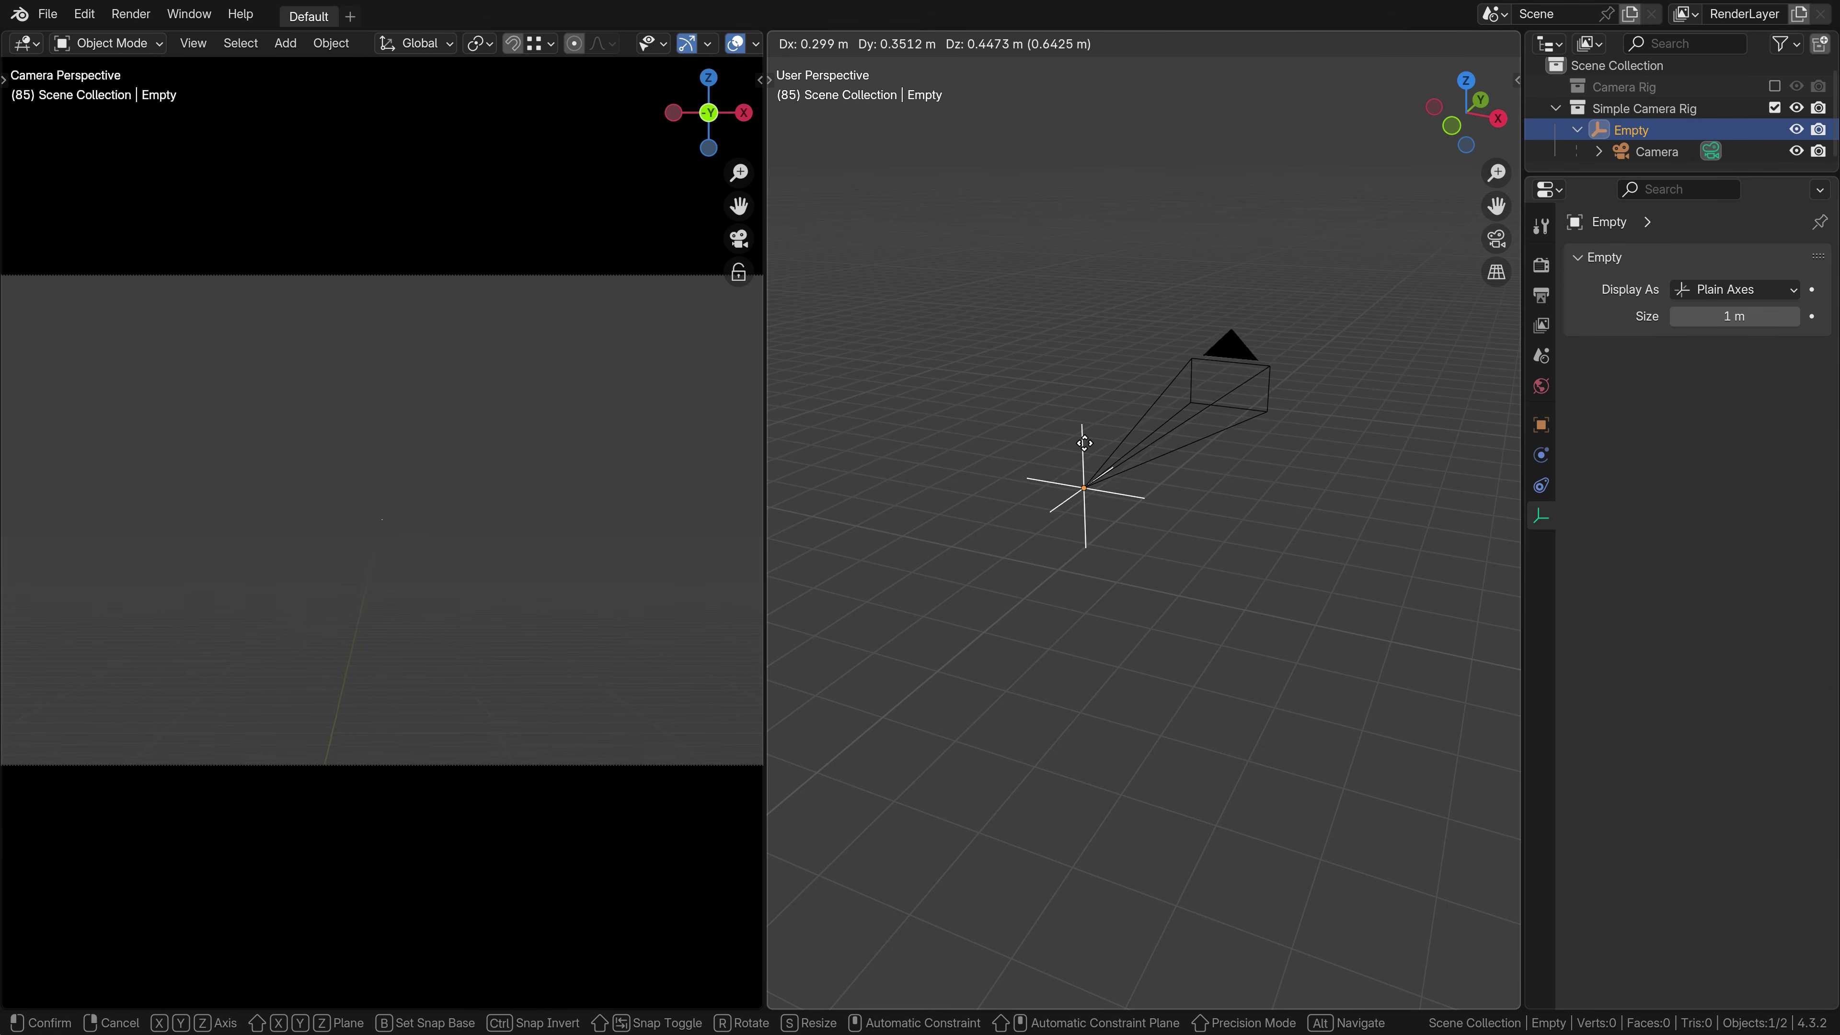
{"action": "left_click", "coordinate": [1040, 432]}
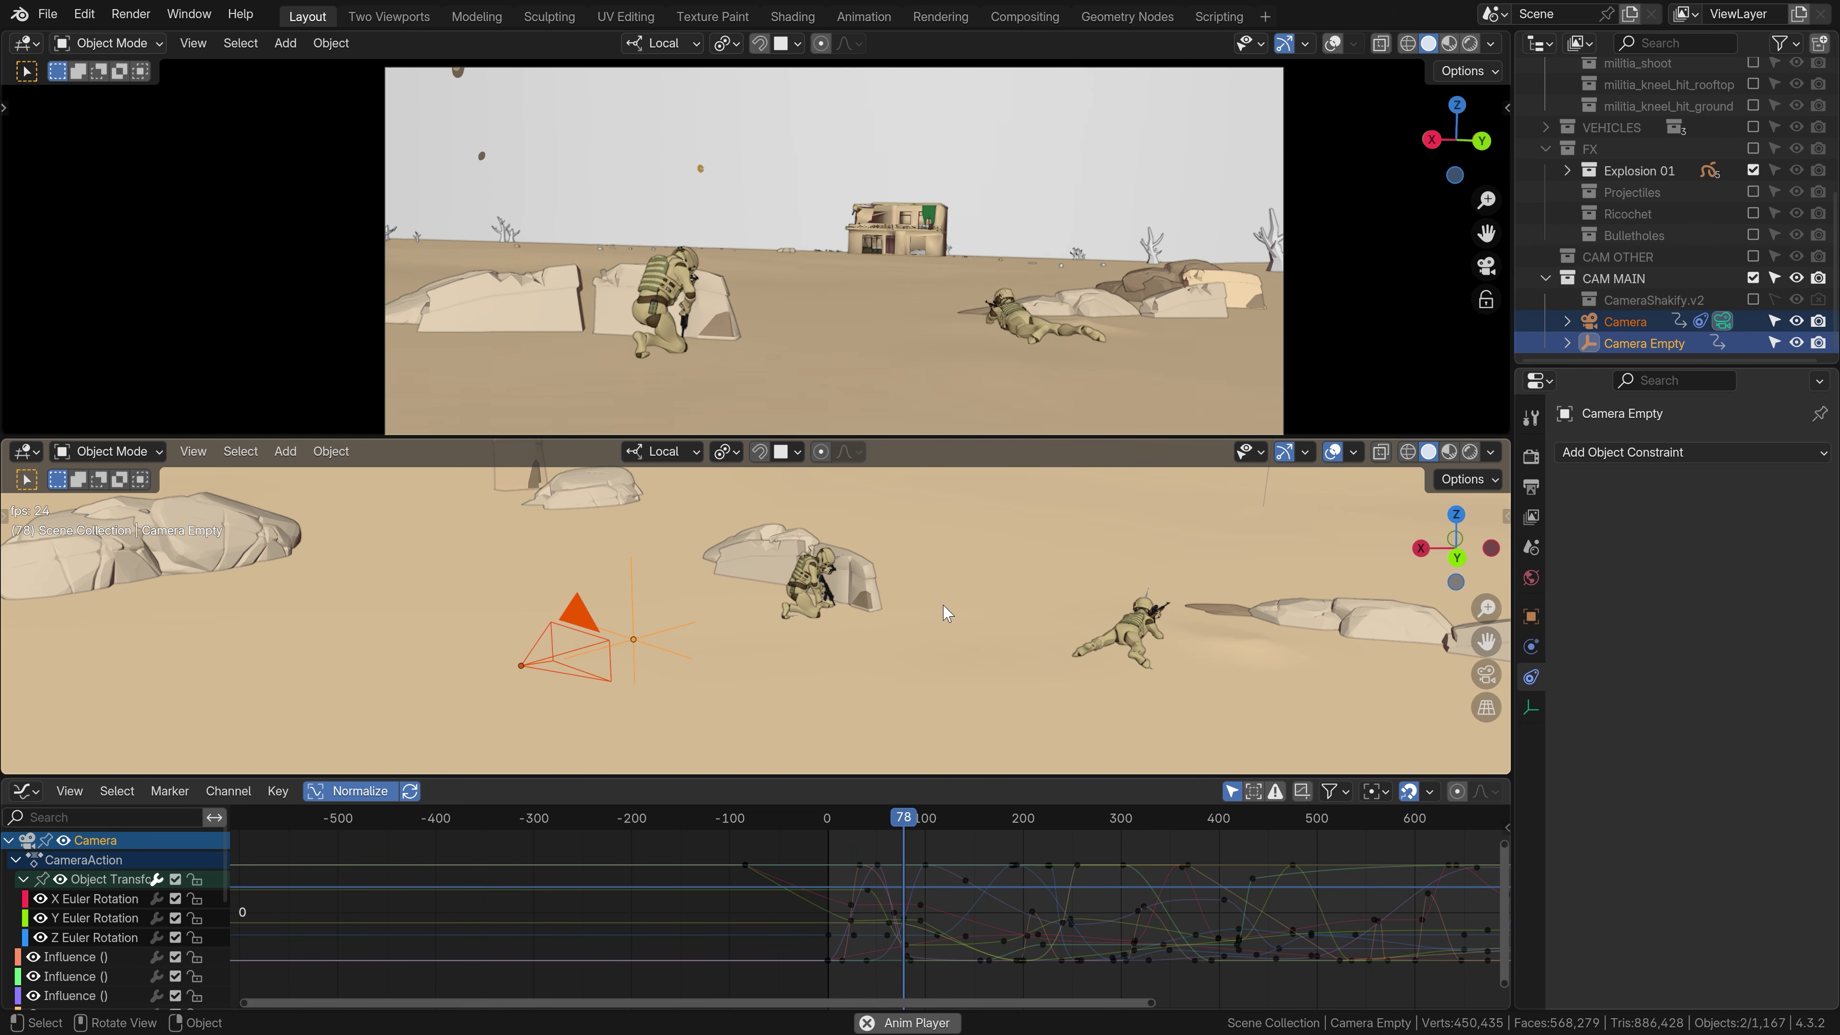
Play back the desert scene and examine how the Camera Empty carries the camera
{"action": "key", "text": "Escape"}
{"action": "key", "text": "space"}
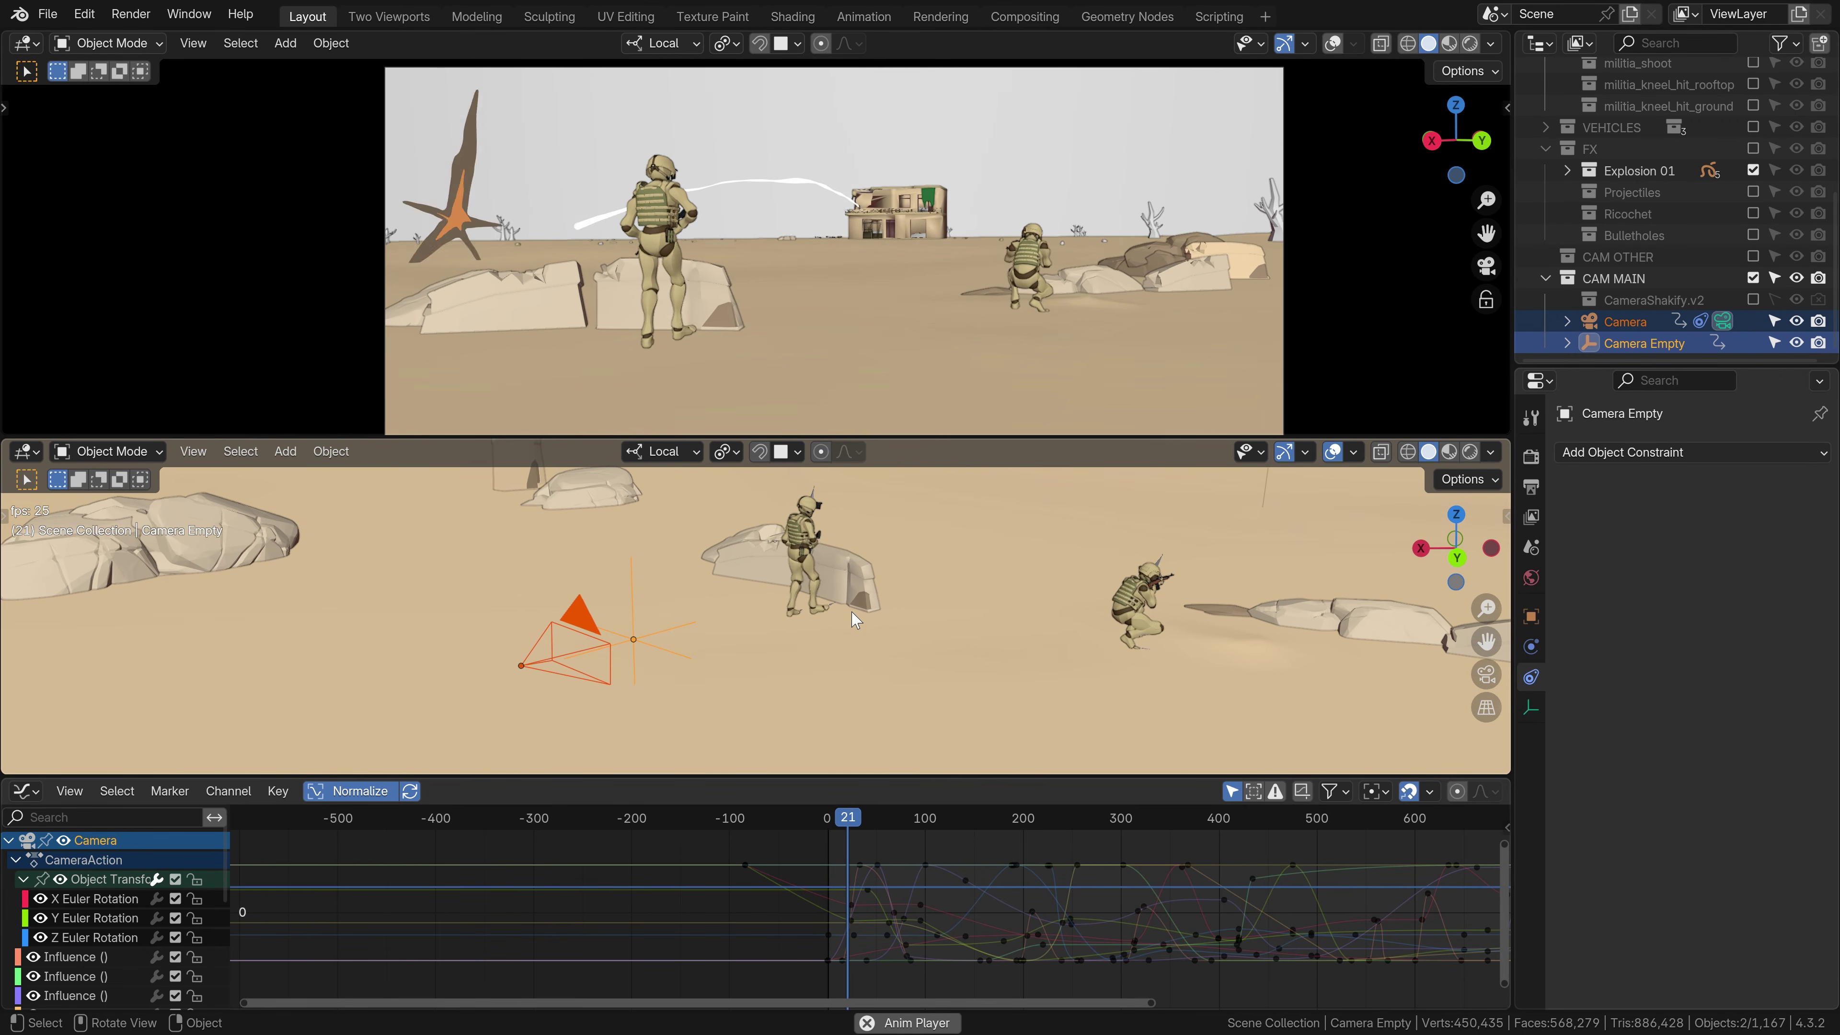
{"action": "left_click", "coordinate": [623, 630]}
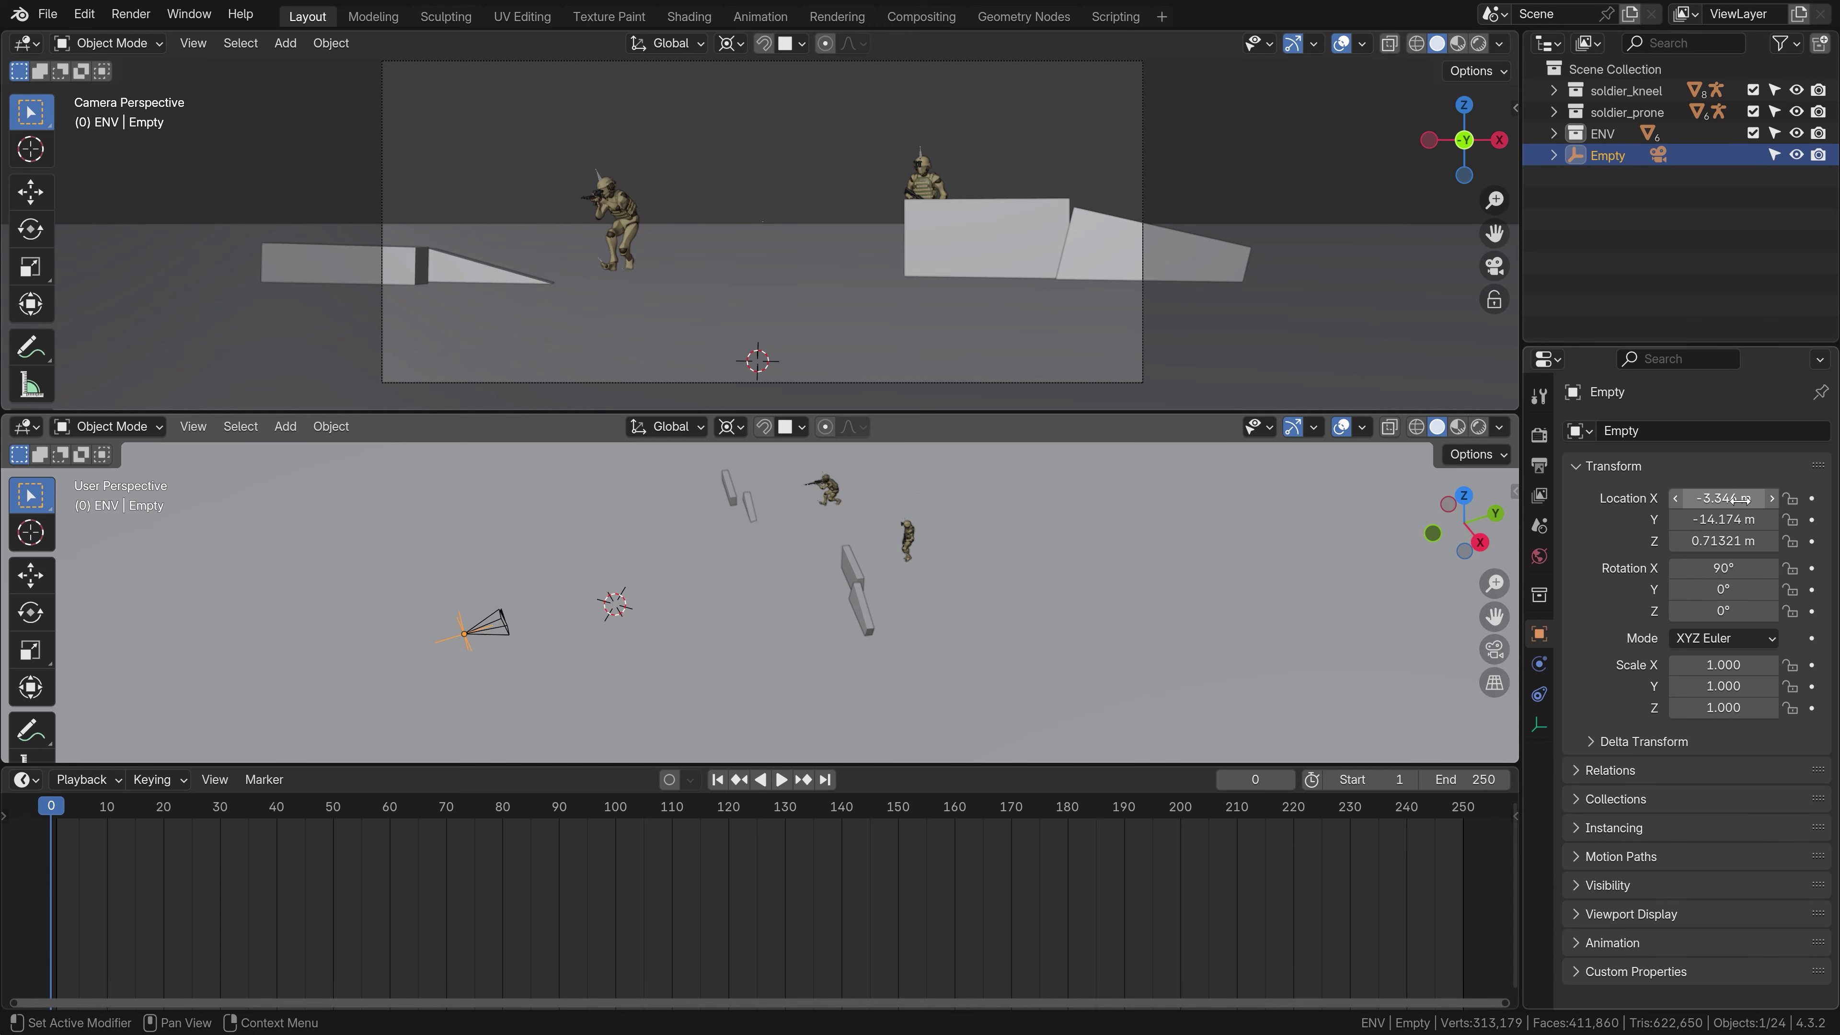
Keyframe the Empty's location at frame 0, move it about 6.6 m along global Y at frame 80 and keyframe that location
{"action": "key", "text": "i"}
{"action": "left_click", "coordinate": [486, 811]}
{"action": "key", "text": "space"}
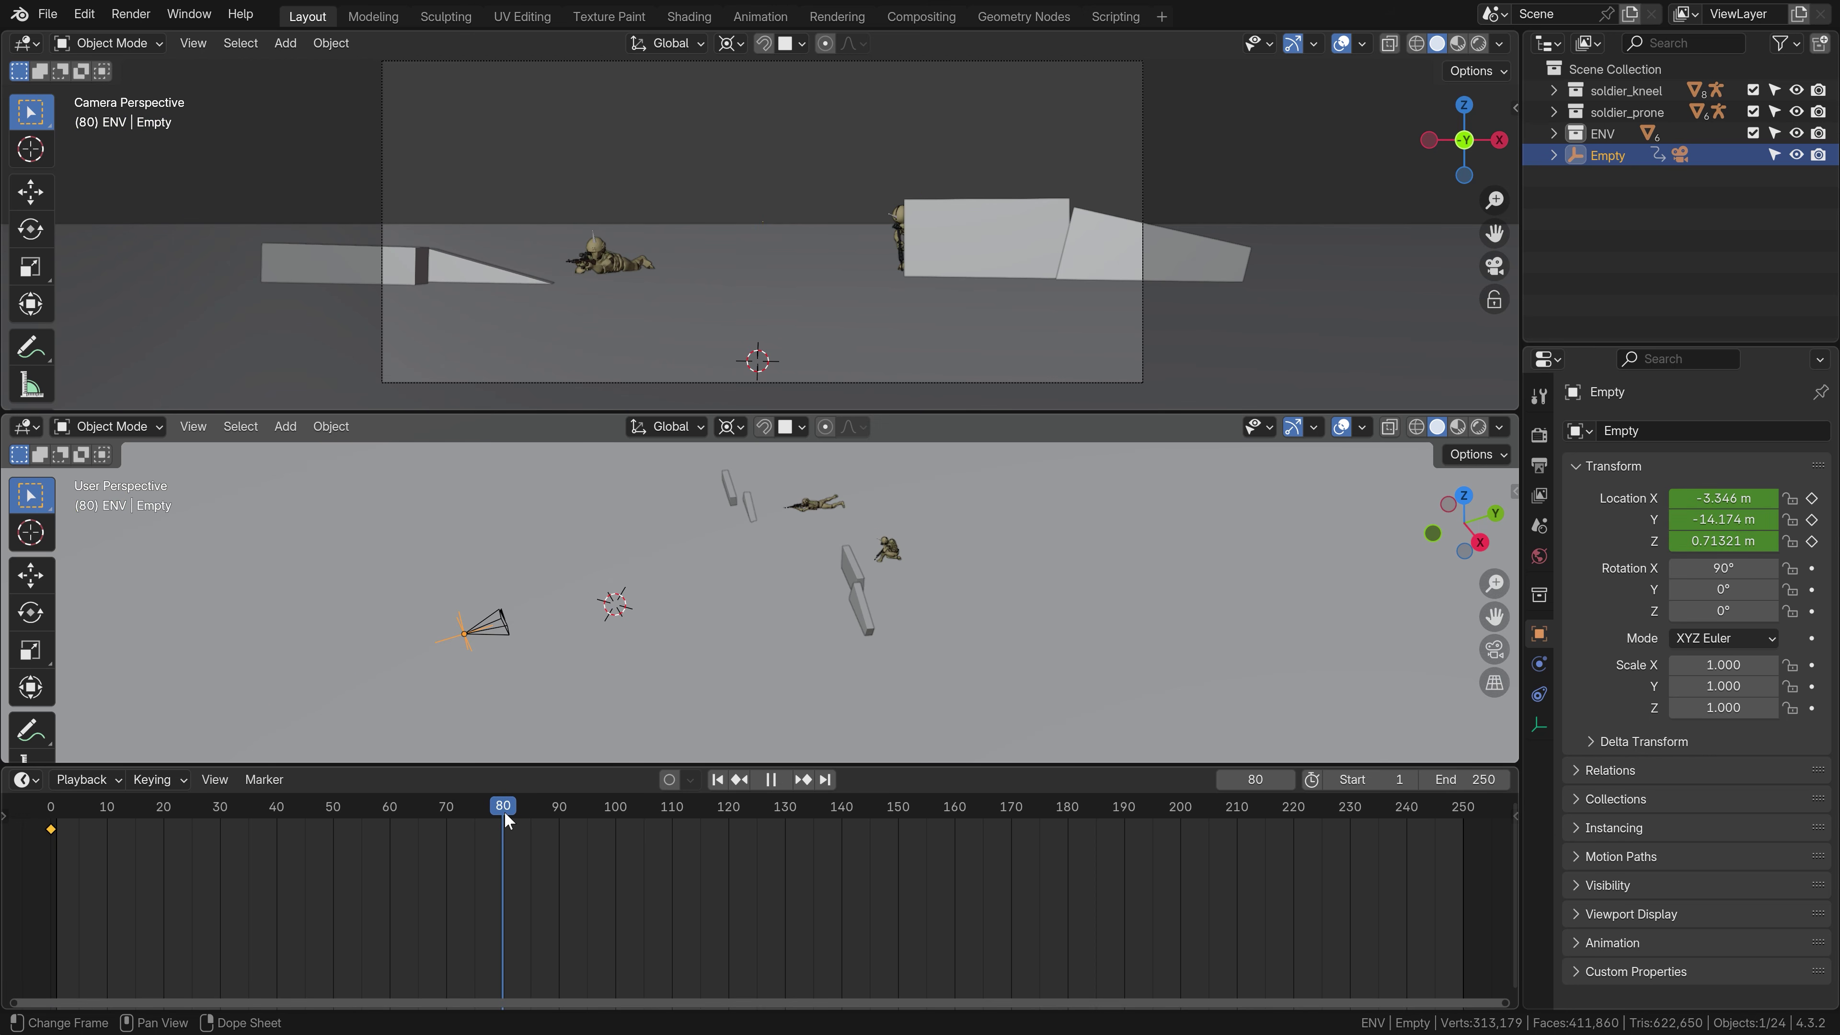
{"action": "key", "text": "g"}
{"action": "key", "text": "y"}
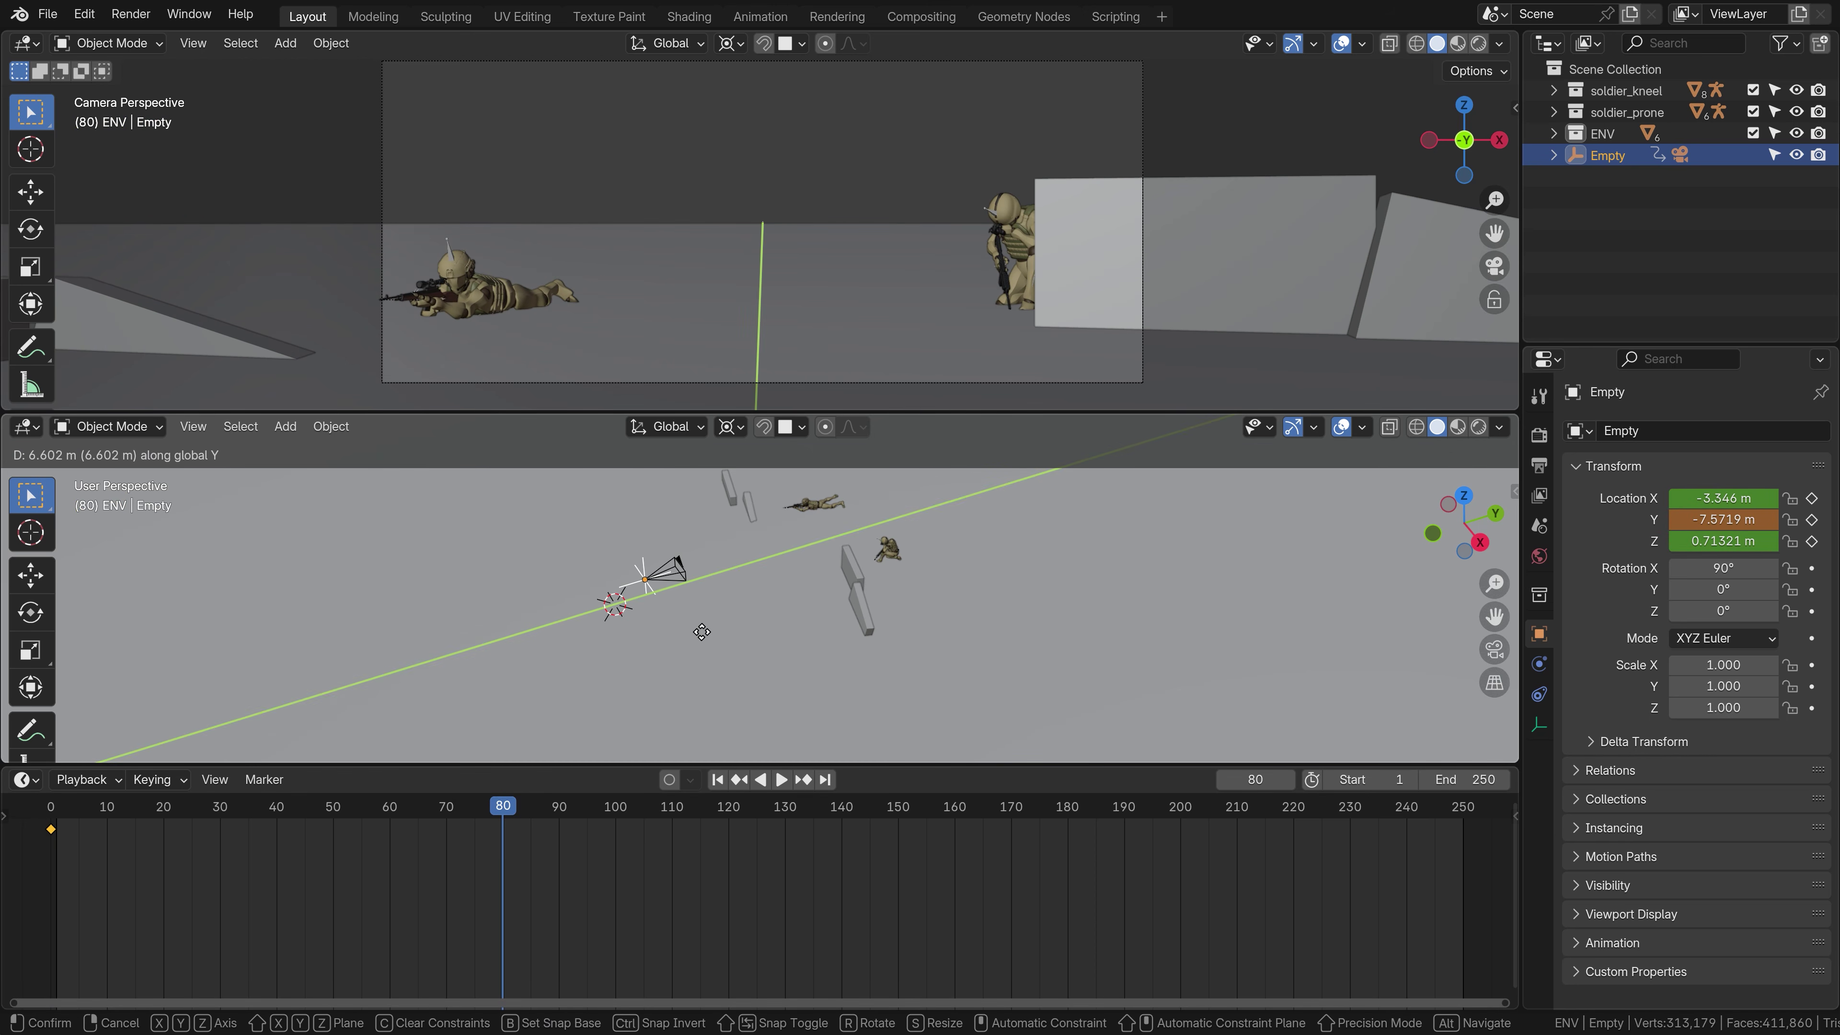
{"action": "left_click", "coordinate": [703, 633]}
{"action": "key", "text": "i"}
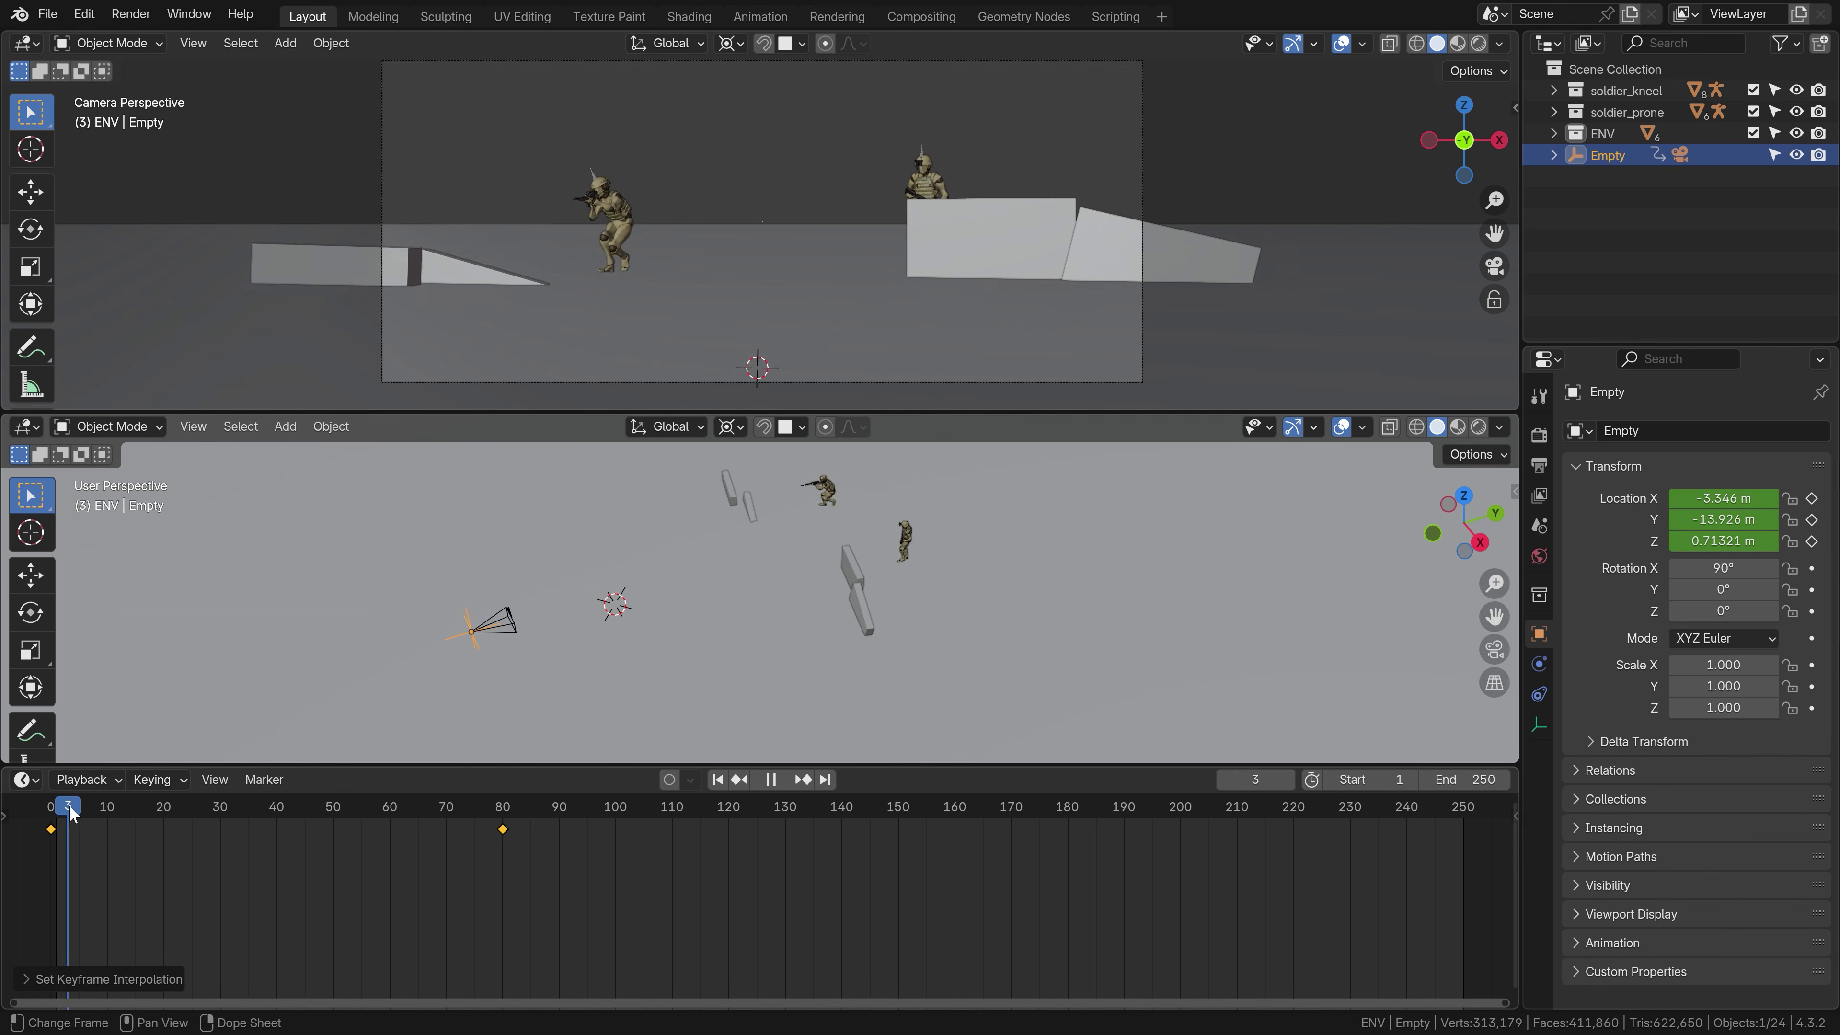
{"action": "left_click_drag", "start_coordinate": [72, 814], "coordinate": [158, 810]}
Keyframe the child camera's rotation at frame 8, rotate it about 1.5° around global X at frame 45 and keyframe it
{"action": "left_click", "coordinate": [1553, 154]}
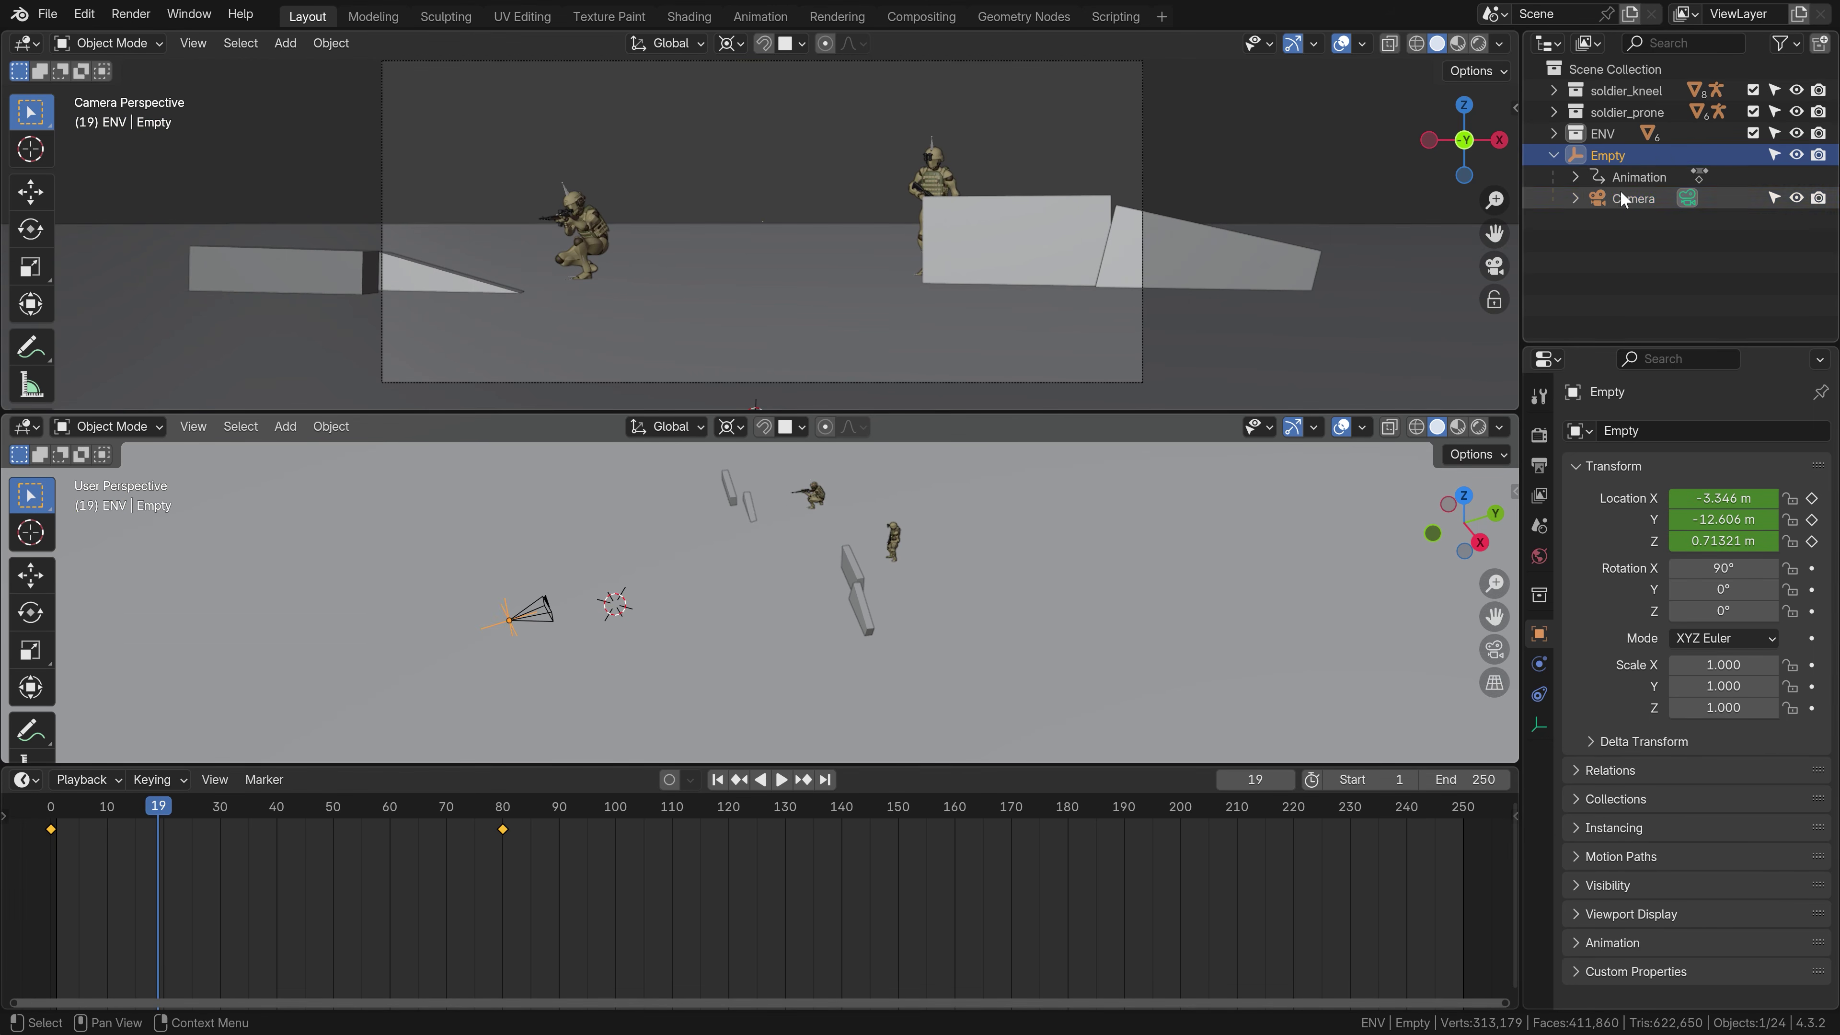
{"action": "left_click", "coordinate": [1622, 199]}
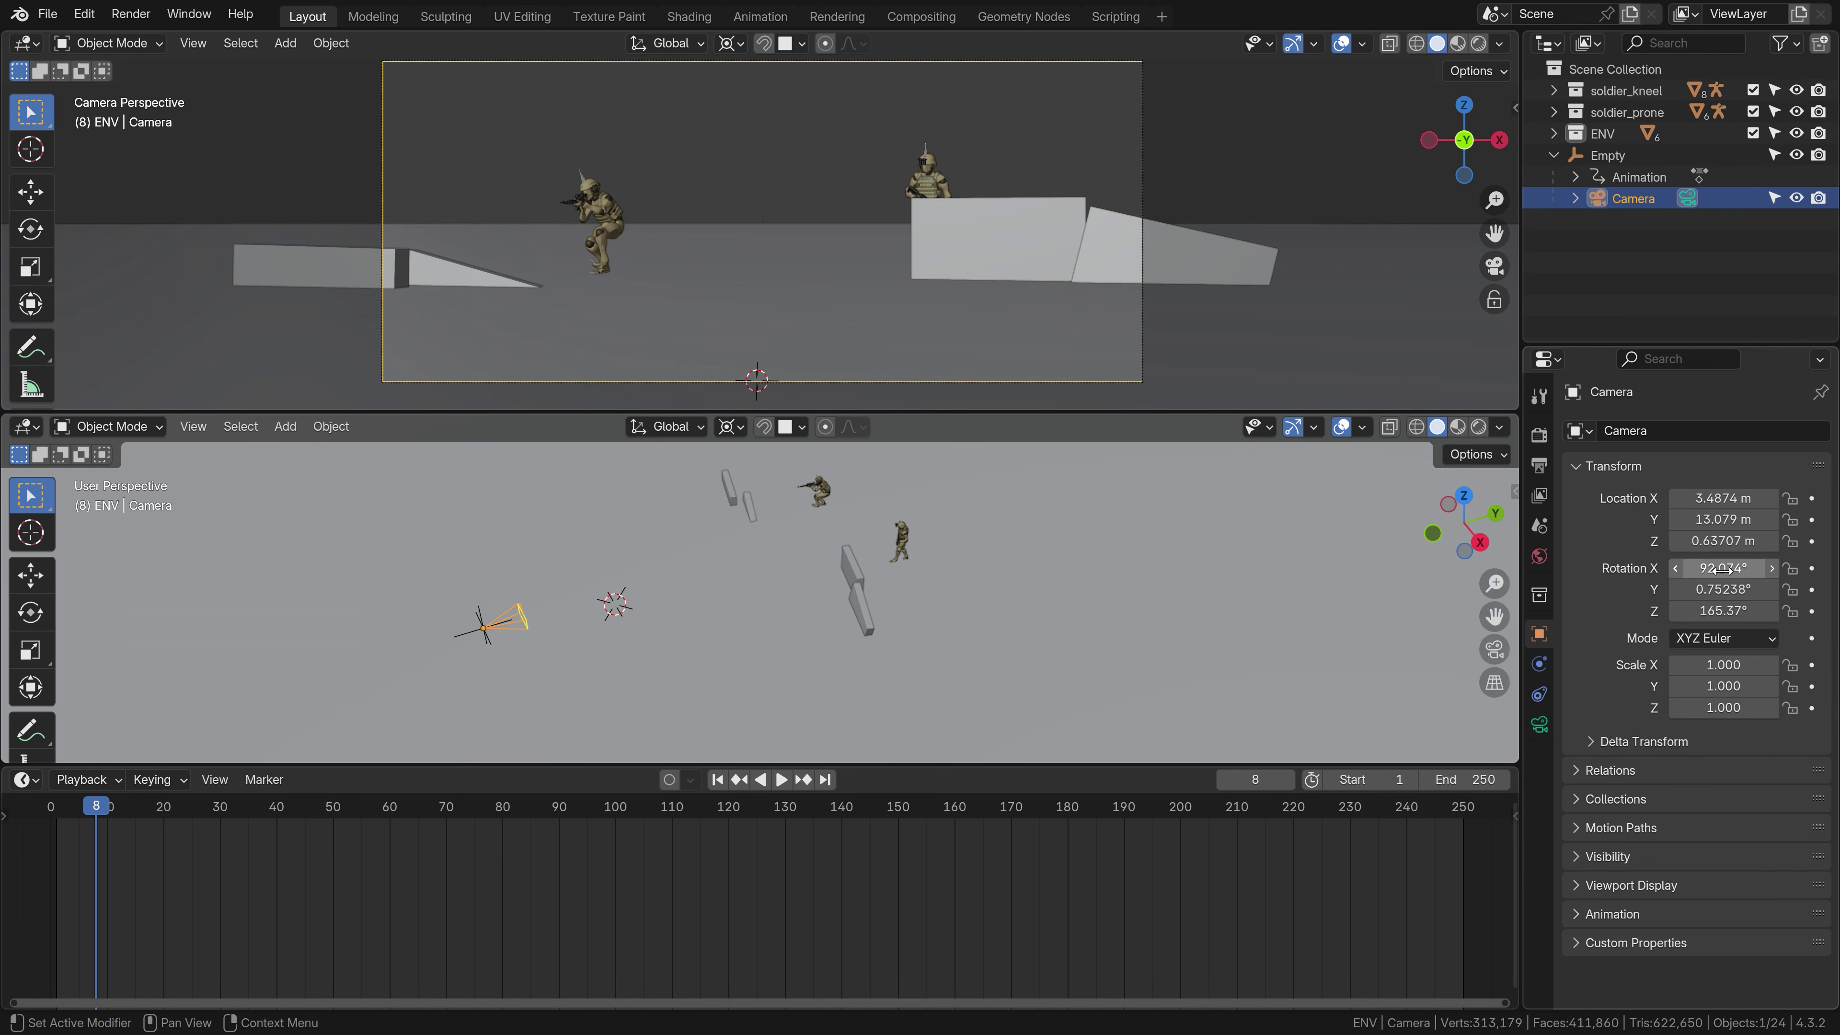
{"action": "key", "text": "i"}
{"action": "left_click_drag", "start_coordinate": [99, 807], "coordinate": [304, 807]}
{"action": "key", "text": "r"}
{"action": "key", "text": "x"}
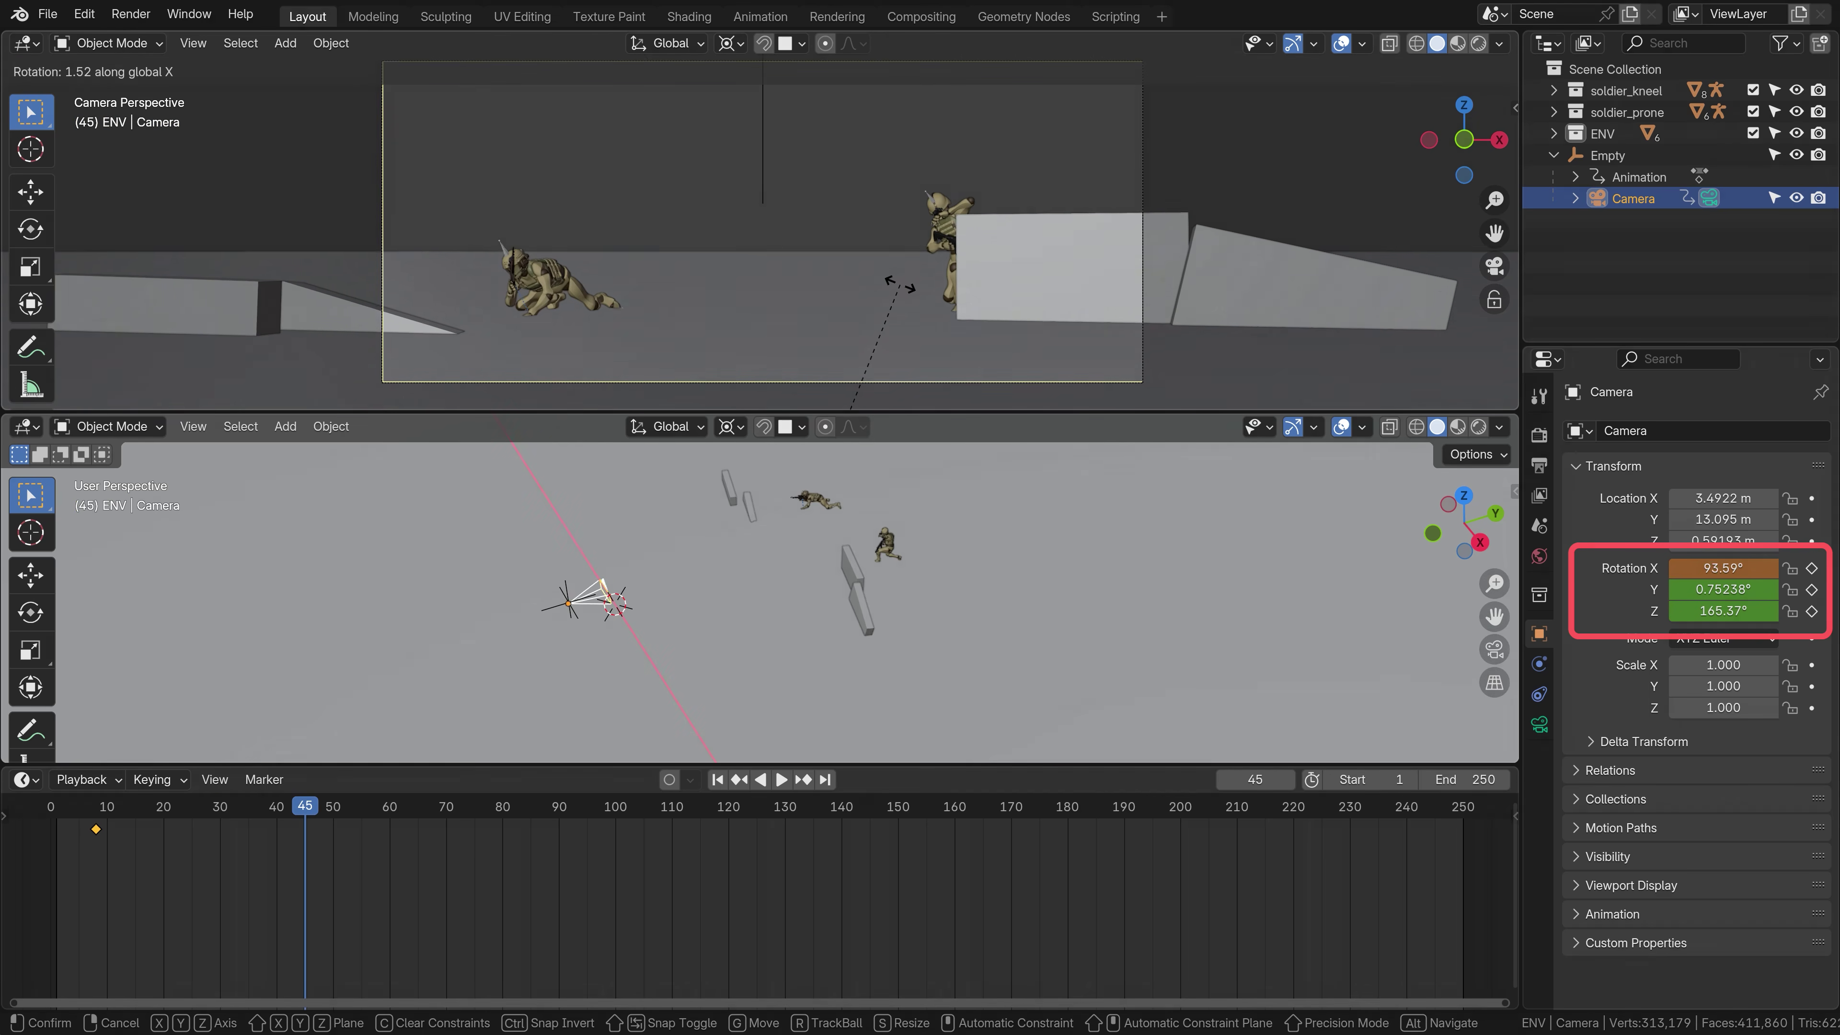
{"action": "left_click", "coordinate": [900, 284]}
{"action": "key", "text": "i"}
{"action": "key", "text": "space"}
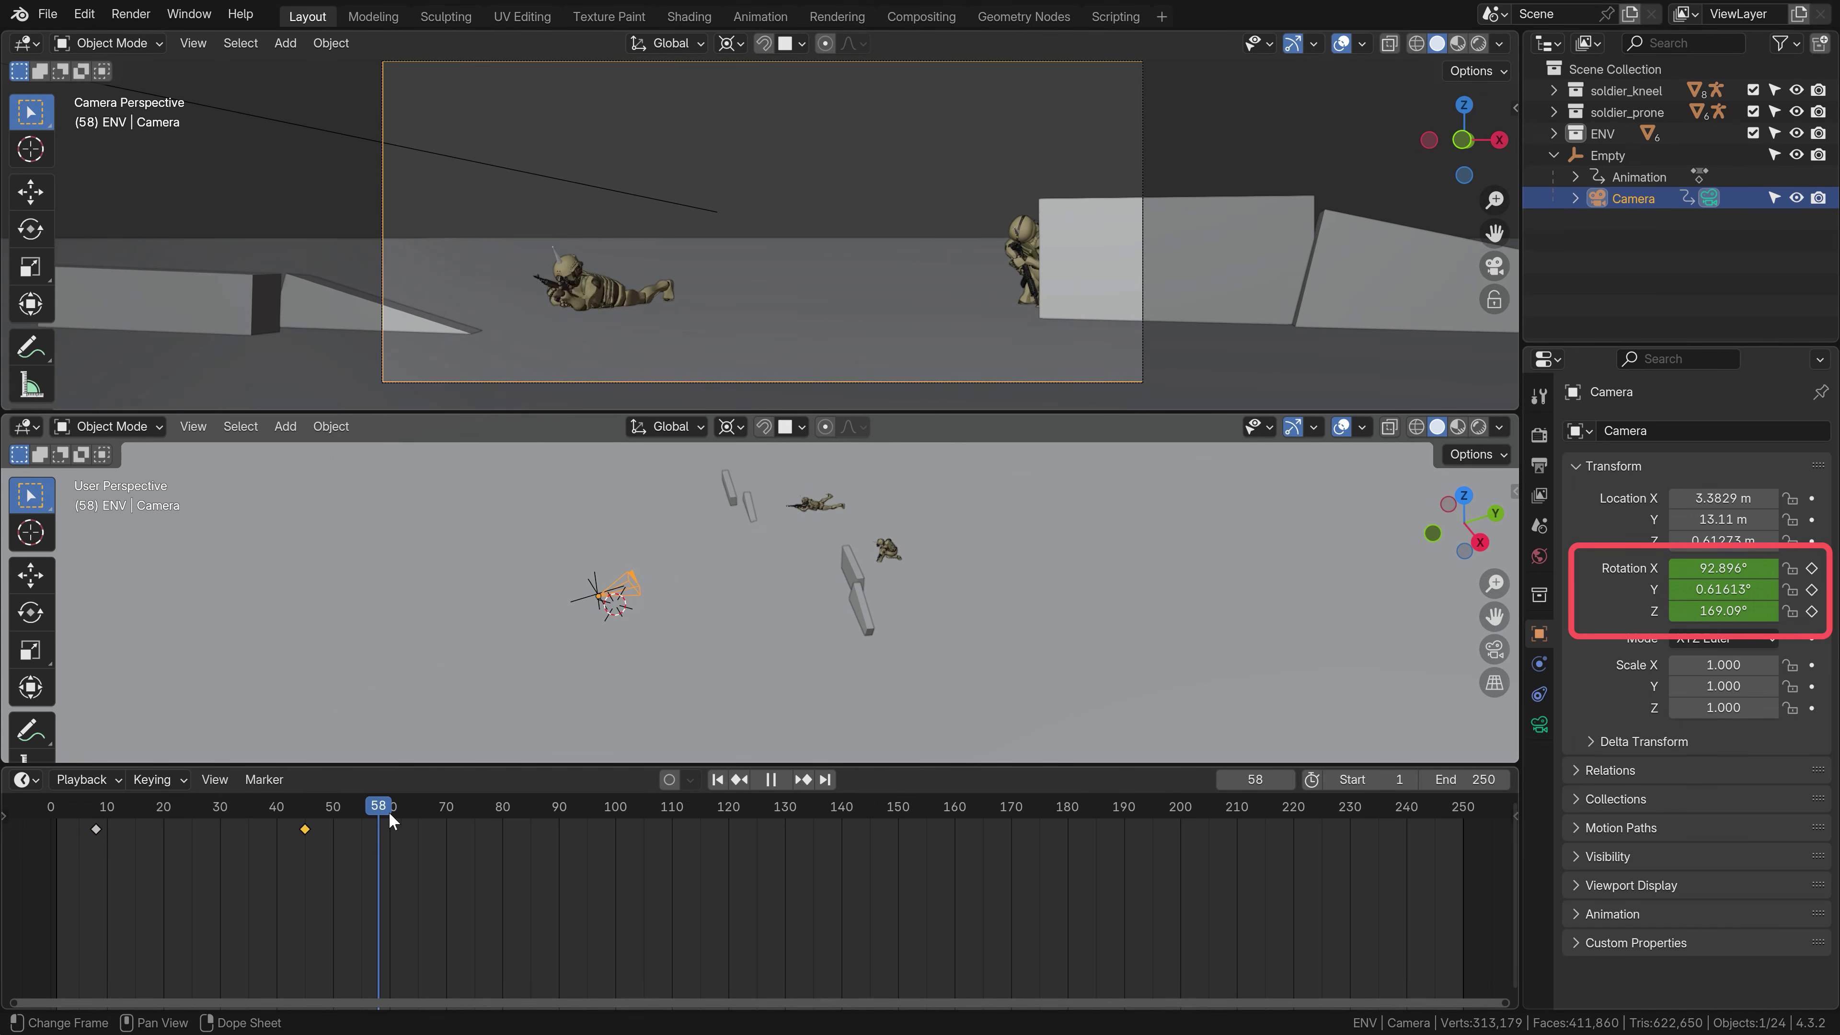
Rotate the camera around Z at frame 74 and keyframe its rotation
{"action": "key", "text": "r"}
{"action": "key", "text": "z"}
{"action": "key", "text": "space"}
{"action": "left_click", "coordinate": [335, 752]}
{"action": "key", "text": "i"}
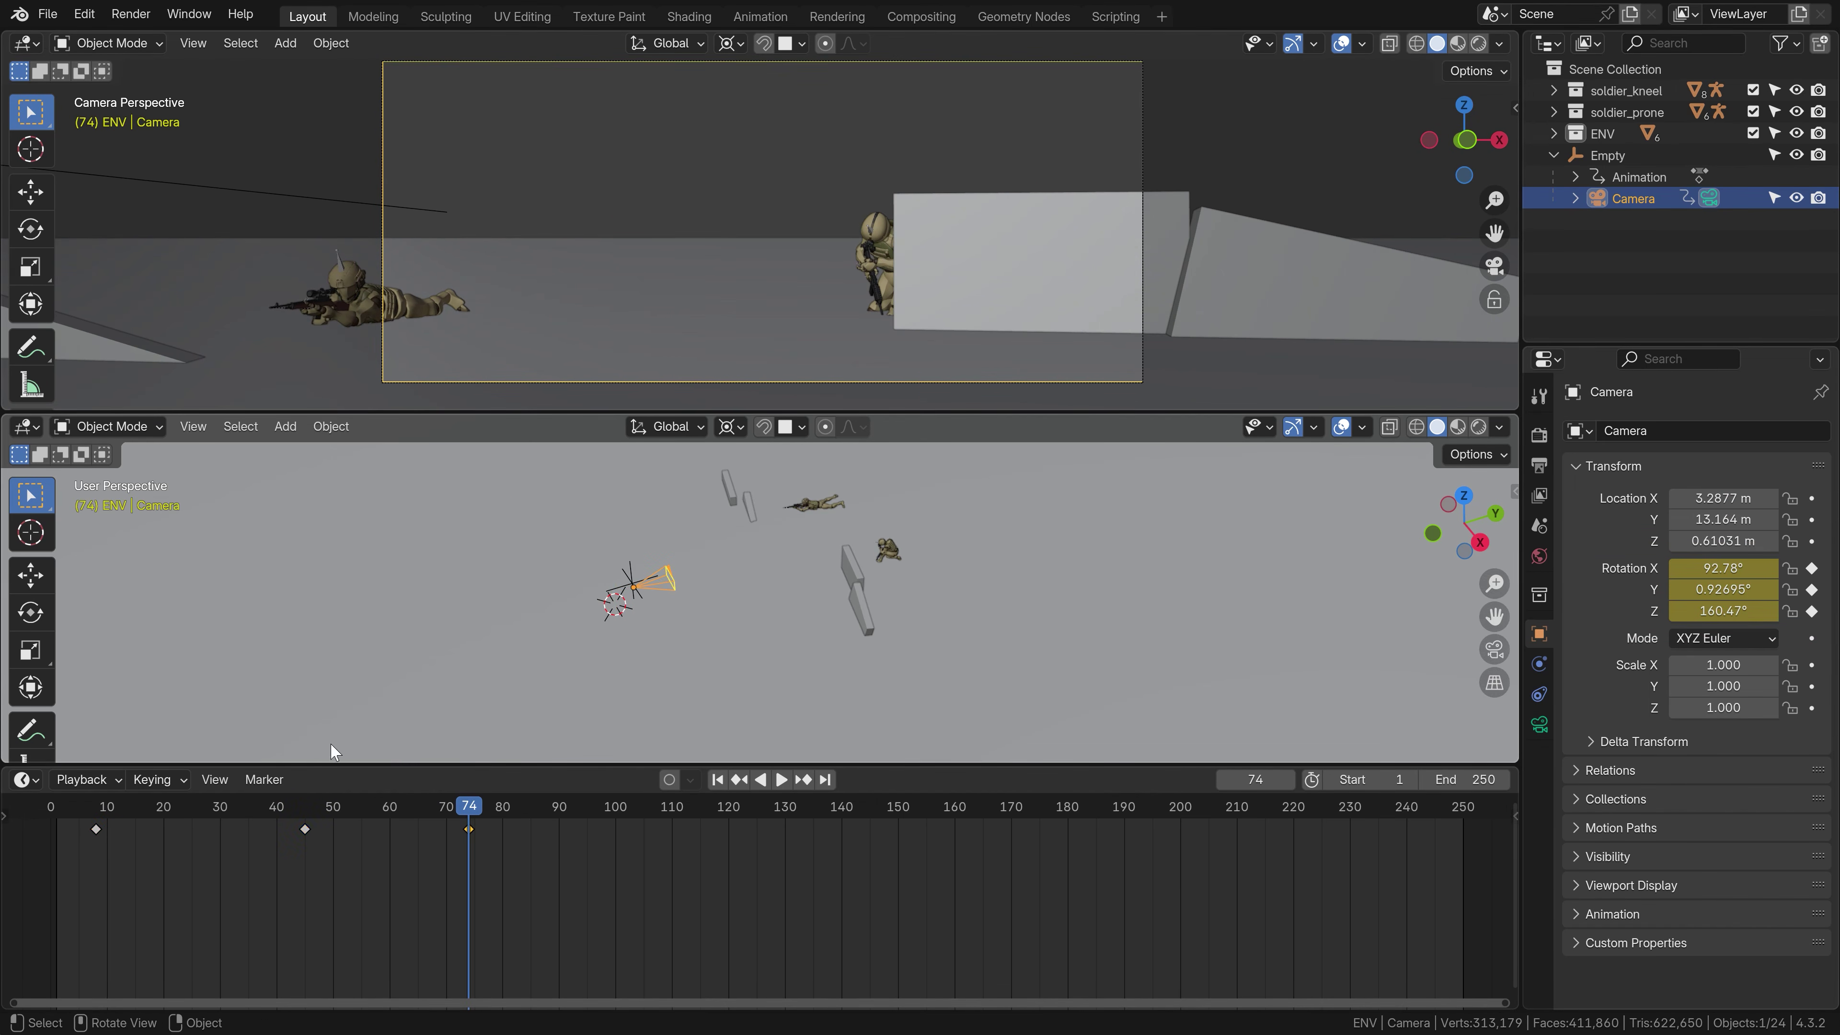
Review the camera's motion, then delete all its rotation keyframes
{"action": "left_click_drag", "start_coordinate": [334, 819], "coordinate": [519, 821]}
{"action": "key", "text": "space"}
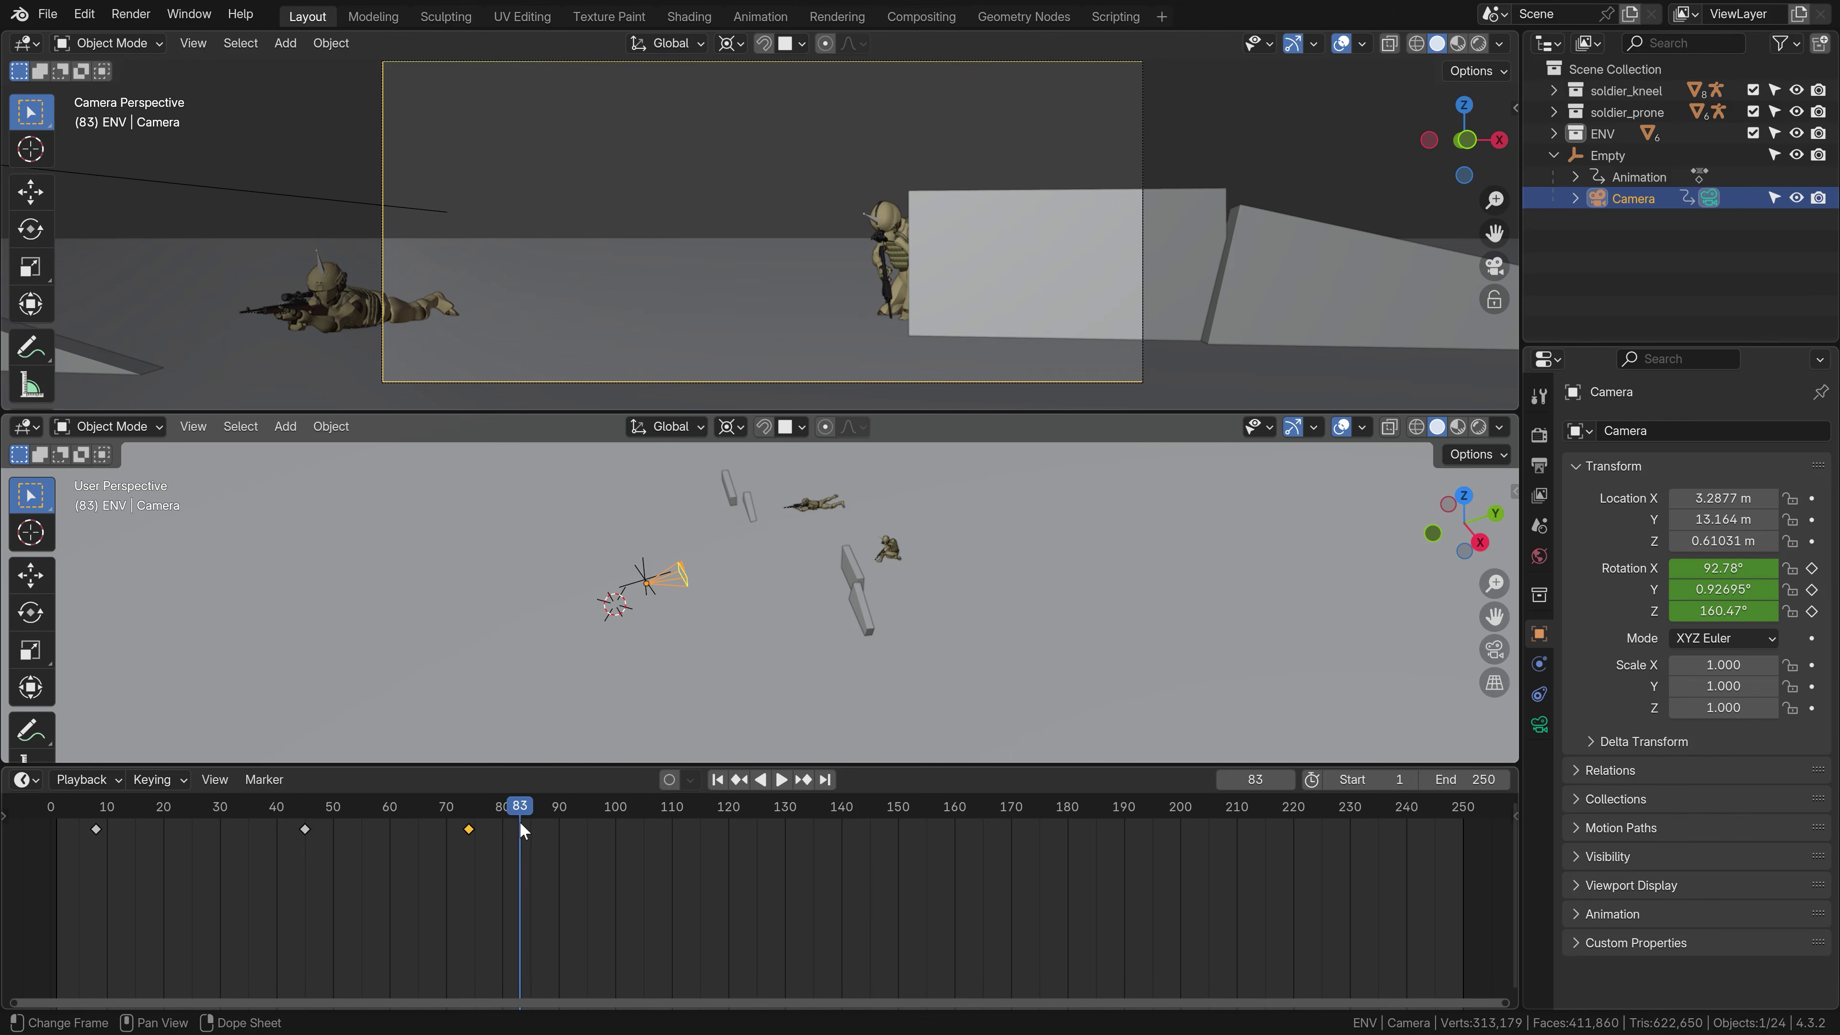
{"action": "left_click_drag", "start_coordinate": [608, 871], "coordinate": [187, 816]}
{"action": "key", "text": "Delete"}
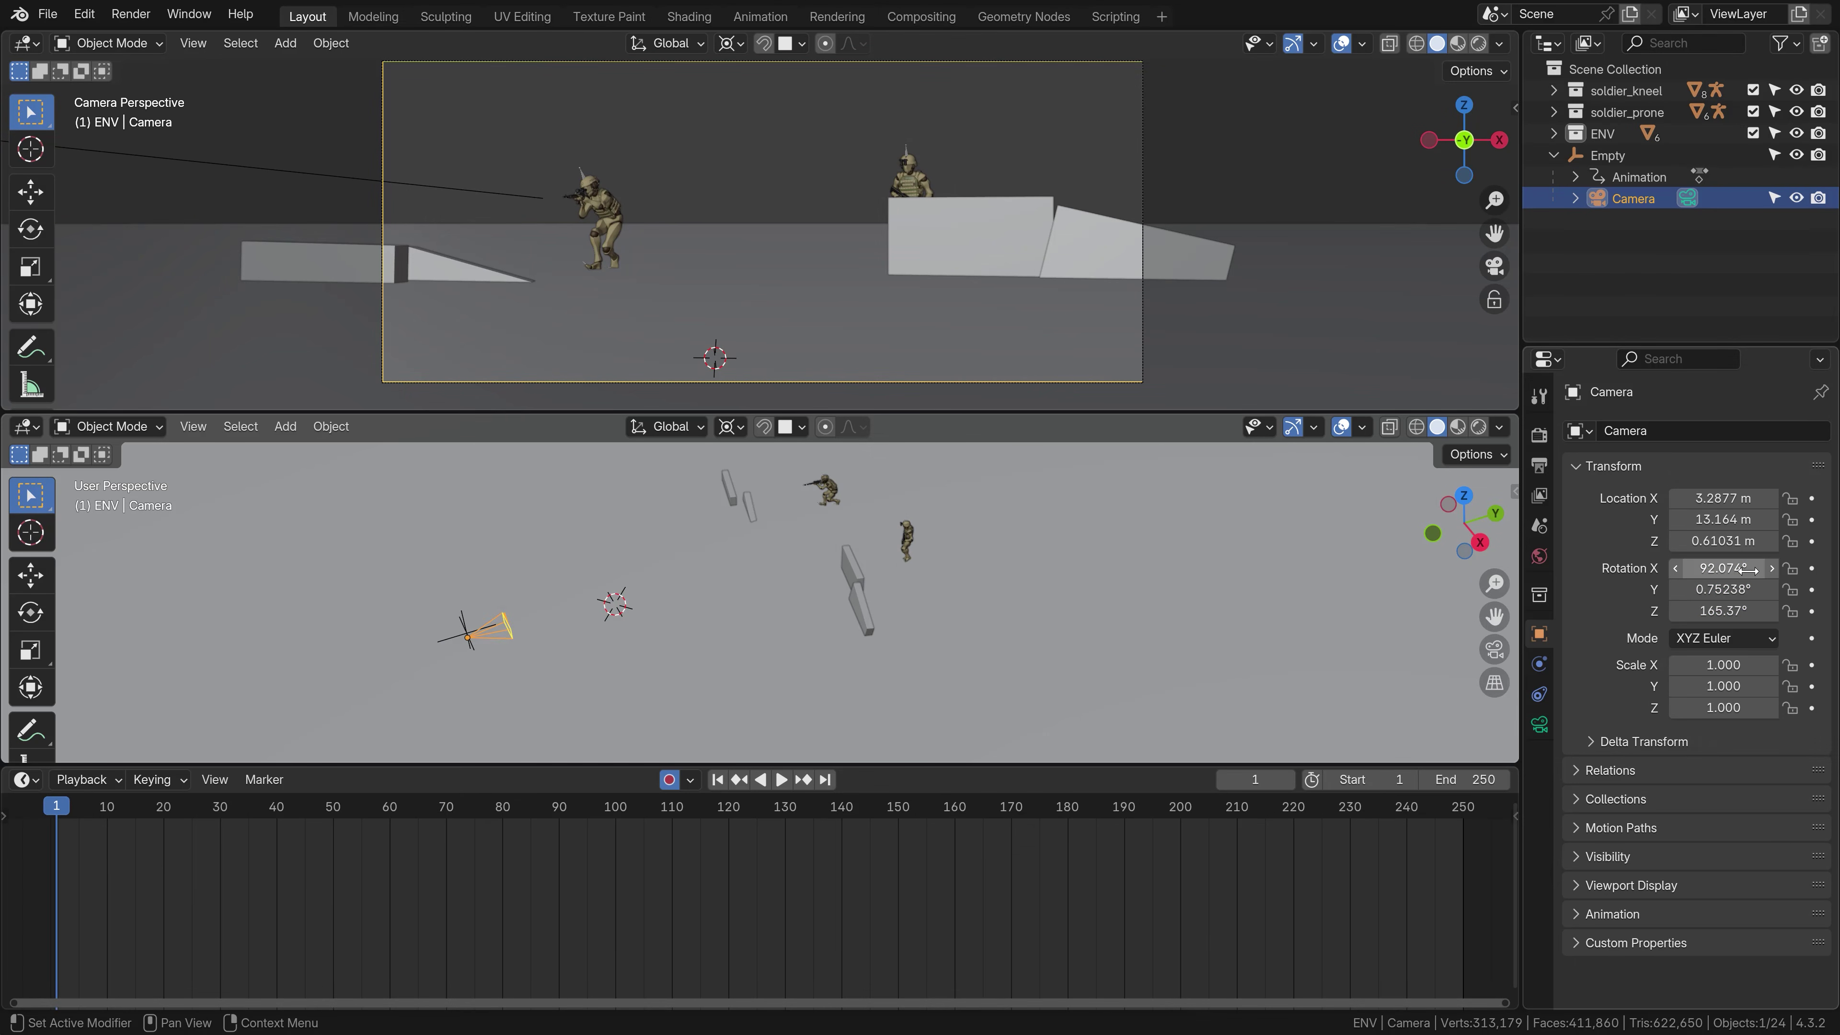
With auto keying on, keyframe the camera's rotation at frame 1 and aim it using walk navigation at frame 24
{"action": "key", "text": "i"}
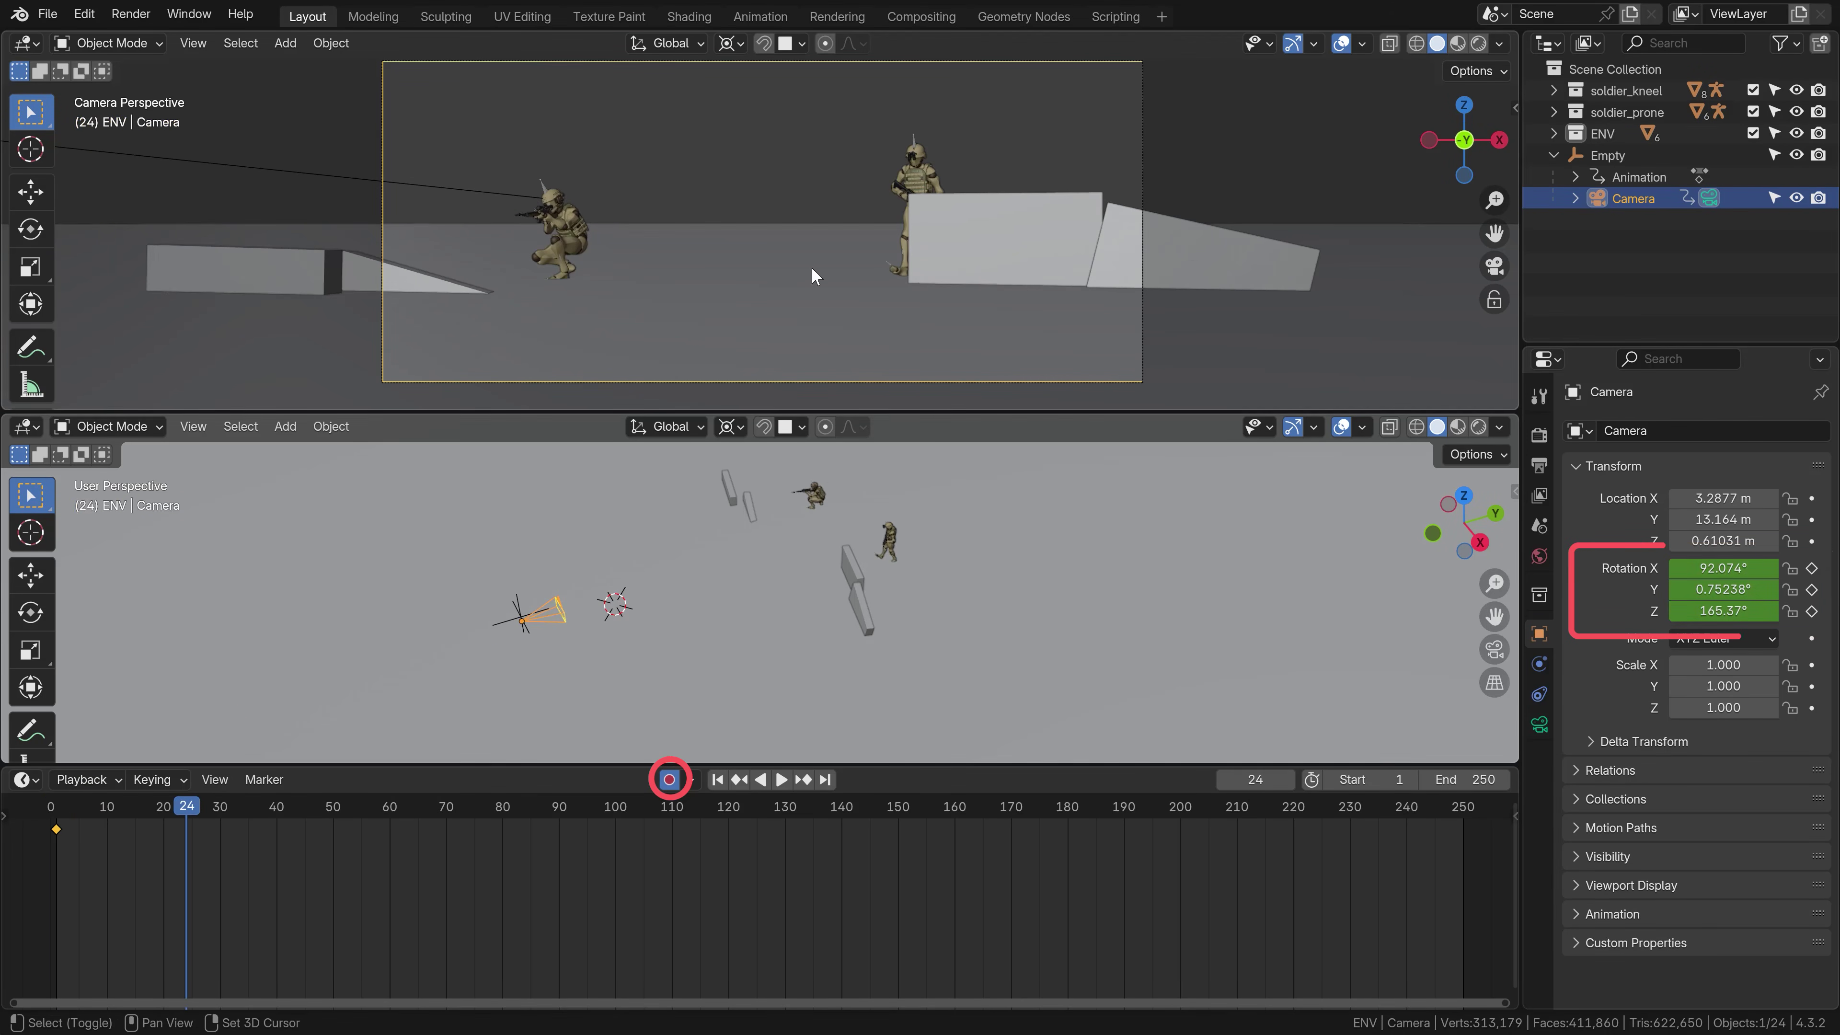
{"action": "key", "text": "shift+grave"}
{"action": "left_click", "coordinate": [813, 276]}
Re-aim the camera using walk navigation at further points along the timeline, letting auto keying record each rotation
{"action": "left_click_drag", "start_coordinate": [187, 807], "coordinate": [642, 836]}
{"action": "key", "text": "shift+grave"}
{"action": "left_click", "coordinate": [449, 304]}
{"action": "key", "text": "shift+grave"}
{"action": "left_click", "coordinate": [761, 220]}
{"action": "key", "text": "shift+grave"}
{"action": "left_click", "coordinate": [762, 220]}
{"action": "key", "text": "shift+grave"}
{"action": "left_click", "coordinate": [893, 335]}
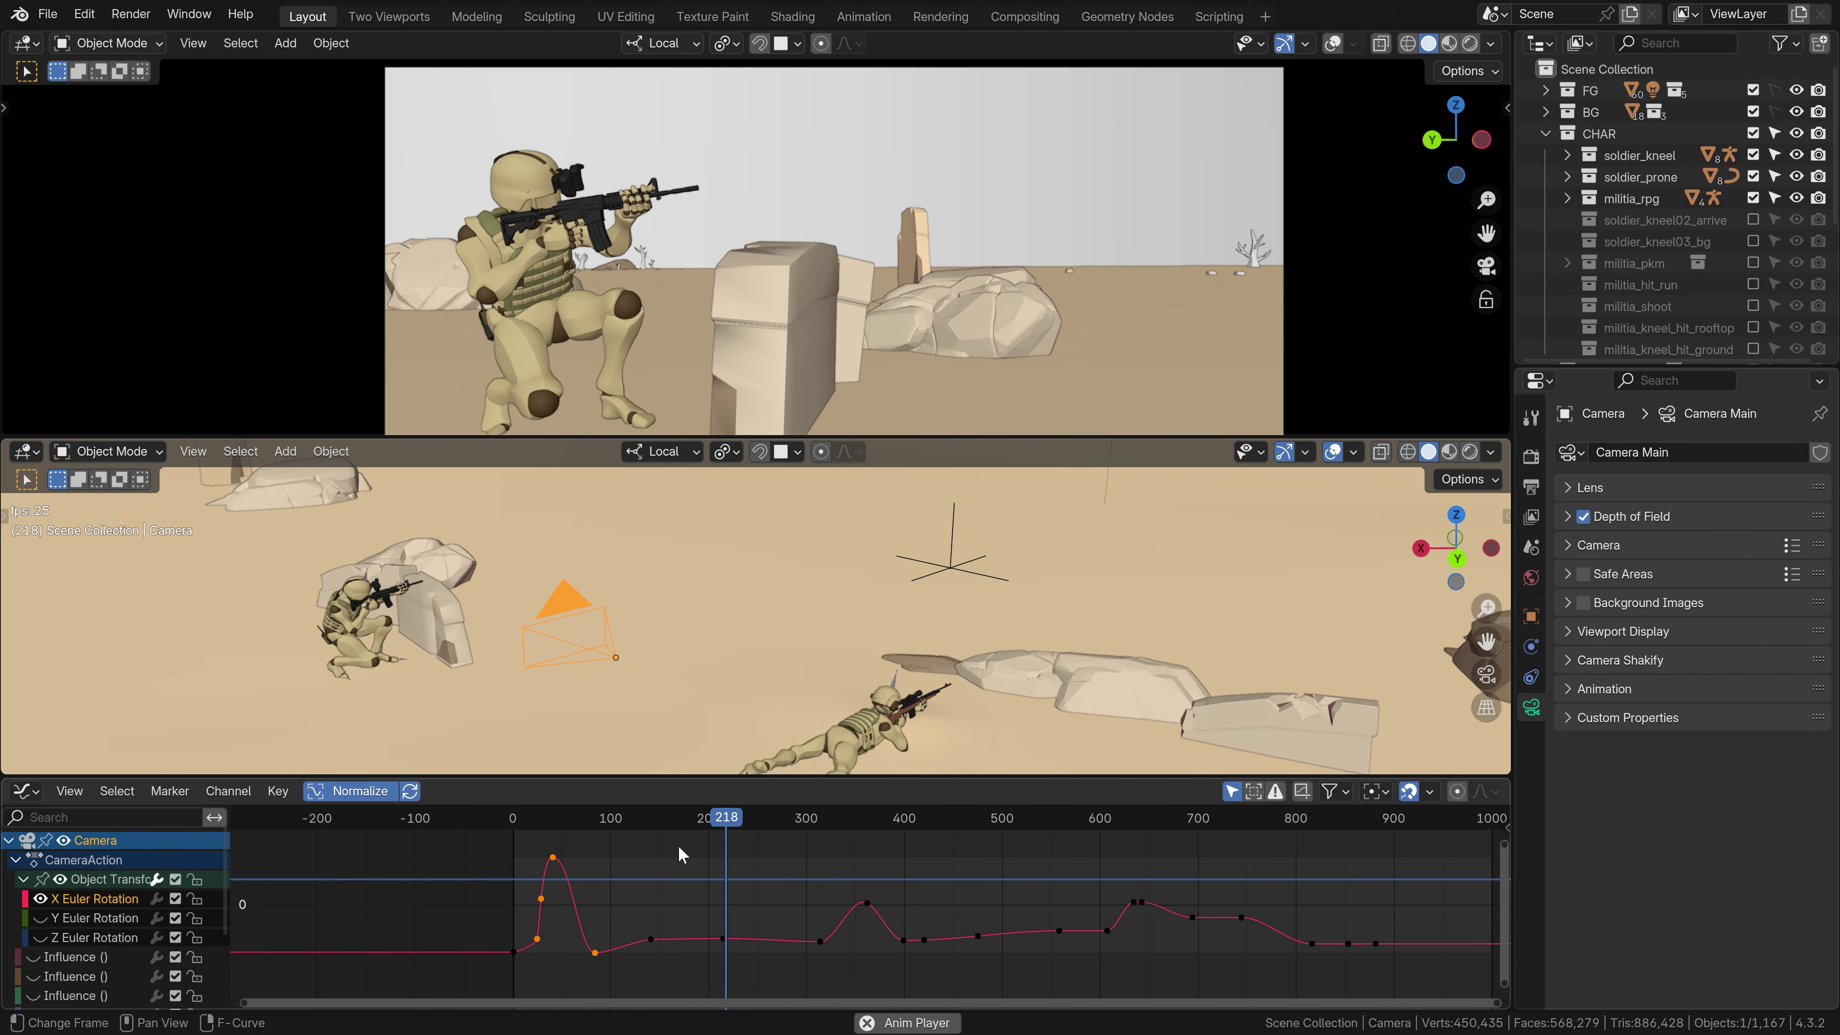
Around frame 208, enable the soldier_kneel02_arrive and soldier_kneel03_bg collections in the desert scene
{"action": "mouse_move", "coordinate": [688, 819]}
{"action": "left_mouse_down"}
{"action": "mouse_move", "coordinate": [643, 821]}
{"action": "mouse_move", "coordinate": [716, 825]}
{"action": "left_mouse_up"}
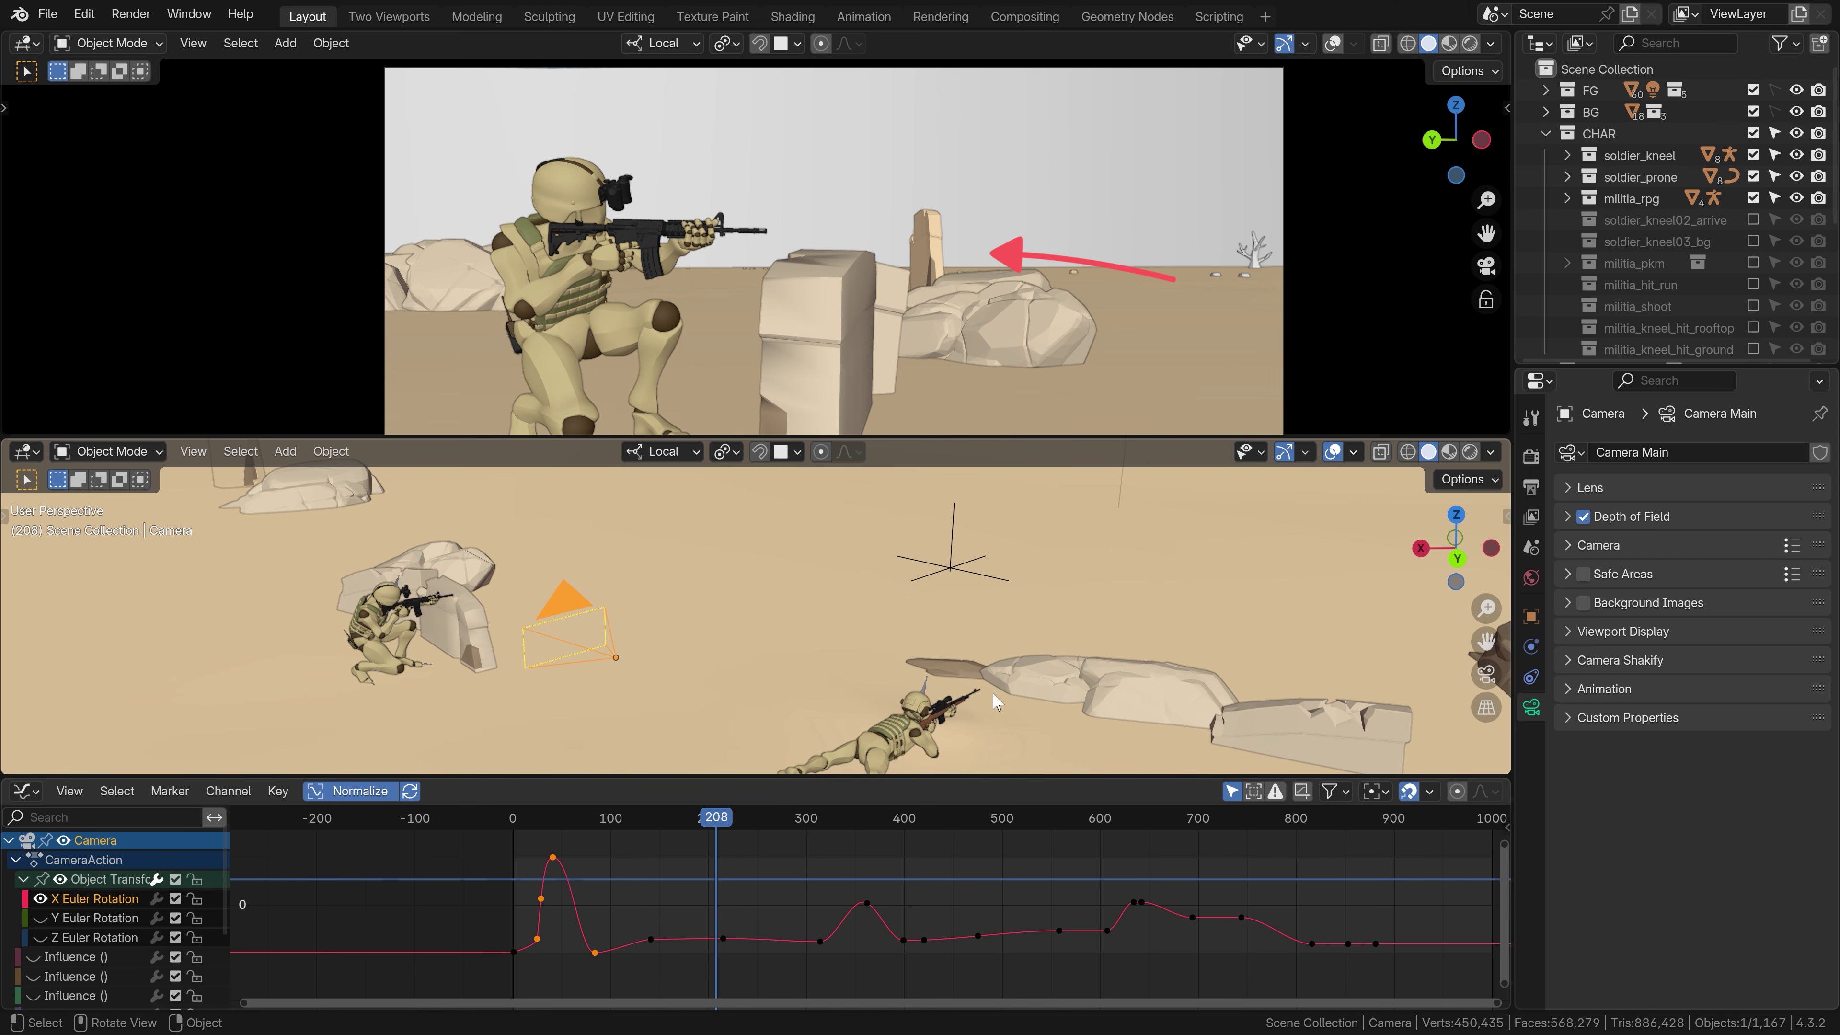
{"action": "left_click", "coordinate": [1753, 219]}
{"action": "left_click", "coordinate": [1753, 241]}
{"action": "mouse_move", "coordinate": [713, 826]}
{"action": "left_mouse_down"}
{"action": "mouse_move", "coordinate": [600, 821]}
{"action": "mouse_move", "coordinate": [717, 821]}
{"action": "left_mouse_up"}
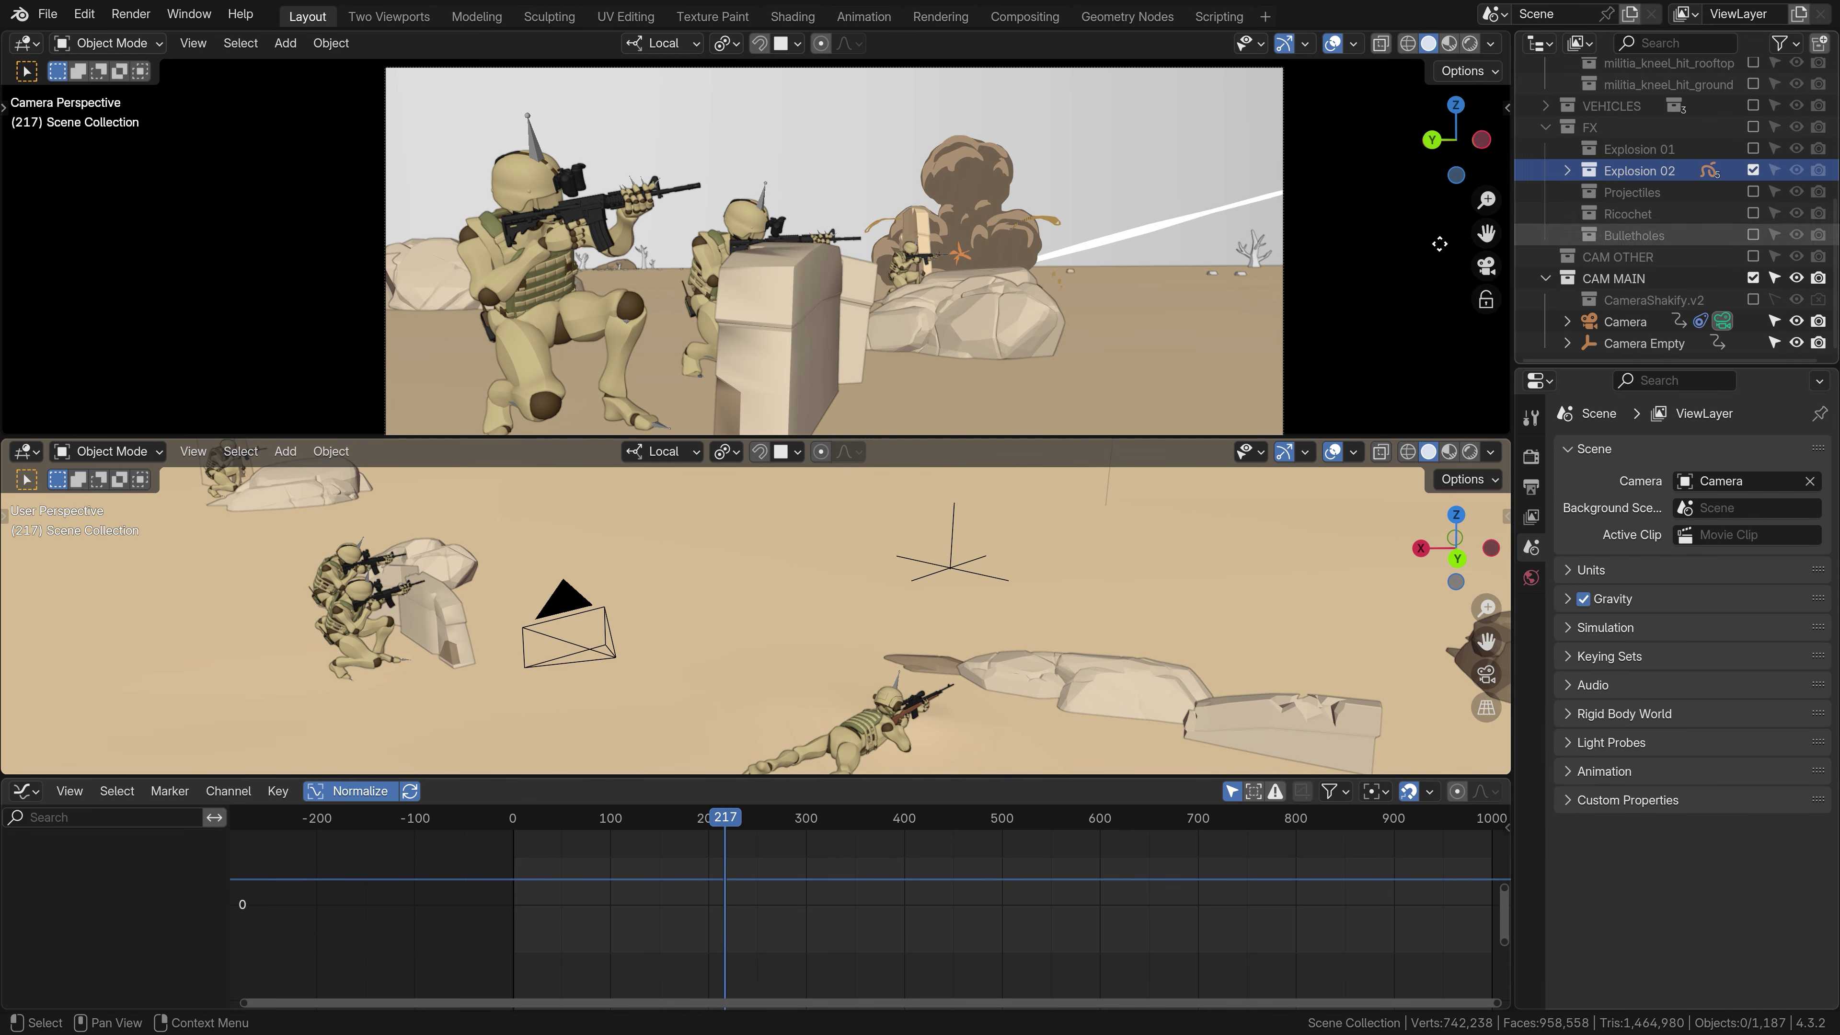
Scrub from about frame 218 to 310 and examine the camera's move from the kneeling soldiers to the prone soldier
{"action": "mouse_move", "coordinate": [719, 824]}
{"action": "left_mouse_down"}
{"action": "mouse_move", "coordinate": [639, 823]}
{"action": "mouse_move", "coordinate": [732, 823]}
{"action": "left_mouse_up"}
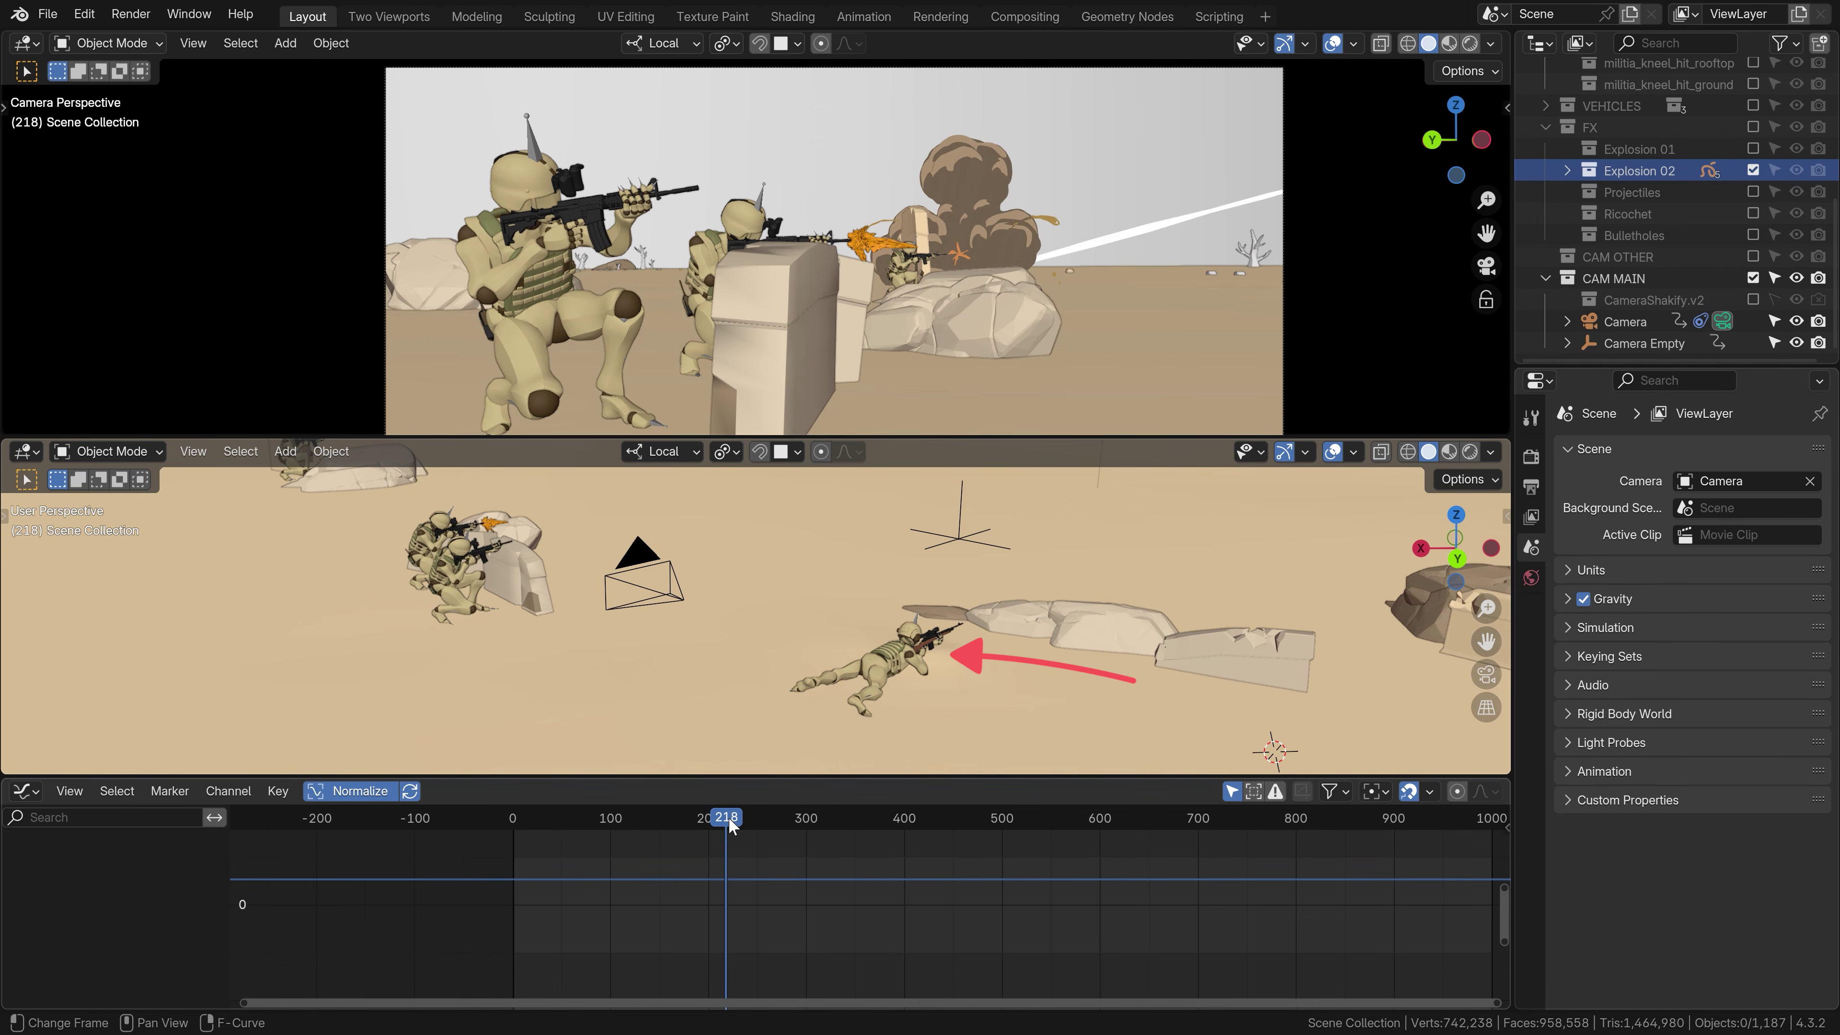
{"action": "left_click_drag", "start_coordinate": [729, 817], "coordinate": [781, 826]}
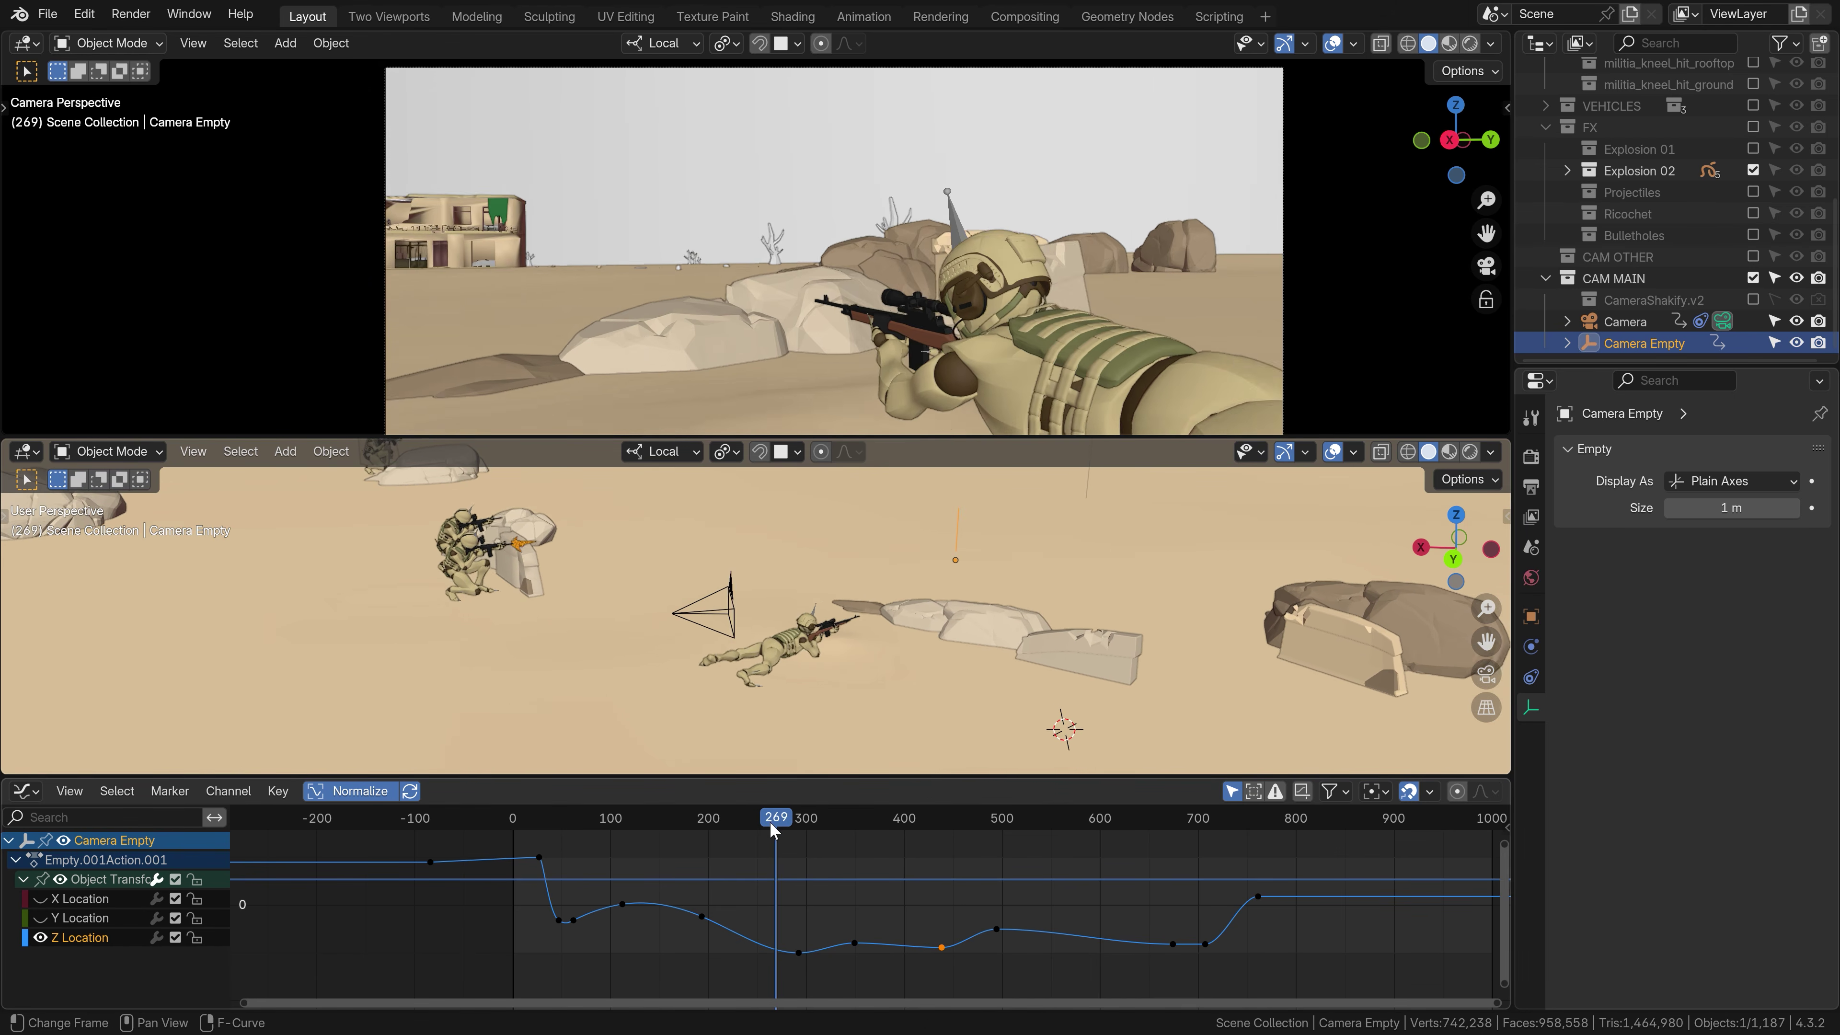
{"action": "mouse_move", "coordinate": [769, 821]}
{"action": "left_mouse_down"}
{"action": "mouse_move", "coordinate": [680, 829]}
{"action": "mouse_move", "coordinate": [898, 825]}
{"action": "mouse_move", "coordinate": [814, 839]}
{"action": "left_mouse_up"}
Select the camera and reveal all three of its Euler rotation curves
{"action": "left_click", "coordinate": [714, 583]}
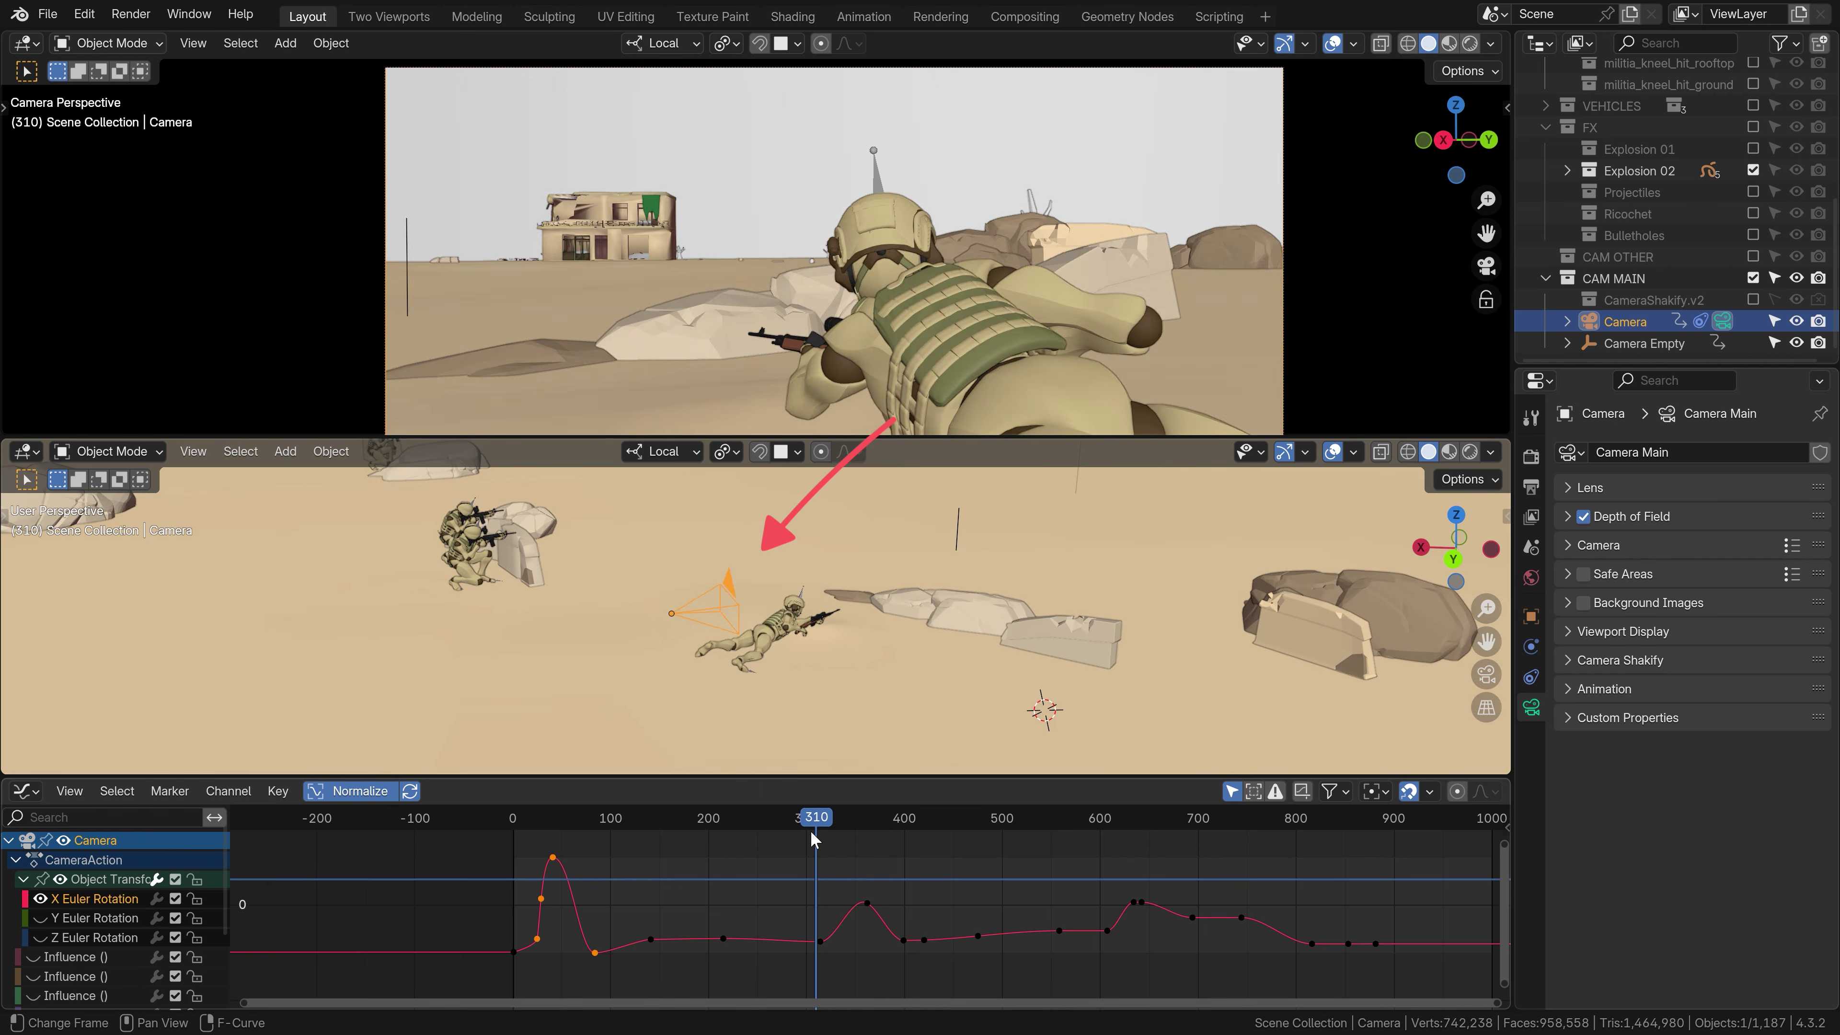
{"action": "key", "text": "alt+h"}
{"action": "scroll", "coordinate": [757, 839], "scroll_direction": "down", "scroll_amount": 2}
Scrub between about frames 201 and 464 and examine the camera's path over the prone soldier toward the building
{"action": "left_click", "coordinate": [757, 818]}
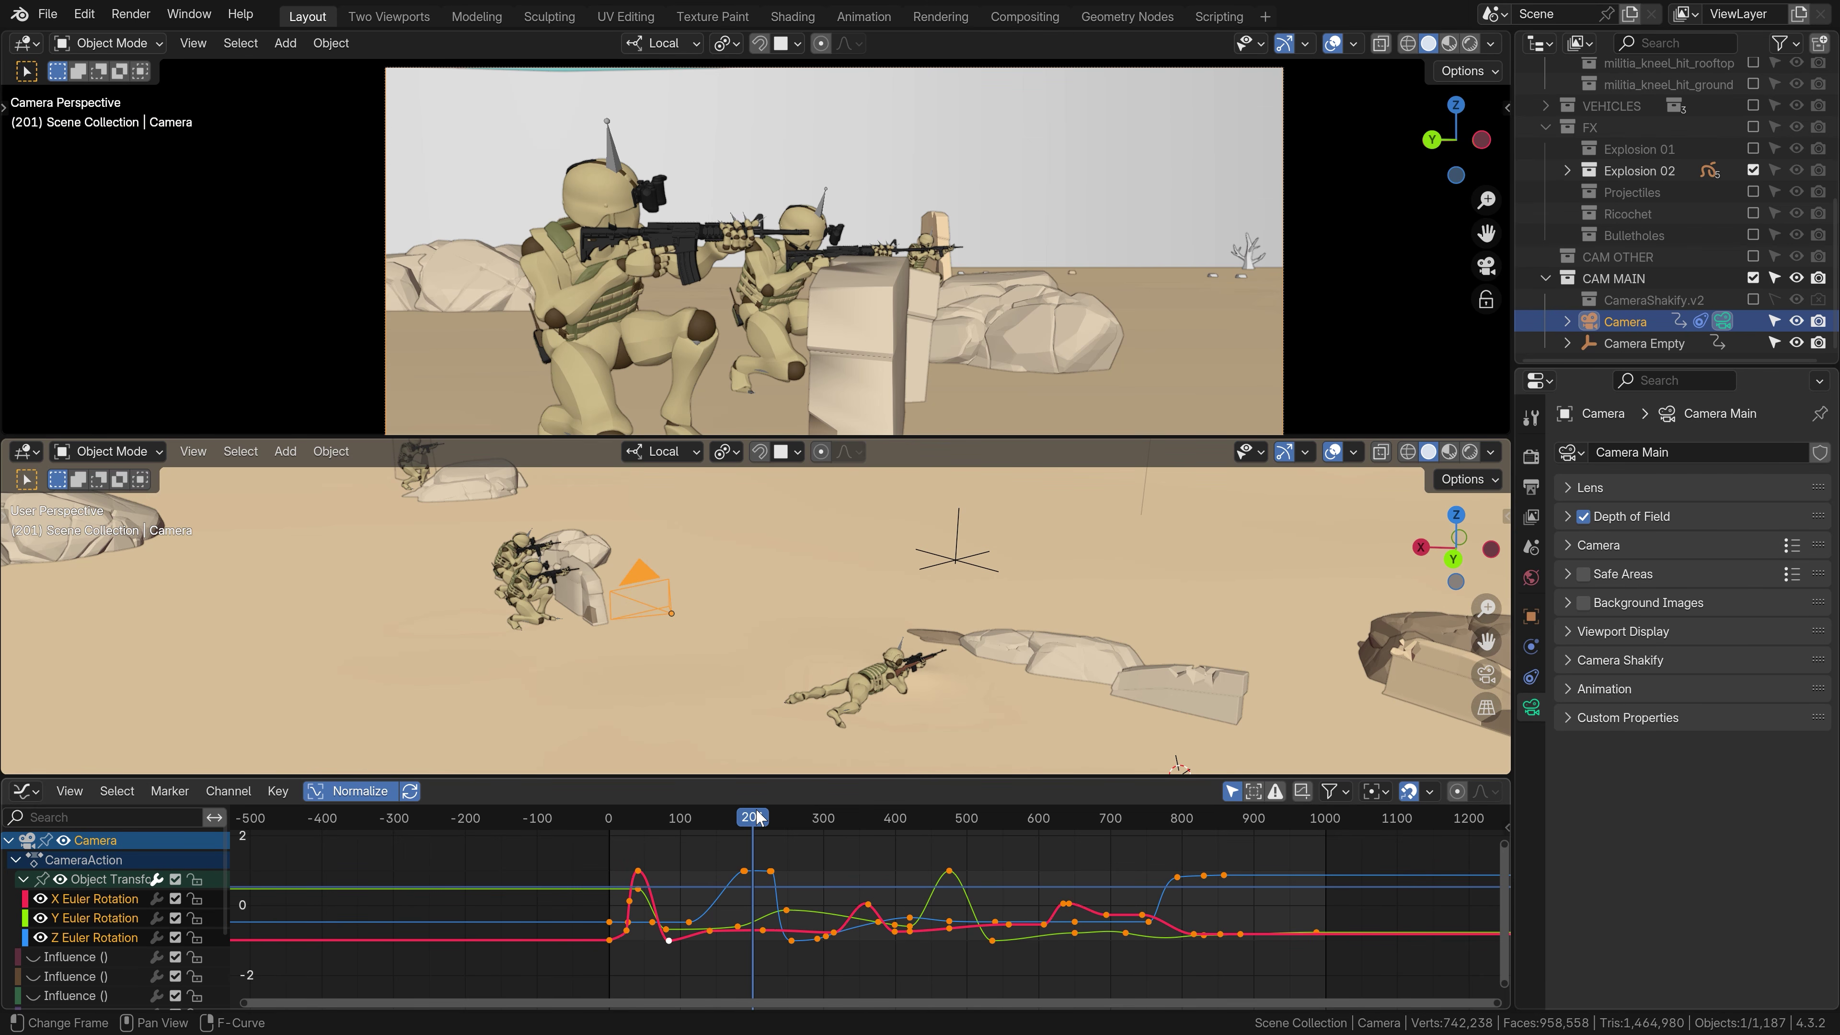
{"action": "left_click_drag", "start_coordinate": [757, 817], "coordinate": [891, 830]}
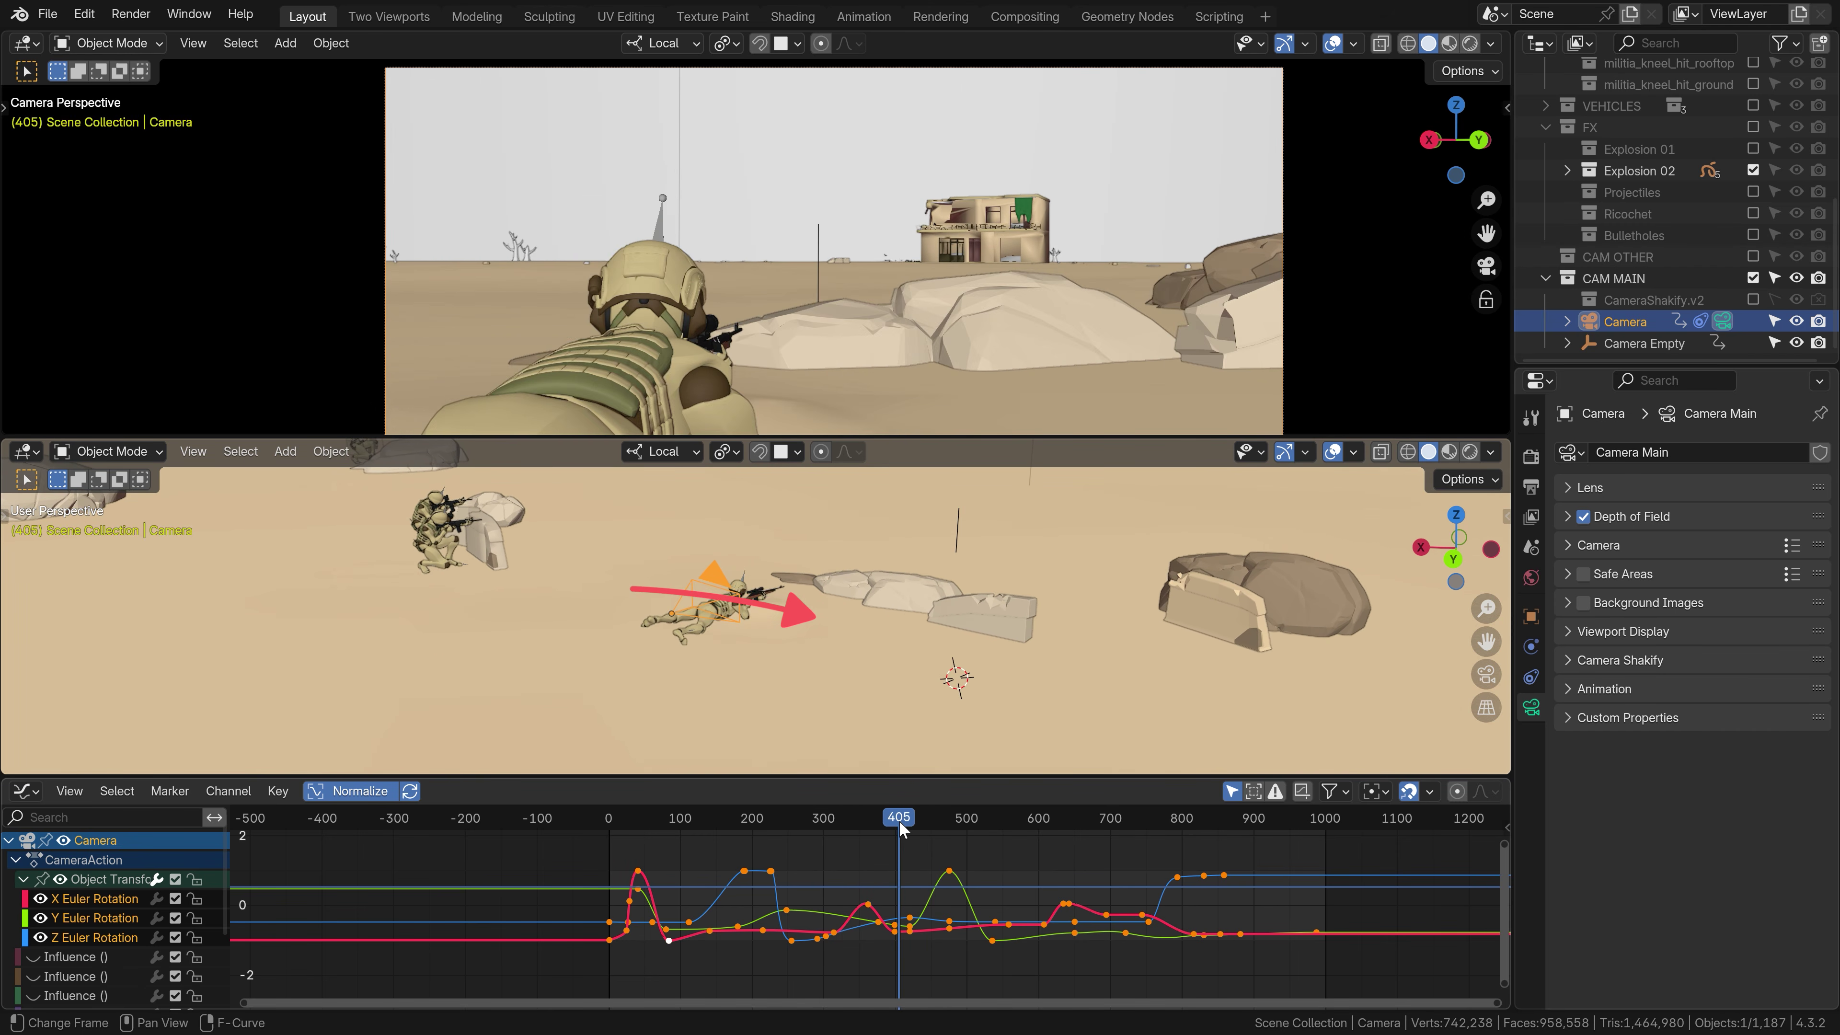
{"action": "mouse_move", "coordinate": [899, 828]}
{"action": "left_mouse_down"}
{"action": "mouse_move", "coordinate": [821, 828]}
{"action": "mouse_move", "coordinate": [899, 827]}
{"action": "left_mouse_up"}
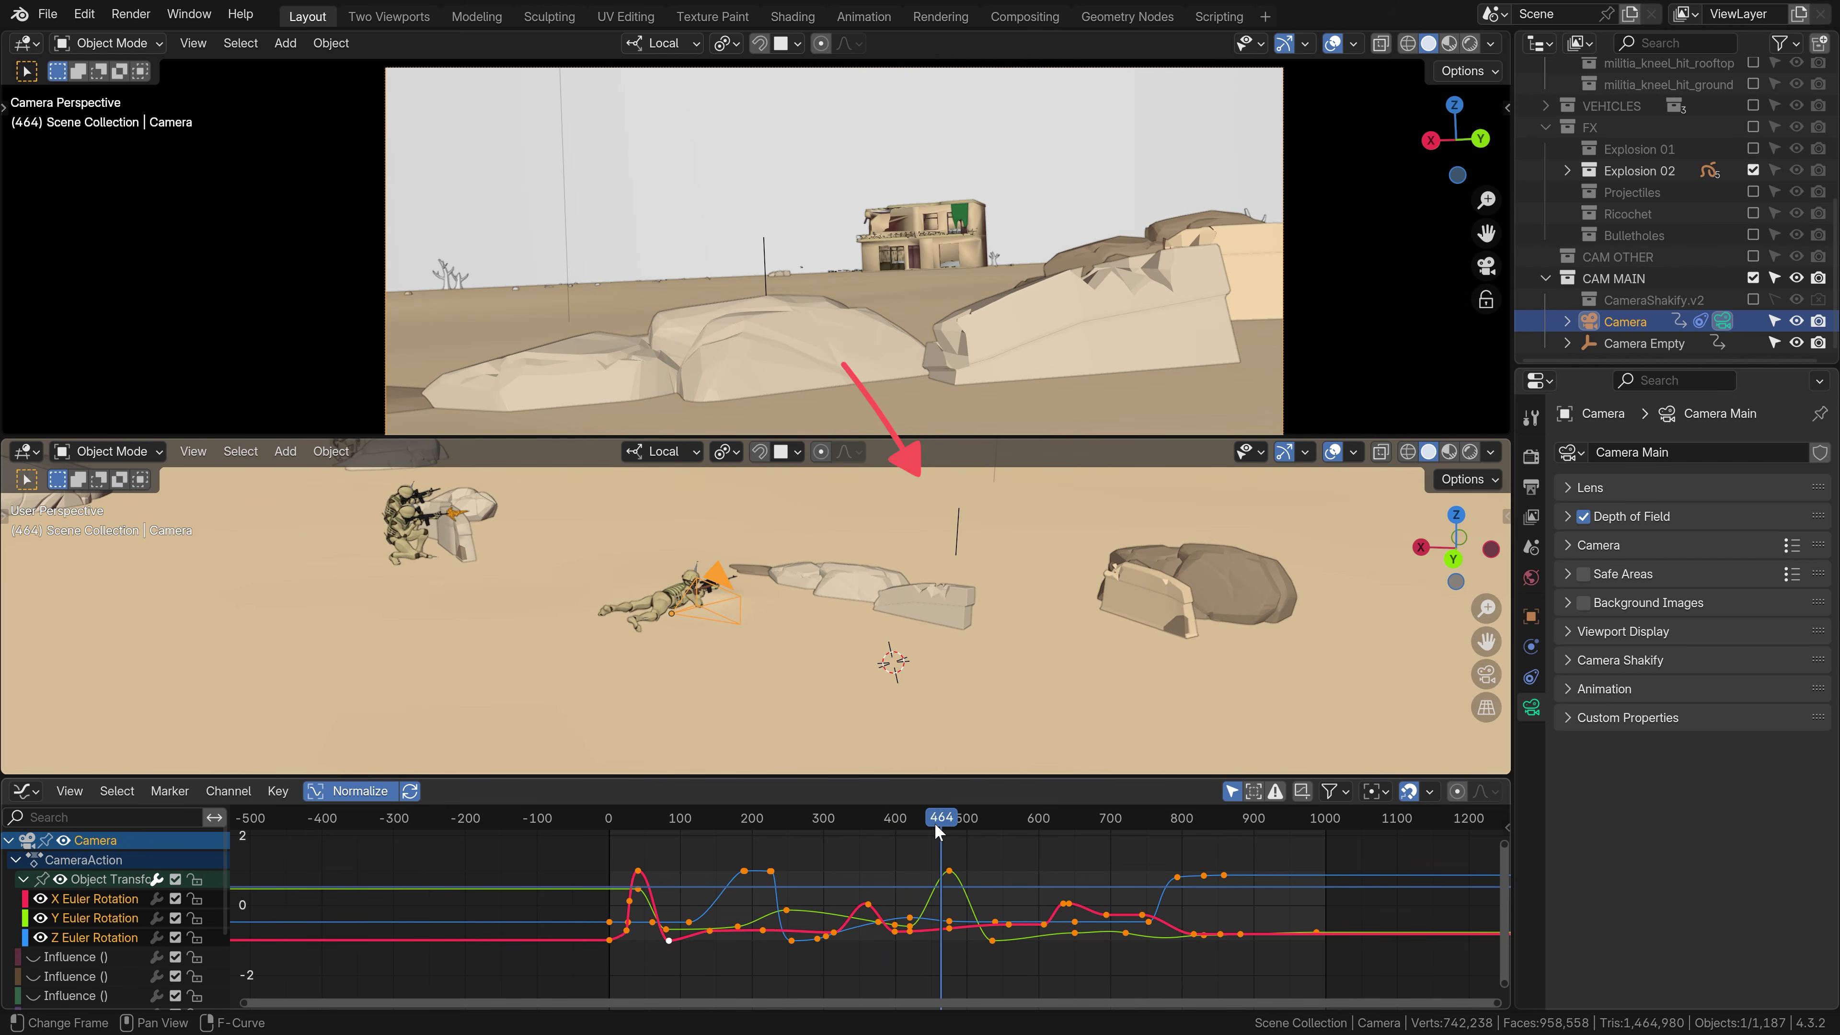
{"action": "left_click_drag", "start_coordinate": [935, 826], "coordinate": [879, 852]}
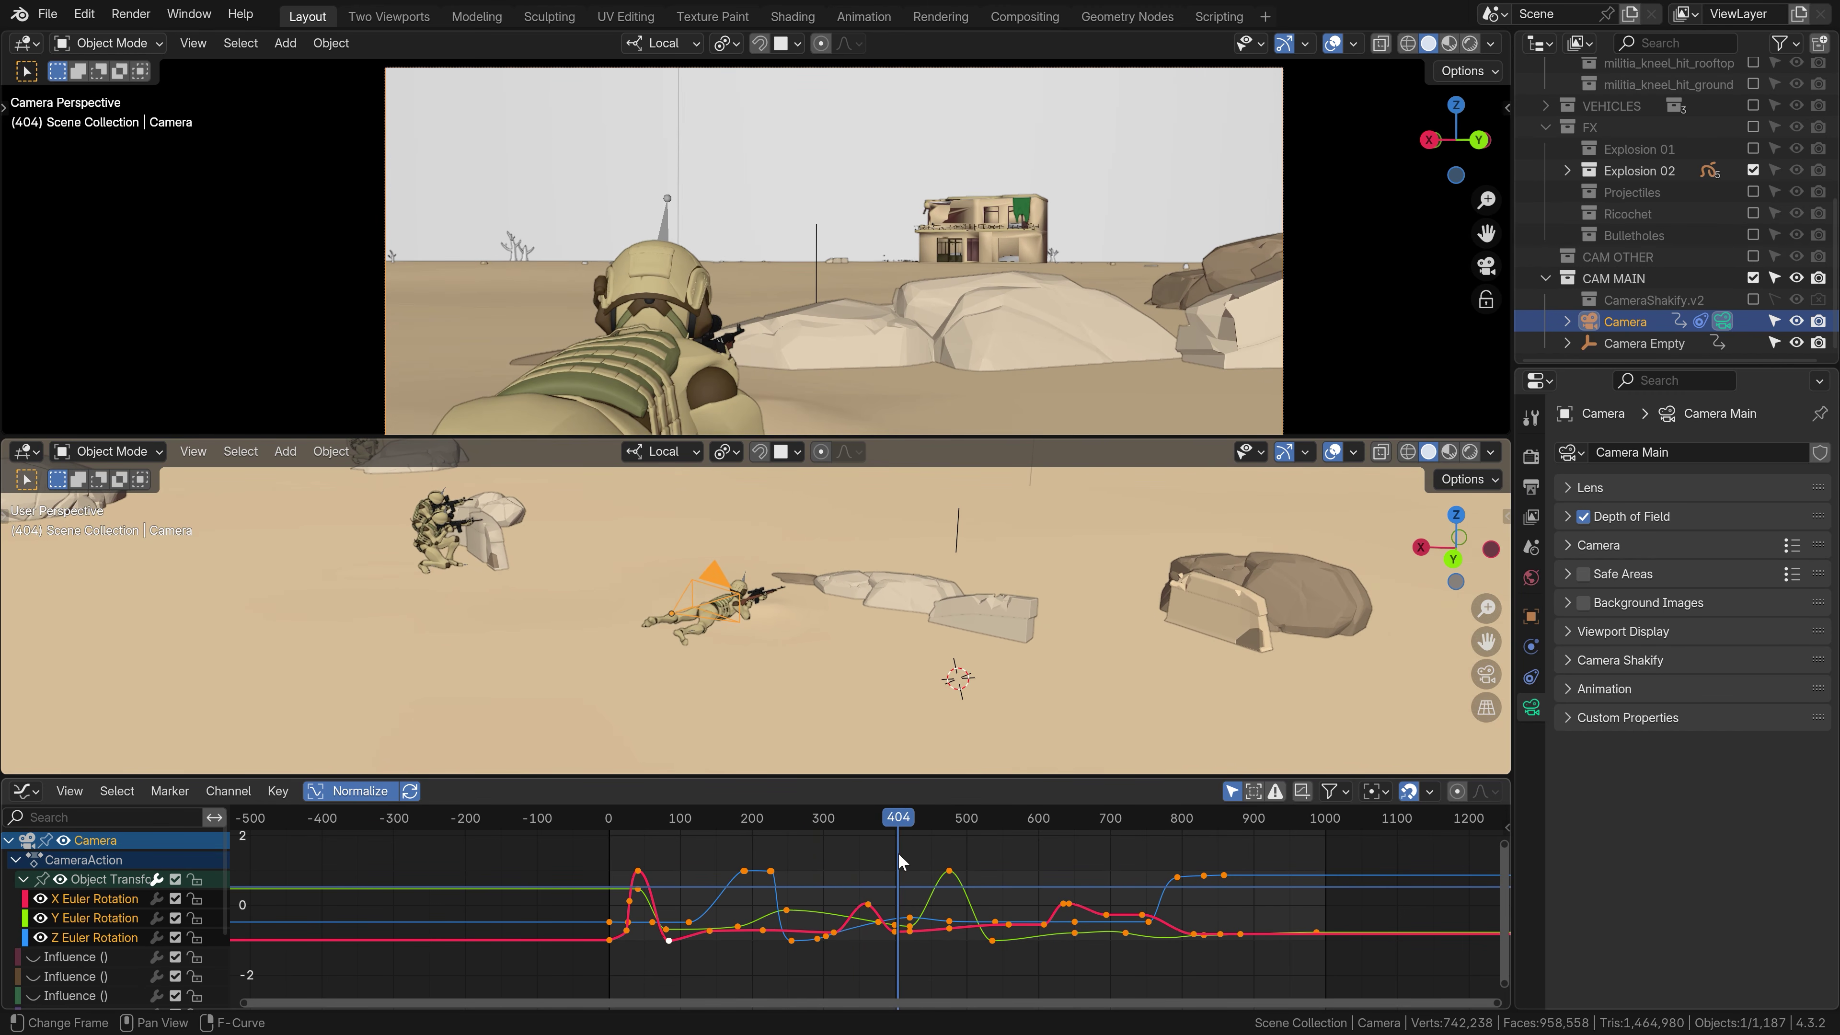
Enable the Humvee collection under VEHICLES and scrub through the shot to check its timing
{"action": "left_click", "coordinate": [1545, 106]}
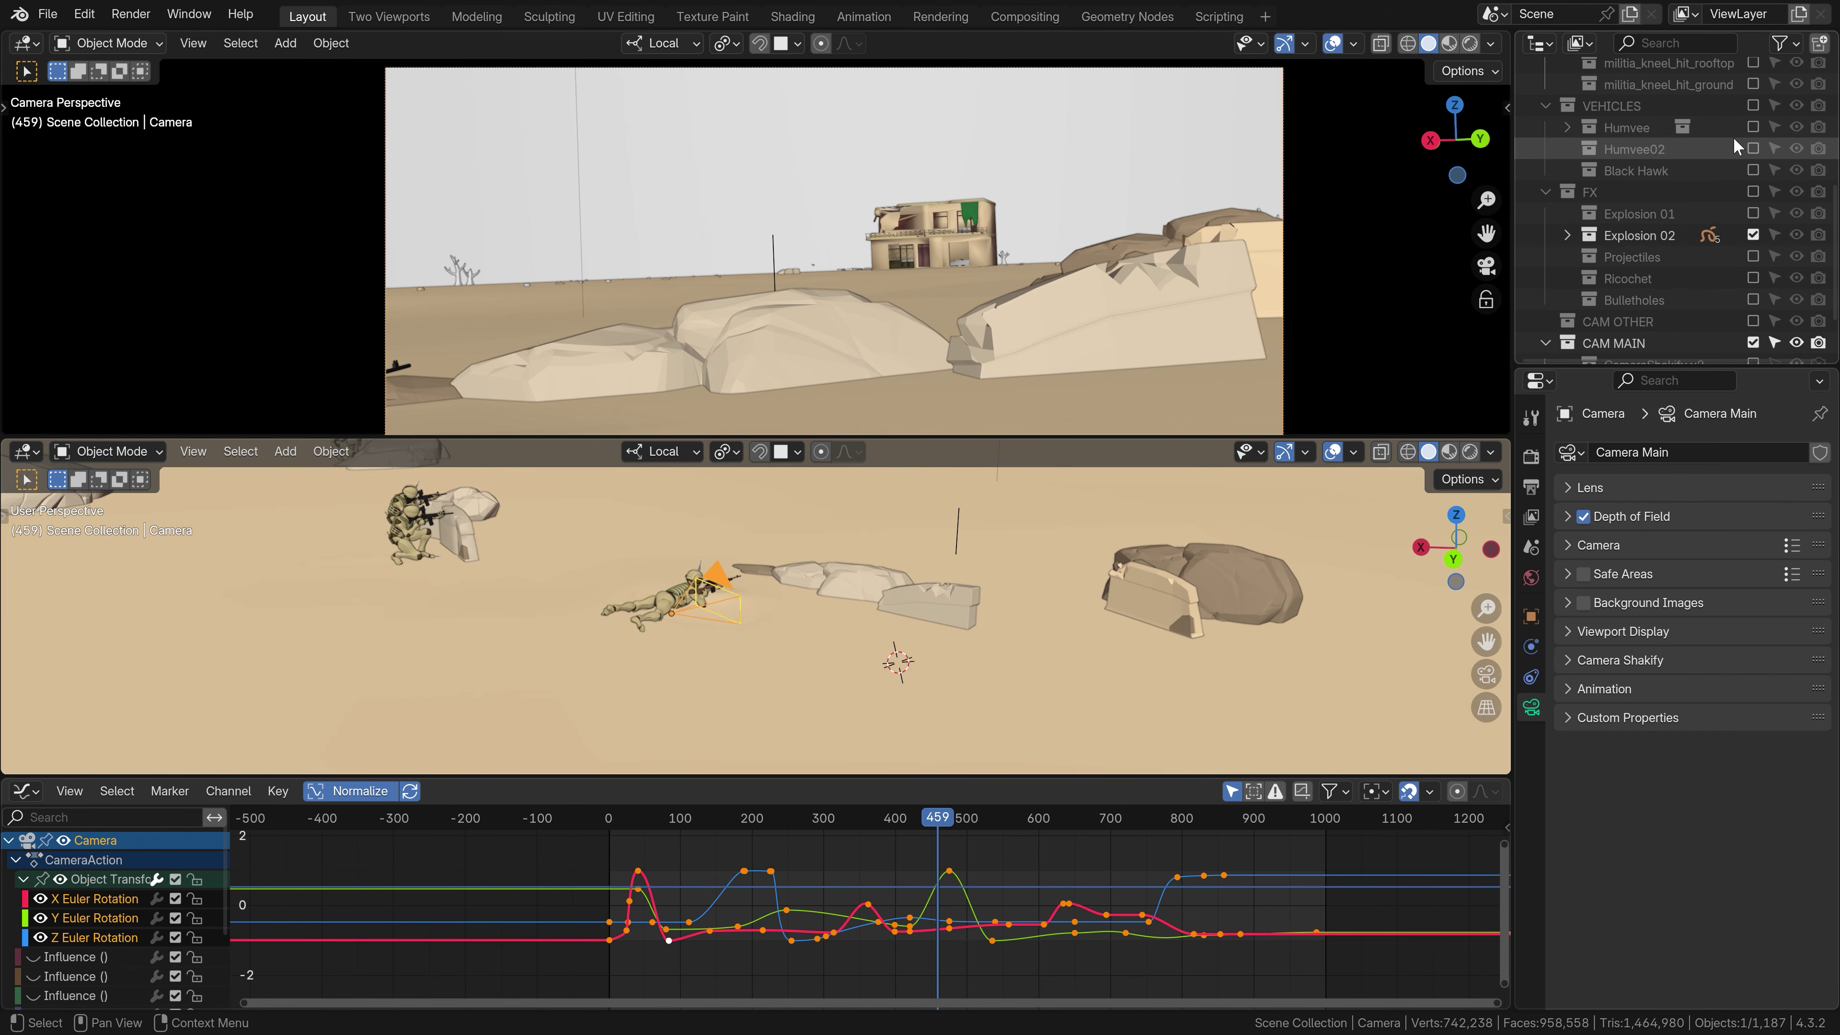
{"action": "left_click", "coordinate": [1753, 127]}
{"action": "left_click_drag", "start_coordinate": [847, 831], "coordinate": [925, 829]}
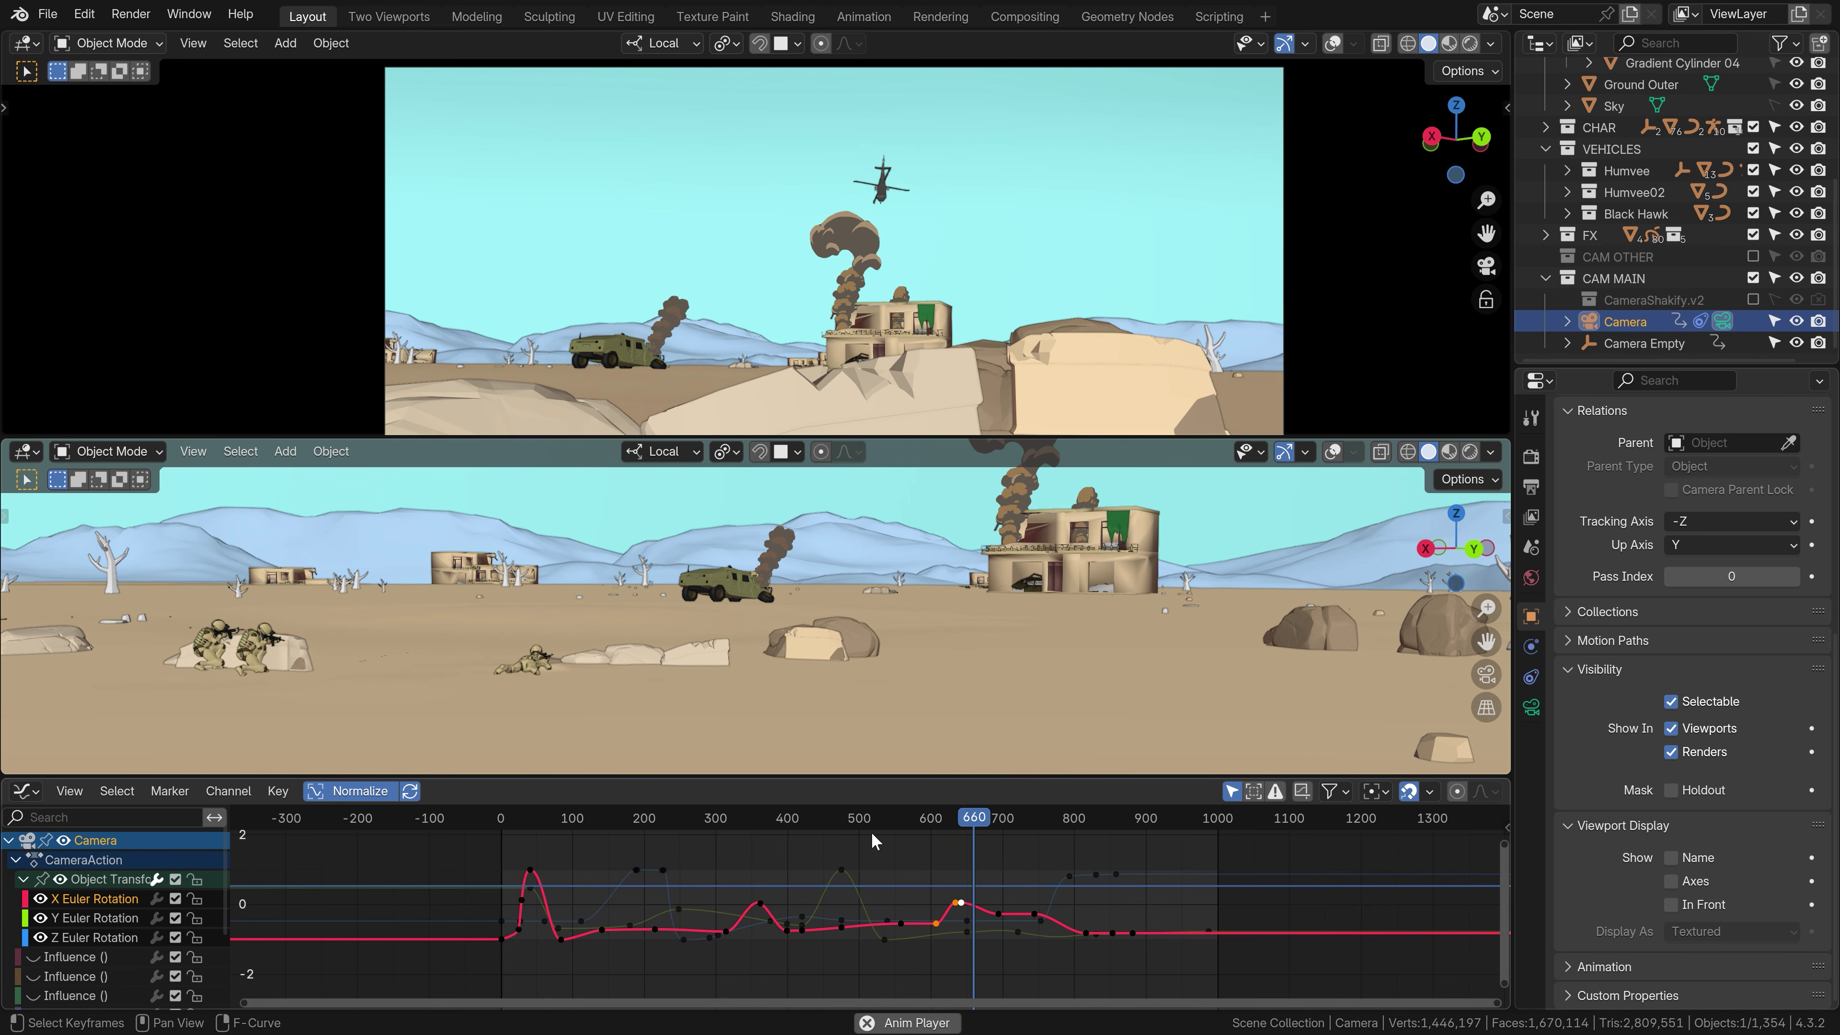
Shift the camera's three selected X Euler Rotation keyframes near frame 635 about 17 frames later and play back the result
{"action": "key", "text": "space"}
{"action": "scroll", "coordinate": [906, 848], "scroll_direction": "up", "scroll_amount": 5}
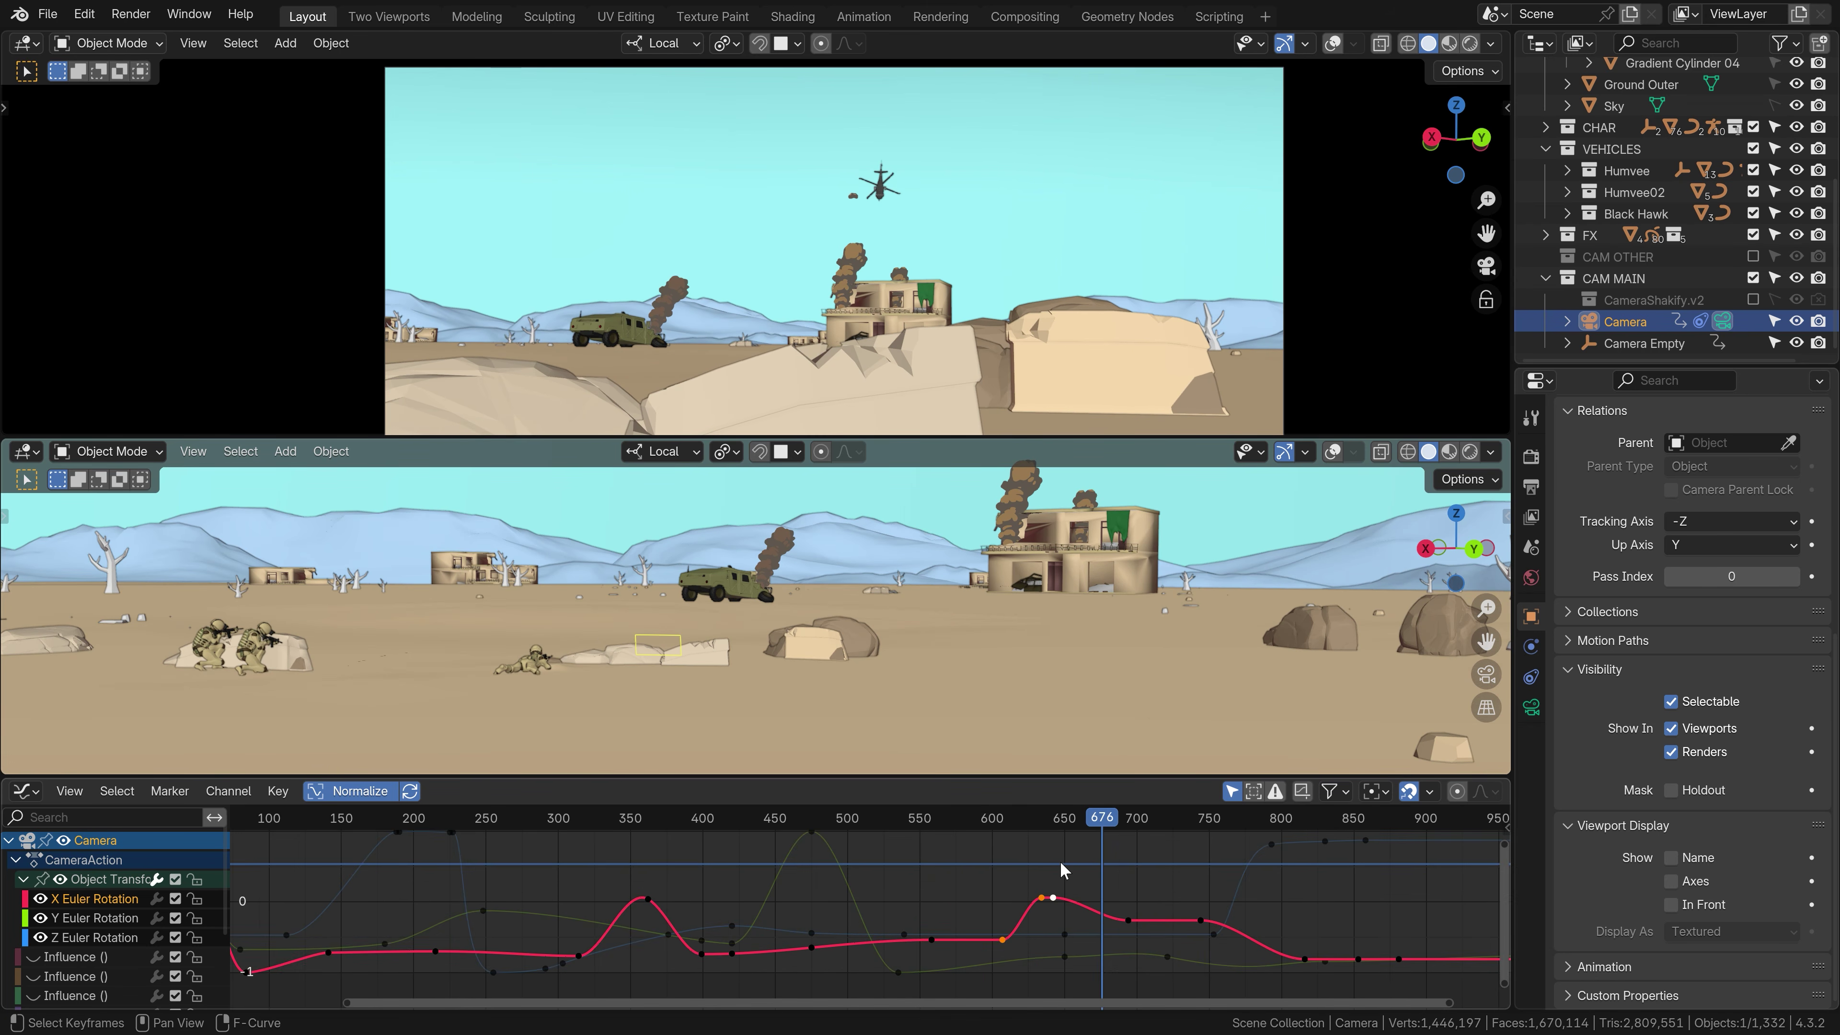
{"action": "key", "text": "g"}
{"action": "left_click", "coordinate": [979, 863]}
{"action": "left_click", "coordinate": [896, 817]}
{"action": "key", "text": "space"}
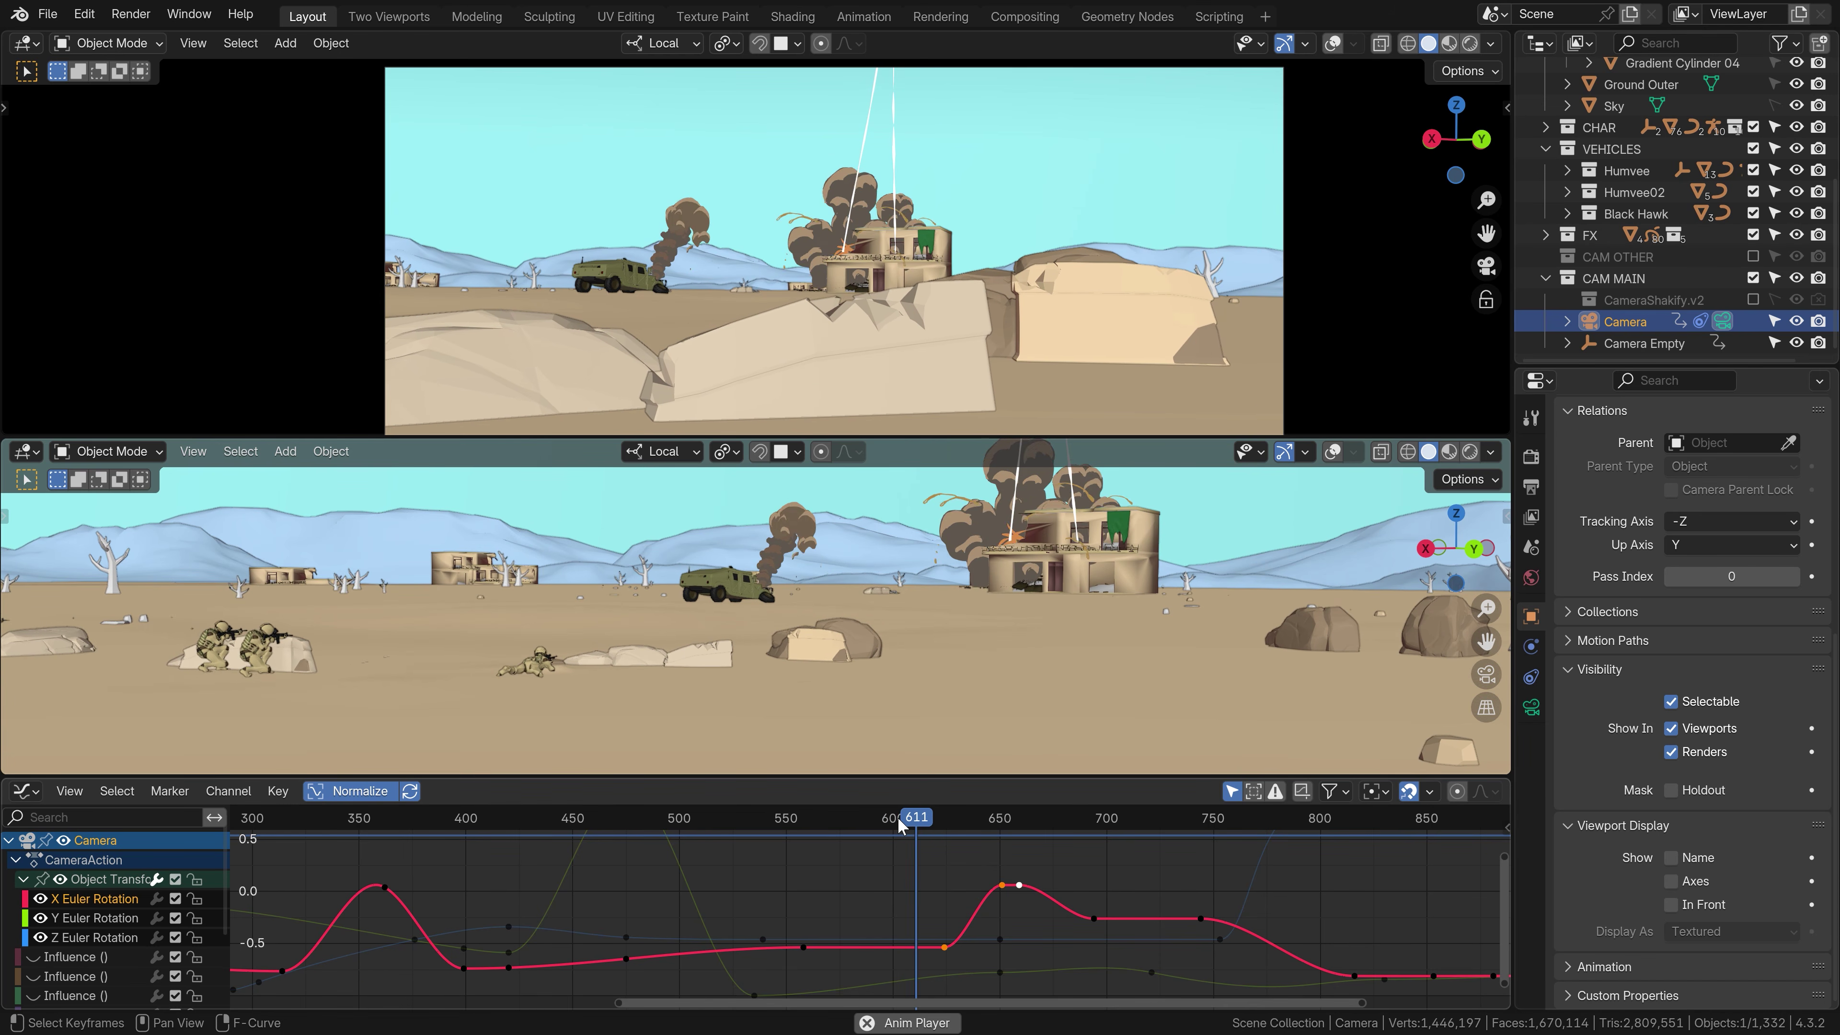
{"action": "left_click", "coordinate": [914, 854]}
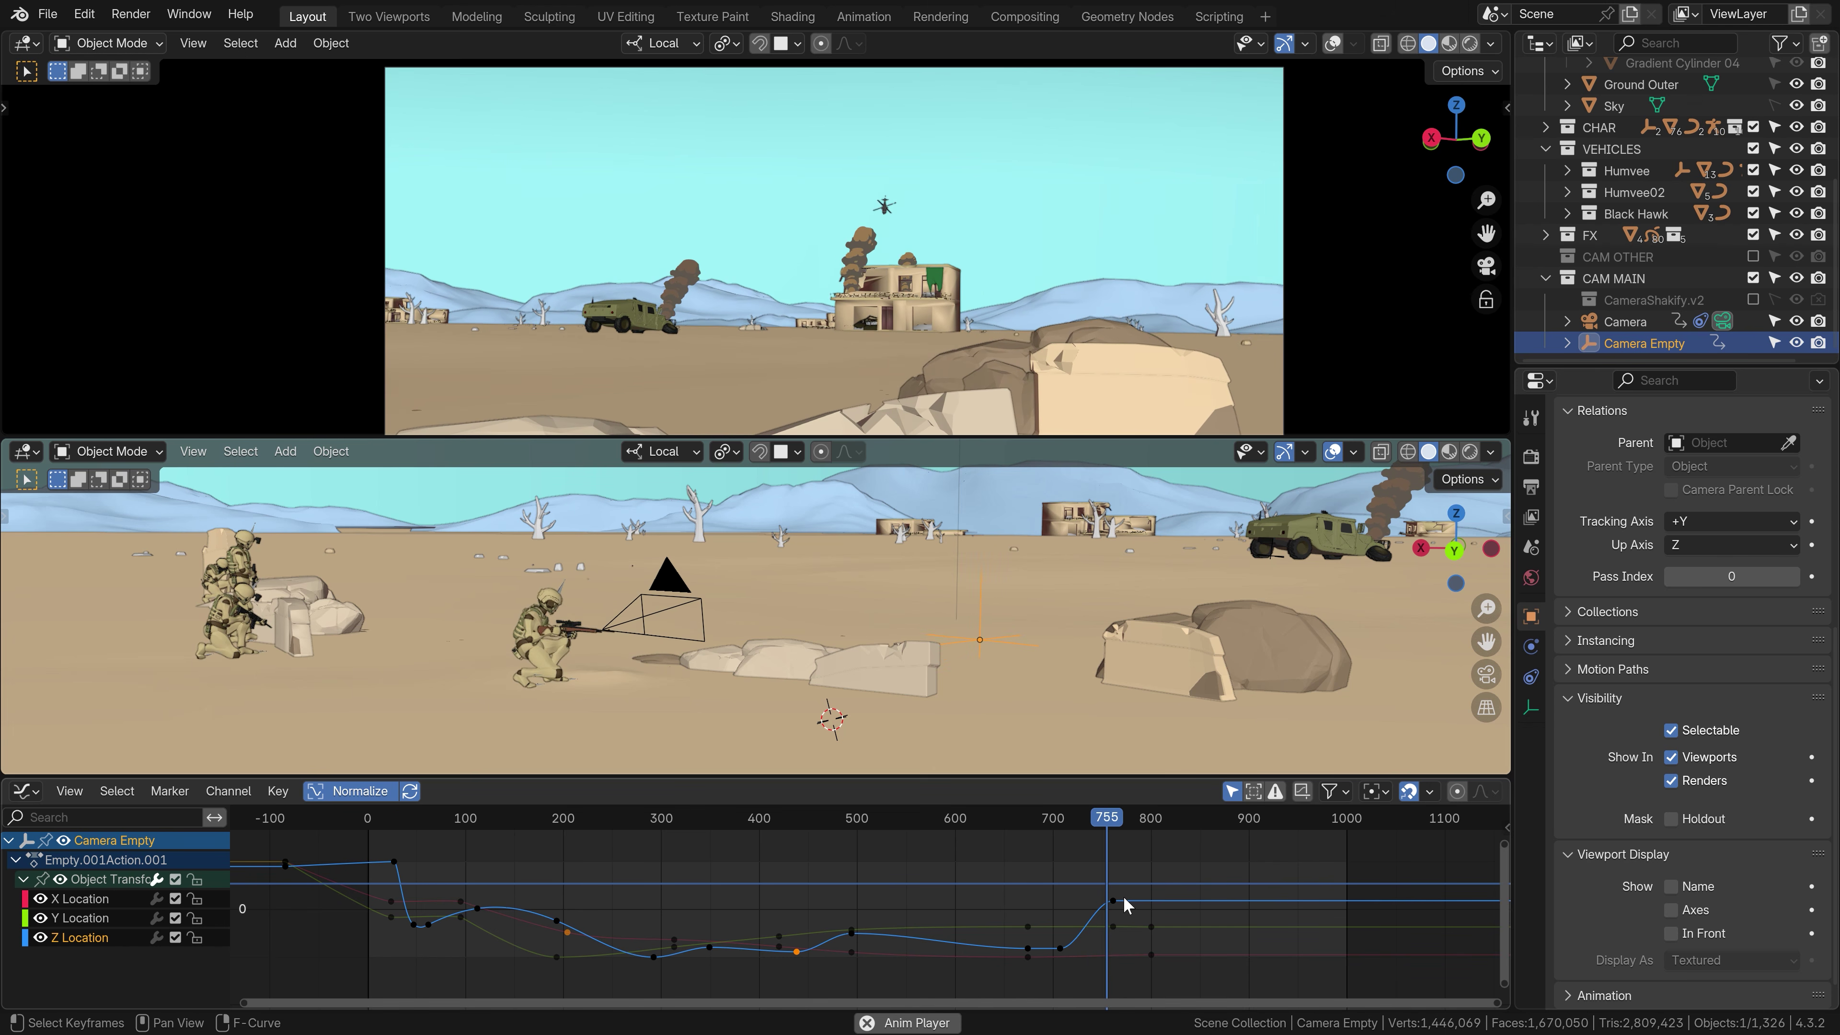
Examine the camera's Focal Length animation by scrubbing through the shot
{"action": "left_click", "coordinate": [566, 612]}
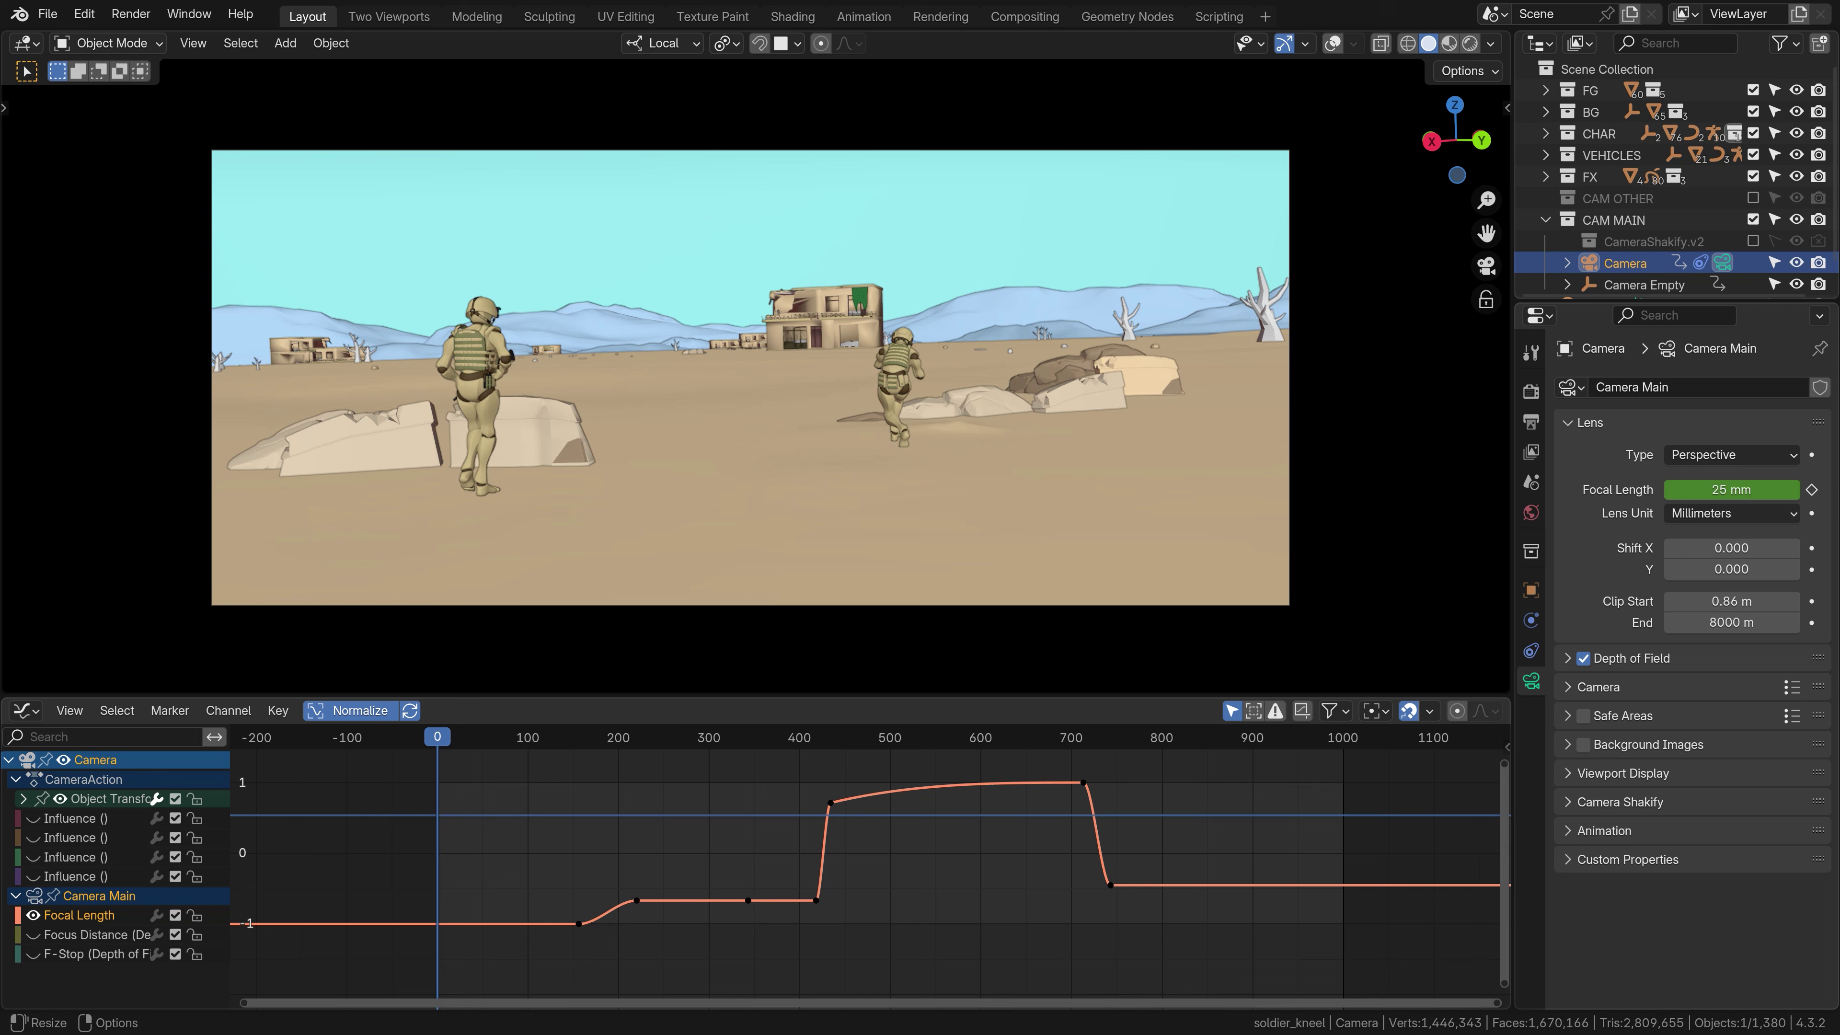
{"action": "mouse_move", "coordinate": [1730, 489]}
{"action": "left_mouse_down"}
{"action": "mouse_move", "coordinate": [1775, 489]}
{"action": "mouse_move", "coordinate": [1702, 489]}
{"action": "mouse_move", "coordinate": [1735, 489]}
{"action": "left_mouse_up"}
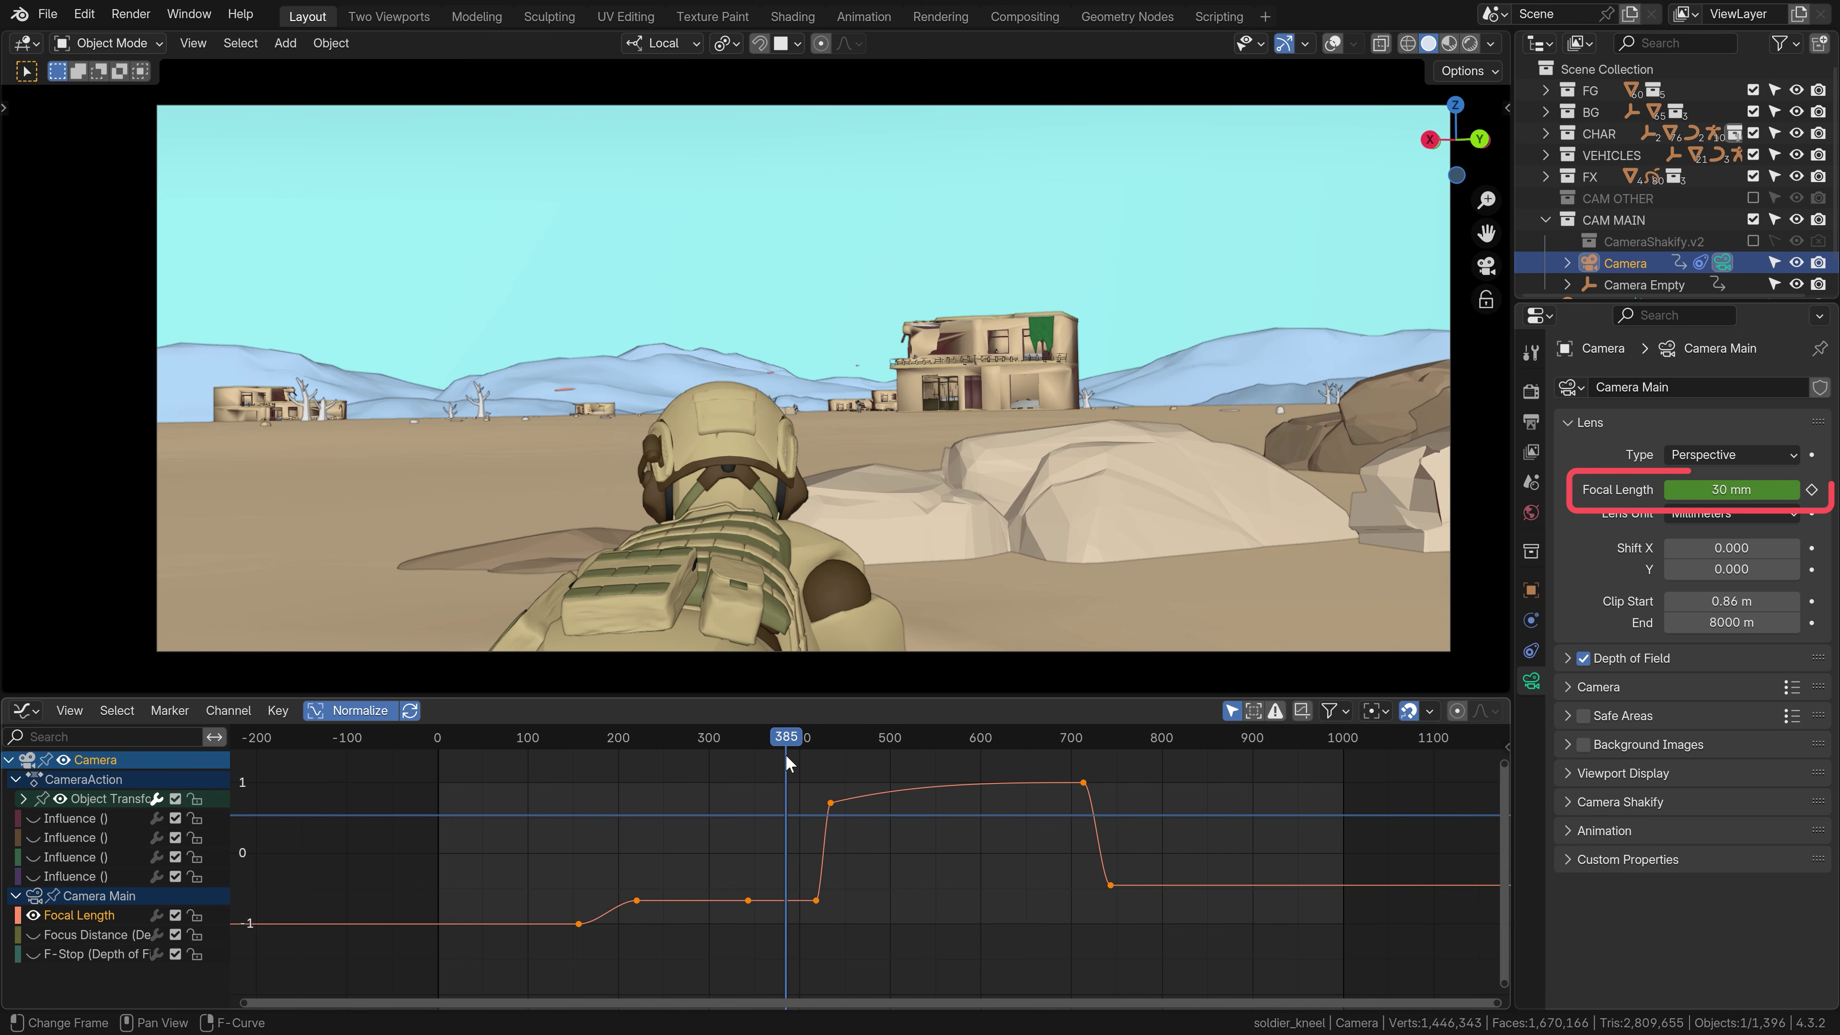
{"action": "left_click_drag", "start_coordinate": [786, 756], "coordinate": [1171, 743]}
Move the Focal Length keyframe near frame 743 along the value axis and scrub the timeline to check the zoom
{"action": "left_click_drag", "start_coordinate": [1092, 863], "coordinate": [1134, 907]}
{"action": "key", "text": "g"}
{"action": "key", "text": "y"}
{"action": "left_click", "coordinate": [1135, 911]}
{"action": "left_click_drag", "start_coordinate": [1029, 740], "coordinate": [970, 742]}
{"action": "left_click_drag", "start_coordinate": [716, 760], "coordinate": [1061, 808]}
{"action": "left_click_drag", "start_coordinate": [601, 753], "coordinate": [836, 752]}
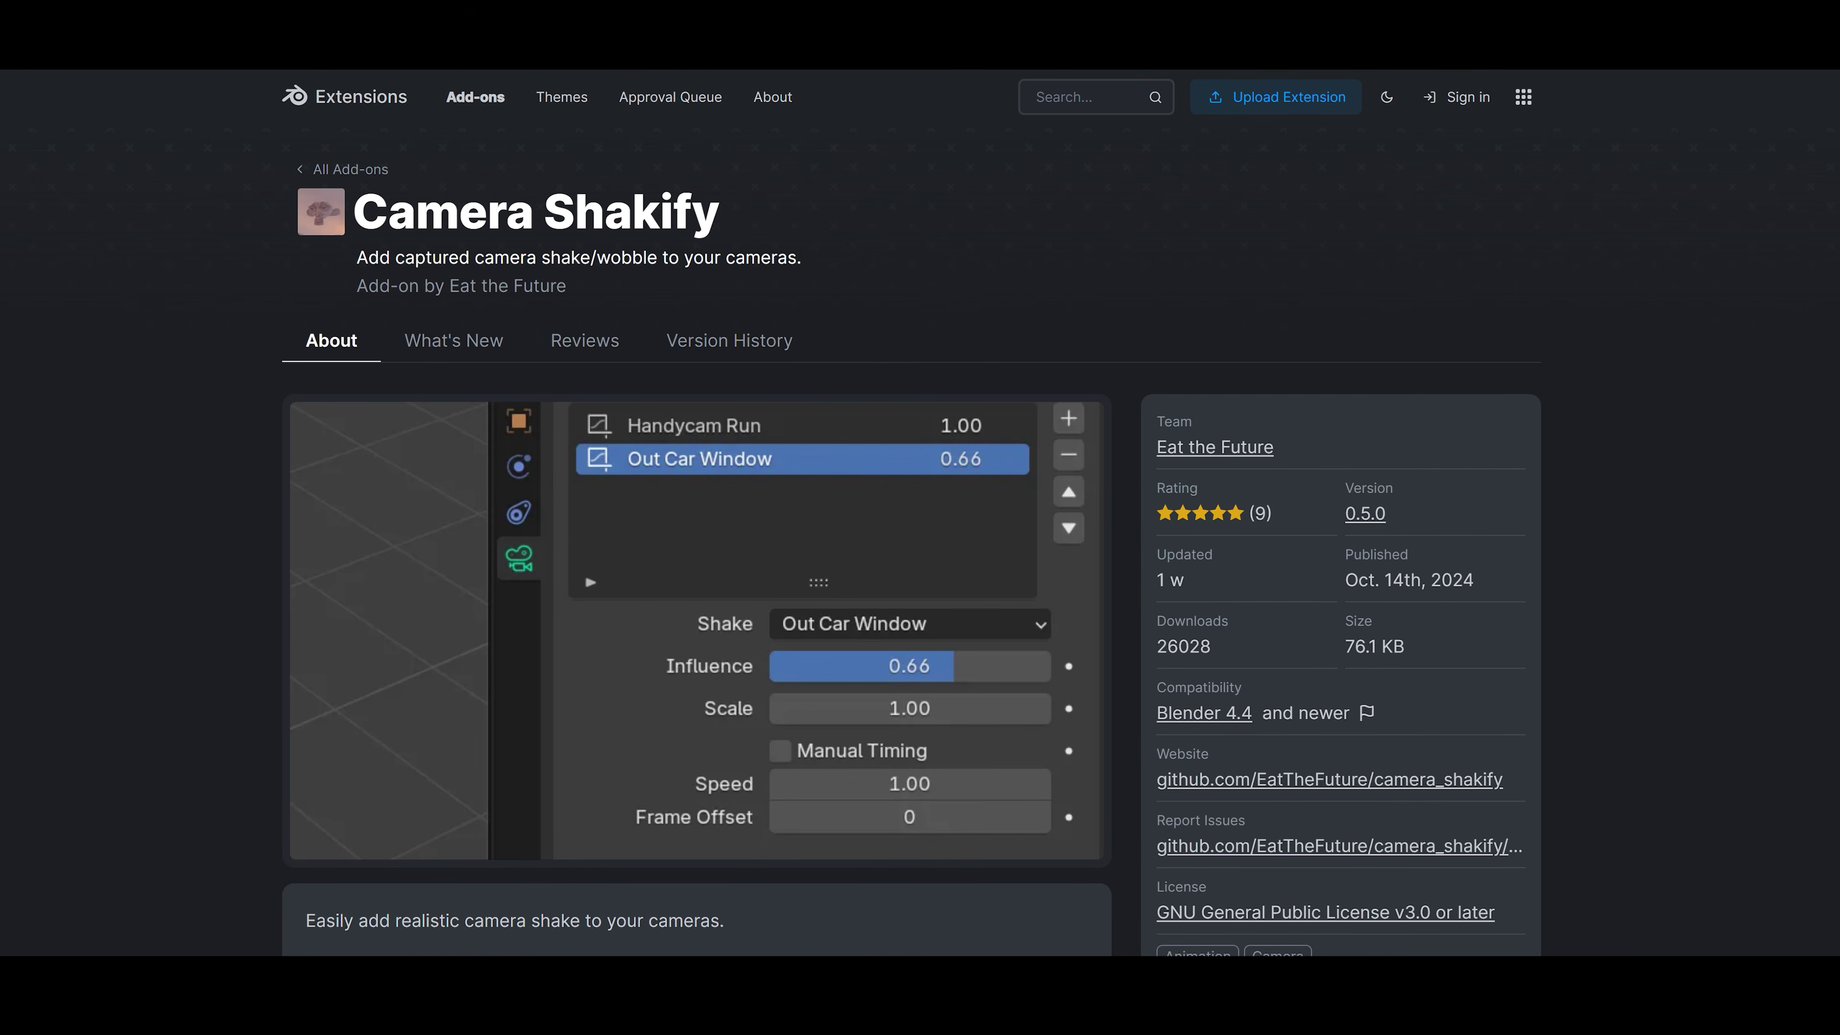
Switch to the Blender Extensions website and read the Camera Shakify add-on's description
{"action": "scroll", "coordinate": [920, 508], "scroll_direction": "down", "scroll_amount": 4}
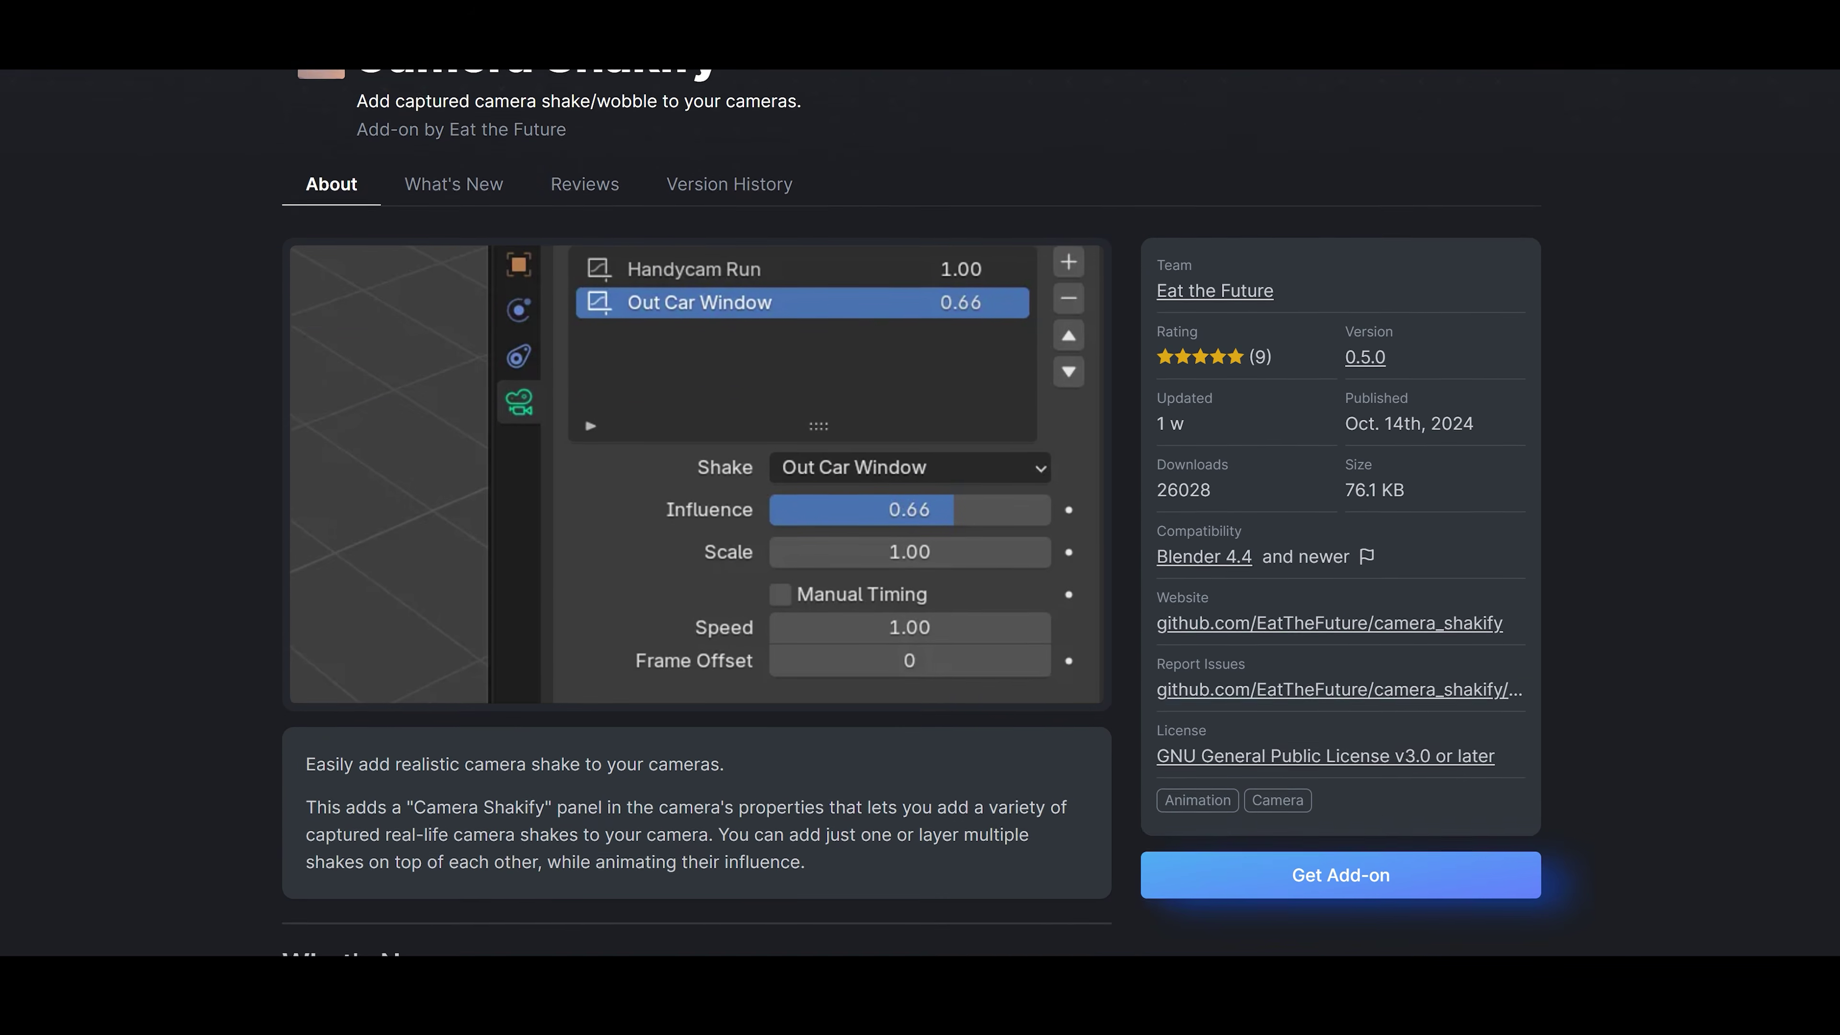
Read the rest of the Camera Shakify page, including the What's New notes
{"action": "scroll", "coordinate": [920, 507], "scroll_direction": "down", "scroll_amount": 5}
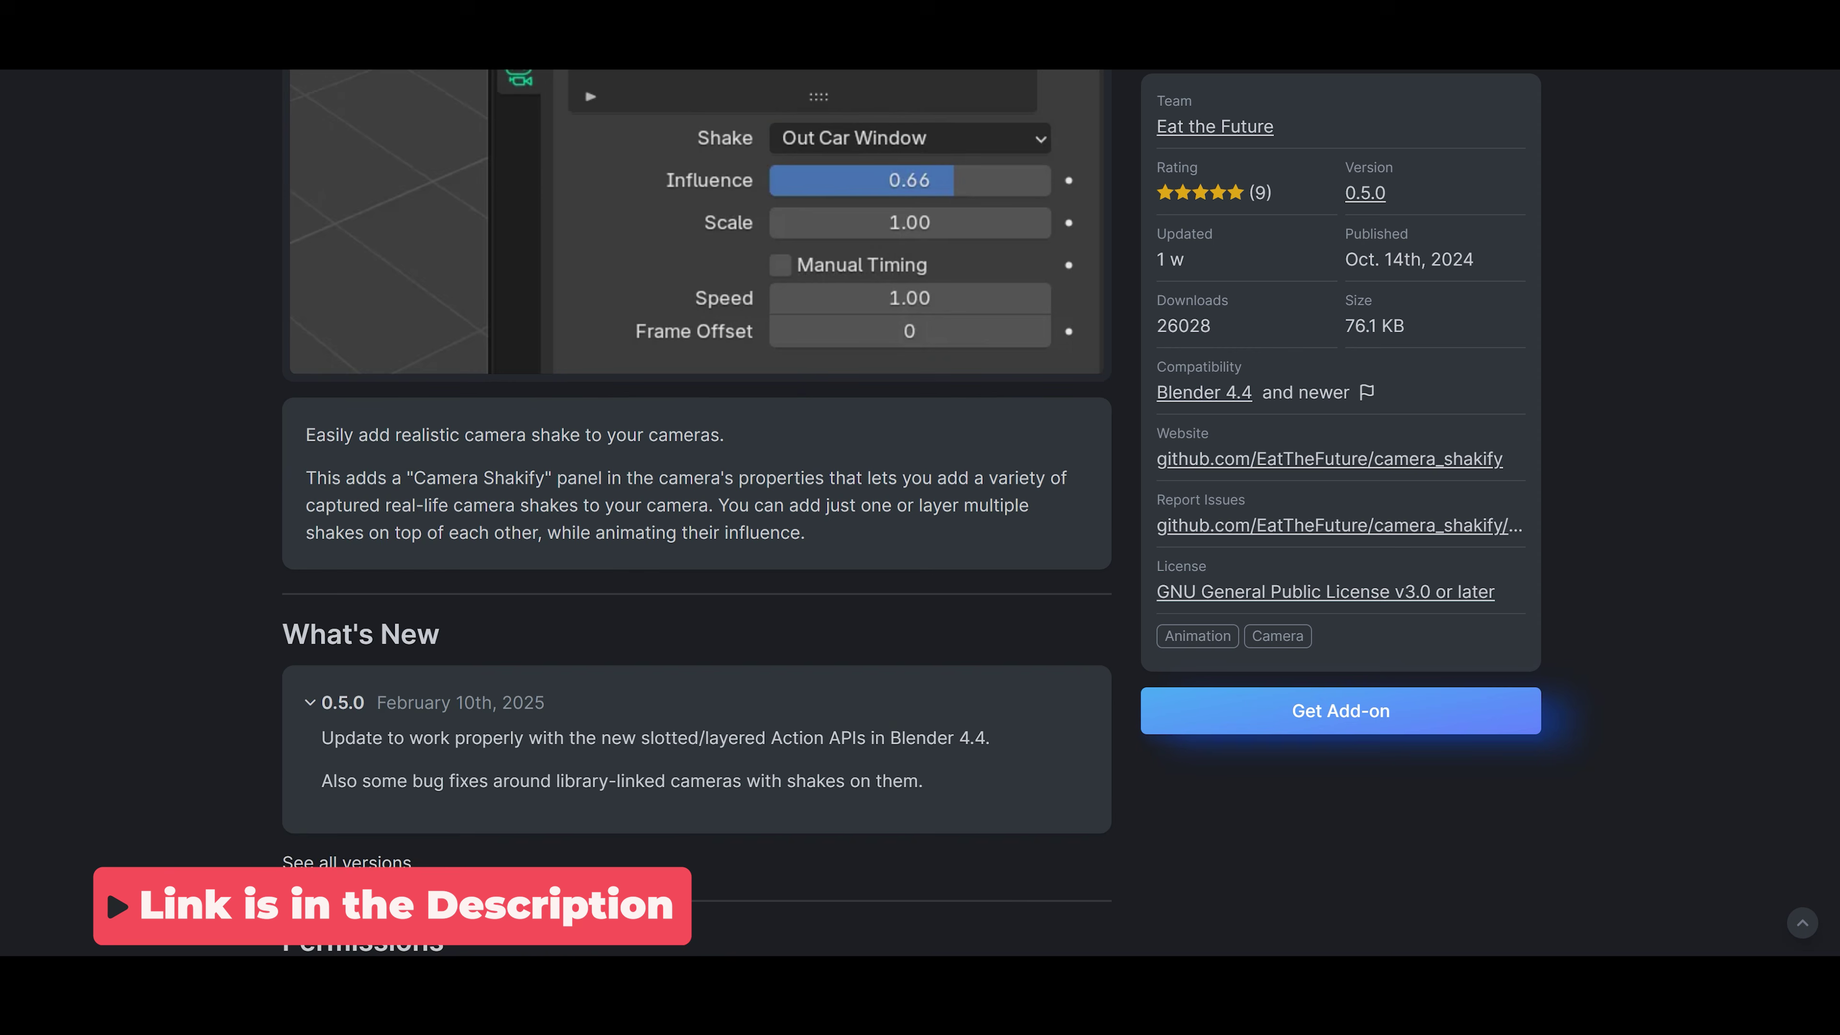
{"action": "scroll", "coordinate": [919, 507], "scroll_direction": "up", "scroll_amount": 9}
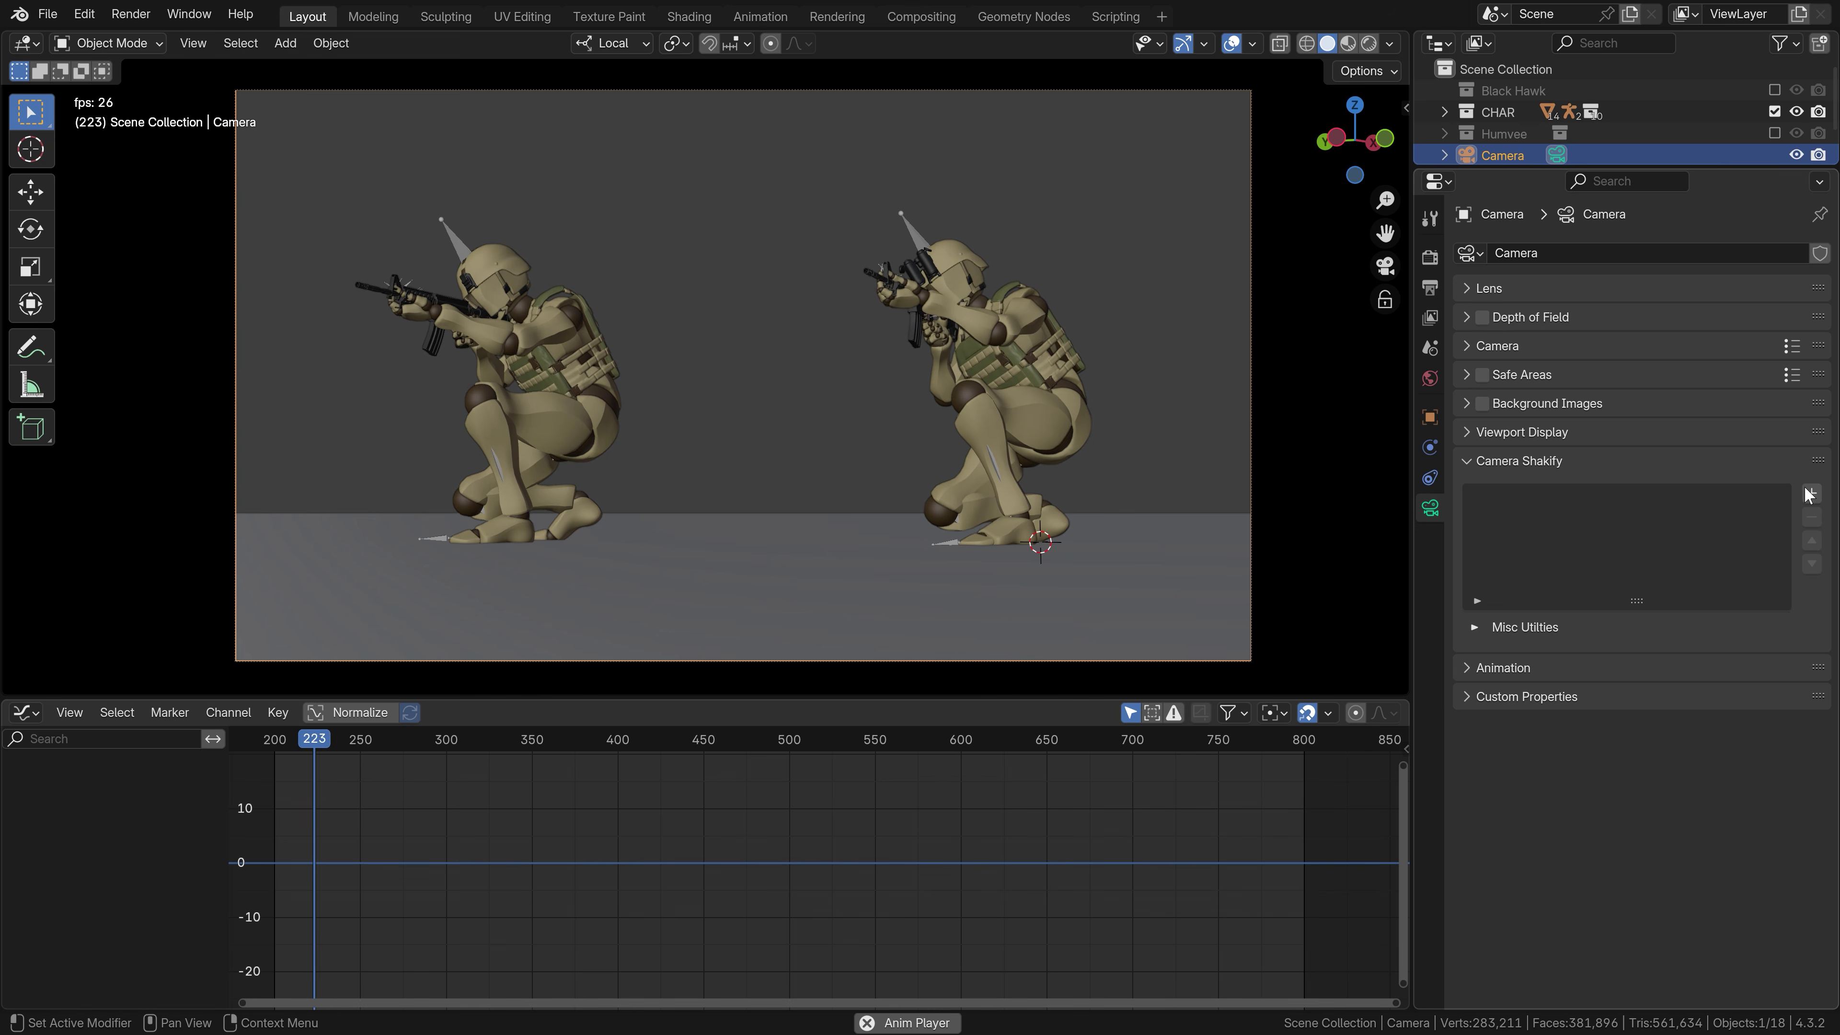
Add a Camera Shakify shake to the camera, try The Wedding preset, and set the shake to Out Car Window
{"action": "left_click", "coordinate": [1810, 495]}
{"action": "left_click", "coordinate": [1711, 625]}
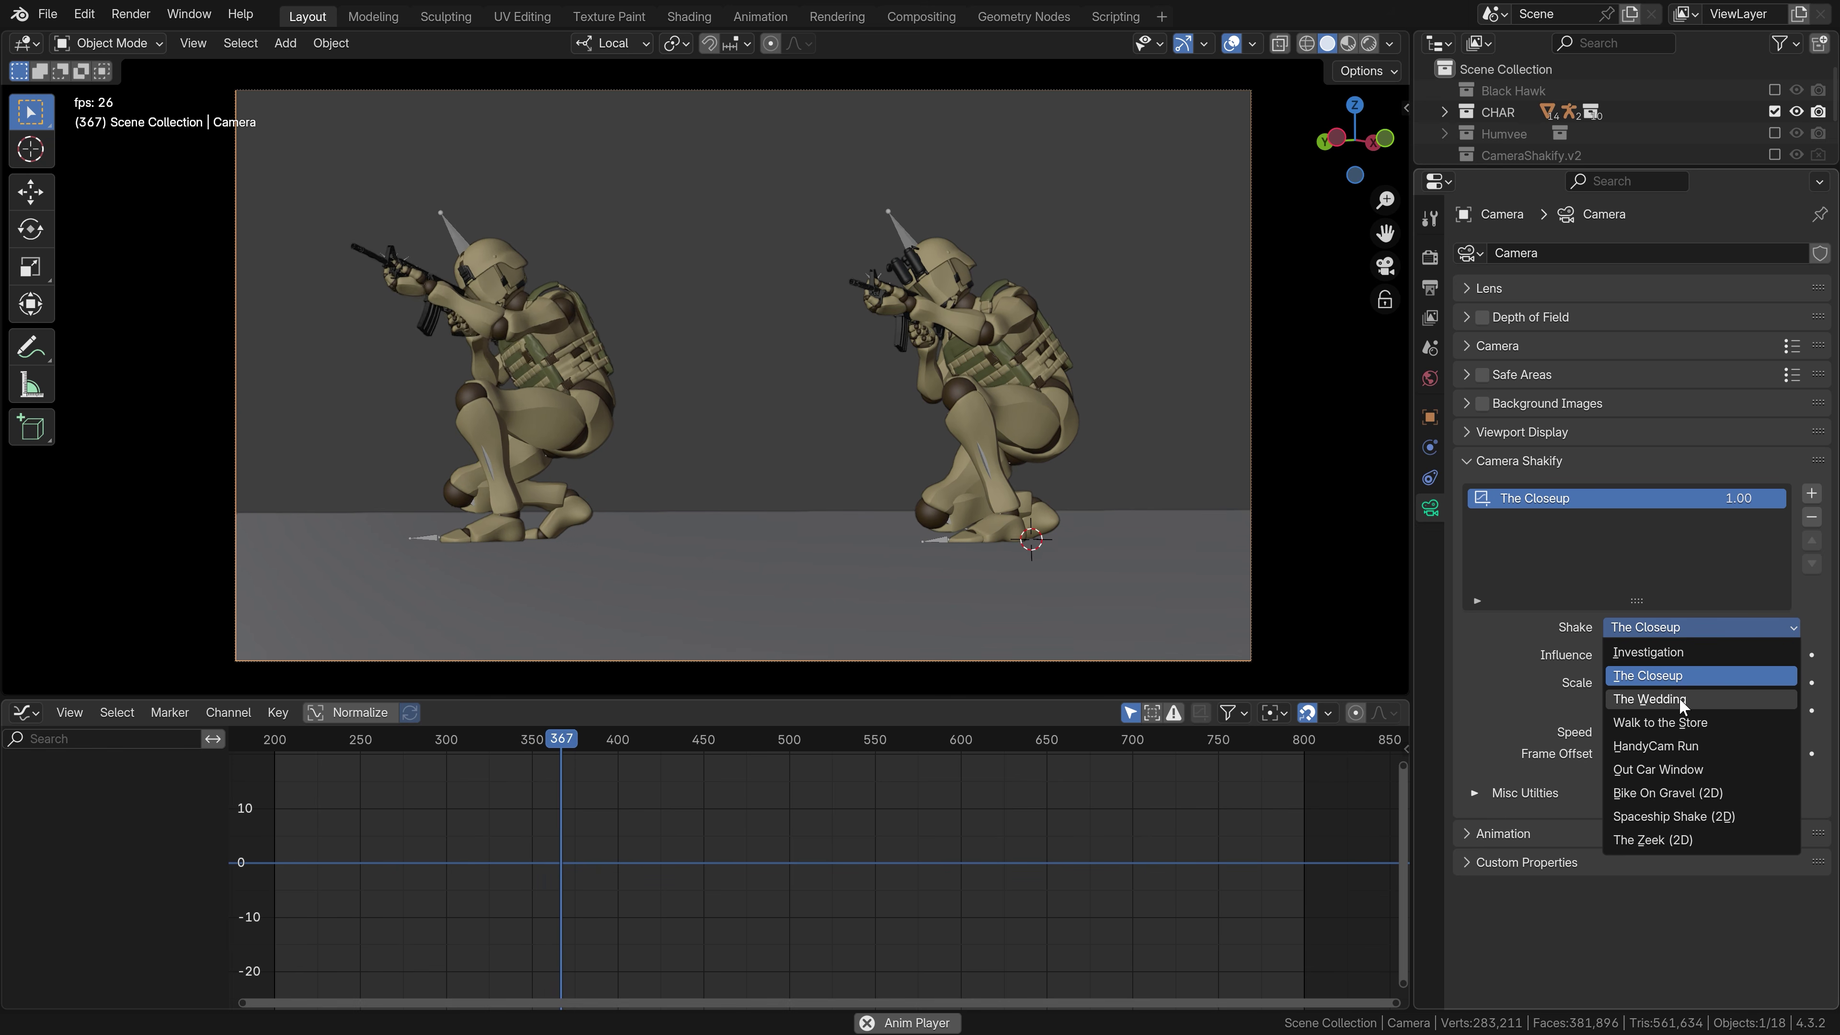
{"action": "left_click", "coordinate": [1679, 703]}
{"action": "left_click", "coordinate": [1699, 628]}
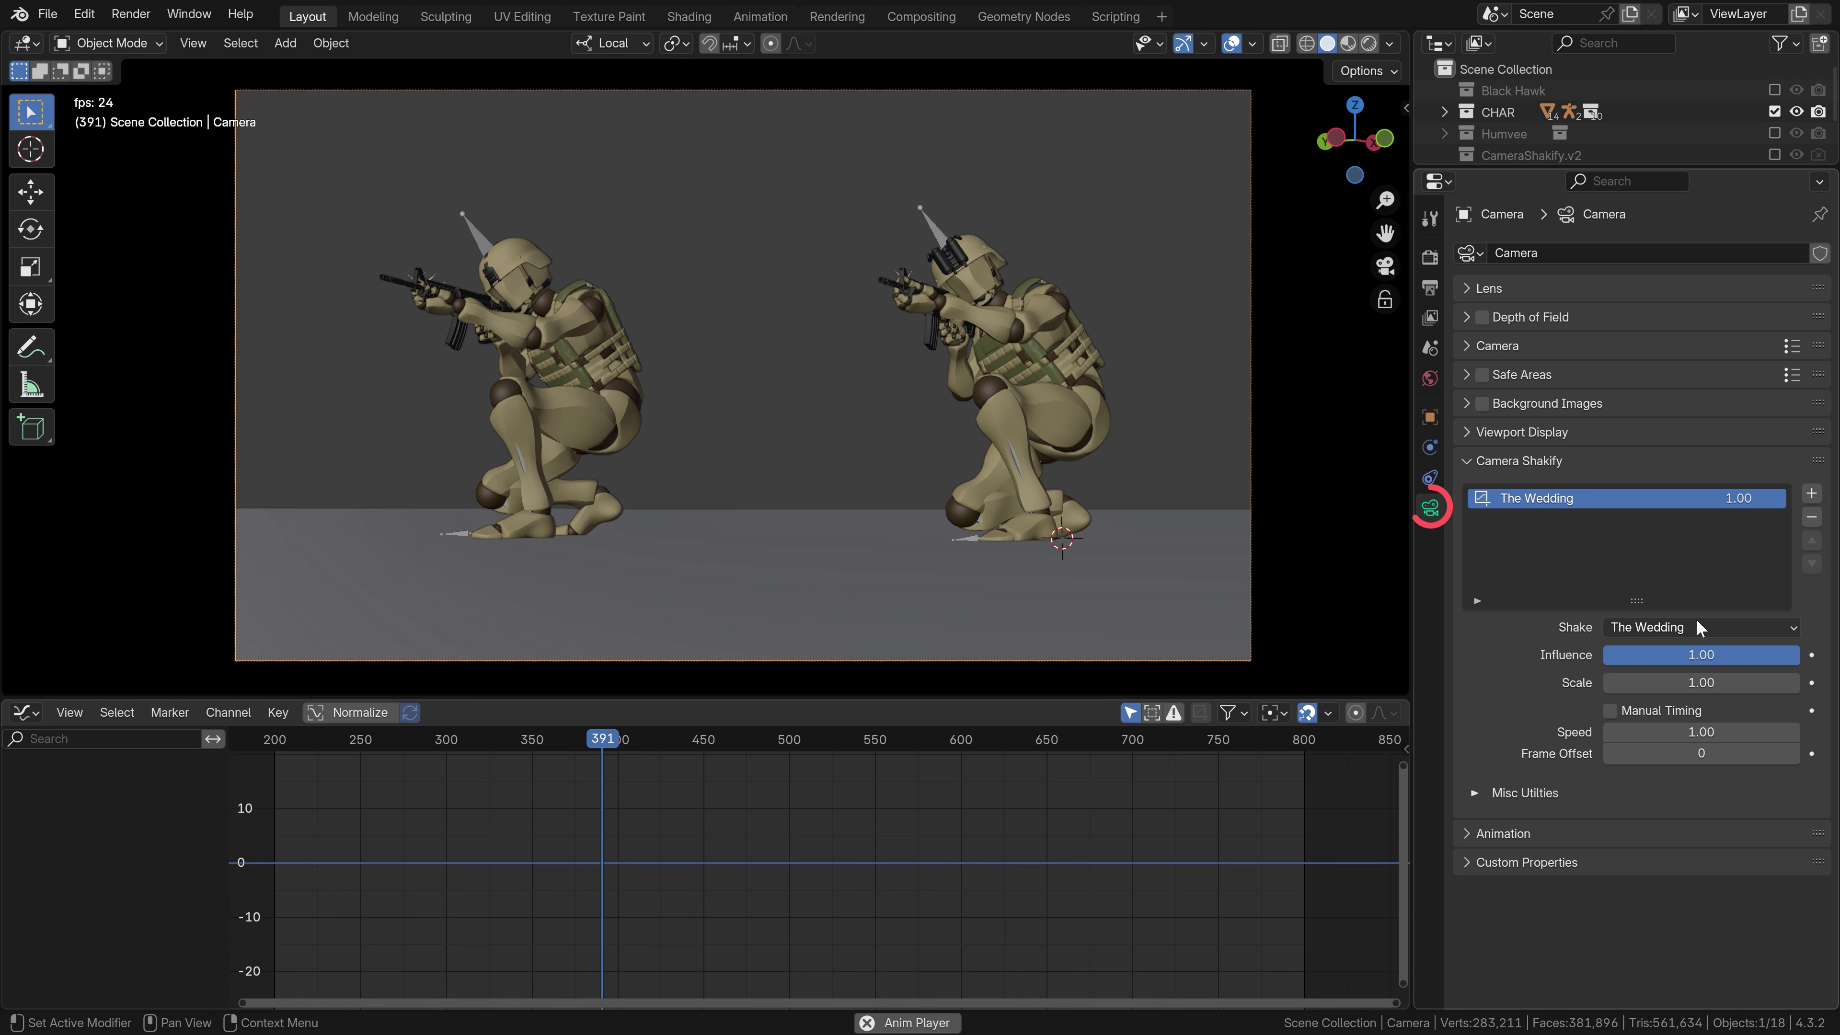
{"action": "left_click", "coordinate": [1696, 627]}
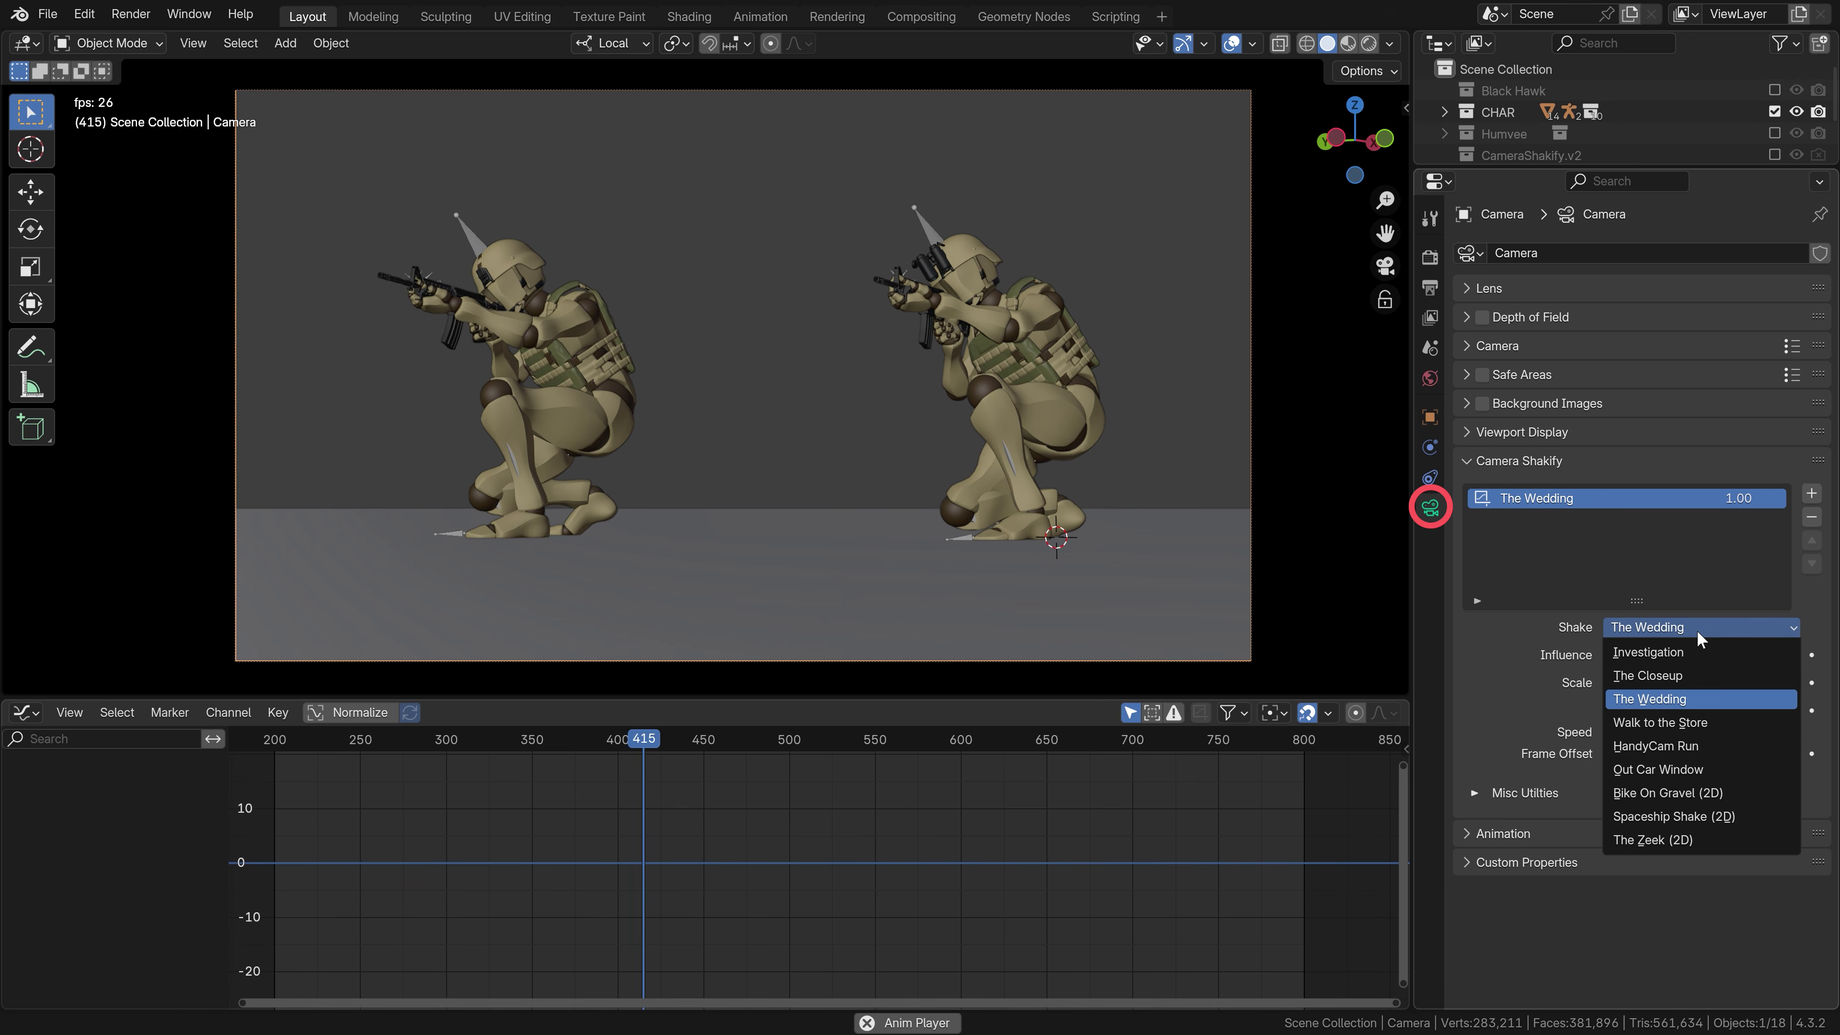
{"action": "left_click", "coordinate": [1684, 767]}
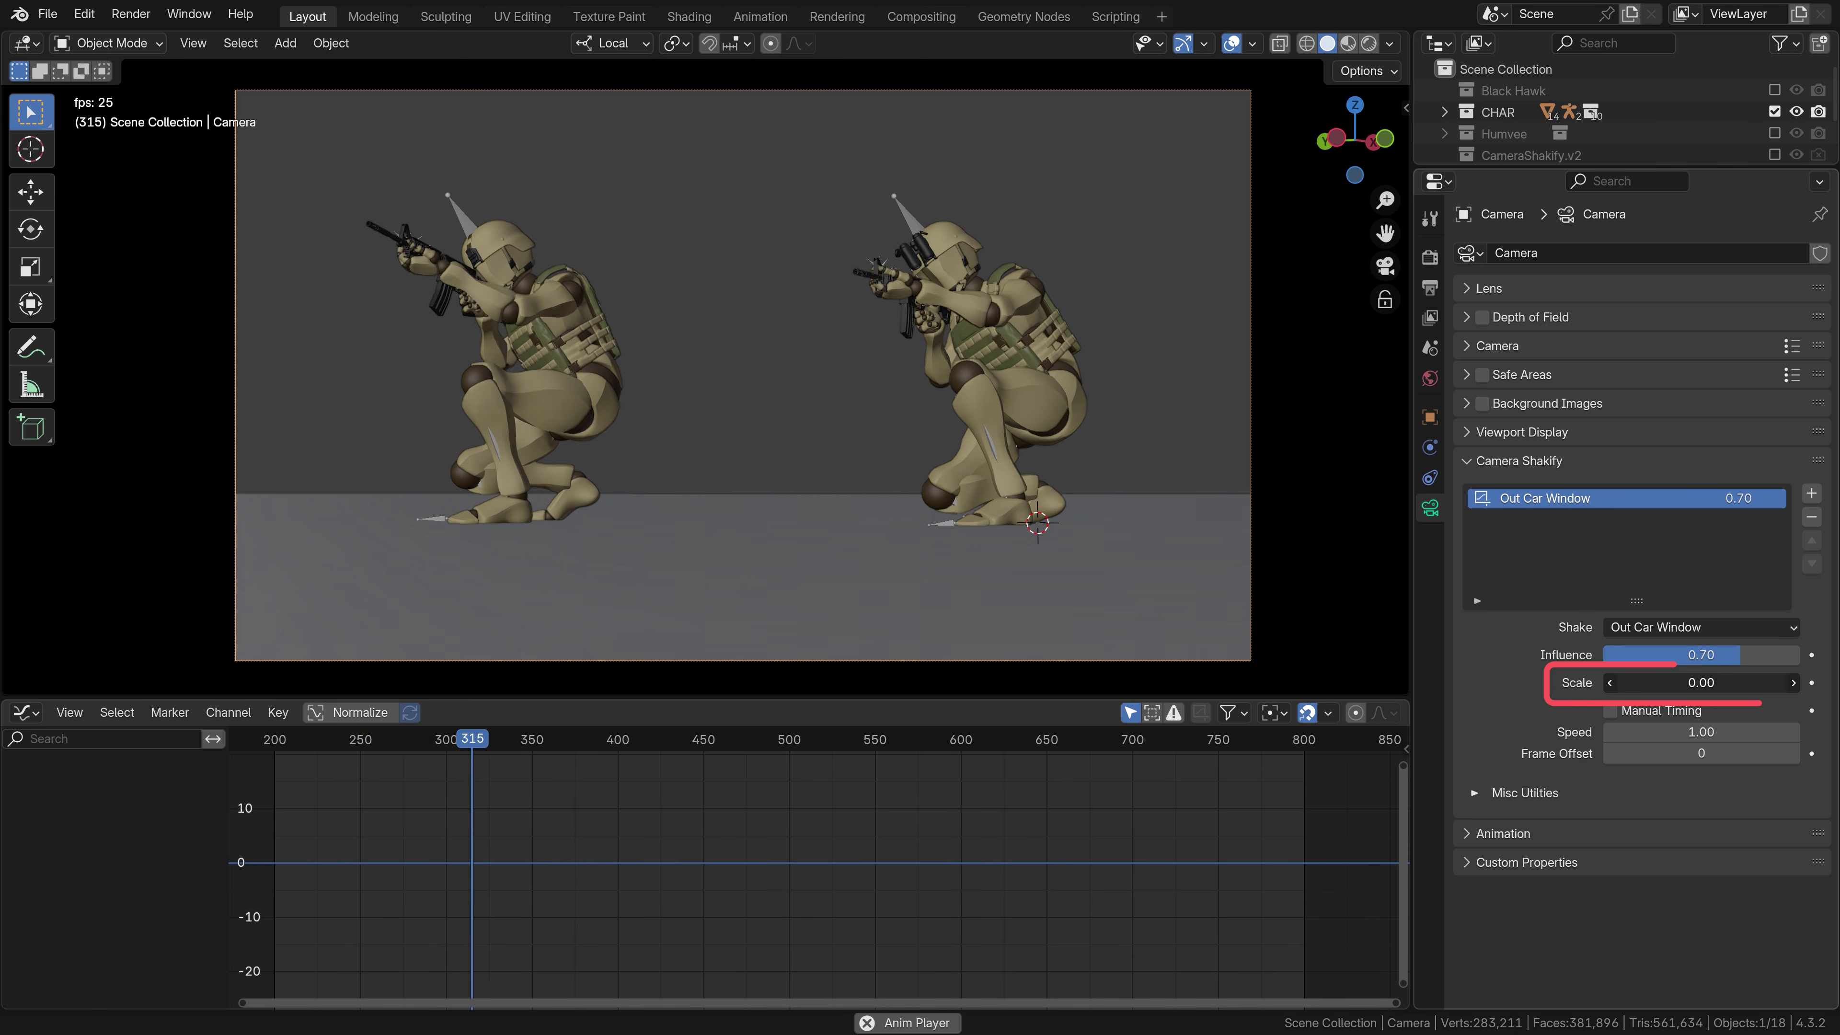
Increase the Out Car Window shake's Speed and raise the Influence of the Spaceship Shake 2D layer
{"action": "left_click_drag", "start_coordinate": [1729, 732], "coordinate": [1779, 732]}
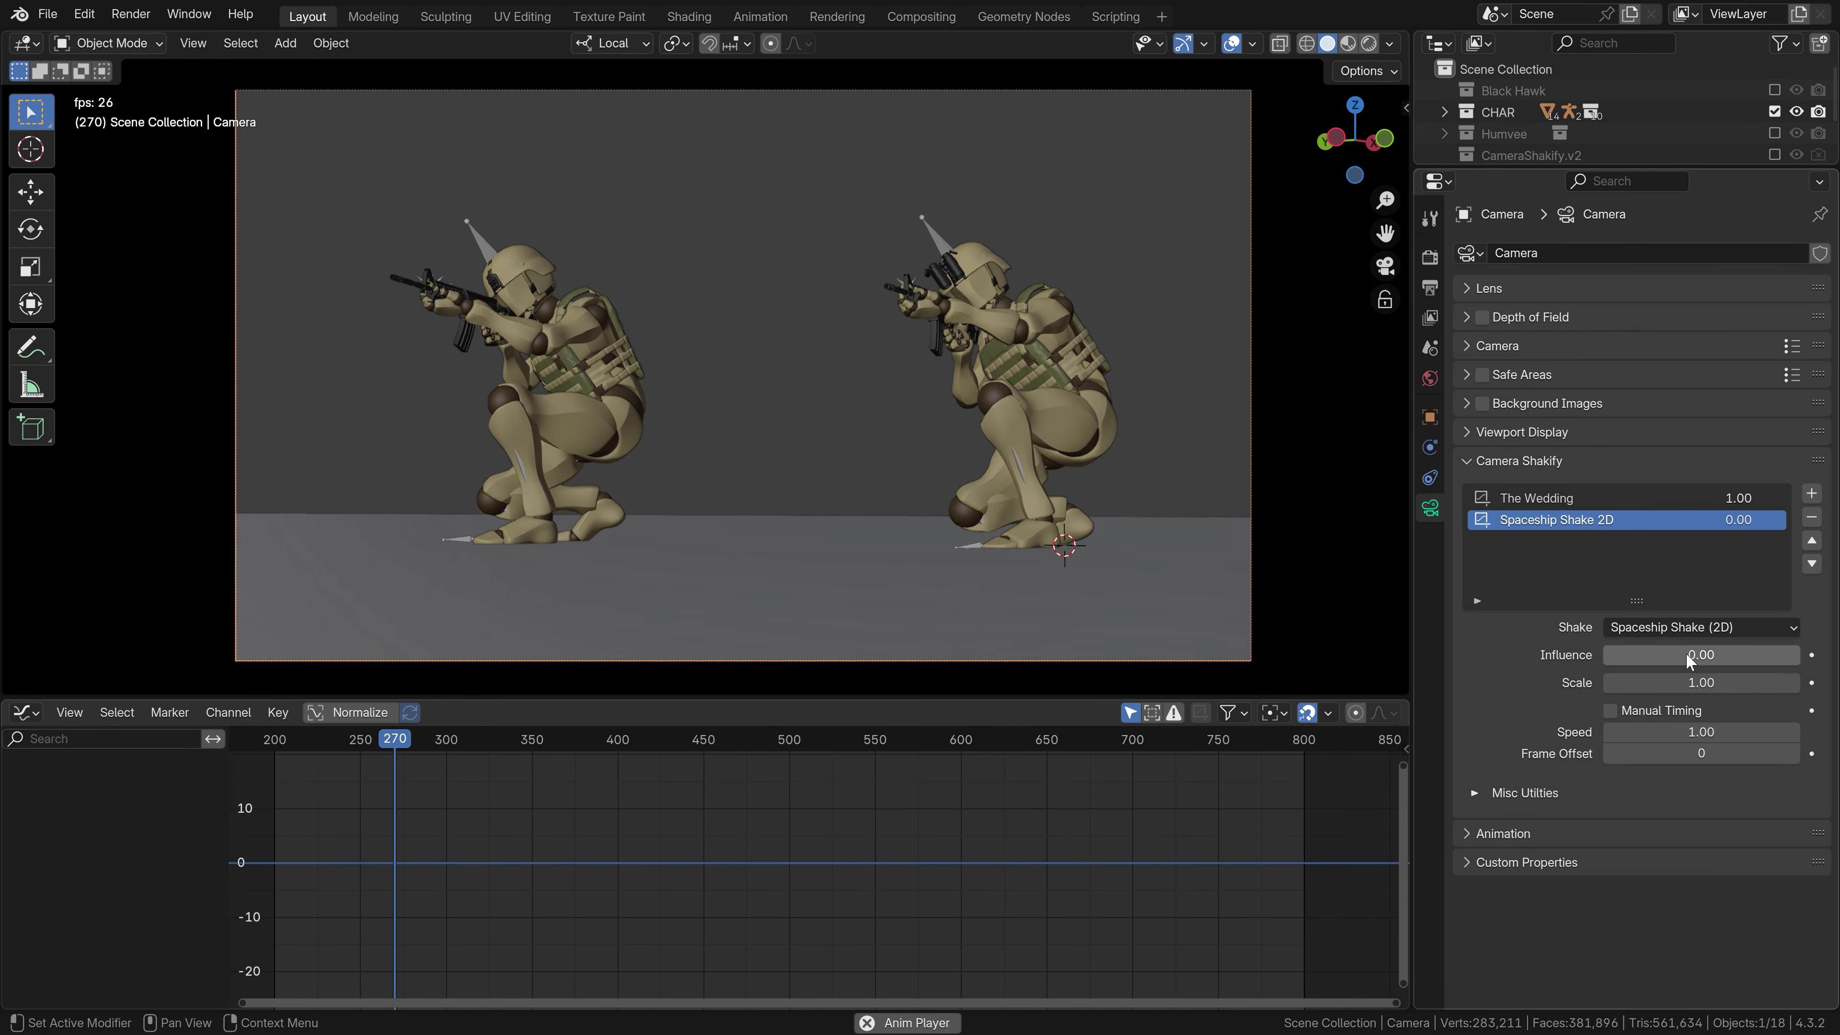
{"action": "left_click_drag", "start_coordinate": [1685, 653], "coordinate": [1752, 653]}
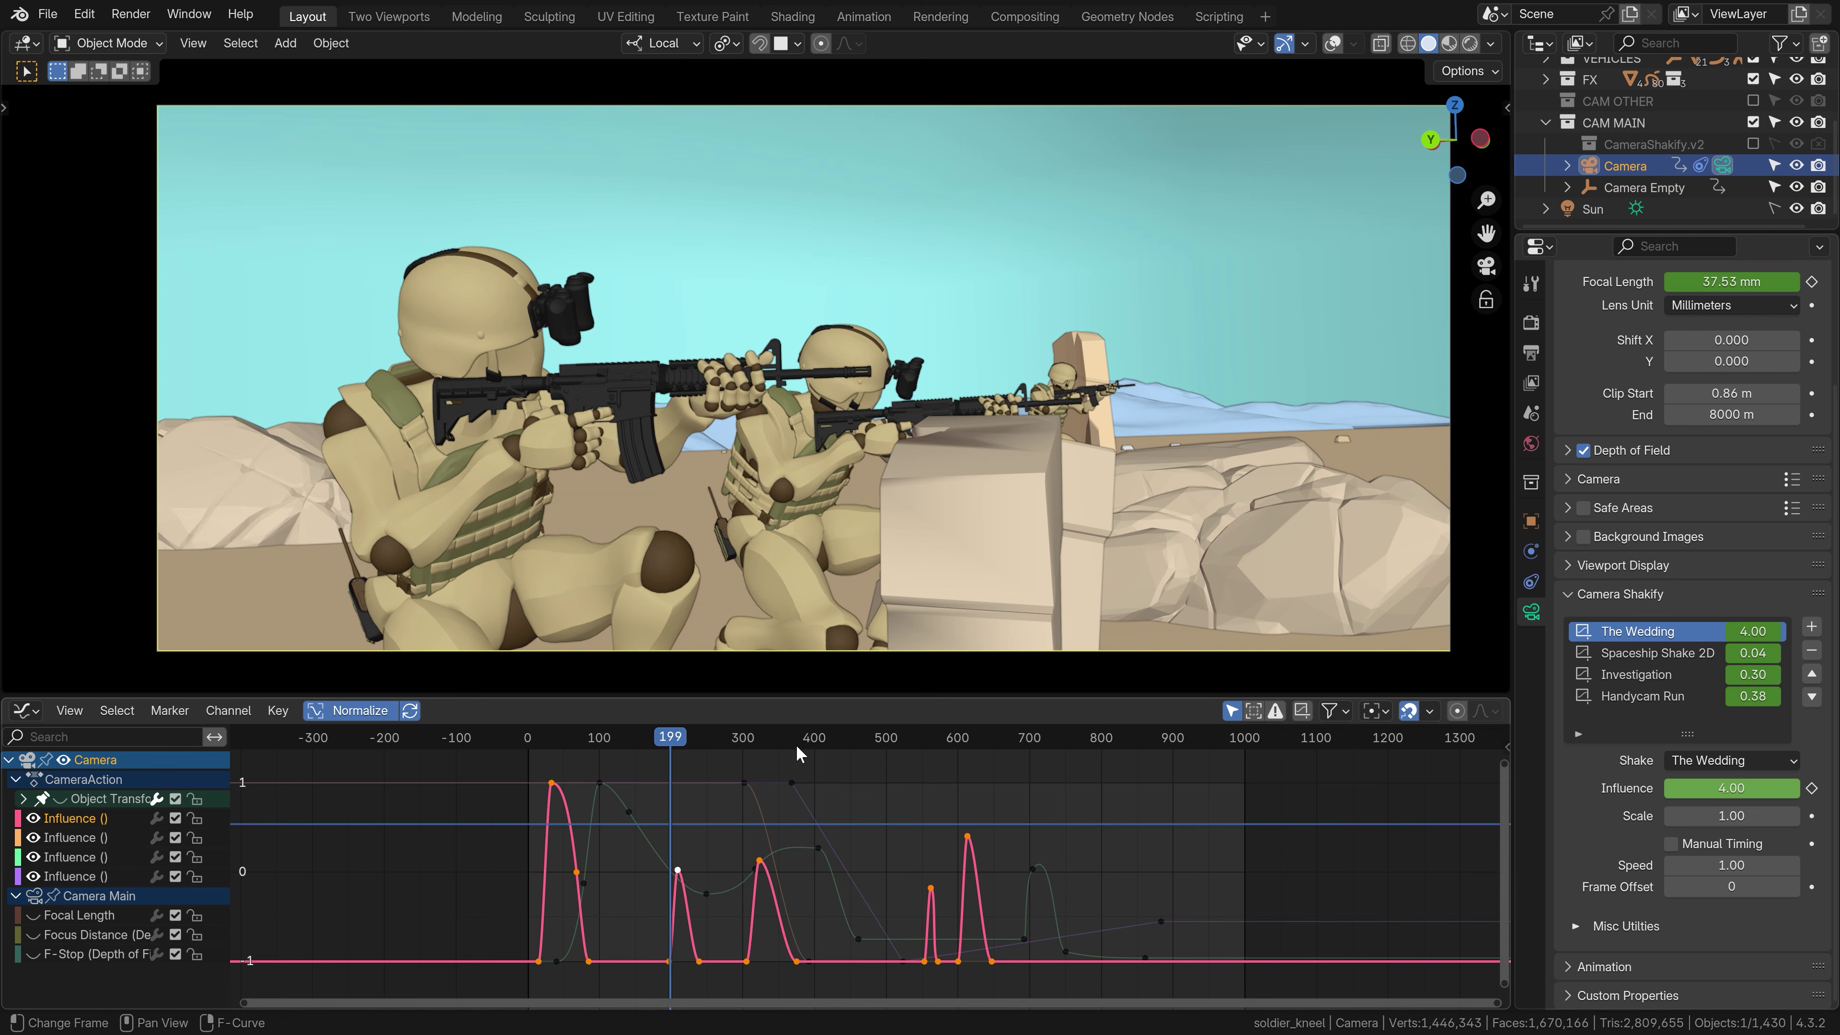
Play back the battle shot and examine the settings of the Investigation, Spaceship Shake 2D and Handycam Run shake layers
{"action": "key", "text": "space"}
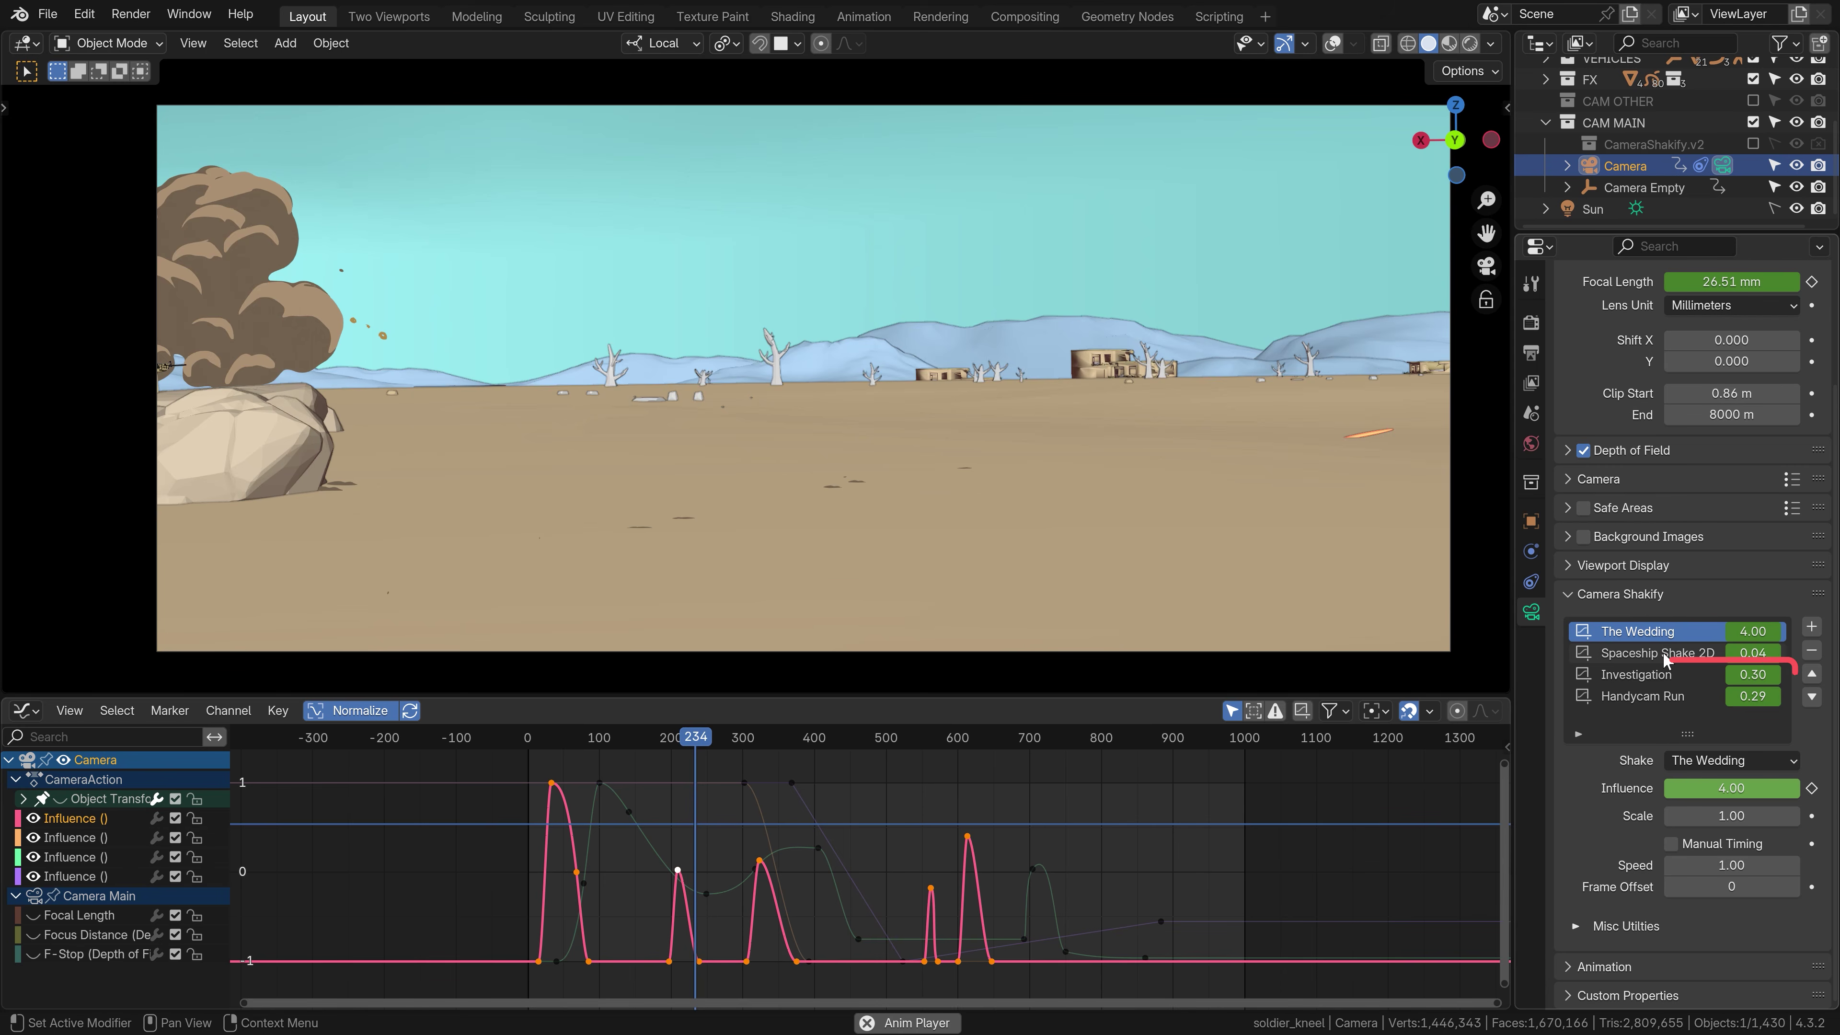
{"action": "left_click", "coordinate": [1661, 674]}
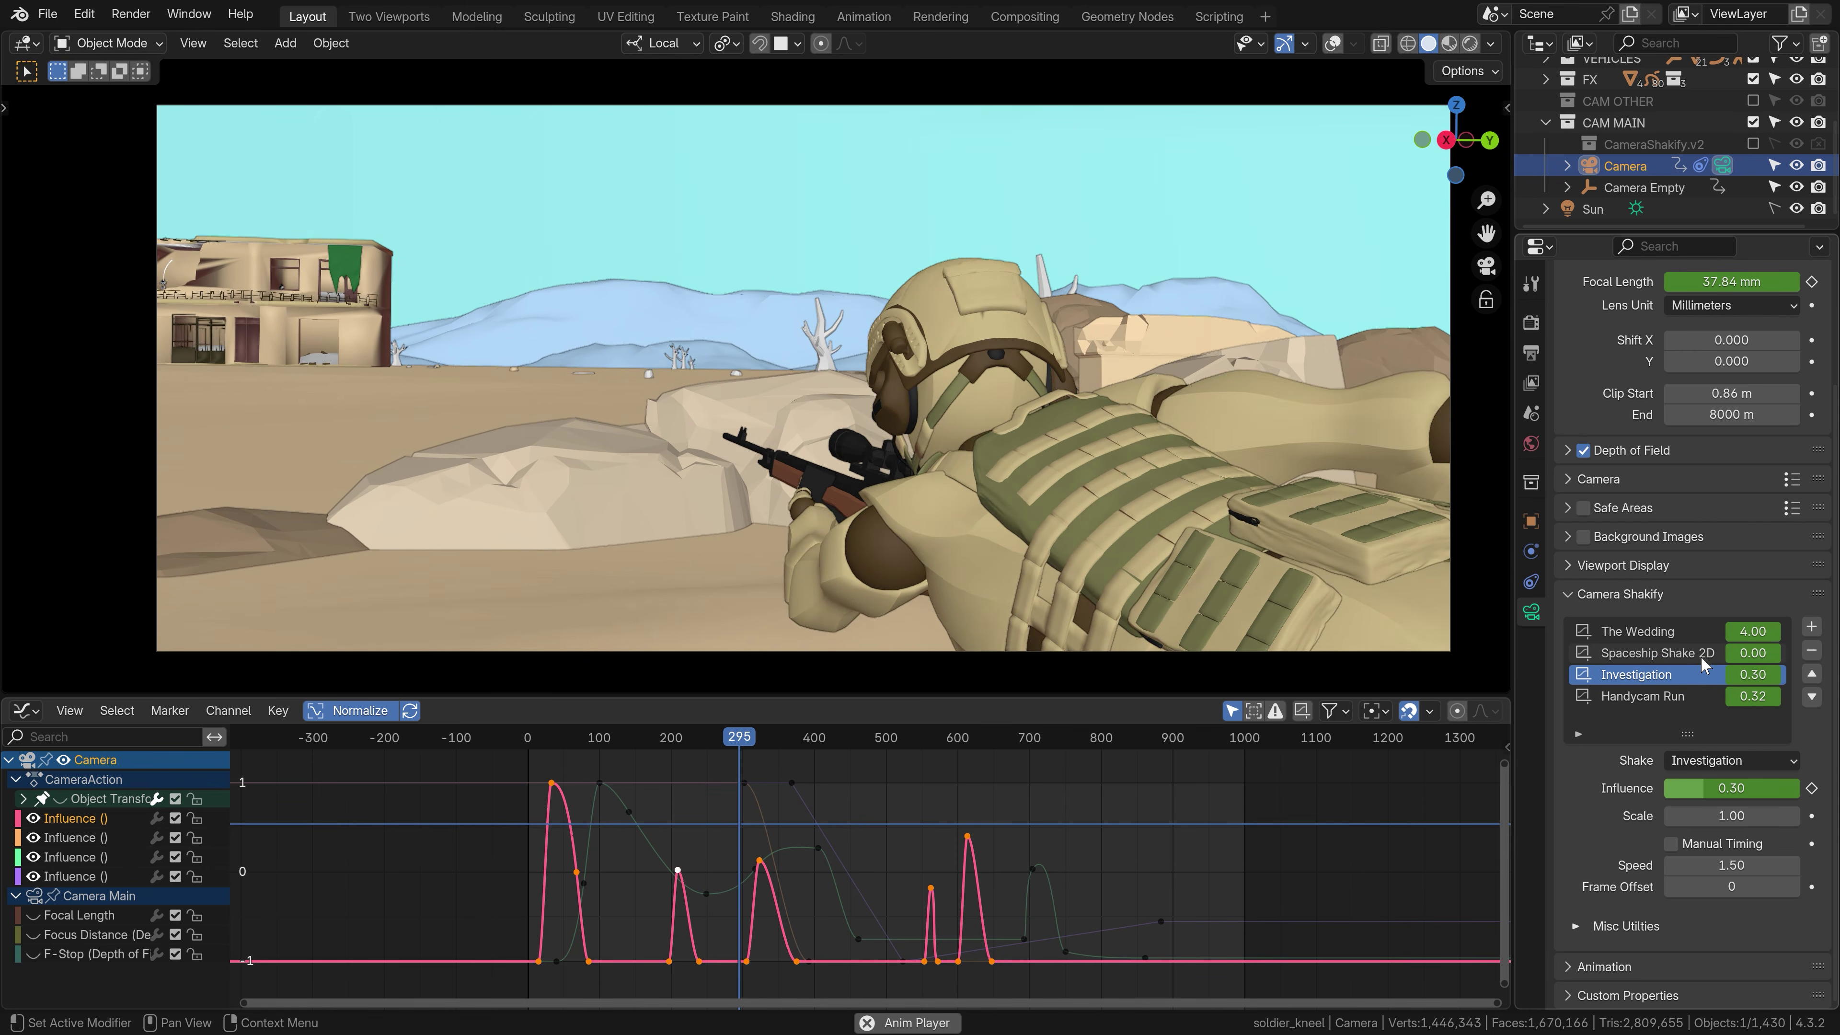
{"action": "left_click", "coordinate": [1701, 654]}
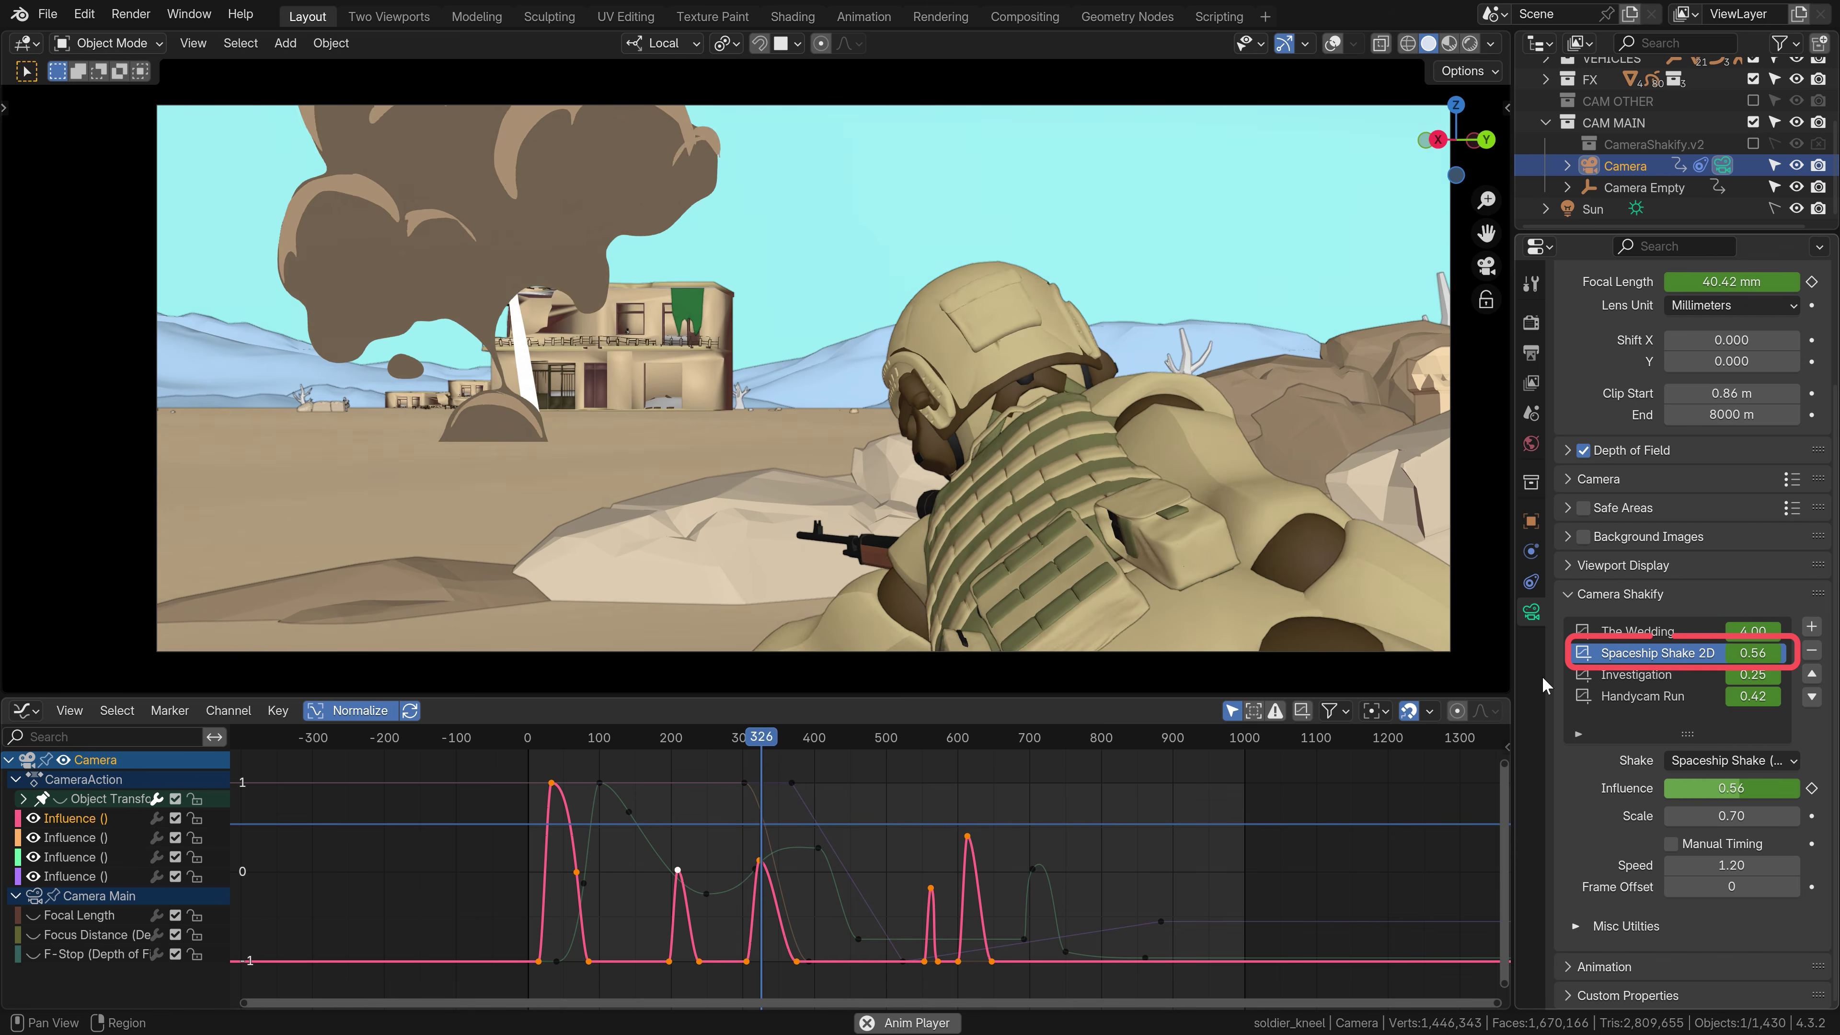
{"action": "left_click", "coordinate": [1640, 698]}
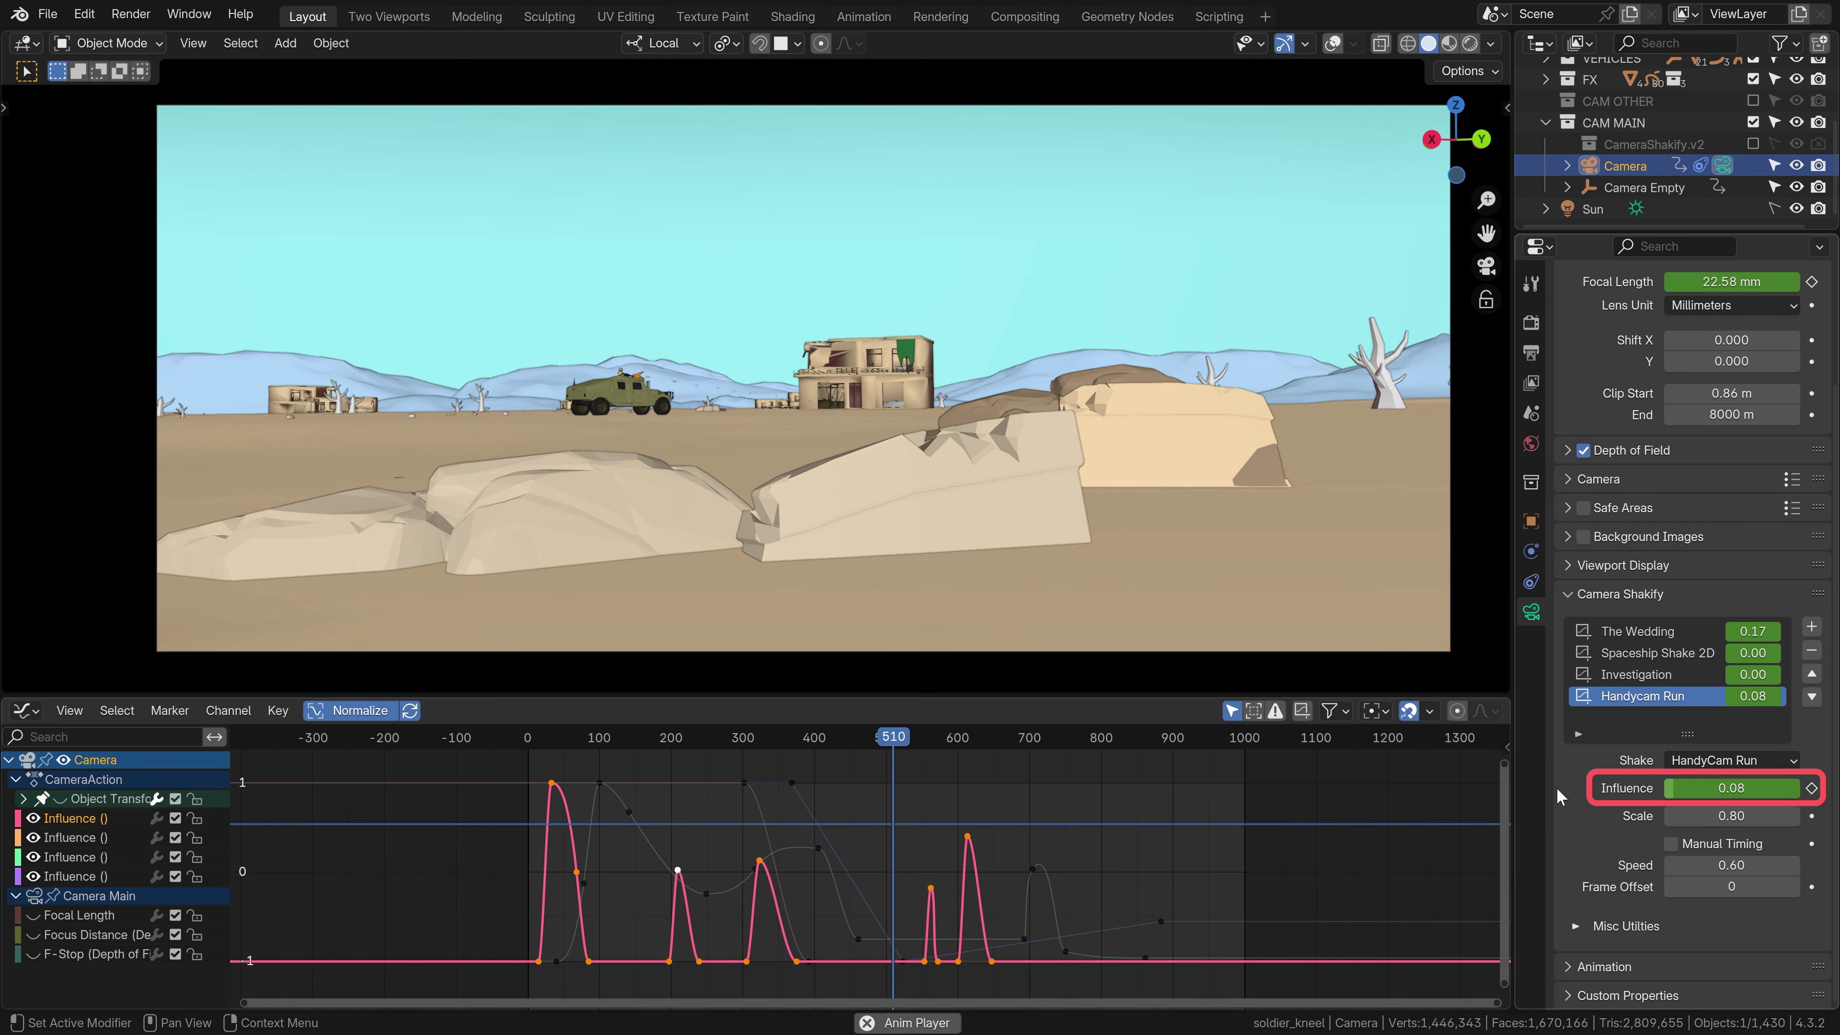
Examine the animation curve of each camera shake's Influence channel in turn
{"action": "left_click", "coordinate": [78, 842]}
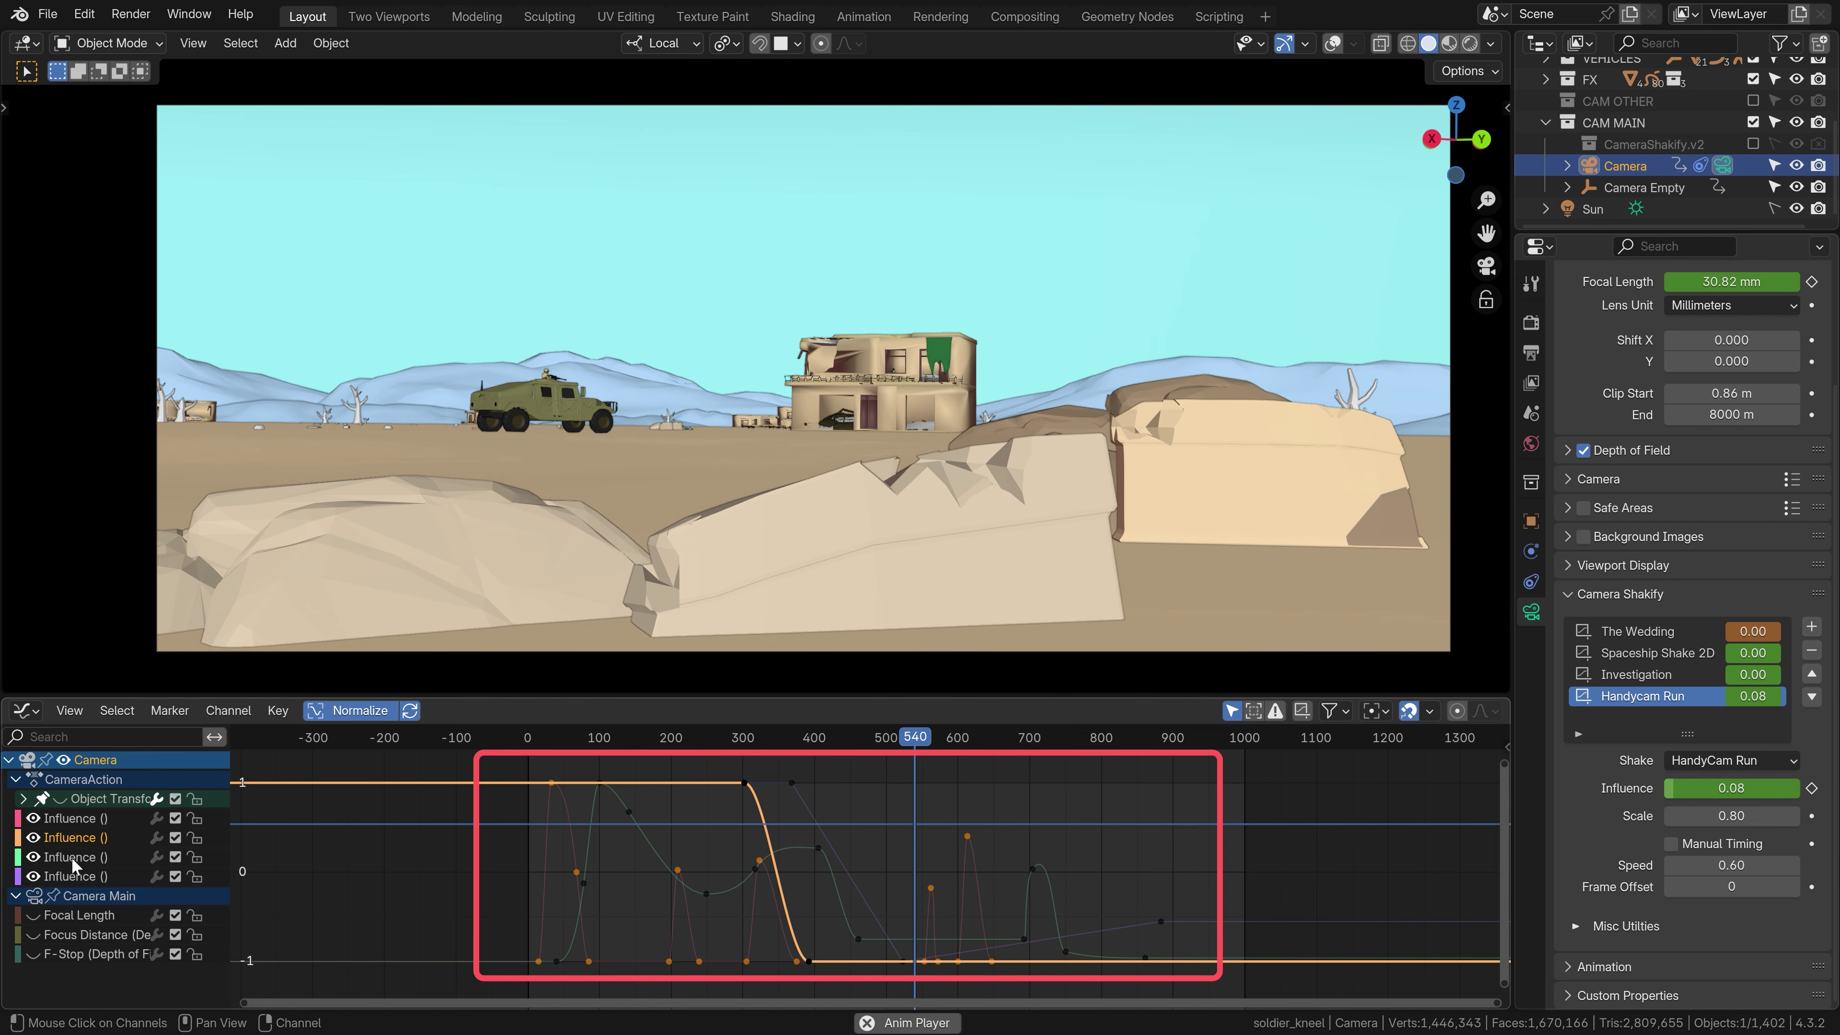
{"action": "left_click", "coordinate": [72, 857]}
{"action": "left_click", "coordinate": [75, 877]}
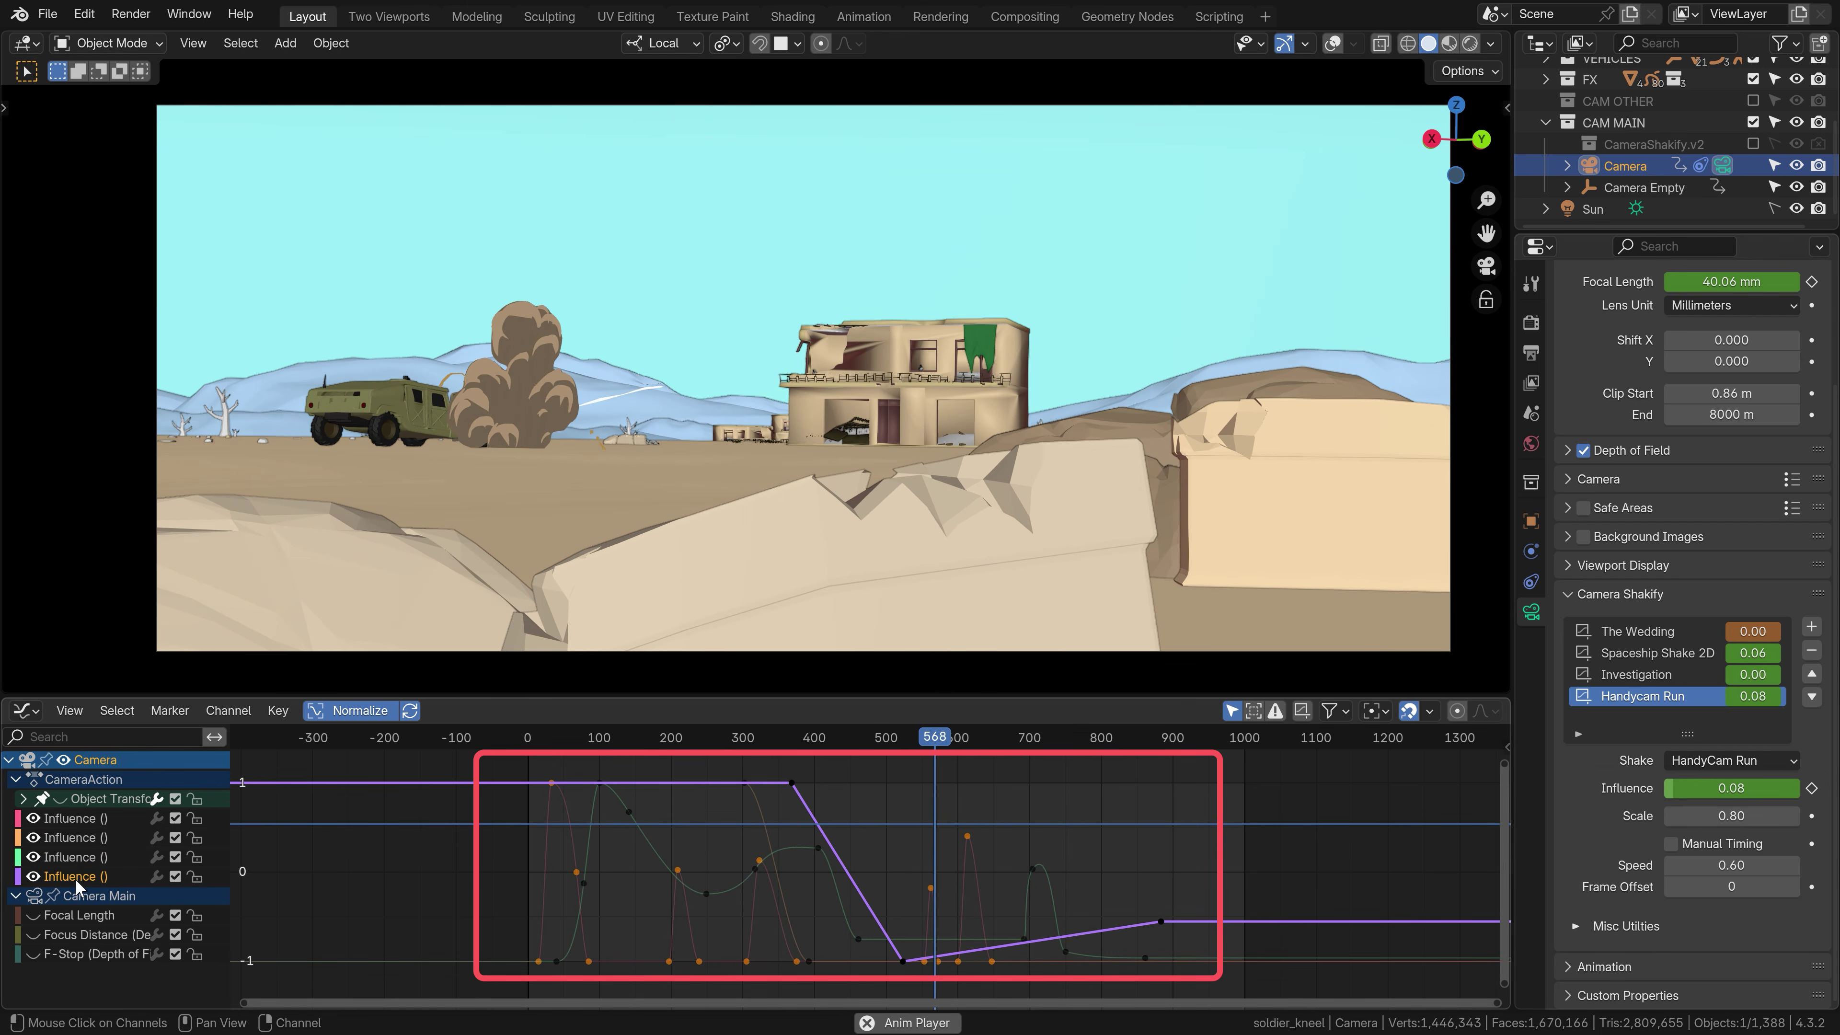
{"action": "left_click", "coordinate": [82, 860]}
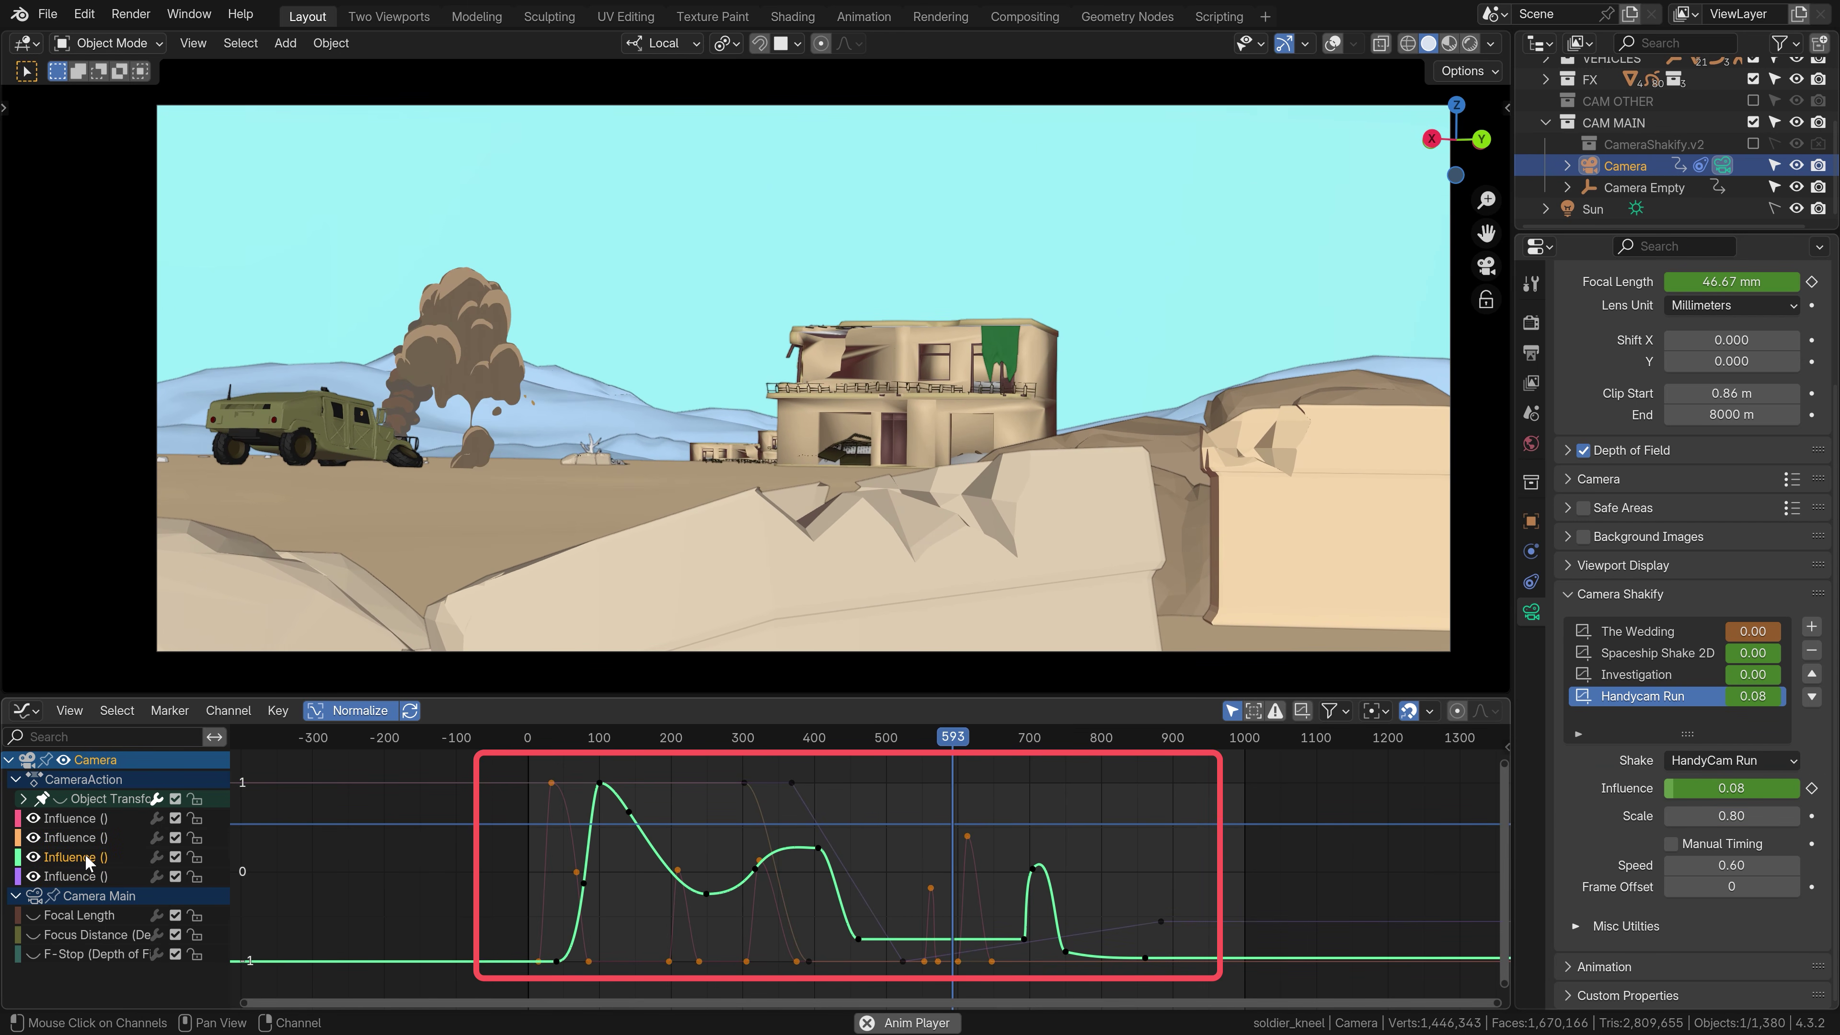
{"action": "left_click", "coordinate": [97, 816]}
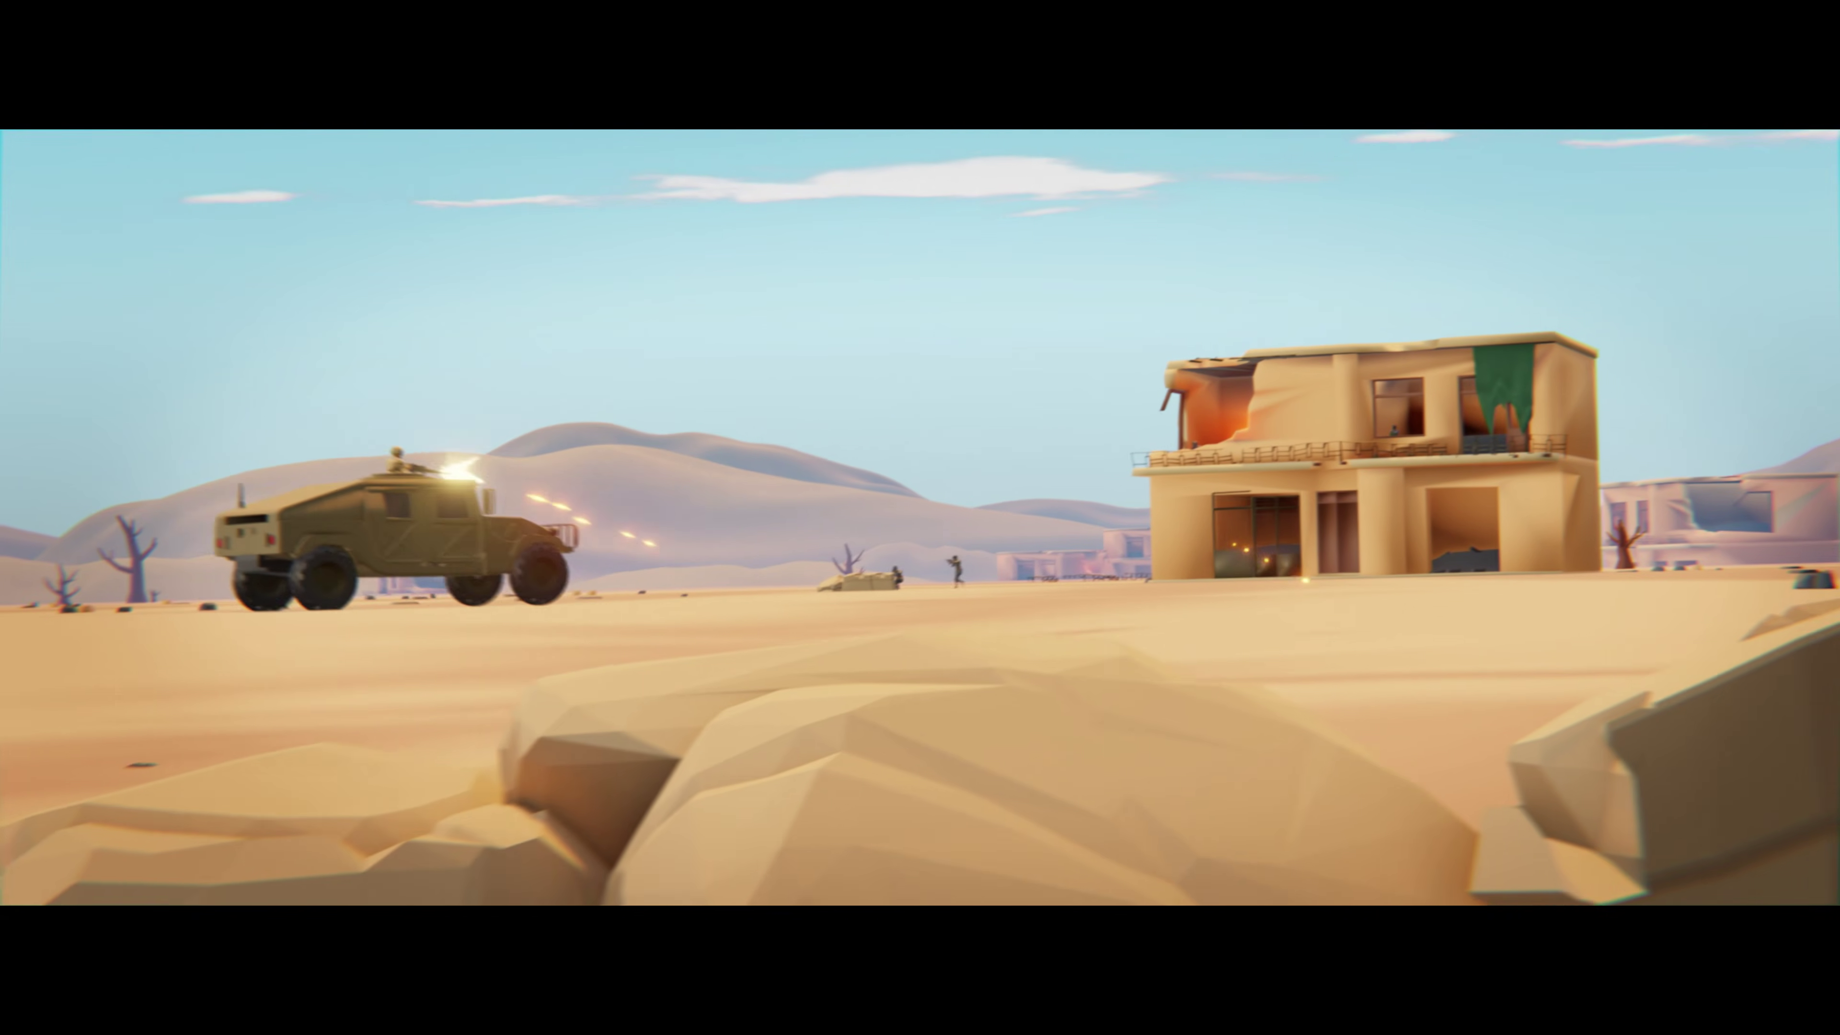
Bind Camera02a at frame 76, Camera02b at frame 185 and Camera03 at frame 261 as camera cuts on the timeline
{"action": "key", "text": "ctrl+b"}
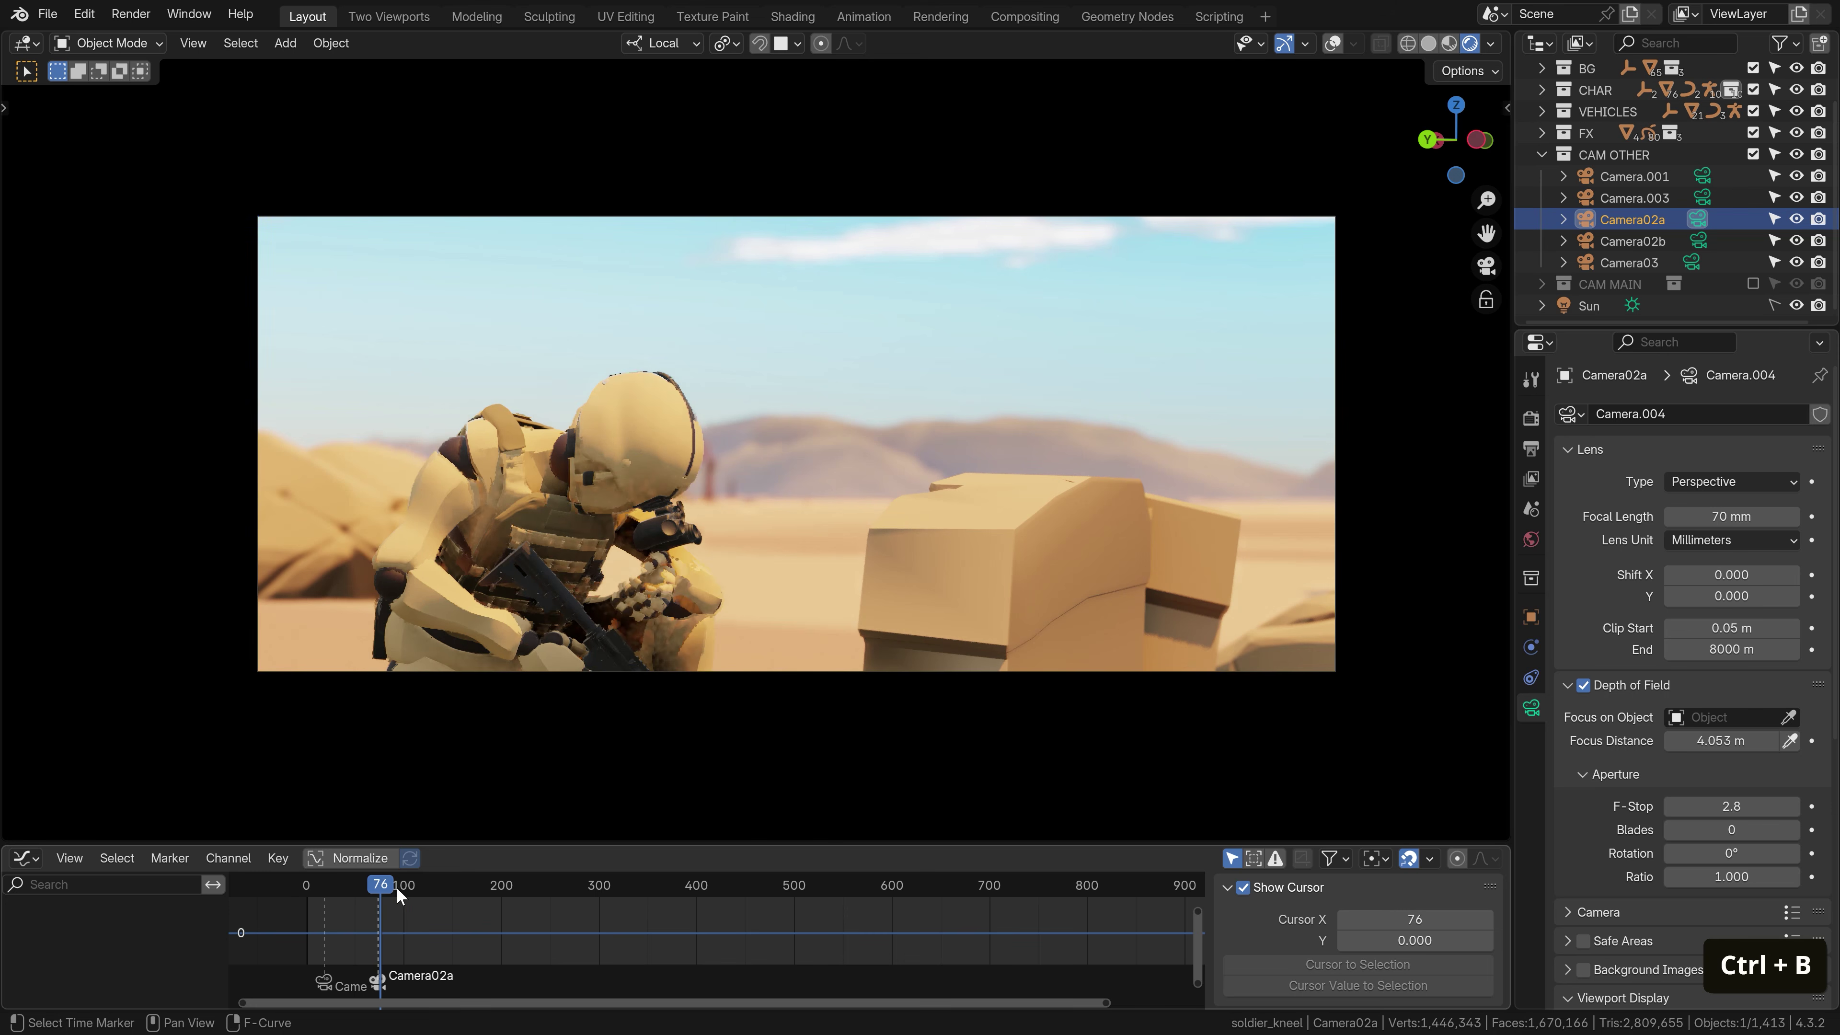
{"action": "left_click_drag", "start_coordinate": [396, 886], "coordinate": [485, 885]}
{"action": "left_click", "coordinate": [1632, 240]}
{"action": "key", "text": "ctrl+b"}
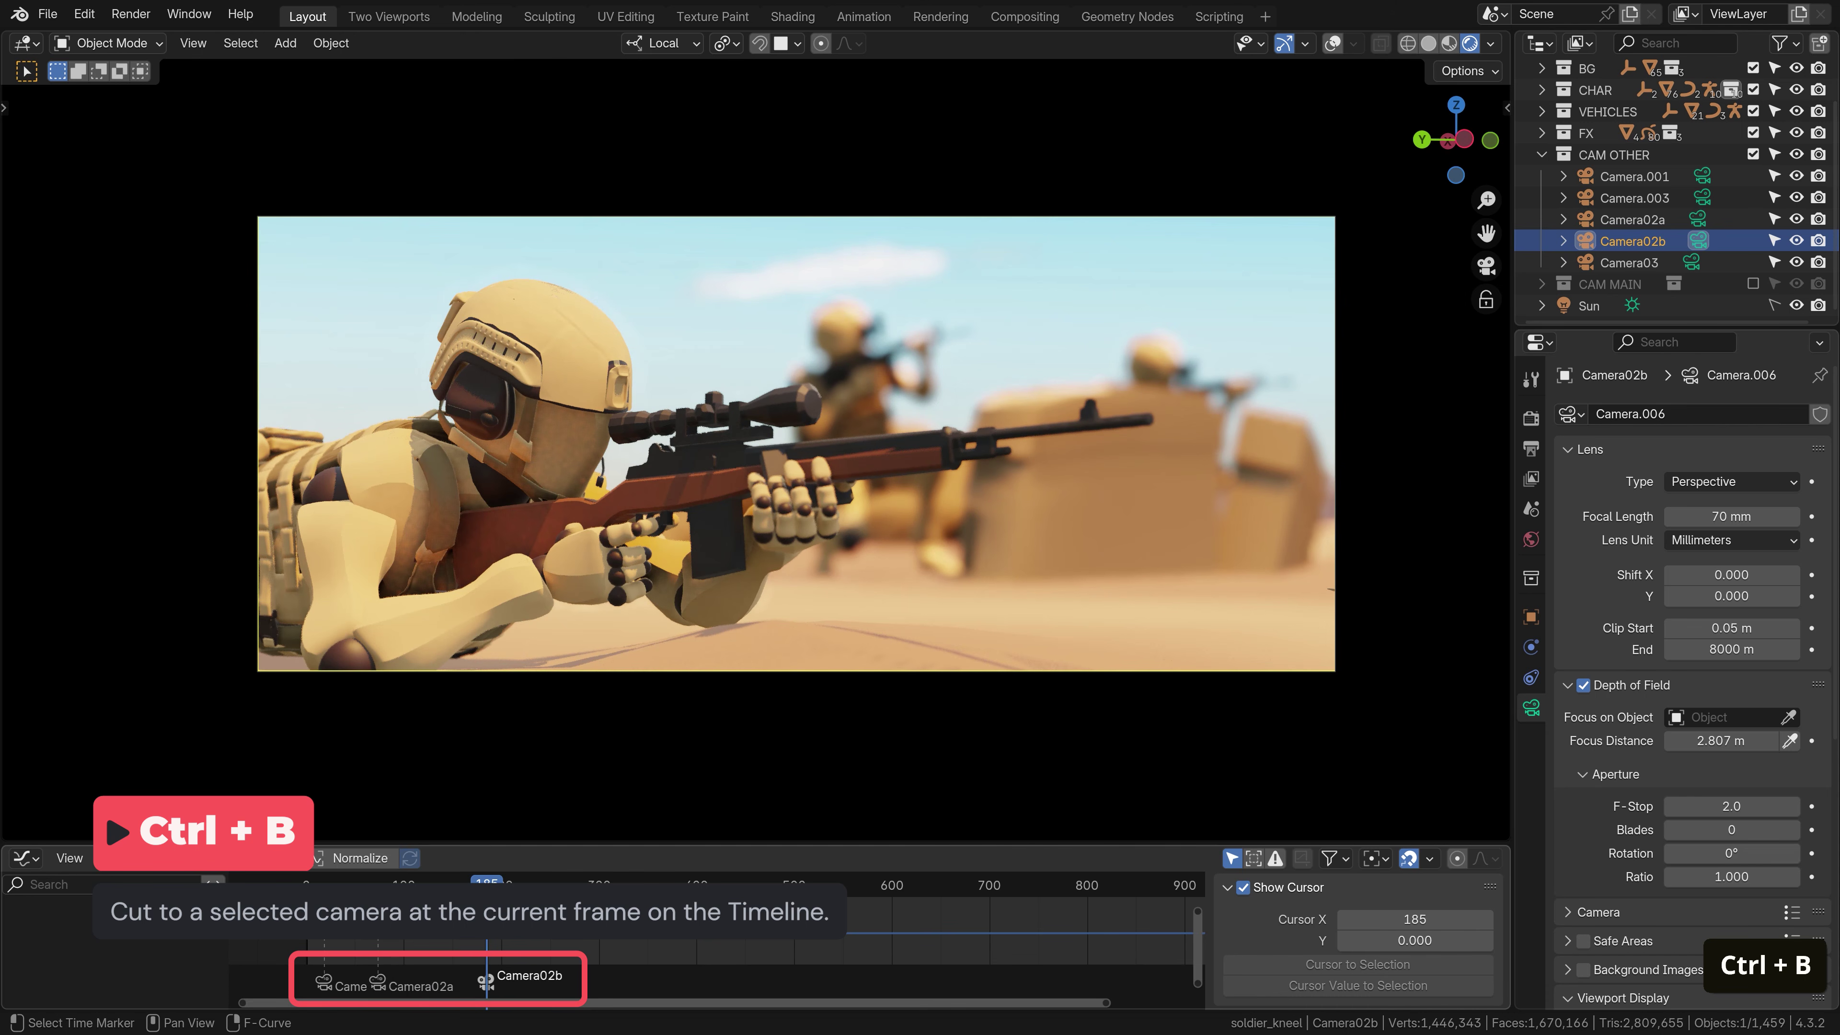
{"action": "key", "text": "space"}
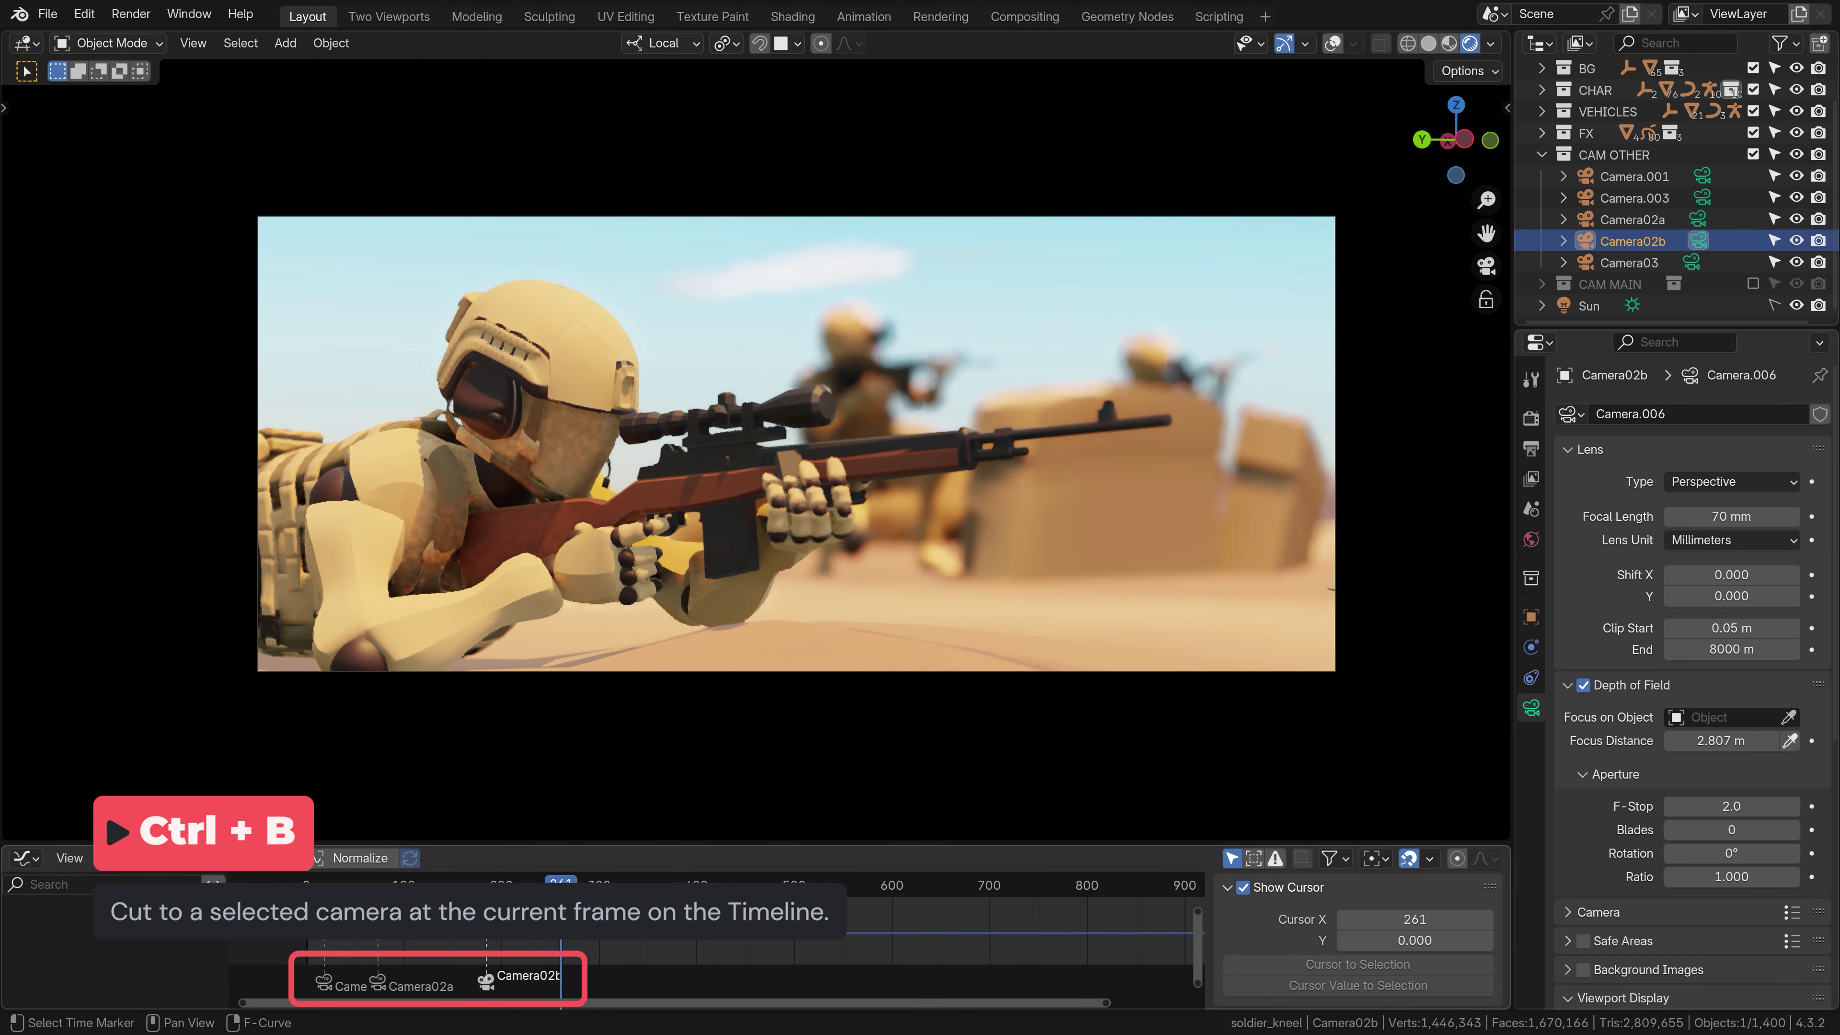
{"action": "left_click", "coordinate": [1628, 263]}
{"action": "key", "text": "ctrl+b"}
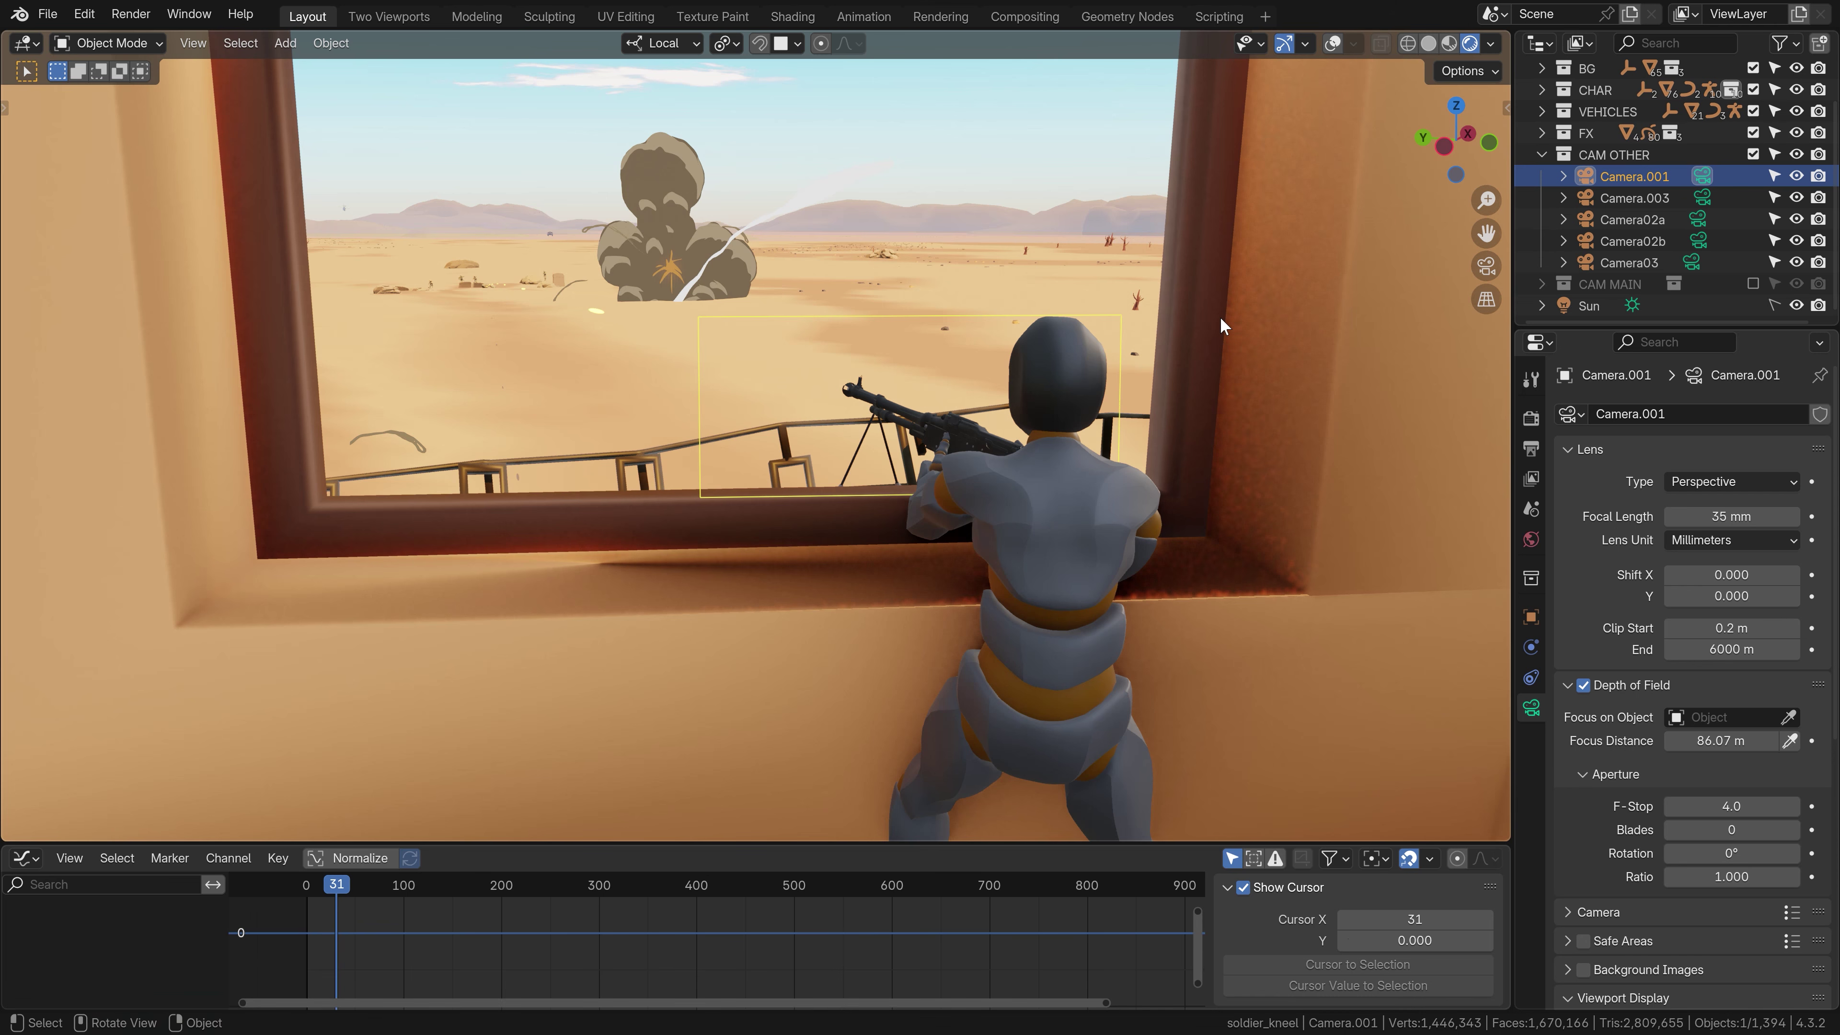
View the window gunner scene through Camera.001 and play back the shot
{"action": "key", "text": "KP_0"}
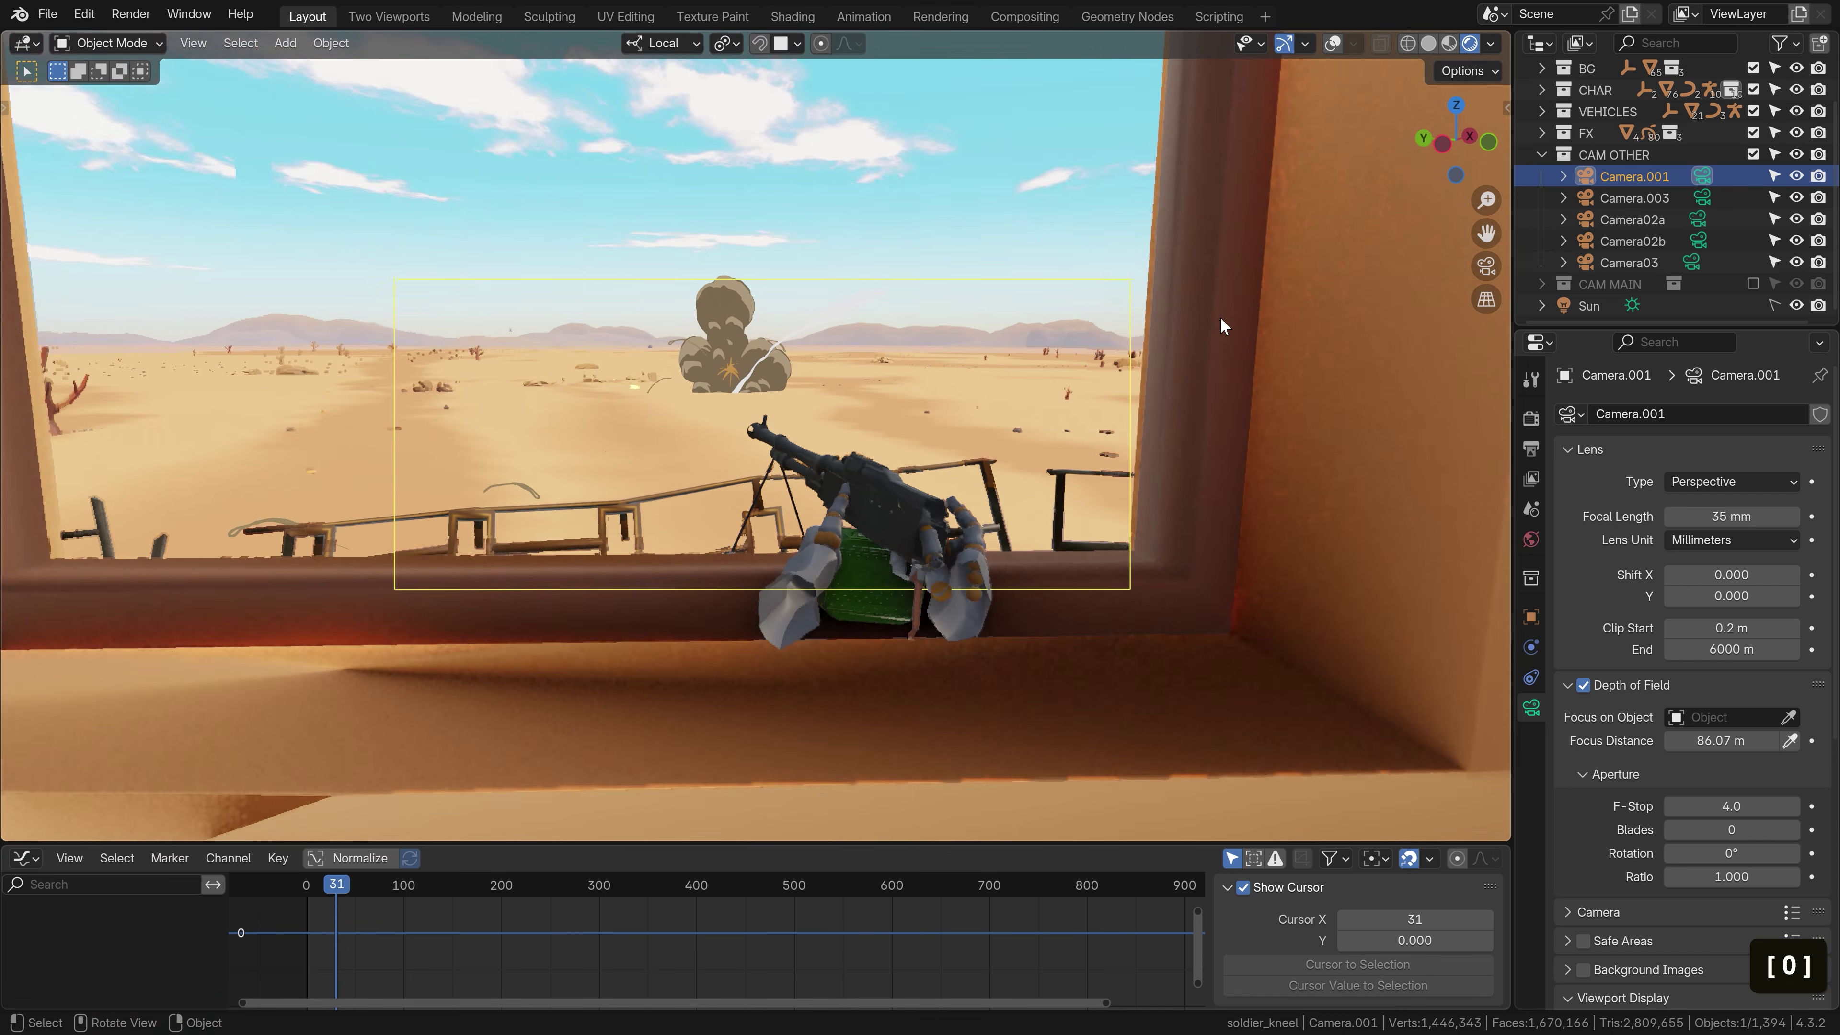
{"action": "key", "text": "space"}
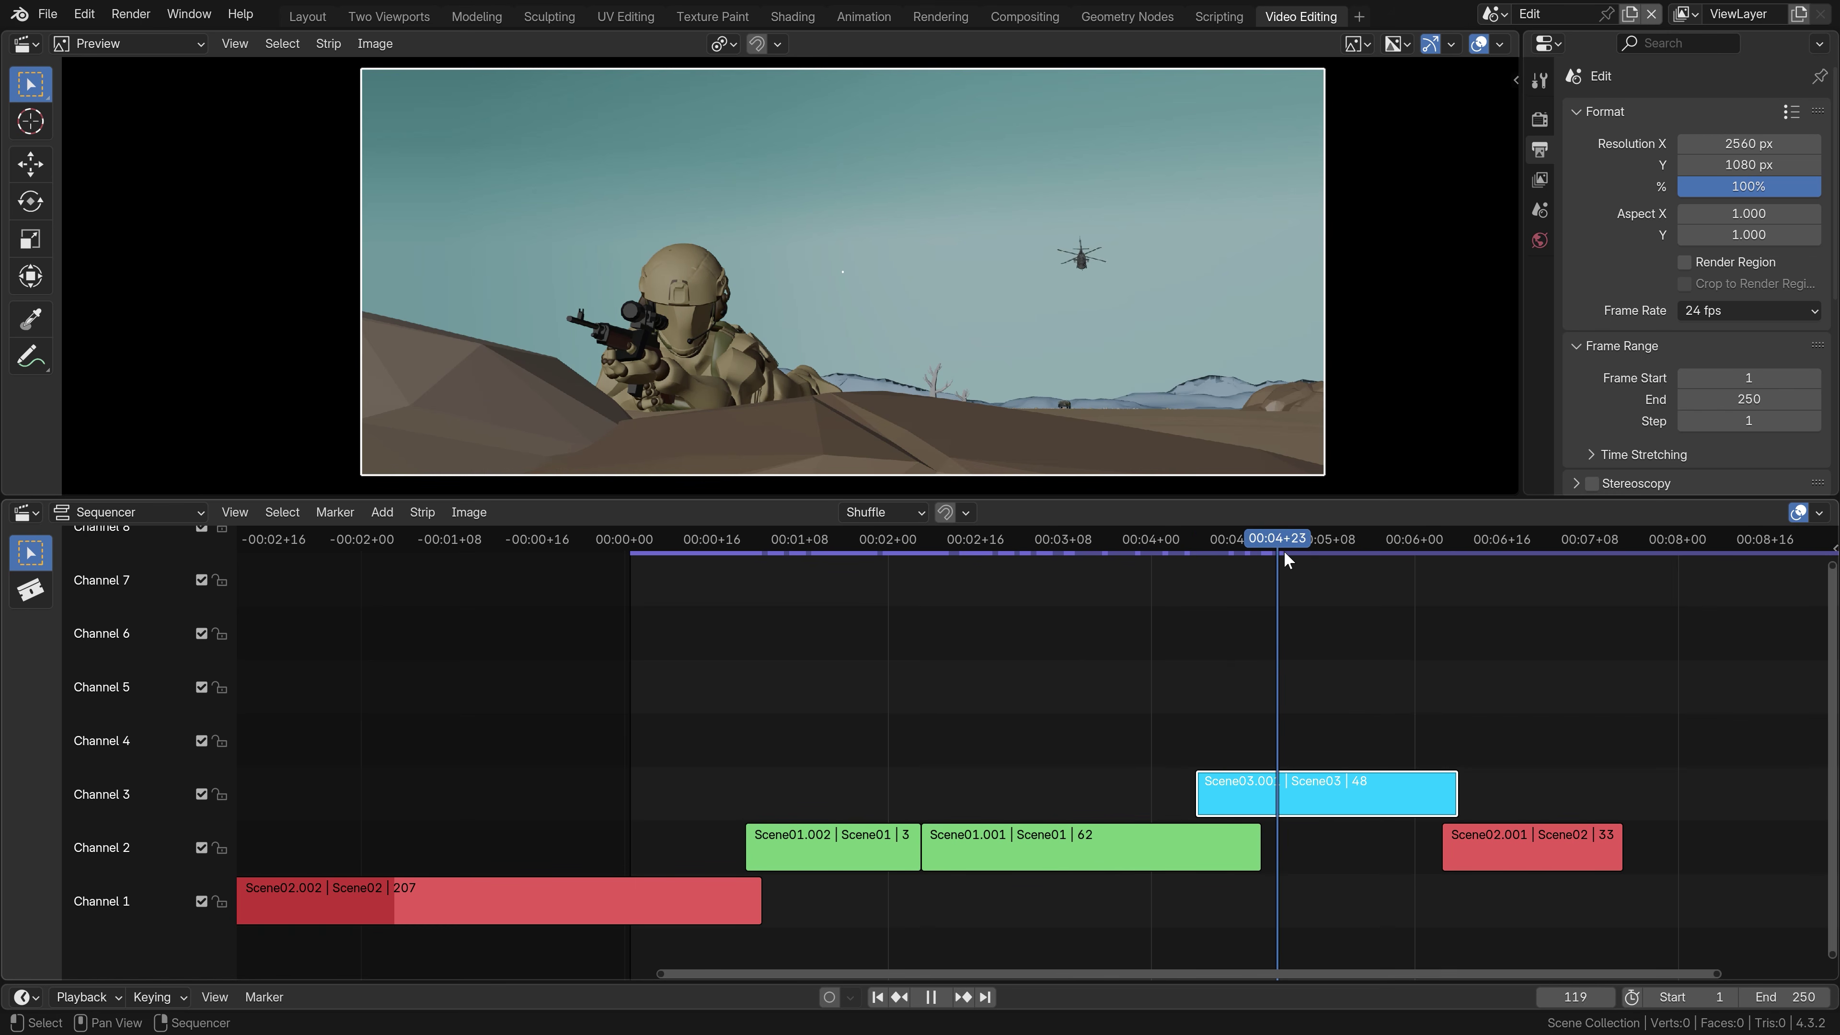
Place the video sequence playhead at frame 98 and move the Scene03.001 strip about 19 frames earlier
{"action": "left_click", "coordinate": [1164, 563]}
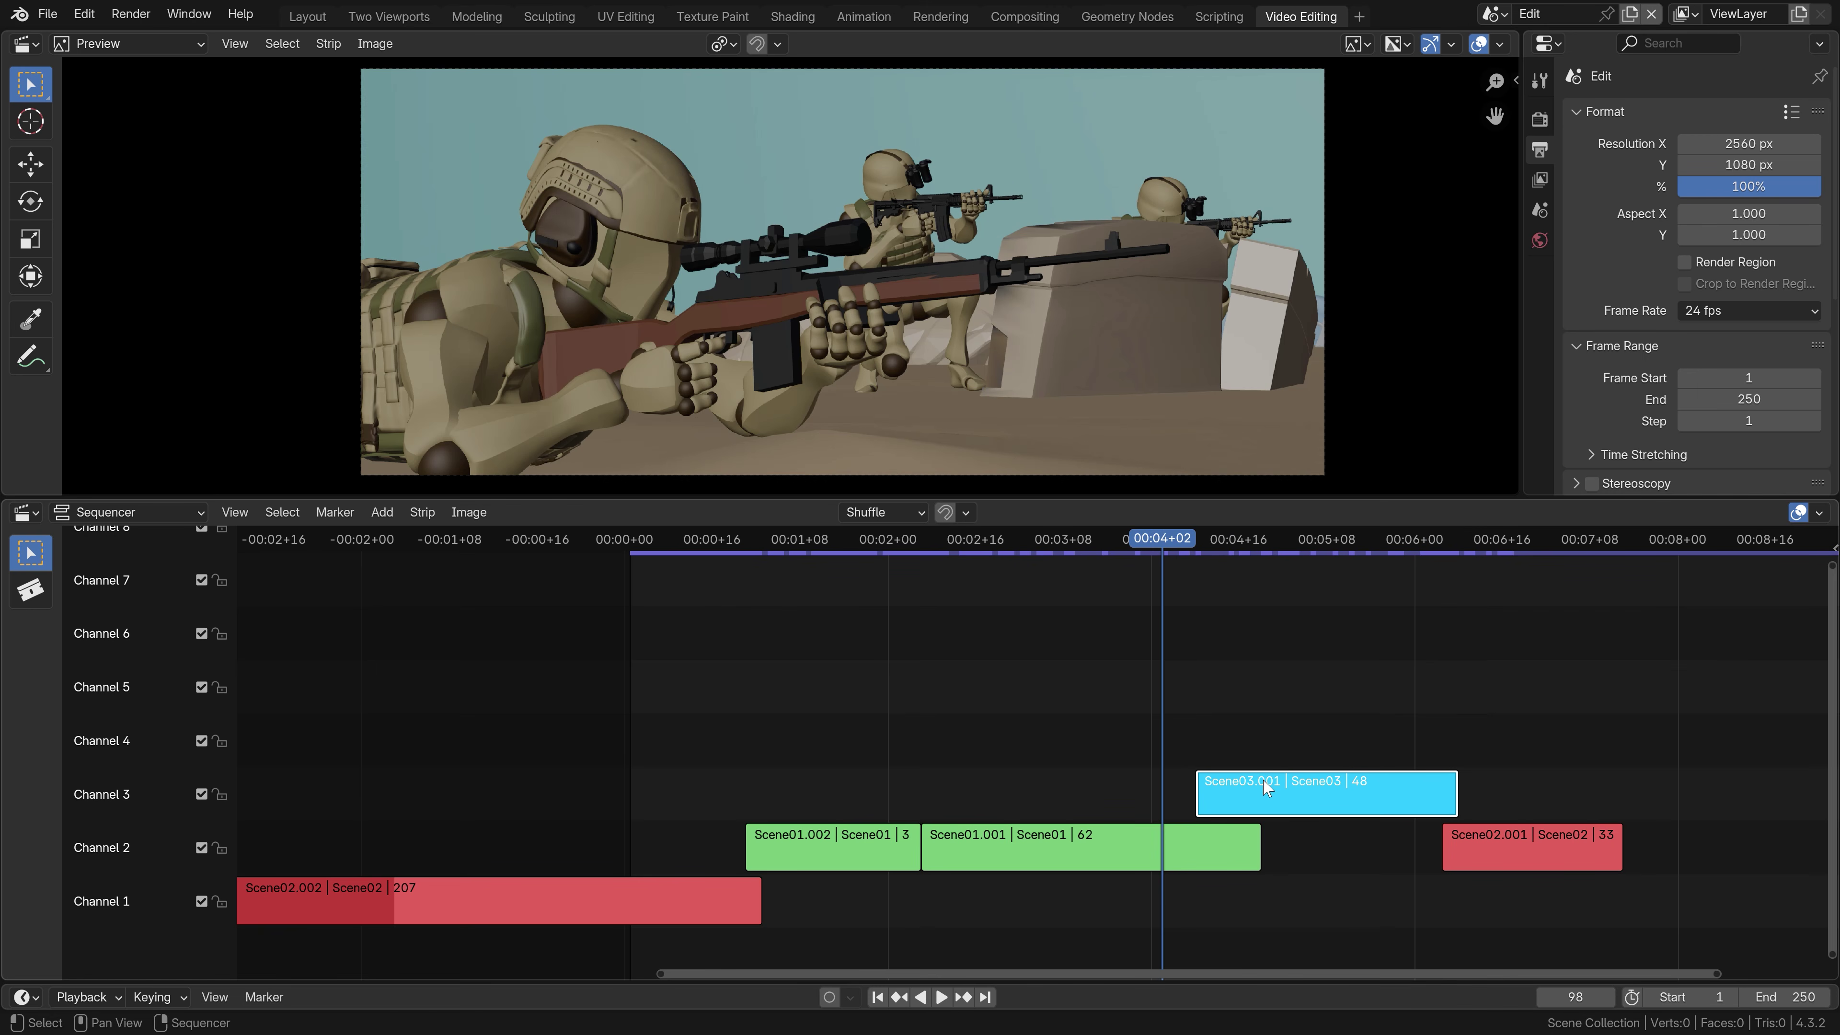
{"action": "left_click_drag", "start_coordinate": [1266, 787], "coordinate": [1165, 792]}
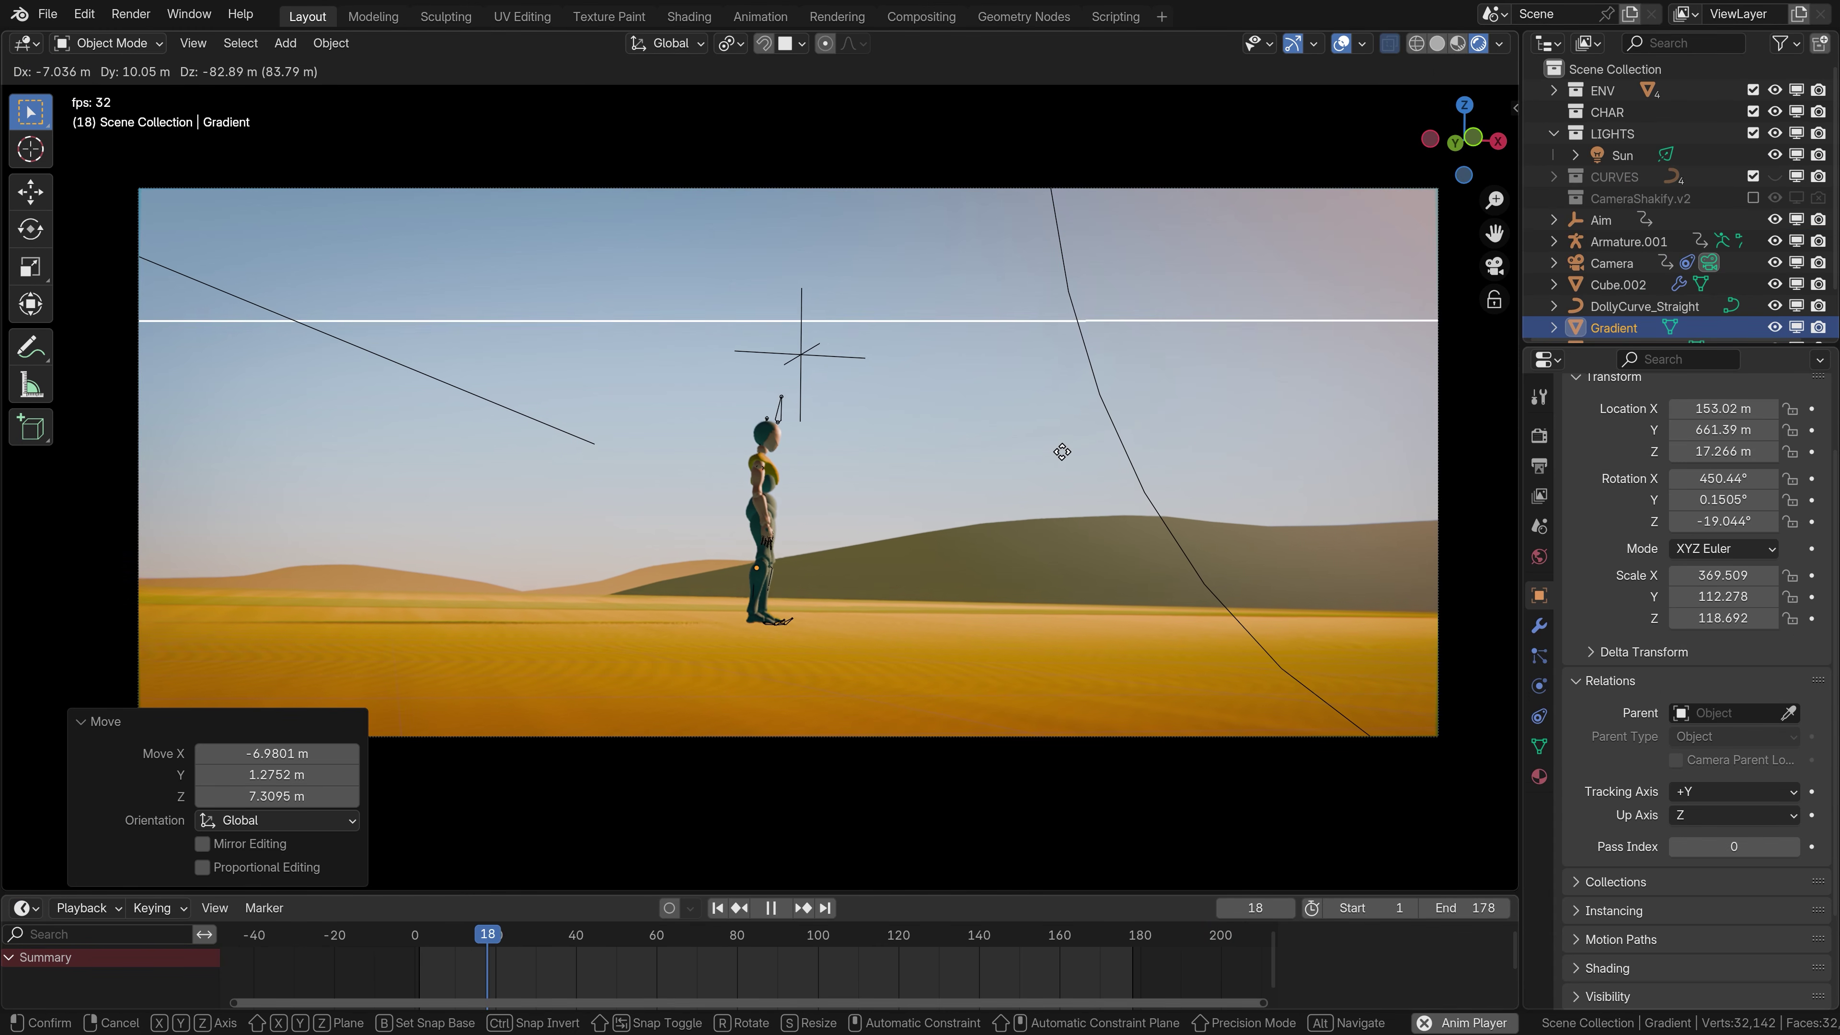
Reposition the Gradient object in the desert scene with the standing figure
{"action": "left_click", "coordinate": [1080, 254]}
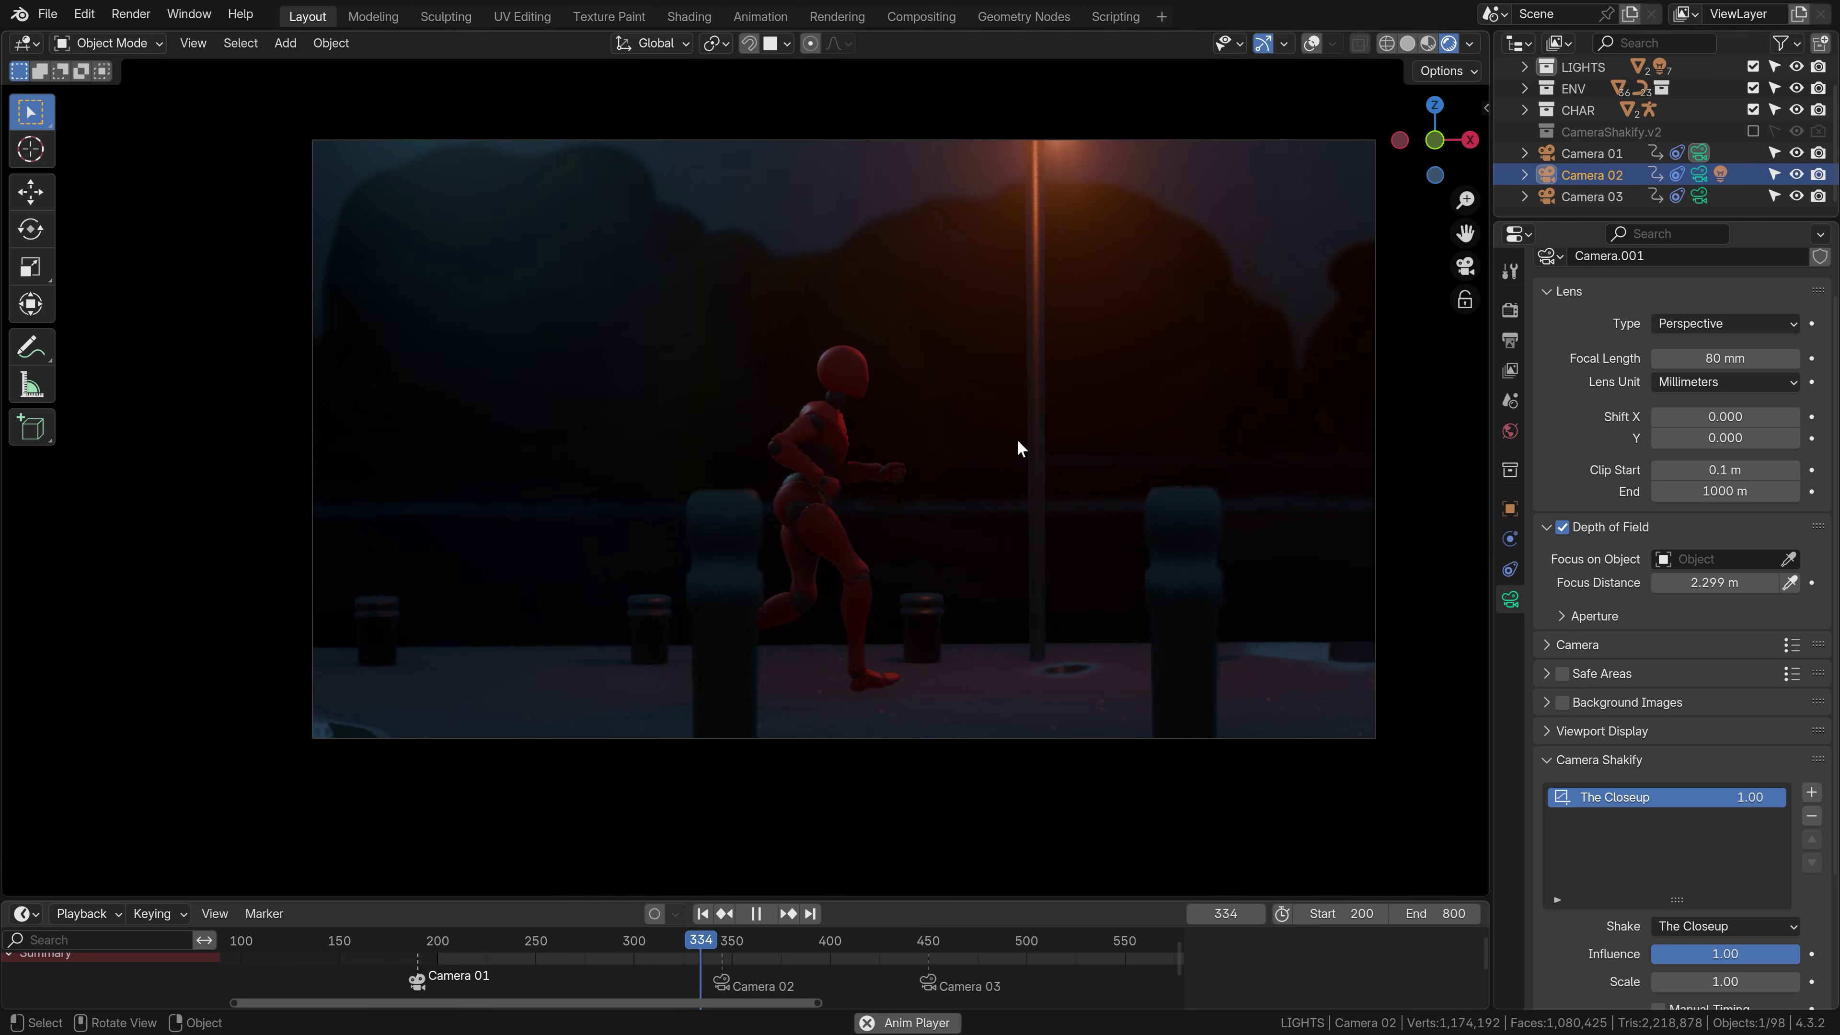
Rotate Camera 02 about the X axis in the night street running scene
{"action": "key", "text": "r"}
{"action": "key", "text": "x"}
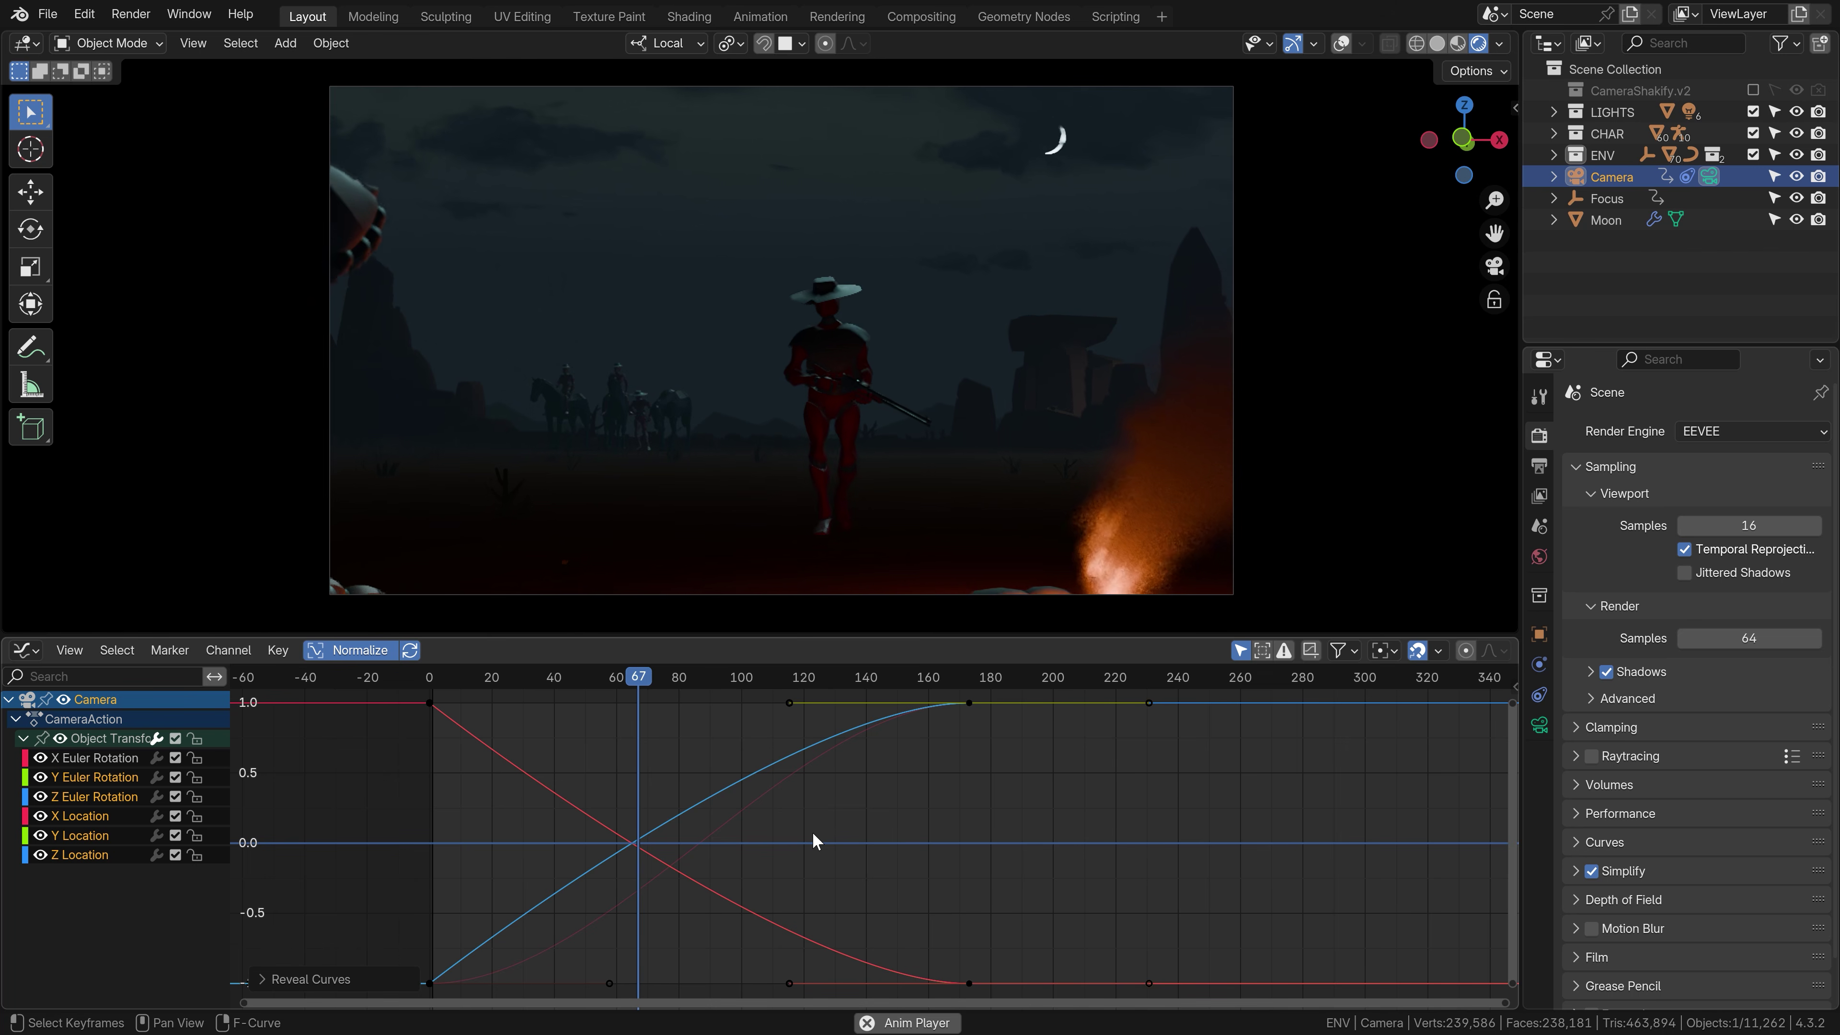